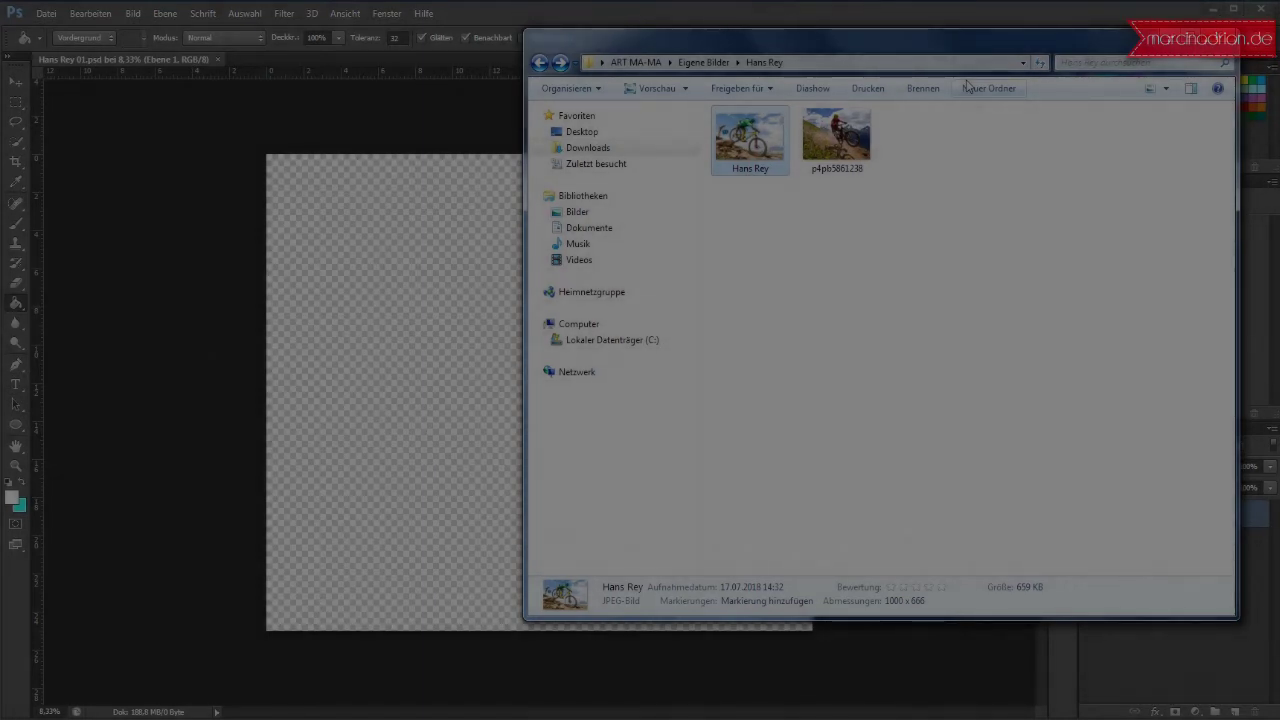
Step: Drag the Hans Rey photo from Windows Explorer onto the empty Photoshop canvas
{"action": "mouse_move", "coordinate": [755, 125]}
{"action": "left_mouse_down"}
{"action": "mouse_move", "coordinate": [465, 377]}
{"action": "mouse_move", "coordinate": [493, 365]}
{"action": "left_mouse_up"}
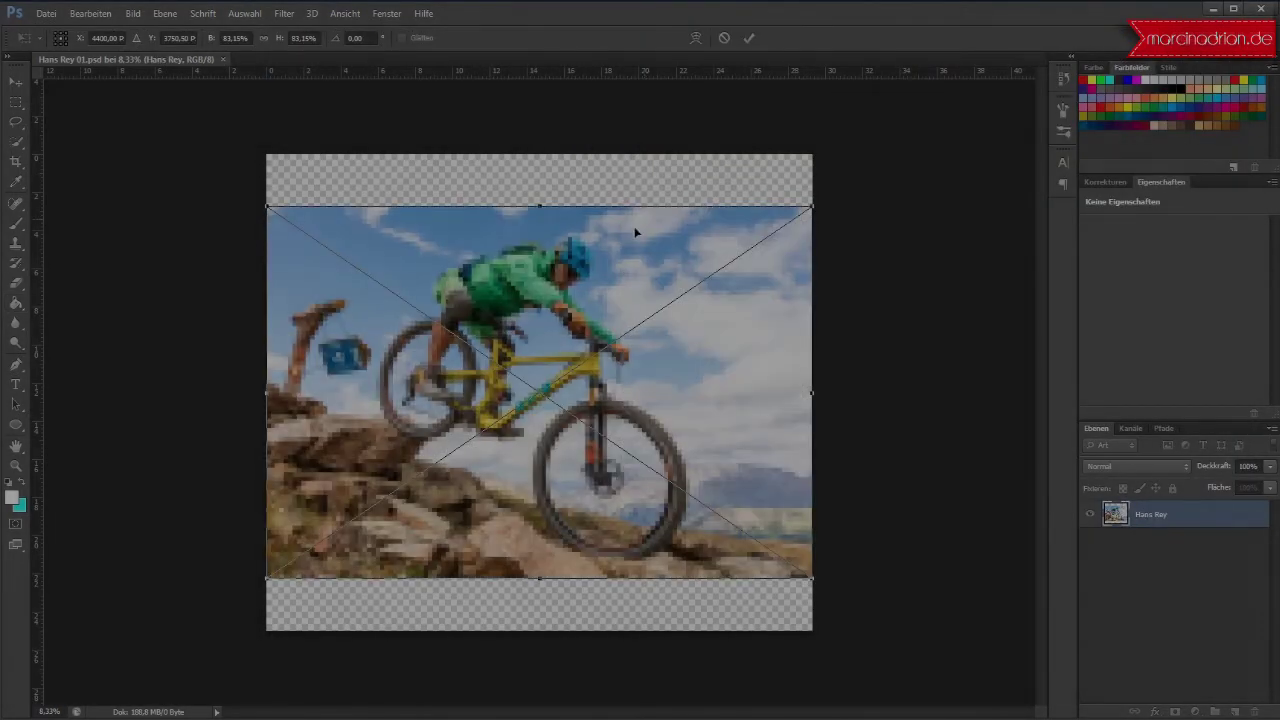
Step: Scale the placed Hans Rey photo to about 84% so it spans the canvas width, and commit it
{"action": "left_click_drag", "start_coordinate": [811, 204], "coordinate": [857, 153]}
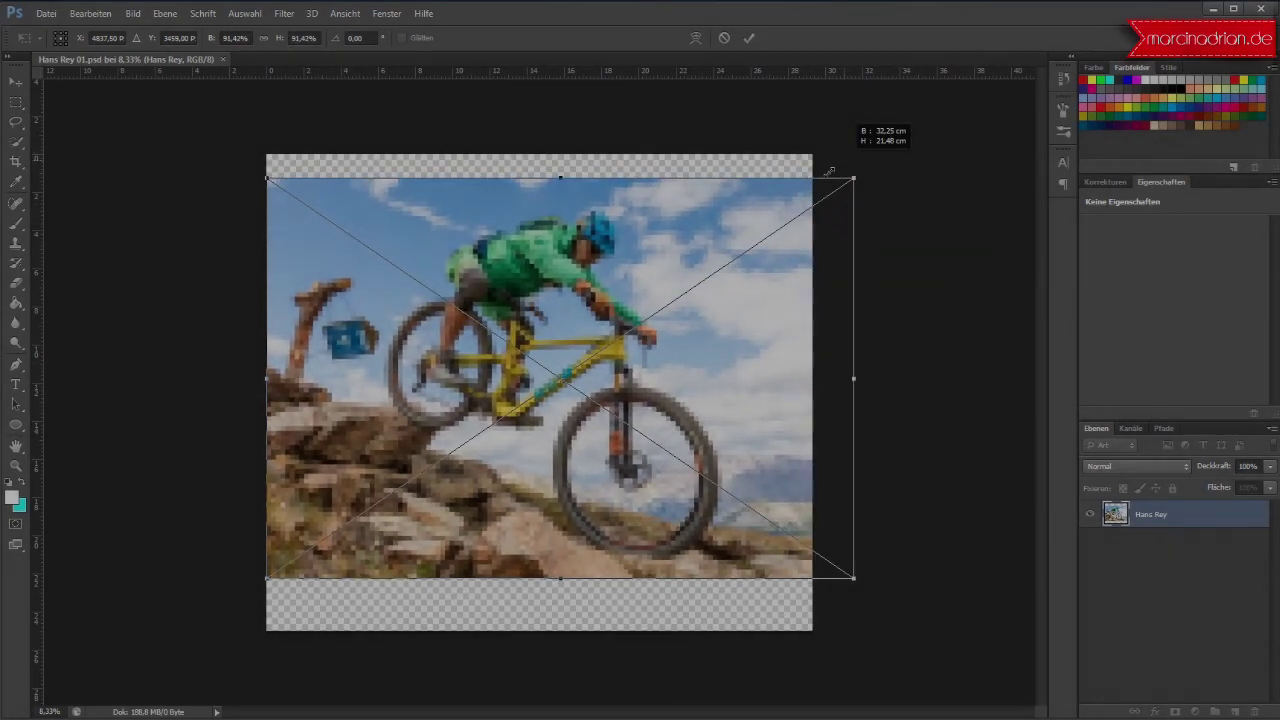
{"action": "left_click_drag", "start_coordinate": [857, 153], "coordinate": [808, 189]}
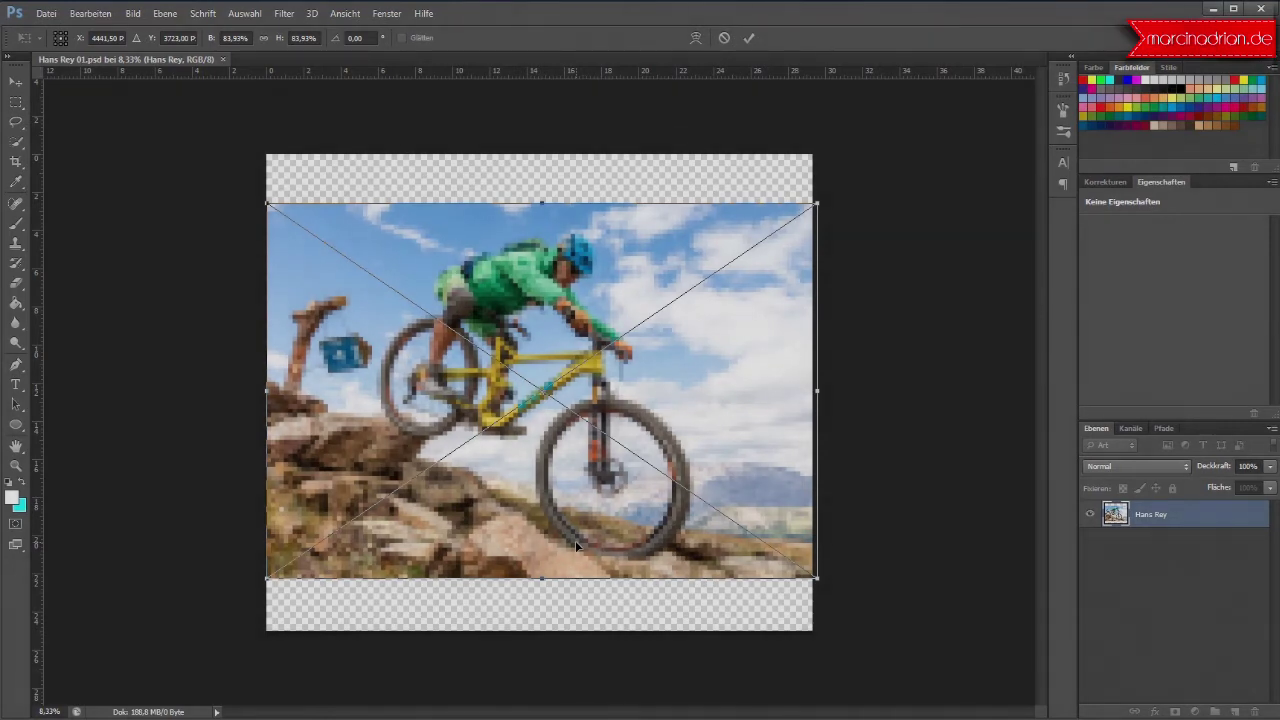
{"action": "left_click", "coordinate": [749, 38]}
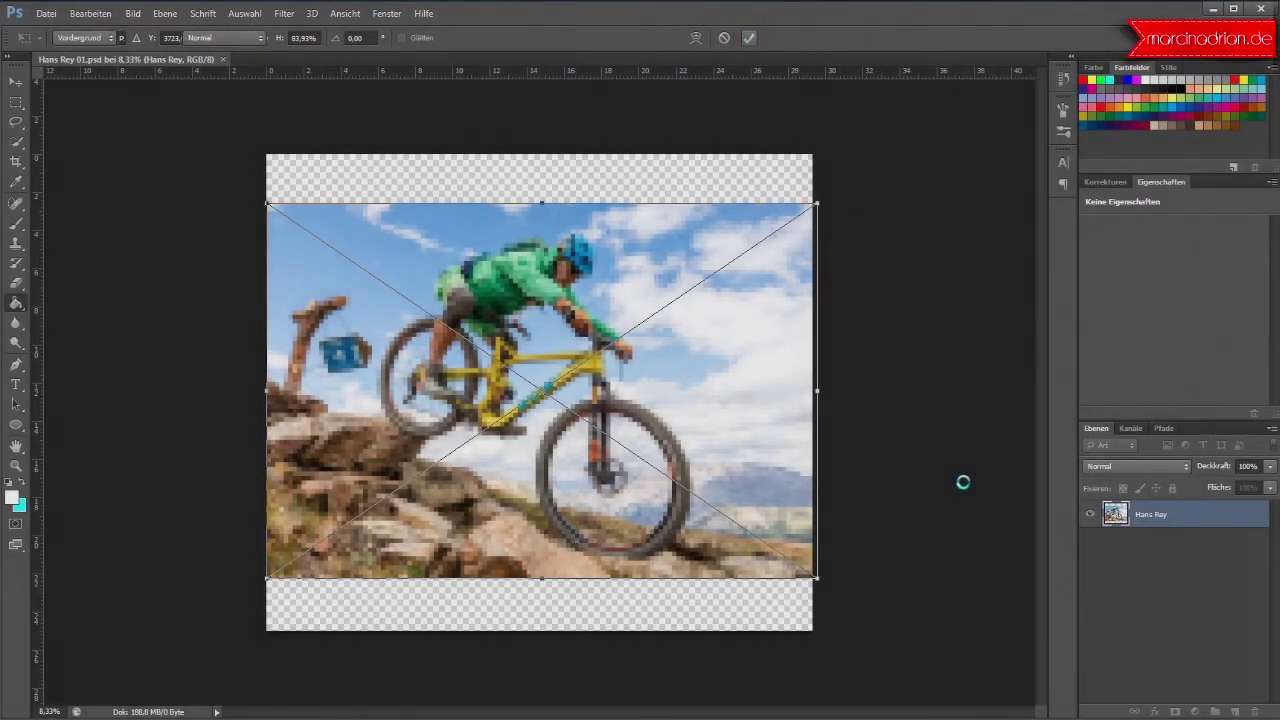
Step: Add group Gruppe 1 containing a new empty layer Ebene 1, and switch to the Pen tool
{"action": "left_click", "coordinate": [1215, 711]}
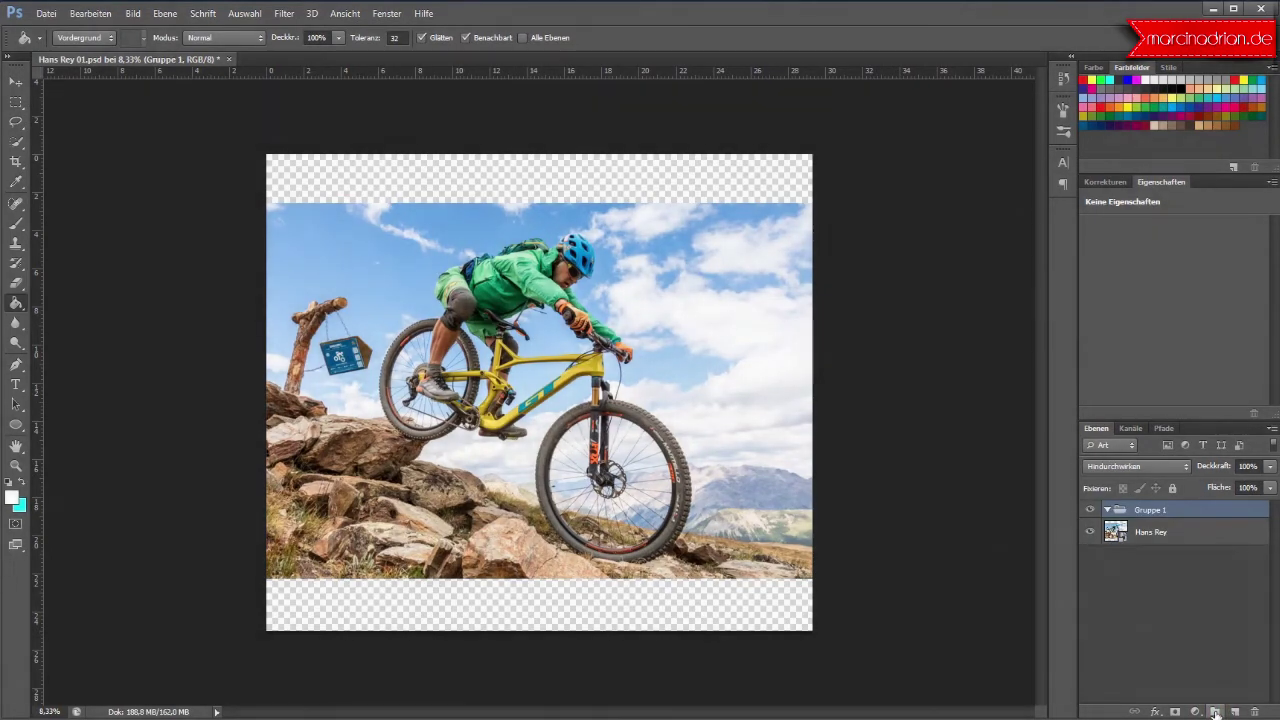
{"action": "left_click", "coordinate": [1232, 711]}
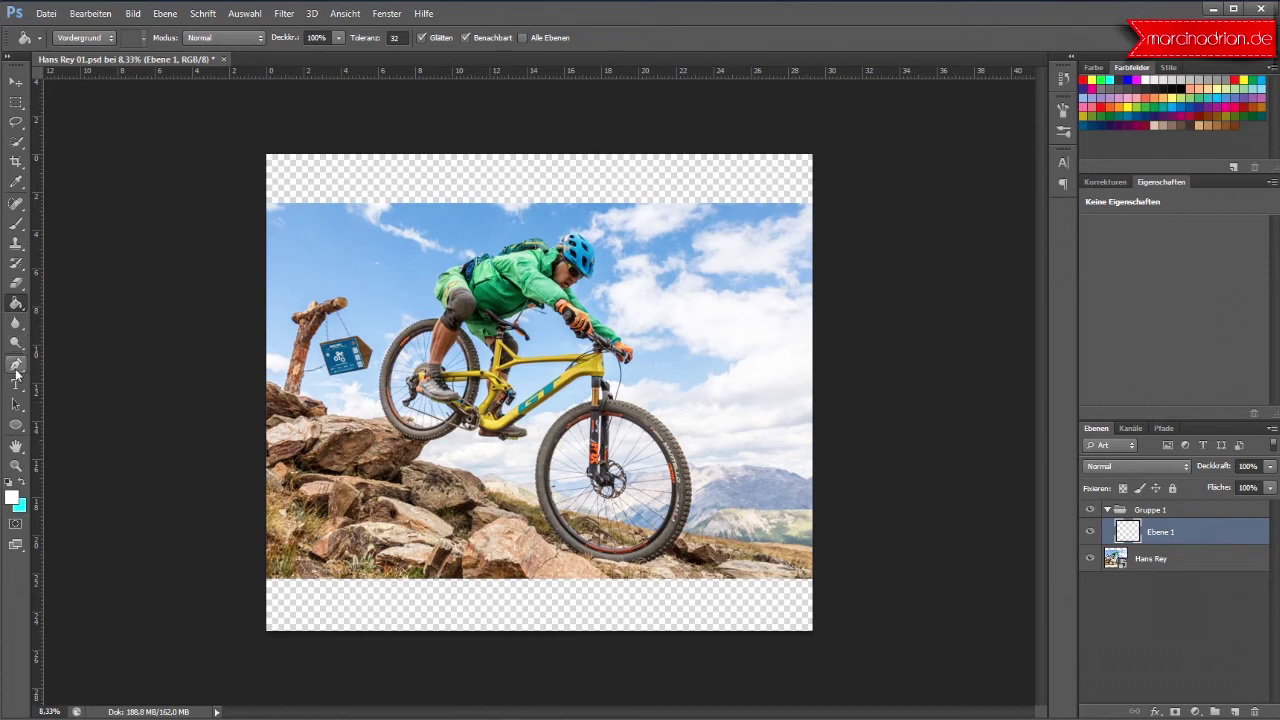
{"action": "left_click", "coordinate": [16, 364]}
{"action": "scroll", "coordinate": [313, 483], "scroll_direction": "up", "scroll_amount": 1}
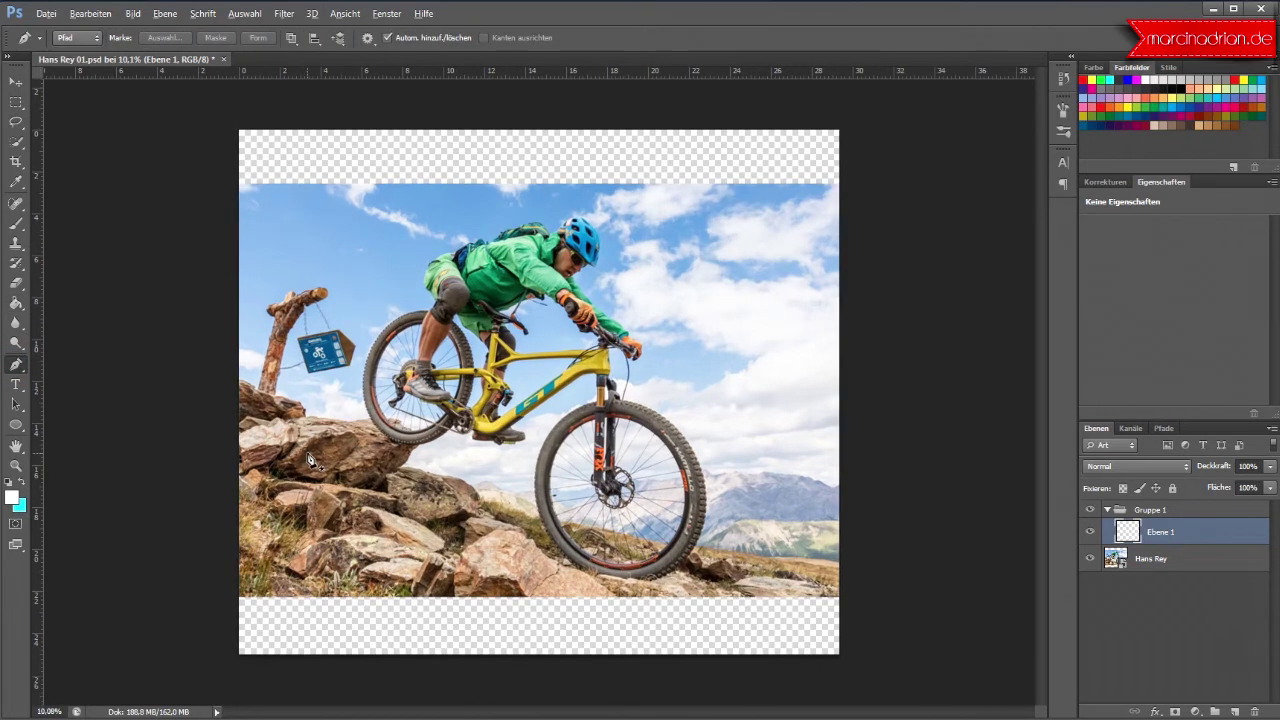
{"action": "scroll", "coordinate": [250, 430], "scroll_direction": "up", "scroll_amount": 3}
{"action": "scroll", "coordinate": [168, 371], "scroll_direction": "up", "scroll_amount": 1}
Step: Place Pen anchors along the rocks' top edge from the left image edge toward the rear wheel
{"action": "scroll", "coordinate": [168, 371], "scroll_direction": "up", "scroll_amount": 1}
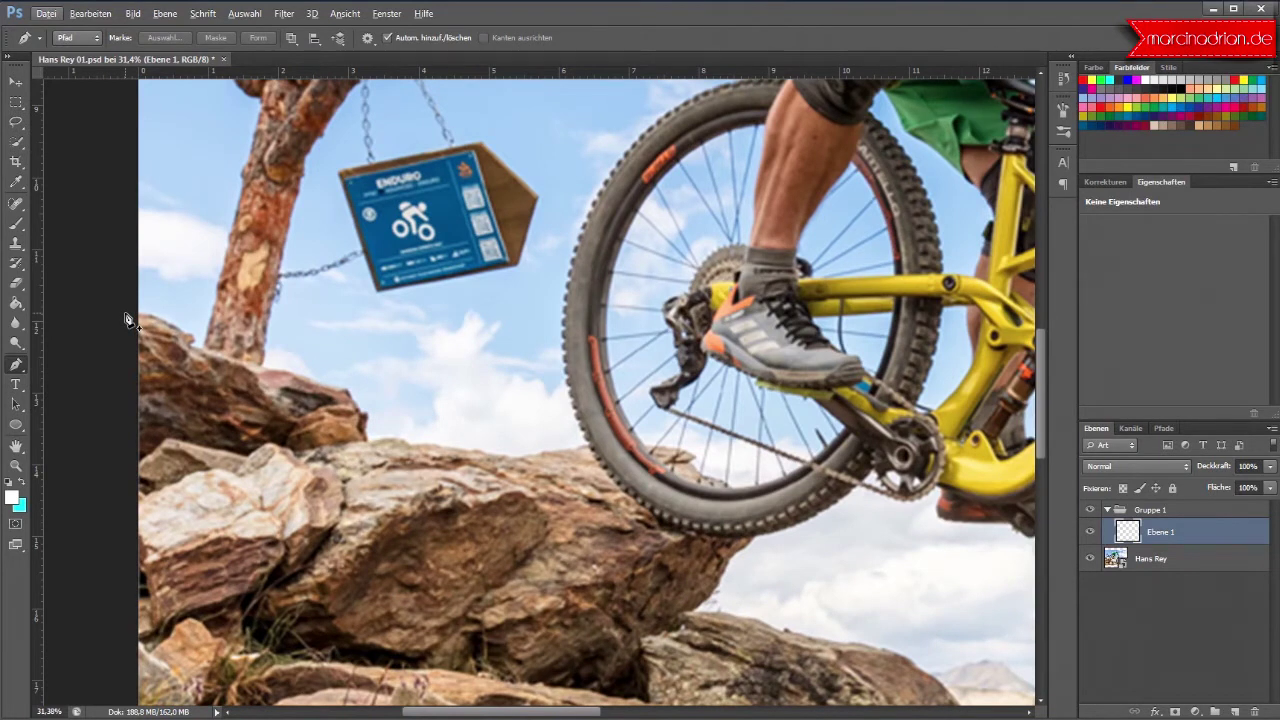
{"action": "left_click", "coordinate": [127, 316]}
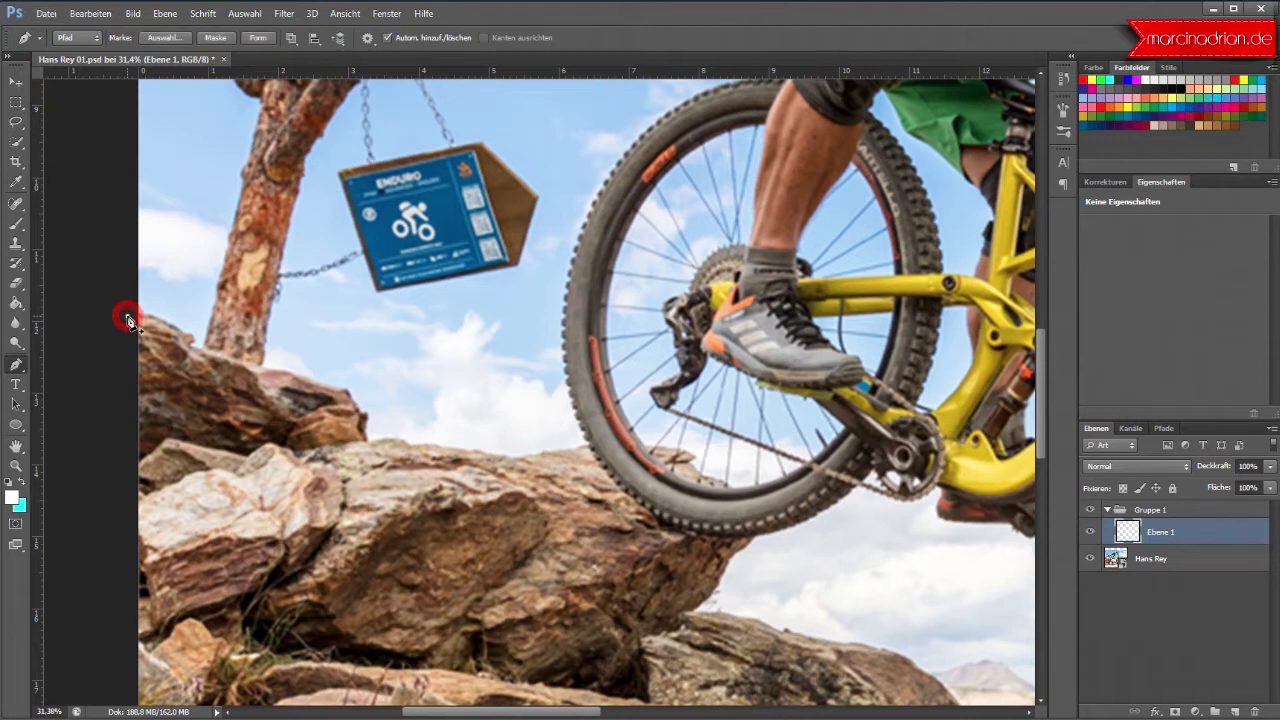
{"action": "left_click", "coordinate": [171, 324]}
{"action": "left_click", "coordinate": [191, 343]}
{"action": "left_click", "coordinate": [222, 353]}
{"action": "left_click", "coordinate": [271, 366]}
{"action": "left_click", "coordinate": [300, 377]}
{"action": "left_click", "coordinate": [327, 384]}
{"action": "left_click", "coordinate": [349, 391]}
{"action": "left_click", "coordinate": [357, 401]}
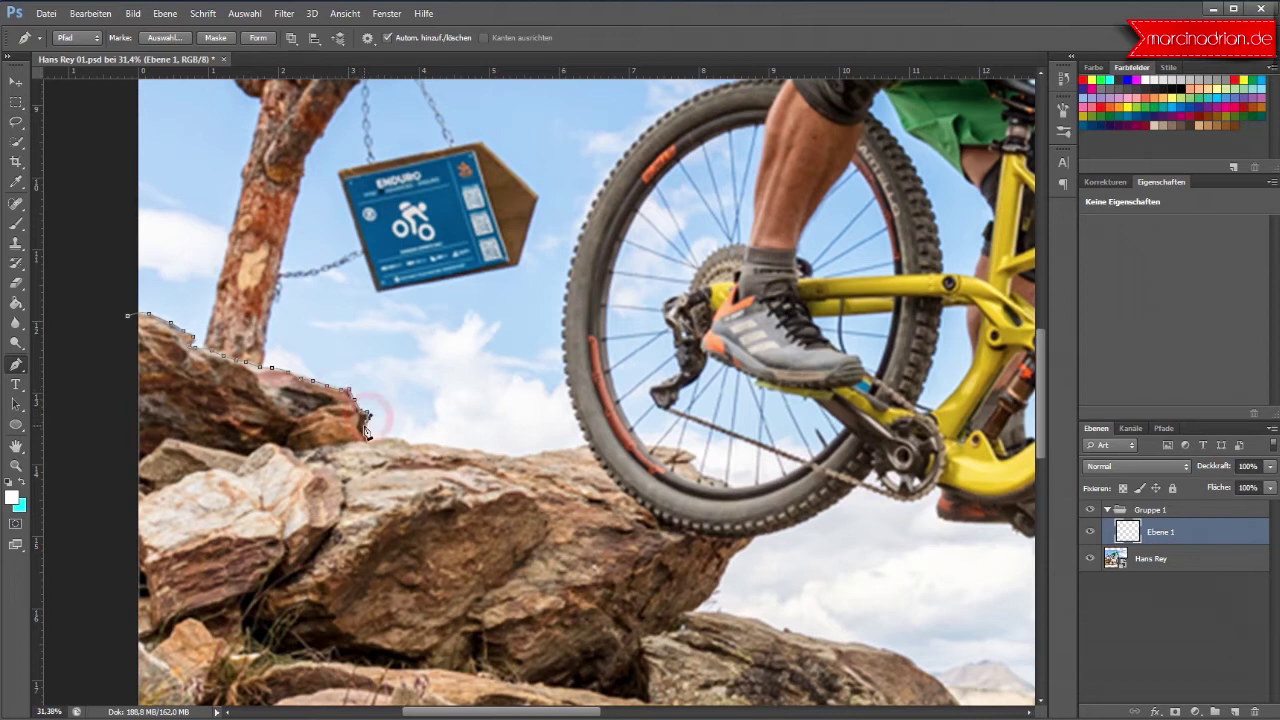
{"action": "left_click", "coordinate": [375, 435]}
{"action": "left_click", "coordinate": [388, 437]}
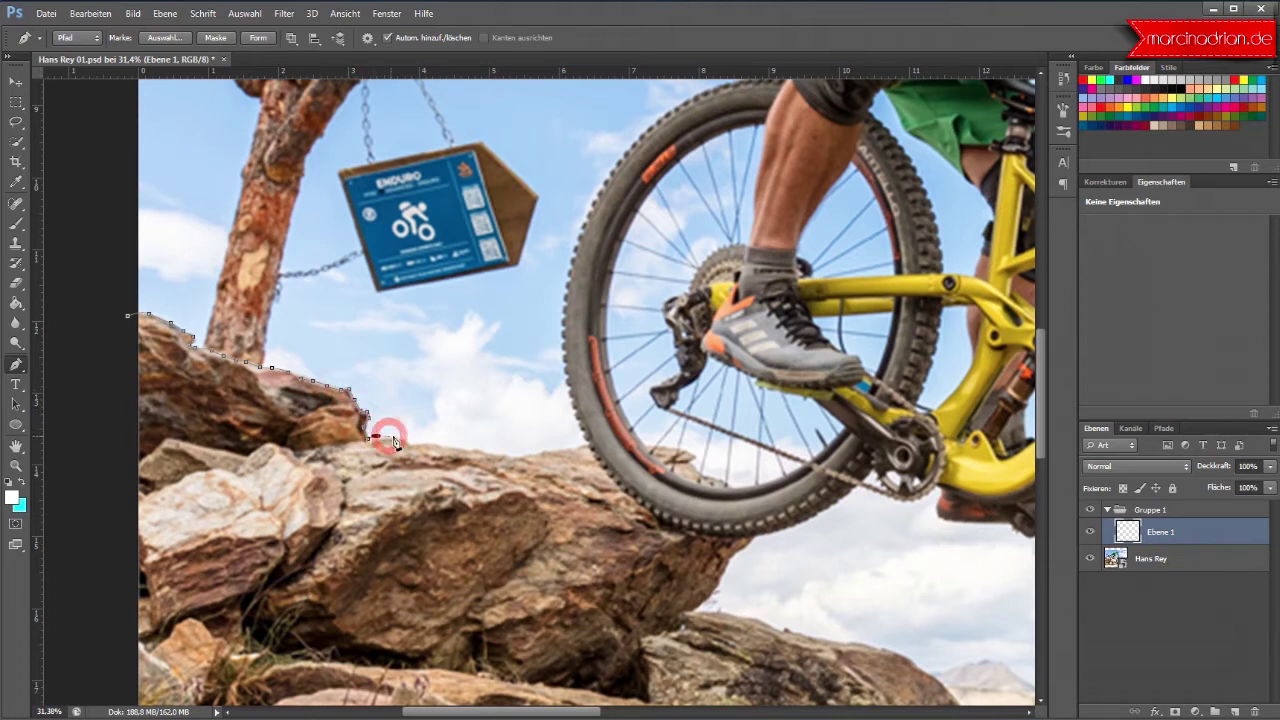
{"action": "left_click", "coordinate": [427, 446]}
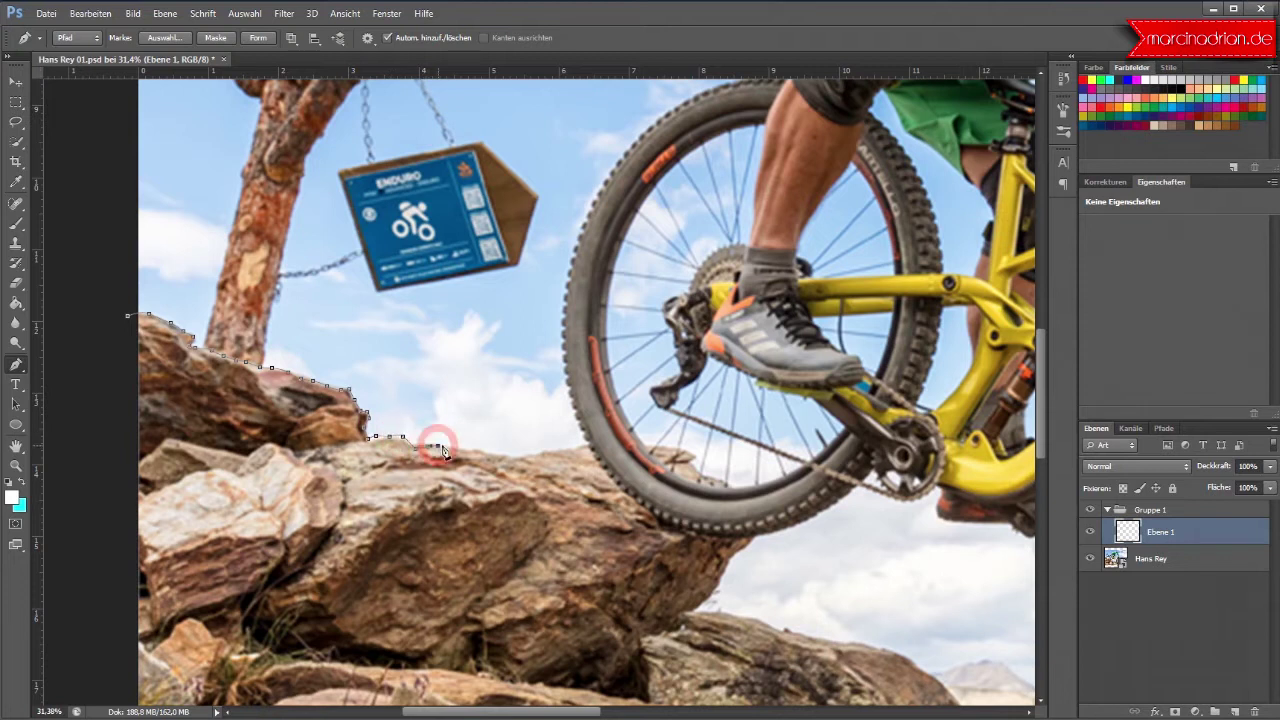
Step: Continue the rock path under and around the rear tyre down to the rock edge
{"action": "left_click", "coordinate": [460, 449]}
{"action": "left_click", "coordinate": [495, 452]}
{"action": "left_click", "coordinate": [528, 455]}
{"action": "left_click", "coordinate": [554, 450]}
{"action": "left_click", "coordinate": [590, 446]}
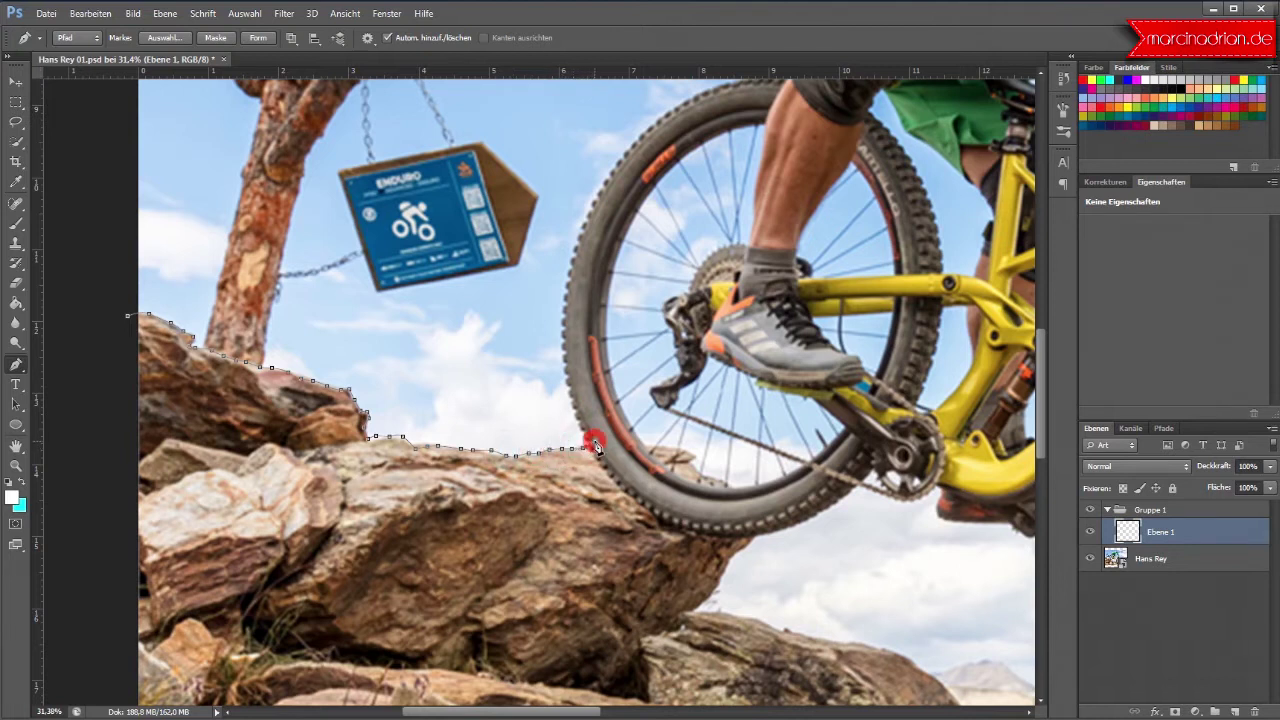
{"action": "left_click", "coordinate": [633, 470]}
{"action": "left_click", "coordinate": [713, 518]}
{"action": "left_click", "coordinate": [754, 522]}
{"action": "mouse_move", "coordinate": [760, 532]}
{"action": "left_mouse_down"}
{"action": "mouse_move", "coordinate": [695, 618]}
{"action": "mouse_move", "coordinate": [891, 652]}
{"action": "mouse_move", "coordinate": [927, 675]}
{"action": "left_mouse_up"}
{"action": "left_click", "coordinate": [706, 606]}
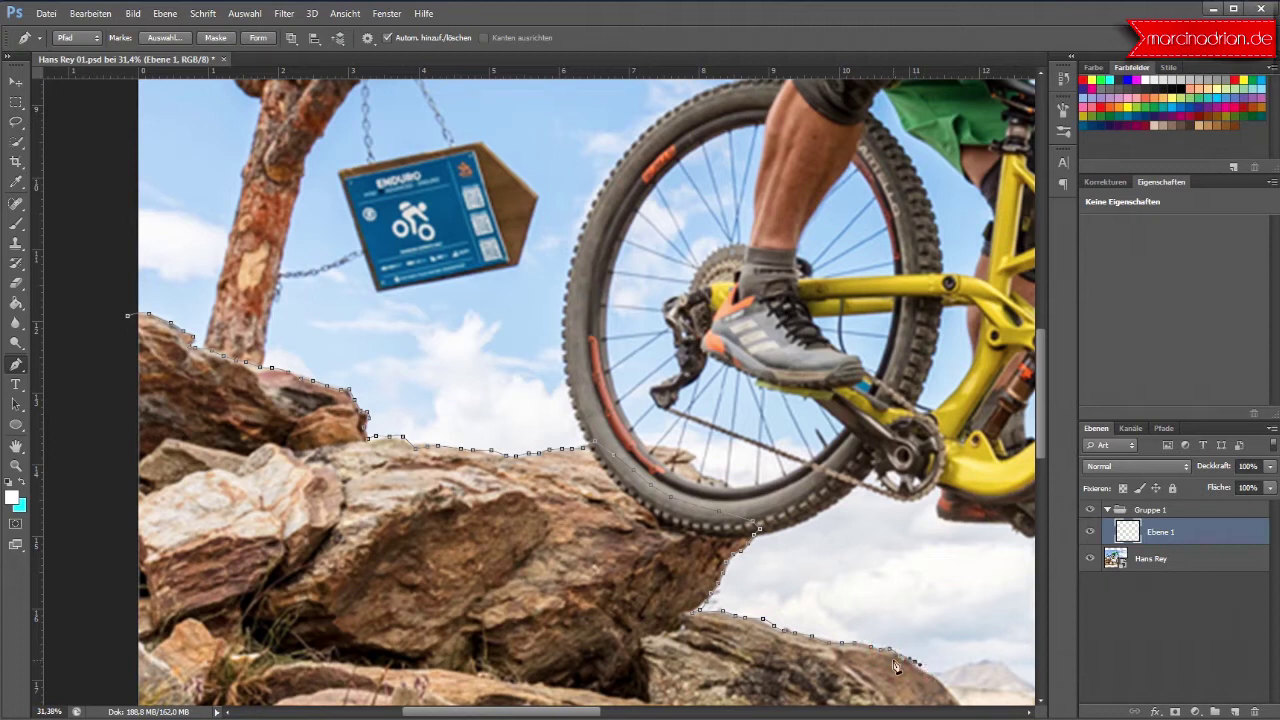
{"action": "left_click_drag", "start_coordinate": [595, 712], "coordinate": [724, 714]}
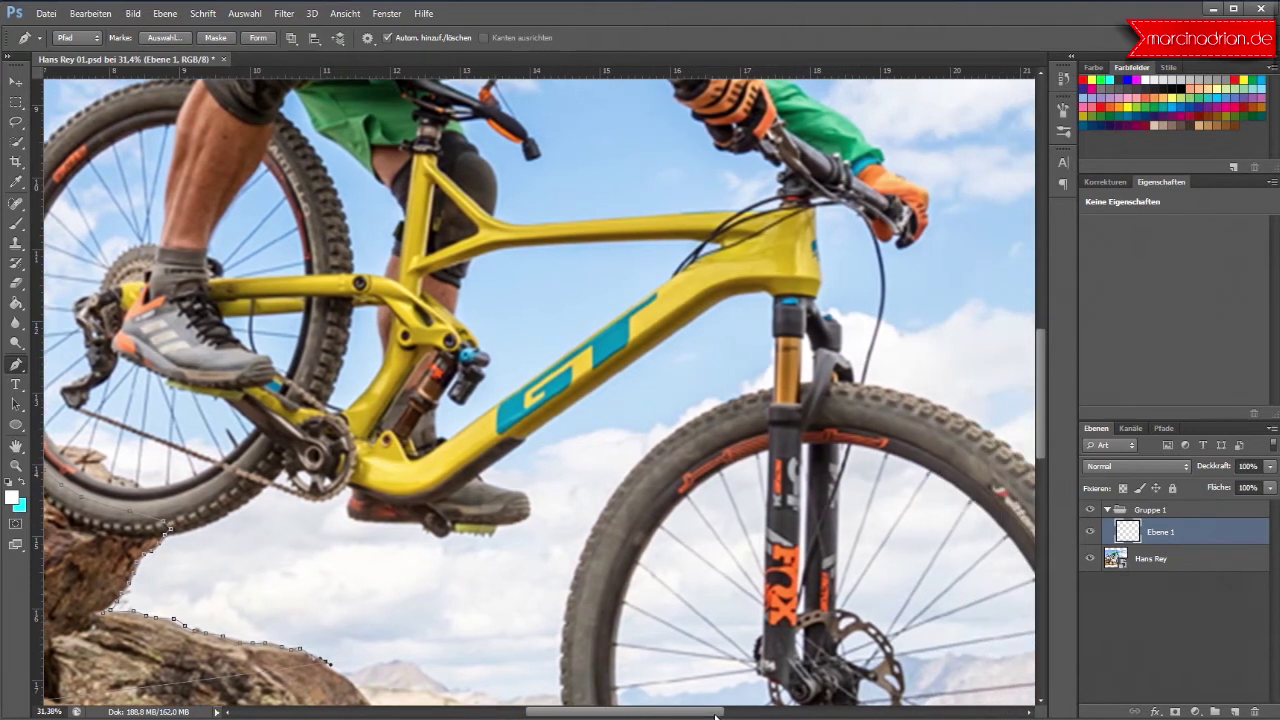
Step: Extend the rock path down the rock slope and along the lower rocks
{"action": "scroll", "coordinate": [450, 520], "scroll_direction": "down", "scroll_amount": 1}
{"action": "scroll", "coordinate": [450, 520], "scroll_direction": "down", "scroll_amount": 1}
{"action": "scroll", "coordinate": [450, 520], "scroll_direction": "down", "scroll_amount": 1}
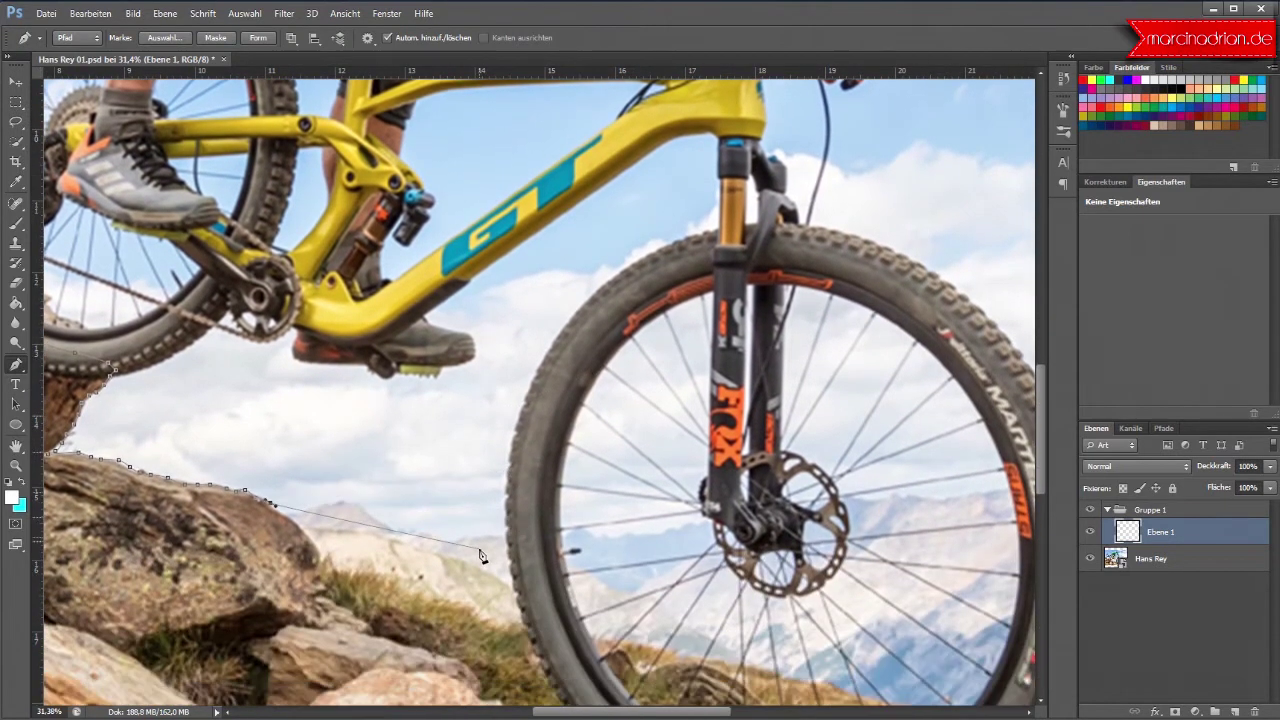
{"action": "scroll", "coordinate": [450, 520], "scroll_direction": "down", "scroll_amount": 1}
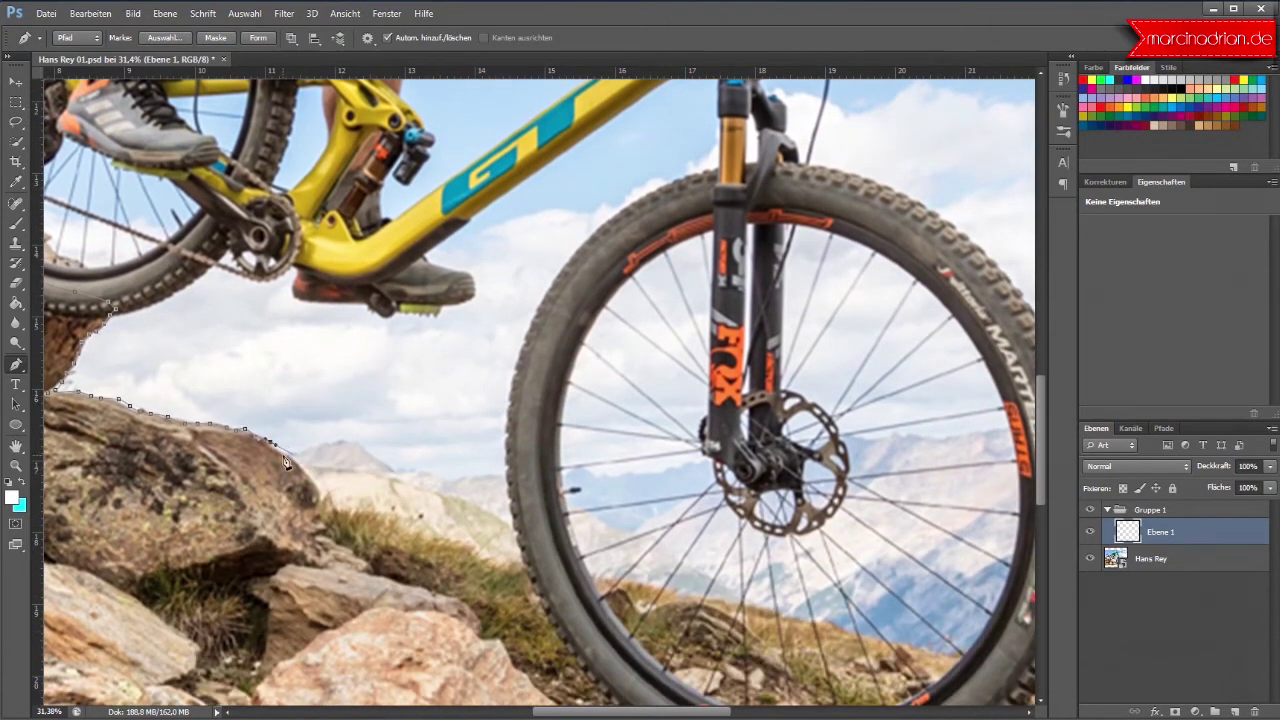
{"action": "mouse_move", "coordinate": [288, 452]}
{"action": "left_mouse_down"}
{"action": "mouse_move", "coordinate": [324, 530]}
{"action": "mouse_move", "coordinate": [372, 570]}
{"action": "left_mouse_up"}
{"action": "left_click_drag", "start_coordinate": [372, 570], "coordinate": [480, 620]}
{"action": "scroll", "coordinate": [500, 630], "scroll_direction": "down", "scroll_amount": 5}
{"action": "scroll", "coordinate": [519, 617], "scroll_direction": "down", "scroll_amount": 2}
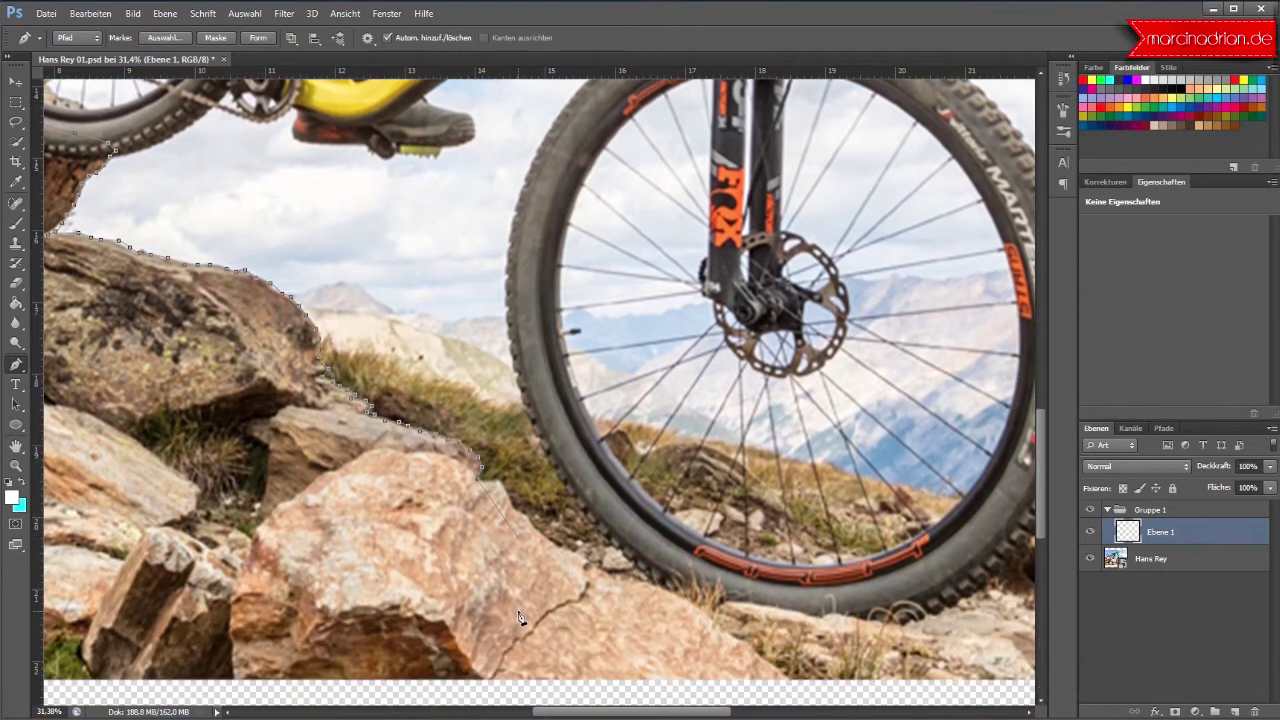
{"action": "left_click", "coordinate": [504, 484]}
{"action": "mouse_move", "coordinate": [507, 492]}
{"action": "left_mouse_down"}
{"action": "mouse_move", "coordinate": [541, 540]}
{"action": "mouse_move", "coordinate": [579, 560]}
{"action": "left_mouse_up"}
{"action": "left_click_drag", "start_coordinate": [579, 560], "coordinate": [846, 614]}
{"action": "left_click_drag", "start_coordinate": [727, 713], "coordinate": [779, 709]}
Step: Trace along the front tyre's lower edge and the rocks beyond, past the image's right edge
{"action": "scroll", "coordinate": [845, 585], "scroll_direction": "down", "scroll_amount": 2}
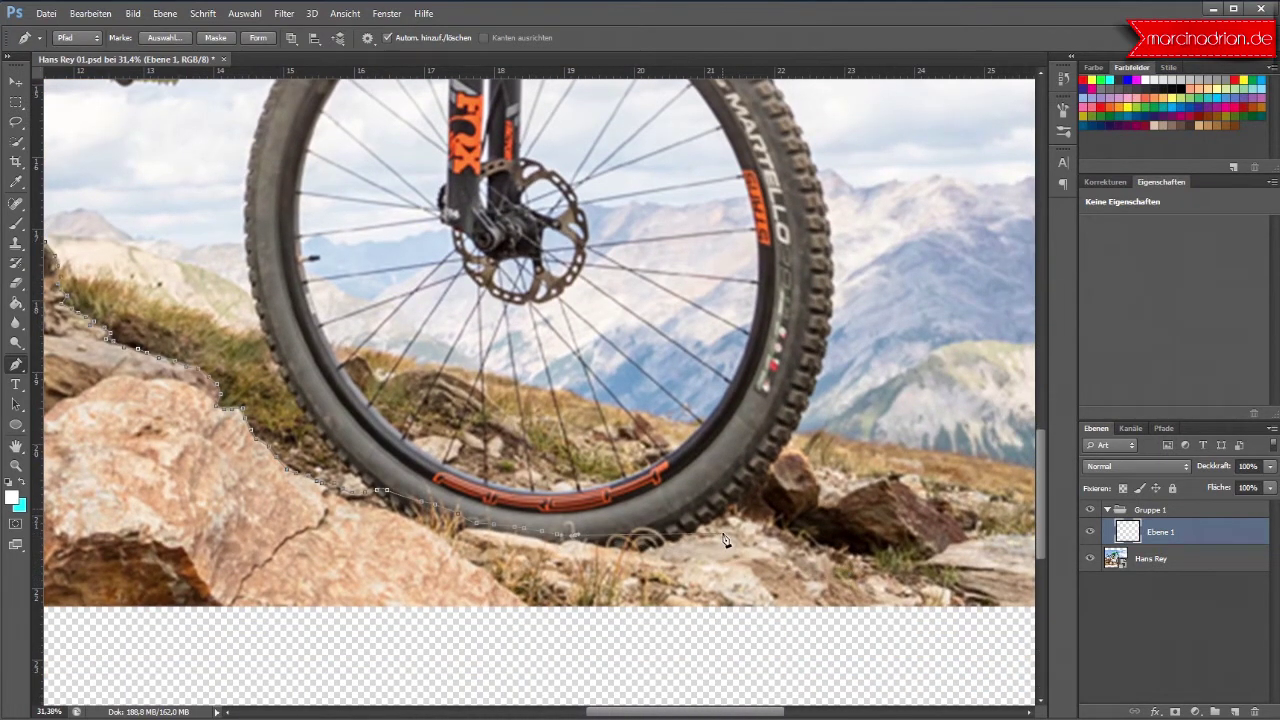
{"action": "scroll", "coordinate": [725, 540], "scroll_direction": "down", "scroll_amount": 2}
{"action": "mouse_move", "coordinate": [650, 472]}
{"action": "left_mouse_down"}
{"action": "mouse_move", "coordinate": [715, 446]}
{"action": "mouse_move", "coordinate": [870, 502]}
{"action": "left_mouse_up"}
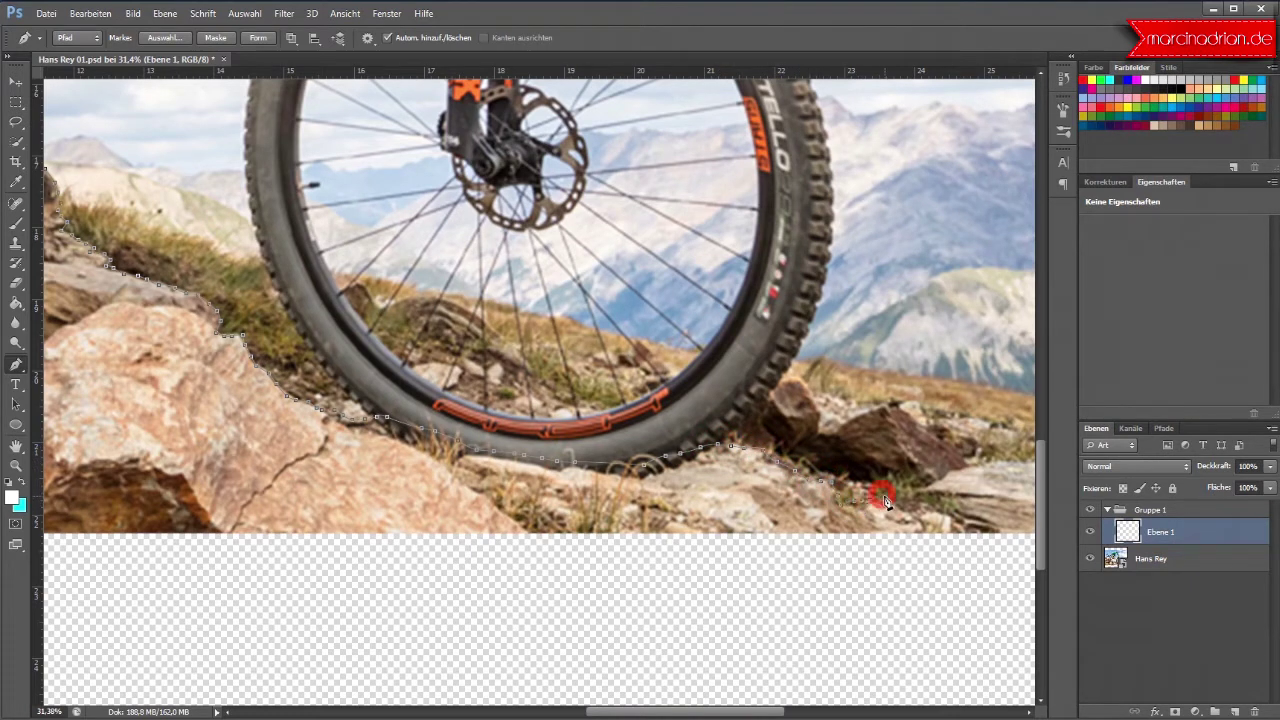
{"action": "left_click_drag", "start_coordinate": [884, 500], "coordinate": [929, 490]}
{"action": "left_click", "coordinate": [795, 716]}
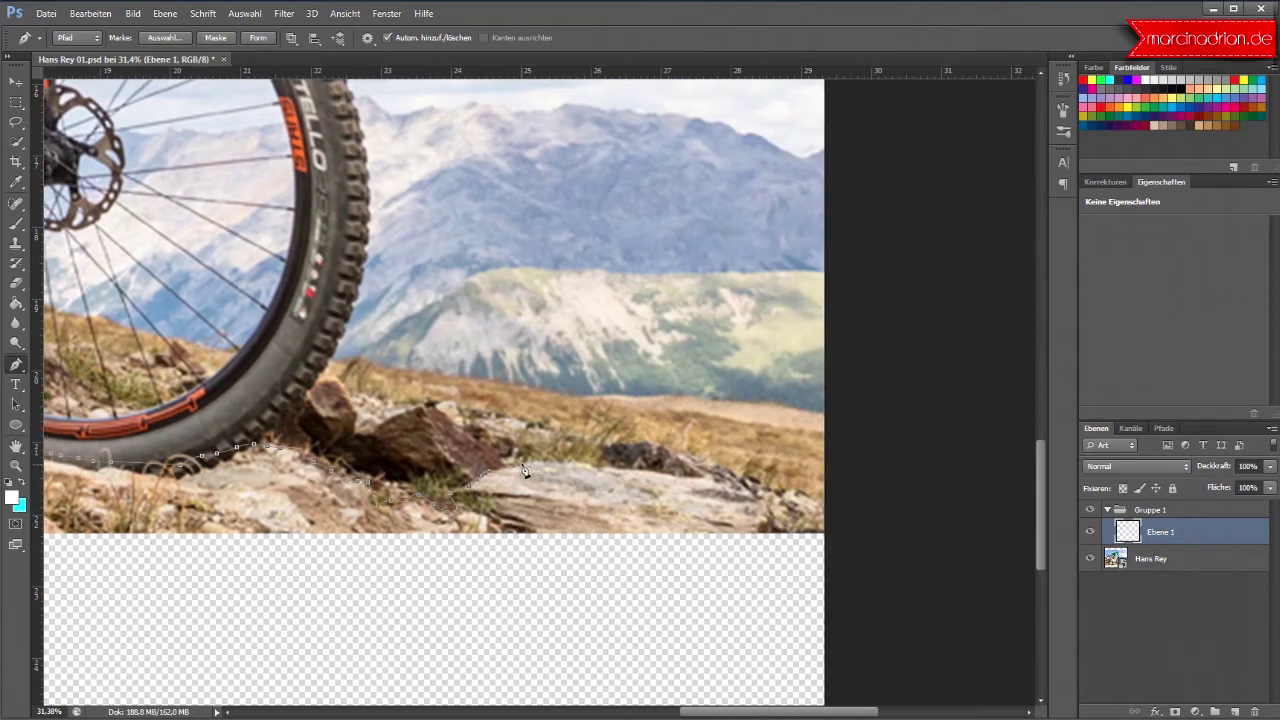
{"action": "left_click_drag", "start_coordinate": [556, 468], "coordinate": [600, 476]}
{"action": "mouse_move", "coordinate": [600, 476]}
{"action": "left_mouse_down"}
{"action": "mouse_move", "coordinate": [763, 503]}
{"action": "mouse_move", "coordinate": [787, 543]}
{"action": "left_mouse_up"}
{"action": "left_click", "coordinate": [850, 558]}
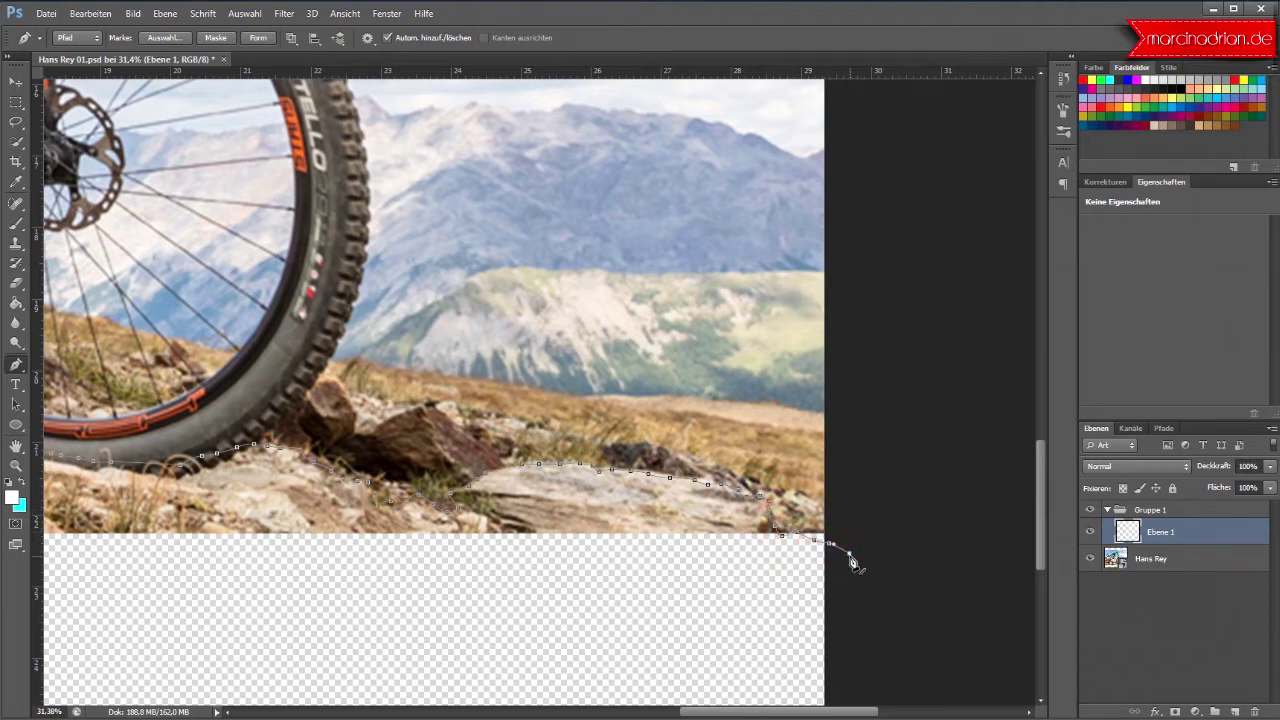
{"action": "scroll", "coordinate": [852, 562], "scroll_direction": "down", "scroll_amount": 1}
{"action": "scroll", "coordinate": [851, 562], "scroll_direction": "down", "scroll_amount": 2}
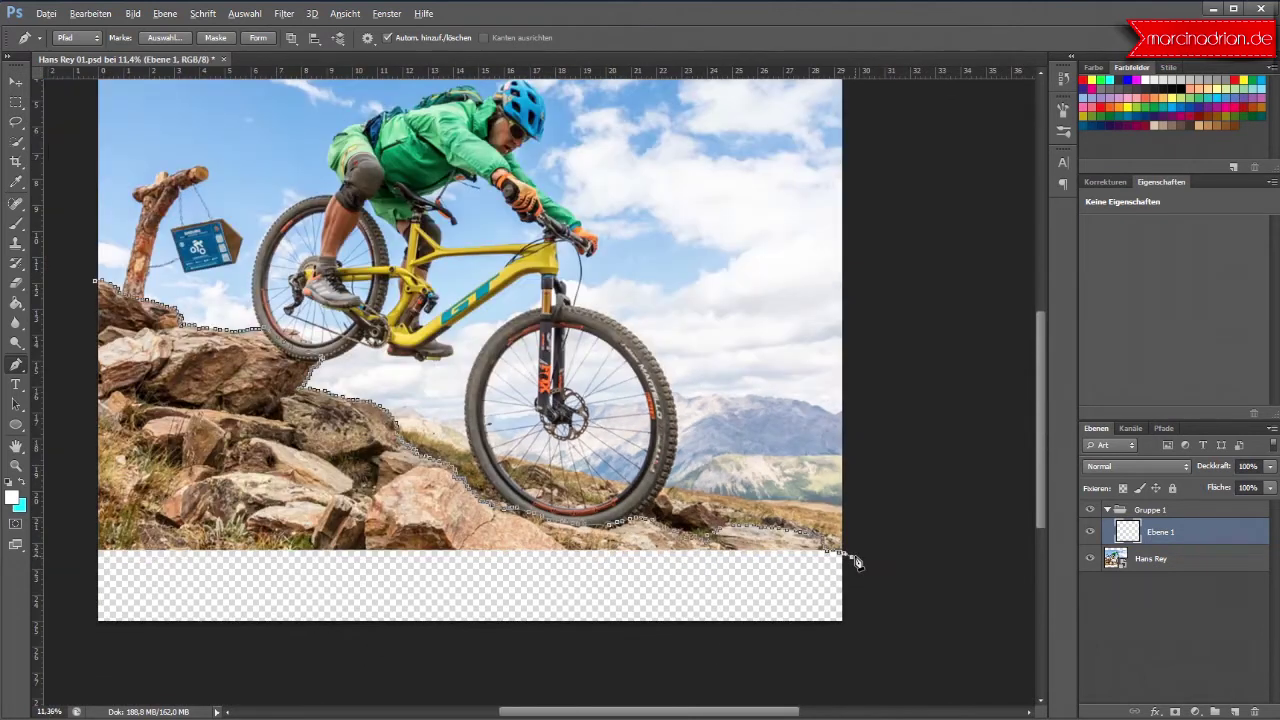
Step: Close the rock path below both lower corners, ending at its starting point
{"action": "left_click", "coordinate": [855, 658]}
{"action": "left_click", "coordinate": [75, 646]}
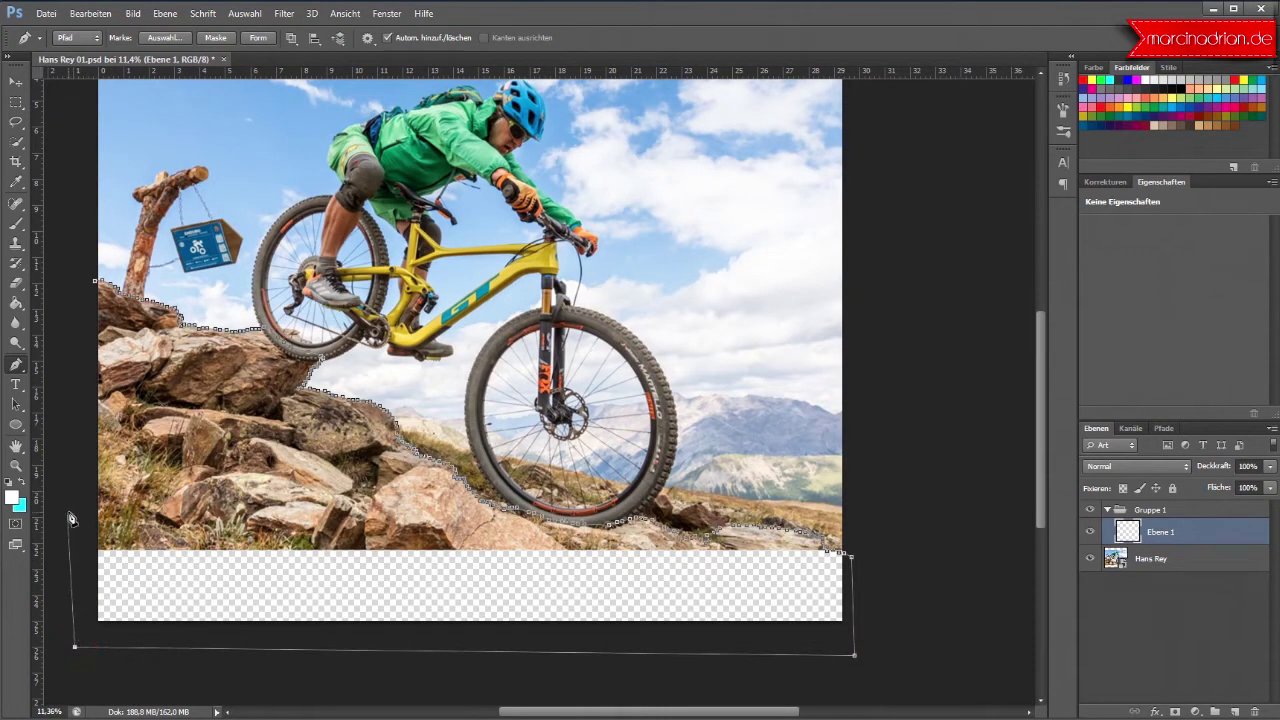
{"action": "left_click", "coordinate": [95, 283]}
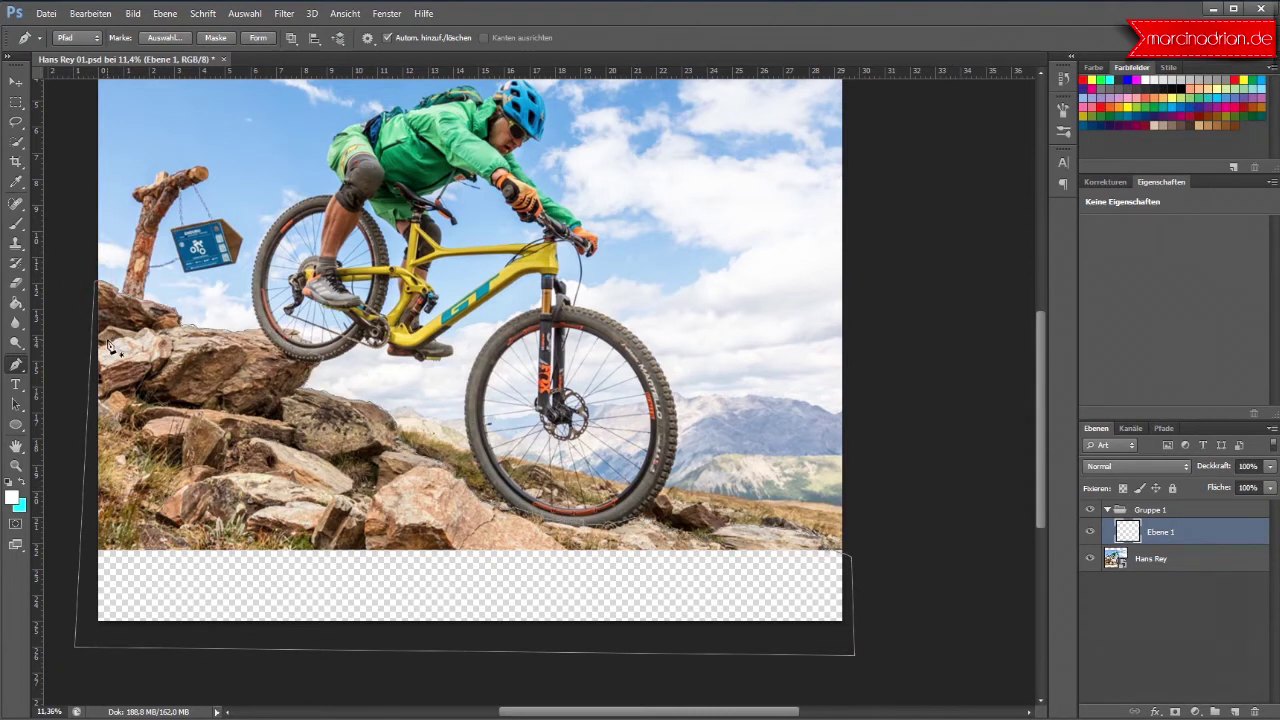
Step: Set the foreground colour to pure black (000000)
{"action": "left_click", "coordinate": [10, 498]}
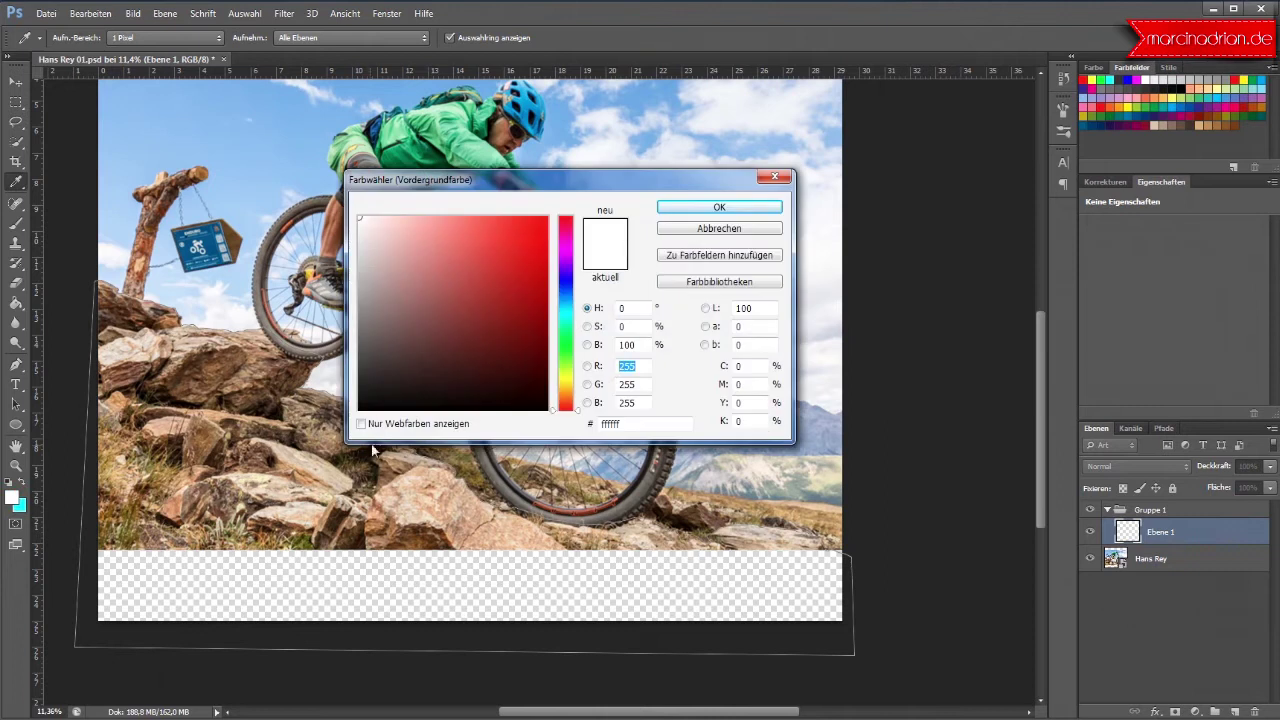
{"action": "left_click_drag", "start_coordinate": [378, 402], "coordinate": [356, 418]}
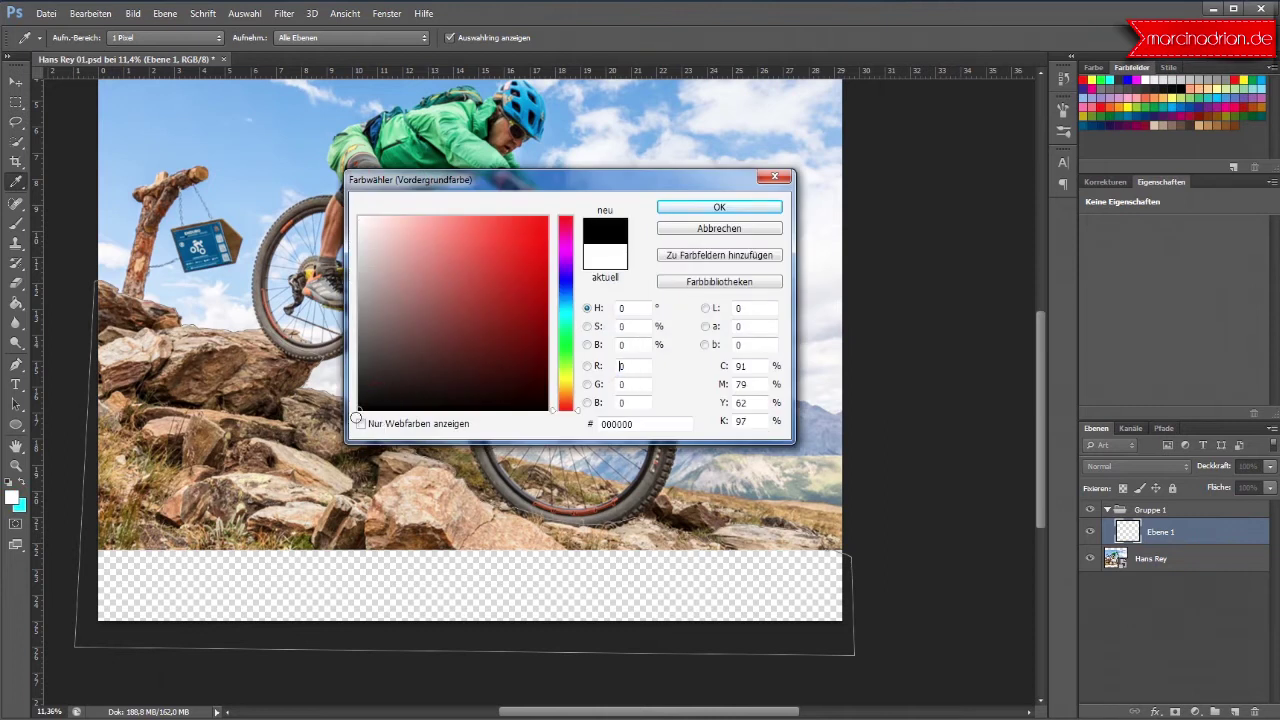
{"action": "left_click", "coordinate": [710, 209]}
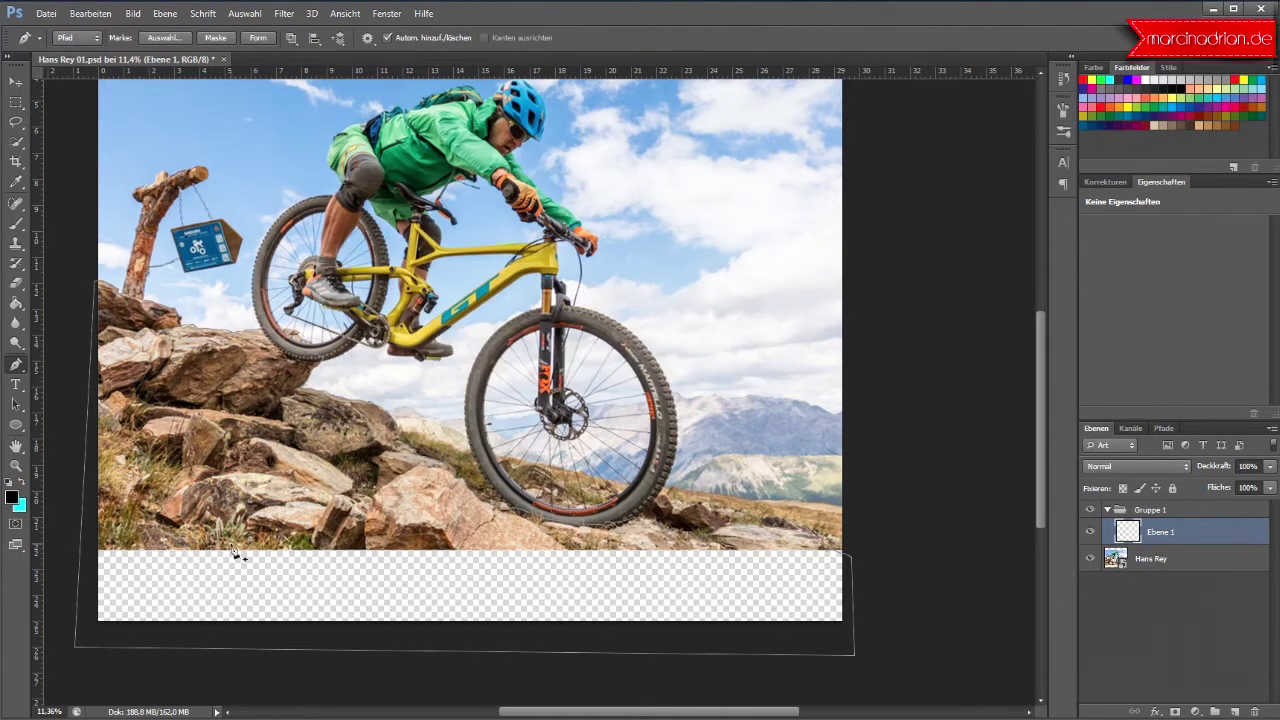
{"action": "right_click", "coordinate": [234, 553]}
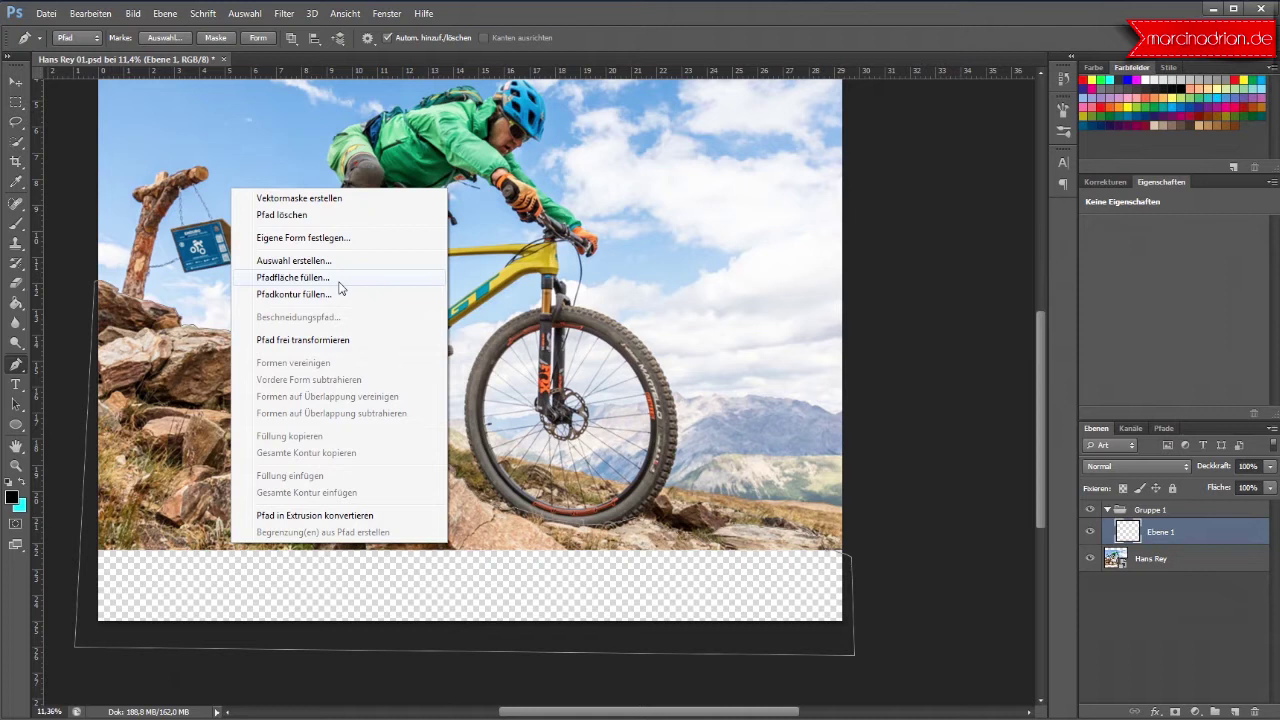
Step: Fill the closed rock path with black on Ebene 1 via Pfadfläche füllen, then delete the path
{"action": "left_click", "coordinate": [337, 278]}
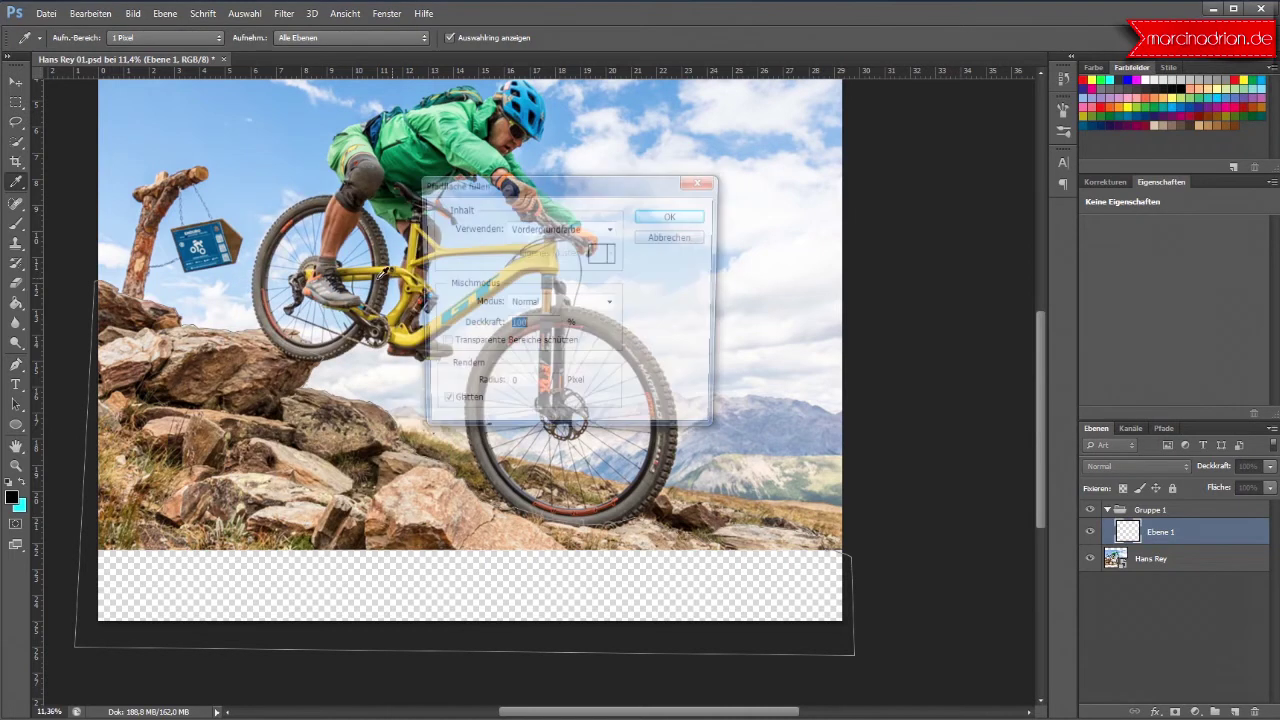
{"action": "left_click", "coordinate": [662, 219]}
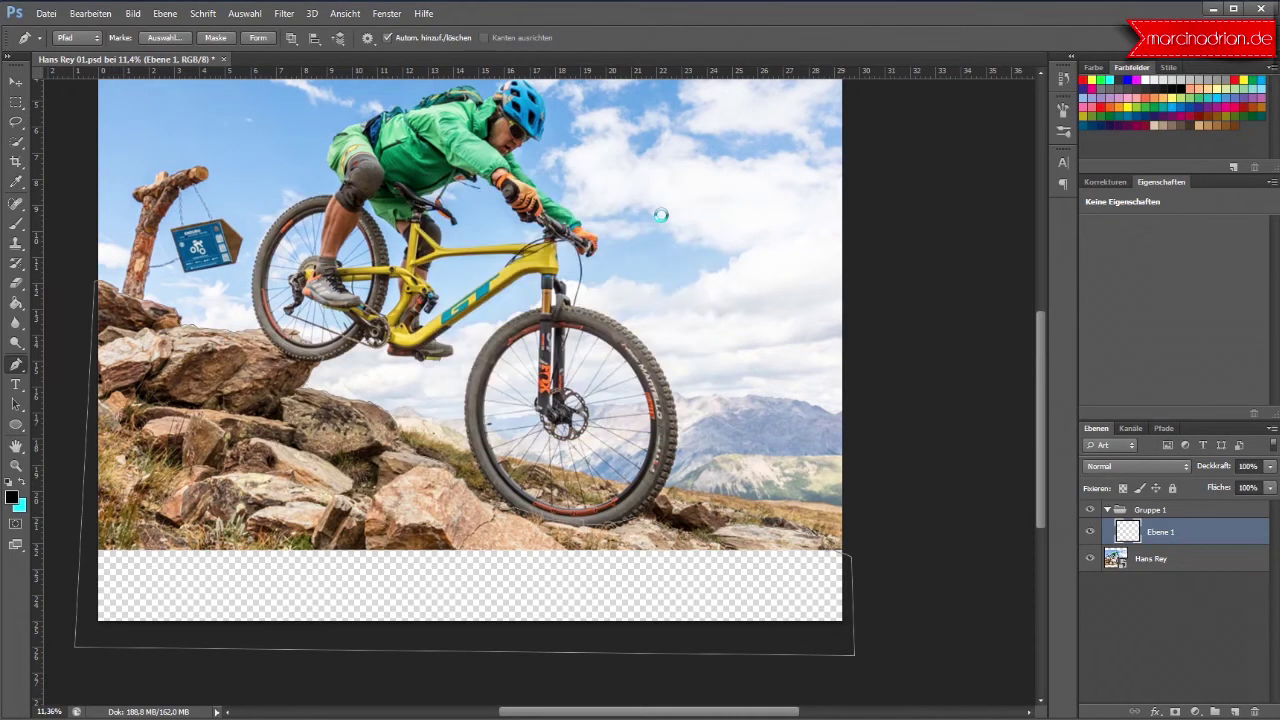
{"action": "right_click", "coordinate": [706, 579]}
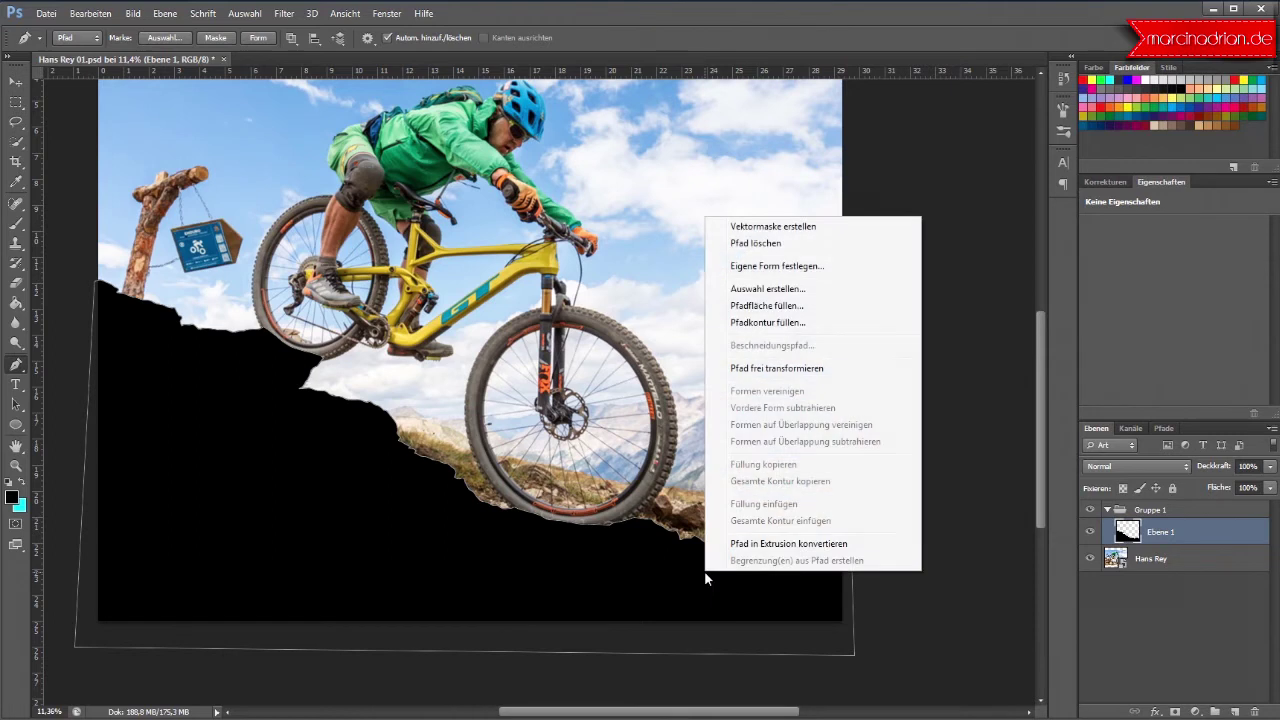
{"action": "left_click", "coordinate": [780, 246]}
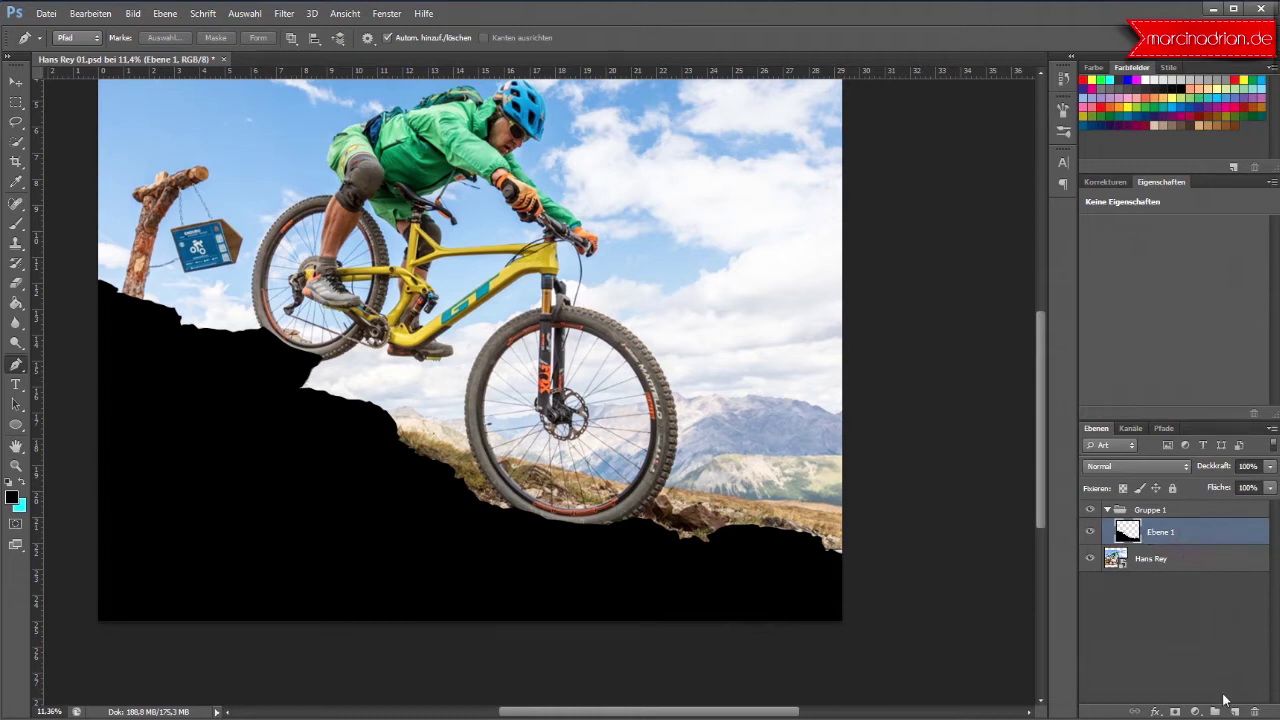
Step: Add a new layer Ebene 2 and hide the black Ebene 1
{"action": "left_click", "coordinate": [1232, 711]}
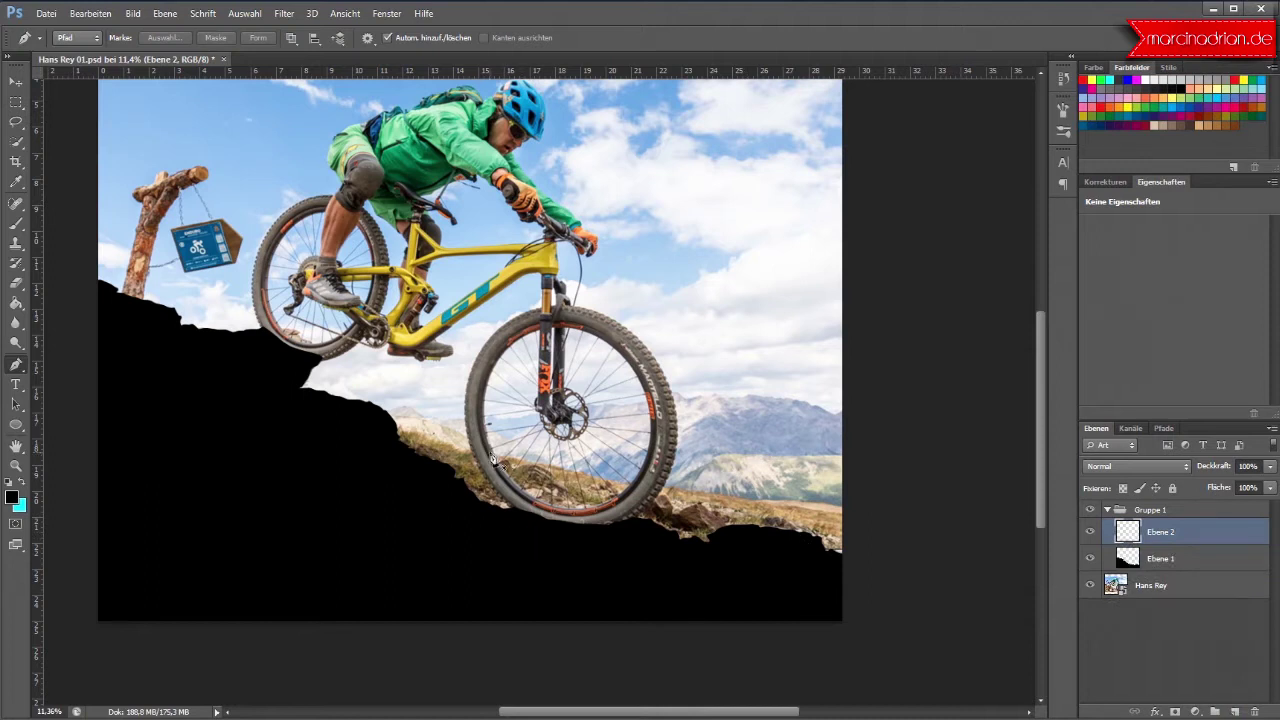
{"action": "left_click", "coordinate": [1090, 562]}
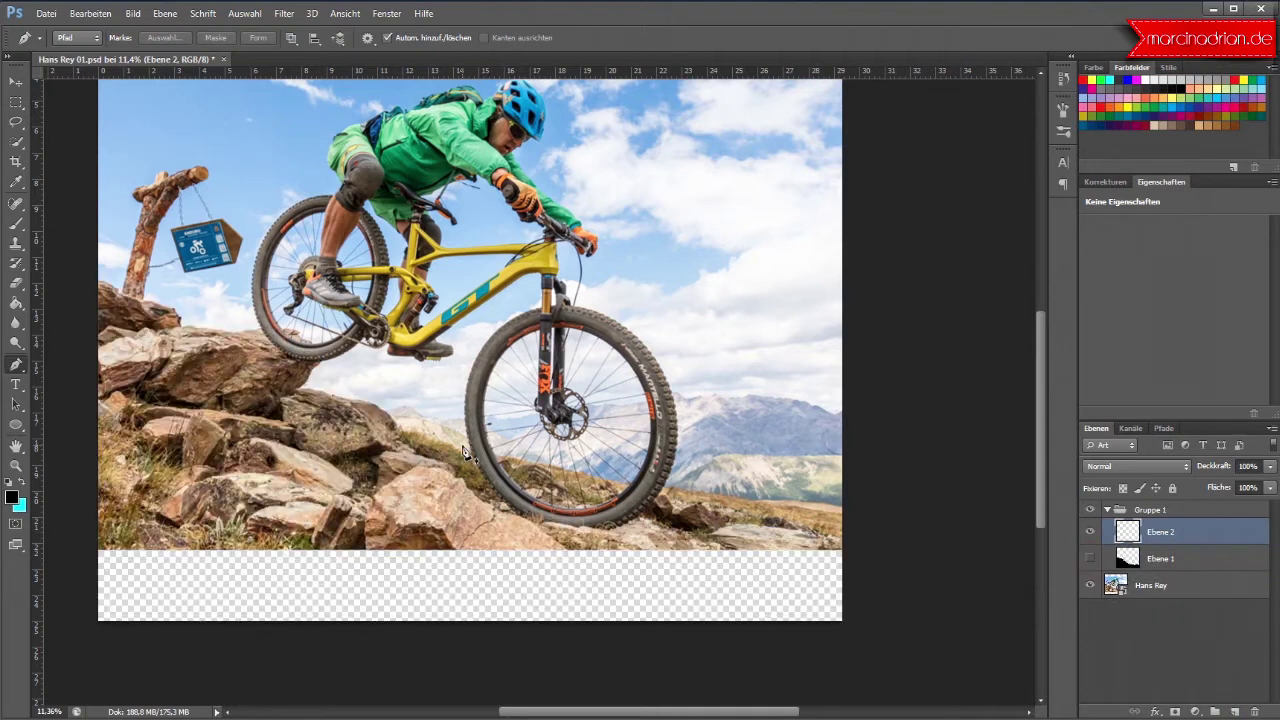
{"action": "scroll", "coordinate": [855, 521], "scroll_direction": "up", "scroll_amount": 3}
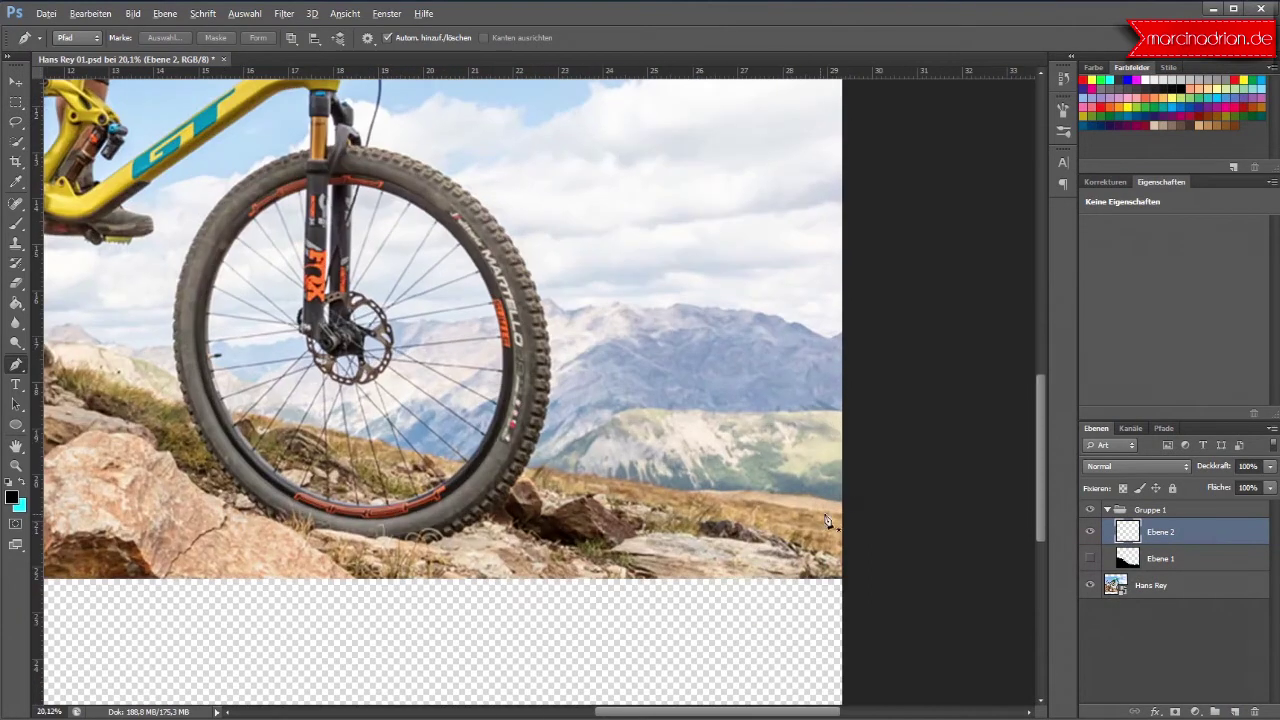
{"action": "scroll", "coordinate": [779, 518], "scroll_direction": "down", "scroll_amount": 2}
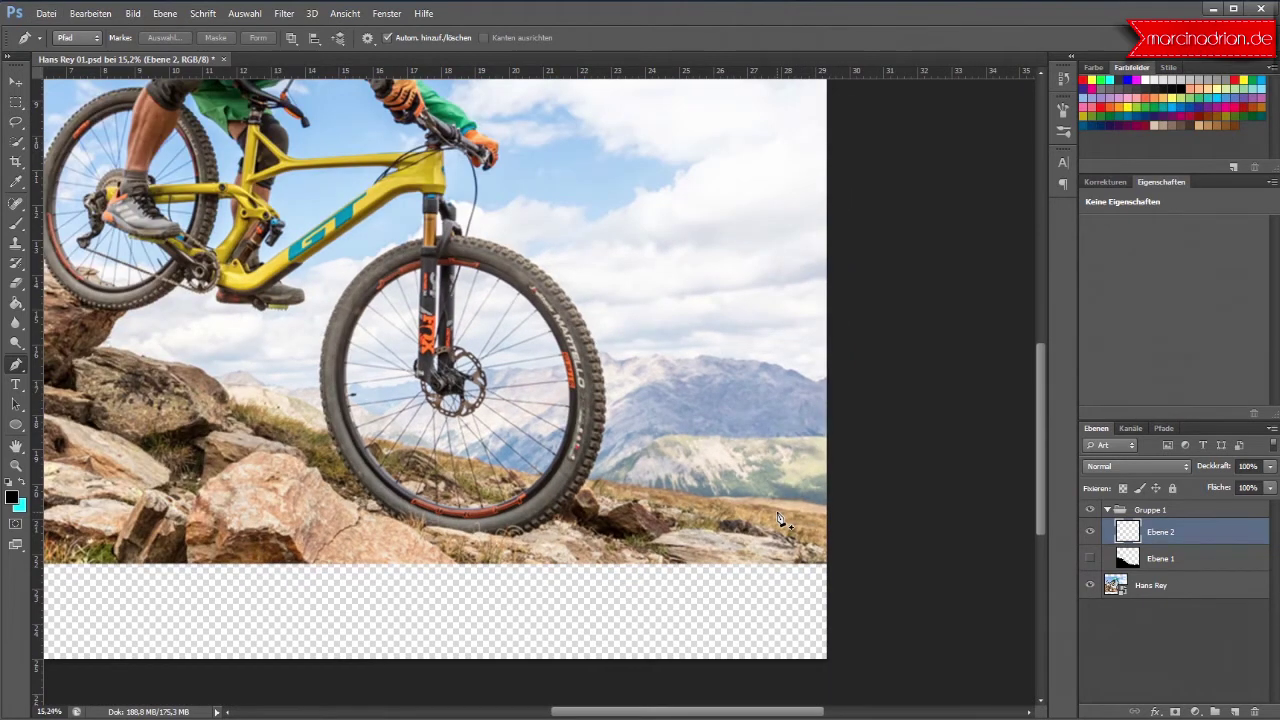
Step: Zoom in around the front wheel and start tracing the lower rocks' outline
{"action": "key", "text": "alt"}
{"action": "scroll", "coordinate": [316, 432], "scroll_direction": "up", "scroll_amount": 3}
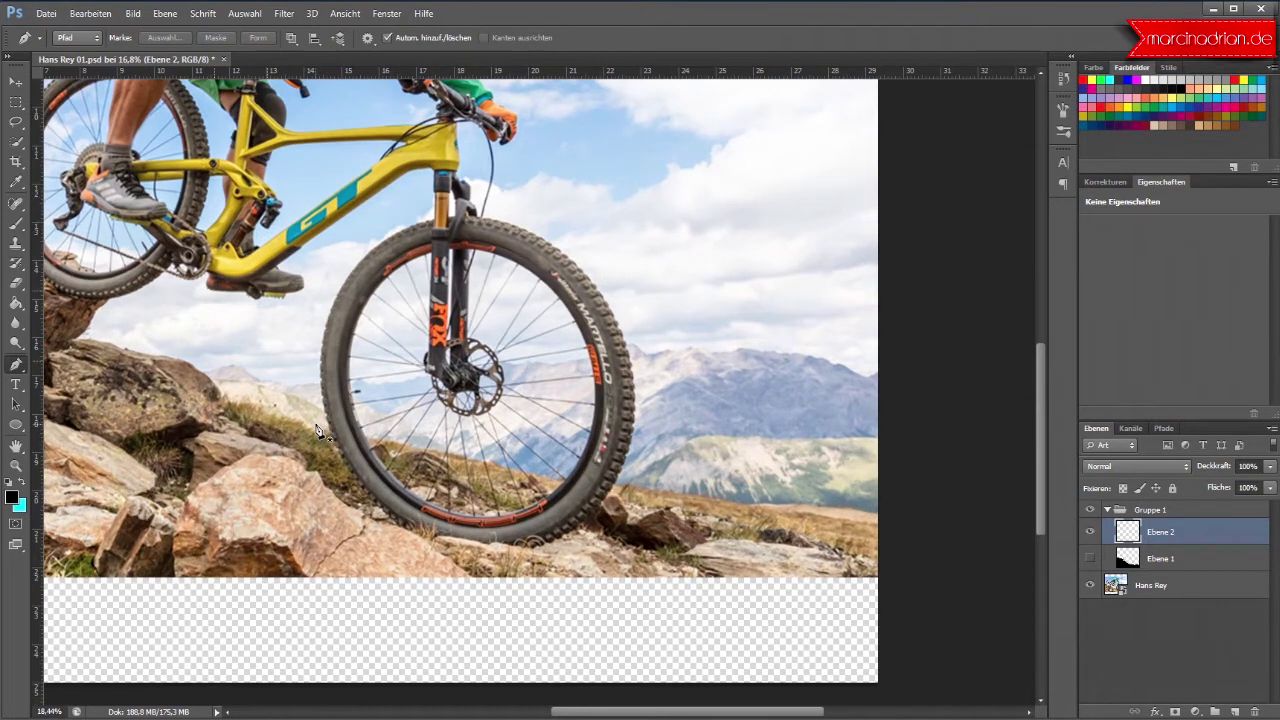
{"action": "scroll", "coordinate": [316, 432], "scroll_direction": "up", "scroll_amount": 2}
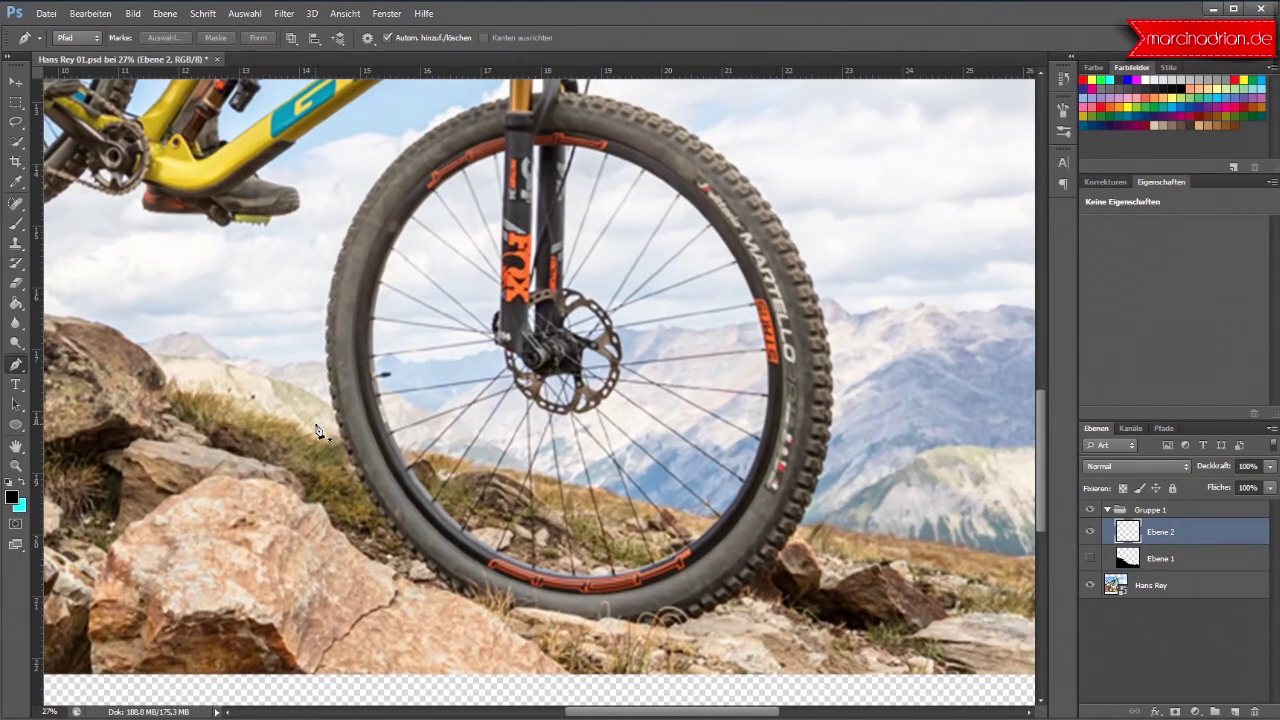
{"action": "scroll", "coordinate": [316, 432], "scroll_direction": "down", "scroll_amount": 1}
{"action": "scroll", "coordinate": [316, 432], "scroll_direction": "down", "scroll_amount": 1}
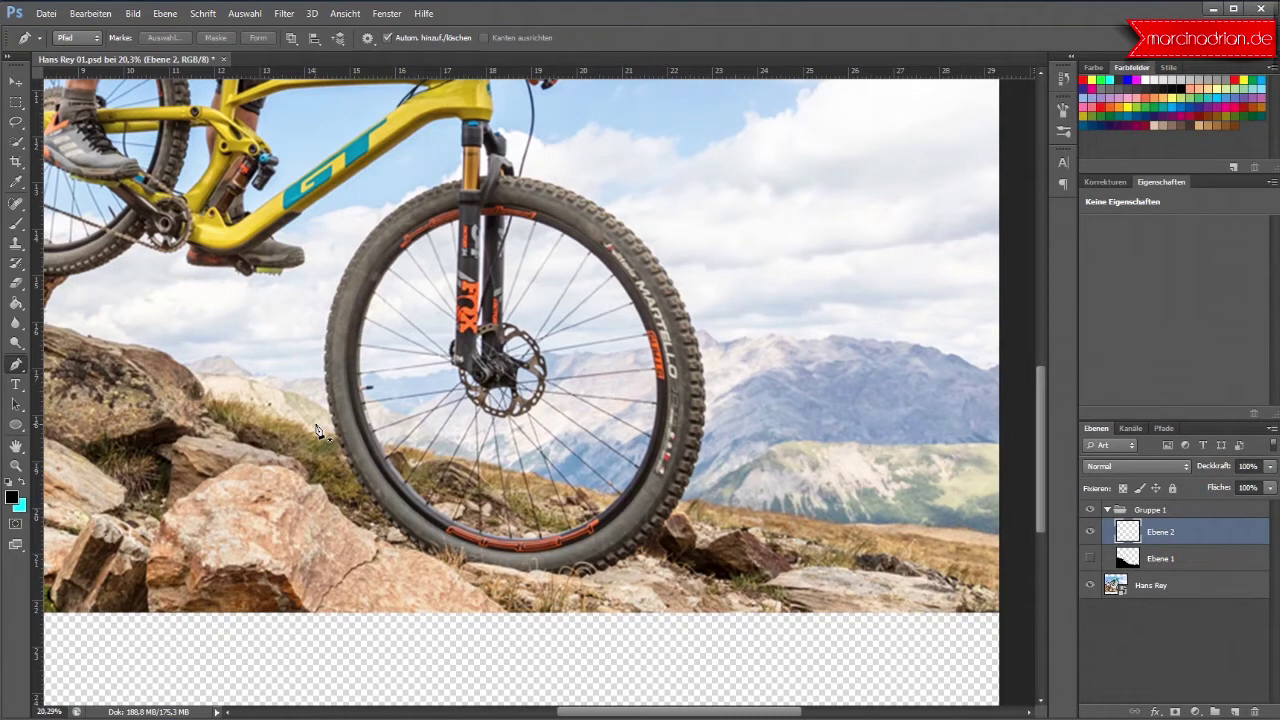
{"action": "scroll", "coordinate": [316, 432], "scroll_direction": "down", "scroll_amount": 1}
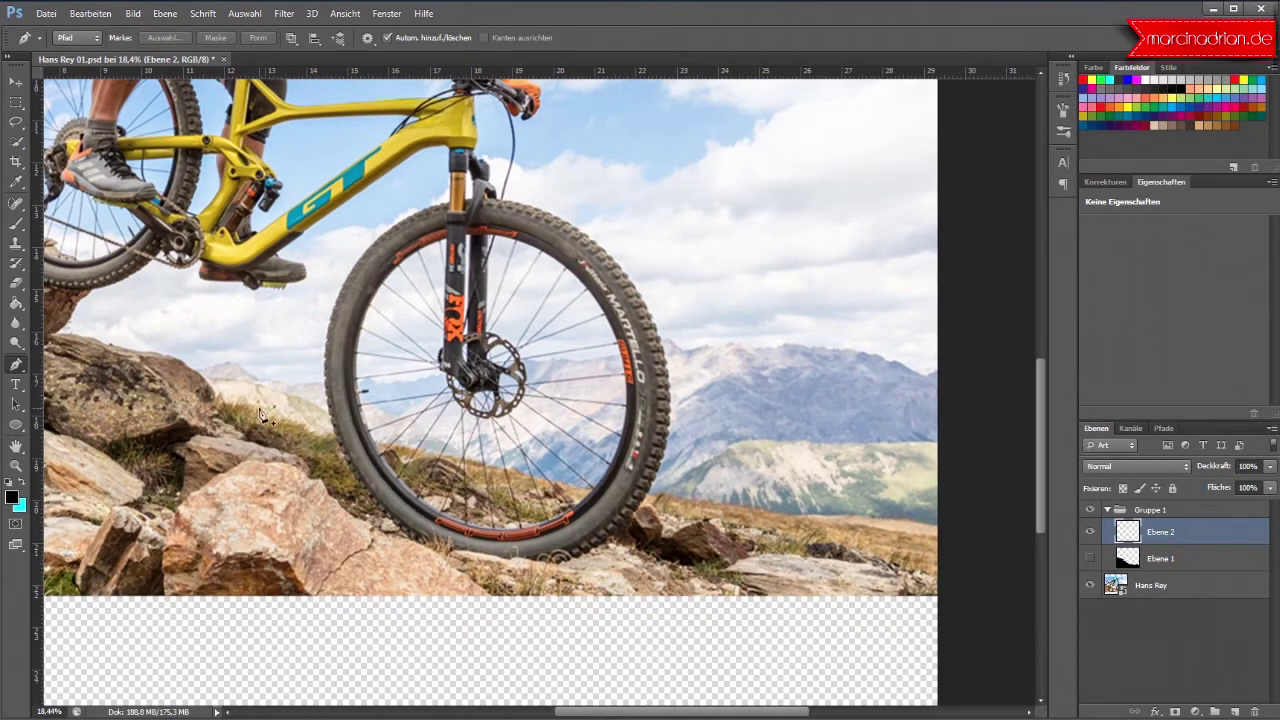
{"action": "mouse_move", "coordinate": [165, 407]}
{"action": "left_mouse_down"}
{"action": "mouse_move", "coordinate": [205, 402]}
{"action": "mouse_move", "coordinate": [616, 498]}
{"action": "mouse_move", "coordinate": [832, 521]}
{"action": "mouse_move", "coordinate": [857, 509]}
{"action": "mouse_move", "coordinate": [945, 528]}
{"action": "mouse_move", "coordinate": [967, 537]}
{"action": "mouse_move", "coordinate": [968, 665]}
{"action": "mouse_move", "coordinate": [56, 662]}
{"action": "mouse_move", "coordinate": [84, 330]}
{"action": "left_mouse_up"}
Step: Close the lower-rock outline, fill it black on Ebene 2, and delete the path
{"action": "scroll", "coordinate": [967, 537], "scroll_direction": "down", "scroll_amount": 2}
{"action": "left_click", "coordinate": [92, 325]}
{"action": "left_click_drag", "start_coordinate": [165, 319], "coordinate": [167, 321]}
{"action": "right_click", "coordinate": [251, 458]}
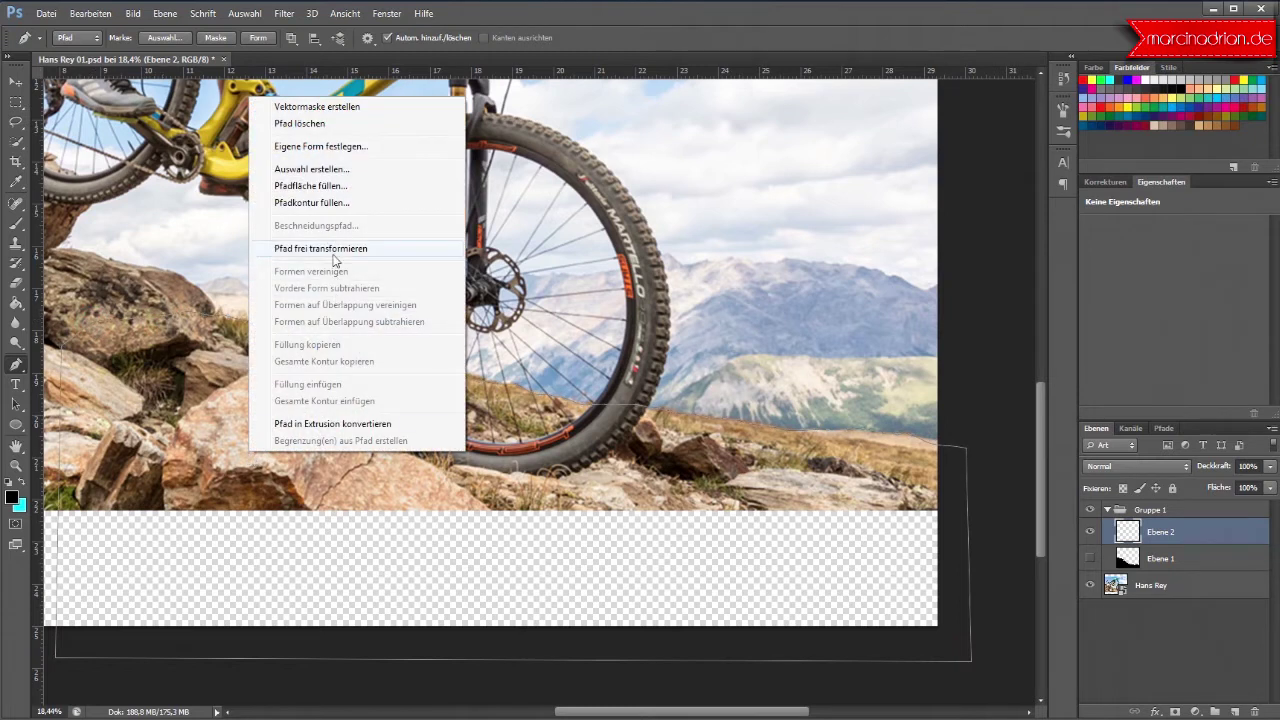
{"action": "left_click", "coordinate": [329, 186]}
{"action": "left_click", "coordinate": [674, 212]}
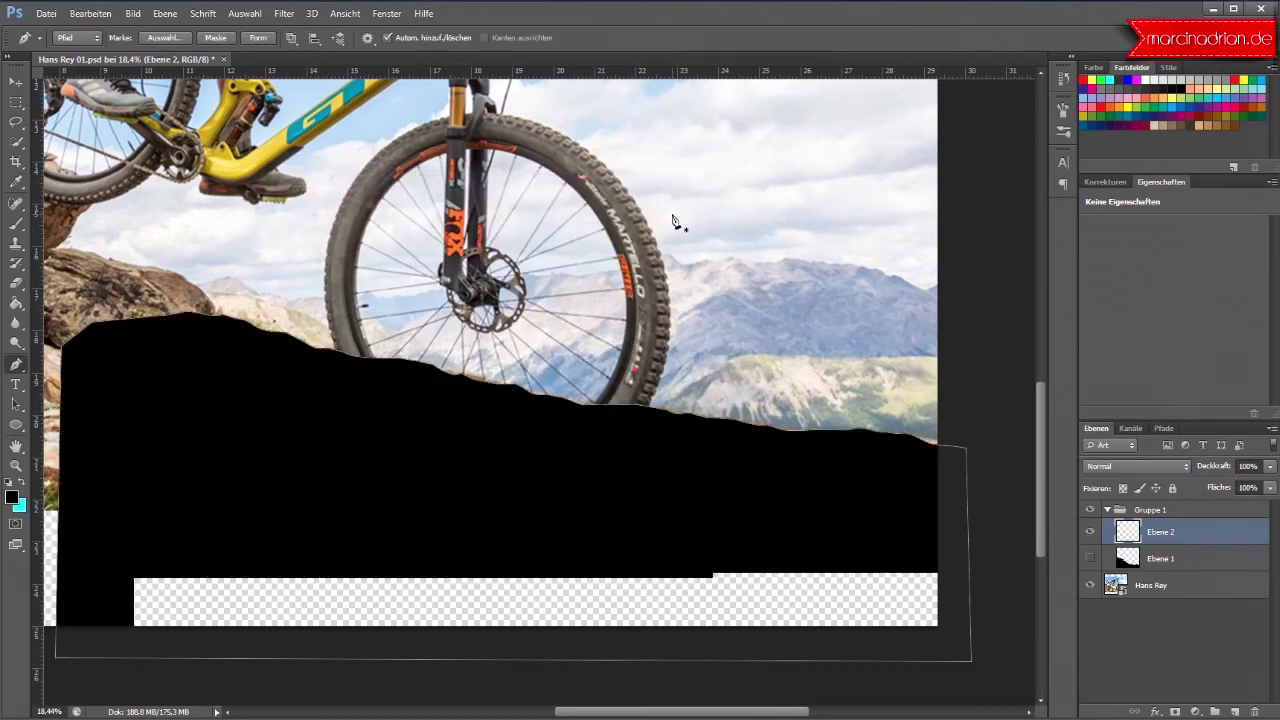
{"action": "right_click", "coordinate": [677, 573]}
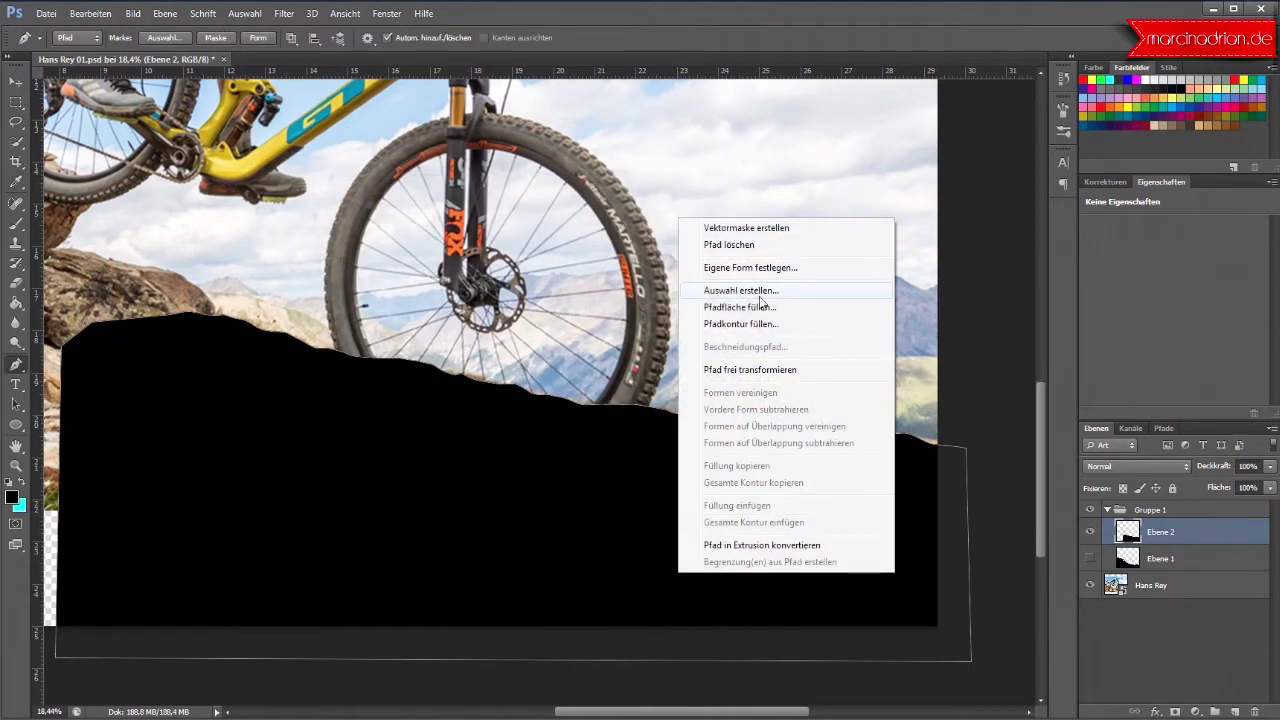
{"action": "left_click", "coordinate": [738, 245]}
Step: Move Ebene 2 below Ebene 1, hide it, and add a new empty layer Ebene 3
{"action": "left_click_drag", "start_coordinate": [1223, 549], "coordinate": [1220, 568]}
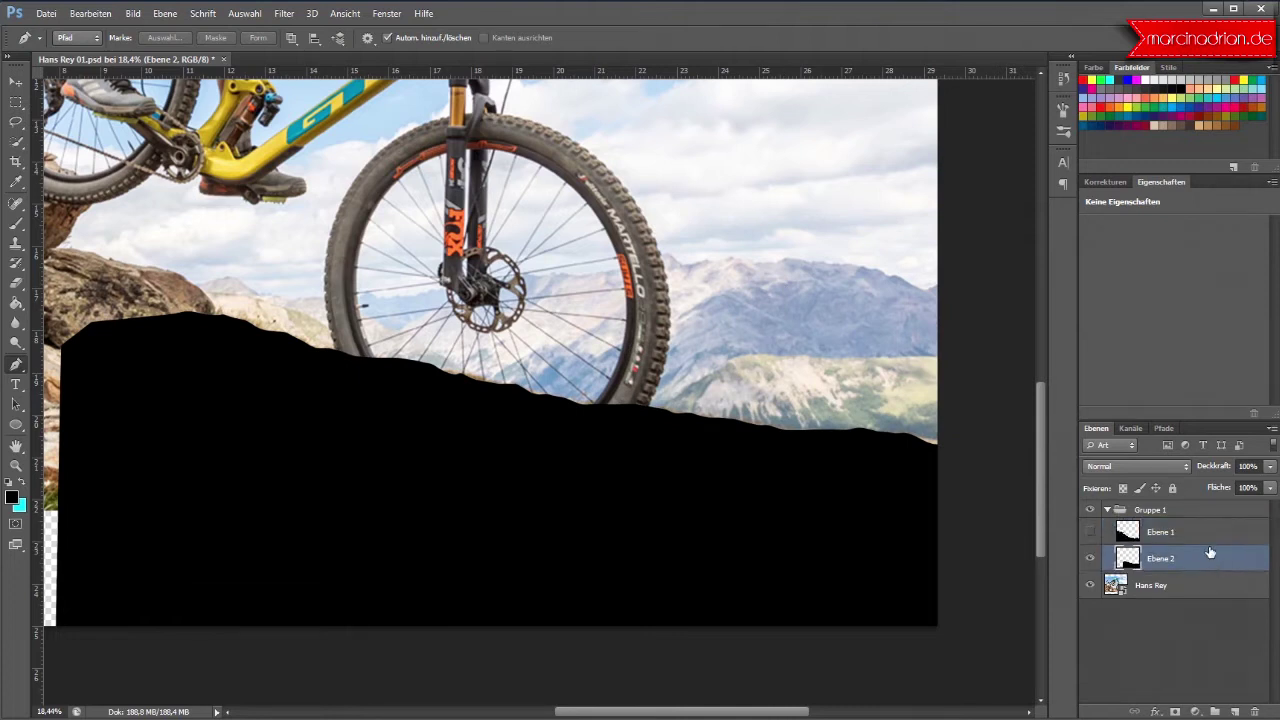
{"action": "left_click", "coordinate": [1208, 536]}
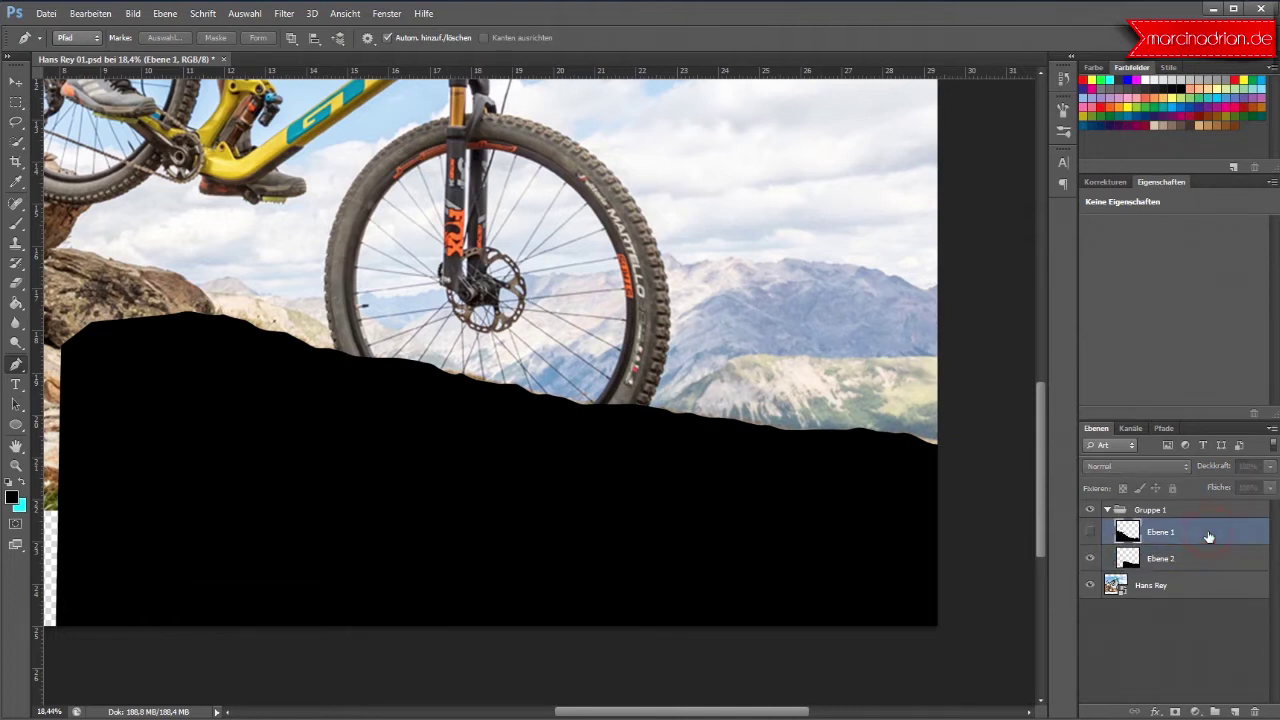
{"action": "left_click", "coordinate": [1091, 557]}
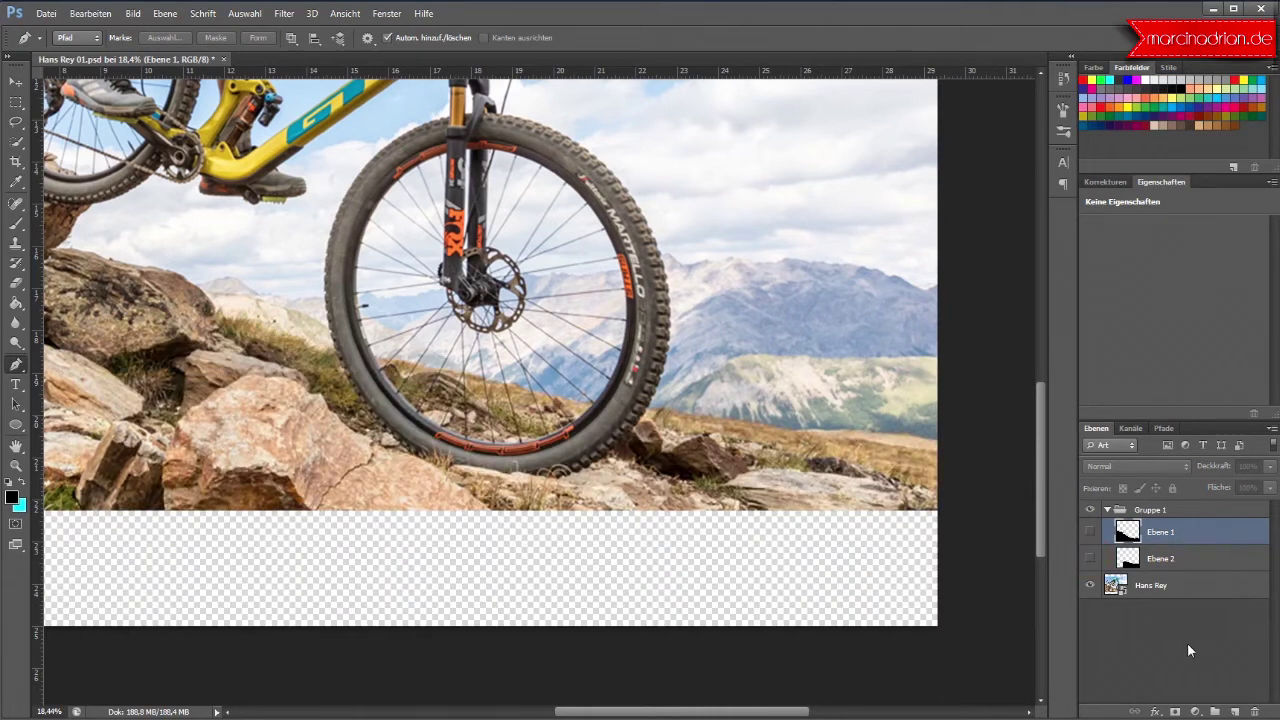
{"action": "left_click", "coordinate": [1234, 711]}
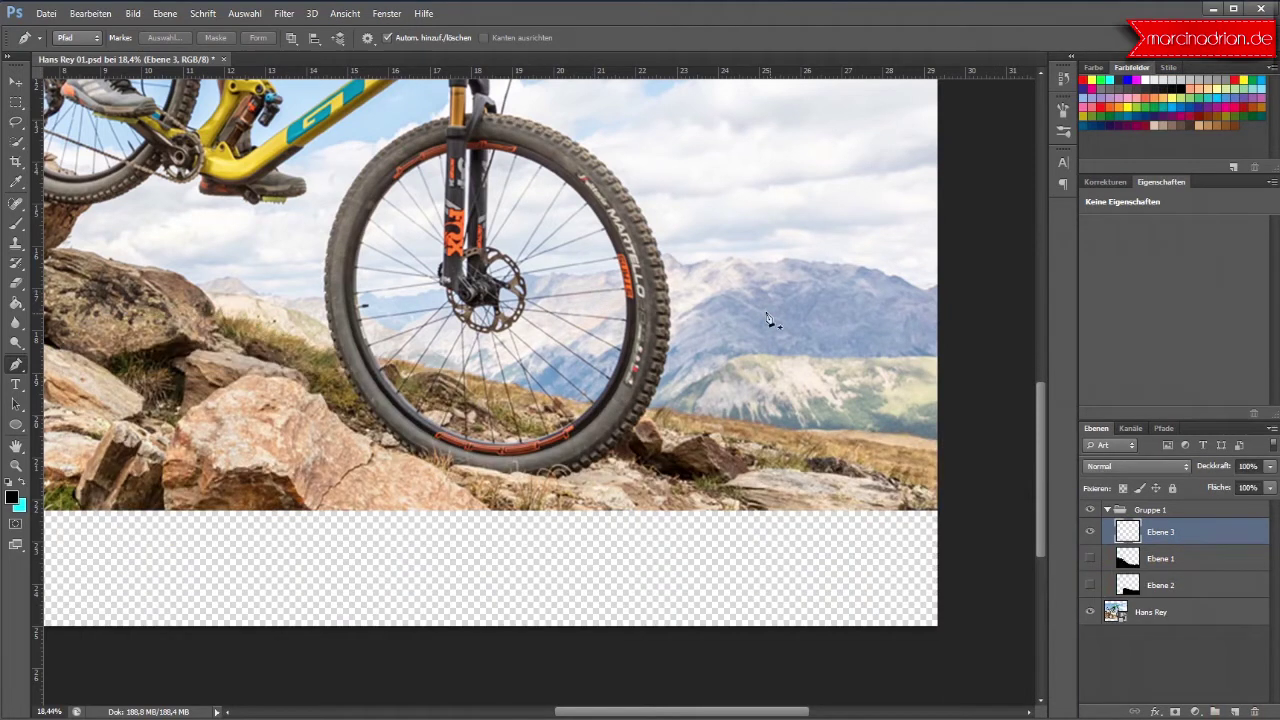
Step: On Ebene 3, trace Pen anchors along the mountain ridge from the right edge leftward across the front wheel
{"action": "left_click", "coordinate": [952, 288]}
{"action": "scroll", "coordinate": [951, 288], "scroll_direction": "up", "scroll_amount": 3}
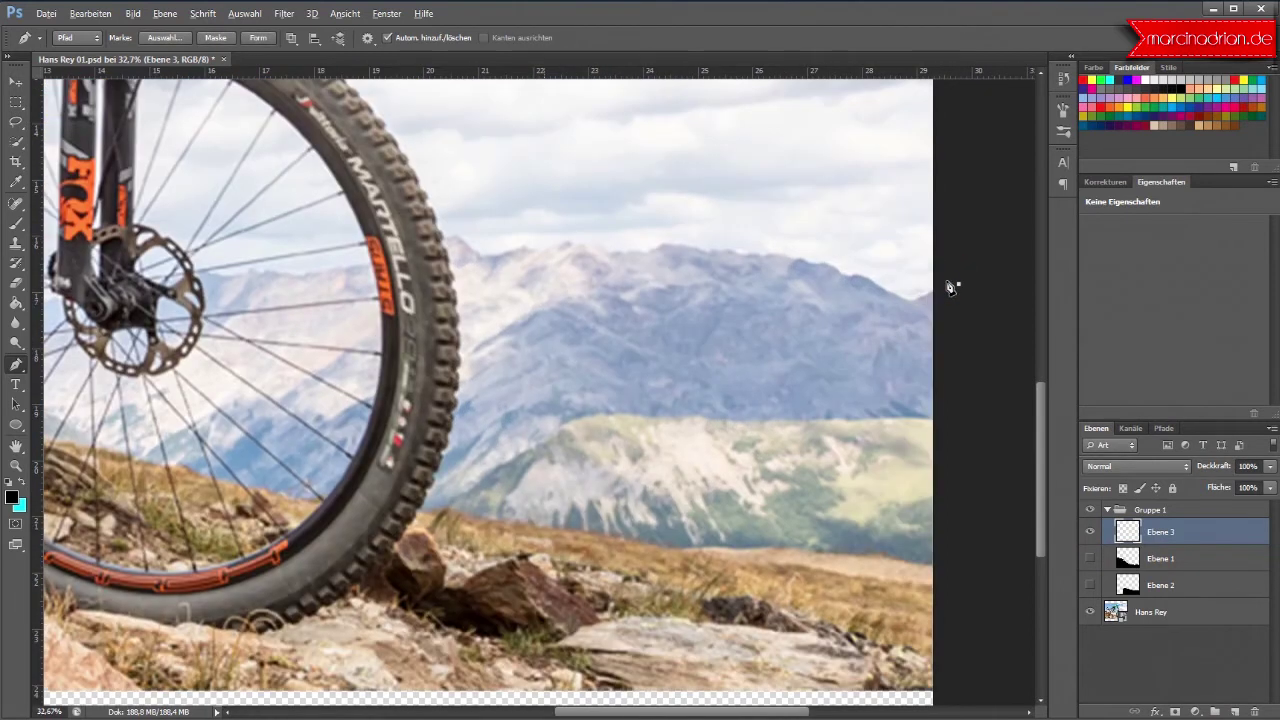
{"action": "scroll", "coordinate": [930, 295], "scroll_direction": "up", "scroll_amount": 1}
{"action": "left_click_drag", "start_coordinate": [931, 306], "coordinate": [897, 311]}
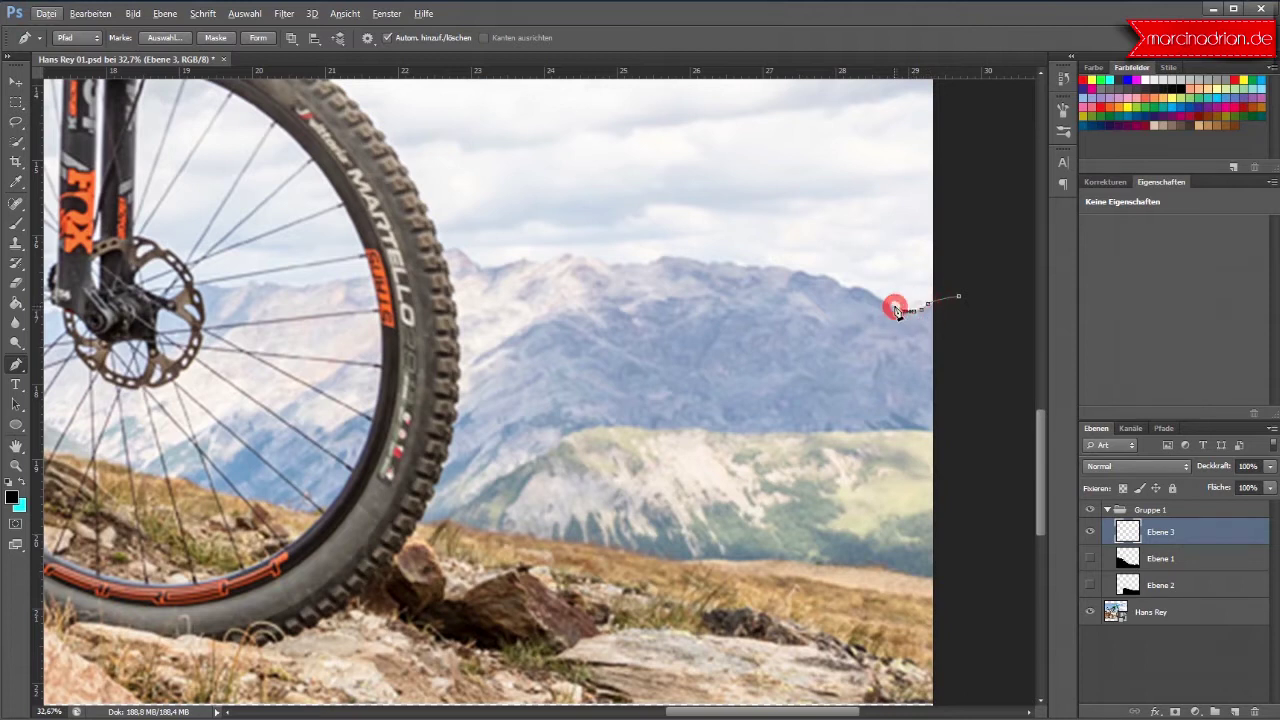
{"action": "mouse_move", "coordinate": [897, 311]}
{"action": "left_mouse_down"}
{"action": "mouse_move", "coordinate": [767, 259]}
{"action": "mouse_move", "coordinate": [600, 265]}
{"action": "mouse_move", "coordinate": [561, 252]}
{"action": "left_mouse_up"}
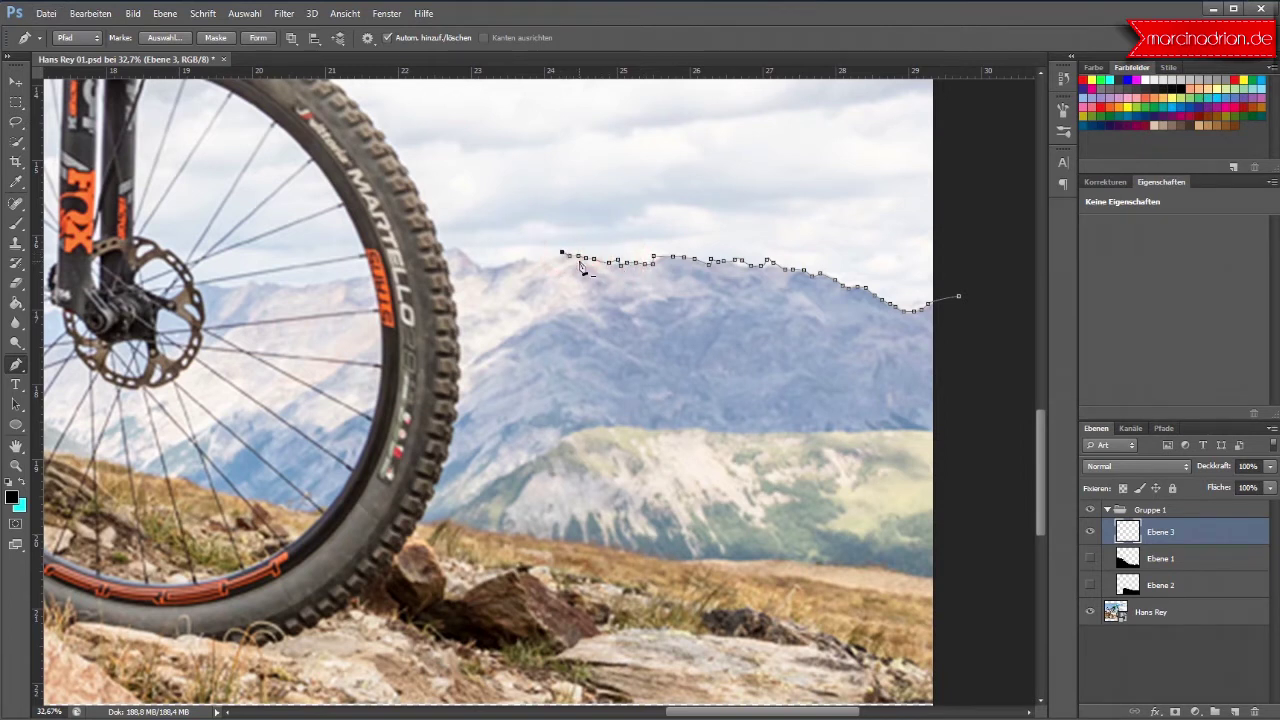
{"action": "left_click_drag", "start_coordinate": [778, 712], "coordinate": [704, 695]}
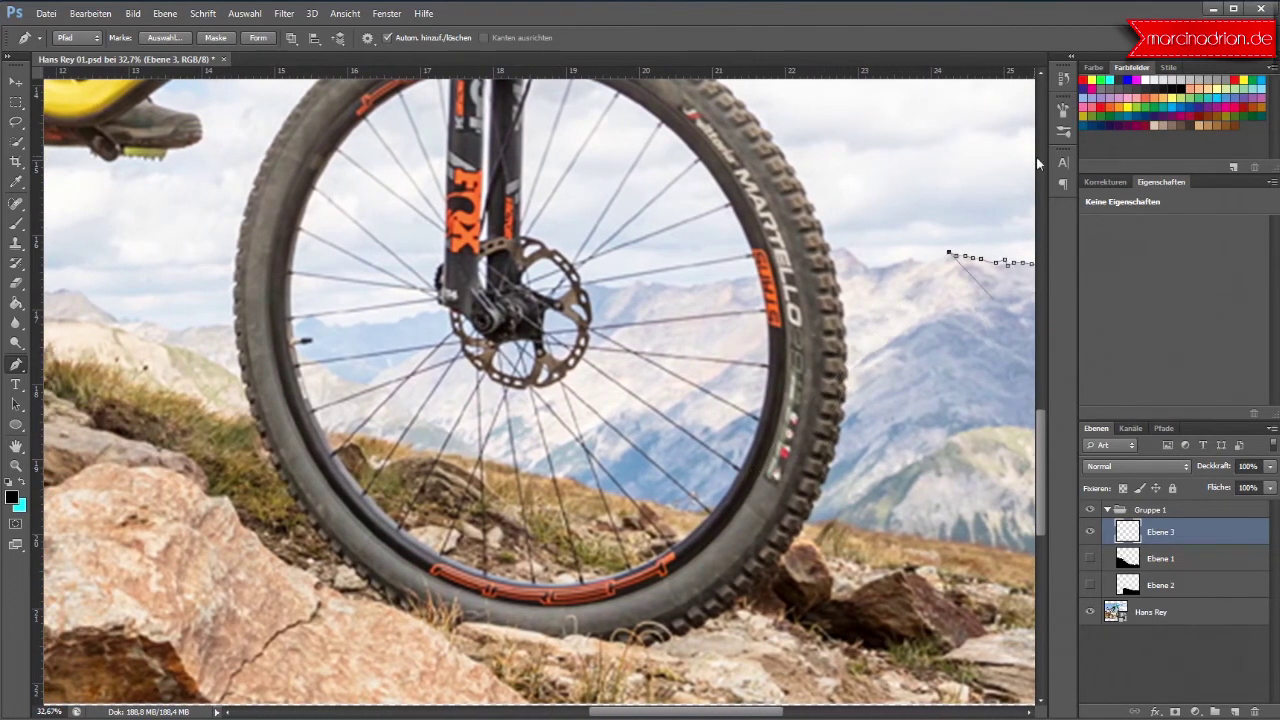
{"action": "mouse_move", "coordinate": [938, 265]}
{"action": "left_mouse_down"}
{"action": "mouse_move", "coordinate": [909, 257]}
{"action": "mouse_move", "coordinate": [875, 275]}
{"action": "mouse_move", "coordinate": [838, 250]}
{"action": "mouse_move", "coordinate": [789, 279]}
{"action": "mouse_move", "coordinate": [622, 283]}
{"action": "mouse_move", "coordinate": [436, 312]}
{"action": "left_mouse_up"}
{"action": "left_click_drag", "start_coordinate": [427, 318], "coordinate": [374, 333]}
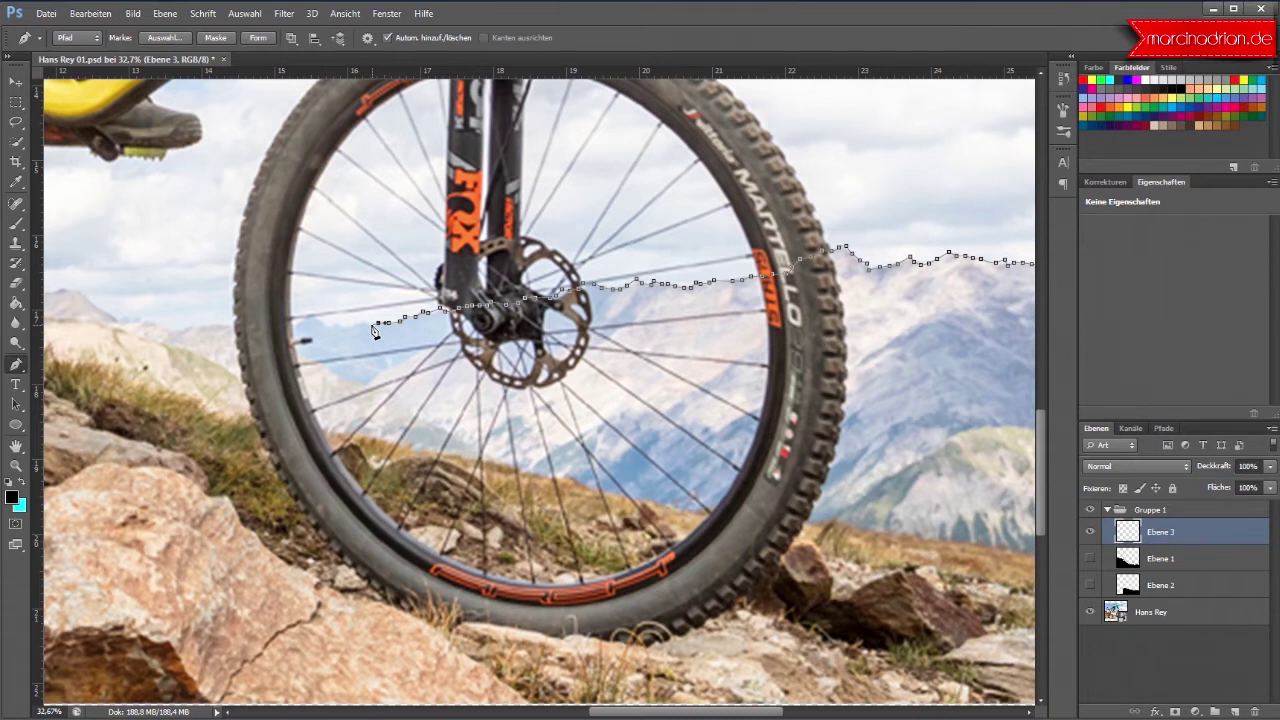
Step: Delete the stray end anchor and the cluster of extra anchors around the front wheel hub
{"action": "right_click", "coordinate": [381, 330]}
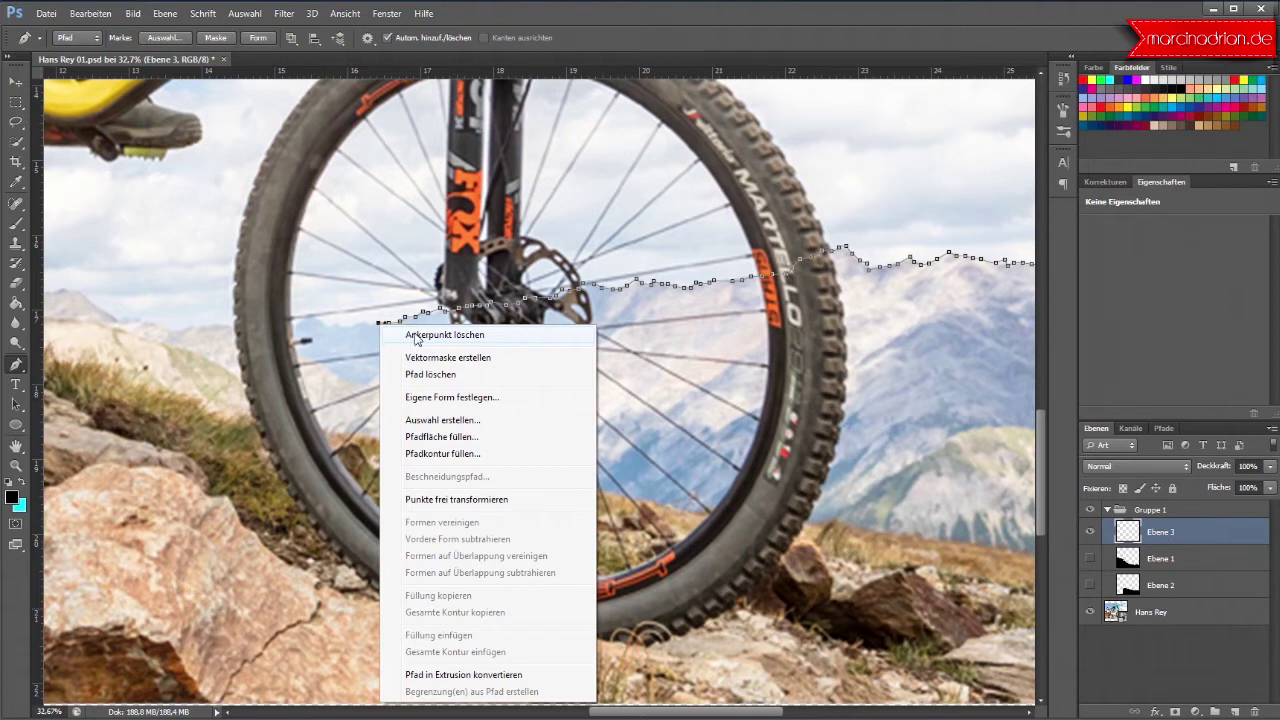
{"action": "left_click", "coordinate": [419, 336]}
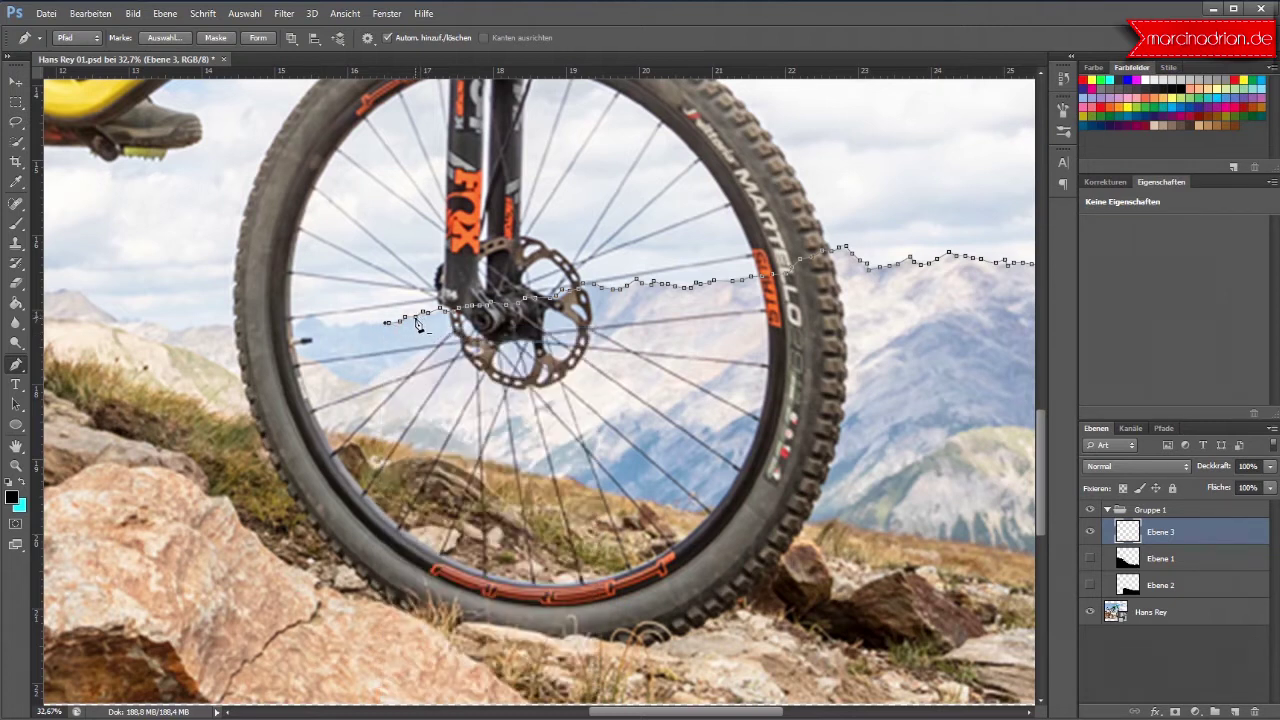
{"action": "right_click", "coordinate": [418, 324]}
{"action": "left_click", "coordinate": [428, 322]}
{"action": "right_click", "coordinate": [427, 320]}
{"action": "left_click", "coordinate": [437, 323]}
{"action": "right_click", "coordinate": [401, 326]}
{"action": "left_click", "coordinate": [410, 322]}
{"action": "right_click", "coordinate": [404, 318]}
{"action": "left_click", "coordinate": [430, 319]}
{"action": "right_click", "coordinate": [430, 318]}
{"action": "left_click", "coordinate": [434, 310]}
{"action": "right_click", "coordinate": [443, 313]}
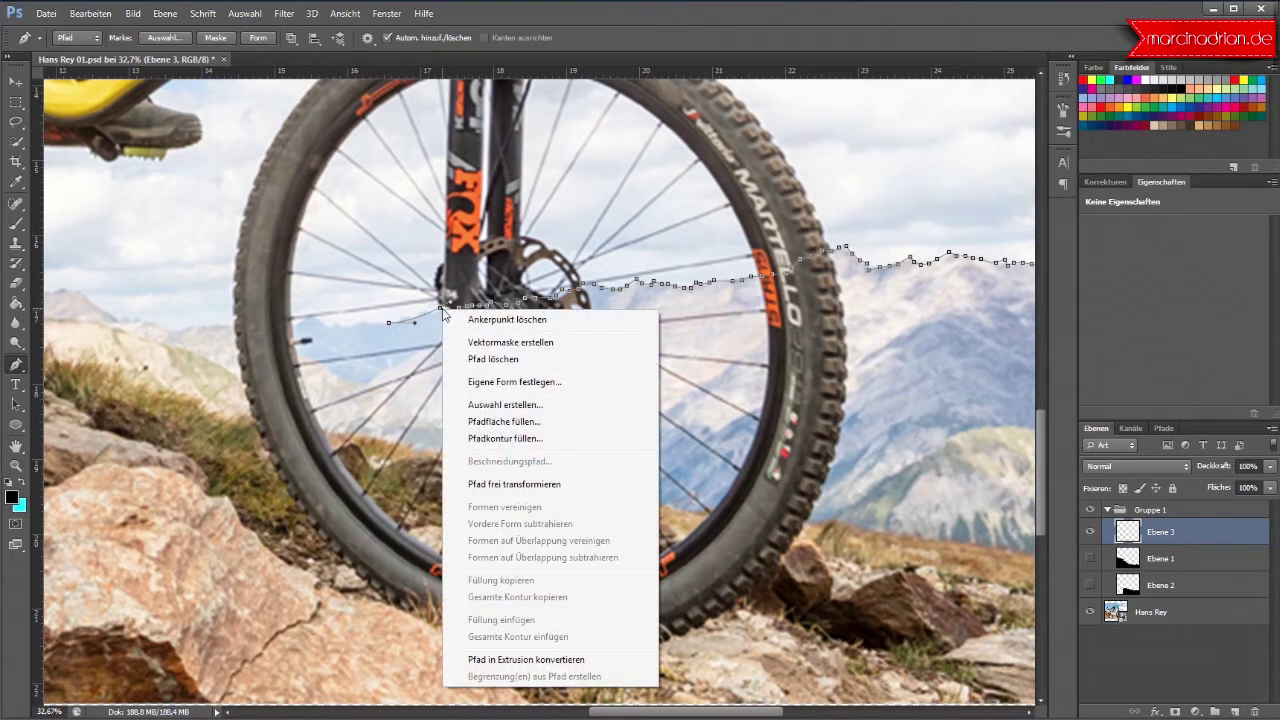
{"action": "left_click", "coordinate": [458, 318]}
{"action": "right_click", "coordinate": [450, 318]}
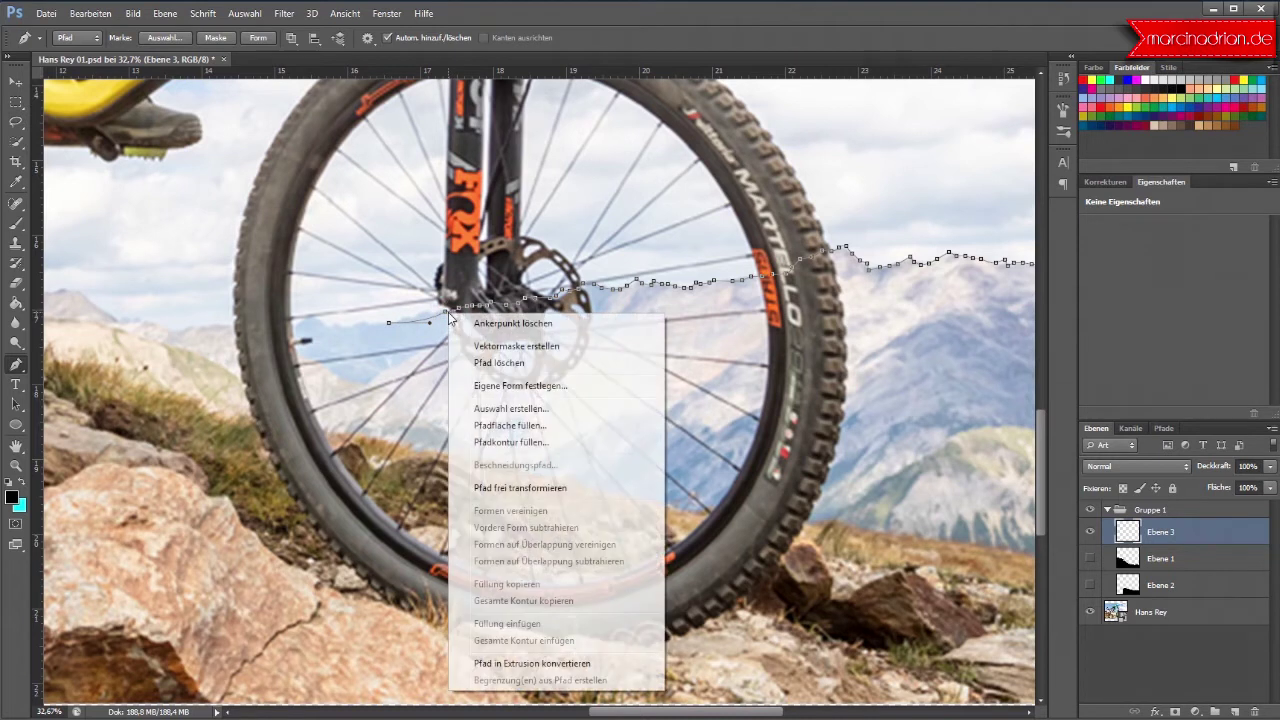
{"action": "left_click", "coordinate": [468, 323]}
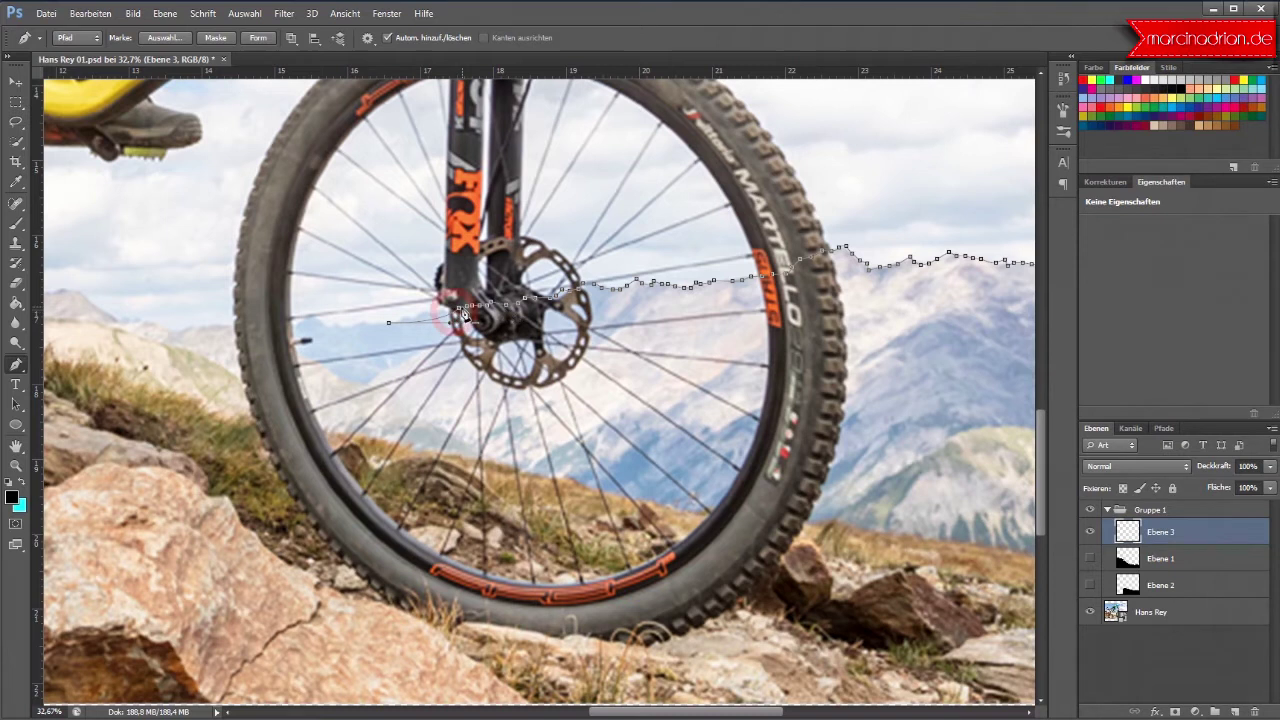
{"action": "right_click", "coordinate": [462, 315]}
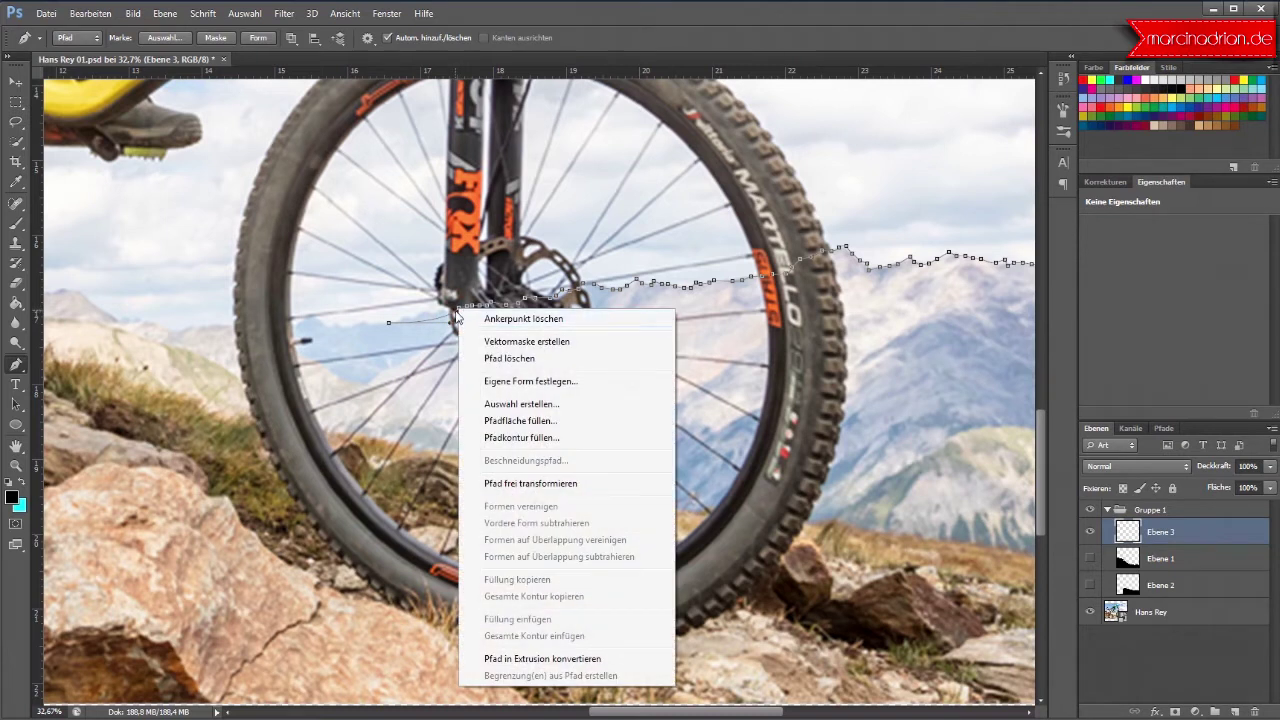
{"action": "left_click", "coordinate": [497, 319]}
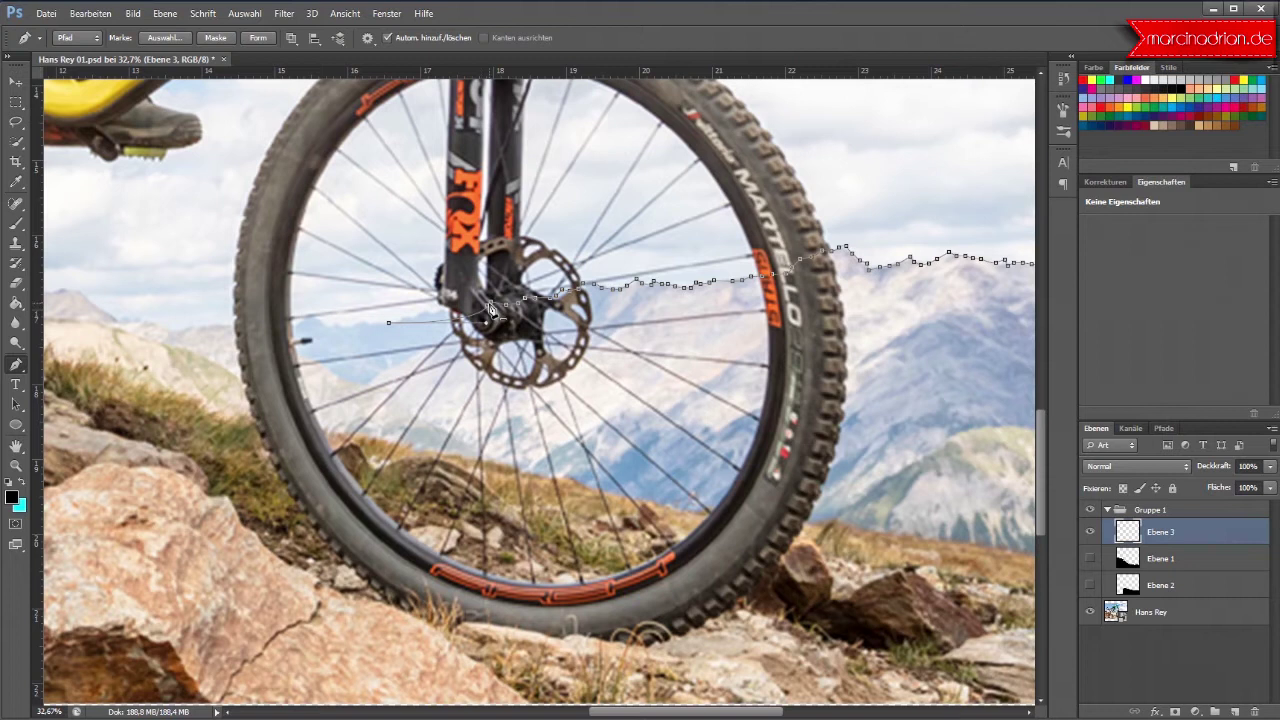
Step: Resume the open path from its end point and extend it down toward the tyre
{"action": "left_click", "coordinate": [388, 324]}
{"action": "right_click", "coordinate": [390, 328]}
{"action": "left_click", "coordinate": [392, 330]}
{"action": "left_click", "coordinate": [437, 347]}
Step: Extend the ridge path down-left along the front wheel's spoke and tyre edge
{"action": "left_click_drag", "start_coordinate": [417, 360], "coordinate": [355, 383]}
{"action": "left_click_drag", "start_coordinate": [360, 392], "coordinate": [252, 452]}
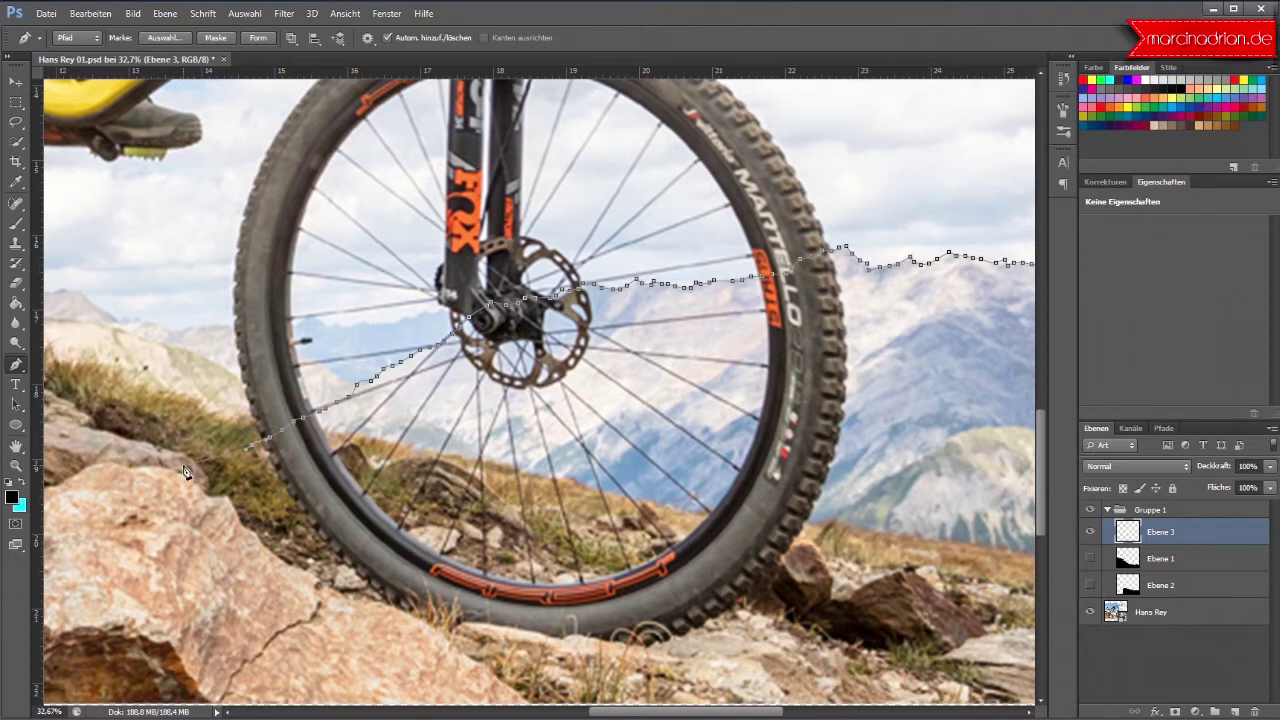
{"action": "scroll", "coordinate": [185, 472], "scroll_direction": "down", "scroll_amount": 1}
{"action": "scroll", "coordinate": [180, 478], "scroll_direction": "down", "scroll_amount": 2}
{"action": "scroll", "coordinate": [172, 483], "scroll_direction": "down", "scroll_amount": 1}
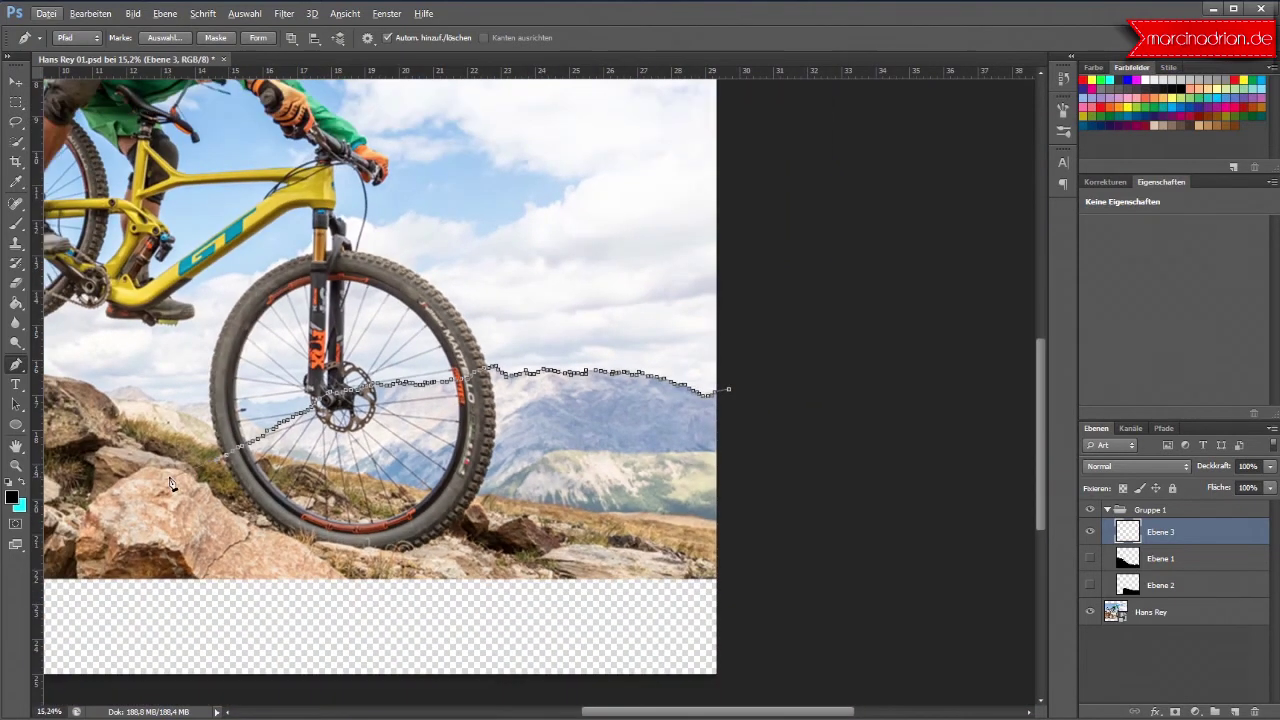
Step: Close the ground outline beneath the image and fill it with foreground black
{"action": "left_click", "coordinate": [96, 679]}
{"action": "left_click", "coordinate": [740, 678]}
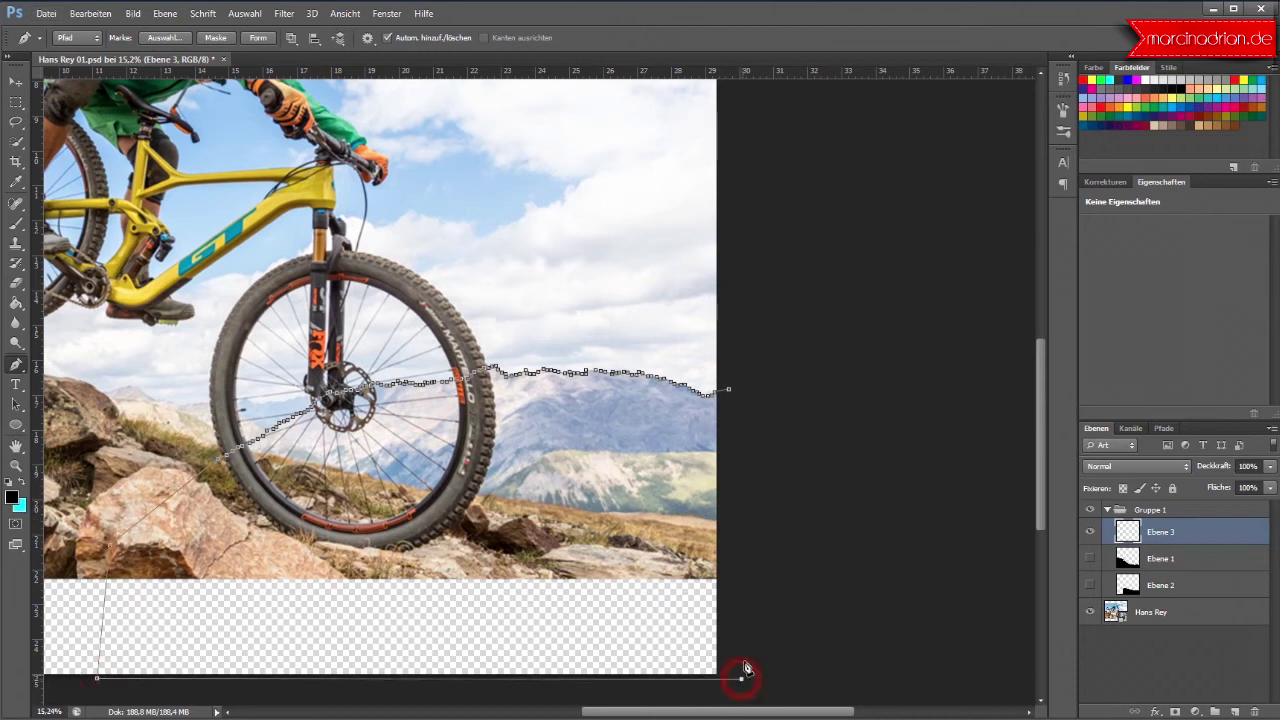
{"action": "left_click", "coordinate": [733, 391]}
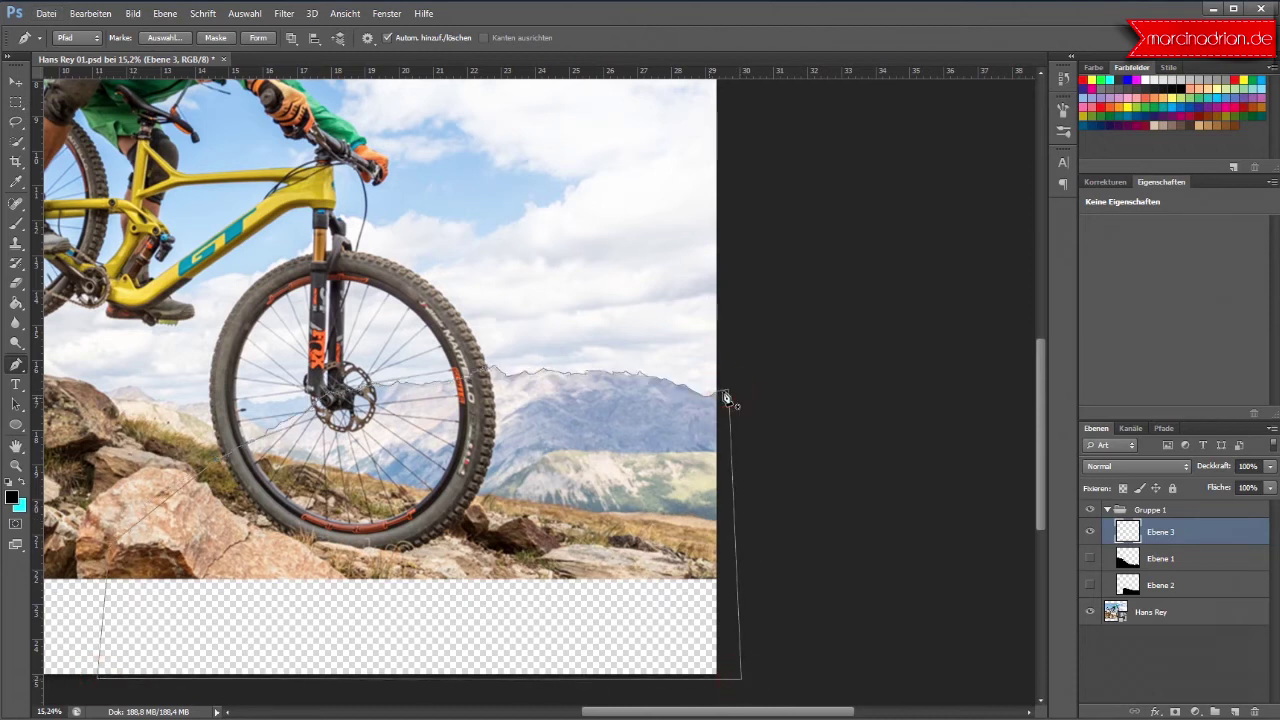
{"action": "right_click", "coordinate": [462, 528]}
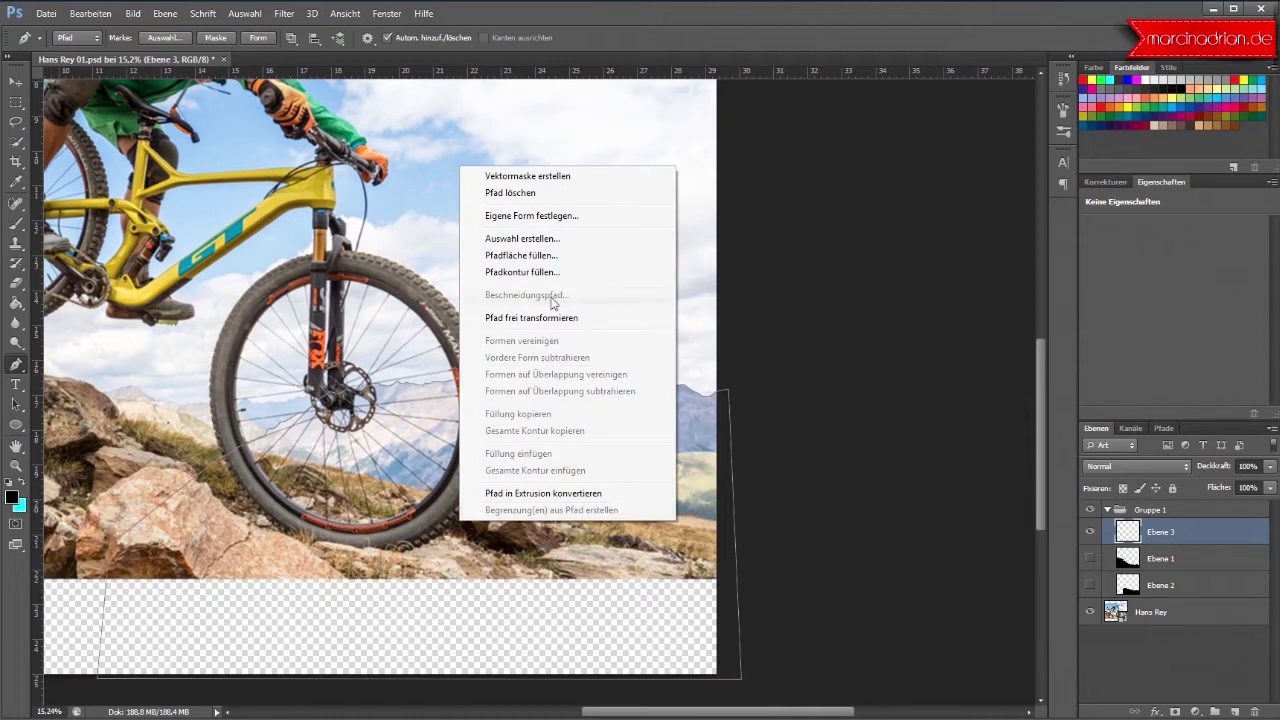
{"action": "left_click", "coordinate": [551, 259]}
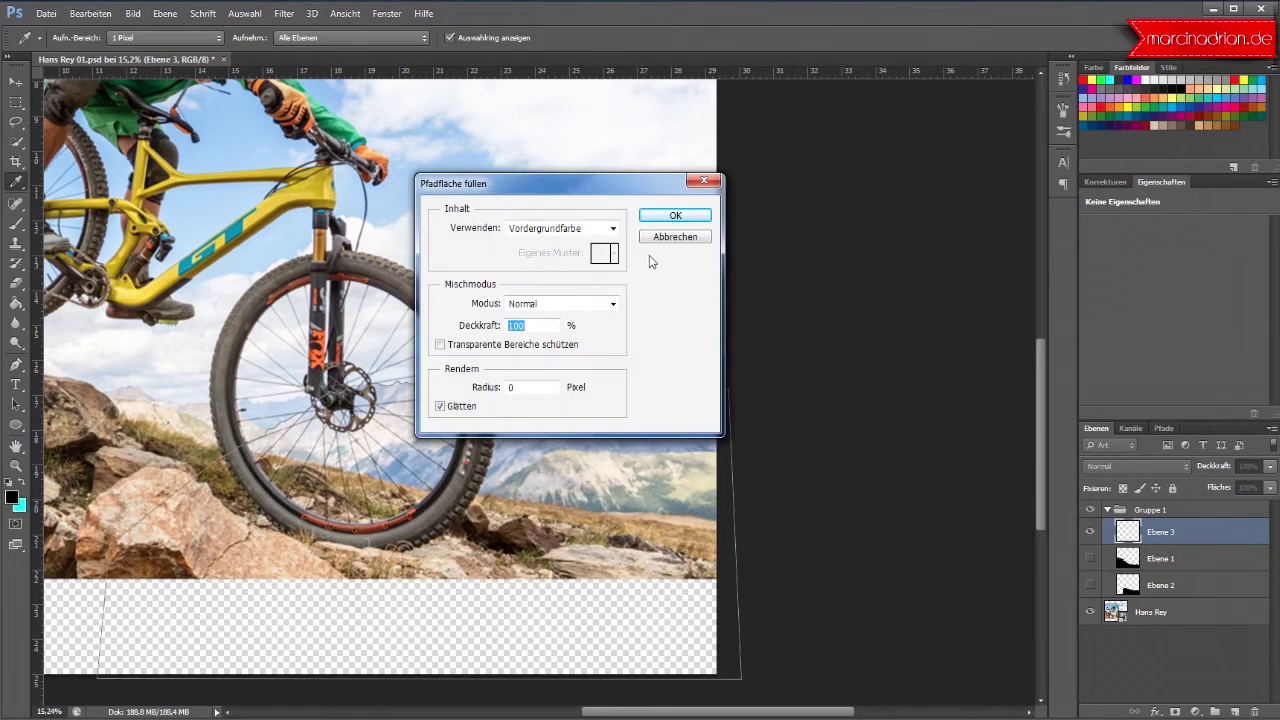
{"action": "left_click", "coordinate": [663, 219]}
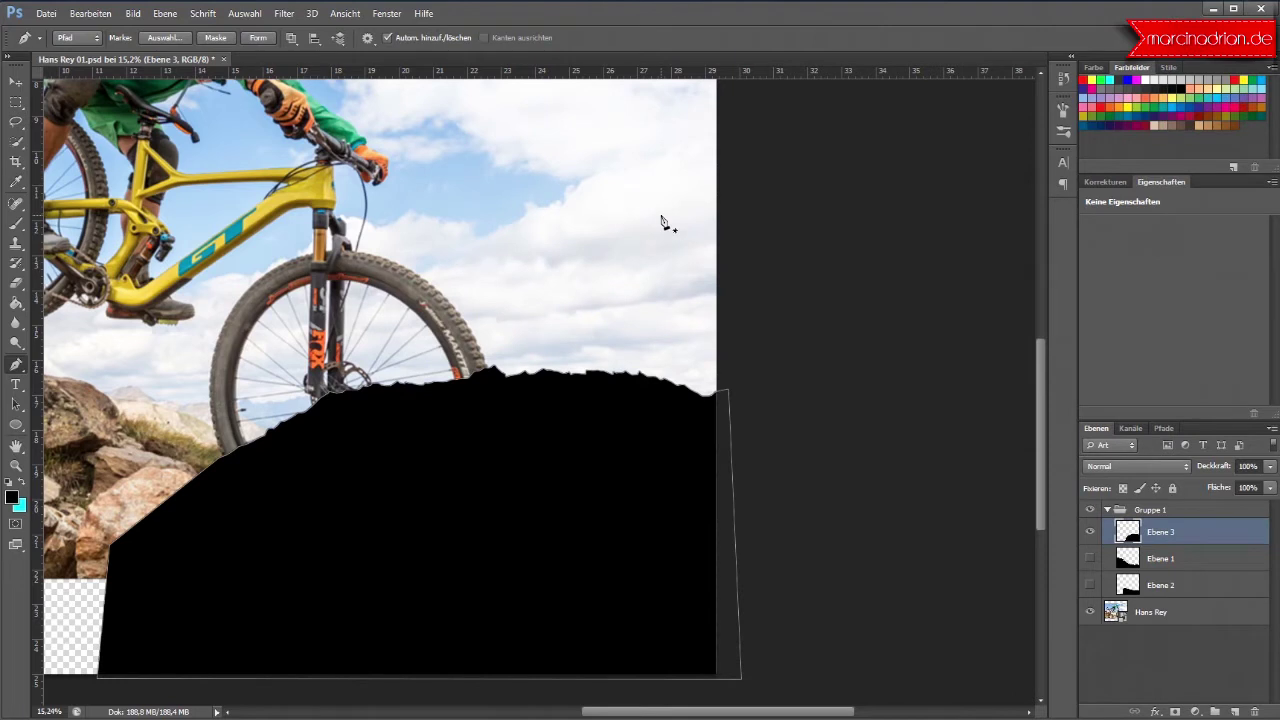
Step: Delete the work path, move Ebene 3 below Ebene 2, and hide it
{"action": "right_click", "coordinate": [620, 555]}
{"action": "left_click", "coordinate": [680, 216]}
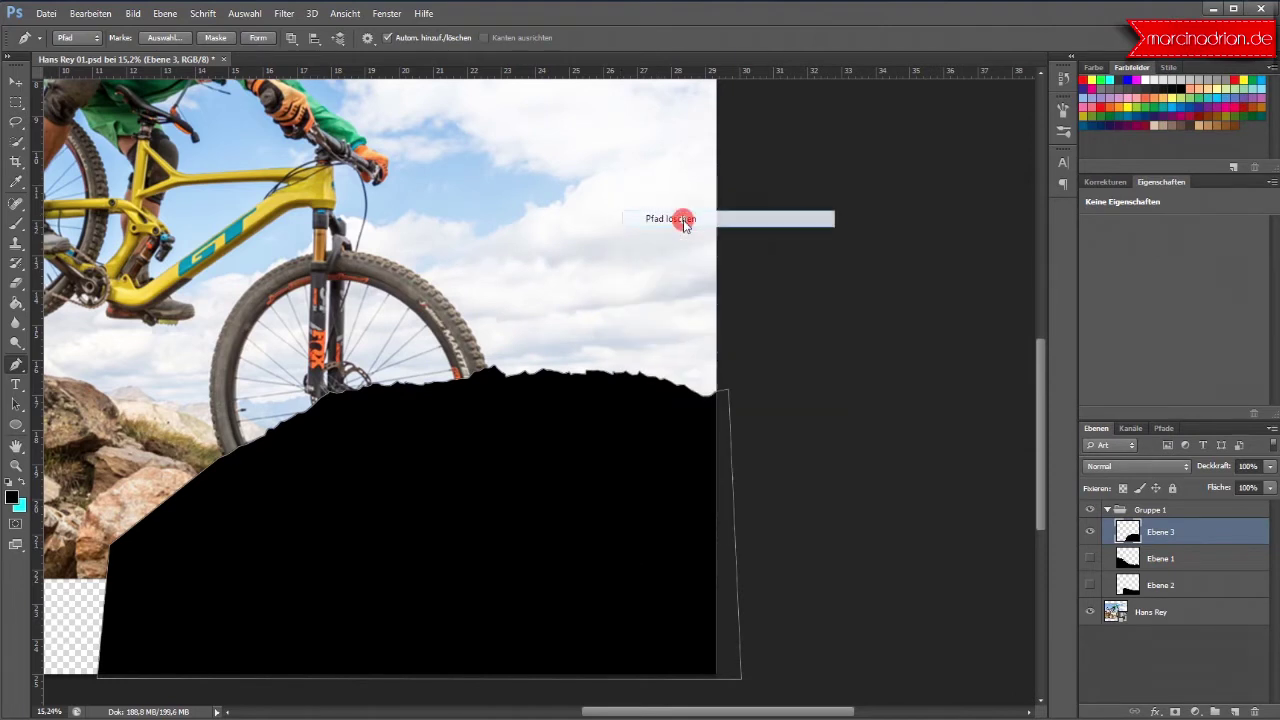
{"action": "left_click_drag", "start_coordinate": [1178, 536], "coordinate": [1181, 595]}
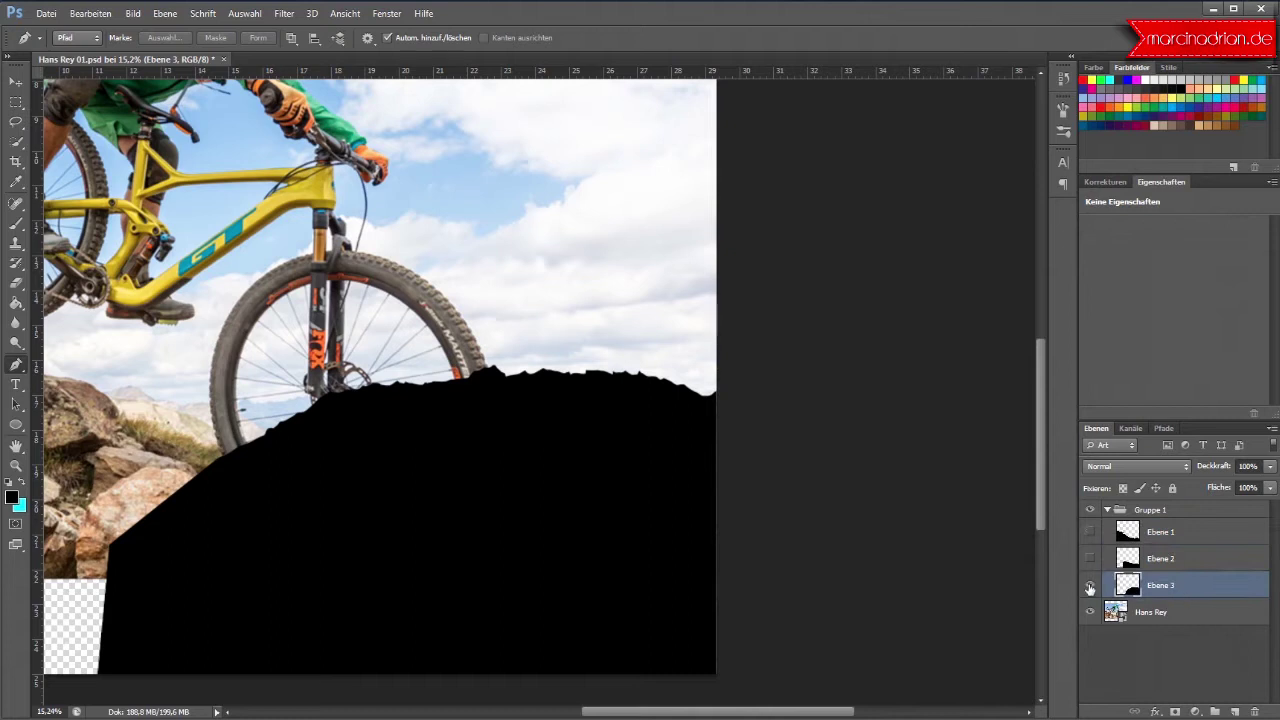
{"action": "left_click", "coordinate": [1090, 586]}
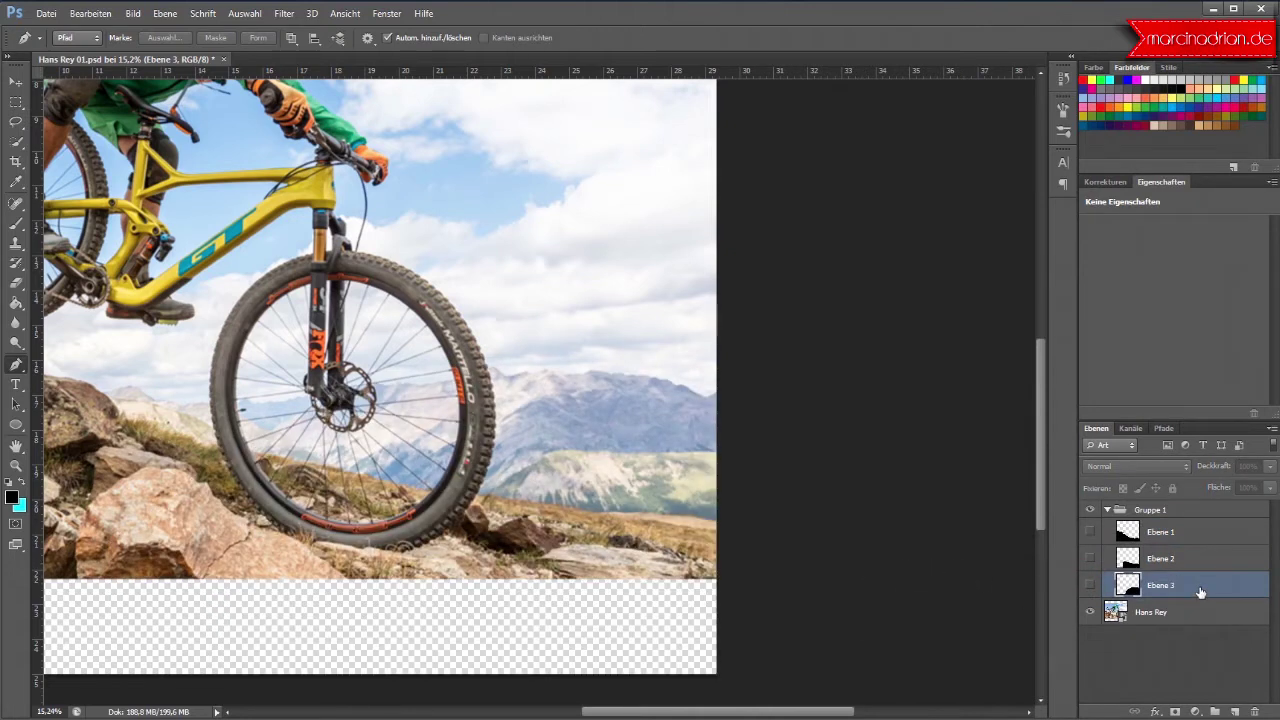
Step: Add a new empty layer Ebene 4 and zoom in on the hillside
{"action": "left_click", "coordinate": [1235, 711]}
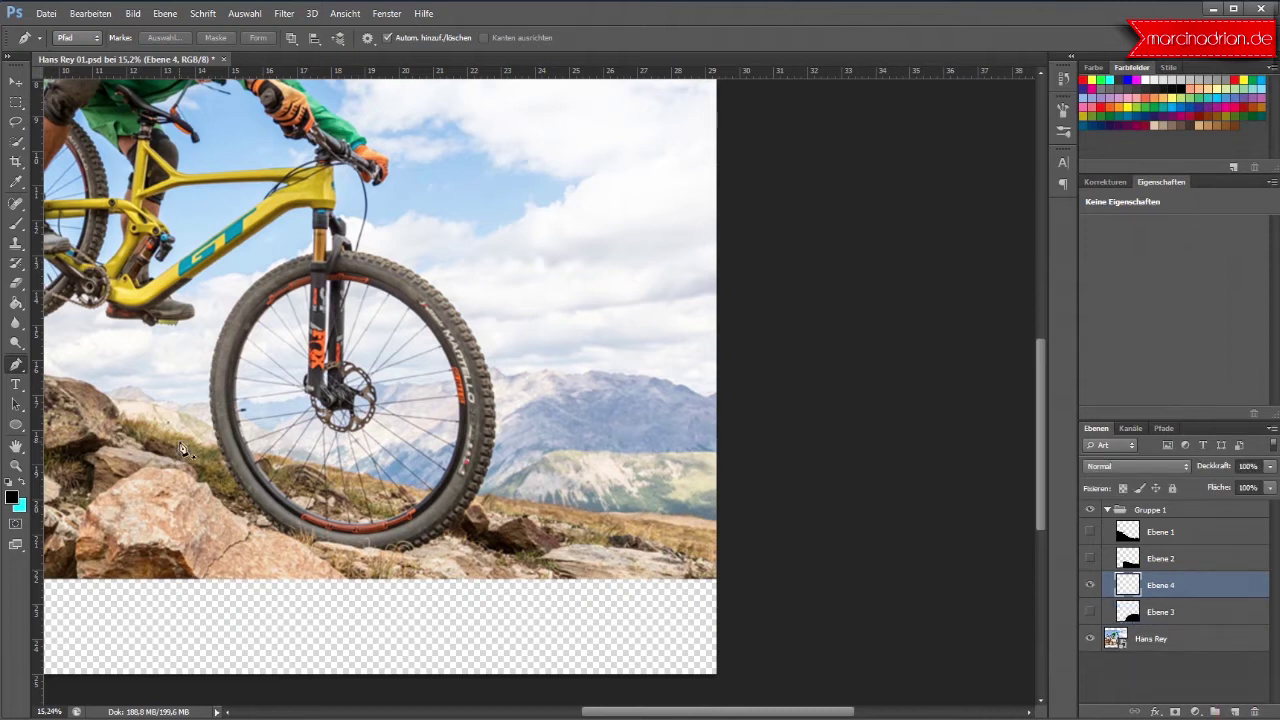
{"action": "scroll", "coordinate": [150, 405], "scroll_direction": "up", "scroll_amount": 1}
{"action": "scroll", "coordinate": [130, 408], "scroll_direction": "up", "scroll_amount": 2}
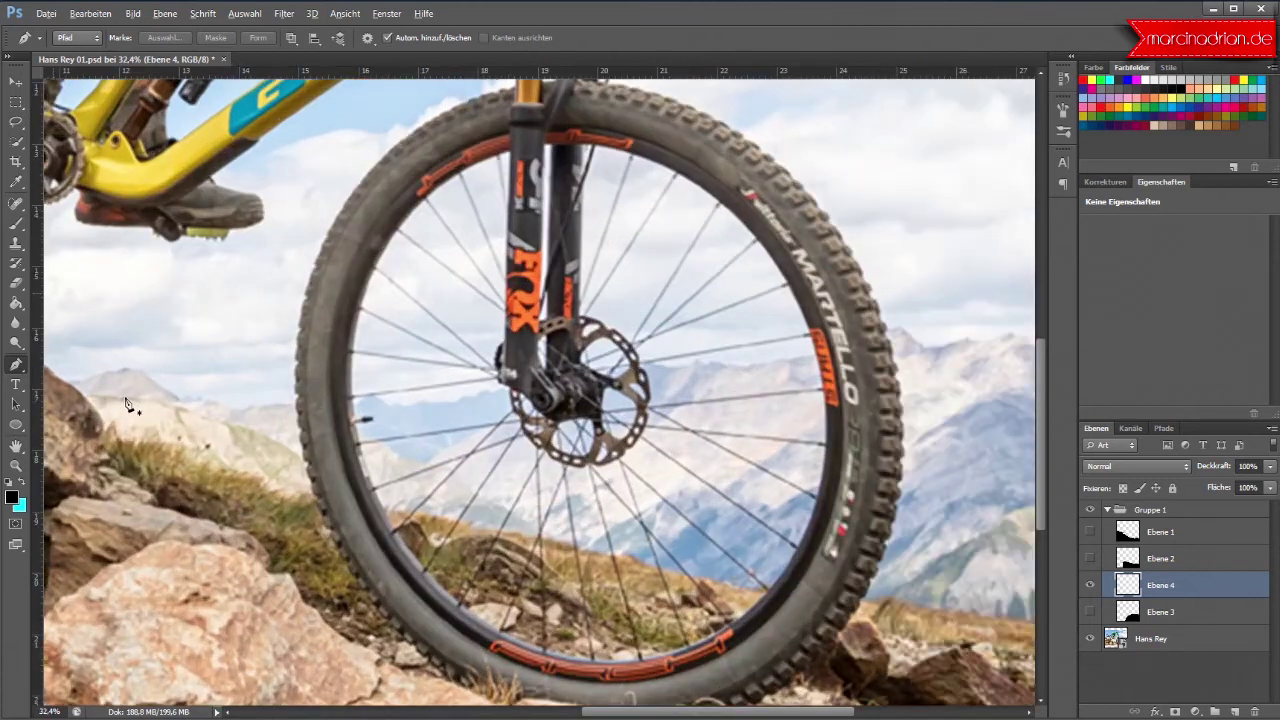
{"action": "scroll", "coordinate": [120, 410], "scroll_direction": "up", "scroll_amount": 1}
{"action": "key", "text": "alt"}
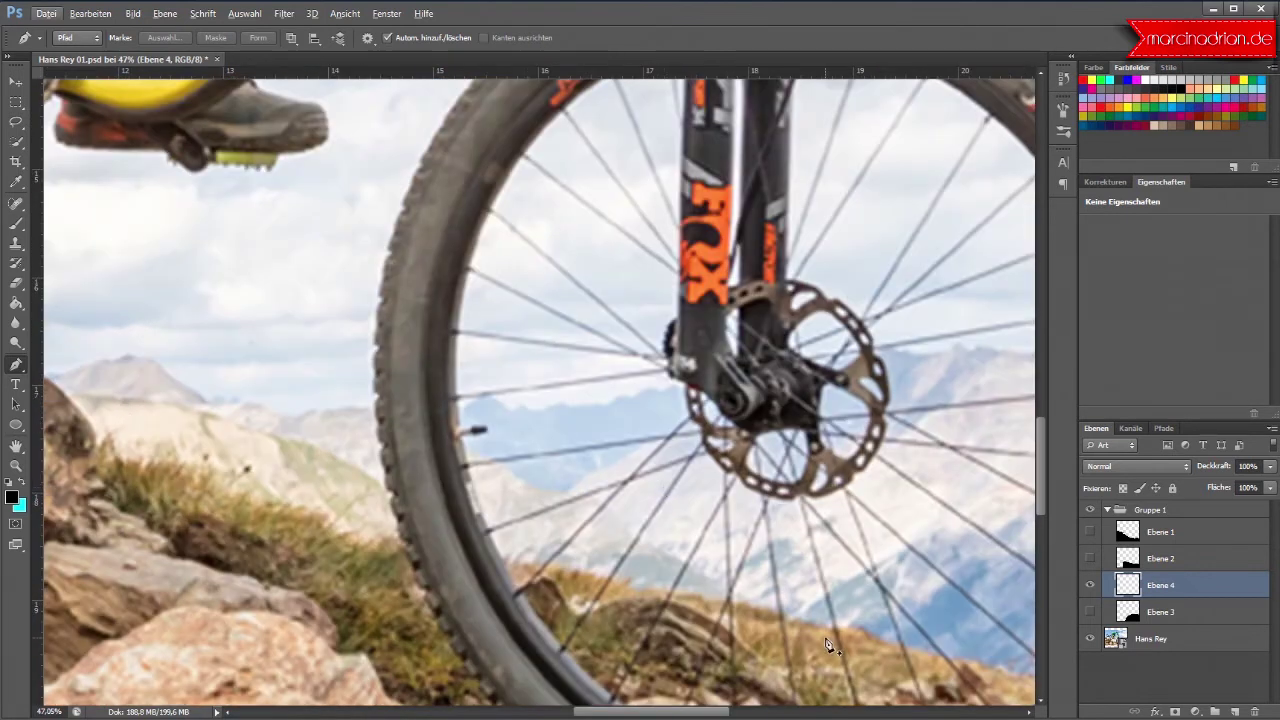
{"action": "scroll", "coordinate": [880, 670], "scroll_direction": "down", "scroll_amount": 2}
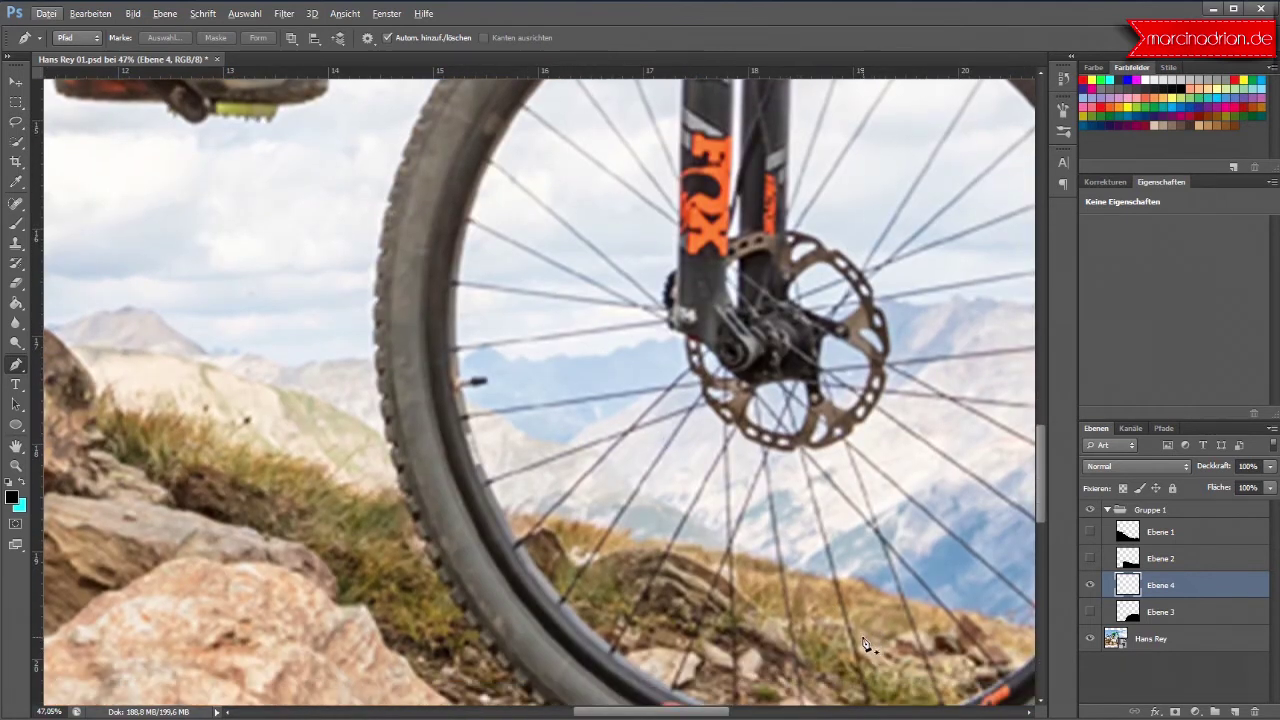
Step: Trace a curved path from behind the front wheel leftward along the hillside to the boulder
{"action": "left_click_drag", "start_coordinate": [888, 641], "coordinate": [657, 498]}
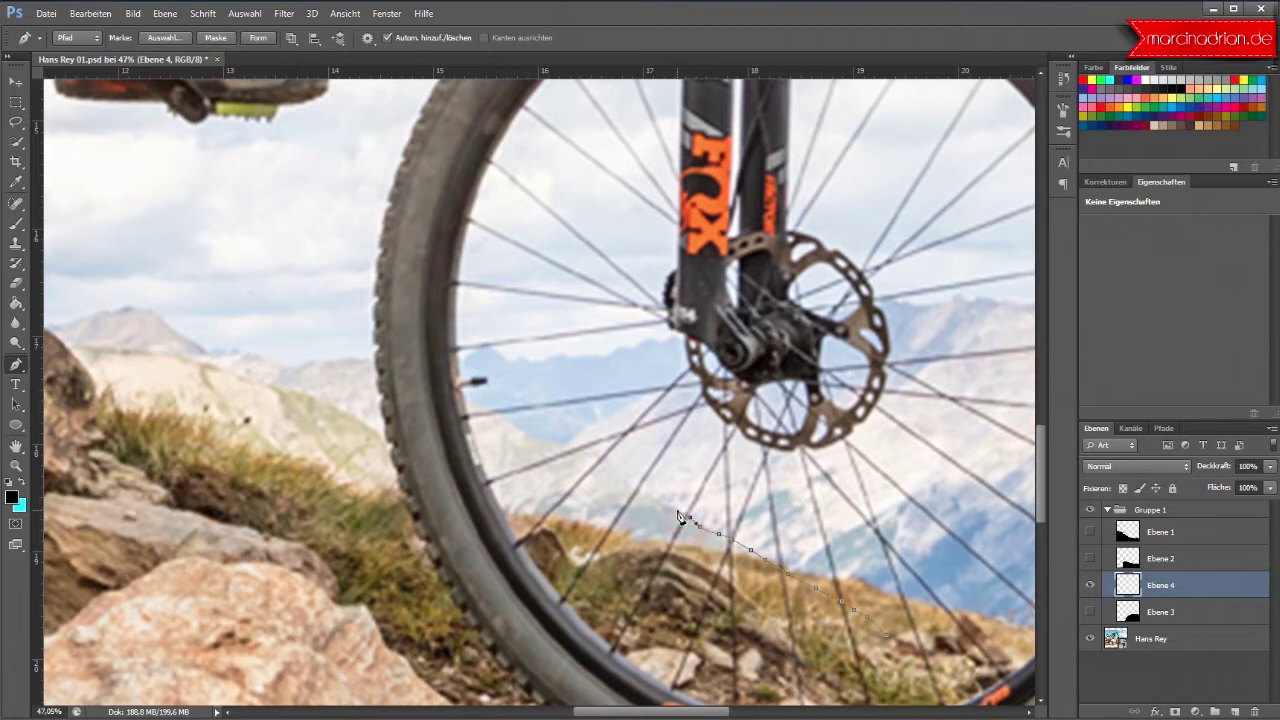
{"action": "mouse_move", "coordinate": [657, 498]}
{"action": "left_mouse_down"}
{"action": "mouse_move", "coordinate": [586, 449]}
{"action": "mouse_move", "coordinate": [453, 399]}
{"action": "left_mouse_up"}
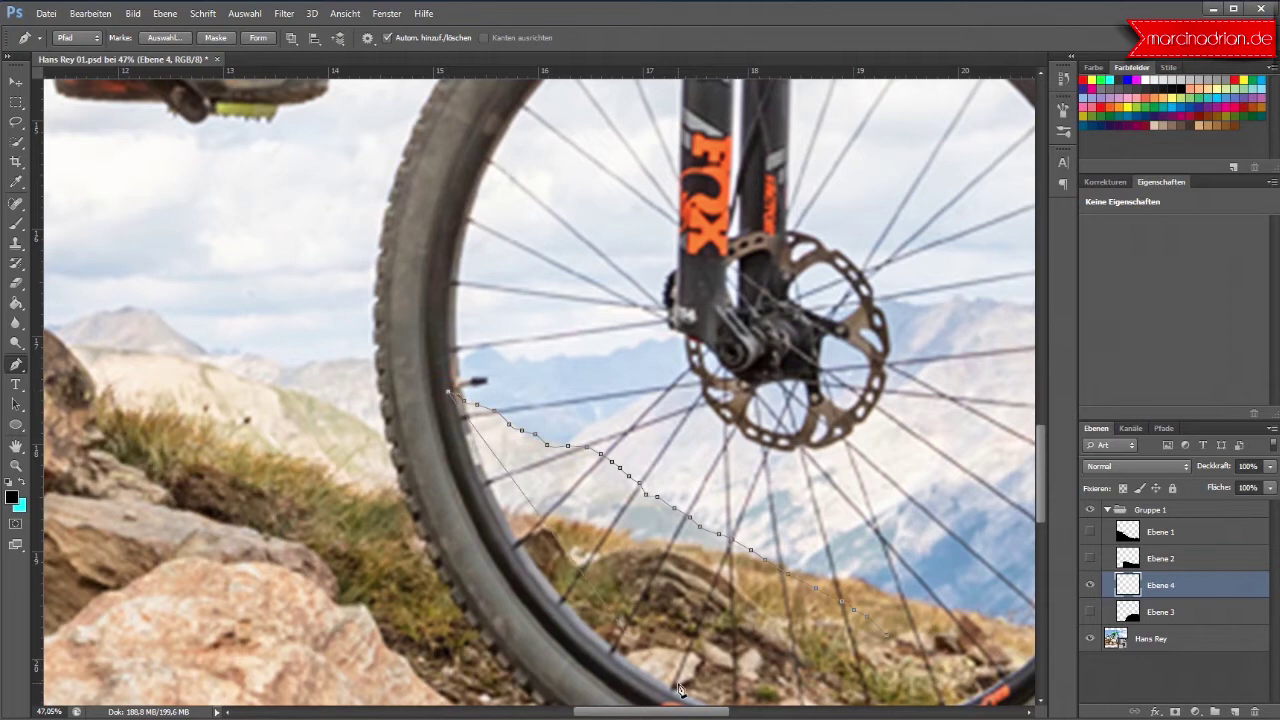
{"action": "left_click", "coordinate": [657, 712]}
{"action": "left_click_drag", "start_coordinate": [657, 712], "coordinate": [604, 712]}
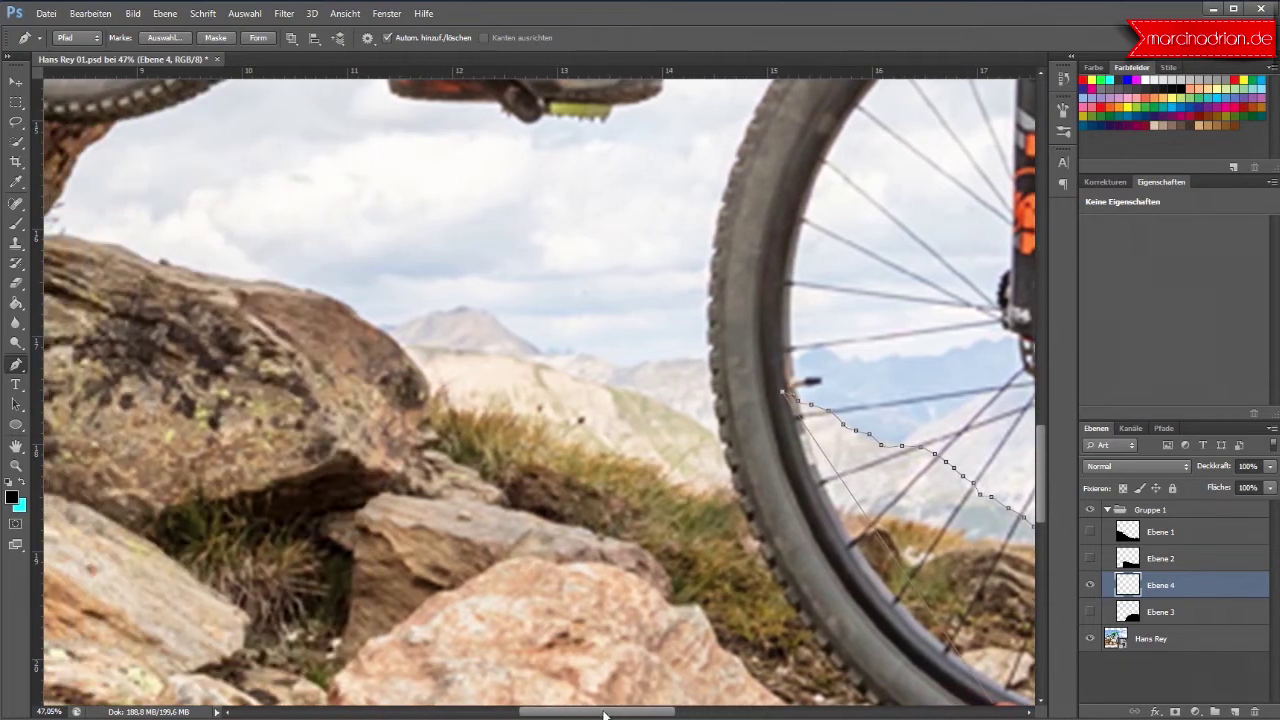
{"action": "mouse_move", "coordinate": [765, 377]}
{"action": "left_mouse_down"}
{"action": "mouse_move", "coordinate": [731, 360]}
{"action": "mouse_move", "coordinate": [618, 370]}
{"action": "mouse_move", "coordinate": [535, 350]}
{"action": "mouse_move", "coordinate": [457, 300]}
{"action": "mouse_move", "coordinate": [452, 316]}
{"action": "mouse_move", "coordinate": [423, 303]}
{"action": "mouse_move", "coordinate": [388, 331]}
{"action": "left_mouse_up"}
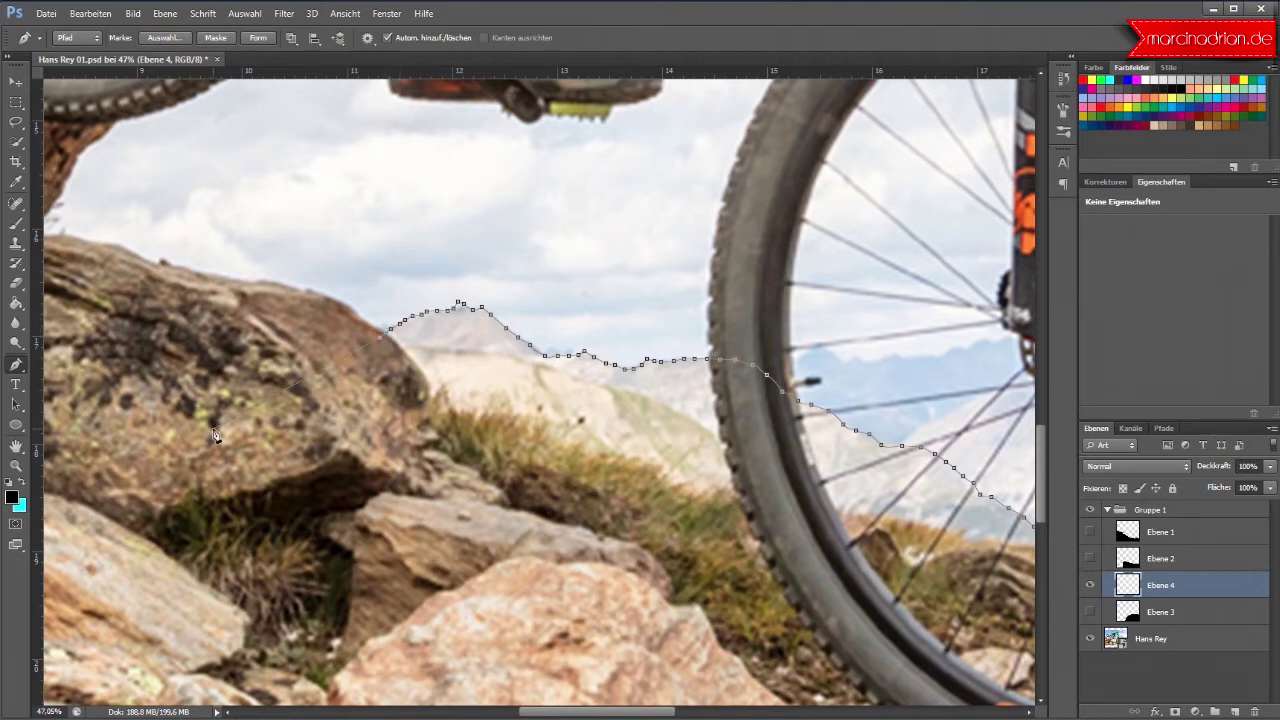
{"action": "key", "text": "ctrl+0"}
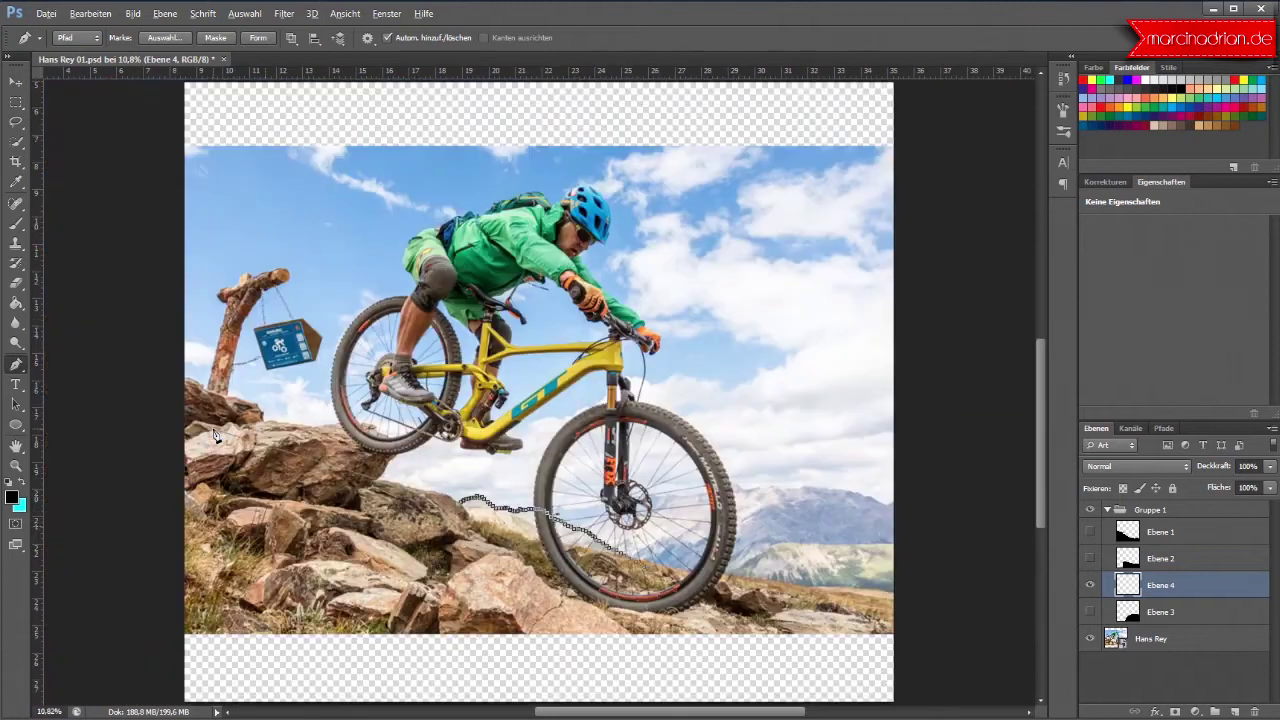
Step: Close the hillside path below the image and fill it black on Ebene 4
{"action": "key", "text": "alt"}
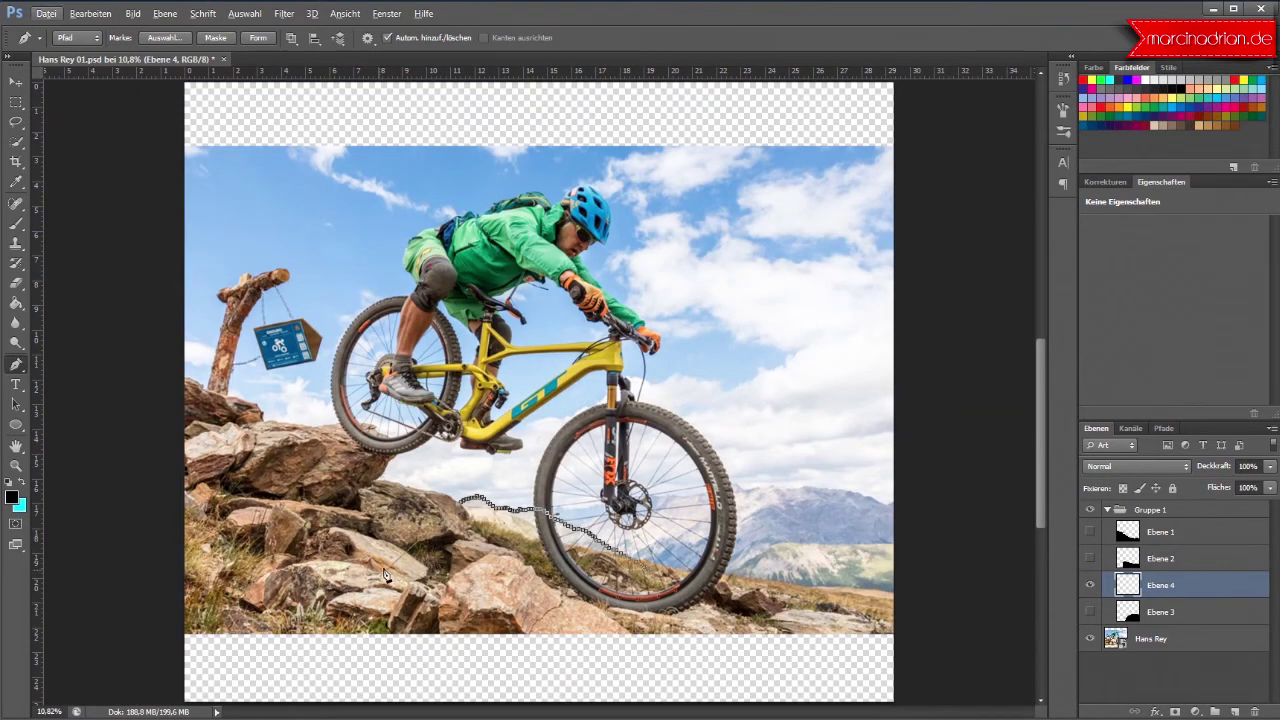
{"action": "key", "text": "alt"}
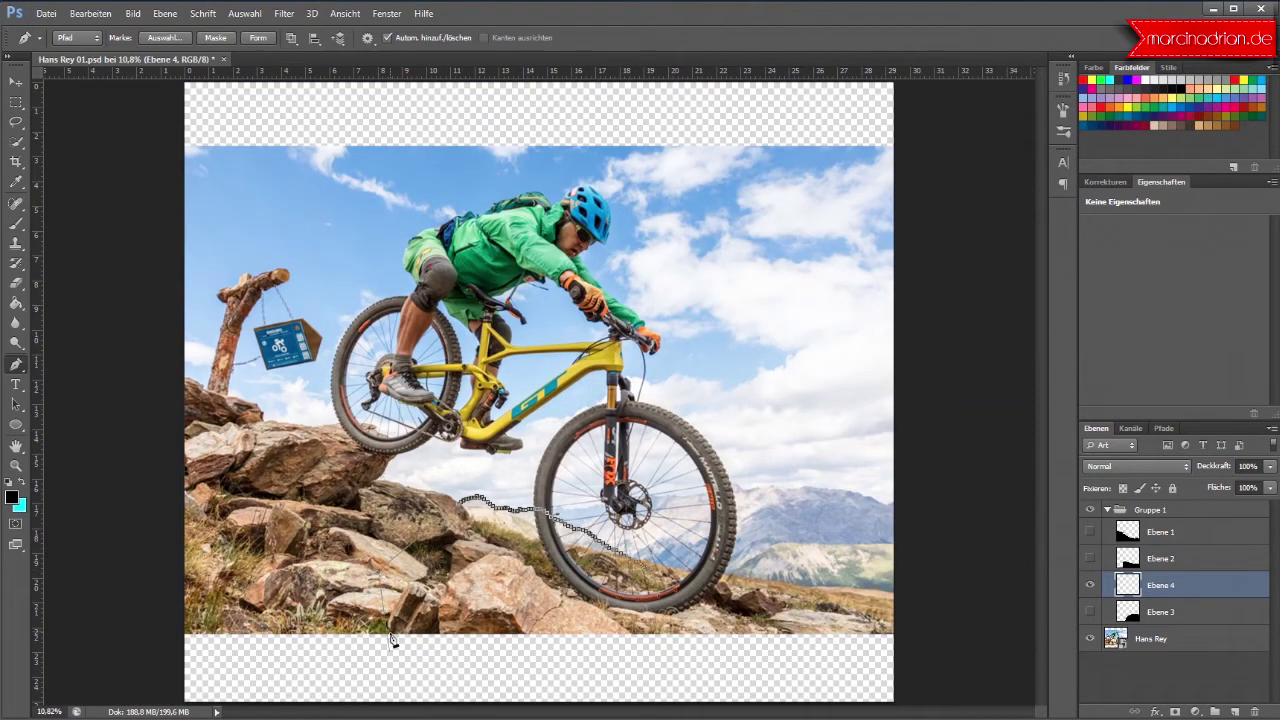
{"action": "key", "text": "ctrl+minus"}
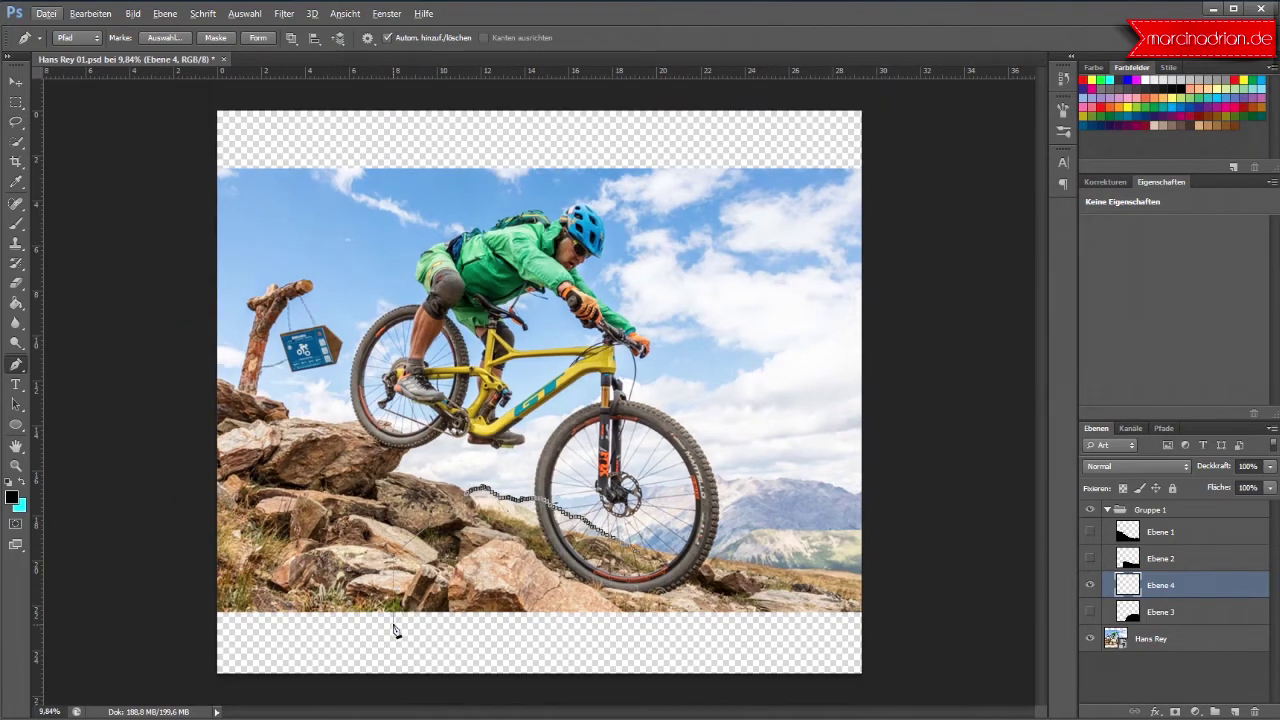
{"action": "left_click", "coordinate": [897, 685]}
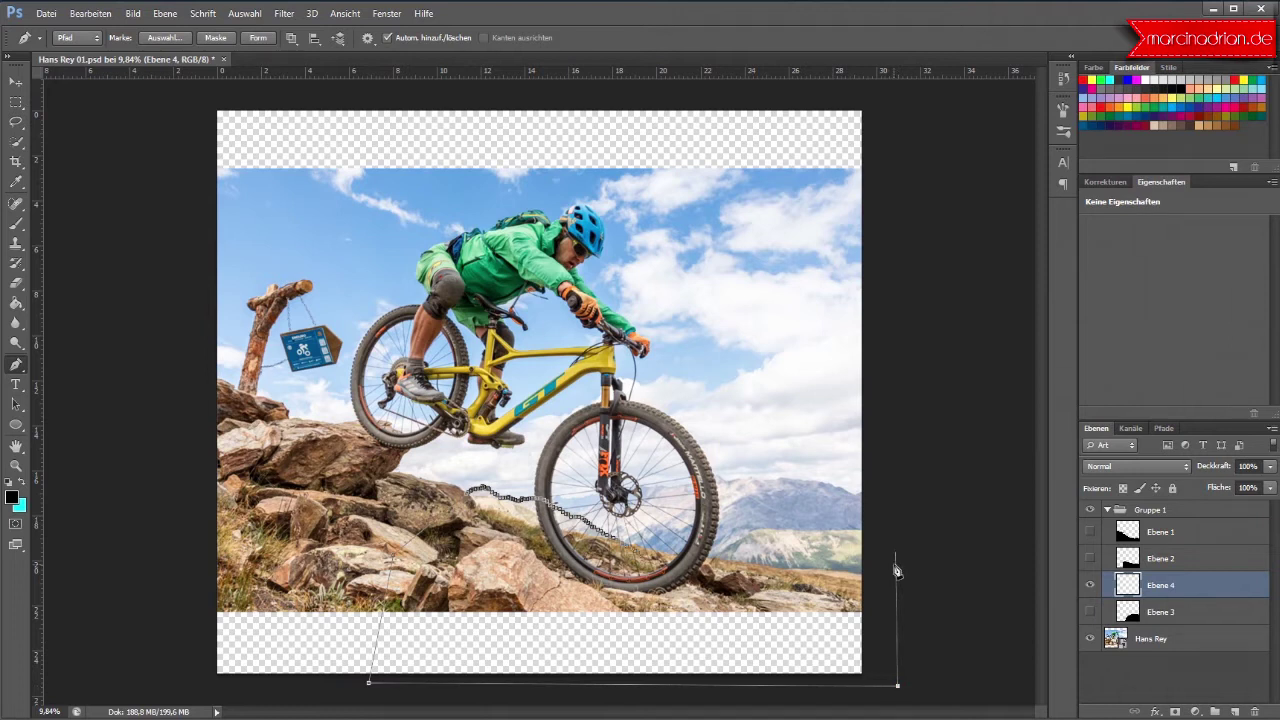
{"action": "left_click", "coordinate": [788, 631]}
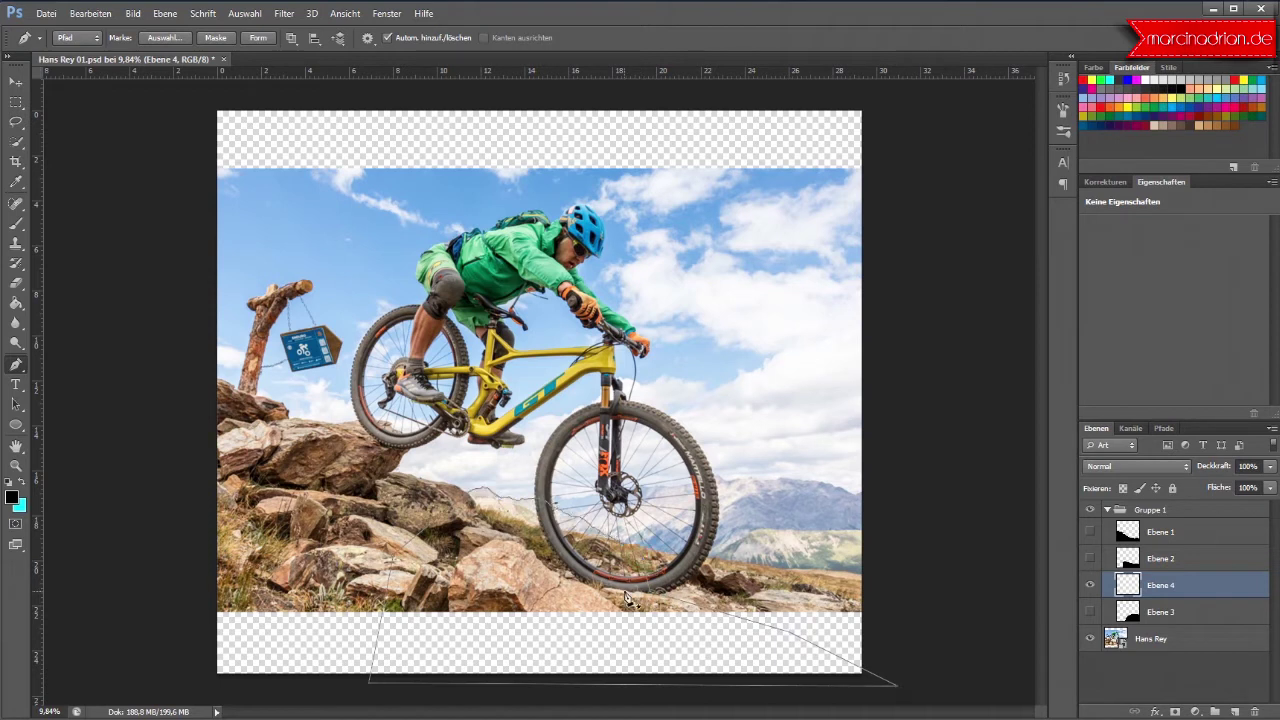
{"action": "right_click", "coordinate": [626, 597]}
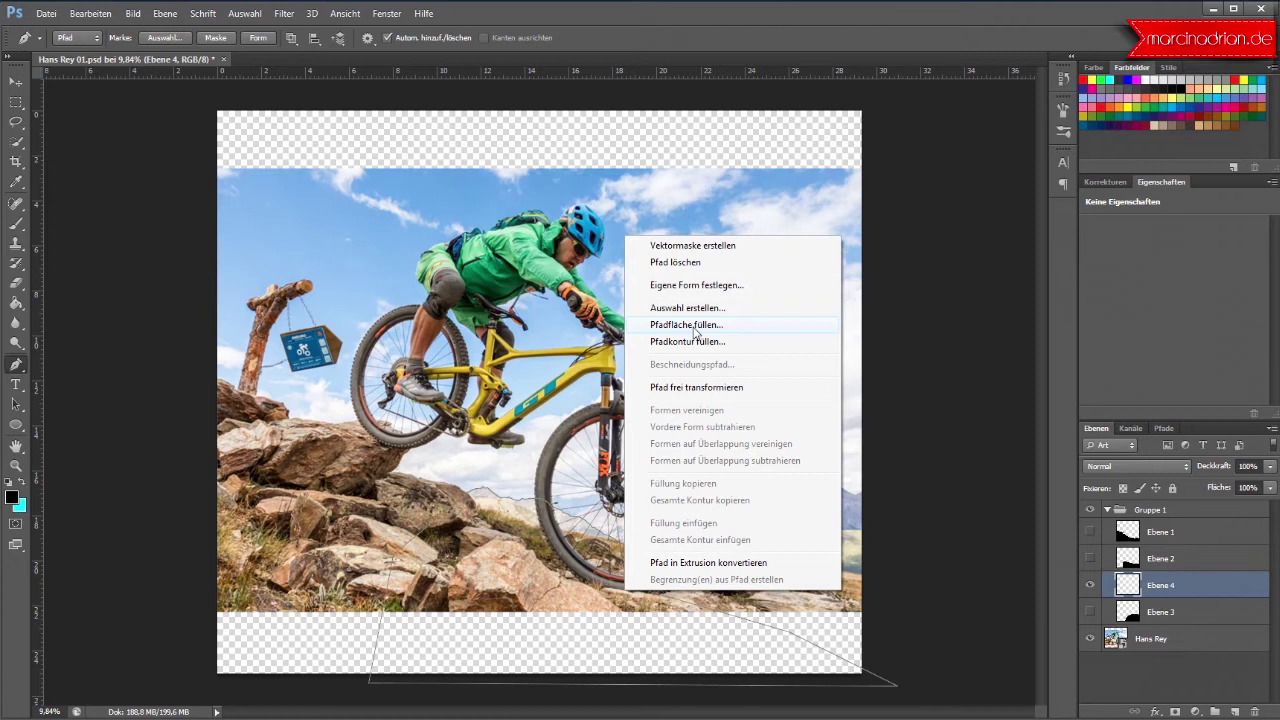
{"action": "left_click", "coordinate": [697, 325]}
{"action": "left_click", "coordinate": [678, 212]}
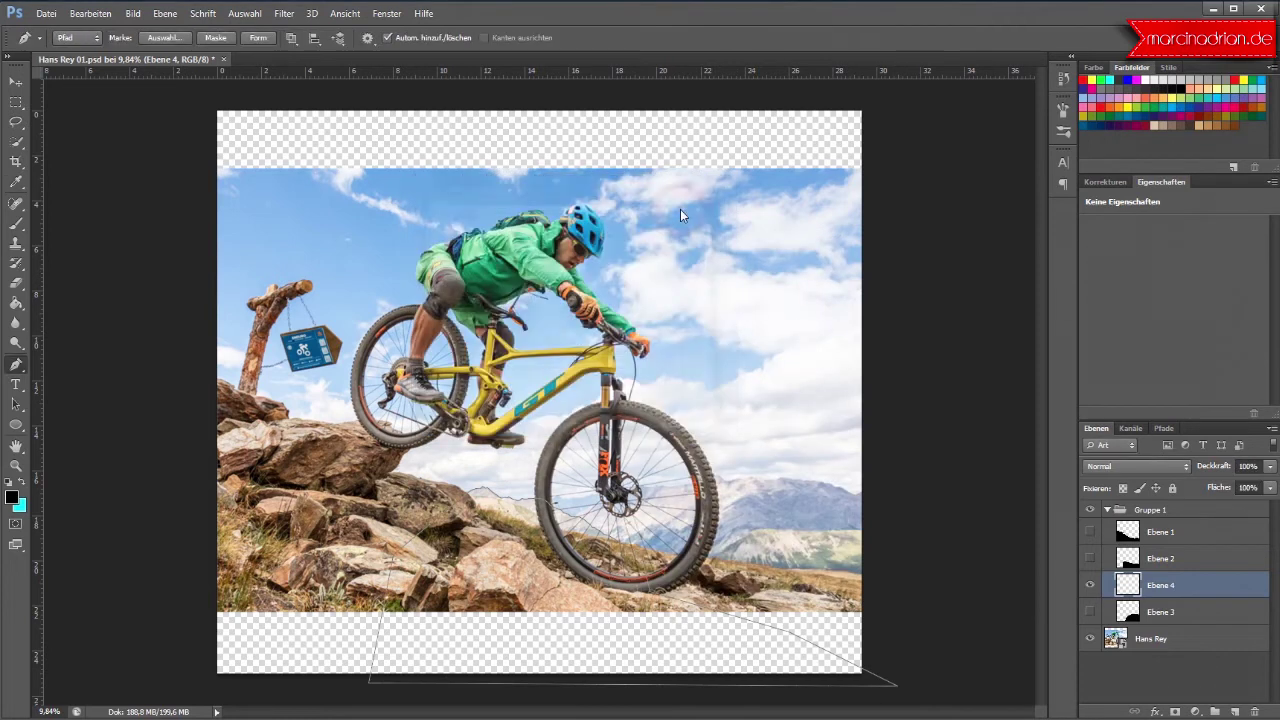
Step: Delete the work path, hide Ebene 4, and add empty layer Ebene 5 above Ebene 1
{"action": "right_click", "coordinate": [686, 633]}
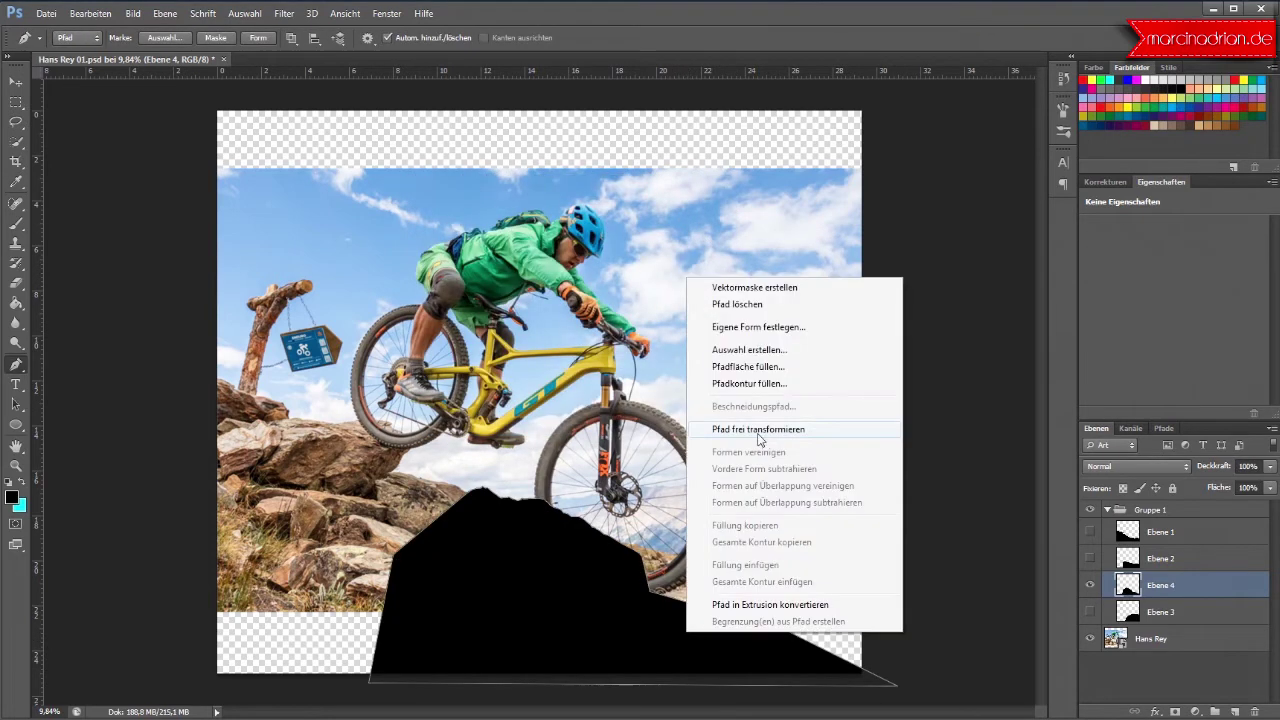
{"action": "left_click", "coordinate": [745, 304]}
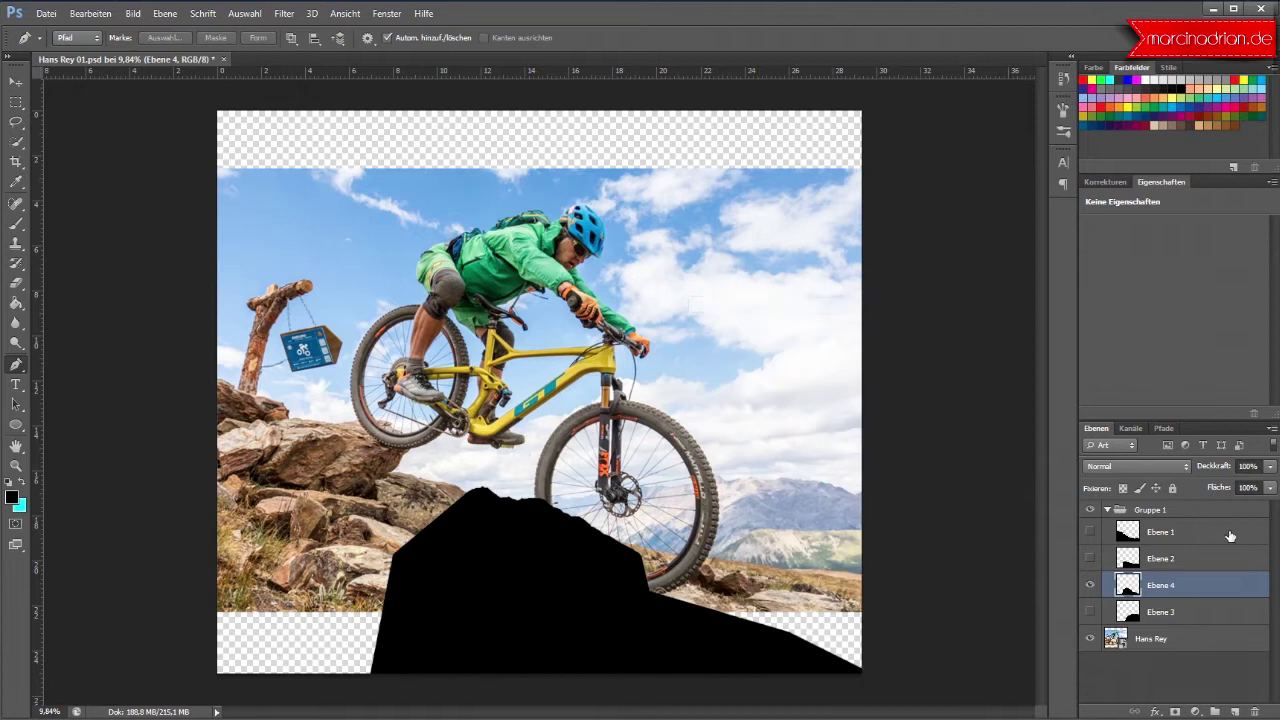
{"action": "left_click", "coordinate": [1091, 586]}
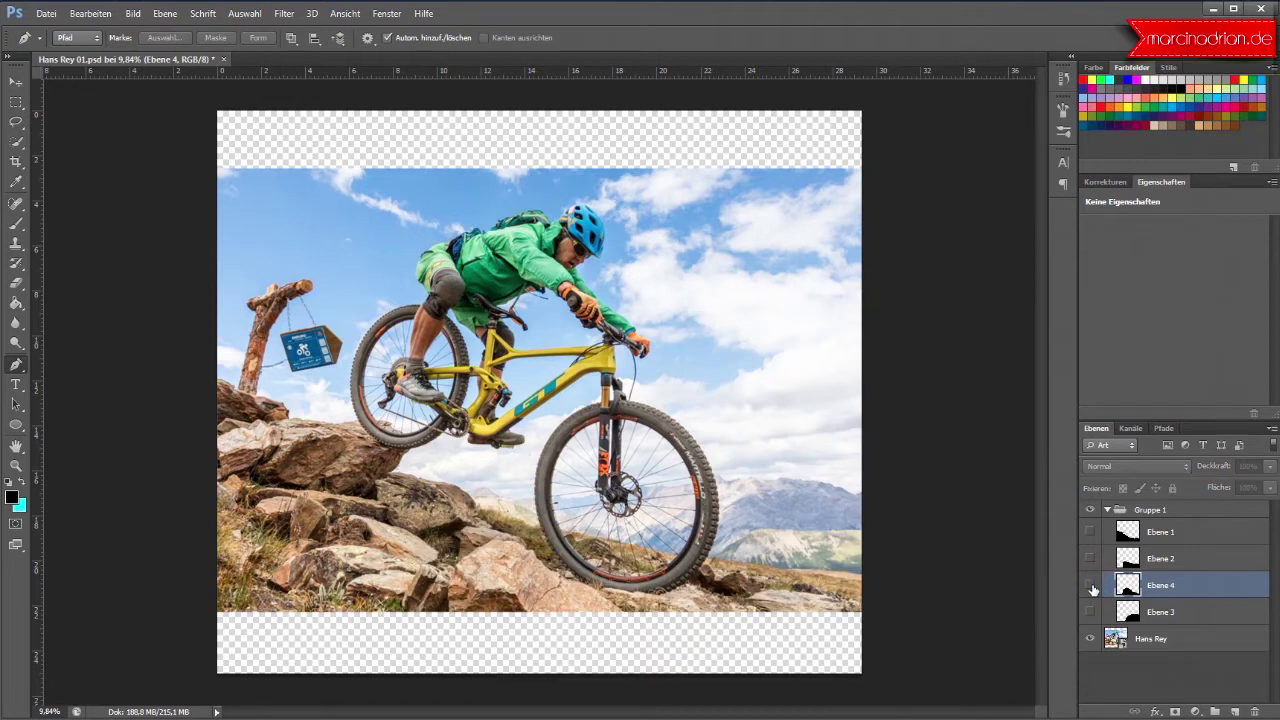
{"action": "left_click", "coordinate": [1177, 535]}
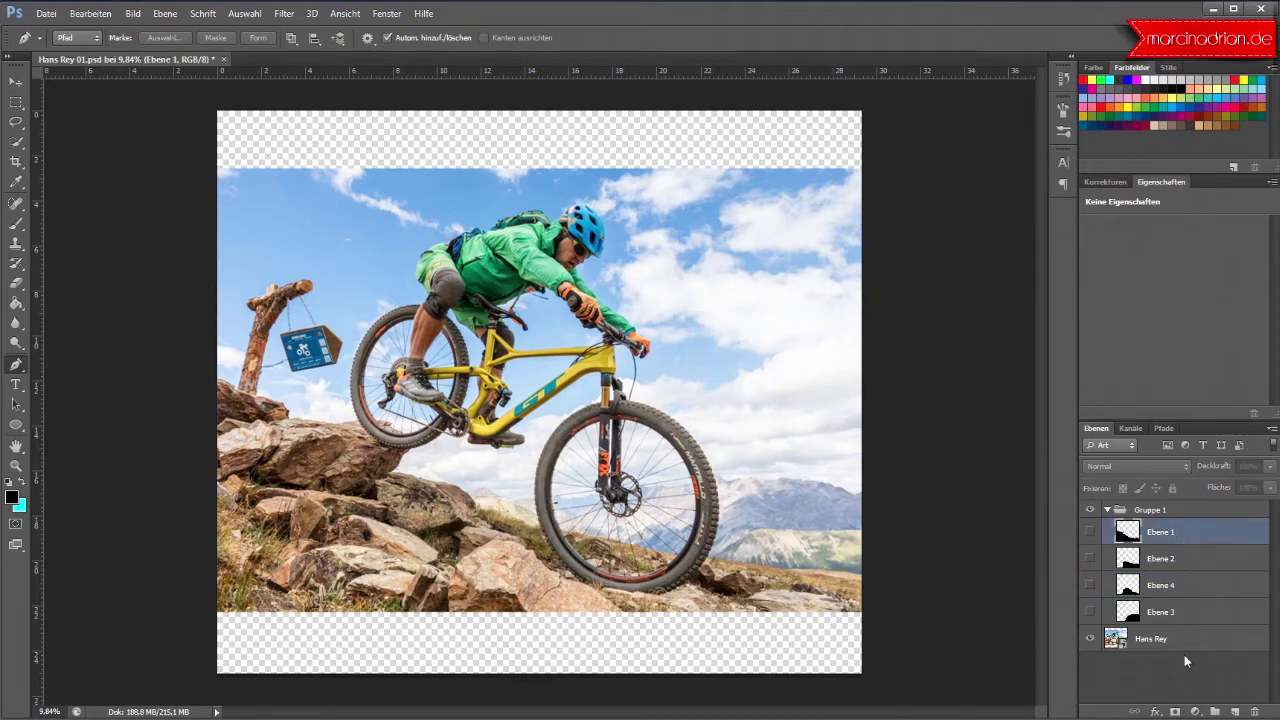
{"action": "left_click", "coordinate": [1235, 712]}
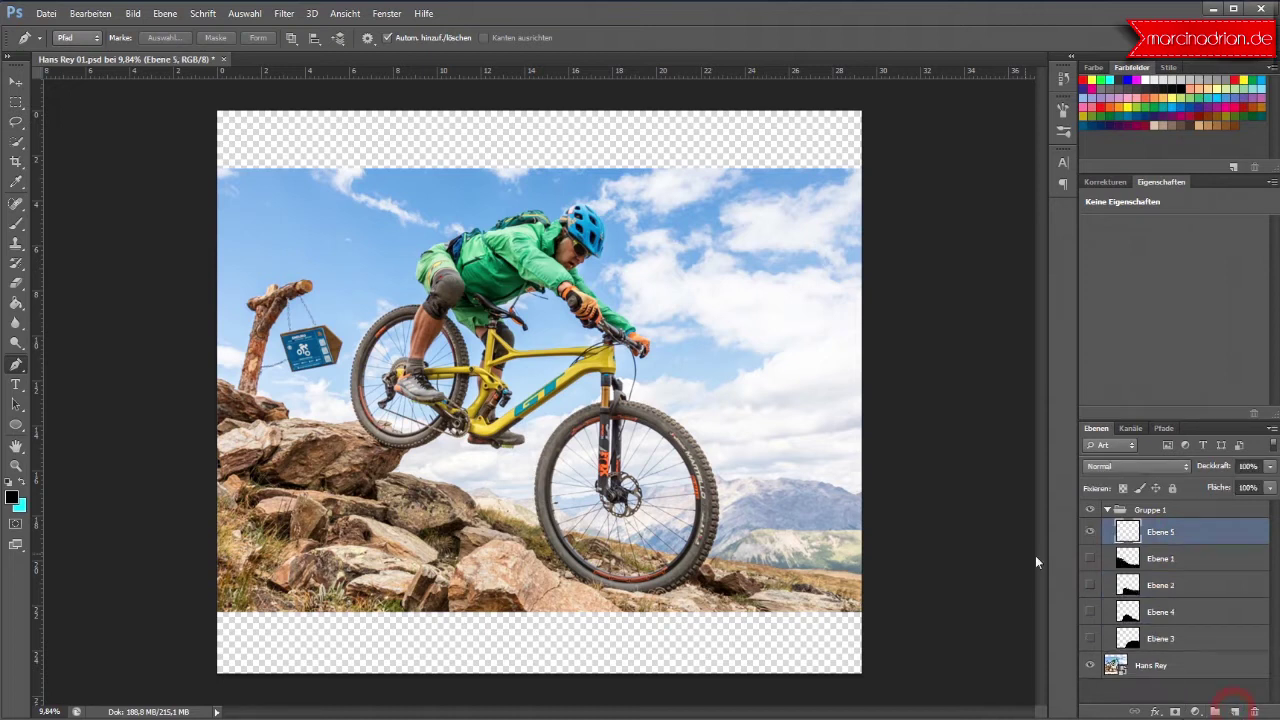
{"action": "scroll", "coordinate": [577, 518], "scroll_direction": "up", "scroll_amount": 5}
Step: Start the skyline path right of the front wheel and trace it left across the brake disc
{"action": "scroll", "coordinate": [577, 518], "scroll_direction": "up", "scroll_amount": 2}
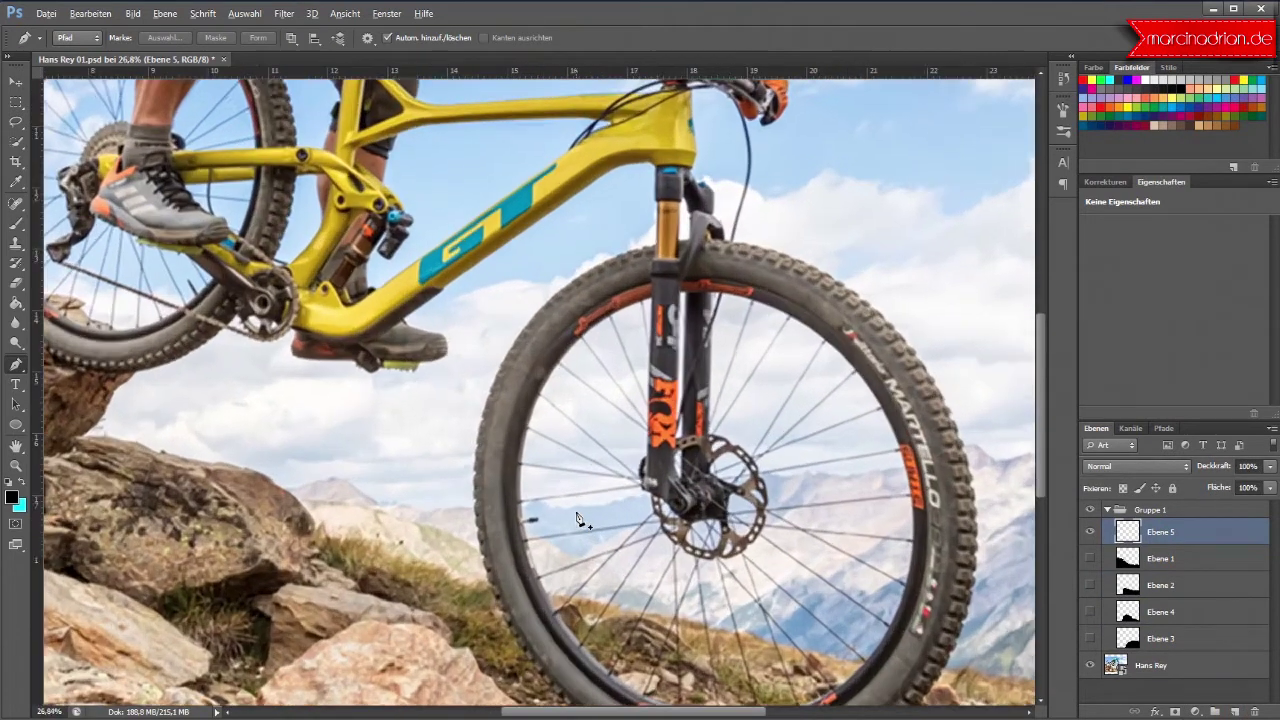
{"action": "scroll", "coordinate": [577, 518], "scroll_direction": "up", "scroll_amount": 1}
{"action": "scroll", "coordinate": [577, 518], "scroll_direction": "up", "scroll_amount": 1}
{"action": "scroll", "coordinate": [577, 518], "scroll_direction": "up", "scroll_amount": 1}
{"action": "key", "text": "alt"}
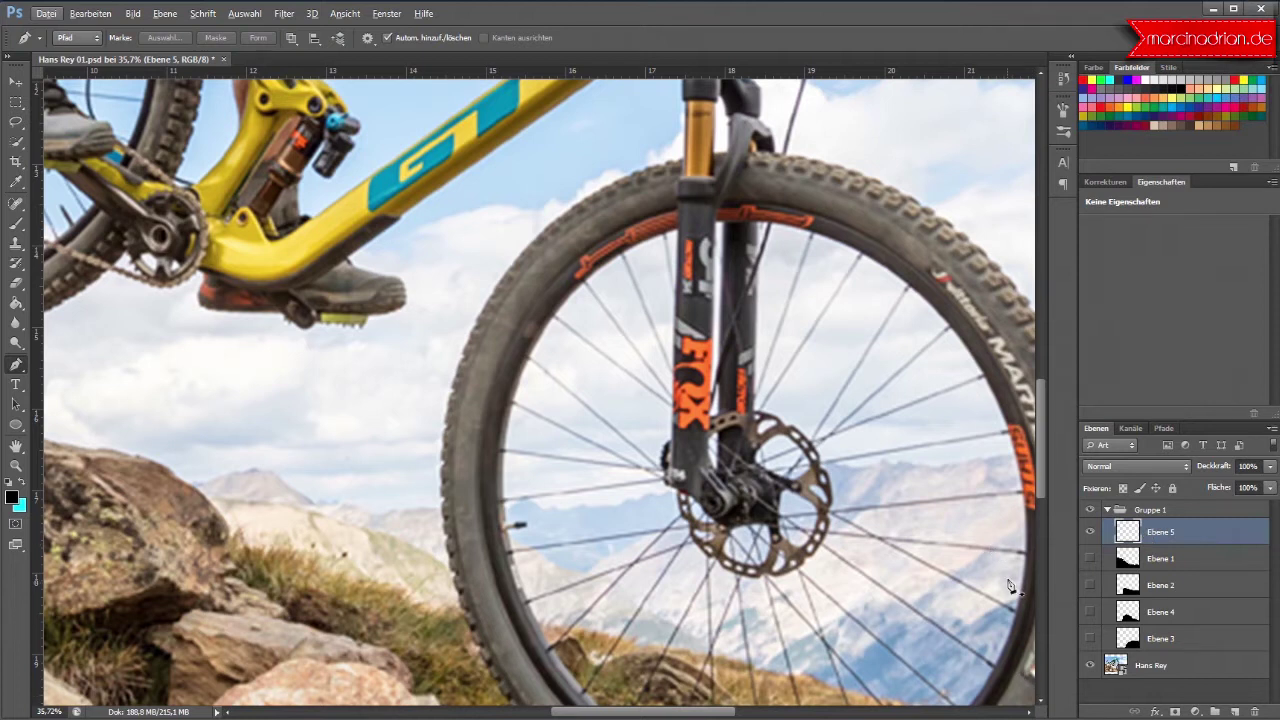
{"action": "left_click", "coordinate": [967, 547]}
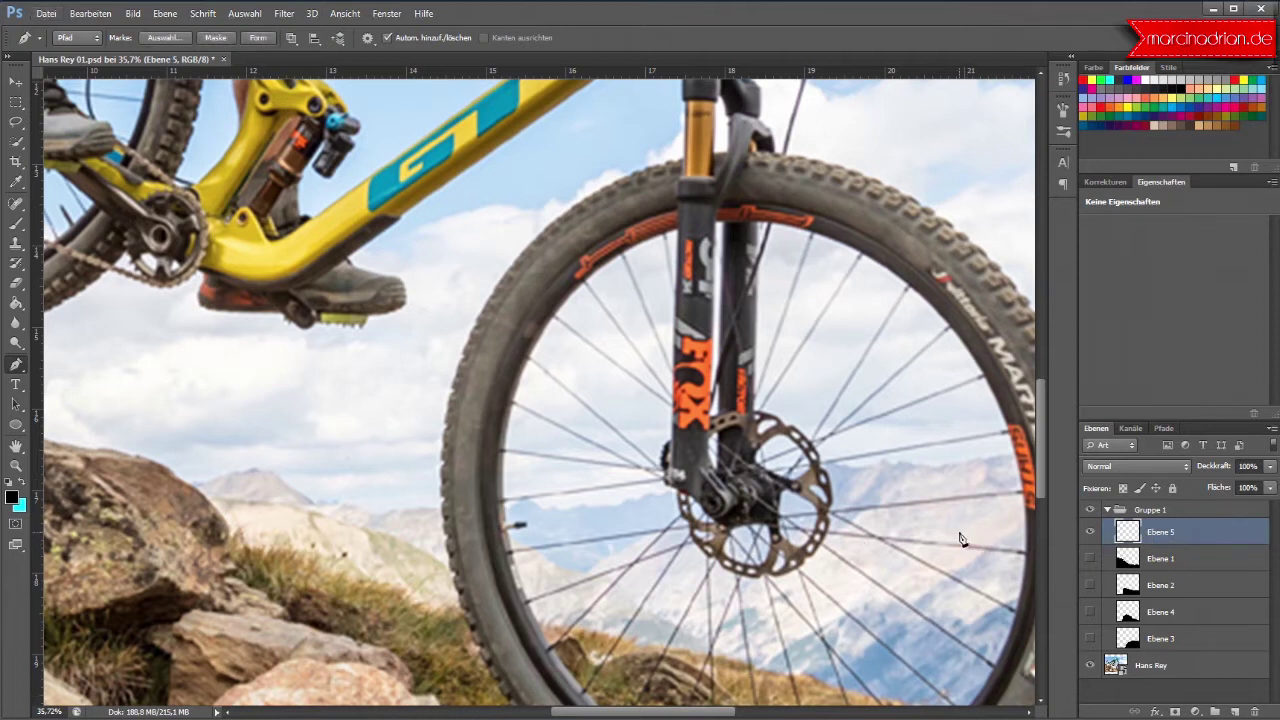
{"action": "left_click", "coordinate": [944, 523]}
{"action": "left_click_drag", "start_coordinate": [903, 509], "coordinate": [874, 500]}
{"action": "left_click", "coordinate": [862, 491]}
{"action": "left_click", "coordinate": [845, 488]}
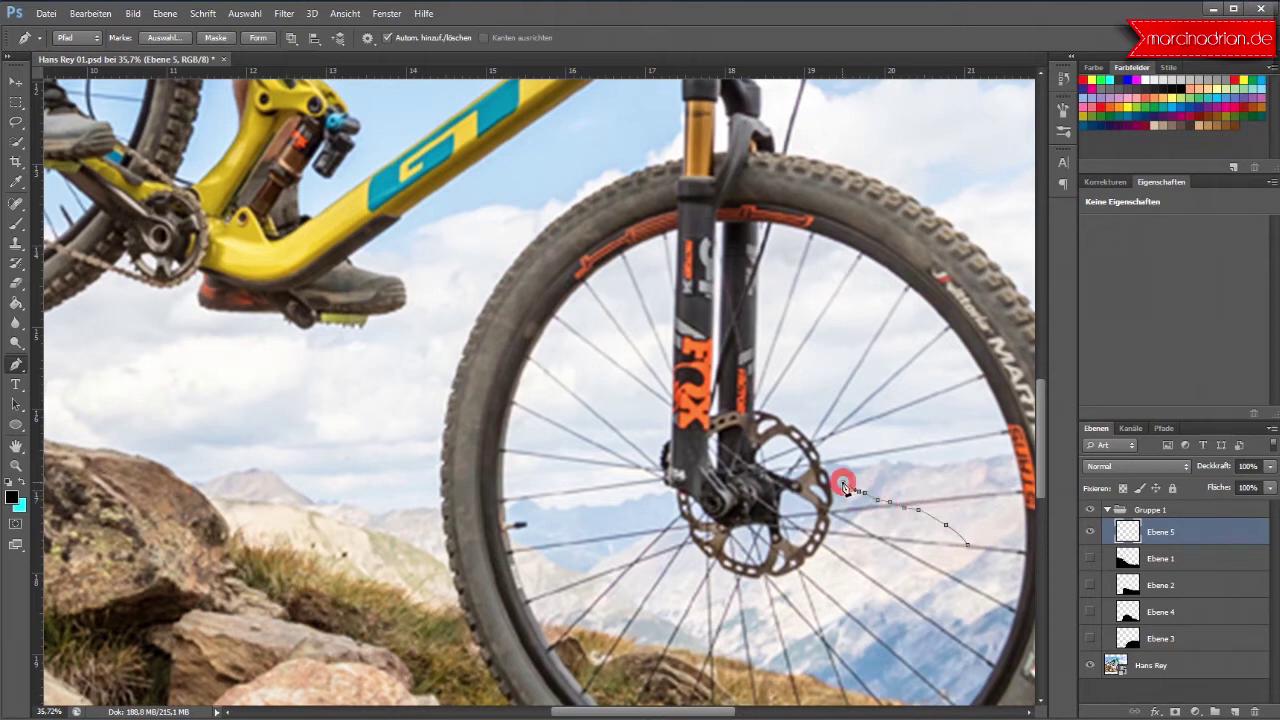
{"action": "left_click", "coordinate": [781, 470]}
{"action": "left_click", "coordinate": [755, 481]}
{"action": "left_click", "coordinate": [746, 476]}
{"action": "left_click", "coordinate": [723, 478]}
{"action": "left_click", "coordinate": [703, 486]}
{"action": "left_click", "coordinate": [689, 489]}
{"action": "left_click", "coordinate": [677, 492]}
Step: Continue the horizon outline through the front wheel to past the tyre's left side
{"action": "left_click", "coordinate": [660, 496]}
{"action": "left_click", "coordinate": [640, 496]}
{"action": "left_click", "coordinate": [619, 502]}
{"action": "left_click", "coordinate": [591, 506]}
{"action": "left_click", "coordinate": [585, 506]}
{"action": "left_click", "coordinate": [567, 509]}
{"action": "left_click", "coordinate": [553, 512]}
{"action": "left_click", "coordinate": [531, 502]}
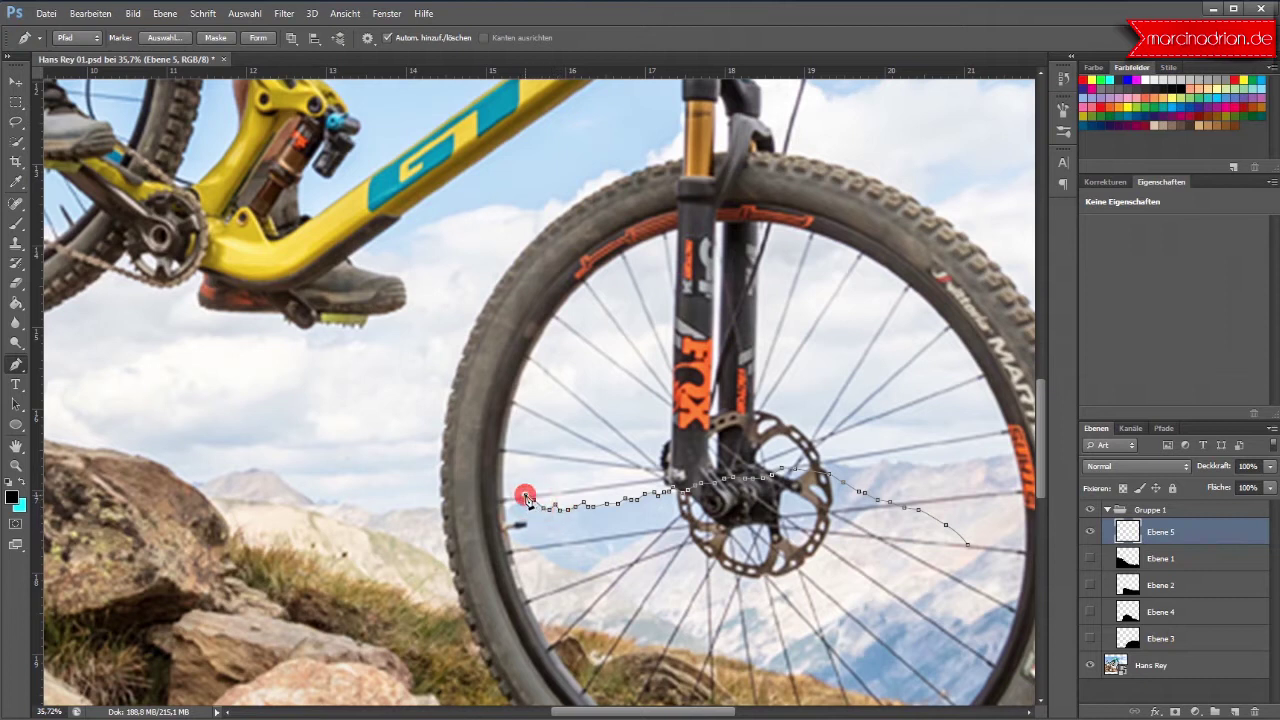
{"action": "left_click", "coordinate": [508, 504]}
{"action": "left_click", "coordinate": [489, 506]}
{"action": "left_click", "coordinate": [458, 513]}
{"action": "left_click", "coordinate": [429, 524]}
{"action": "left_click", "coordinate": [423, 528]}
{"action": "left_click", "coordinate": [383, 536]}
Step: Trace the slope and small peaks leftward to the top of the big rock
{"action": "left_click", "coordinate": [355, 524]}
{"action": "left_click", "coordinate": [332, 496]}
{"action": "left_click", "coordinate": [324, 499]}
{"action": "left_click", "coordinate": [317, 498]}
{"action": "left_click", "coordinate": [296, 501]}
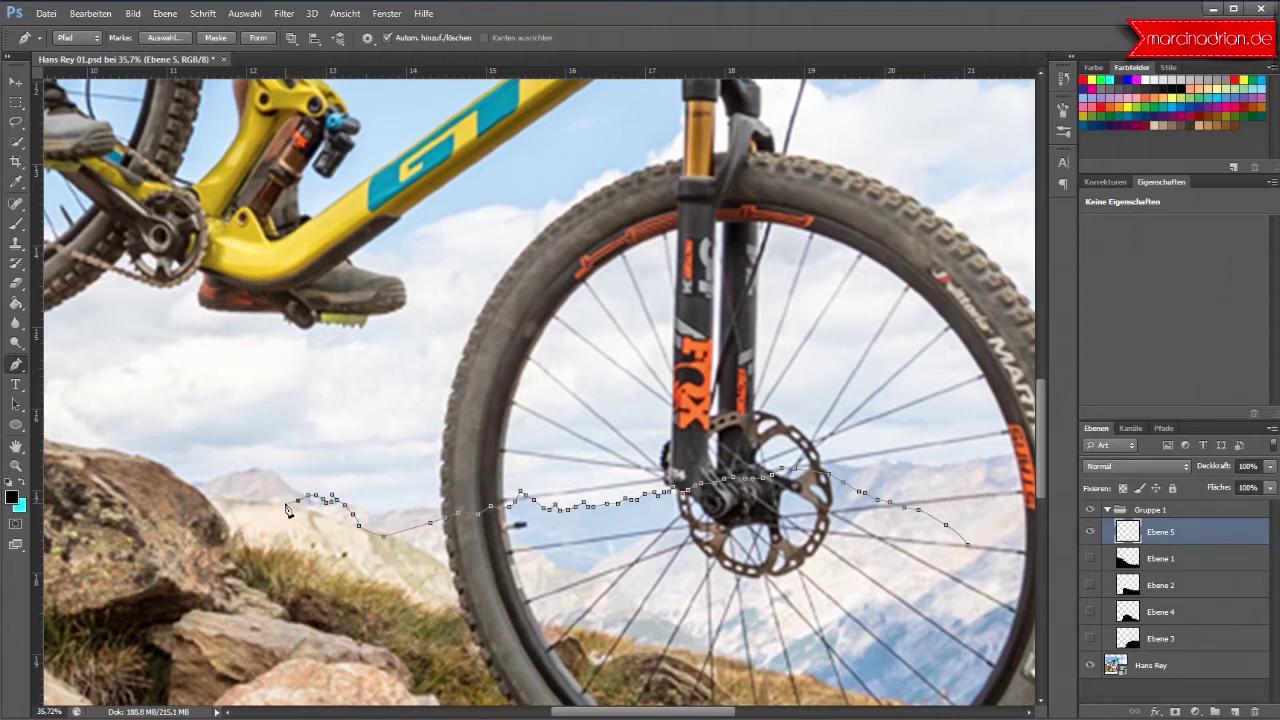
{"action": "left_click", "coordinate": [259, 514]}
{"action": "left_click", "coordinate": [245, 496]}
{"action": "left_click", "coordinate": [210, 487]}
{"action": "left_click", "coordinate": [196, 481]}
{"action": "left_click", "coordinate": [159, 489]}
{"action": "scroll", "coordinate": [82, 511], "scroll_direction": "down", "scroll_amount": 2}
Step: Add anchors below the photo's bottom corners and close the outline at its start
{"action": "scroll", "coordinate": [82, 511], "scroll_direction": "down", "scroll_amount": 2}
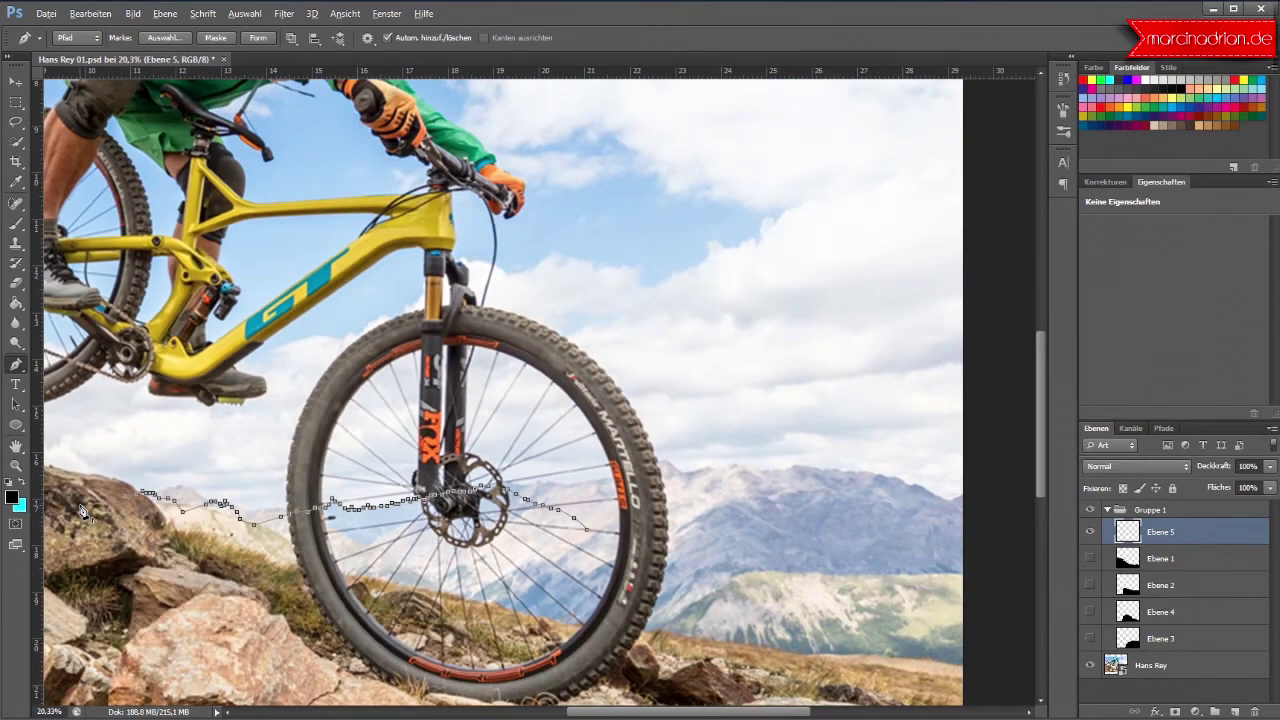
{"action": "scroll", "coordinate": [82, 511], "scroll_direction": "down", "scroll_amount": 2}
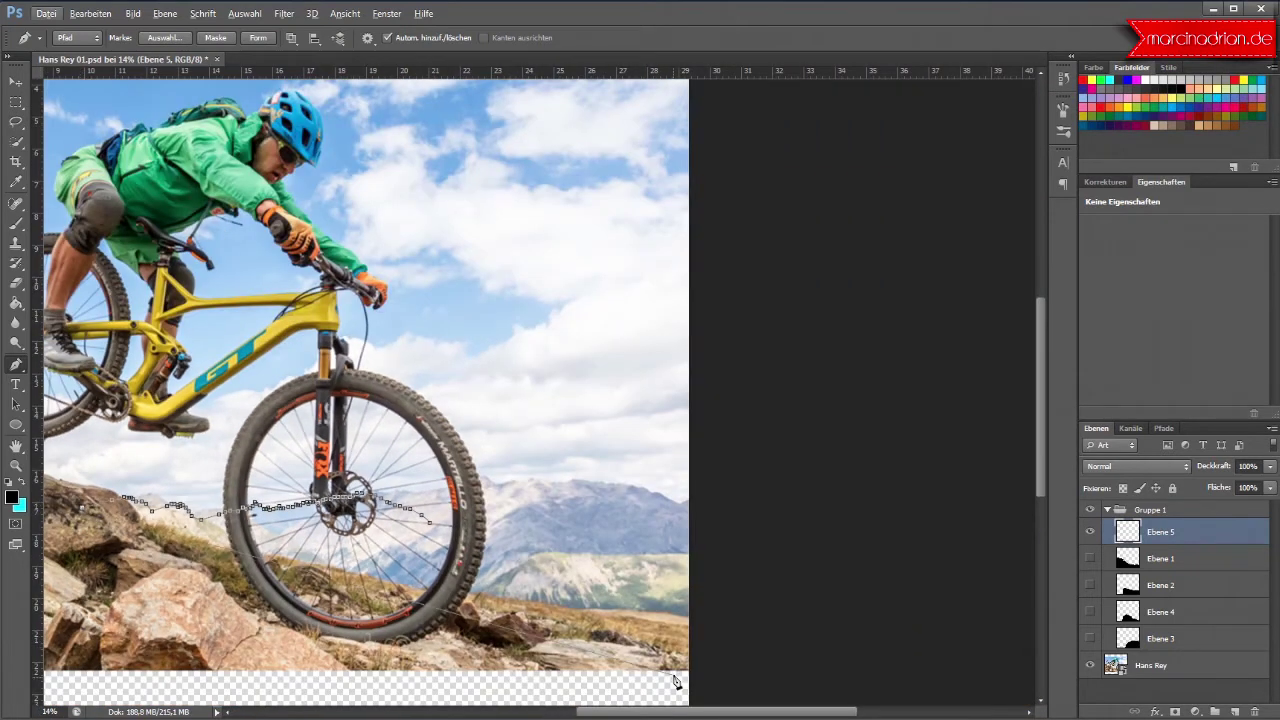
{"action": "left_click_drag", "start_coordinate": [664, 716], "coordinate": [552, 716]}
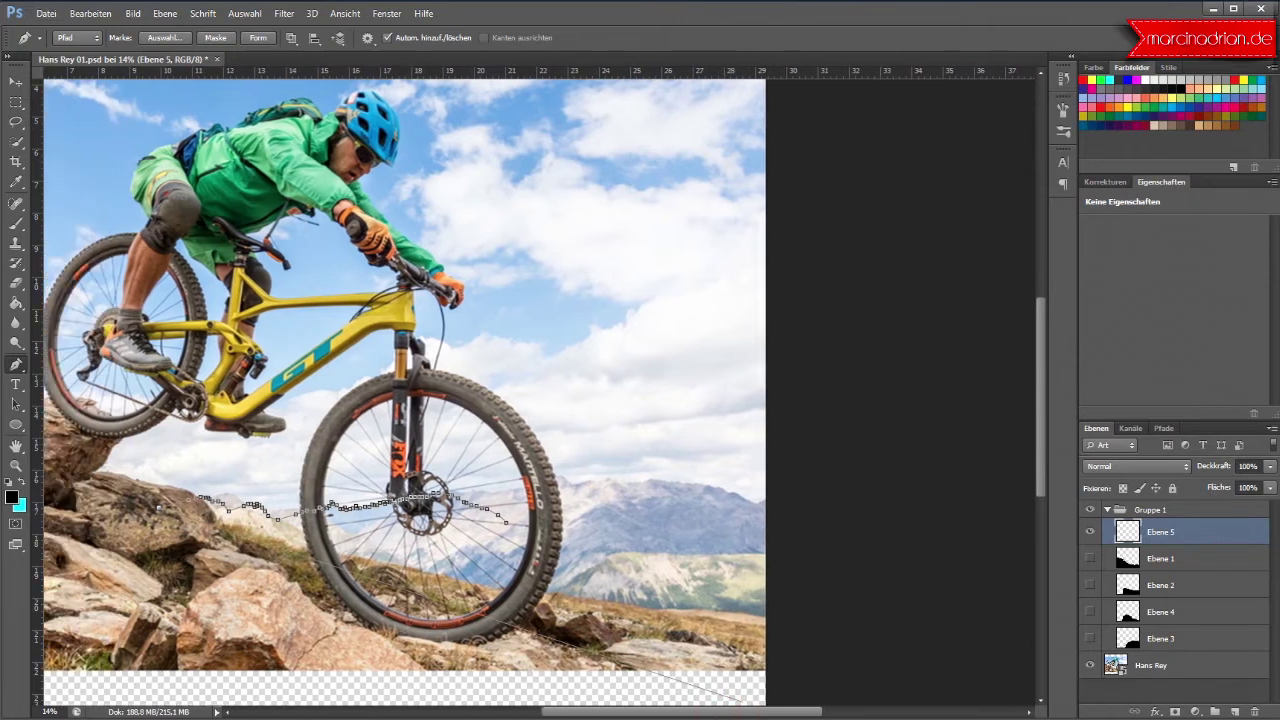
{"action": "scroll", "coordinate": [900, 650], "scroll_direction": "down", "scroll_amount": 1}
{"action": "scroll", "coordinate": [700, 620], "scroll_direction": "down", "scroll_amount": 1}
{"action": "scroll", "coordinate": [423, 594], "scroll_direction": "down", "scroll_amount": 1}
{"action": "scroll", "coordinate": [407, 573], "scroll_direction": "down", "scroll_amount": 1}
{"action": "left_click", "coordinate": [355, 631]}
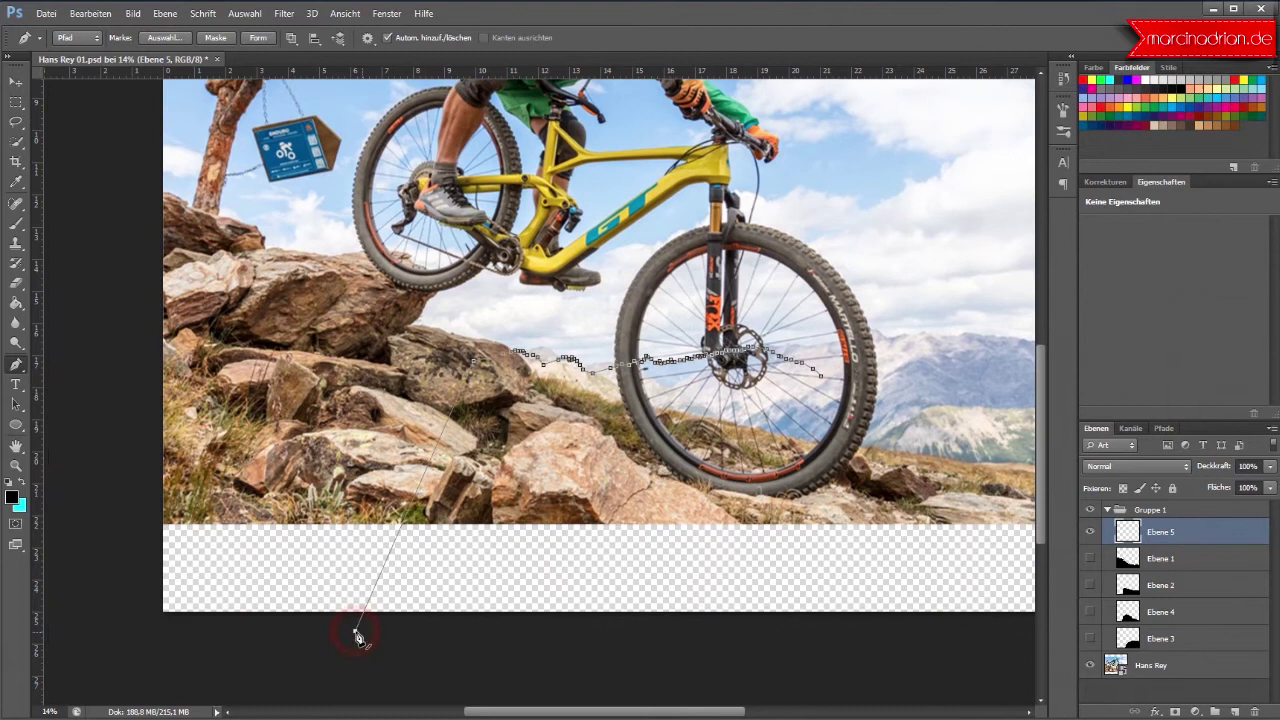
{"action": "left_click_drag", "start_coordinate": [641, 712], "coordinate": [705, 712]}
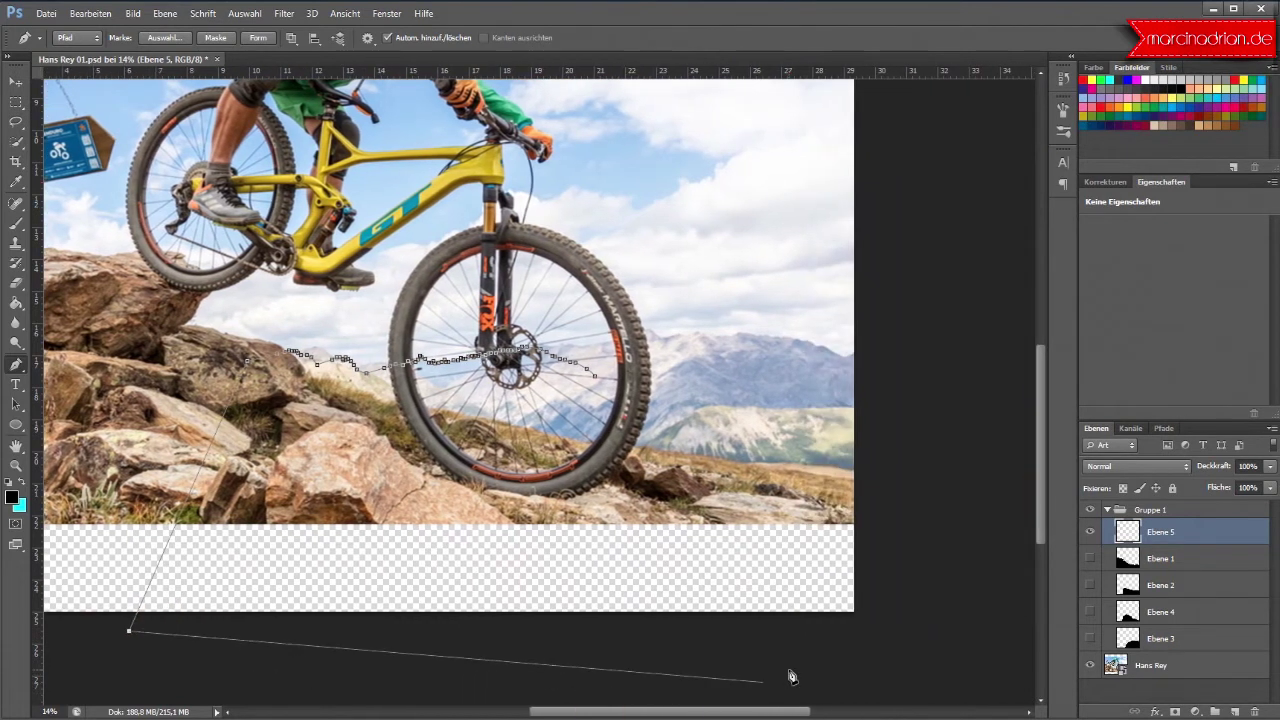
{"action": "left_click", "coordinate": [877, 640]}
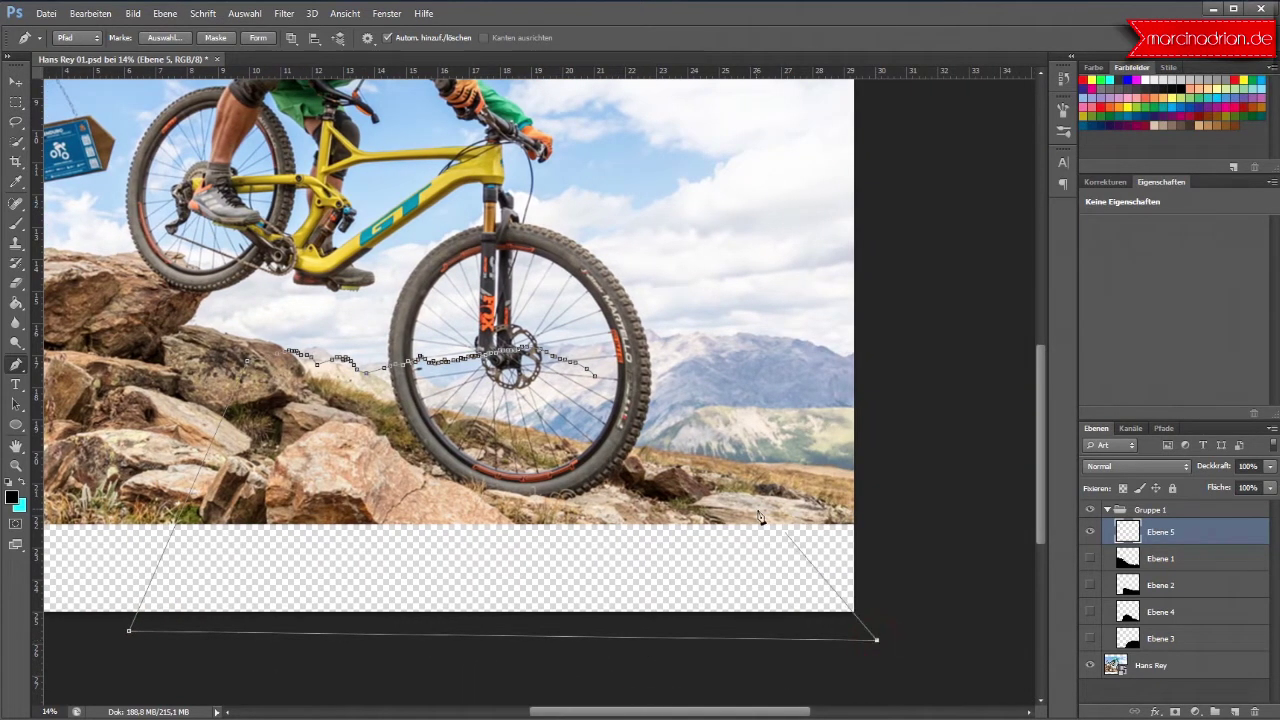
{"action": "left_click", "coordinate": [680, 414]}
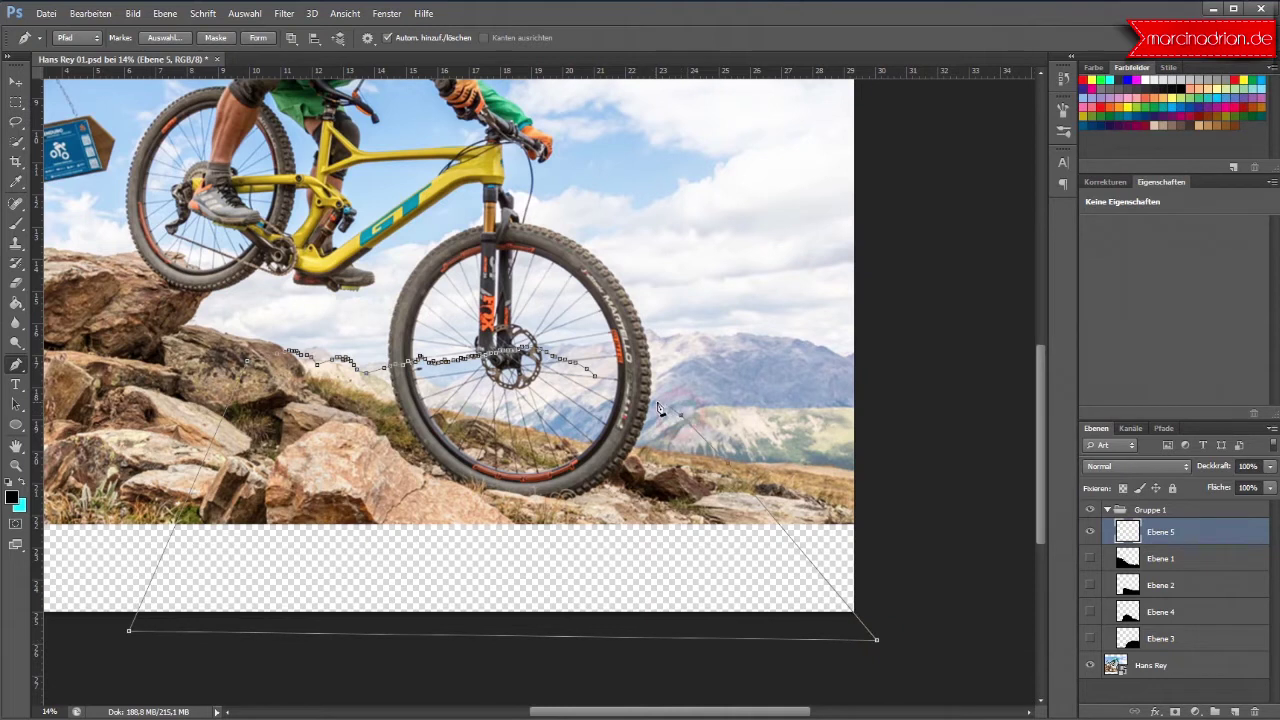
{"action": "left_click", "coordinate": [597, 383]}
Step: Fill the closed path with foreground black on Ebene 5 and delete the path
{"action": "right_click", "coordinate": [493, 426]}
{"action": "left_click", "coordinate": [545, 515]}
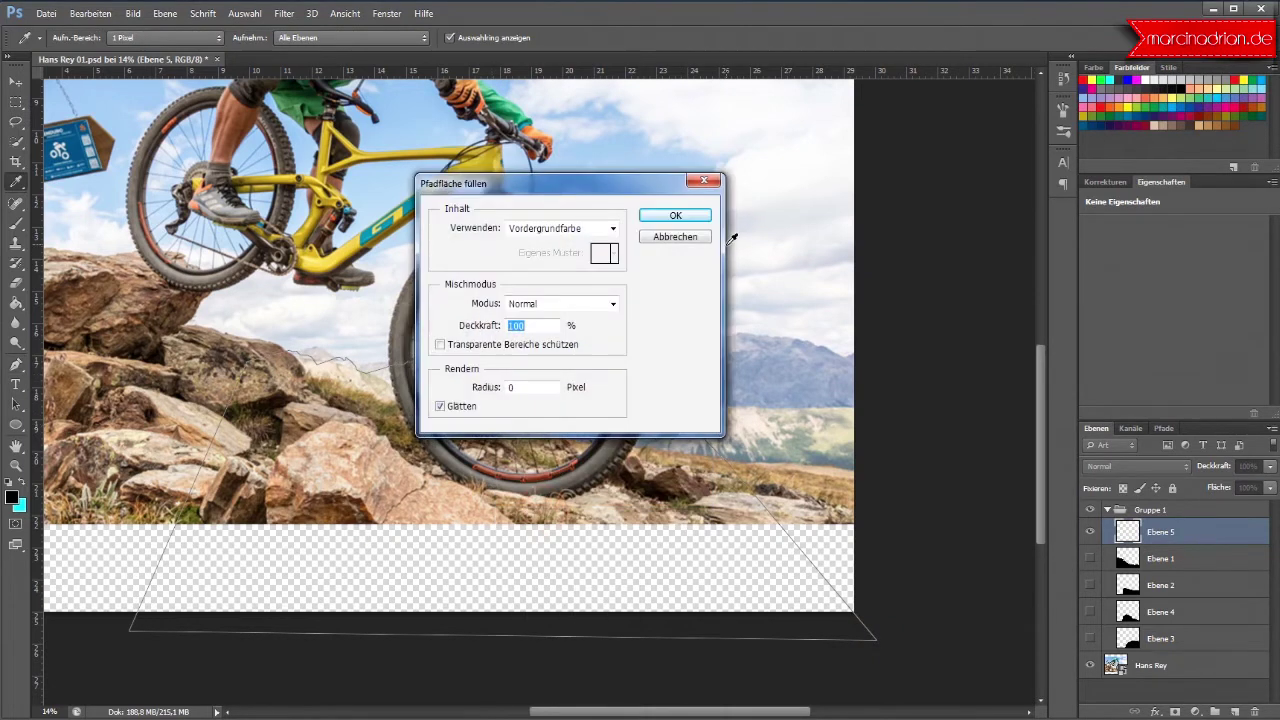
{"action": "left_click", "coordinate": [692, 222]}
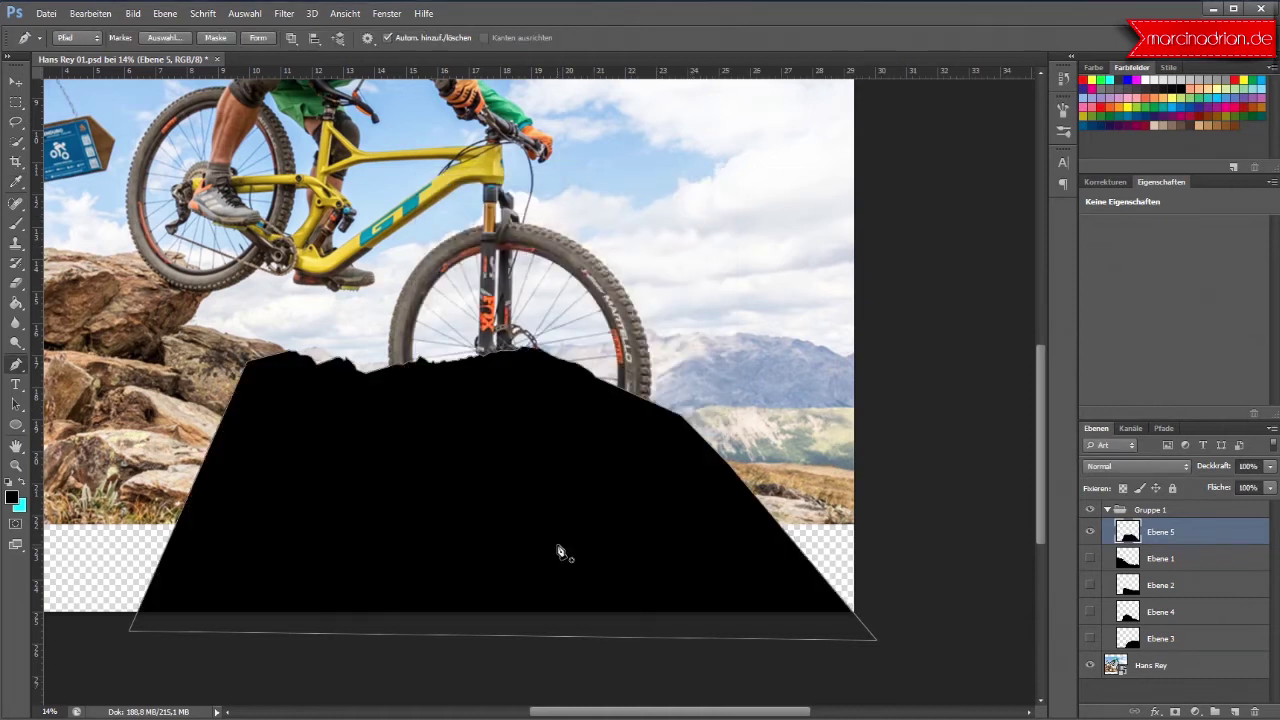
{"action": "right_click", "coordinate": [559, 548]}
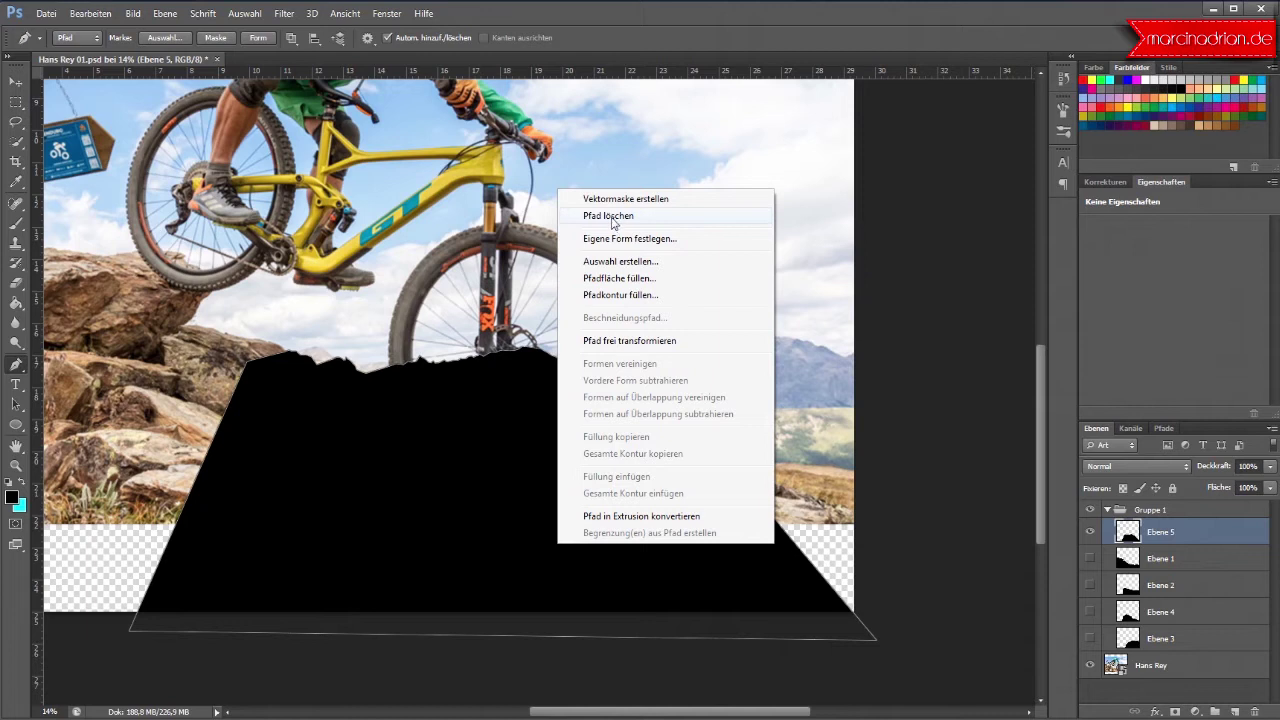
{"action": "left_click", "coordinate": [614, 219]}
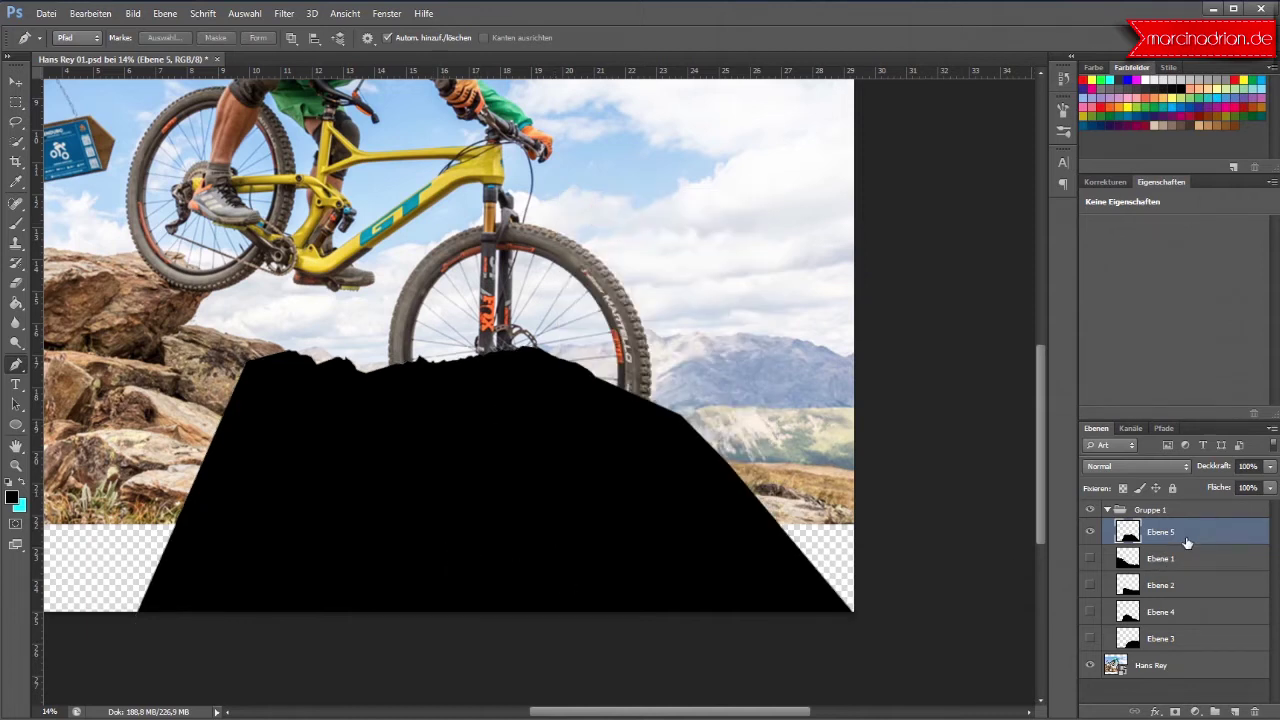
Step: Move Ebene 5 below Ebene 3 and hide it, then create Gruppe 2 containing new Ebene 6
{"action": "left_click_drag", "start_coordinate": [1190, 537], "coordinate": [1197, 648]}
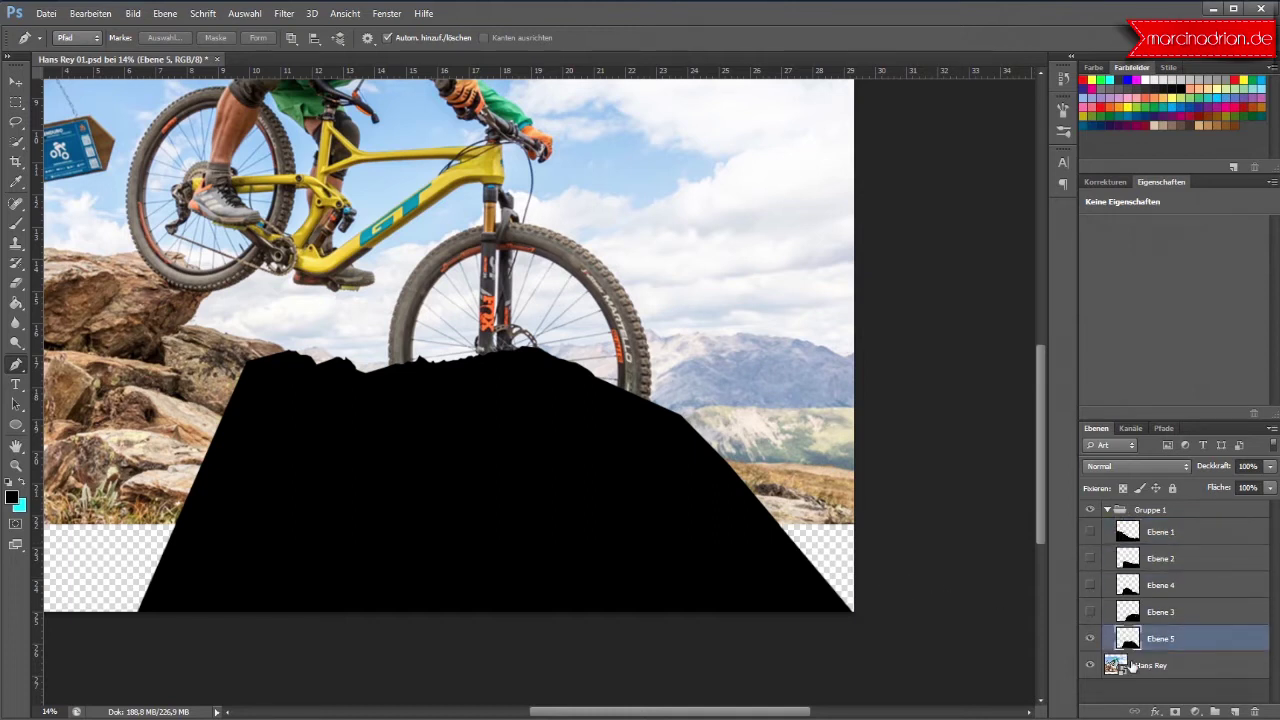
{"action": "left_click", "coordinate": [1089, 640]}
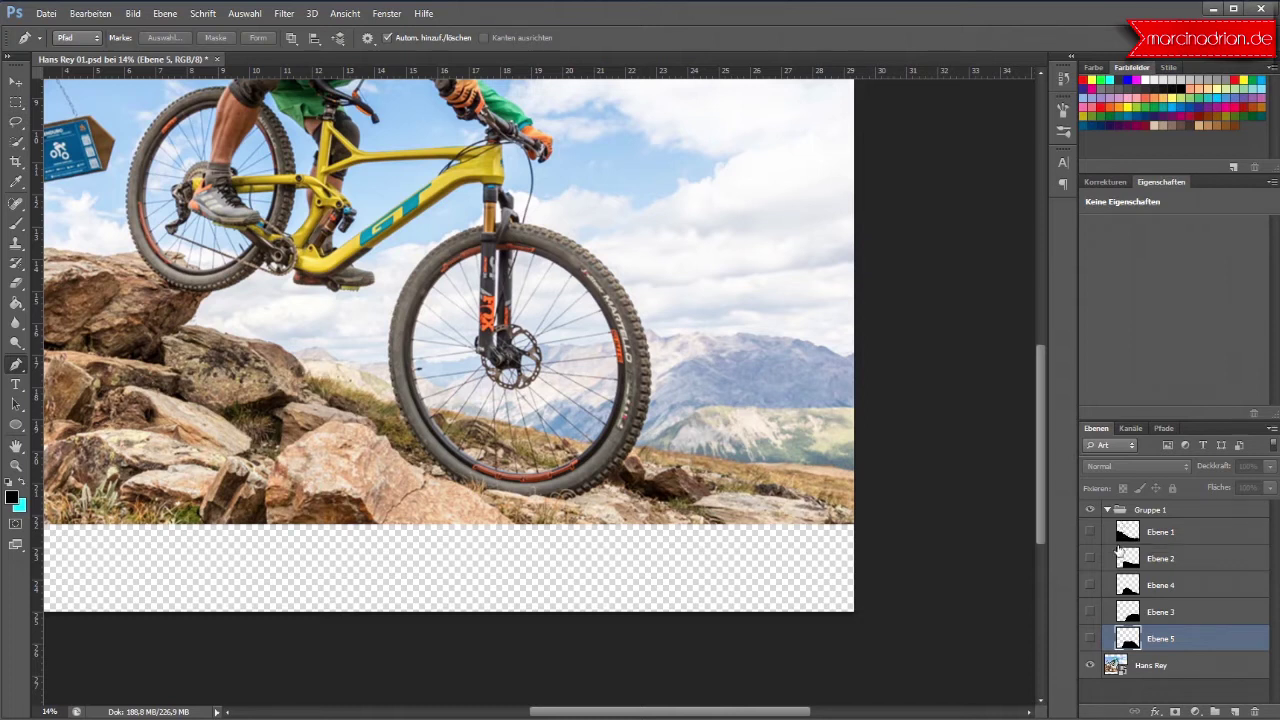
{"action": "left_click", "coordinate": [1107, 510]}
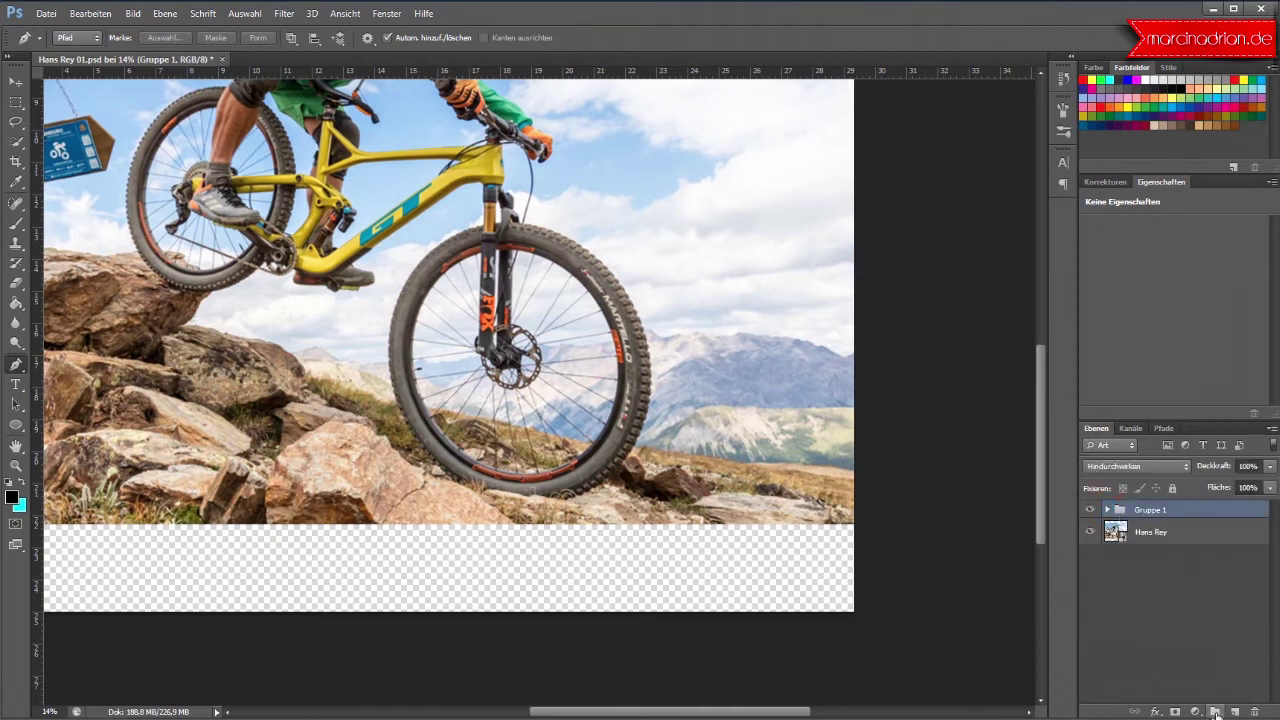
{"action": "left_click", "coordinate": [1215, 713]}
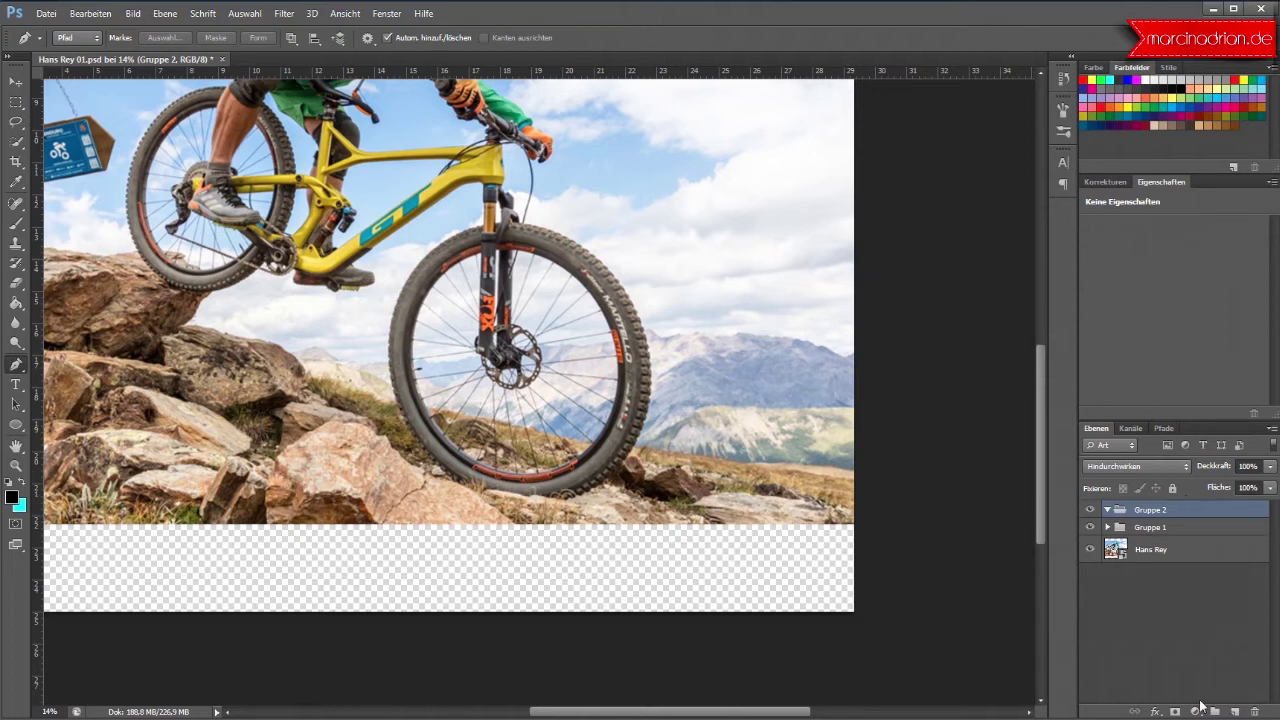
{"action": "left_click", "coordinate": [1234, 712]}
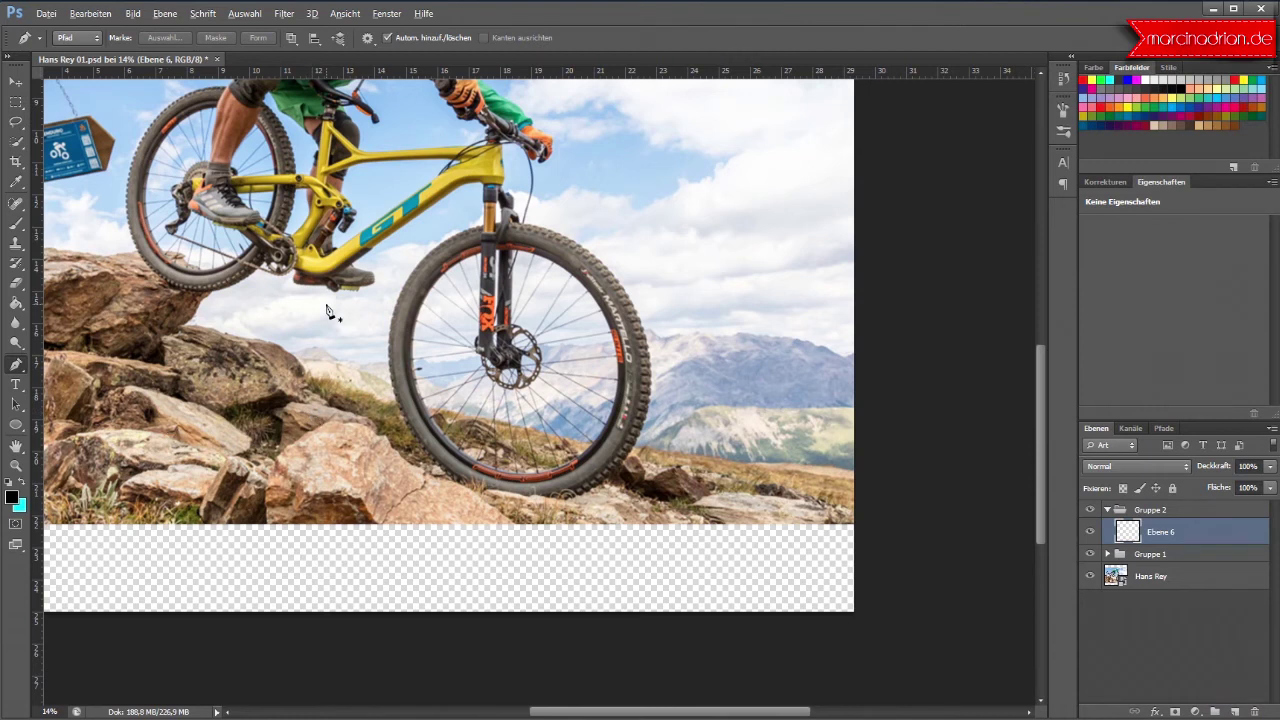
Step: Zoom in and start a pen path up the front fork's left edge to its top
{"action": "scroll", "coordinate": [328, 312], "scroll_direction": "up", "scroll_amount": 2}
{"action": "scroll", "coordinate": [330, 312], "scroll_direction": "up", "scroll_amount": 1}
{"action": "scroll", "coordinate": [332, 312], "scroll_direction": "up", "scroll_amount": 1}
{"action": "scroll", "coordinate": [338, 312], "scroll_direction": "up", "scroll_amount": 1}
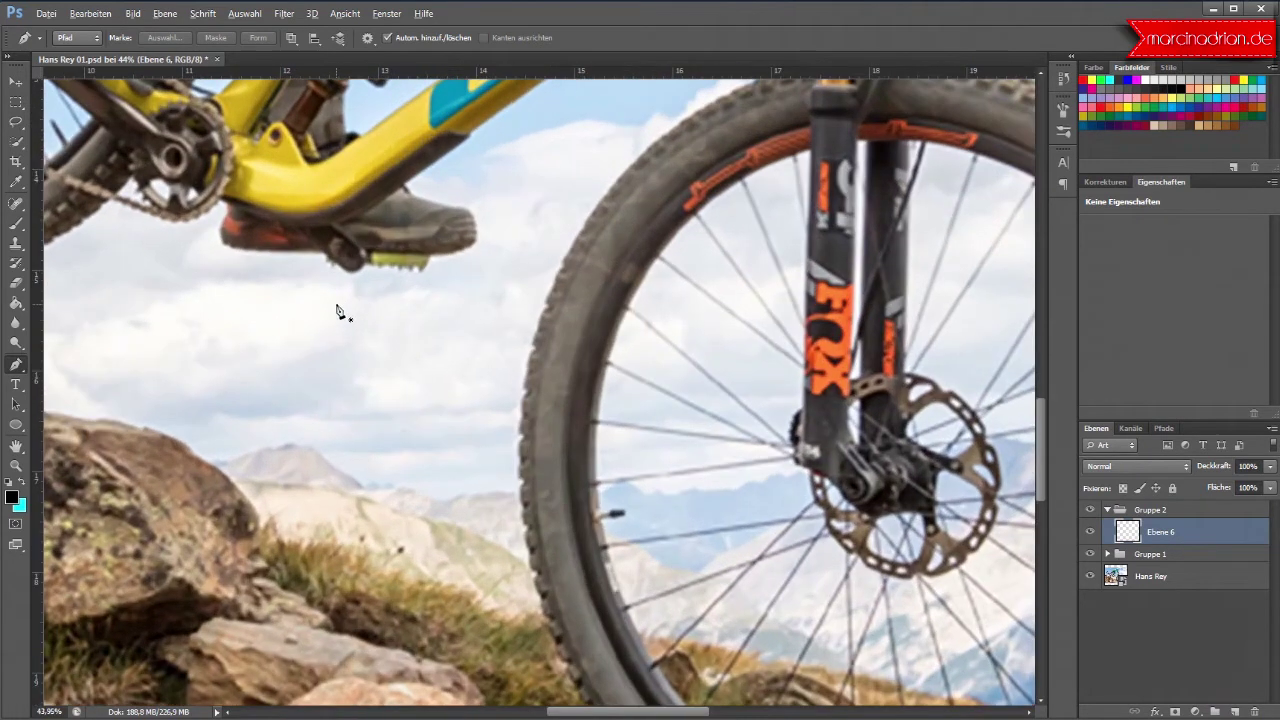
{"action": "scroll", "coordinate": [340, 312], "scroll_direction": "up", "scroll_amount": 2}
{"action": "scroll", "coordinate": [340, 314], "scroll_direction": "up", "scroll_amount": 2}
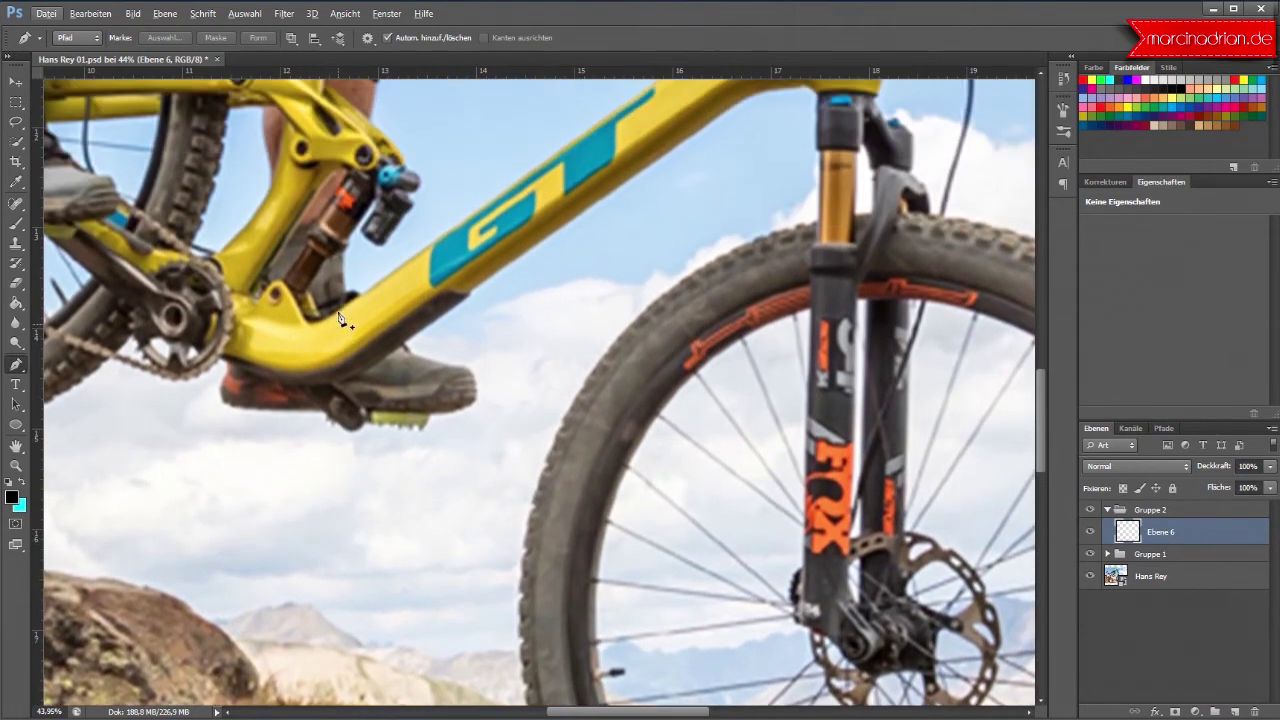
{"action": "scroll", "coordinate": [340, 316], "scroll_direction": "up", "scroll_amount": 3}
{"action": "scroll", "coordinate": [812, 337], "scroll_direction": "up", "scroll_amount": 1}
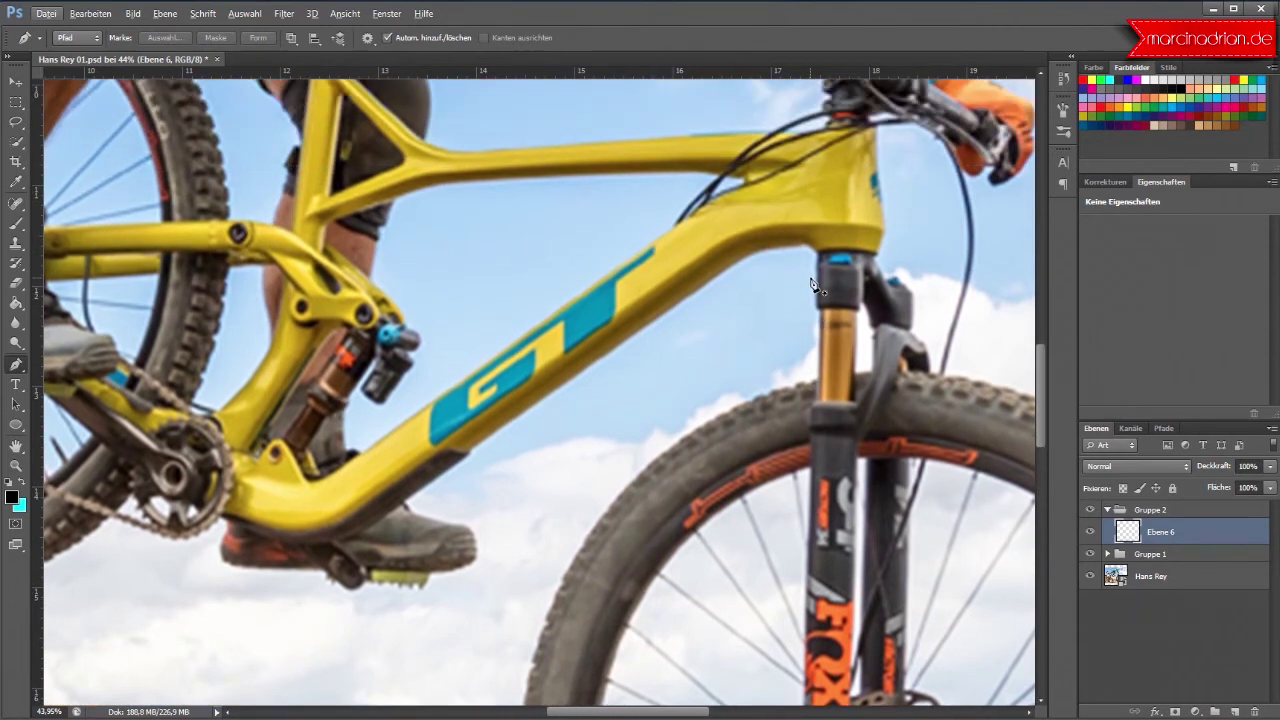
{"action": "scroll", "coordinate": [815, 360], "scroll_direction": "up", "scroll_amount": 1}
{"action": "scroll", "coordinate": [818, 441], "scroll_direction": "up", "scroll_amount": 1}
{"action": "scroll", "coordinate": [818, 441], "scroll_direction": "down", "scroll_amount": 1}
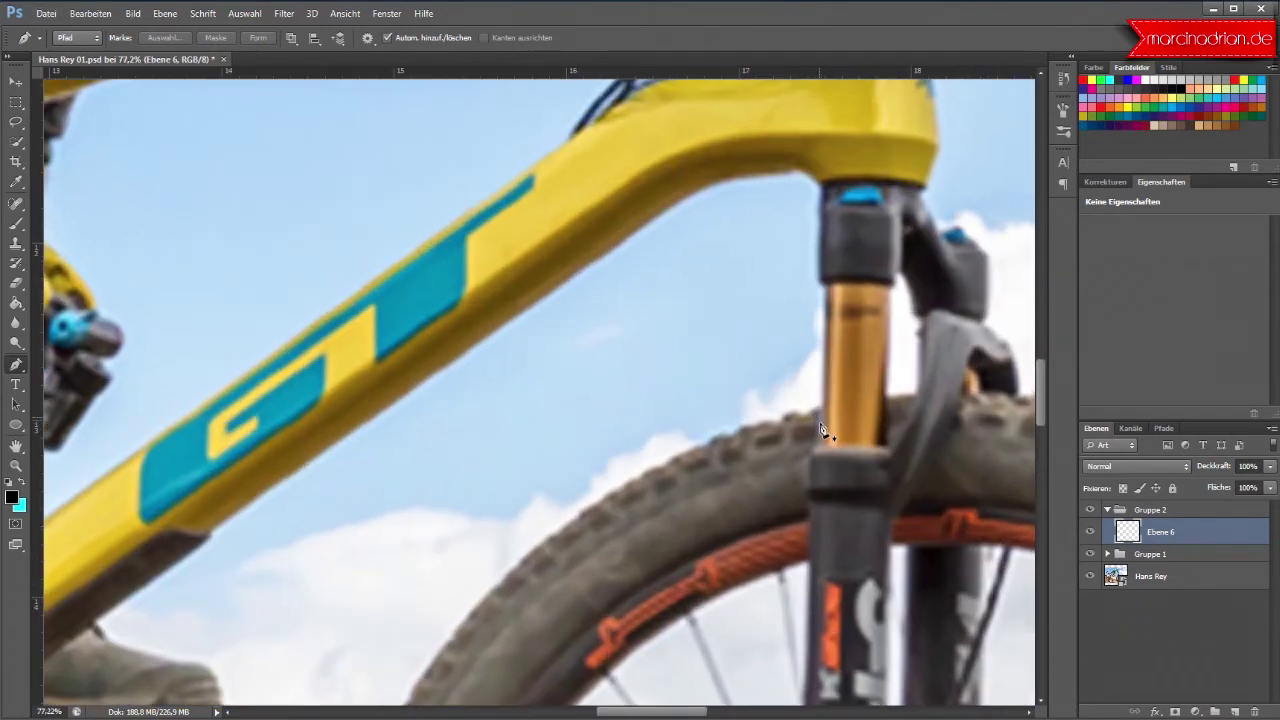
{"action": "scroll", "coordinate": [822, 440], "scroll_direction": "down", "scroll_amount": 2}
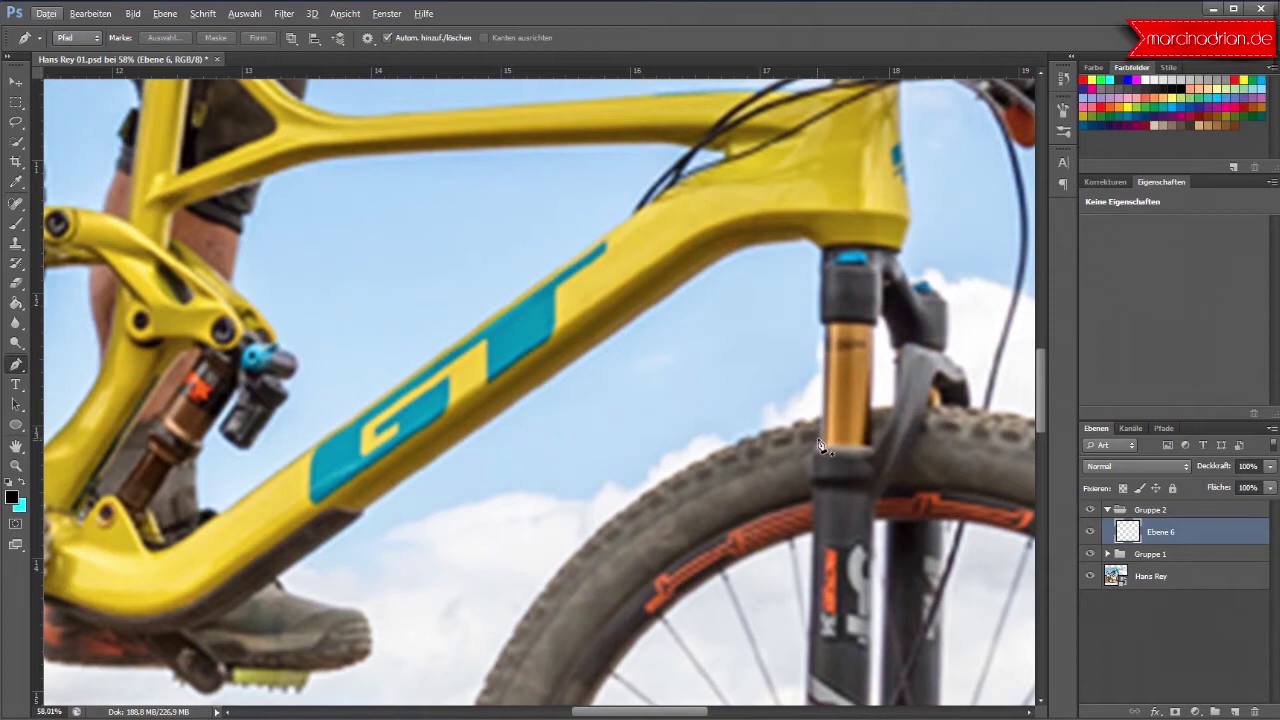
{"action": "left_click", "coordinate": [823, 448]}
{"action": "left_click", "coordinate": [825, 331]}
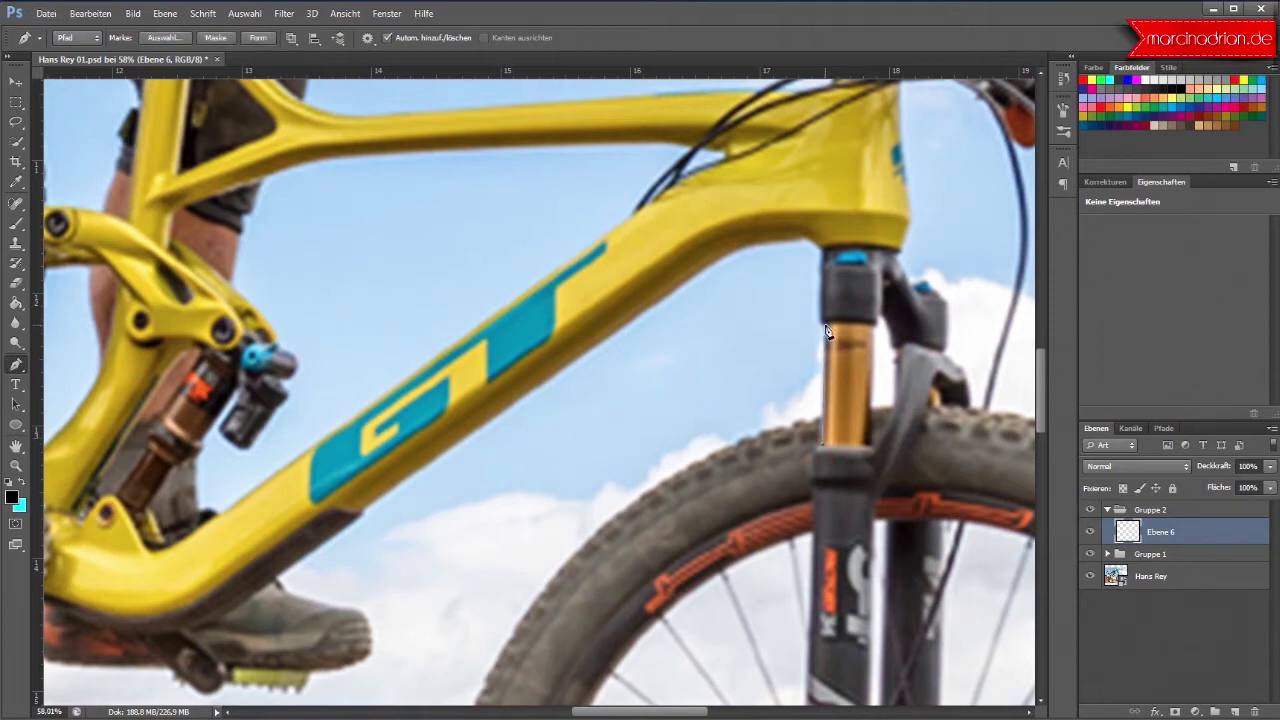
{"action": "left_click", "coordinate": [821, 269]}
{"action": "left_click", "coordinate": [823, 264]}
Step: Trace curved anchors from the fork junction along the frame's underside
{"action": "left_click", "coordinate": [804, 242]}
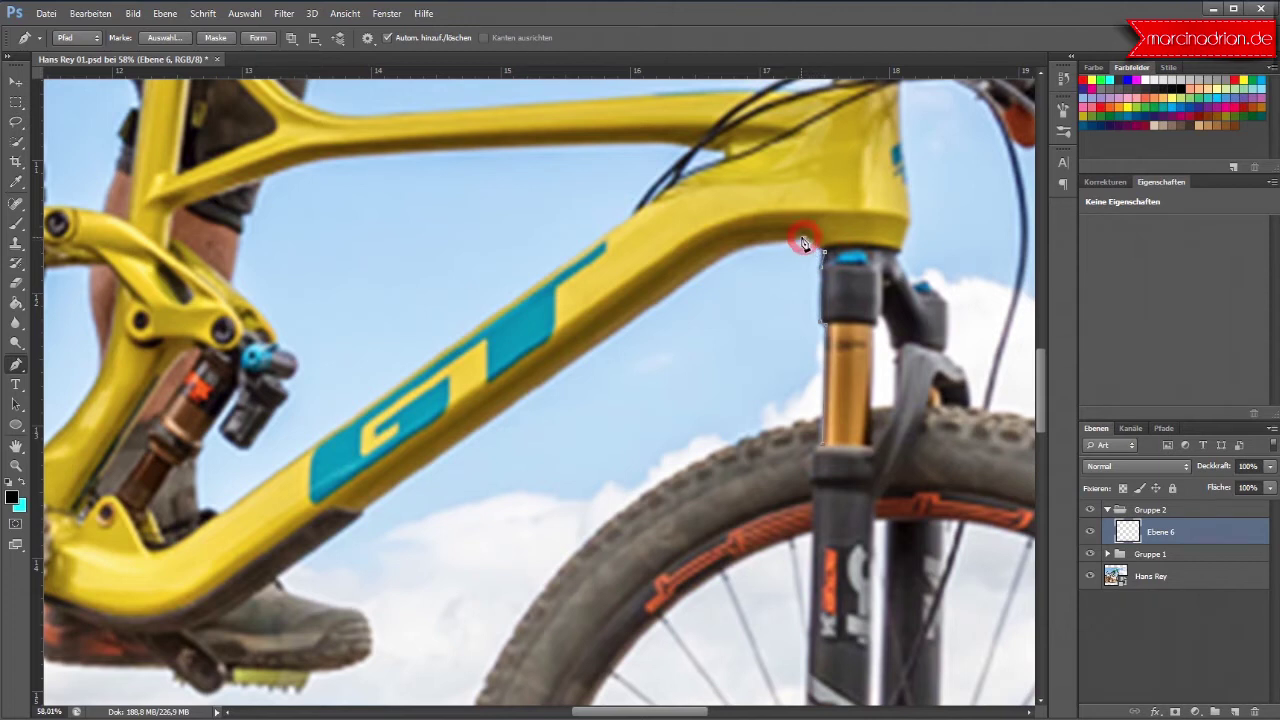
{"action": "left_click", "coordinate": [709, 270]}
{"action": "left_click_drag", "start_coordinate": [671, 298], "coordinate": [666, 297]}
{"action": "left_click", "coordinate": [800, 244]}
{"action": "mouse_move", "coordinate": [380, 516]}
{"action": "left_mouse_down"}
{"action": "mouse_move", "coordinate": [365, 516]}
{"action": "mouse_move", "coordinate": [373, 530]}
{"action": "left_mouse_up"}
{"action": "scroll", "coordinate": [372, 530], "scroll_direction": "up", "scroll_amount": 1}
{"action": "scroll", "coordinate": [372, 530], "scroll_direction": "up", "scroll_amount": 1}
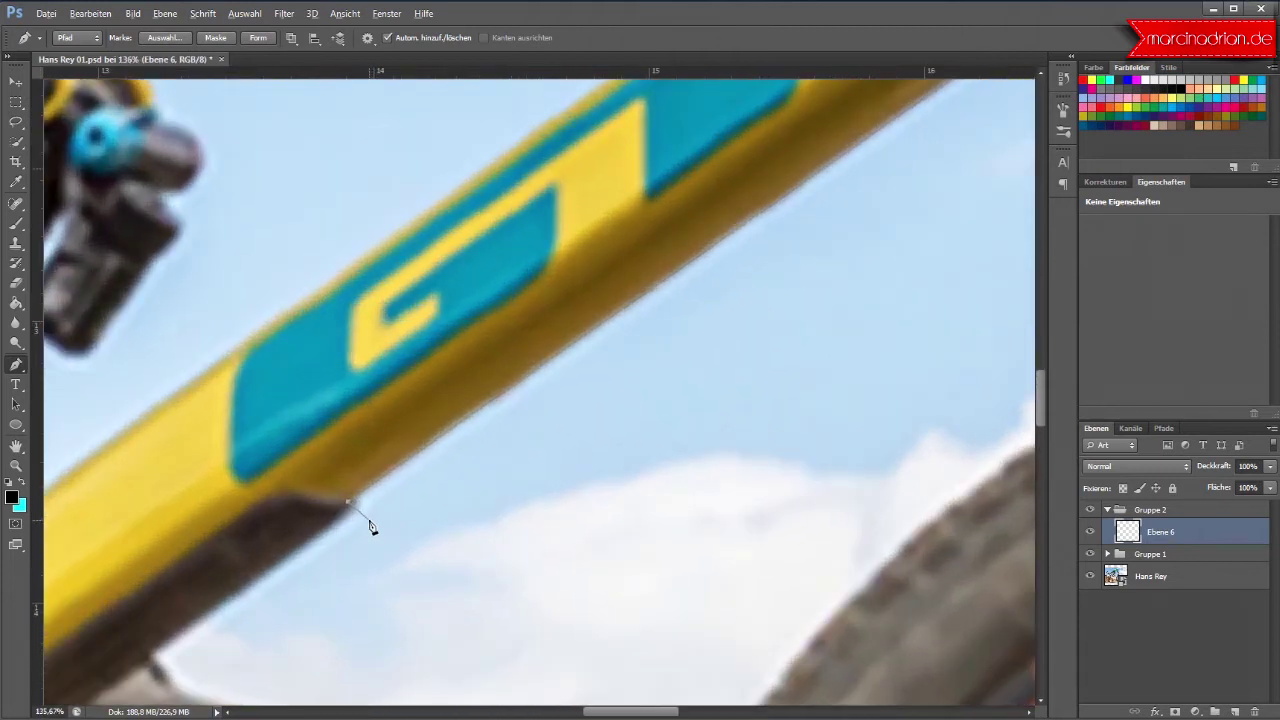
{"action": "left_click_drag", "start_coordinate": [341, 524], "coordinate": [307, 546]}
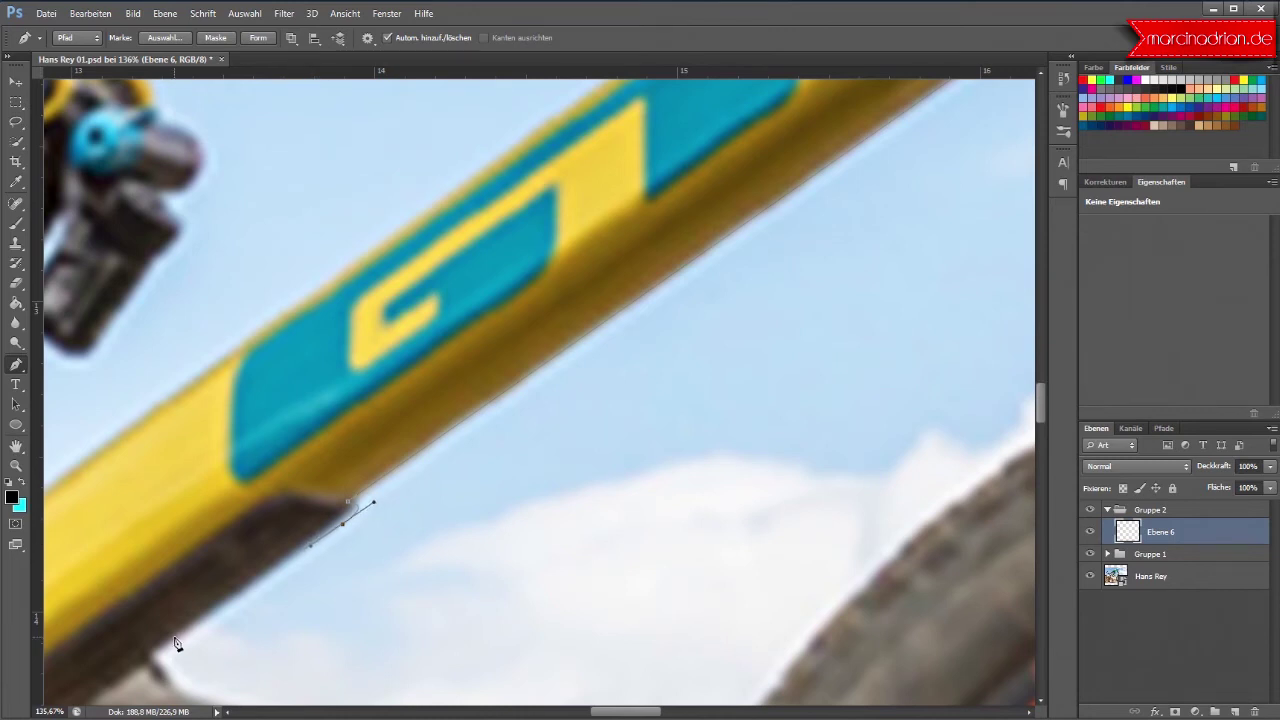
Step: Finish the frame's bottom edge and curve the path onto the shoe's top
{"action": "scroll", "coordinate": [175, 643], "scroll_direction": "down", "scroll_amount": 2}
{"action": "scroll", "coordinate": [170, 625], "scroll_direction": "up", "scroll_amount": 1}
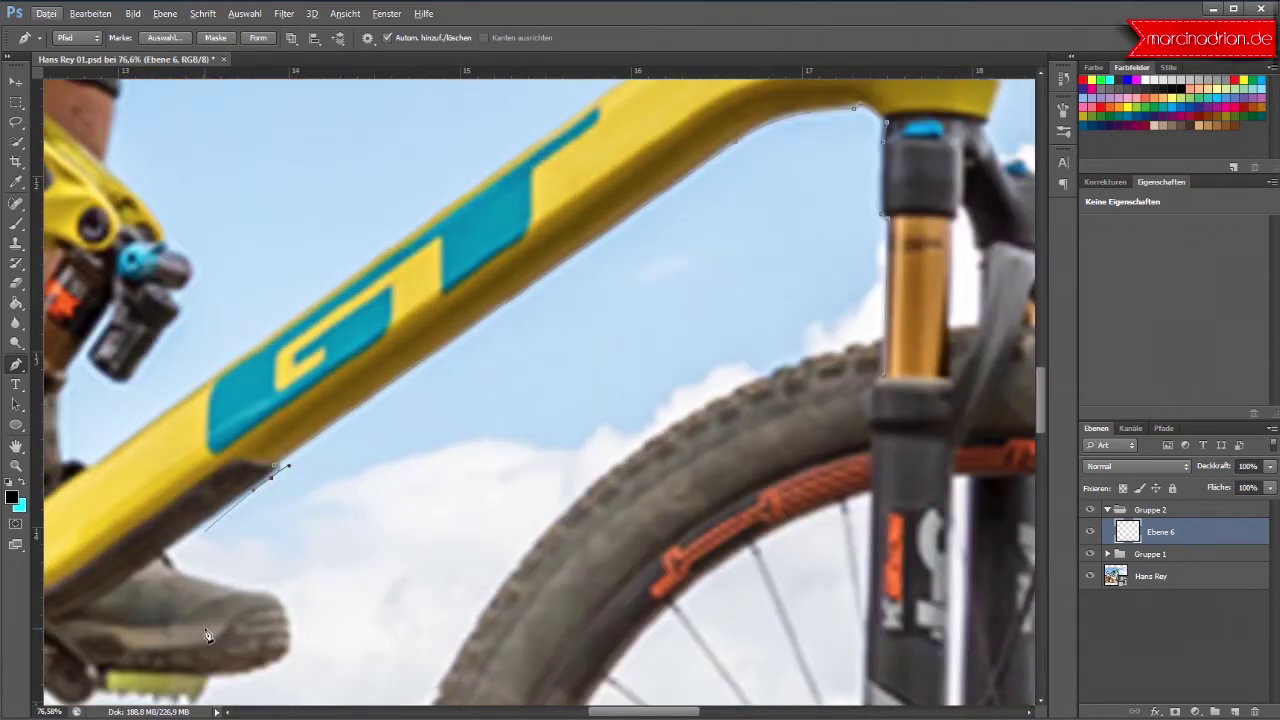
{"action": "scroll", "coordinate": [166, 613], "scroll_direction": "up", "scroll_amount": 1}
{"action": "scroll", "coordinate": [166, 613], "scroll_direction": "down", "scroll_amount": 1}
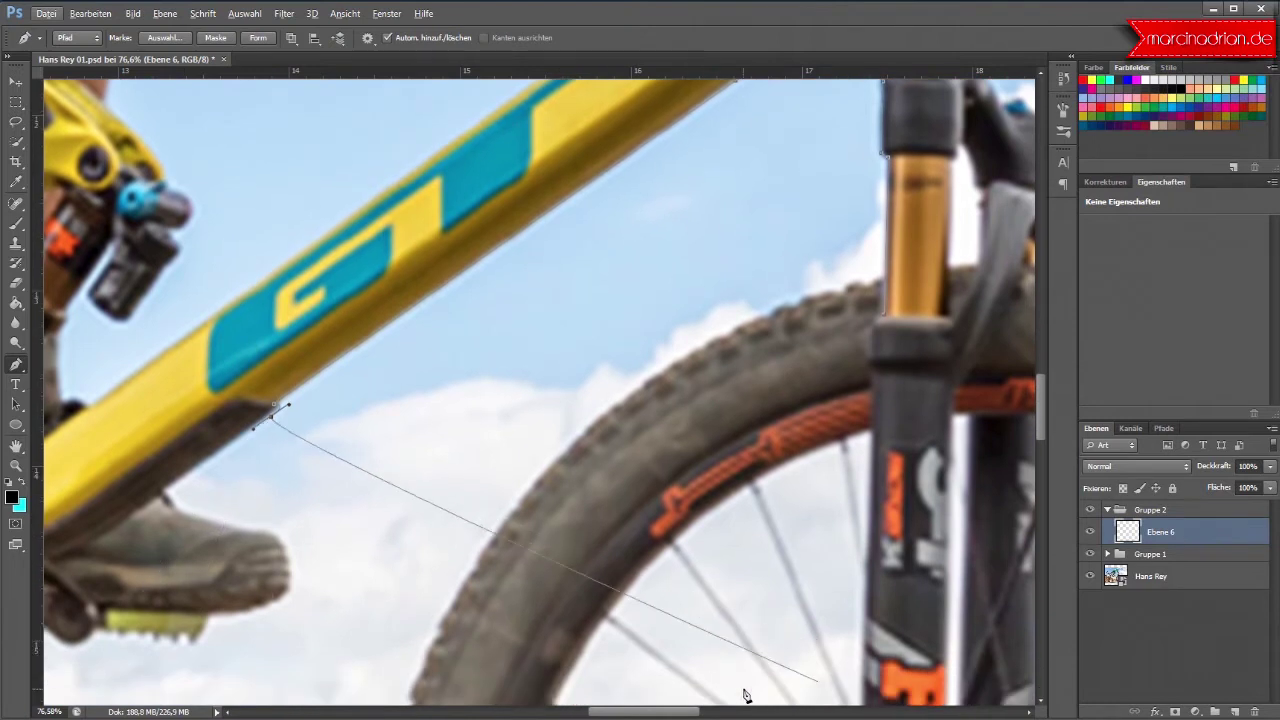
{"action": "left_click_drag", "start_coordinate": [693, 712], "coordinate": [655, 712]}
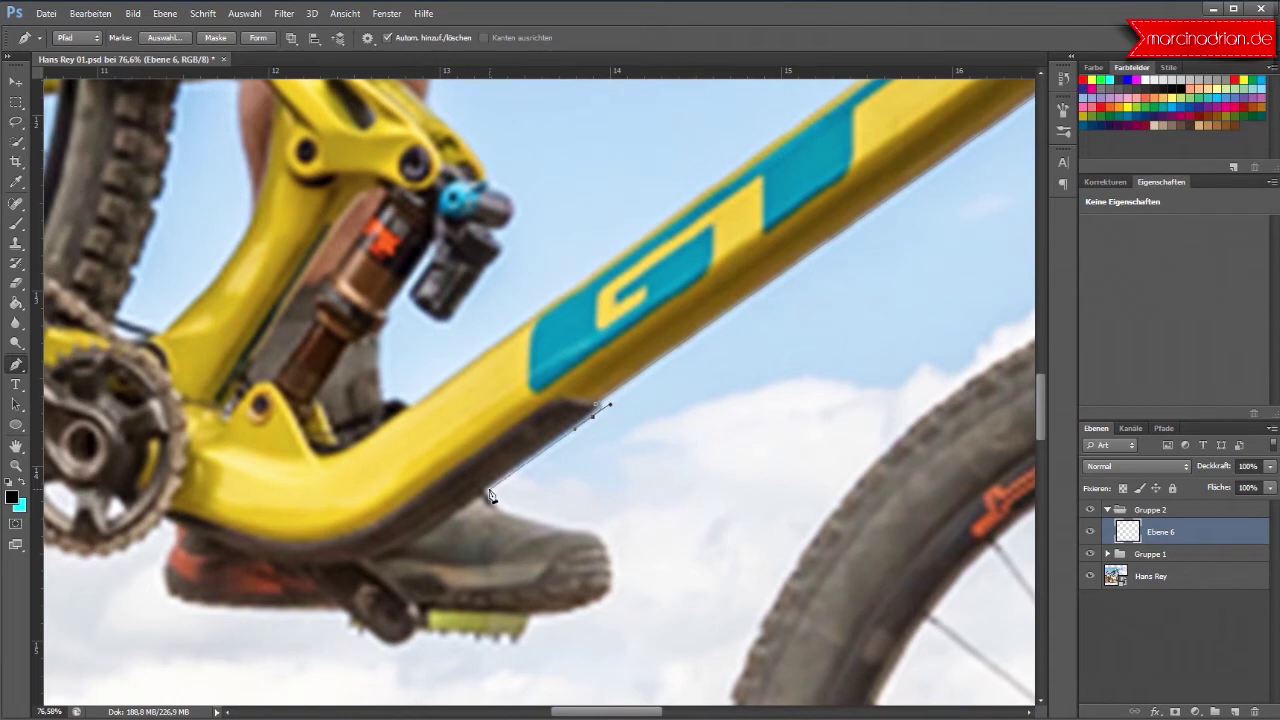
{"action": "left_click_drag", "start_coordinate": [487, 497], "coordinate": [502, 507]}
{"action": "left_click_drag", "start_coordinate": [575, 527], "coordinate": [614, 545]}
Step: Curve the outline around the shoe's toe, down its front and along the sole
{"action": "scroll", "coordinate": [612, 549], "scroll_direction": "up", "scroll_amount": 2}
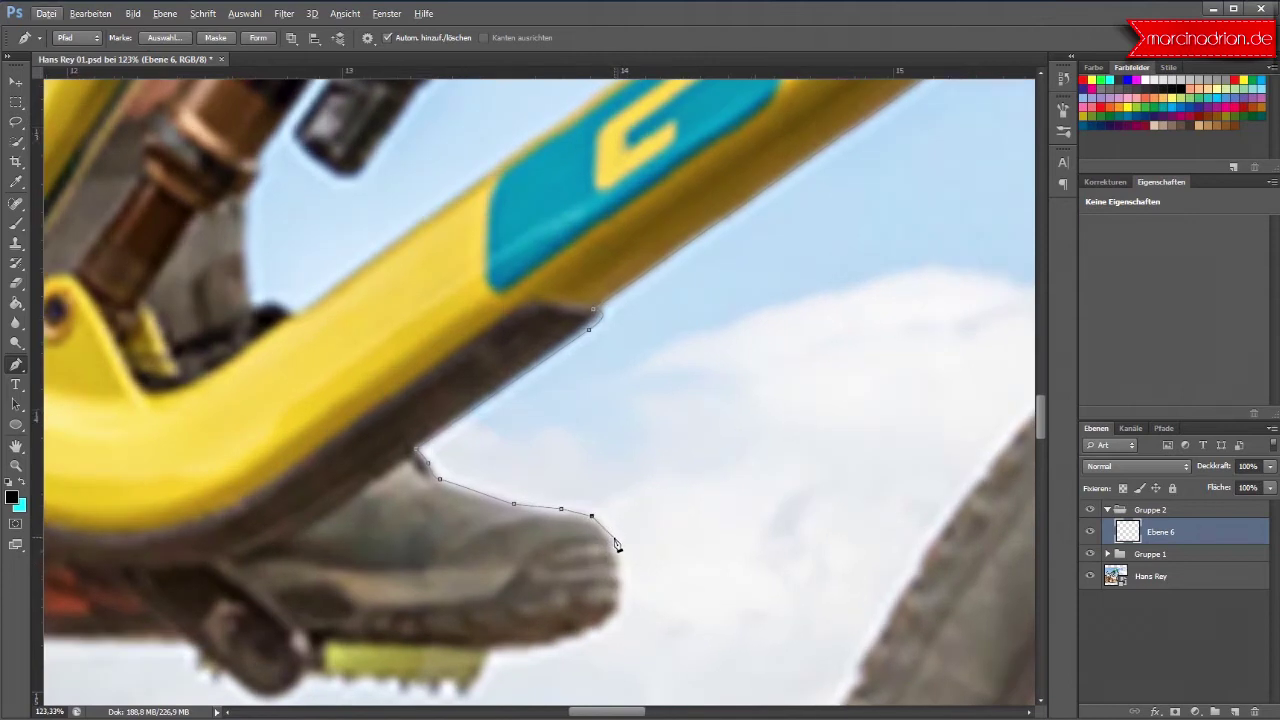
{"action": "left_click_drag", "start_coordinate": [606, 526], "coordinate": [616, 544]}
{"action": "left_click_drag", "start_coordinate": [620, 581], "coordinate": [620, 599]}
{"action": "left_click", "coordinate": [617, 605]}
{"action": "left_click", "coordinate": [555, 638]}
{"action": "left_click_drag", "start_coordinate": [547, 645], "coordinate": [540, 639]}
Step: Outline the sole down to the pedal's corner with anchors and a curved segment
{"action": "left_click", "coordinate": [486, 646]}
{"action": "scroll", "coordinate": [486, 640], "scroll_direction": "down", "scroll_amount": 3}
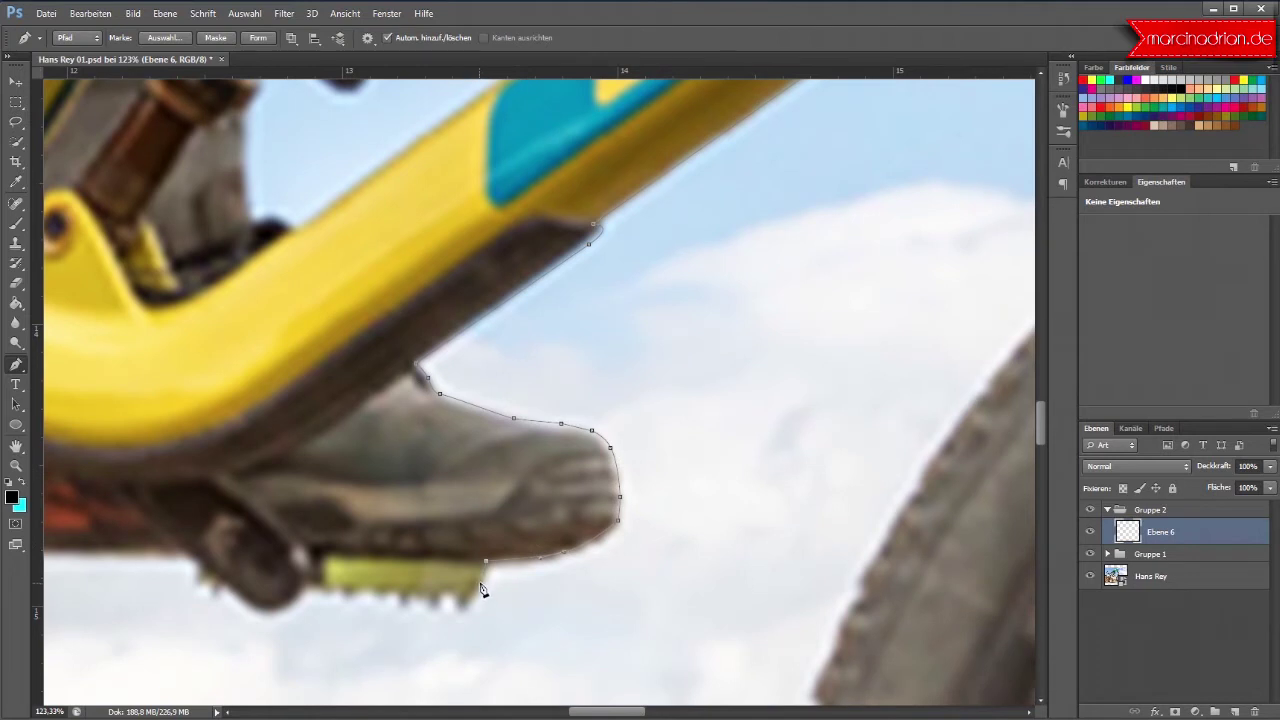
{"action": "left_click", "coordinate": [469, 601]}
{"action": "left_click", "coordinate": [457, 613]}
{"action": "left_click_drag", "start_coordinate": [449, 597], "coordinate": [442, 592]}
{"action": "left_click", "coordinate": [435, 607]}
{"action": "left_click", "coordinate": [422, 592]}
Step: Place anchors between the pedal pins leftward to the pedal's left edge
{"action": "left_click", "coordinate": [396, 587]}
{"action": "left_click", "coordinate": [381, 600]}
{"action": "left_click", "coordinate": [367, 588]}
{"action": "left_click", "coordinate": [337, 590]}
{"action": "left_click", "coordinate": [322, 596]}
{"action": "left_click", "coordinate": [306, 580]}
{"action": "scroll", "coordinate": [310, 588], "scroll_direction": "up", "scroll_amount": 2}
{"action": "scroll", "coordinate": [306, 582], "scroll_direction": "up", "scroll_amount": 2}
Step: Delete the whole path with Pfad löschen, then restore it with Bearbeiten > Rückgängig
{"action": "scroll", "coordinate": [306, 582], "scroll_direction": "up", "scroll_amount": 2}
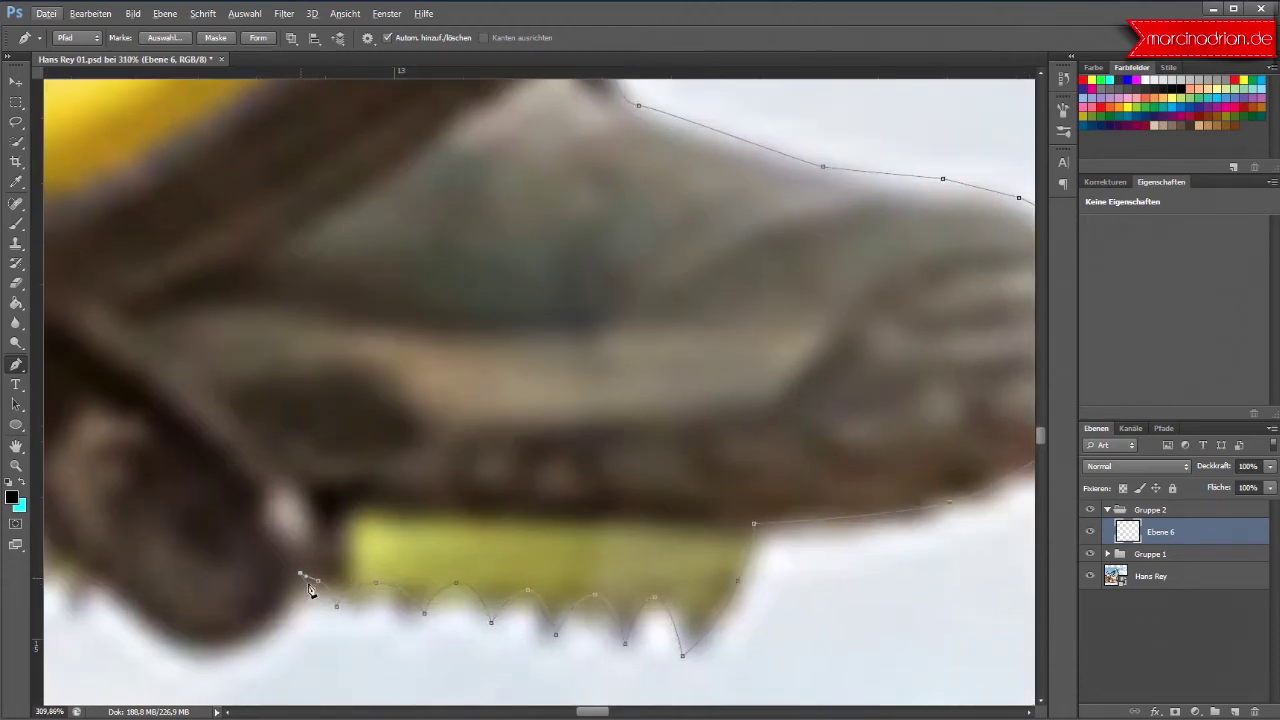
{"action": "right_click", "coordinate": [298, 578]}
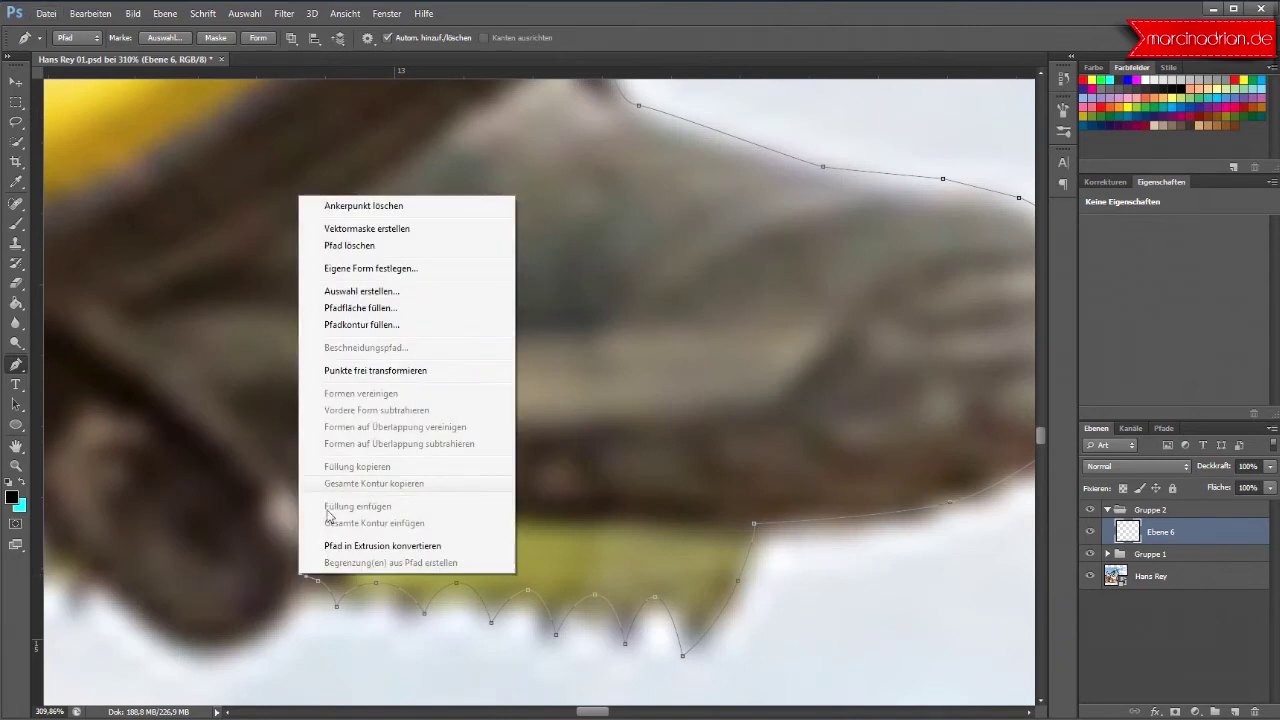
{"action": "left_click", "coordinate": [349, 246]}
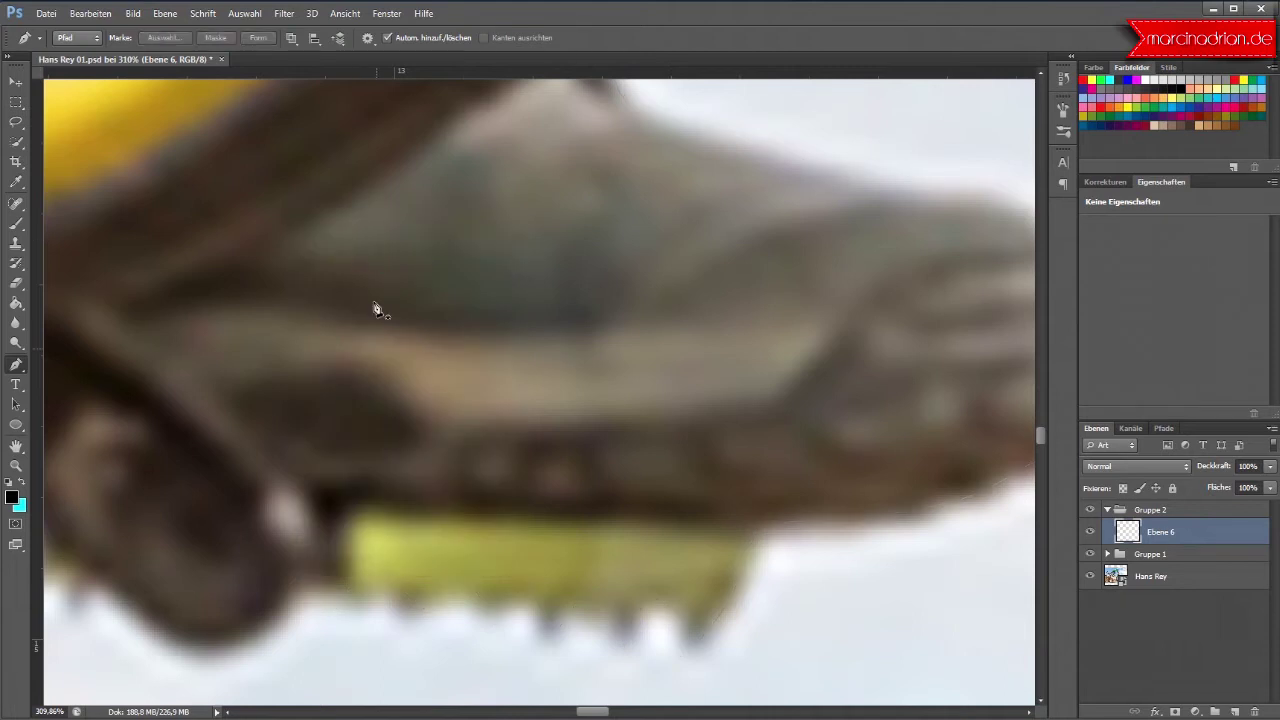
{"action": "left_click", "coordinate": [100, 13]}
{"action": "left_click", "coordinate": [115, 25]}
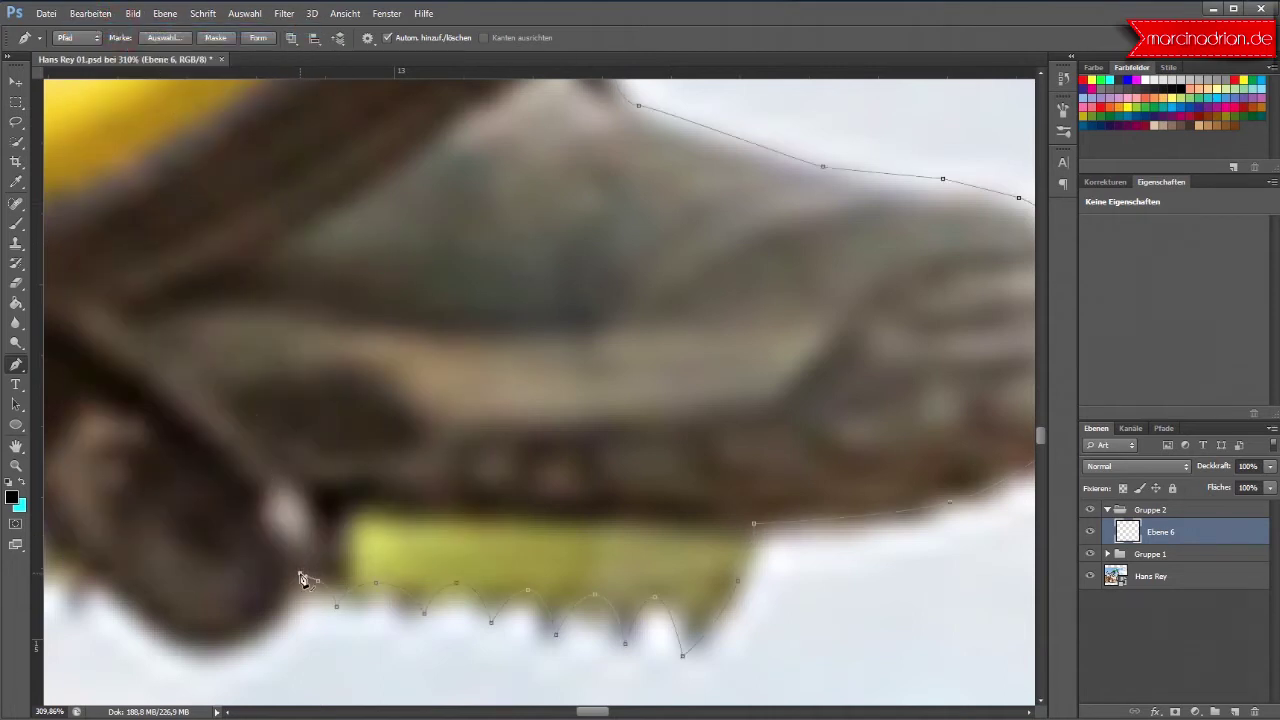
Step: Remove only the last anchor near the crank arm with Ankerpunkt löschen
{"action": "right_click", "coordinate": [301, 573]}
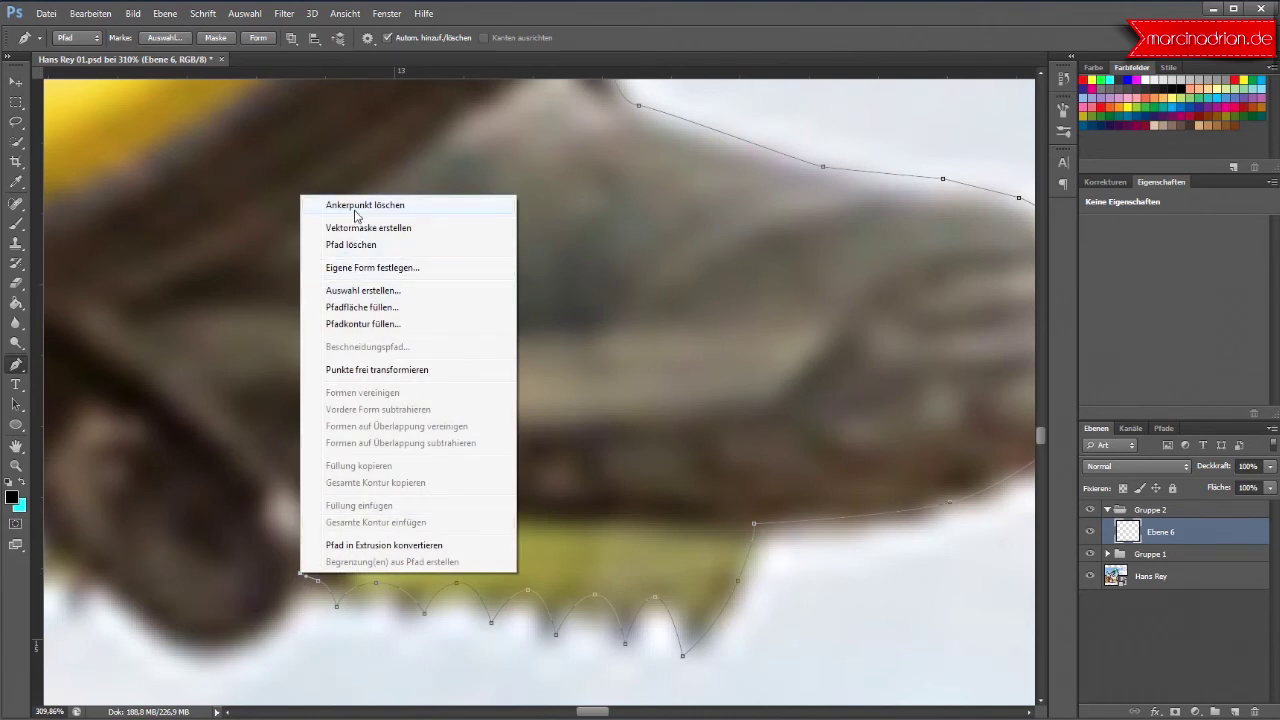
{"action": "left_click", "coordinate": [355, 205]}
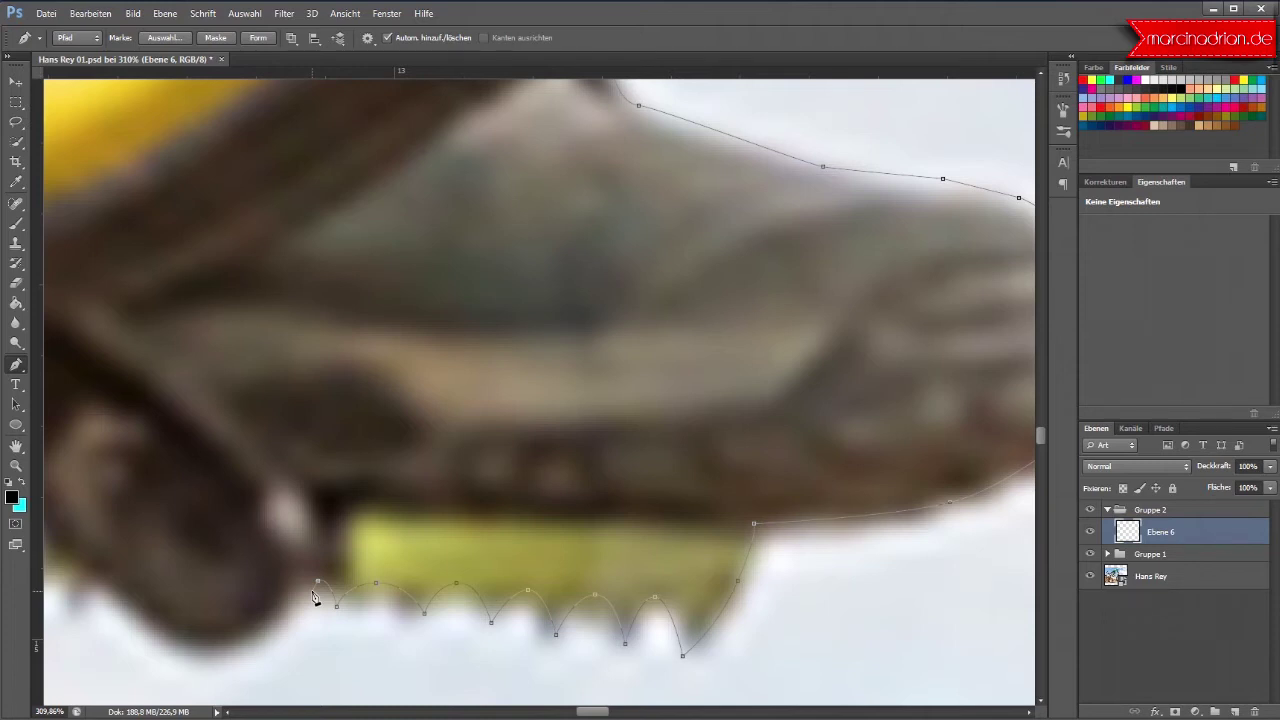
{"action": "scroll", "coordinate": [313, 597], "scroll_direction": "down", "scroll_amount": 1}
{"action": "scroll", "coordinate": [313, 597], "scroll_direction": "down", "scroll_amount": 1}
Step: Continue the path along the shoe's underside, ending in a sharp corner
{"action": "scroll", "coordinate": [310, 600], "scroll_direction": "down", "scroll_amount": 1}
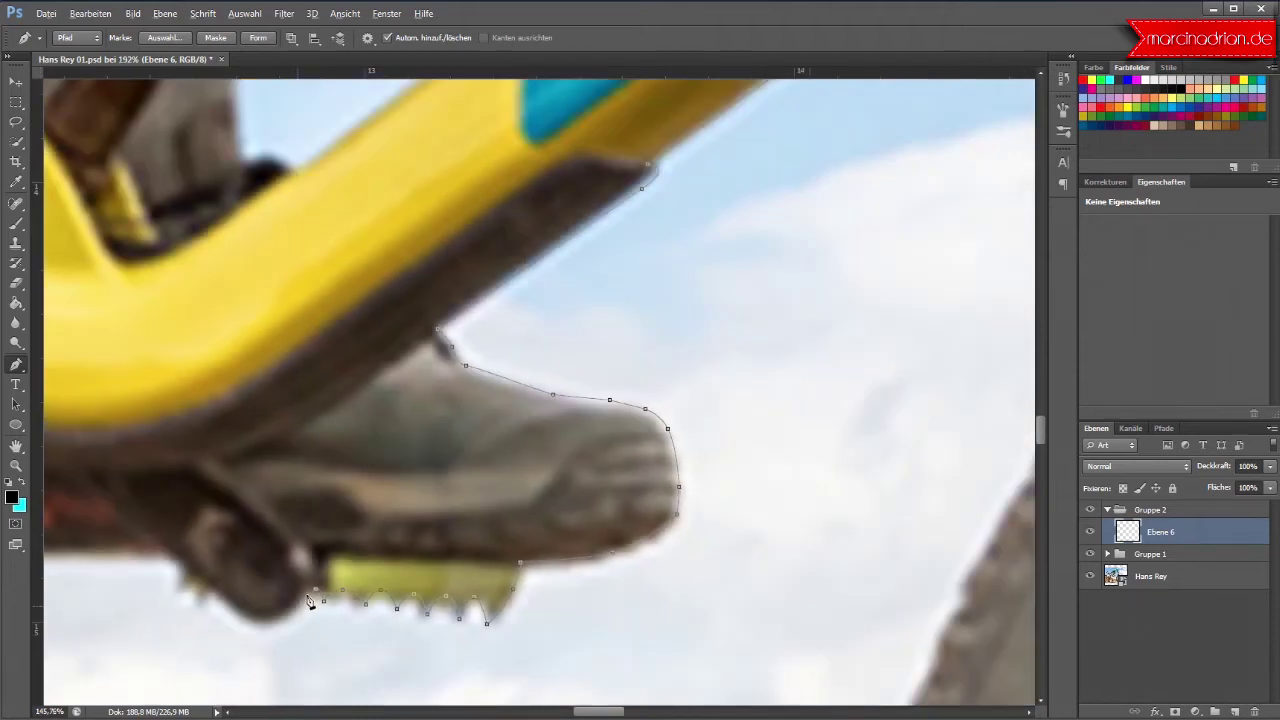
{"action": "left_click", "coordinate": [262, 626]}
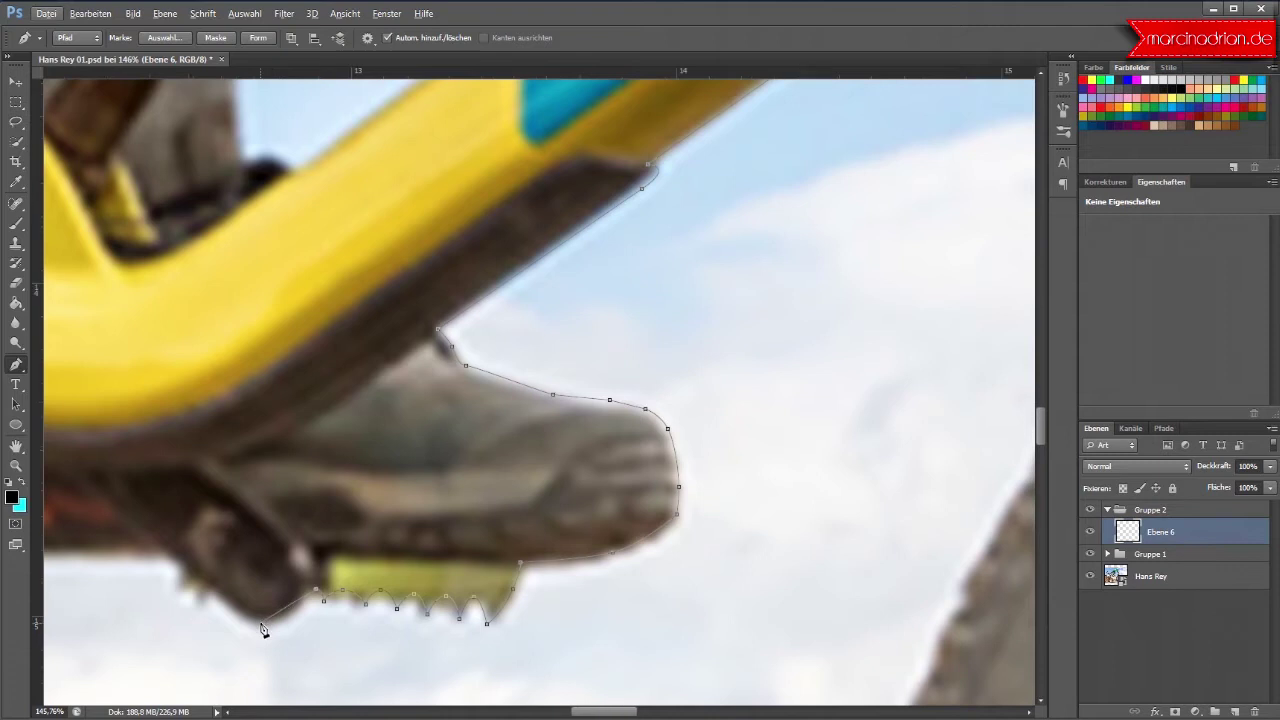
{"action": "left_click_drag", "start_coordinate": [259, 628], "coordinate": [225, 617]}
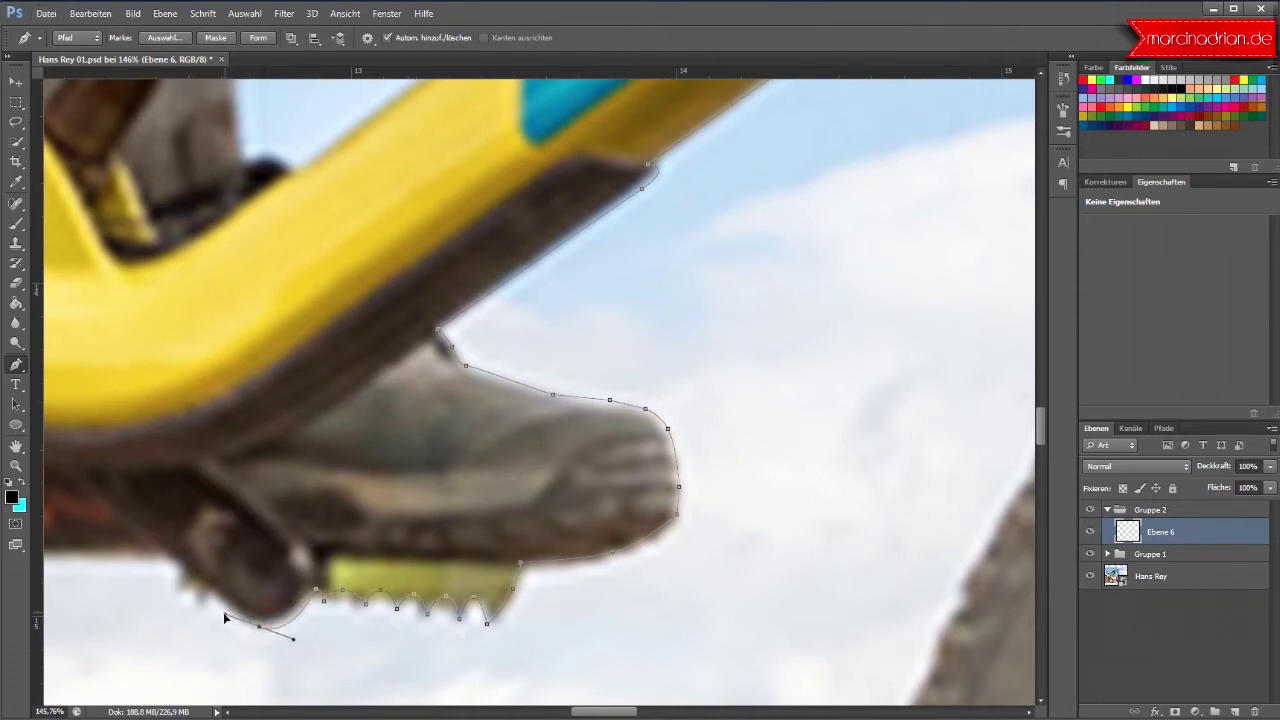
{"action": "left_click", "coordinate": [157, 557]}
{"action": "scroll", "coordinate": [360, 654], "scroll_direction": "down", "scroll_amount": 2}
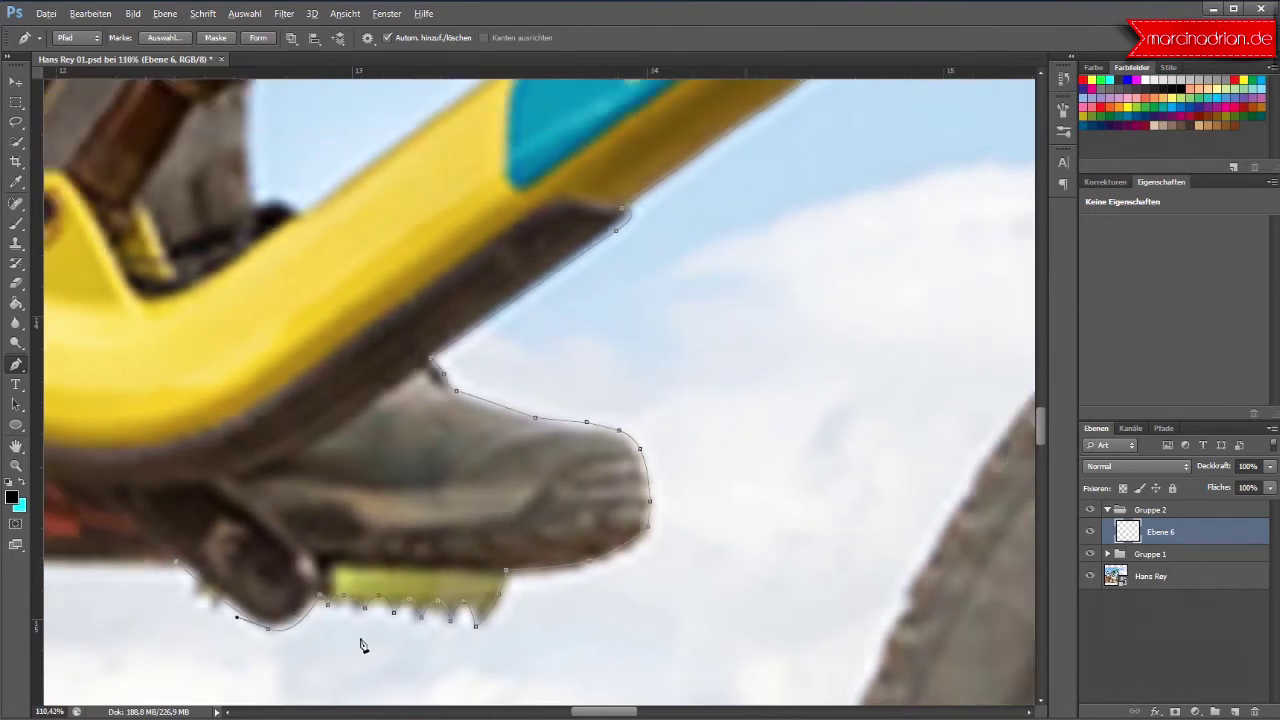
{"action": "scroll", "coordinate": [360, 646], "scroll_direction": "down", "scroll_amount": 3}
{"action": "left_click_drag", "start_coordinate": [657, 712], "coordinate": [603, 712]}
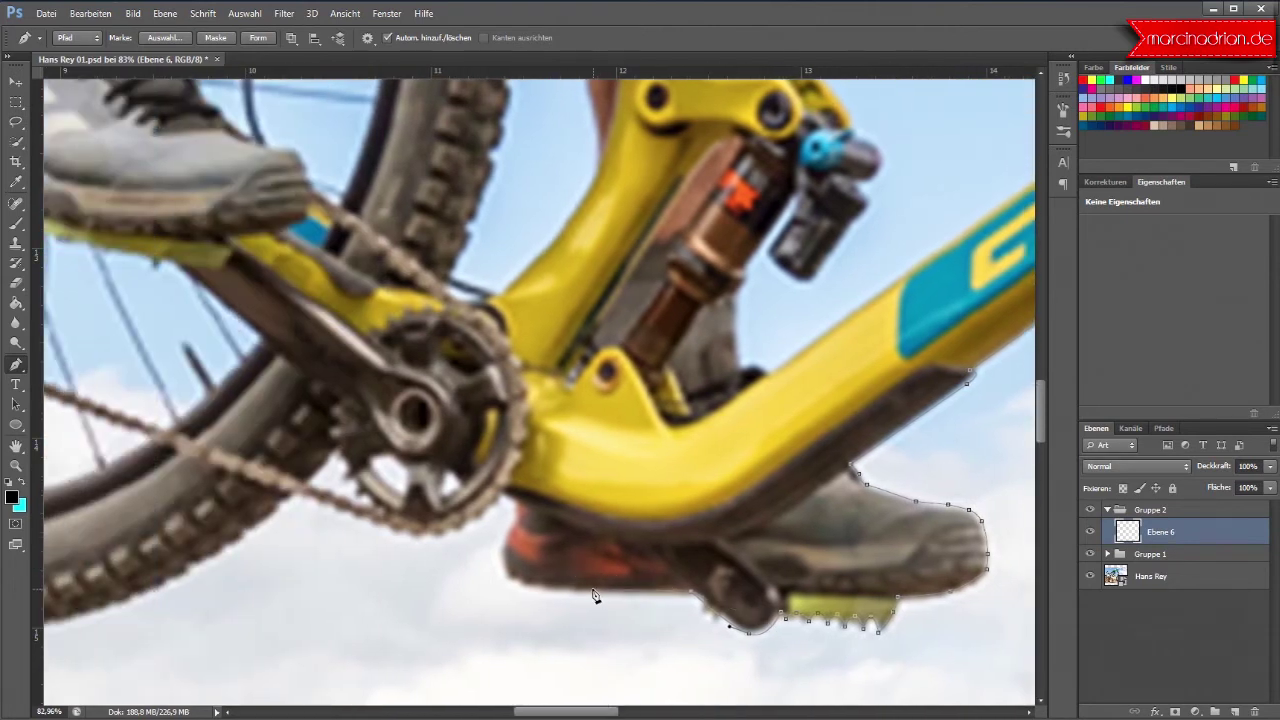
Step: Trace up the shoe's heel to where the shoe meets the crank
{"action": "left_click", "coordinate": [543, 590]}
{"action": "scroll", "coordinate": [504, 578], "scroll_direction": "up", "scroll_amount": 2}
{"action": "scroll", "coordinate": [500, 560], "scroll_direction": "up", "scroll_amount": 1}
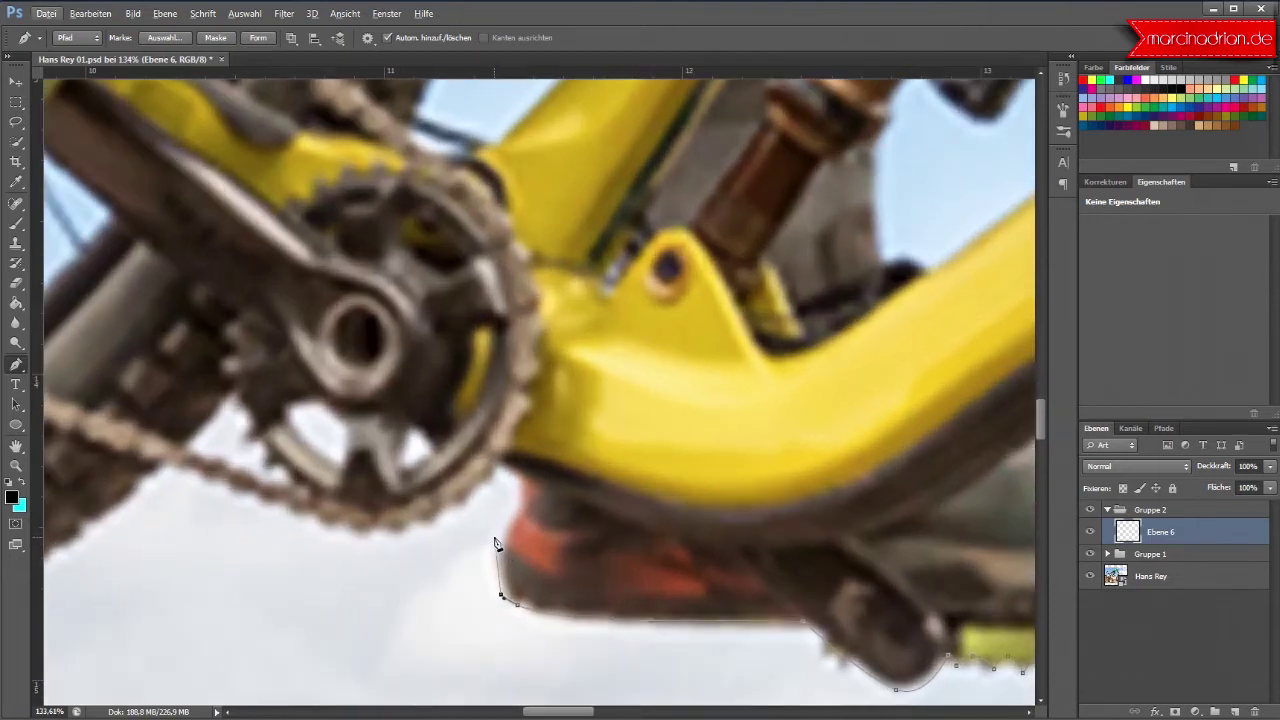
{"action": "left_click_drag", "start_coordinate": [499, 537], "coordinate": [527, 485]}
{"action": "left_click", "coordinate": [522, 481]}
{"action": "key", "text": "alt"}
{"action": "left_click", "coordinate": [504, 464]}
Step: Curve the path along the chainring's edge and the chain to its far end
{"action": "left_click_drag", "start_coordinate": [431, 523], "coordinate": [401, 537]}
{"action": "left_click_drag", "start_coordinate": [329, 530], "coordinate": [295, 522]}
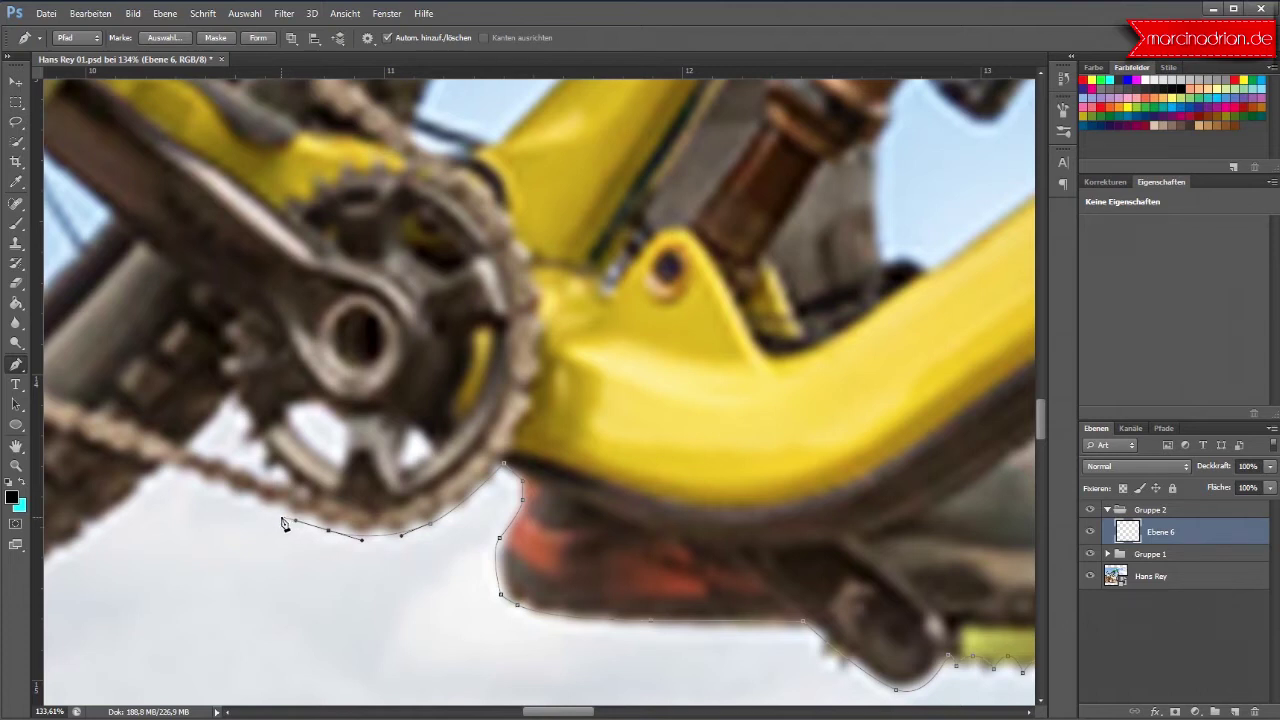
{"action": "scroll", "coordinate": [290, 522], "scroll_direction": "down", "scroll_amount": 3}
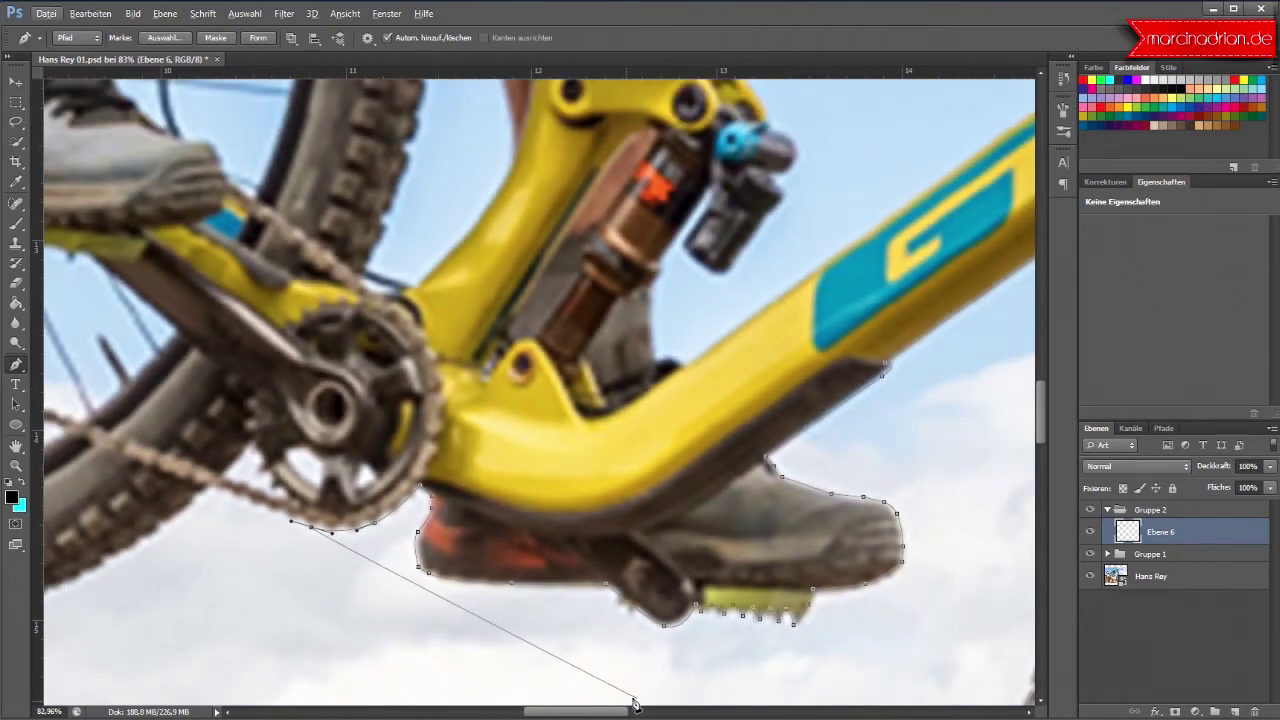
{"action": "left_click_drag", "start_coordinate": [622, 712], "coordinate": [571, 714]}
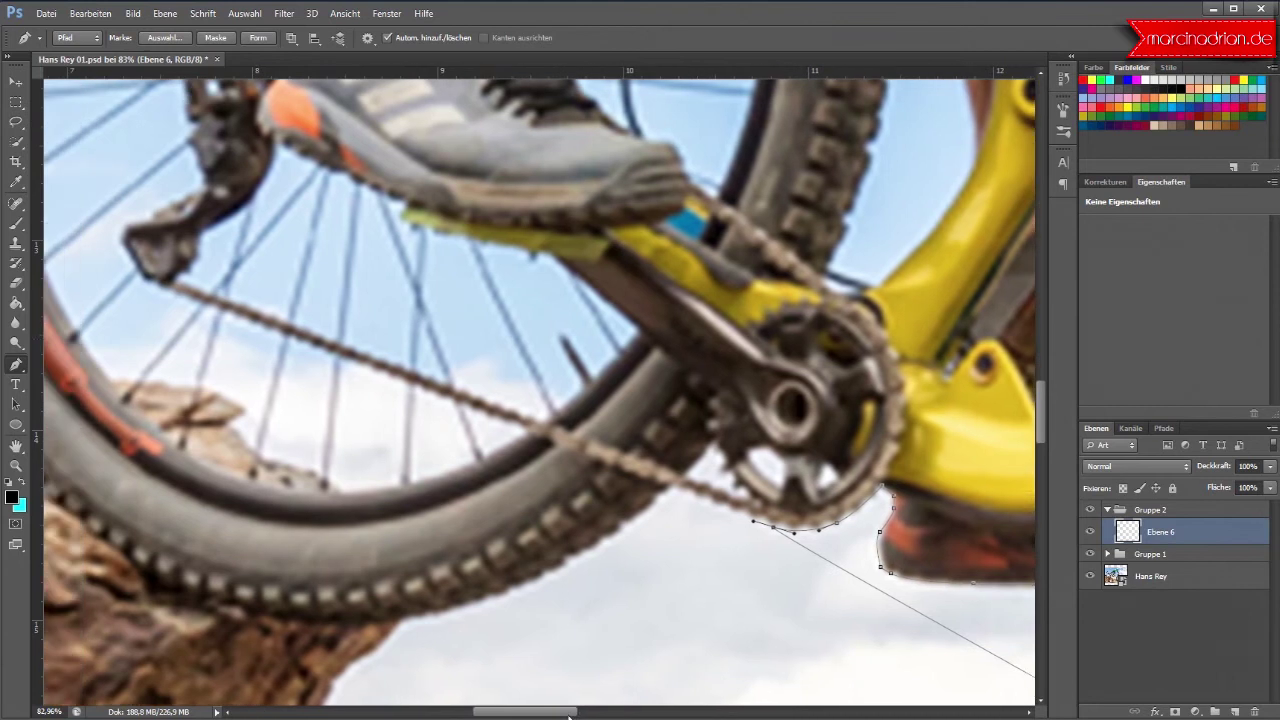
{"action": "left_click", "coordinate": [145, 289]}
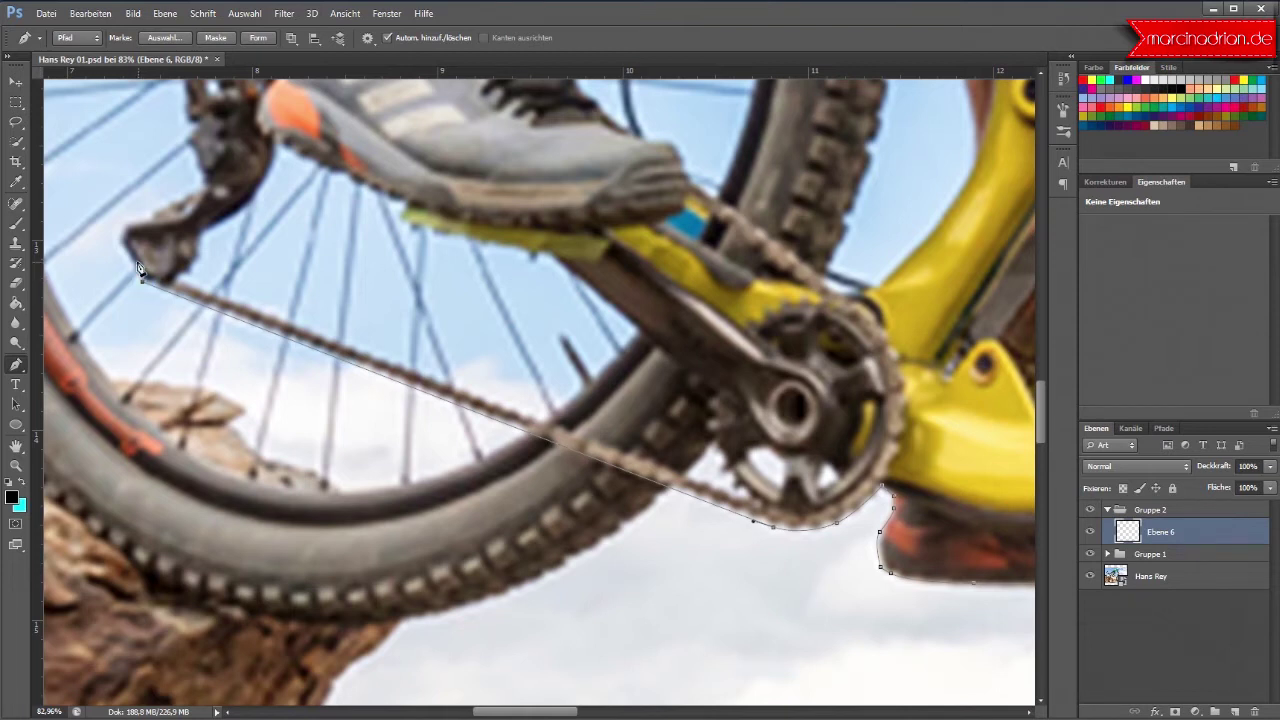
{"action": "scroll", "coordinate": [137, 277], "scroll_direction": "up", "scroll_amount": 2}
{"action": "scroll", "coordinate": [125, 263], "scroll_direction": "up", "scroll_amount": 1}
Step: Place anchors from the rear derailleur's bottom corner up its outer edge
{"action": "key", "text": "alt"}
{"action": "left_click", "coordinate": [114, 255]}
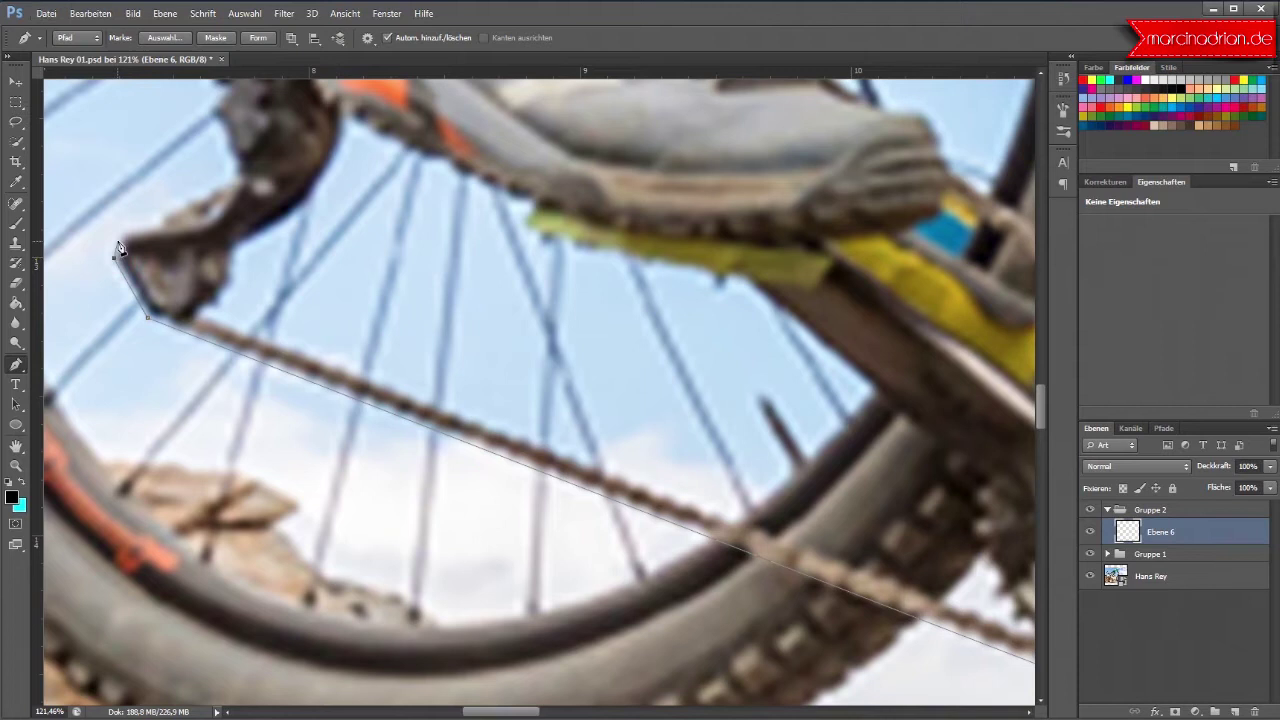
{"action": "left_click", "coordinate": [121, 232]}
{"action": "left_click", "coordinate": [159, 226]}
{"action": "left_click_drag", "start_coordinate": [175, 206], "coordinate": [183, 205]}
{"action": "left_click", "coordinate": [238, 183]}
{"action": "scroll", "coordinate": [238, 183], "scroll_direction": "up", "scroll_amount": 5}
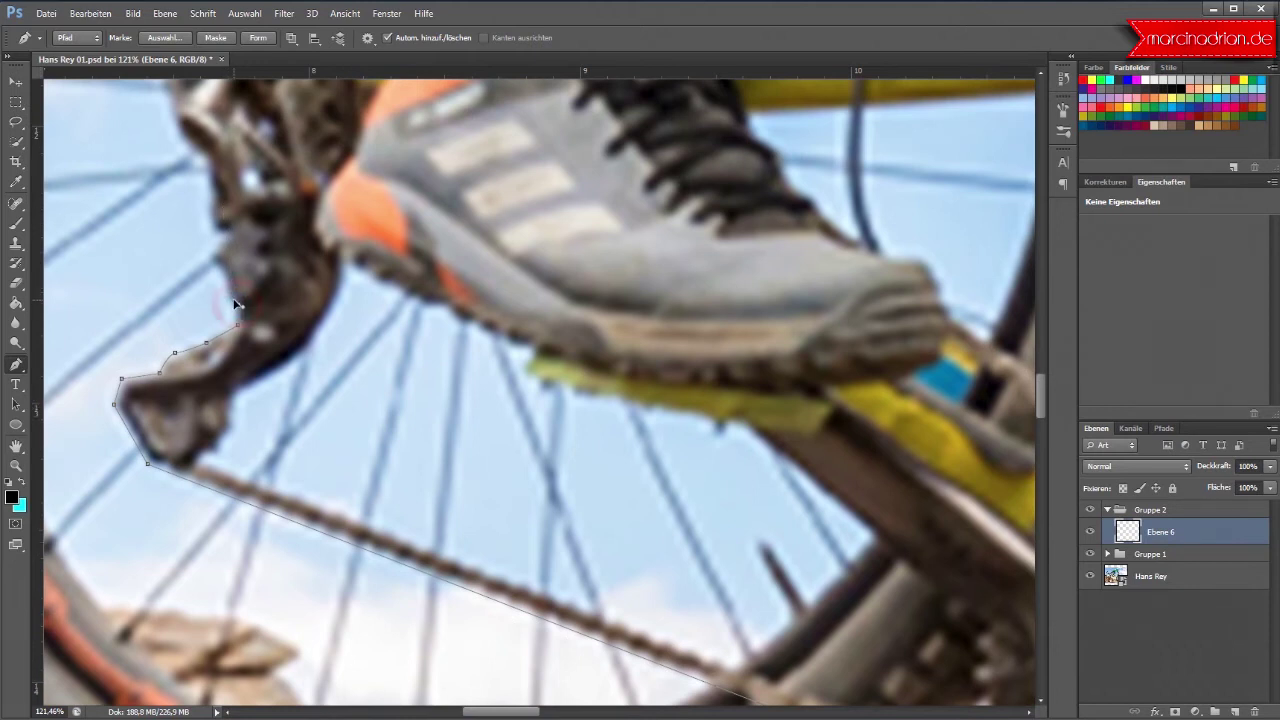
Step: Carry the path further up the derailleur's side and curve it over its top
{"action": "left_click_drag", "start_coordinate": [224, 296], "coordinate": [226, 241]}
{"action": "left_click", "coordinate": [210, 230]}
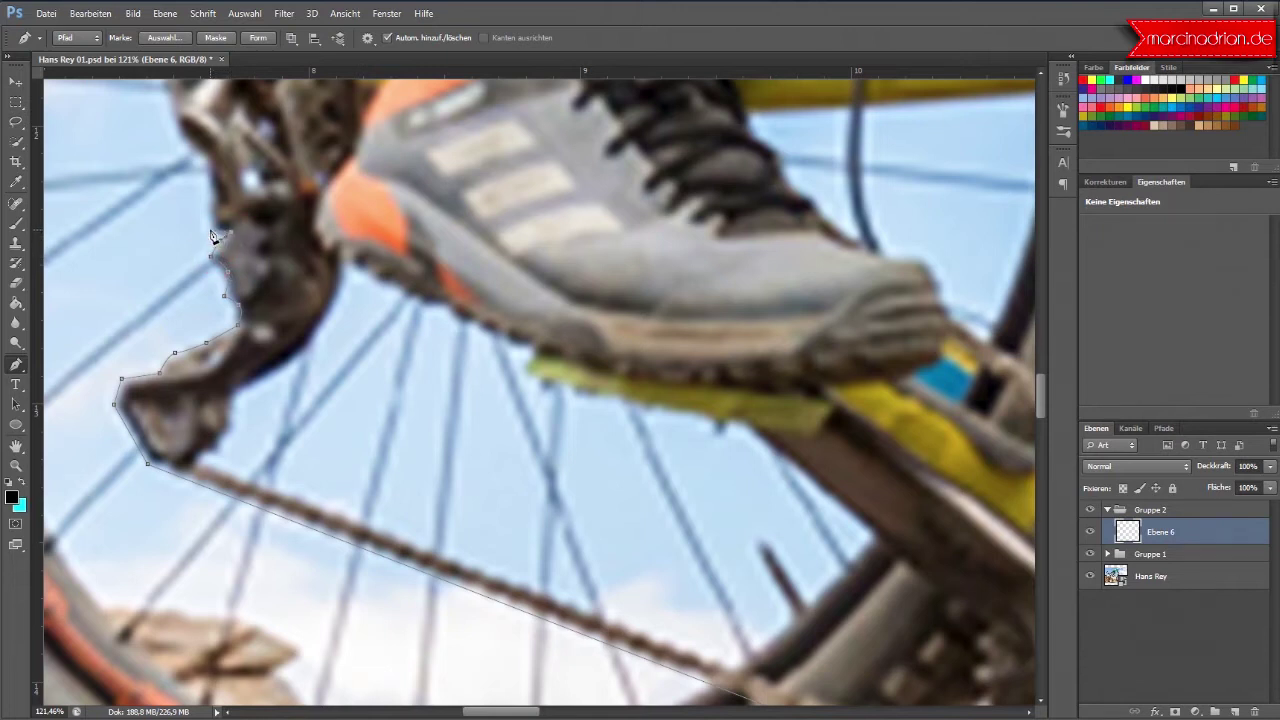
{"action": "left_click", "coordinate": [208, 171]}
{"action": "left_click", "coordinate": [206, 159]}
{"action": "scroll", "coordinate": [200, 300], "scroll_direction": "up", "scroll_amount": 1}
{"action": "scroll", "coordinate": [200, 315], "scroll_direction": "up", "scroll_amount": 1}
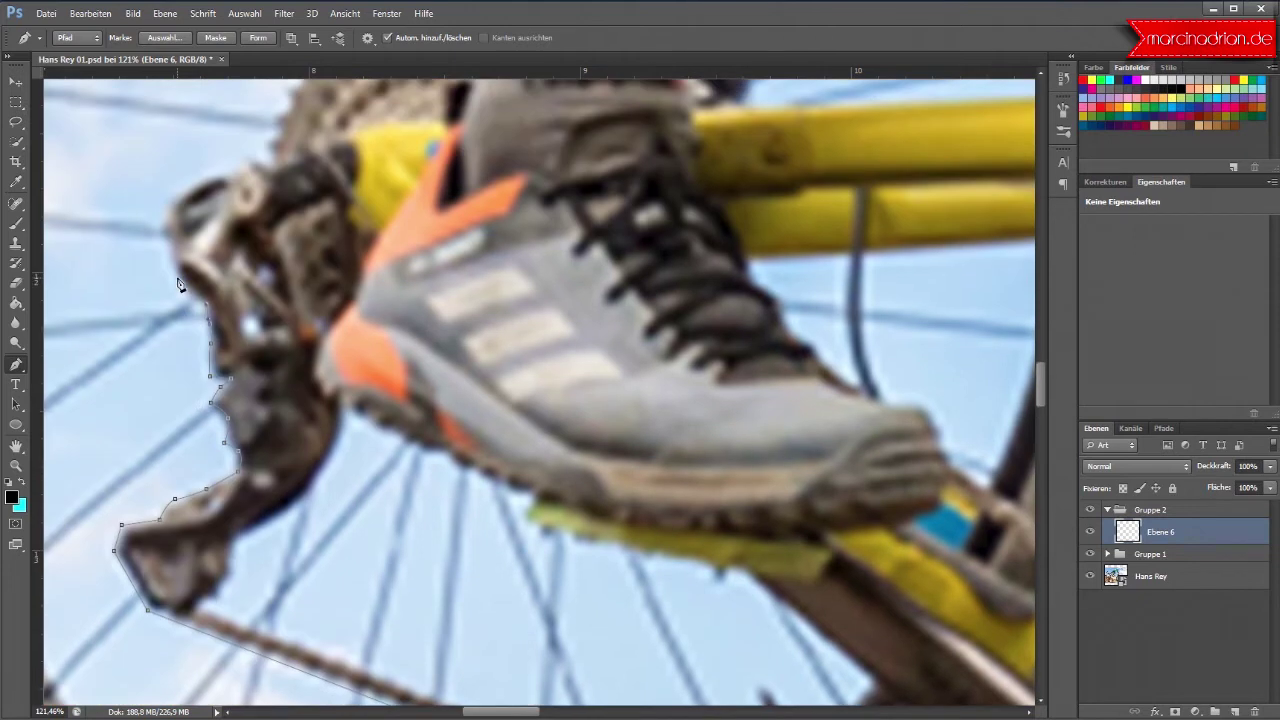
{"action": "left_click", "coordinate": [162, 258]}
{"action": "left_click_drag", "start_coordinate": [160, 208], "coordinate": [170, 203]}
{"action": "left_click_drag", "start_coordinate": [205, 178], "coordinate": [226, 182]}
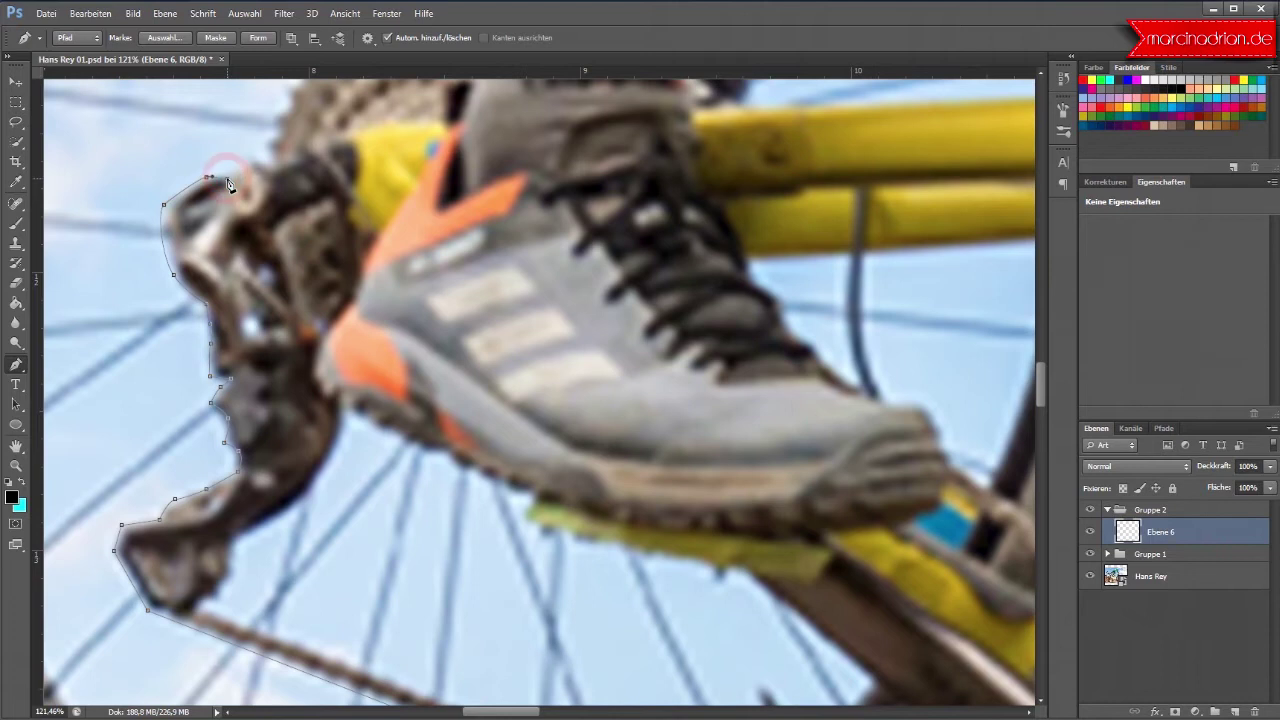
{"action": "scroll", "coordinate": [230, 185], "scroll_direction": "up", "scroll_amount": 3}
Step: Shorten the last handle and add smooth anchors over the sprockets' top edge
{"action": "mouse_move", "coordinate": [250, 247]}
{"action": "left_mouse_down"}
{"action": "mouse_move", "coordinate": [249, 300]}
{"action": "mouse_move", "coordinate": [262, 295]}
{"action": "left_mouse_up"}
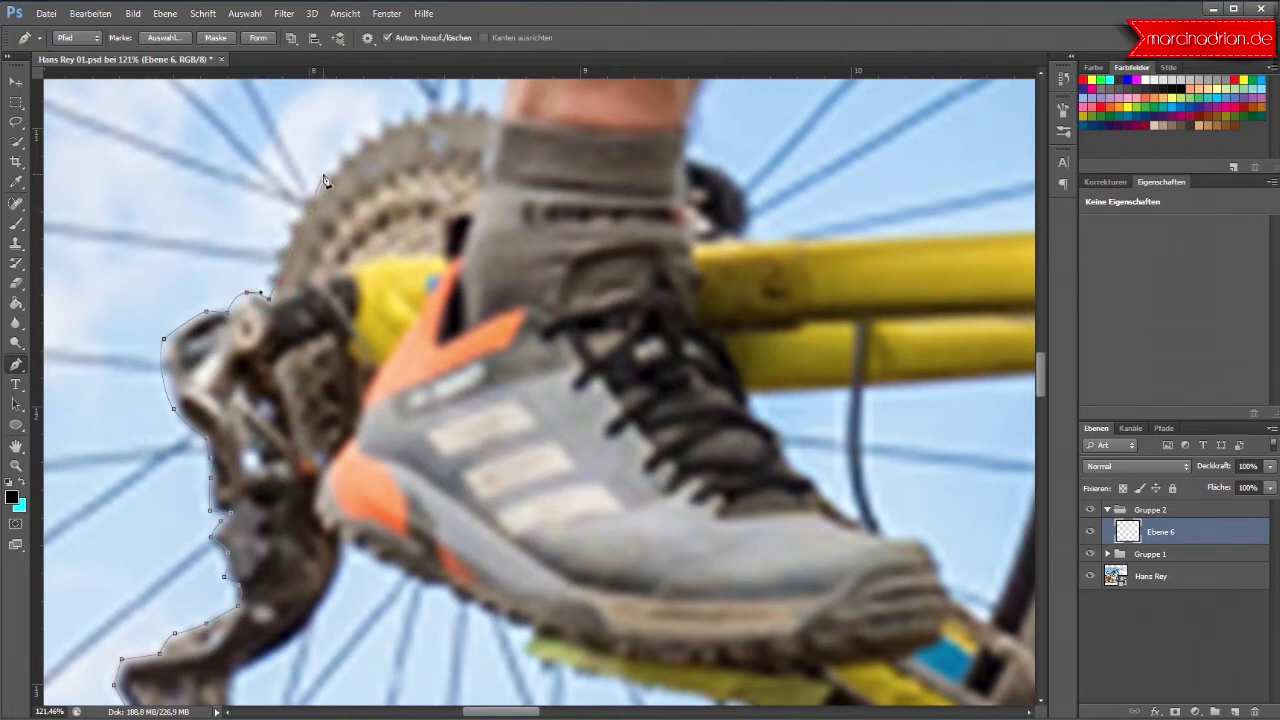
{"action": "left_click_drag", "start_coordinate": [323, 171], "coordinate": [379, 127]}
{"action": "mouse_move", "coordinate": [323, 173]}
{"action": "left_mouse_down"}
{"action": "mouse_move", "coordinate": [334, 153]}
{"action": "mouse_move", "coordinate": [318, 170]}
{"action": "left_mouse_up"}
{"action": "left_click", "coordinate": [421, 105]}
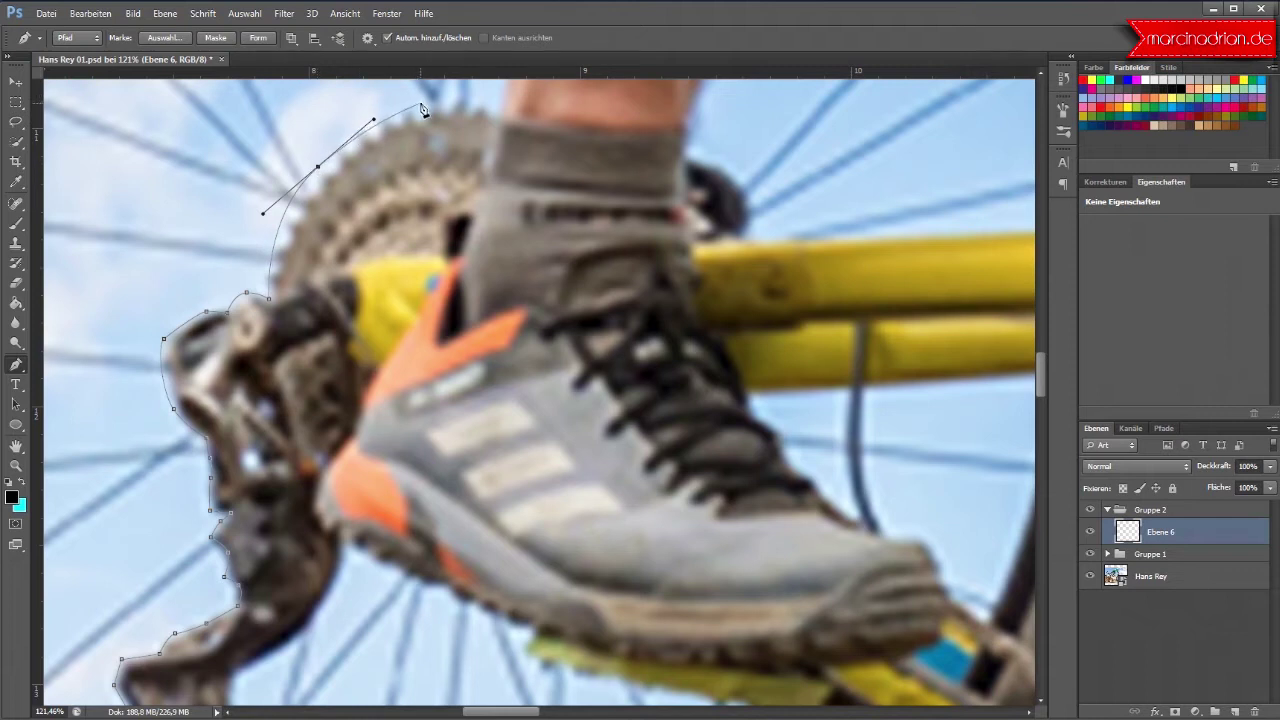
{"action": "left_click_drag", "start_coordinate": [422, 106], "coordinate": [430, 104]}
{"action": "mouse_move", "coordinate": [440, 103]}
{"action": "left_mouse_down"}
{"action": "mouse_move", "coordinate": [497, 113]}
{"action": "mouse_move", "coordinate": [440, 106]}
{"action": "mouse_move", "coordinate": [455, 100]}
{"action": "left_mouse_up"}
Step: Anchor where the sprockets meet the sock and reshape the curve to fit
{"action": "left_click", "coordinate": [499, 109]}
{"action": "left_click_drag", "start_coordinate": [317, 152], "coordinate": [371, 104]}
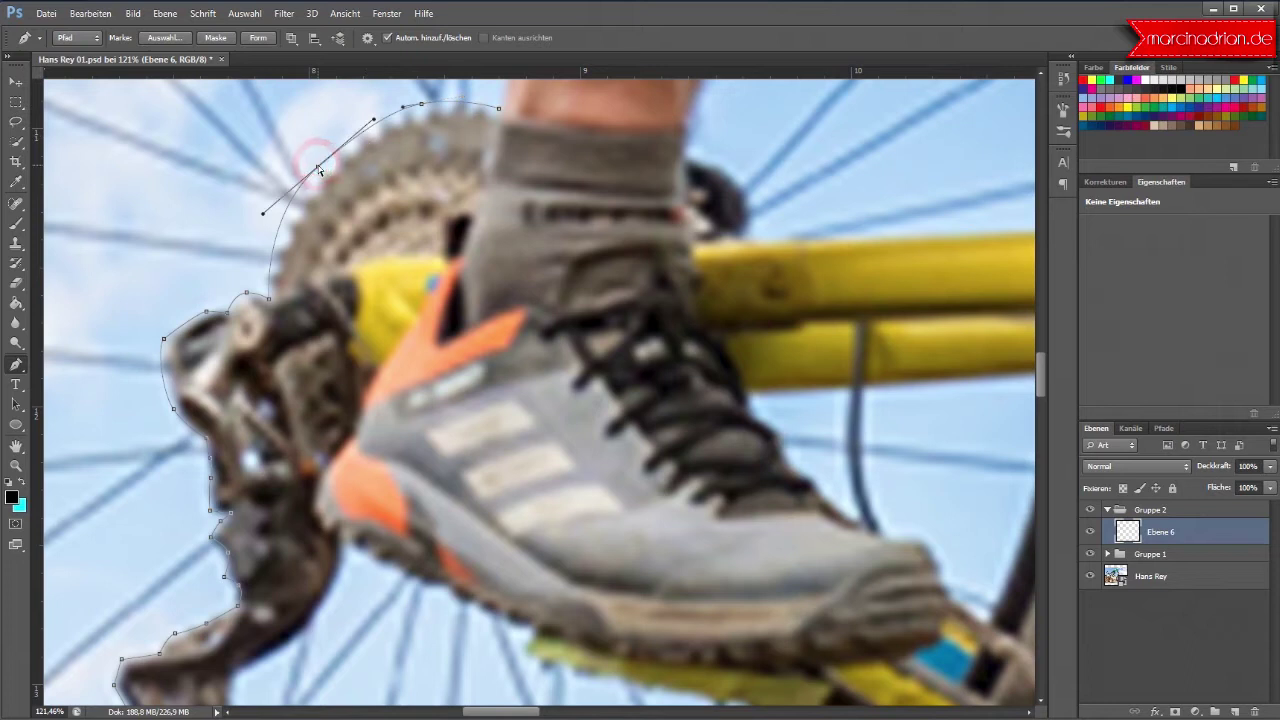
{"action": "left_click_drag", "start_coordinate": [317, 152], "coordinate": [325, 159]}
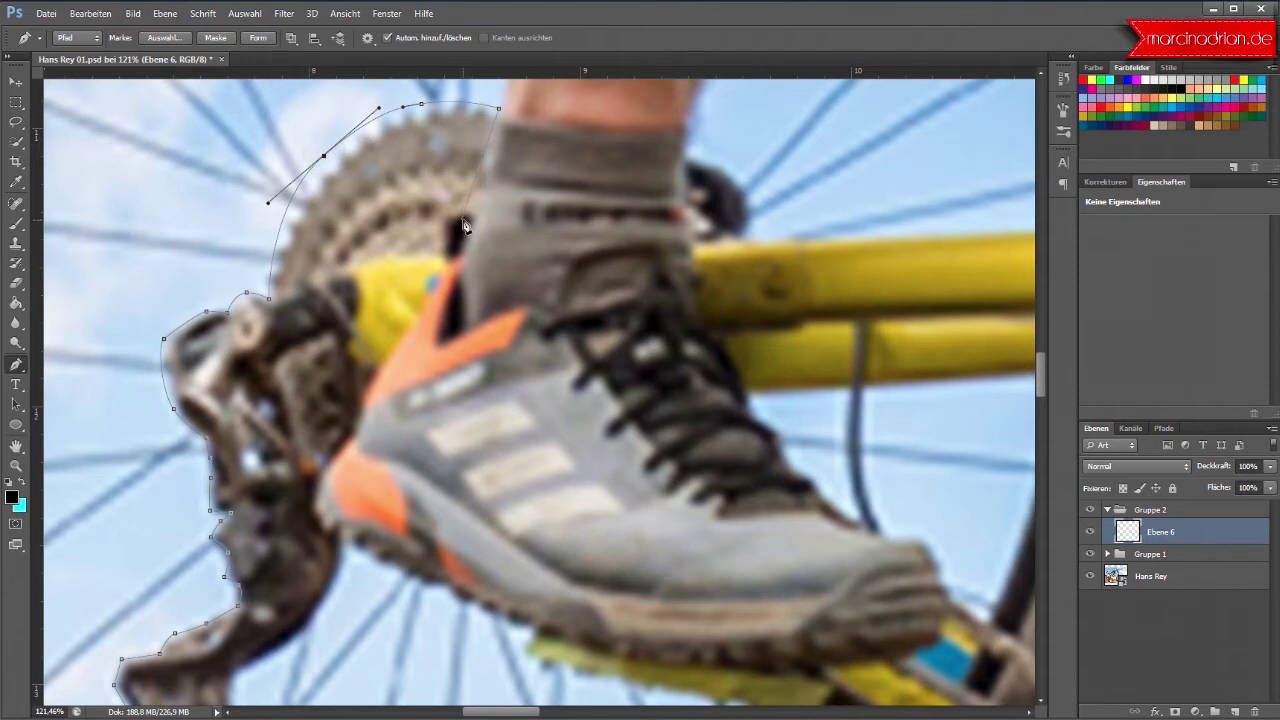
{"action": "scroll", "coordinate": [463, 228], "scroll_direction": "up", "scroll_amount": 3}
{"action": "scroll", "coordinate": [463, 228], "scroll_direction": "up", "scroll_amount": 3}
{"action": "scroll", "coordinate": [460, 230], "scroll_direction": "up", "scroll_amount": 3}
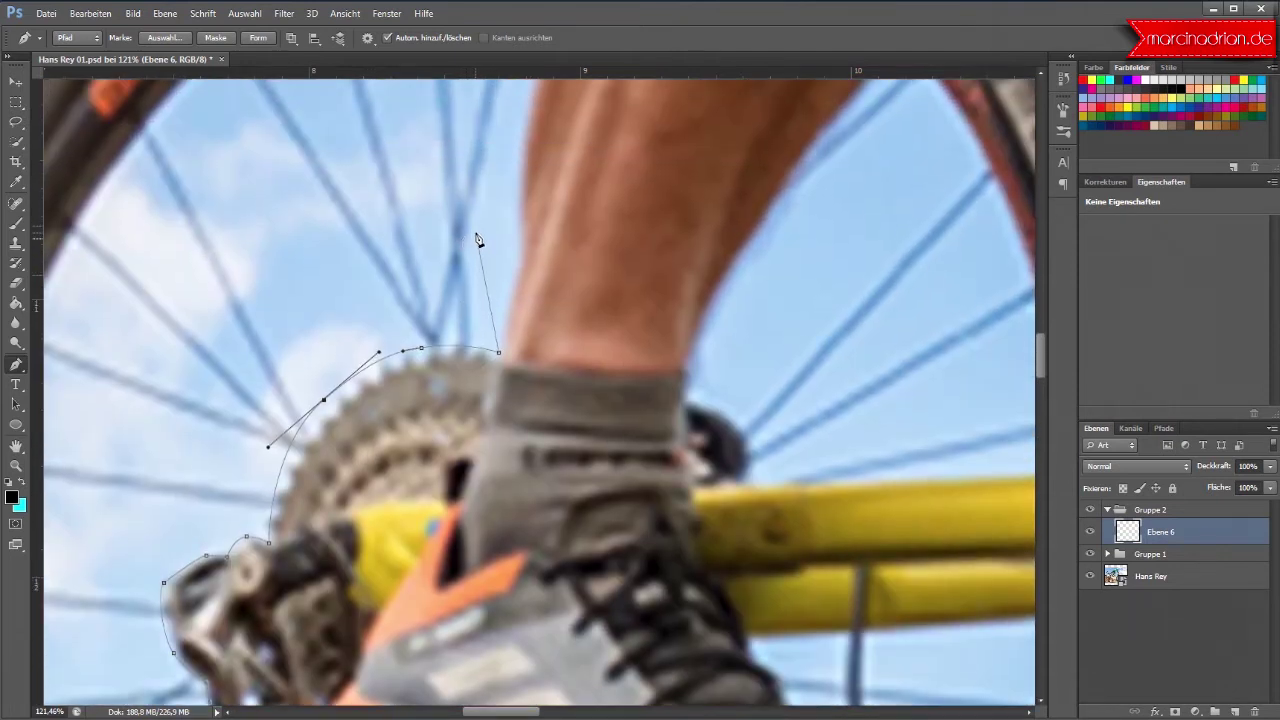
{"action": "scroll", "coordinate": [514, 249], "scroll_direction": "down", "scroll_amount": 2}
{"action": "scroll", "coordinate": [536, 262], "scroll_direction": "down", "scroll_amount": 2}
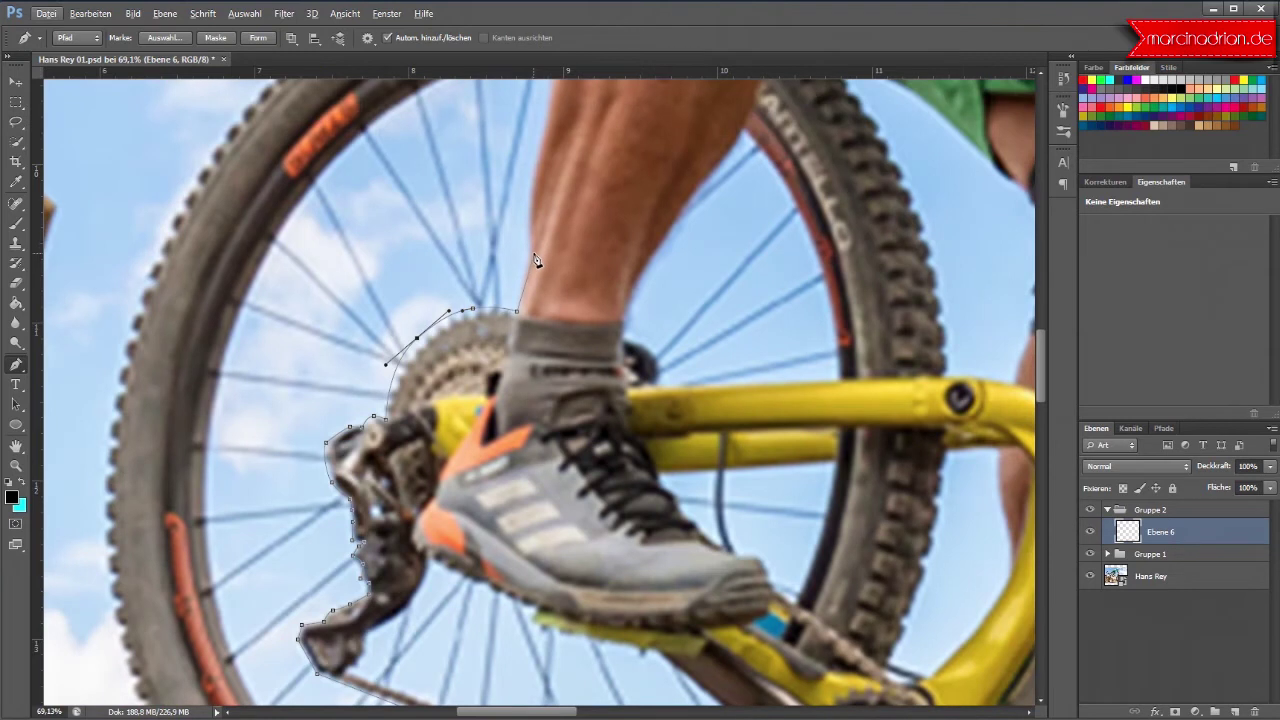
Step: Add a smooth anchor up the back of the leg and refine its curve
{"action": "left_click", "coordinate": [530, 242]}
{"action": "left_click_drag", "start_coordinate": [417, 342], "coordinate": [411, 349]}
{"action": "left_click", "coordinate": [387, 361]}
{"action": "left_click_drag", "start_coordinate": [449, 313], "coordinate": [414, 346]}
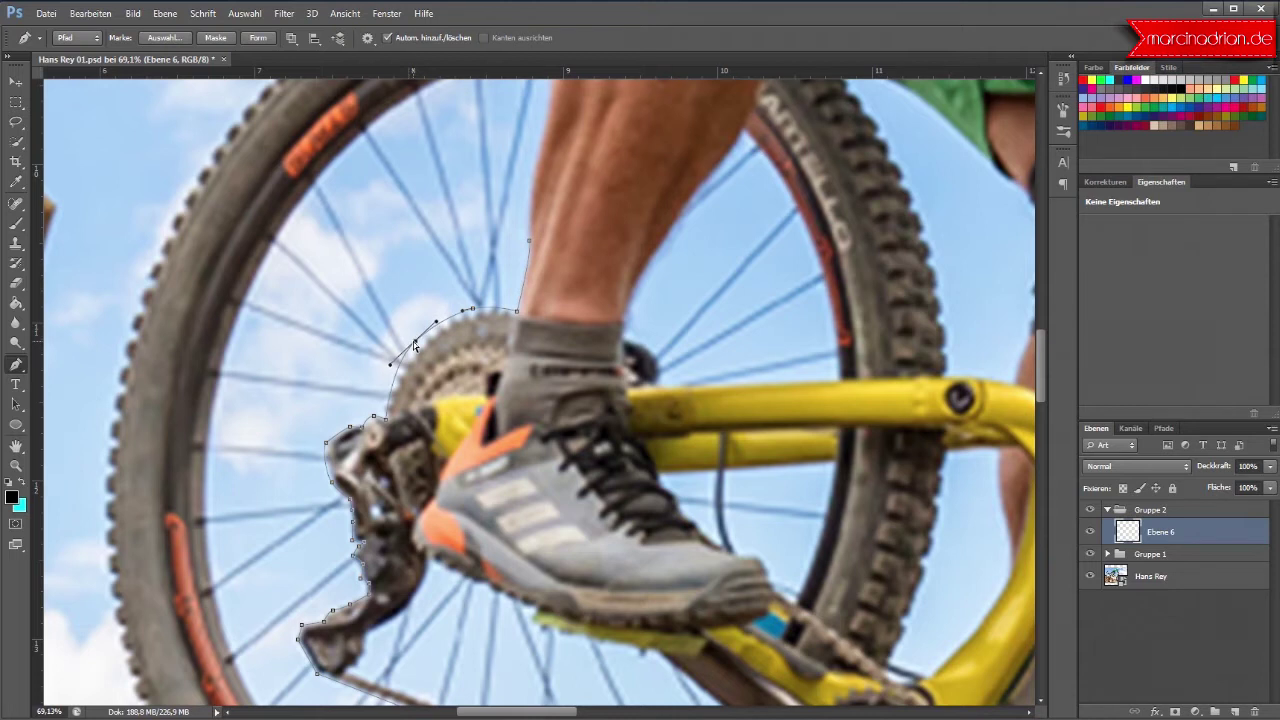
{"action": "scroll", "coordinate": [580, 300], "scroll_direction": "up", "scroll_amount": 3}
{"action": "scroll", "coordinate": [580, 296], "scroll_direction": "up", "scroll_amount": 3}
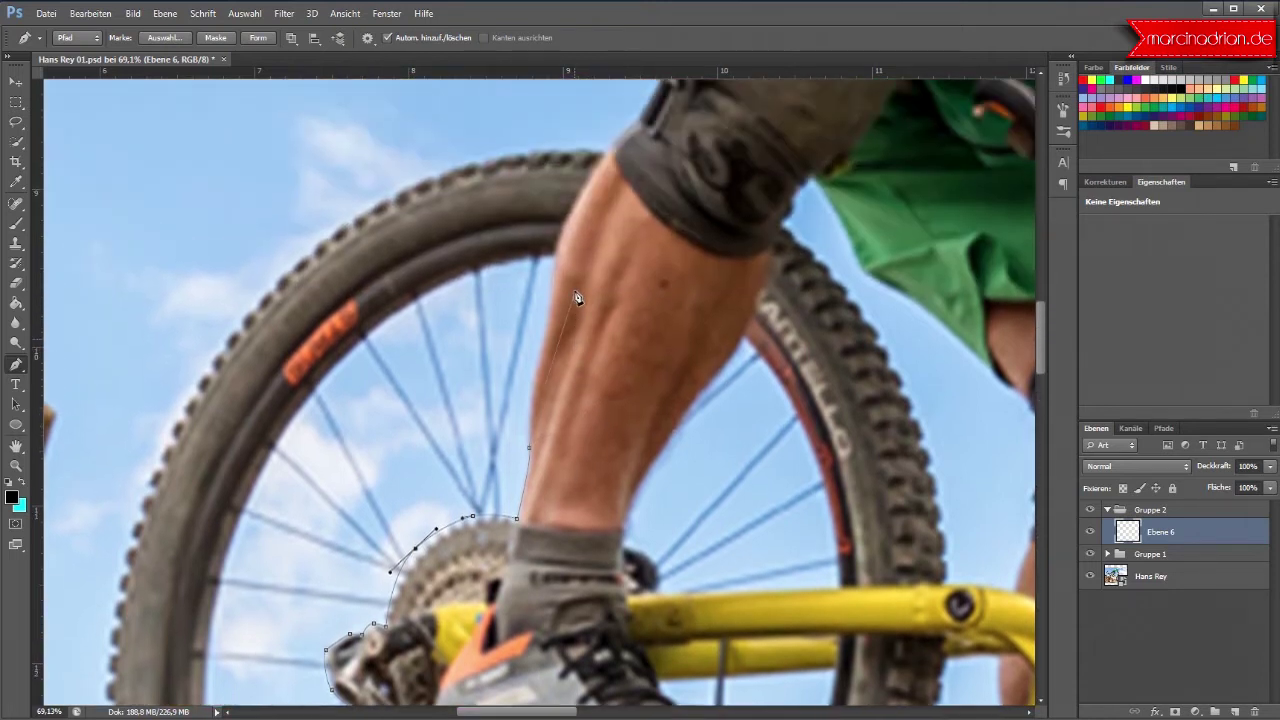
{"action": "scroll", "coordinate": [560, 320], "scroll_direction": "up", "scroll_amount": 2}
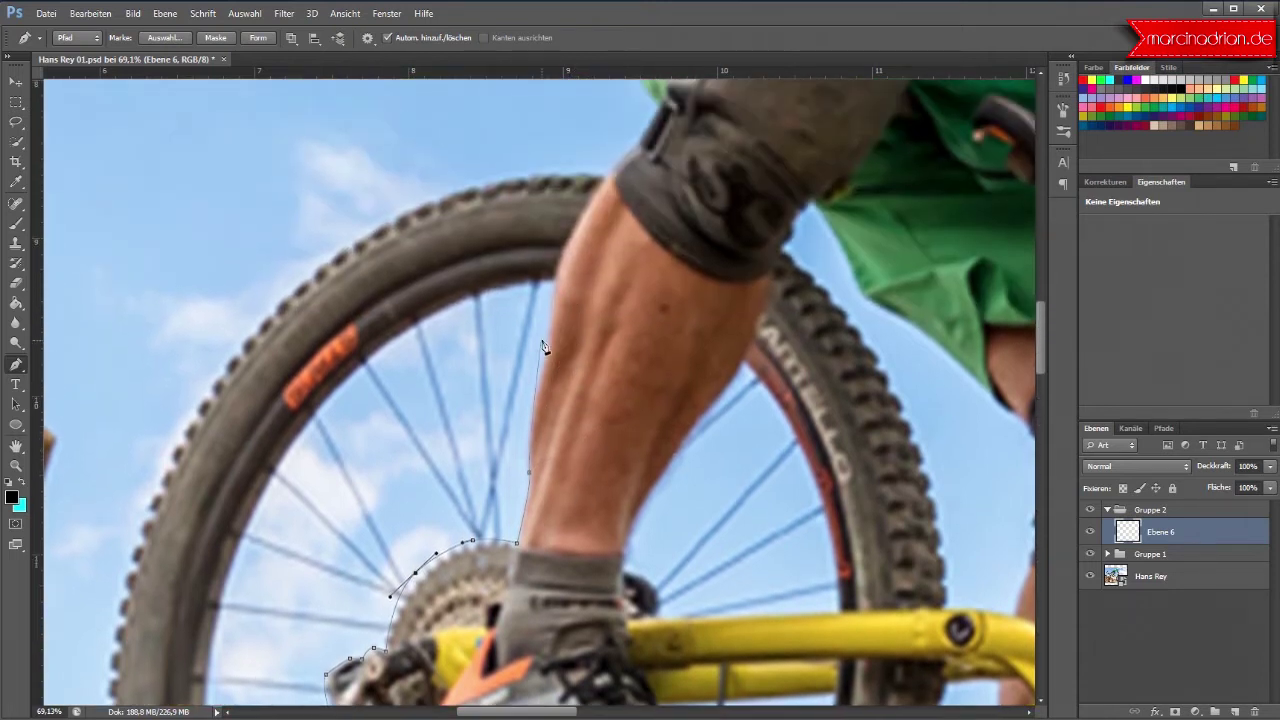
Step: Trace anchors up the calf's edge to the top of the calf
{"action": "left_click", "coordinate": [533, 401]}
{"action": "left_click", "coordinate": [552, 318]}
{"action": "left_click", "coordinate": [553, 291]}
{"action": "left_click_drag", "start_coordinate": [571, 226], "coordinate": [589, 198]}
{"action": "left_click_drag", "start_coordinate": [618, 156], "coordinate": [627, 158]}
{"action": "scroll", "coordinate": [657, 345], "scroll_direction": "up", "scroll_amount": 1}
{"action": "scroll", "coordinate": [657, 345], "scroll_direction": "up", "scroll_amount": 3}
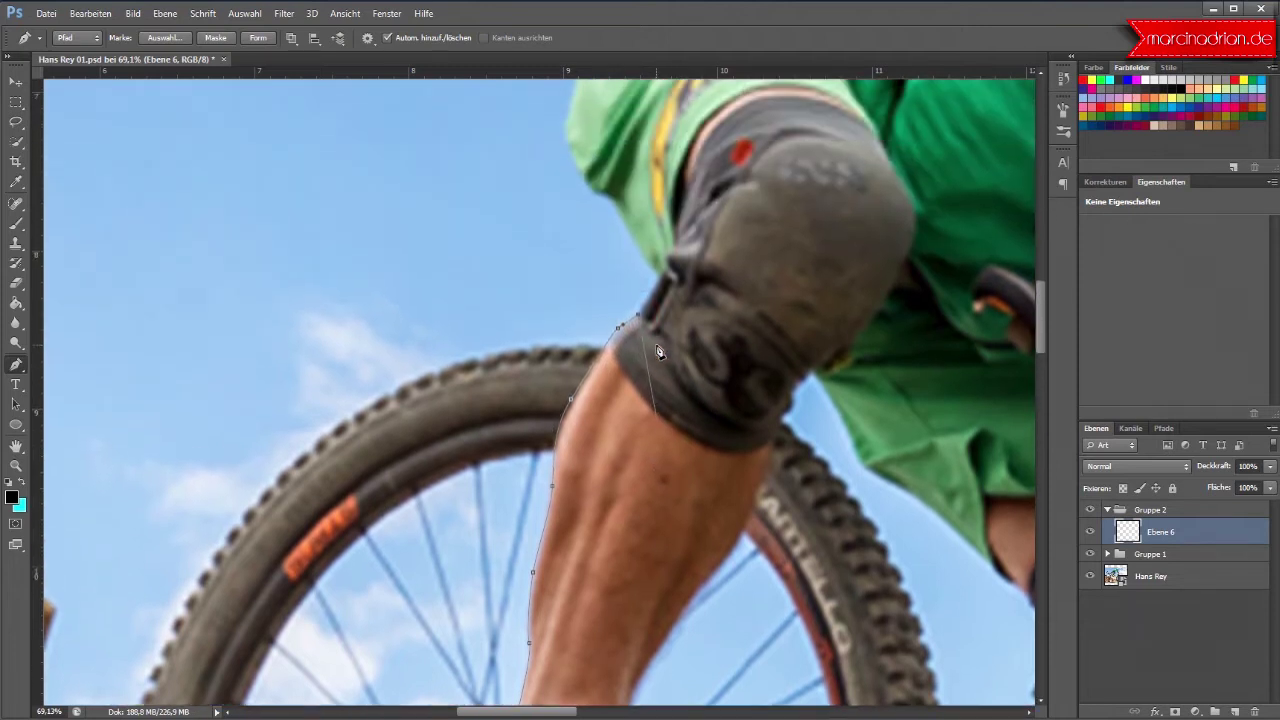
{"action": "scroll", "coordinate": [658, 350], "scroll_direction": "up", "scroll_amount": 2}
Step: Continue the path around the knee pad and up the shirt edge
{"action": "left_click", "coordinate": [659, 353]}
{"action": "left_click_drag", "start_coordinate": [632, 325], "coordinate": [623, 297]}
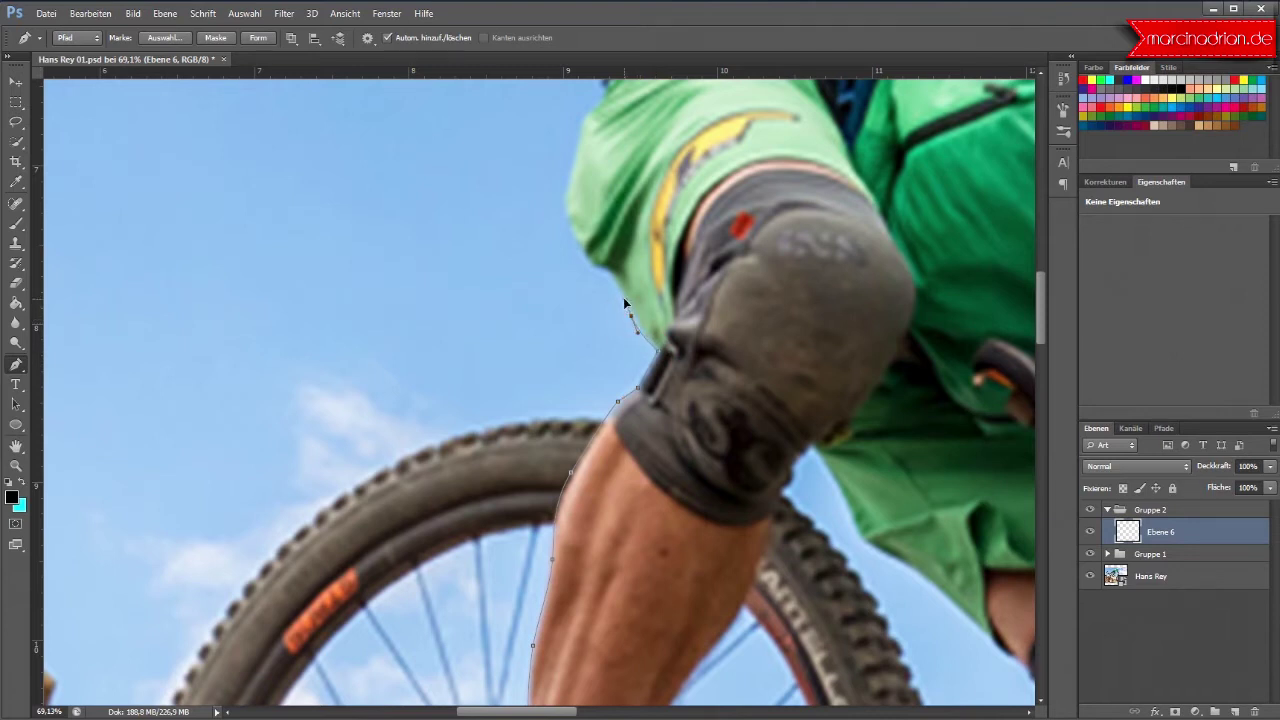
{"action": "left_click", "coordinate": [610, 278]}
{"action": "left_click_drag", "start_coordinate": [596, 263], "coordinate": [575, 249]}
{"action": "left_click", "coordinate": [569, 231]}
{"action": "left_click", "coordinate": [566, 178]}
{"action": "scroll", "coordinate": [569, 268], "scroll_direction": "up", "scroll_amount": 2}
{"action": "scroll", "coordinate": [569, 268], "scroll_direction": "up", "scroll_amount": 3}
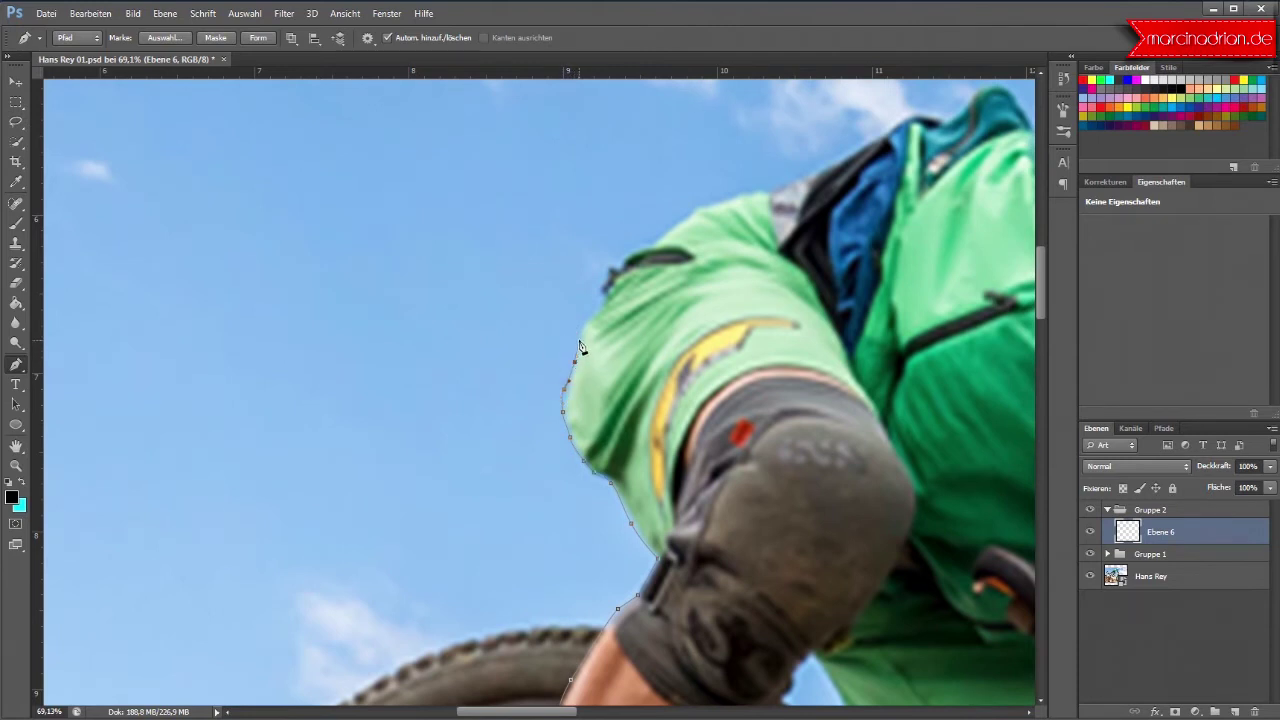
Step: Trace anchors from the elbow pad up the sleeve to the top of the shoulder
{"action": "left_click_drag", "start_coordinate": [579, 325], "coordinate": [597, 308]}
{"action": "left_click", "coordinate": [600, 288]}
{"action": "left_click_drag", "start_coordinate": [608, 267], "coordinate": [646, 247]}
{"action": "left_click", "coordinate": [651, 236]}
{"action": "left_click", "coordinate": [686, 218]}
{"action": "left_click_drag", "start_coordinate": [689, 222], "coordinate": [760, 189]}
{"action": "left_click", "coordinate": [768, 192]}
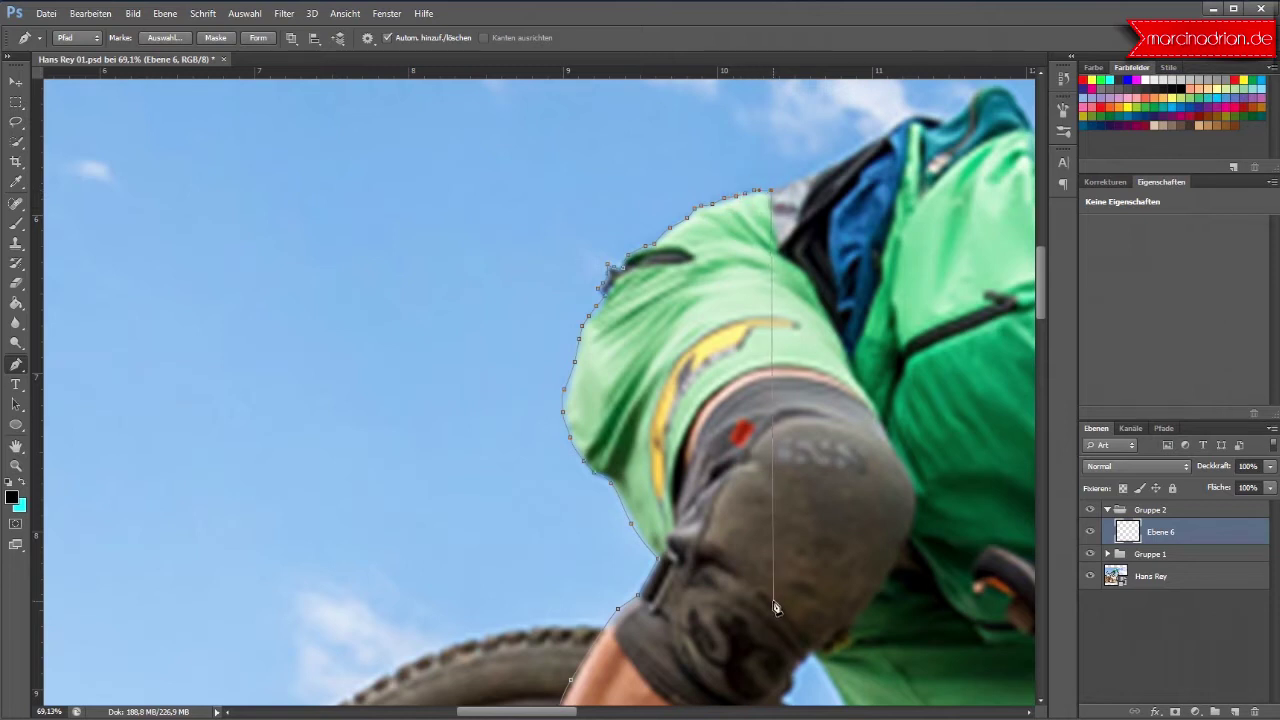
Step: Pan the view and continue anchors up the shoulder edge onto the backpack
{"action": "left_click_drag", "start_coordinate": [552, 711], "coordinate": [604, 713]}
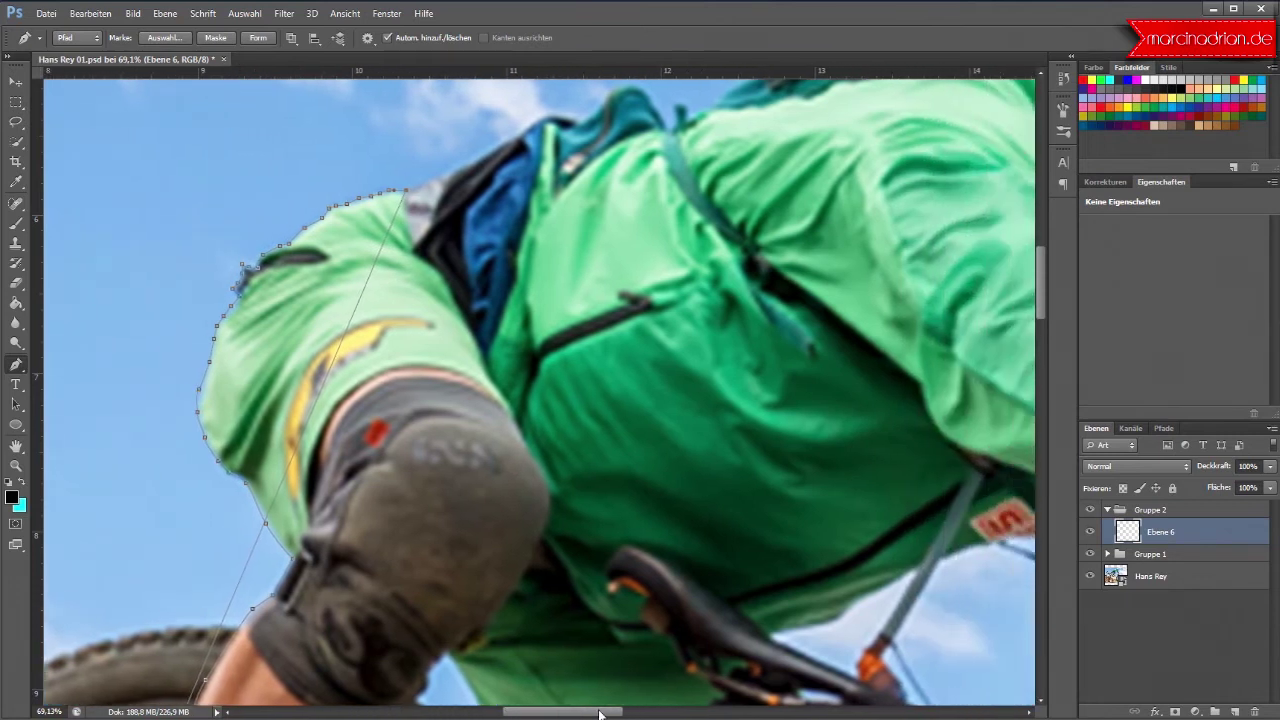
{"action": "scroll", "coordinate": [429, 210], "scroll_direction": "up", "scroll_amount": 2}
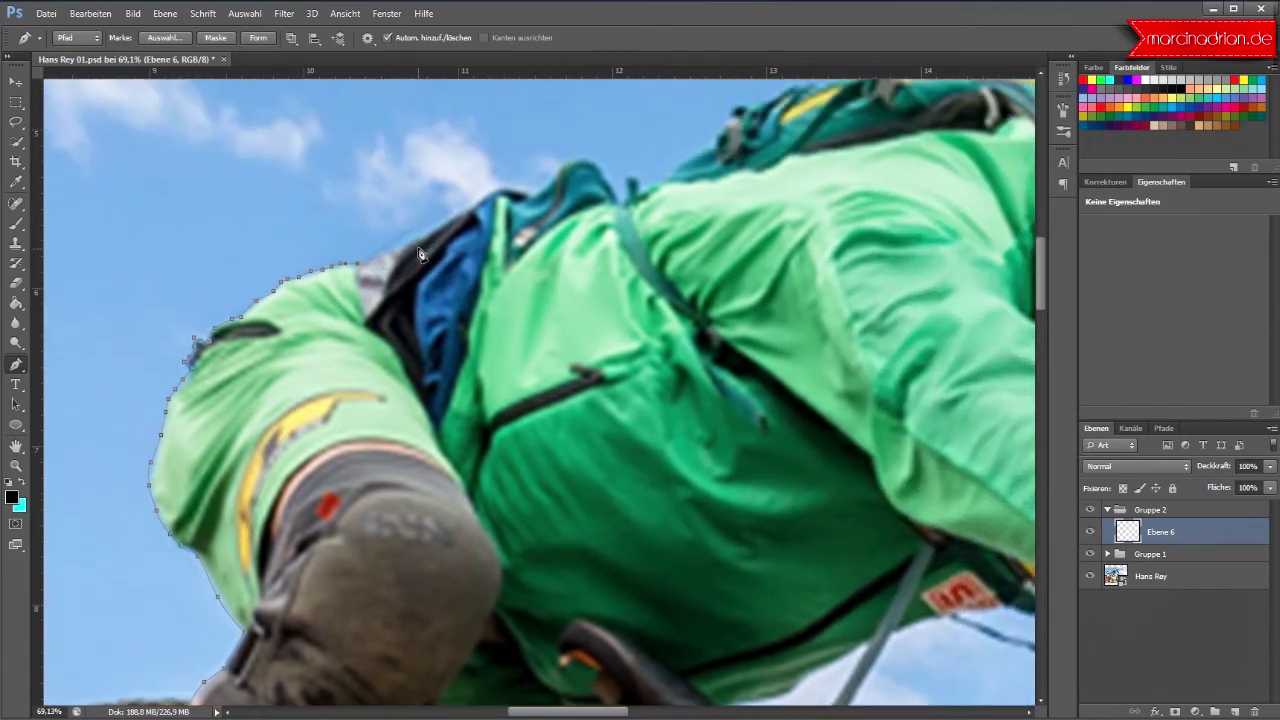
{"action": "scroll", "coordinate": [420, 252], "scroll_direction": "up", "scroll_amount": 2}
{"action": "left_click", "coordinate": [370, 321]}
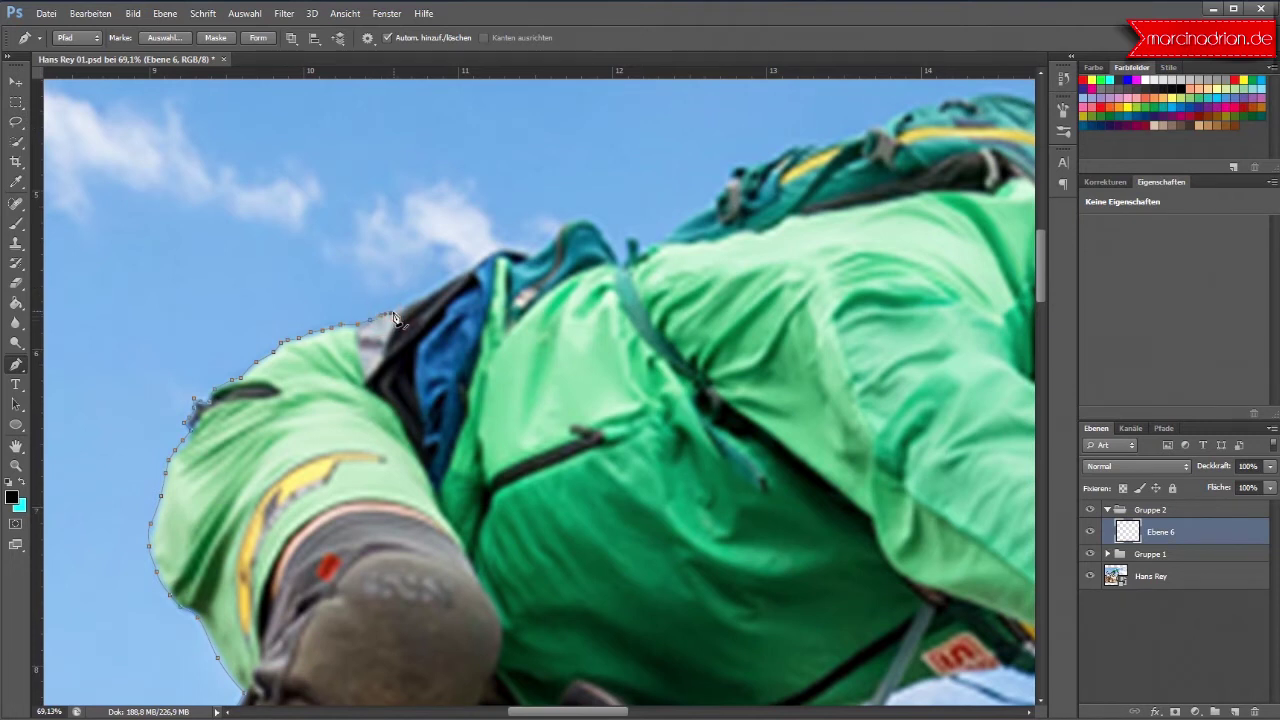
{"action": "left_click", "coordinate": [410, 302]}
{"action": "left_click", "coordinate": [438, 288]}
{"action": "left_click", "coordinate": [471, 266]}
{"action": "left_click", "coordinate": [491, 254]}
{"action": "left_click", "coordinate": [508, 251]}
Step: Follow the backpack's edge around the strap with a run of anchors
{"action": "left_click", "coordinate": [530, 262]}
{"action": "left_click", "coordinate": [553, 238]}
{"action": "left_click", "coordinate": [586, 219]}
{"action": "left_click", "coordinate": [602, 229]}
{"action": "left_click", "coordinate": [618, 253]}
{"action": "left_click", "coordinate": [626, 243]}
{"action": "left_click", "coordinate": [640, 238]}
{"action": "left_click", "coordinate": [650, 247]}
{"action": "left_click", "coordinate": [684, 217]}
Step: Carry the path up and along the backpack's top edge to its far right end
{"action": "left_click", "coordinate": [713, 210]}
{"action": "left_click", "coordinate": [717, 189]}
{"action": "left_click", "coordinate": [729, 173]}
{"action": "left_click", "coordinate": [750, 160]}
{"action": "left_click", "coordinate": [778, 152]}
{"action": "left_click", "coordinate": [808, 143]}
{"action": "left_click", "coordinate": [857, 129]}
{"action": "left_click", "coordinate": [565, 710]}
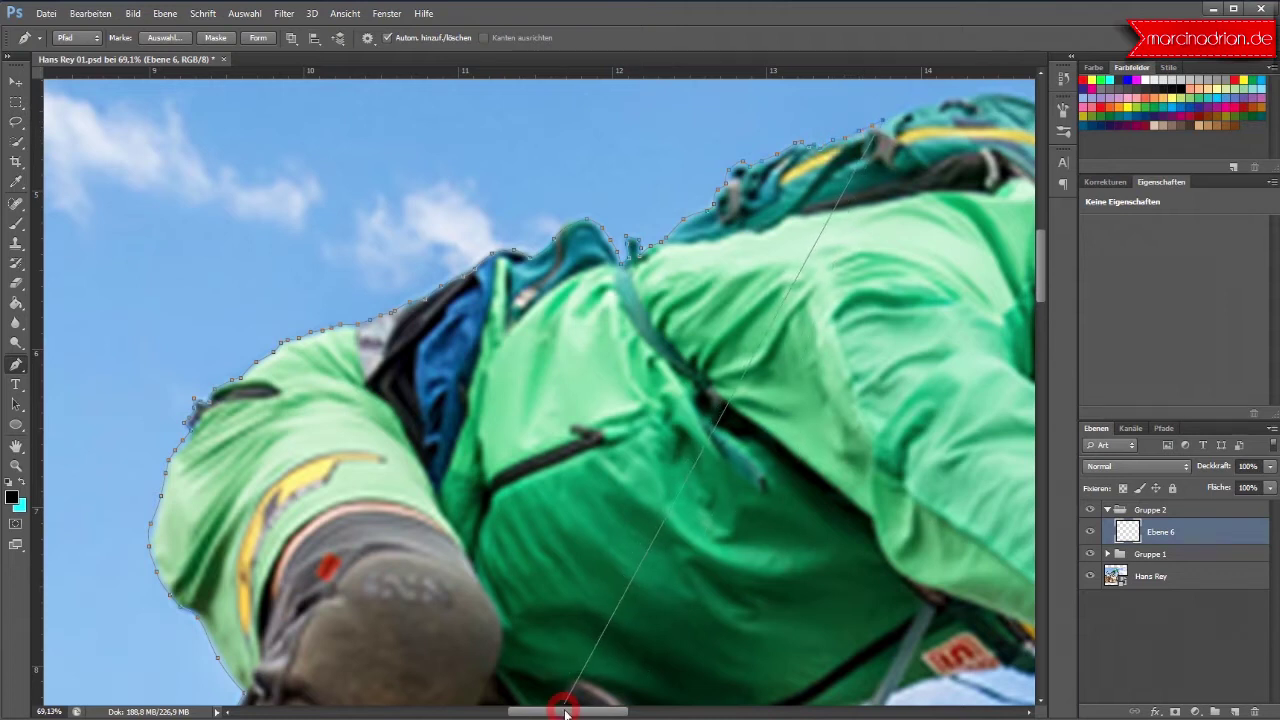
{"action": "left_click_drag", "start_coordinate": [565, 712], "coordinate": [625, 712]}
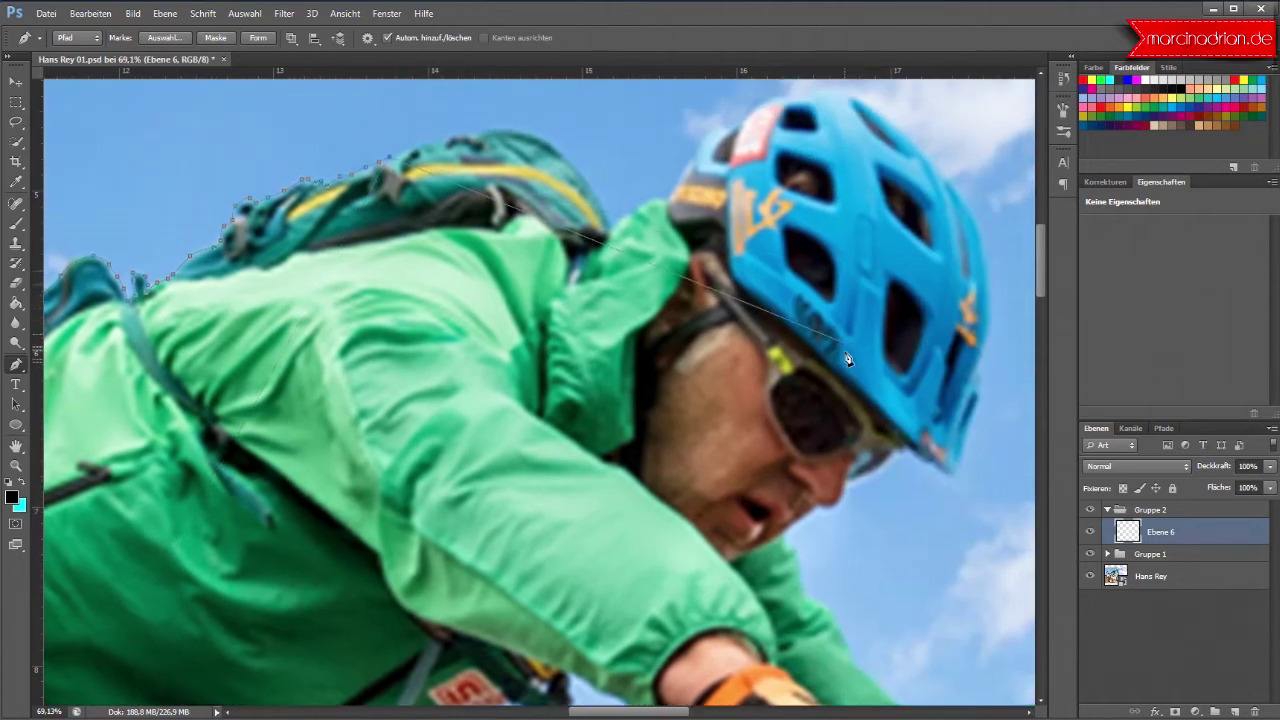
Step: Extend the path along the backpack top and over the jacket collar toward the helmet
{"action": "scroll", "coordinate": [847, 360], "scroll_direction": "up", "scroll_amount": 2}
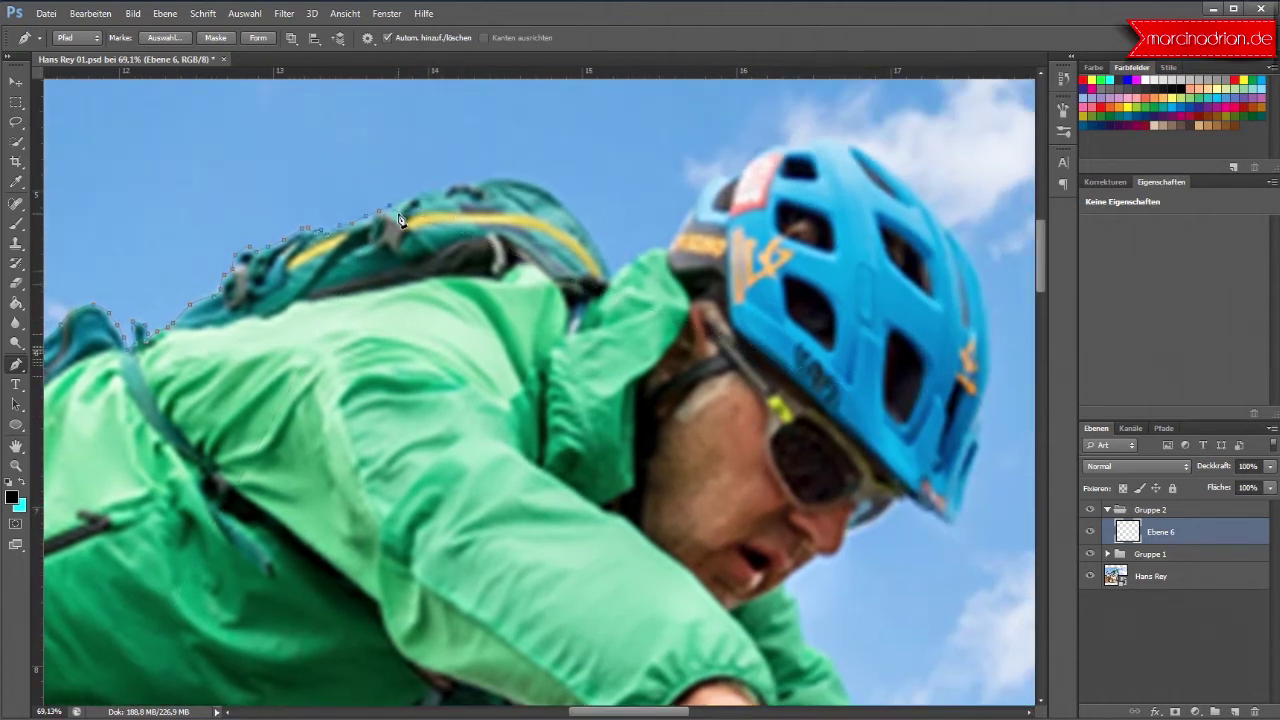
{"action": "mouse_move", "coordinate": [408, 205]}
{"action": "left_mouse_down"}
{"action": "mouse_move", "coordinate": [471, 180]}
{"action": "mouse_move", "coordinate": [528, 182]}
{"action": "mouse_move", "coordinate": [579, 218]}
{"action": "mouse_move", "coordinate": [607, 265]}
{"action": "left_mouse_up"}
{"action": "left_click", "coordinate": [628, 253]}
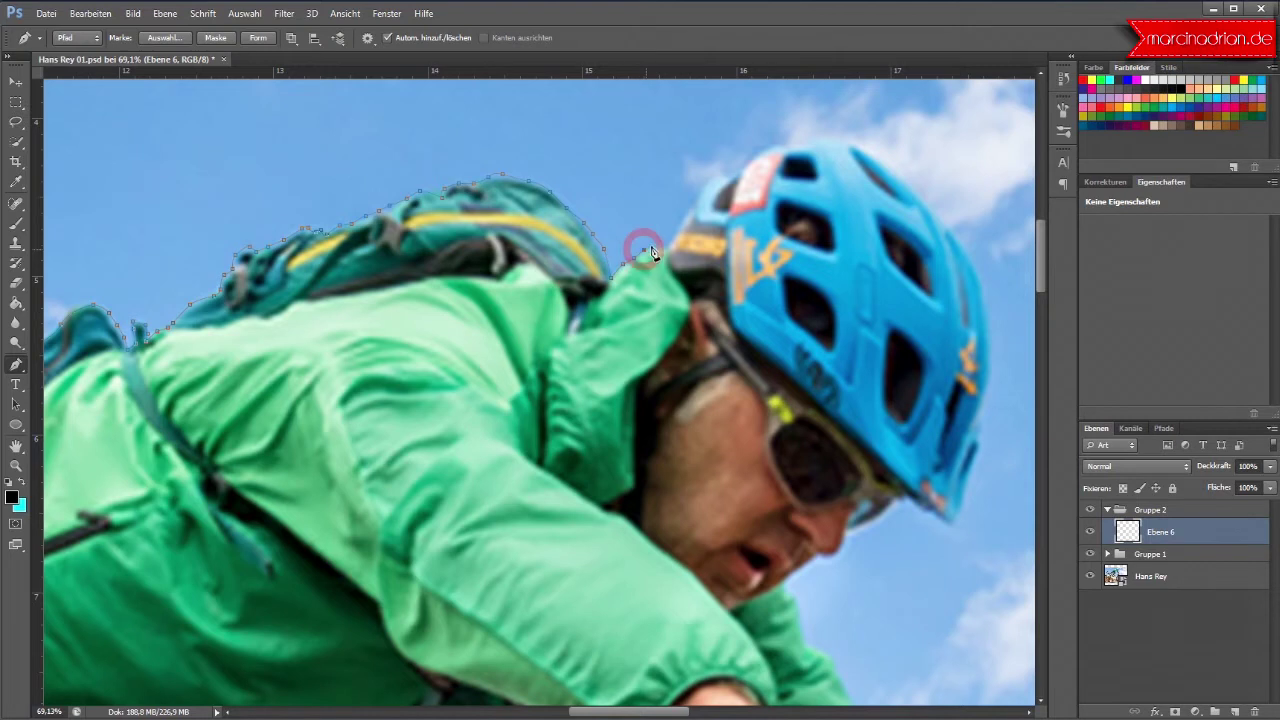
{"action": "left_click_drag", "start_coordinate": [640, 262], "coordinate": [670, 243]}
Step: Curve the path over the top of the blue helmet to its right edge
{"action": "left_click_drag", "start_coordinate": [724, 178], "coordinate": [742, 173]}
{"action": "left_click_drag", "start_coordinate": [762, 152], "coordinate": [784, 145]}
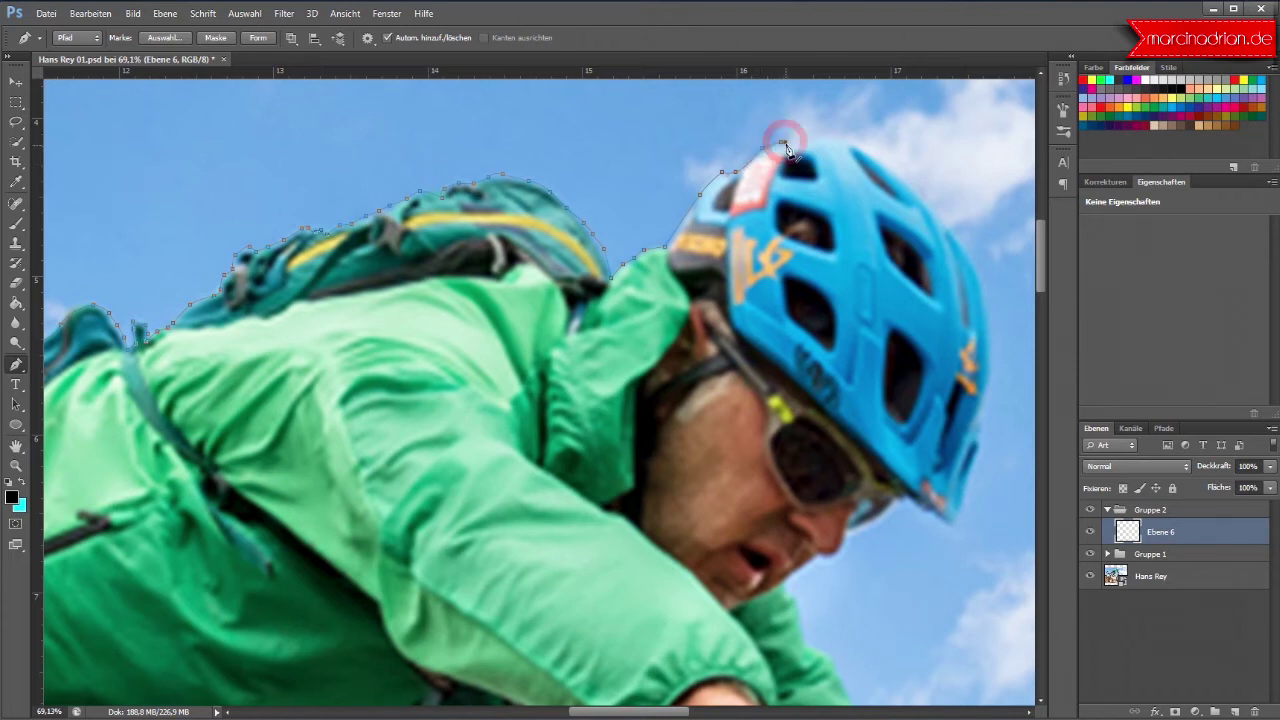
{"action": "left_click_drag", "start_coordinate": [796, 152], "coordinate": [802, 148]}
{"action": "left_click_drag", "start_coordinate": [812, 146], "coordinate": [898, 176]}
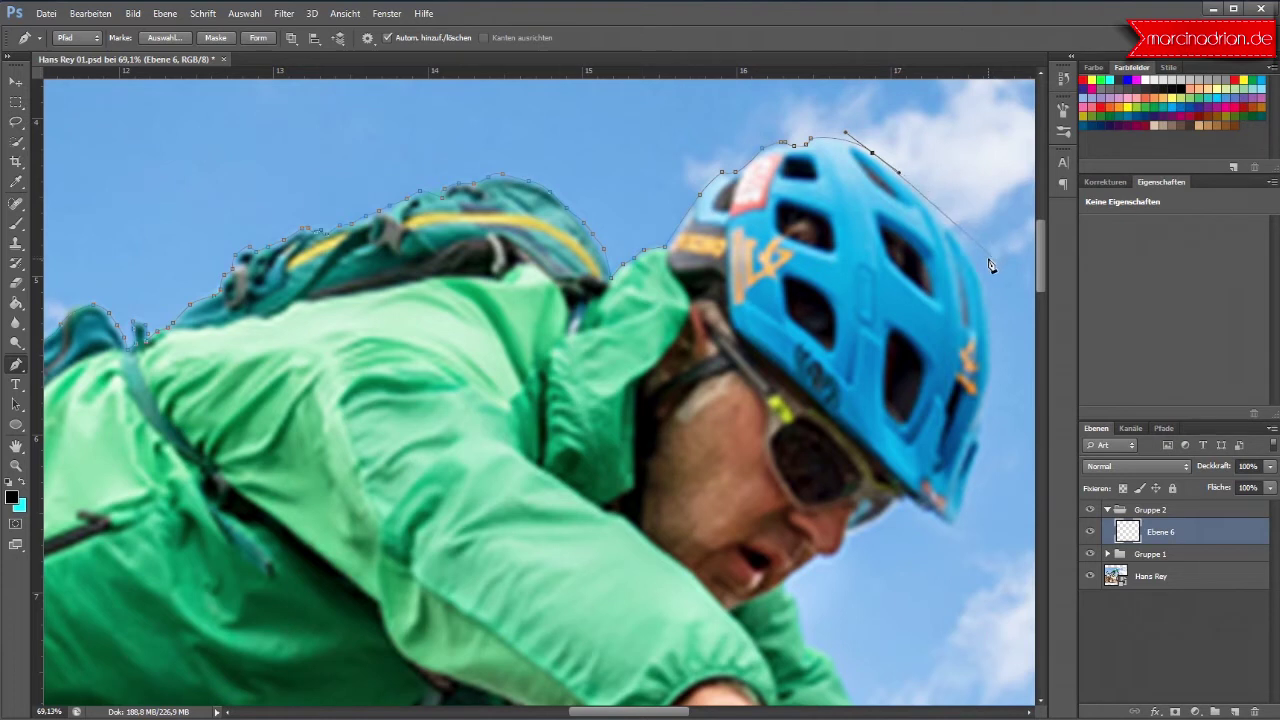
{"action": "left_click_drag", "start_coordinate": [980, 272], "coordinate": [988, 311]}
Step: Run anchors down the helmet's front edge to its lower visor tip
{"action": "left_click", "coordinate": [989, 411]}
{"action": "left_click", "coordinate": [966, 488]}
{"action": "left_click", "coordinate": [953, 530]}
{"action": "left_click", "coordinate": [929, 516]}
{"action": "left_click", "coordinate": [922, 515]}
{"action": "scroll", "coordinate": [909, 495], "scroll_direction": "down", "scroll_amount": 1}
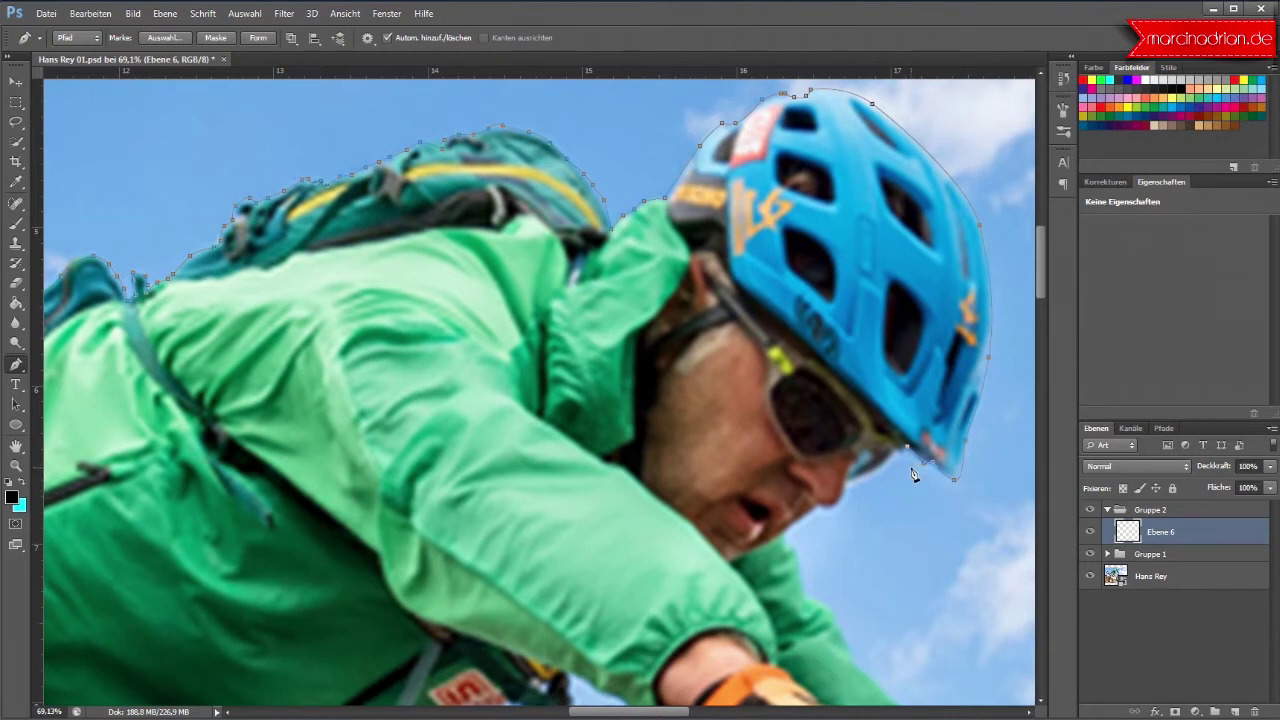
{"action": "scroll", "coordinate": [912, 474], "scroll_direction": "up", "scroll_amount": 3}
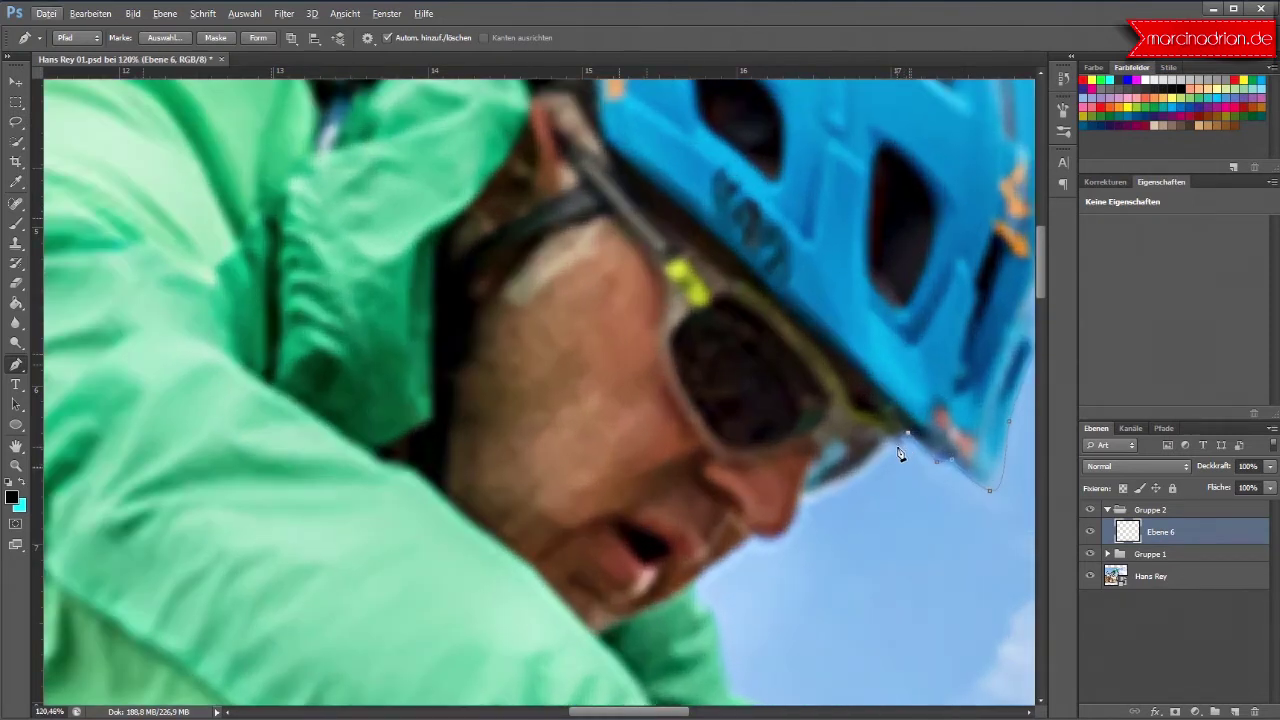
Step: Trace the path under the helmet, along the sunglasses and down the face to the chin
{"action": "left_click", "coordinate": [899, 449]}
{"action": "left_click", "coordinate": [890, 438]}
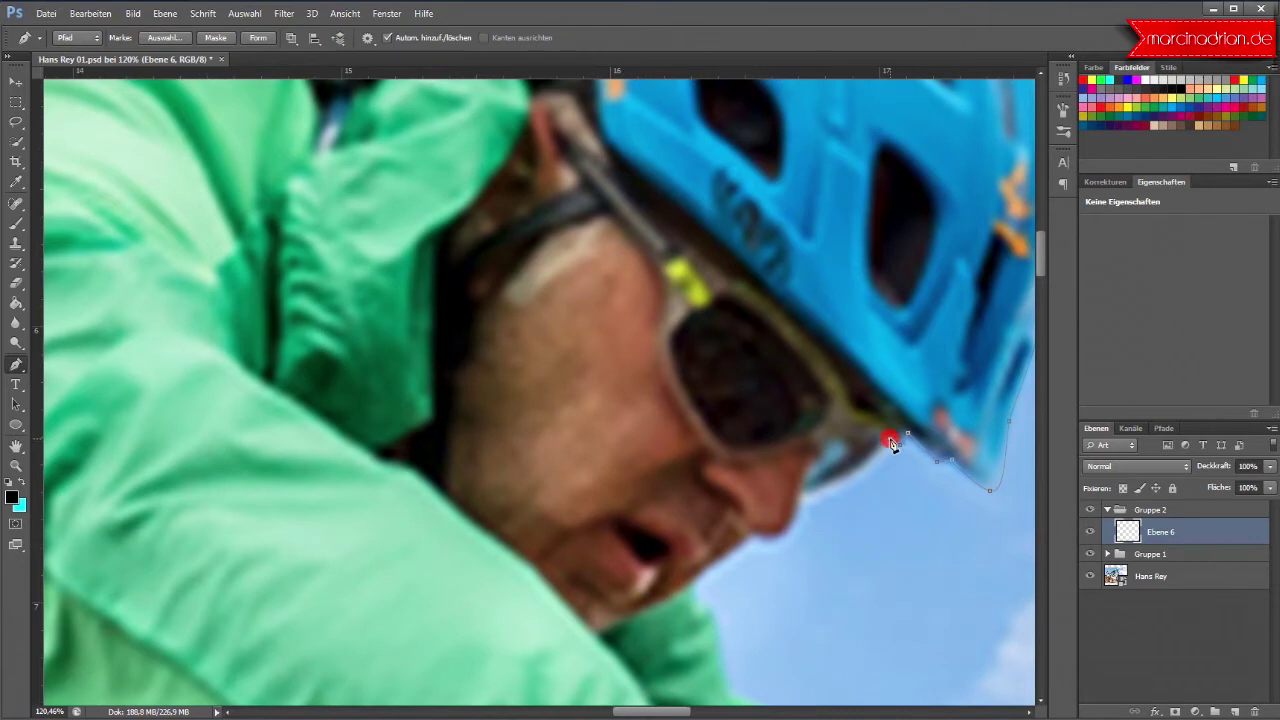
{"action": "left_click", "coordinate": [851, 484]}
{"action": "left_click", "coordinate": [808, 497]}
{"action": "left_click", "coordinate": [788, 537]}
{"action": "left_click", "coordinate": [785, 537], "text": "alt"}
{"action": "left_click", "coordinate": [755, 540]}
{"action": "left_click", "coordinate": [721, 564]}
{"action": "left_click", "coordinate": [697, 581]}
Step: Continue anchors below the chin and down the jacket edge
{"action": "scroll", "coordinate": [743, 557], "scroll_direction": "down", "scroll_amount": 5}
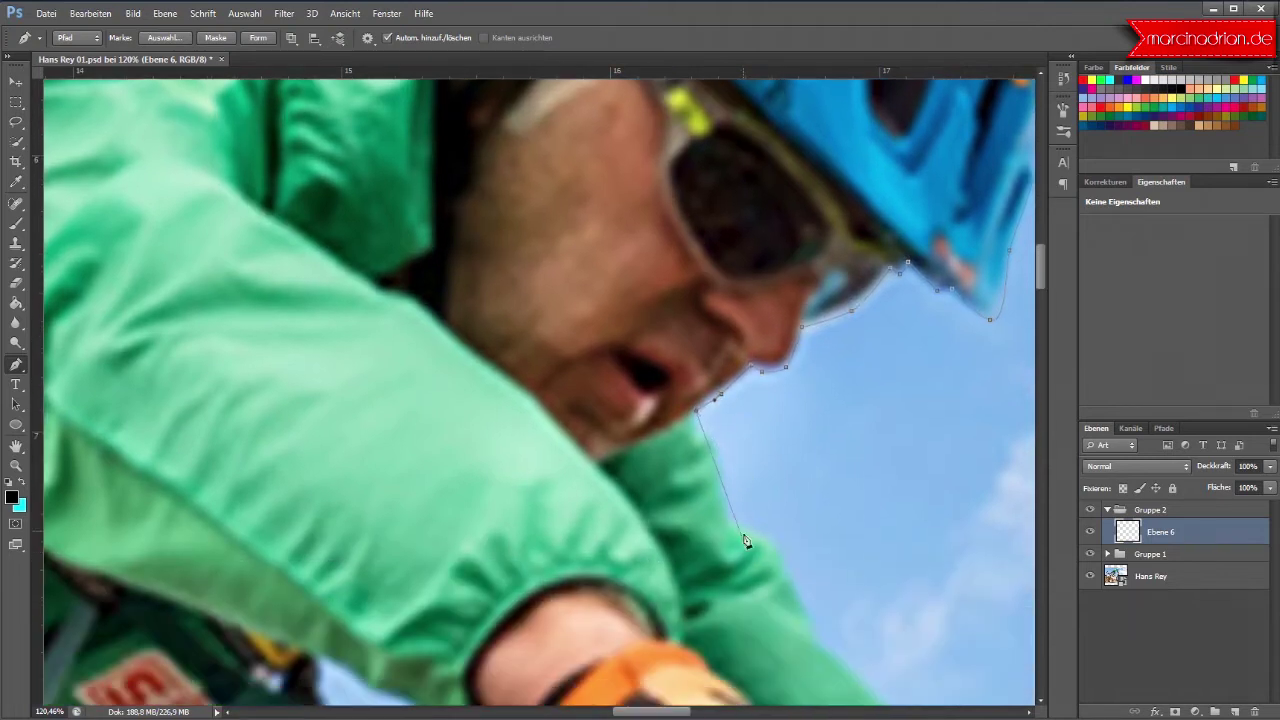
{"action": "left_click", "coordinate": [697, 433]}
{"action": "left_click", "coordinate": [713, 440]}
{"action": "left_click", "coordinate": [726, 491]}
{"action": "left_click", "coordinate": [731, 514]}
{"action": "left_click", "coordinate": [752, 531]}
{"action": "left_click", "coordinate": [758, 533]}
Step: Extend the path down the green sleeve to its lower end, then zoom out
{"action": "left_click", "coordinate": [784, 555]}
{"action": "left_click", "coordinate": [793, 580]}
{"action": "left_click", "coordinate": [809, 606]}
{"action": "left_click", "coordinate": [817, 639]}
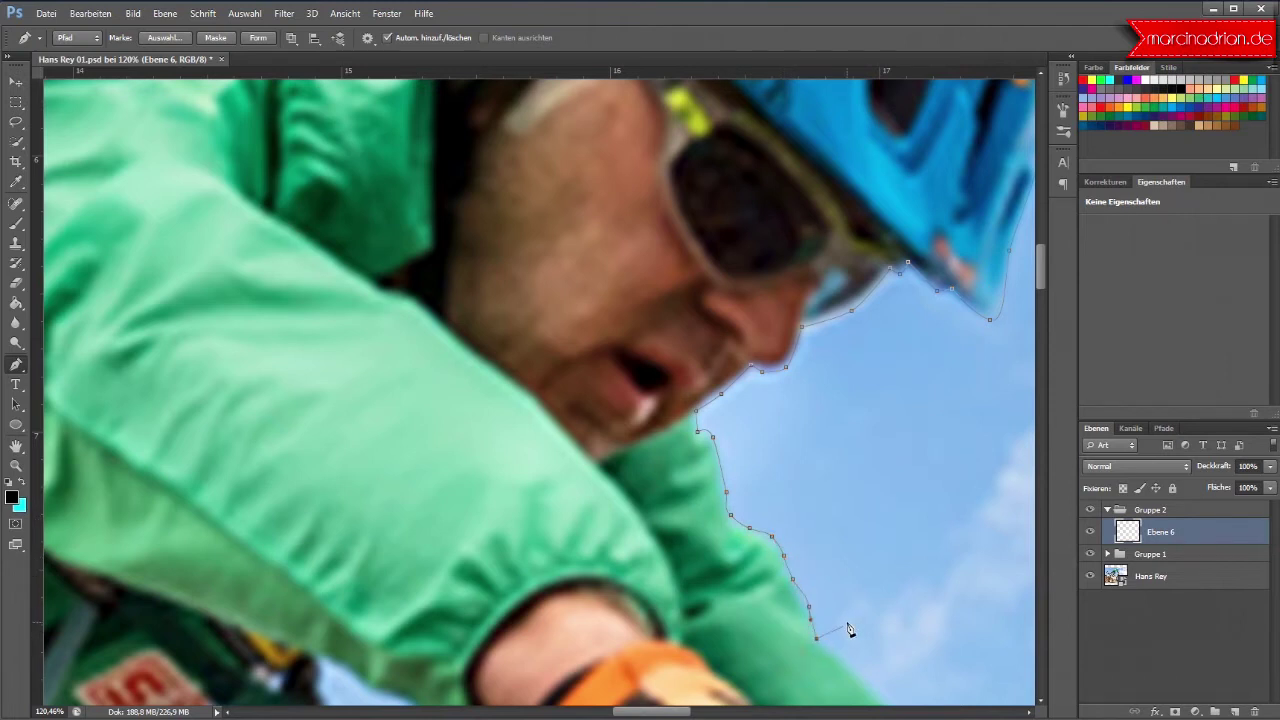
{"action": "scroll", "coordinate": [848, 629], "scroll_direction": "down", "scroll_amount": 2}
{"action": "scroll", "coordinate": [848, 629], "scroll_direction": "down", "scroll_amount": 2}
{"action": "scroll", "coordinate": [848, 629], "scroll_direction": "down", "scroll_amount": 1}
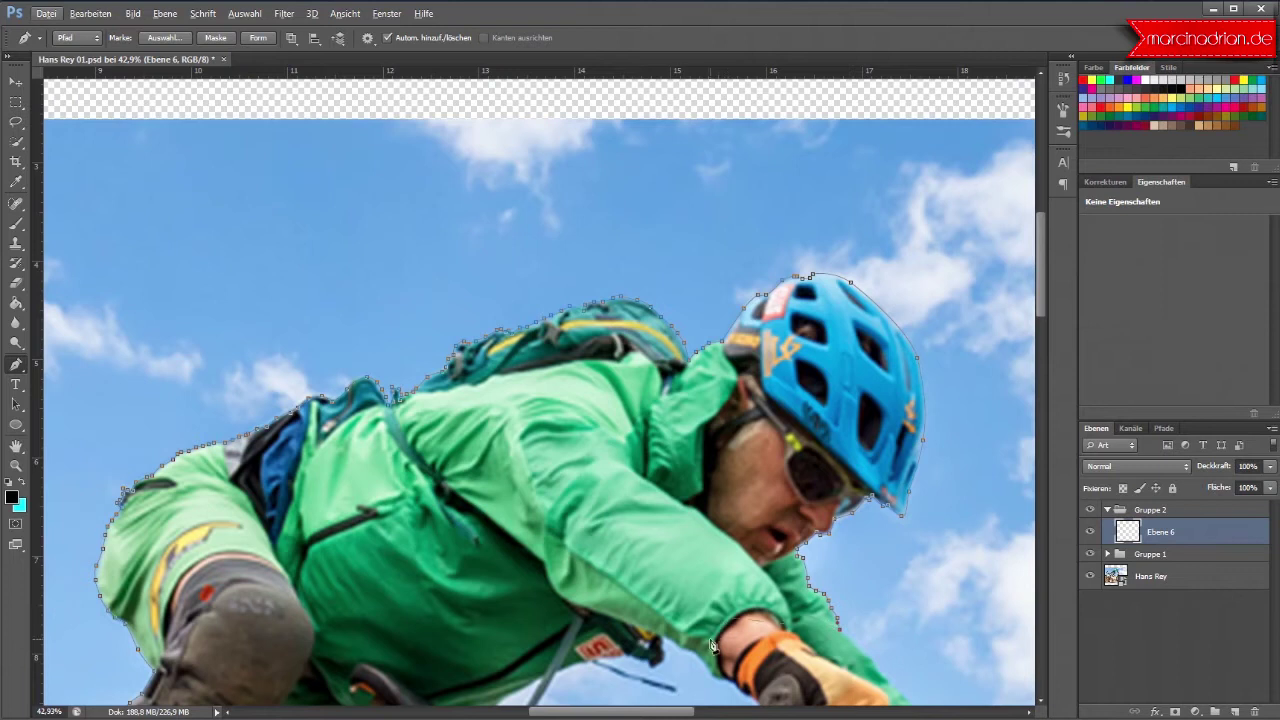
{"action": "left_click_drag", "start_coordinate": [680, 713], "coordinate": [745, 713]}
Step: Zoom to about 76% and start anchors down the outstretched sleeve edge
{"action": "scroll", "coordinate": [631, 574], "scroll_direction": "down", "scroll_amount": 2}
{"action": "scroll", "coordinate": [631, 574], "scroll_direction": "down", "scroll_amount": 2}
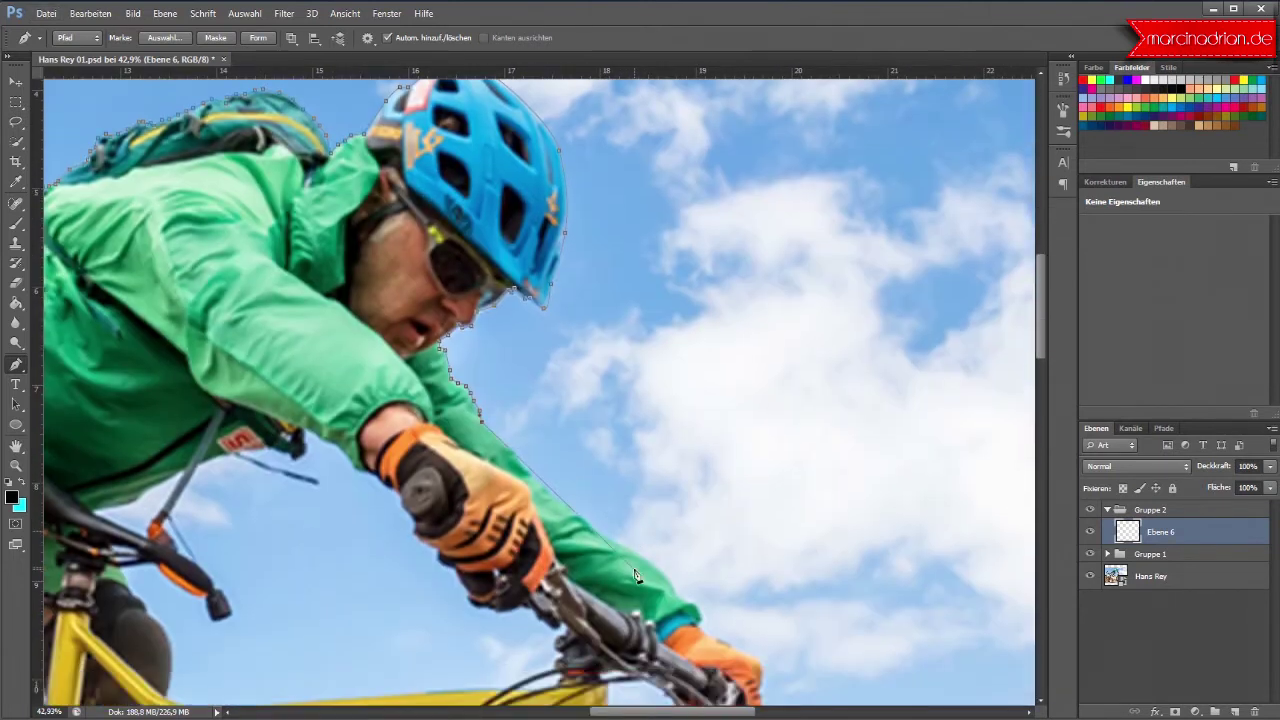
{"action": "scroll", "coordinate": [560, 440], "scroll_direction": "down", "scroll_amount": 1}
{"action": "scroll", "coordinate": [530, 428], "scroll_direction": "up", "scroll_amount": 2}
{"action": "scroll", "coordinate": [530, 428], "scroll_direction": "up", "scroll_amount": 2}
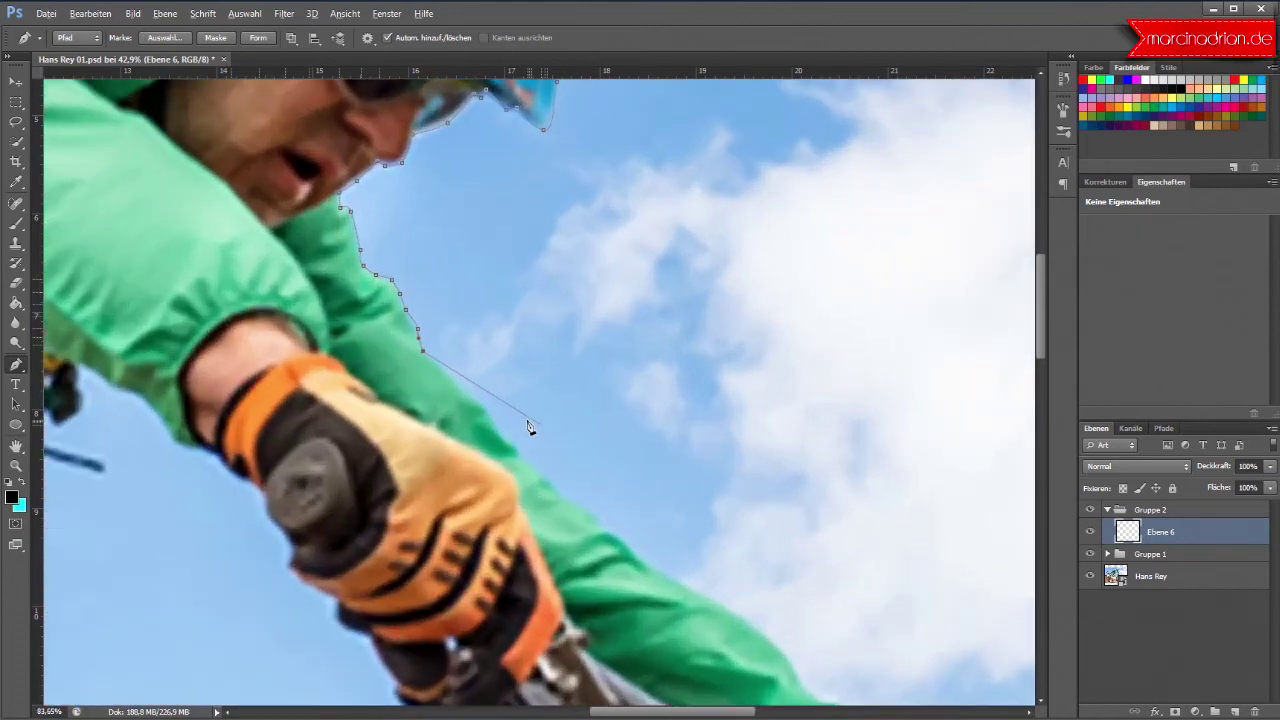
{"action": "scroll", "coordinate": [480, 410], "scroll_direction": "up", "scroll_amount": 1}
{"action": "scroll", "coordinate": [470, 408], "scroll_direction": "up", "scroll_amount": 1}
{"action": "left_click", "coordinate": [434, 432]}
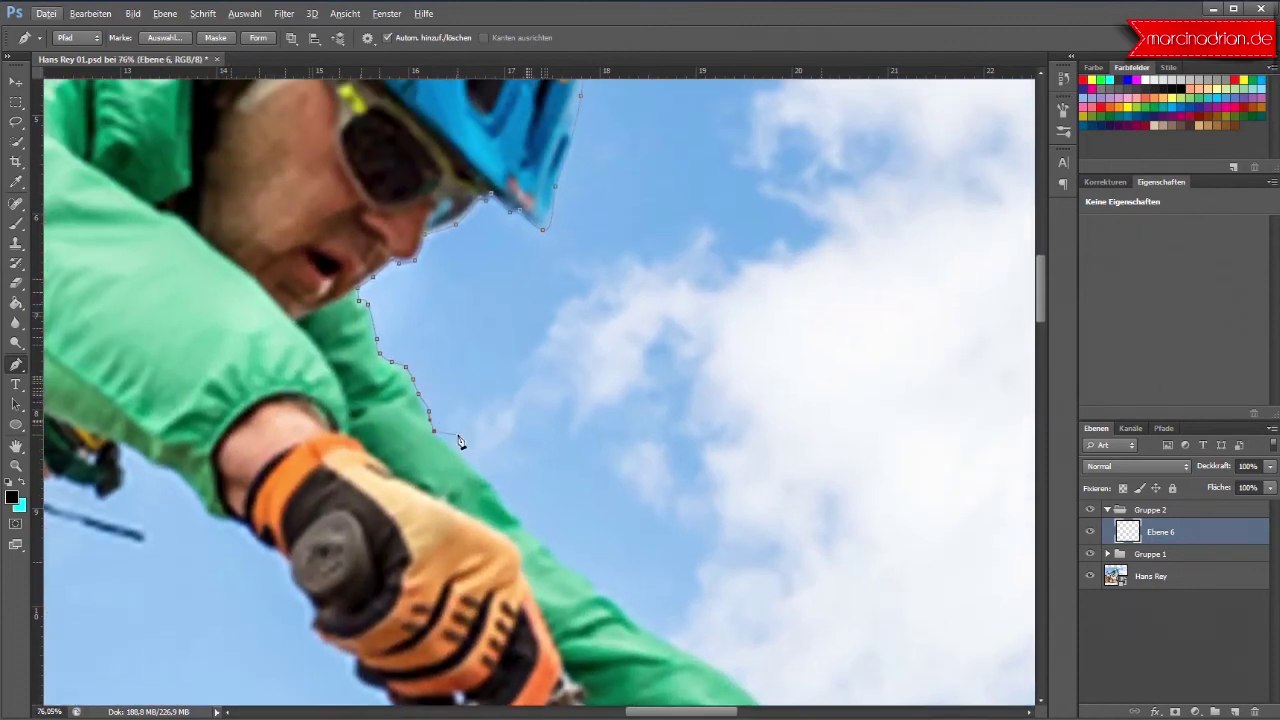
{"action": "left_click", "coordinate": [466, 463]}
{"action": "left_click_drag", "start_coordinate": [495, 486], "coordinate": [501, 497]}
{"action": "left_click", "coordinate": [527, 526]}
{"action": "left_click", "coordinate": [554, 556]}
Step: Continue the path along the sleeve toward the right hand
{"action": "left_click", "coordinate": [581, 570]}
{"action": "left_click", "coordinate": [601, 589]}
{"action": "left_click", "coordinate": [629, 614]}
{"action": "left_click", "coordinate": [661, 639]}
{"action": "left_click", "coordinate": [696, 657]}
{"action": "left_click", "coordinate": [727, 672]}
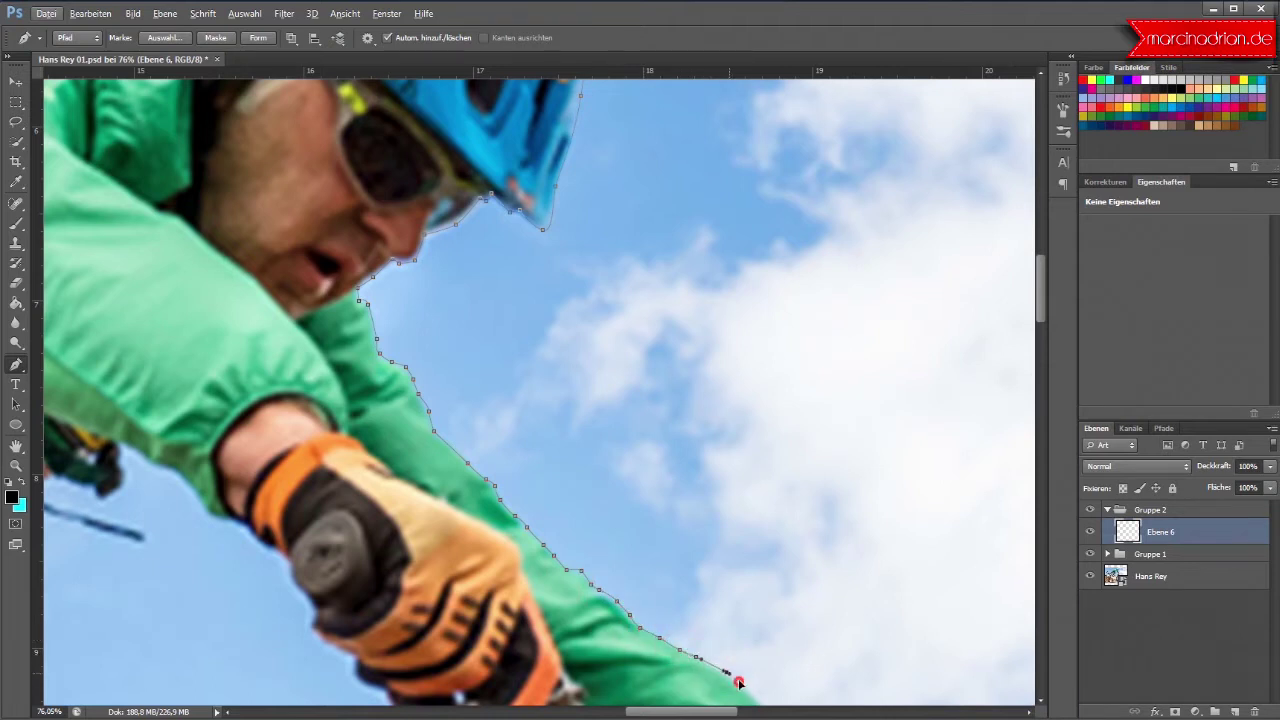
{"action": "left_click", "coordinate": [757, 692]}
Step: Shift the view and trace the remaining sleeve edge past the cuff
{"action": "scroll", "coordinate": [770, 690], "scroll_direction": "down", "scroll_amount": 5}
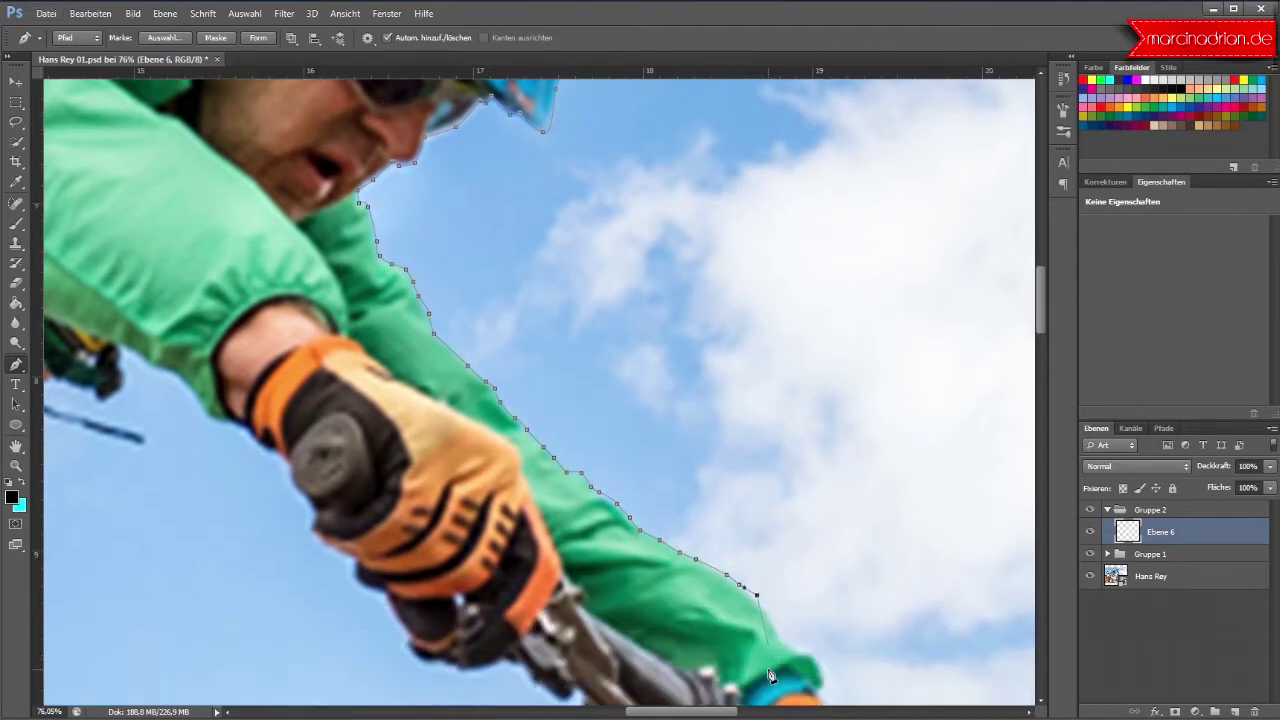
{"action": "scroll", "coordinate": [850, 580], "scroll_direction": "down", "scroll_amount": 2}
{"action": "scroll", "coordinate": [900, 500], "scroll_direction": "down", "scroll_amount": 1}
{"action": "scroll", "coordinate": [849, 449], "scroll_direction": "down", "scroll_amount": 1}
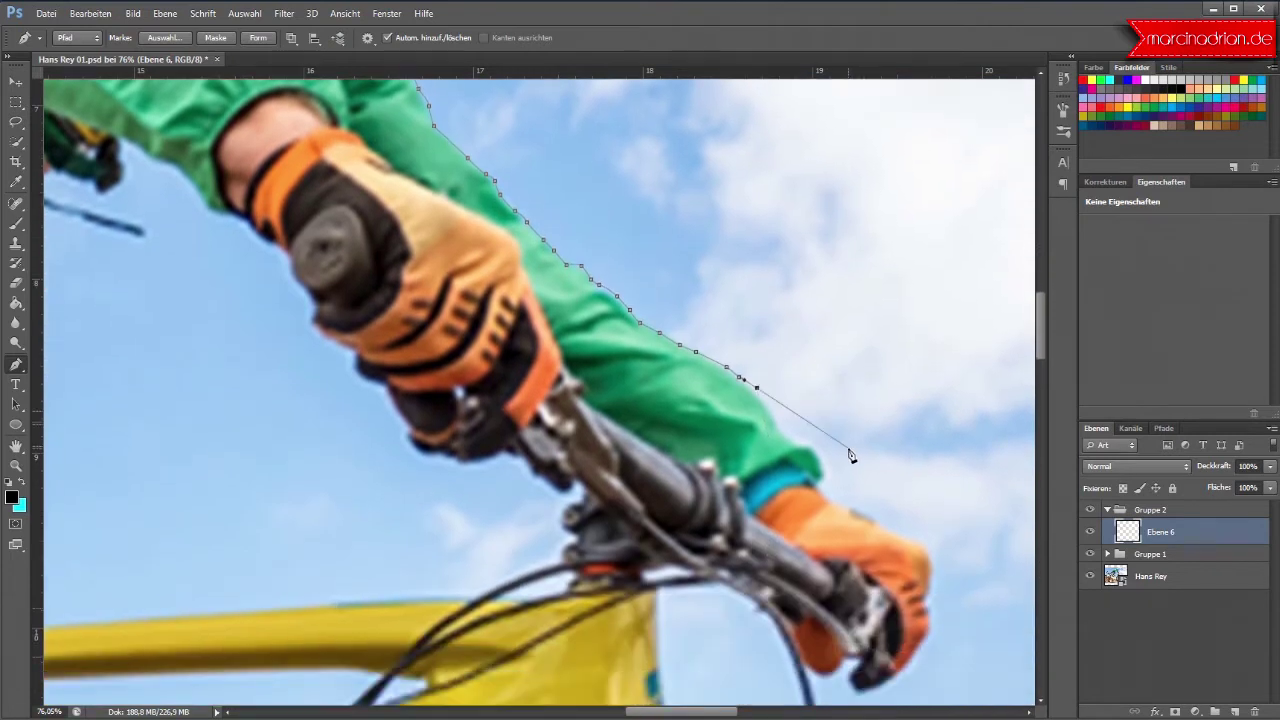
{"action": "scroll", "coordinate": [850, 450], "scroll_direction": "down", "scroll_amount": 2}
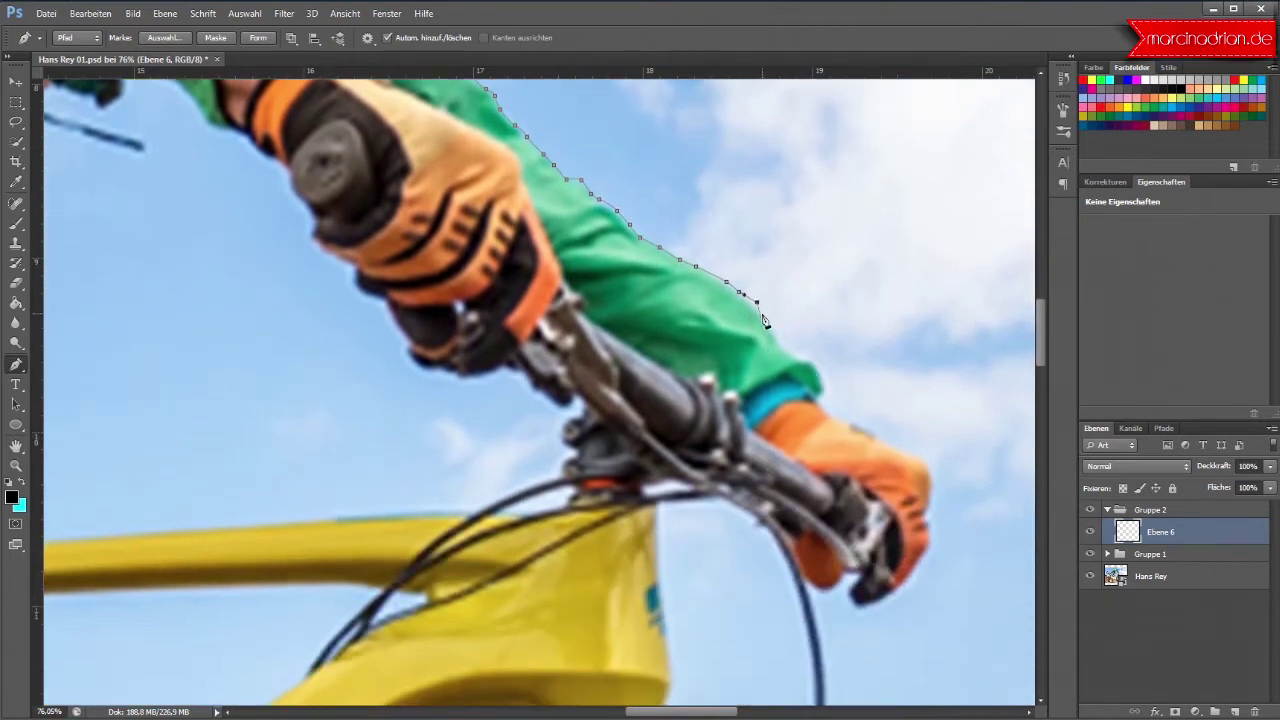
{"action": "left_click", "coordinate": [765, 316]}
{"action": "left_click", "coordinate": [775, 339]}
{"action": "left_click", "coordinate": [797, 355]}
{"action": "left_click", "coordinate": [819, 372]}
{"action": "left_click", "coordinate": [819, 397]}
Step: Trace the orange glove's top and right edges with anchors
{"action": "left_click", "coordinate": [826, 411]}
{"action": "left_click", "coordinate": [850, 424]}
{"action": "left_click", "coordinate": [919, 453]}
{"action": "left_click", "coordinate": [934, 479]}
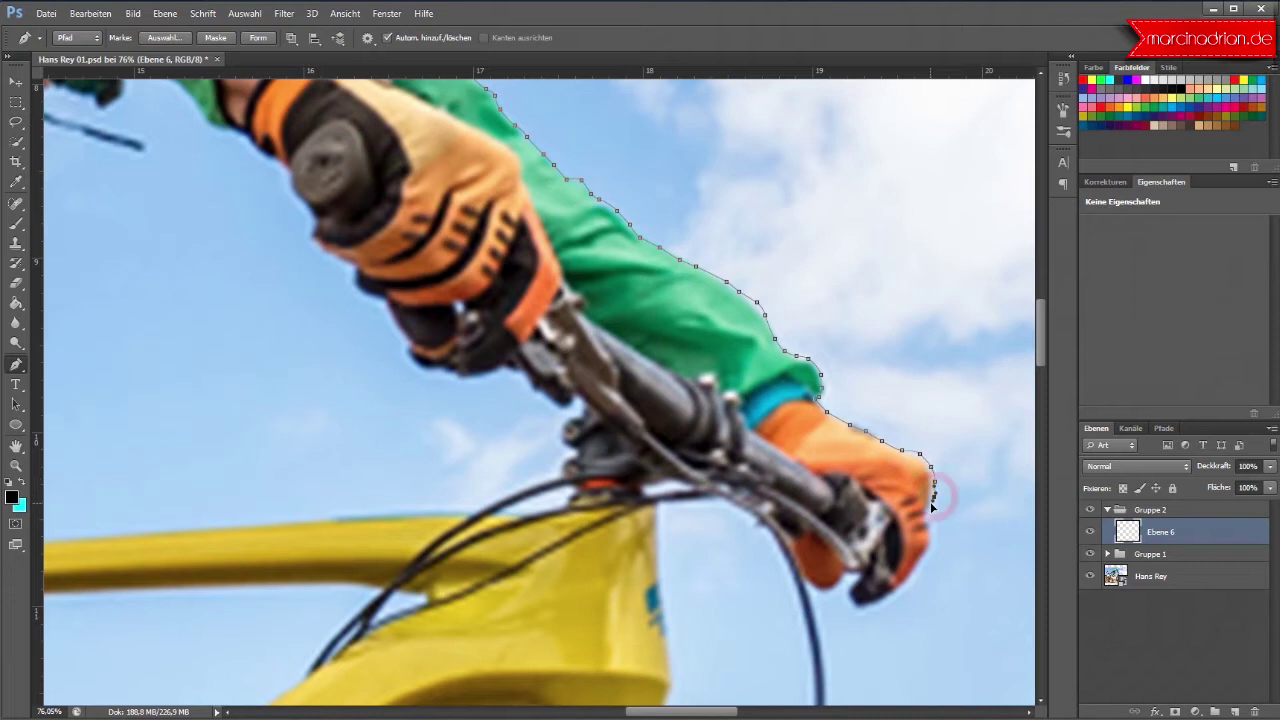
{"action": "left_click", "coordinate": [928, 511]}
{"action": "left_click", "coordinate": [930, 543]}
Step: Wrap the path around the bottom of the glove
{"action": "left_click", "coordinate": [910, 575]}
{"action": "left_click", "coordinate": [882, 601]}
{"action": "left_click", "coordinate": [864, 607]}
{"action": "left_click", "coordinate": [849, 592]}
{"action": "left_click", "coordinate": [829, 594]}
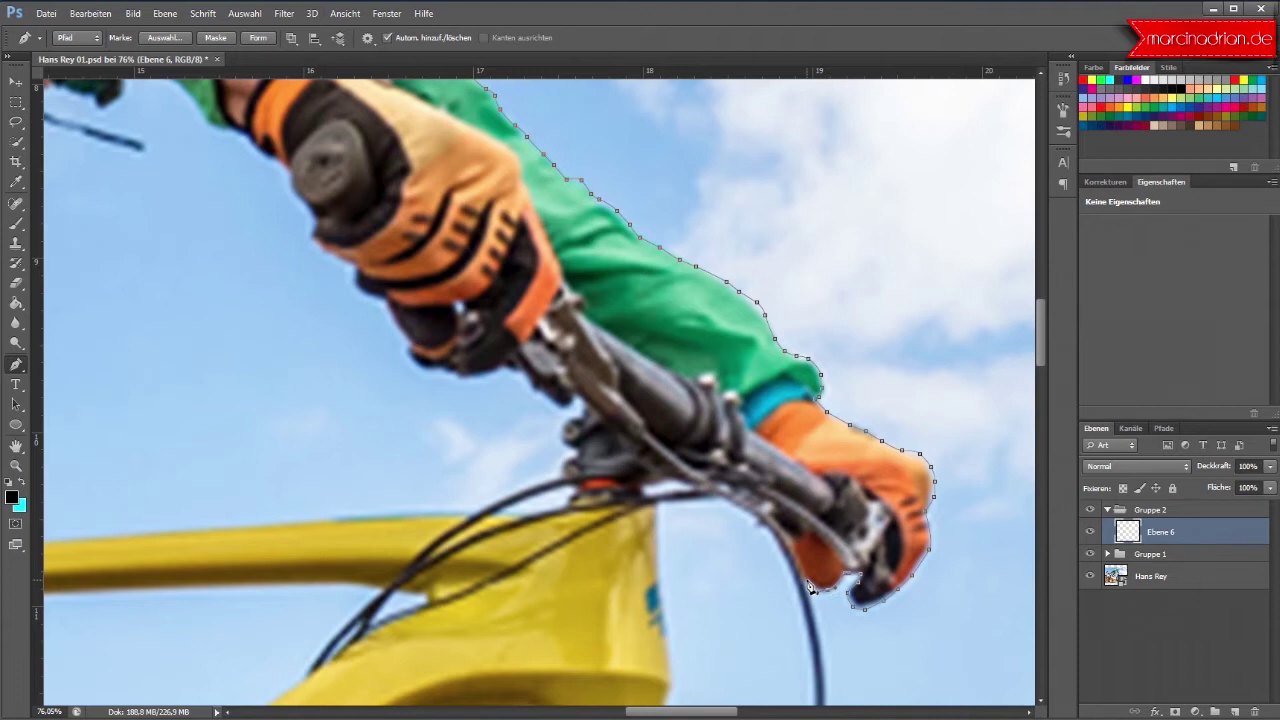
Step: Add curved anchors down the brake cable, nudging the one crossing the tyre onto the cable edge
{"action": "scroll", "coordinate": [828, 606], "scroll_direction": "down", "scroll_amount": 1}
{"action": "scroll", "coordinate": [830, 606], "scroll_direction": "down", "scroll_amount": 3}
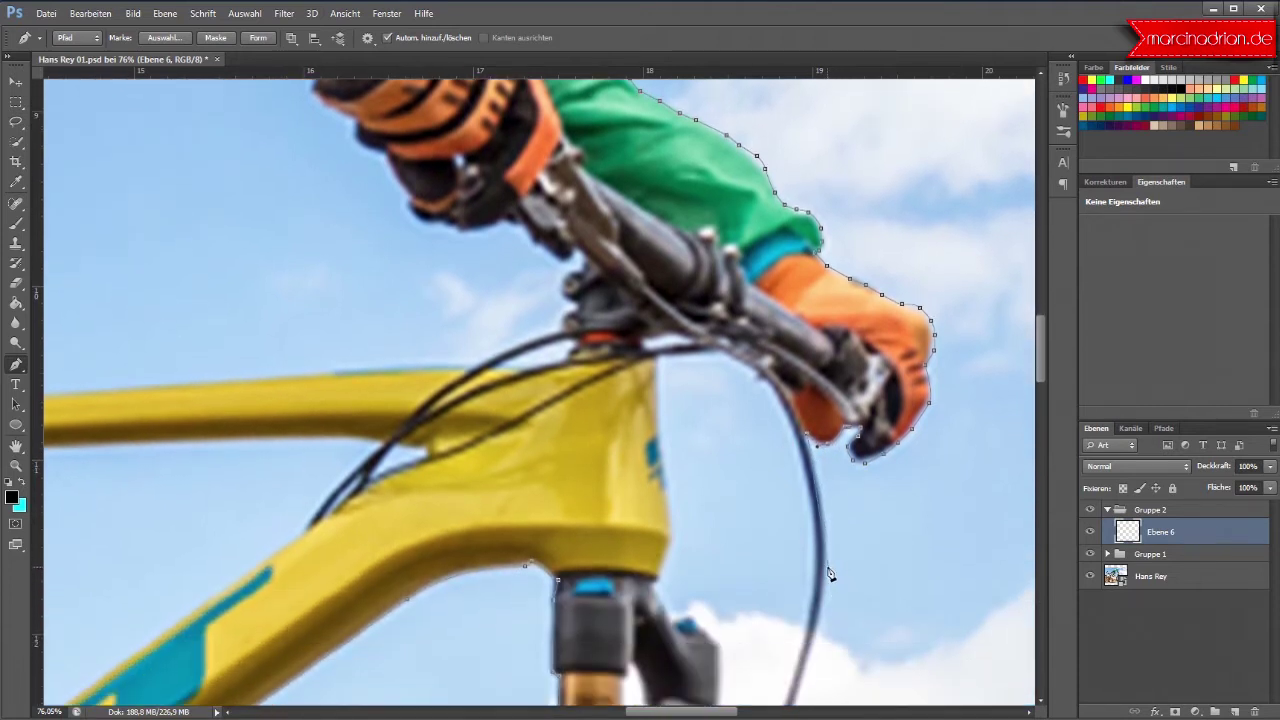
{"action": "left_click_drag", "start_coordinate": [829, 570], "coordinate": [826, 643]}
{"action": "scroll", "coordinate": [825, 638], "scroll_direction": "down", "scroll_amount": 3}
{"action": "scroll", "coordinate": [810, 620], "scroll_direction": "down", "scroll_amount": 3}
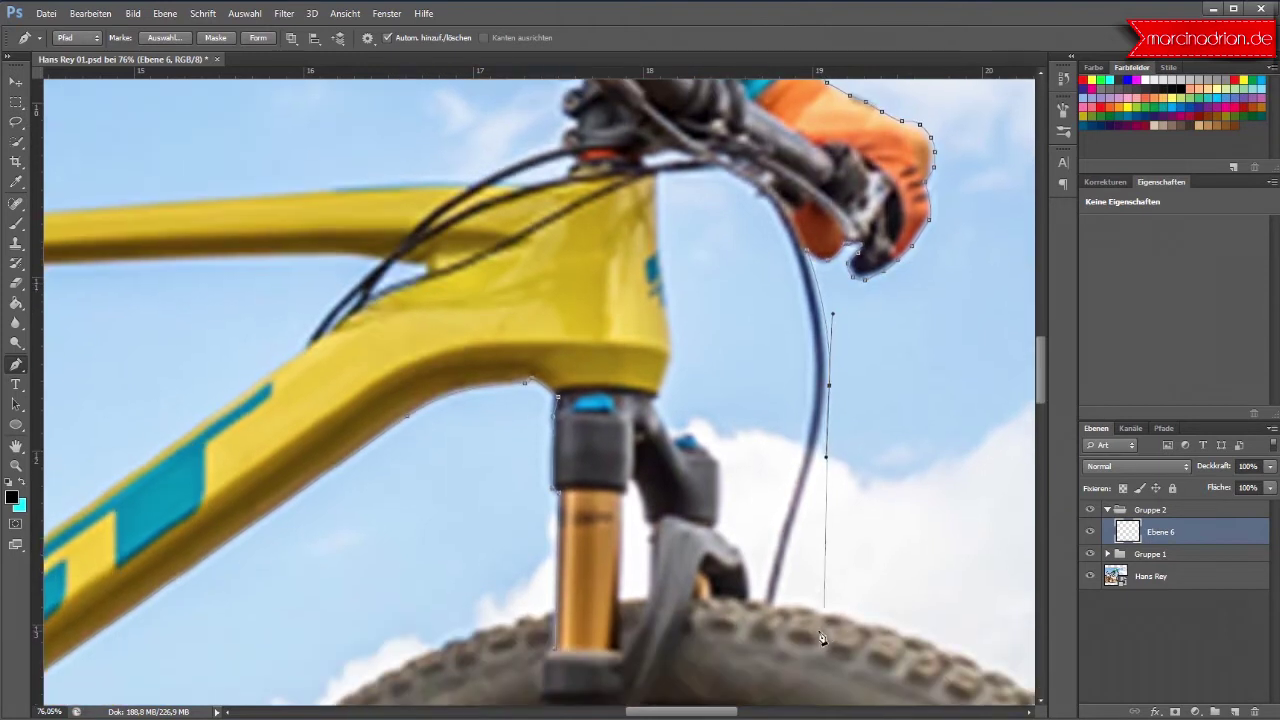
{"action": "scroll", "coordinate": [780, 580], "scroll_direction": "down", "scroll_amount": 3}
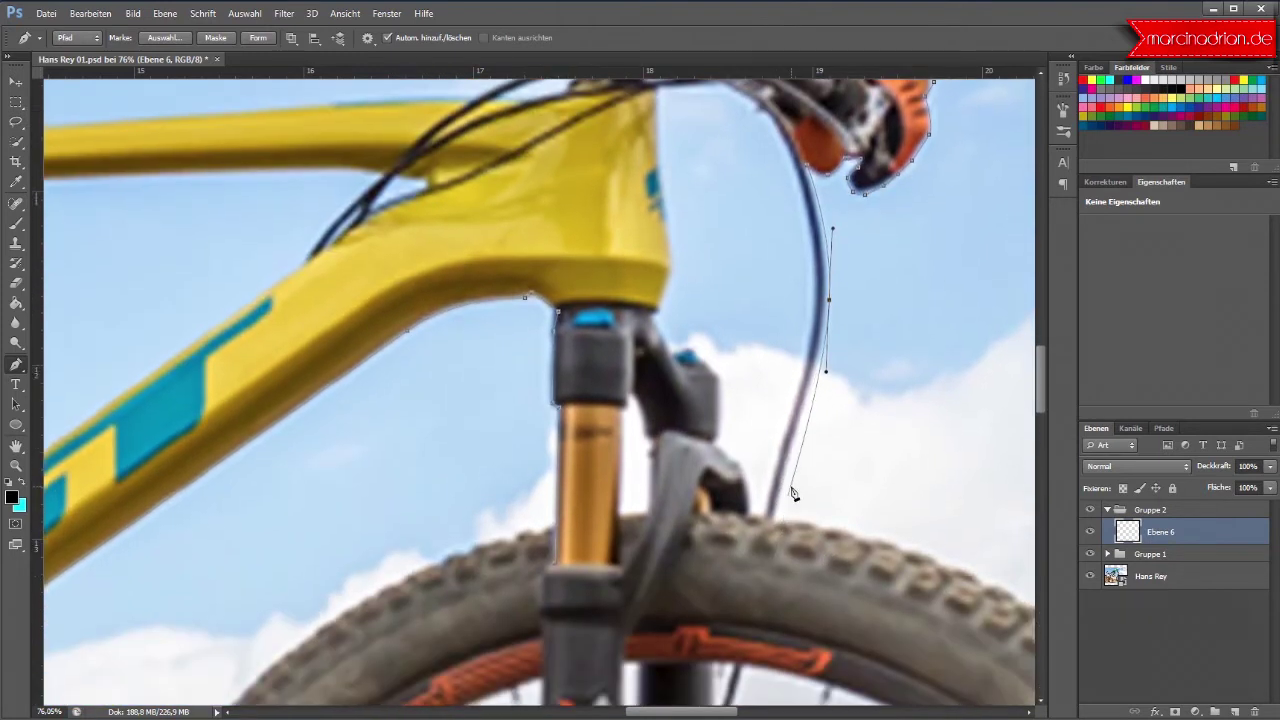
{"action": "scroll", "coordinate": [782, 507], "scroll_direction": "down", "scroll_amount": 3}
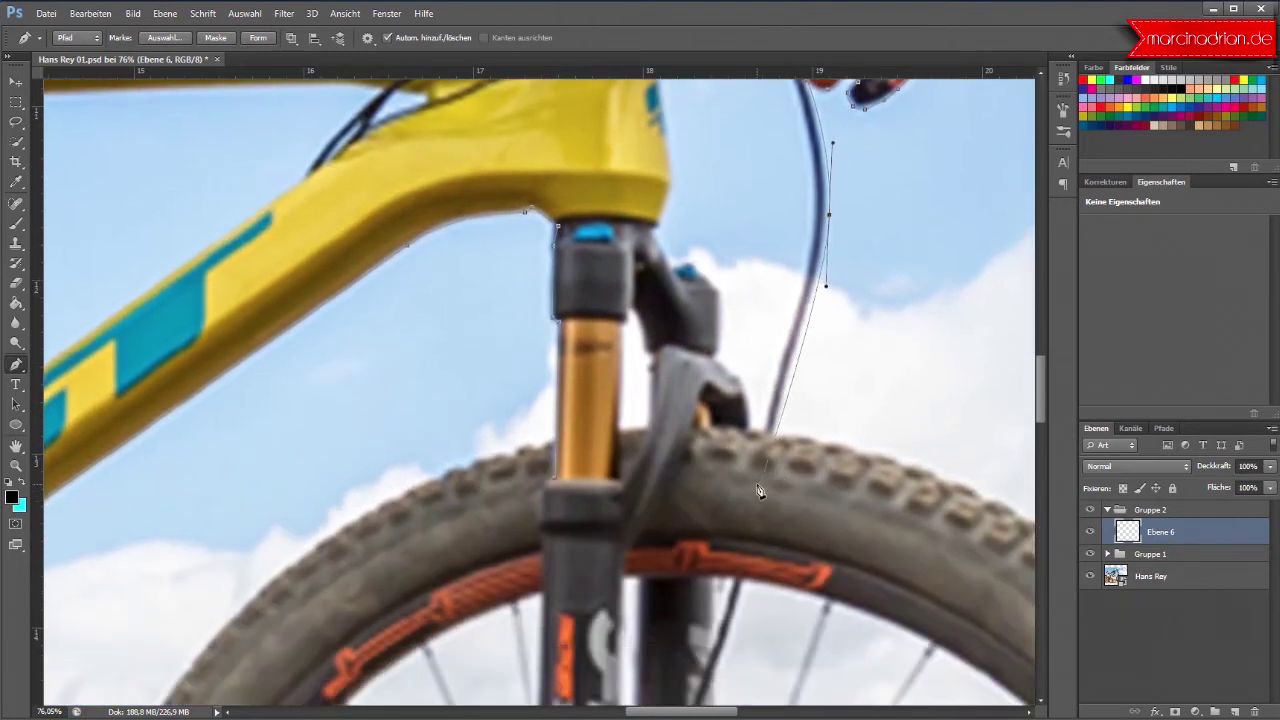
{"action": "left_click_drag", "start_coordinate": [769, 487], "coordinate": [750, 606]}
{"action": "left_click_drag", "start_coordinate": [769, 487], "coordinate": [762, 486]}
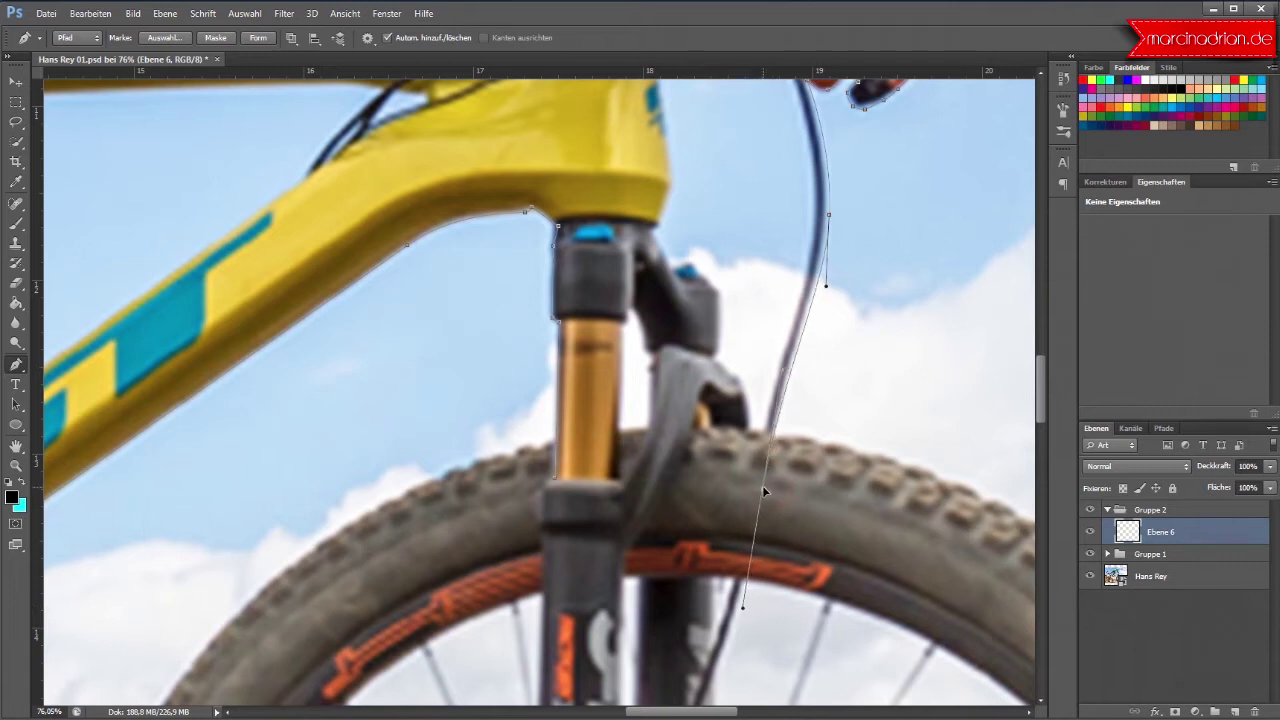
Step: Place anchors farther down the cable and on the fork leg near the hub
{"action": "scroll", "coordinate": [762, 548], "scroll_direction": "down", "scroll_amount": 3}
{"action": "scroll", "coordinate": [760, 563], "scroll_direction": "down", "scroll_amount": 2}
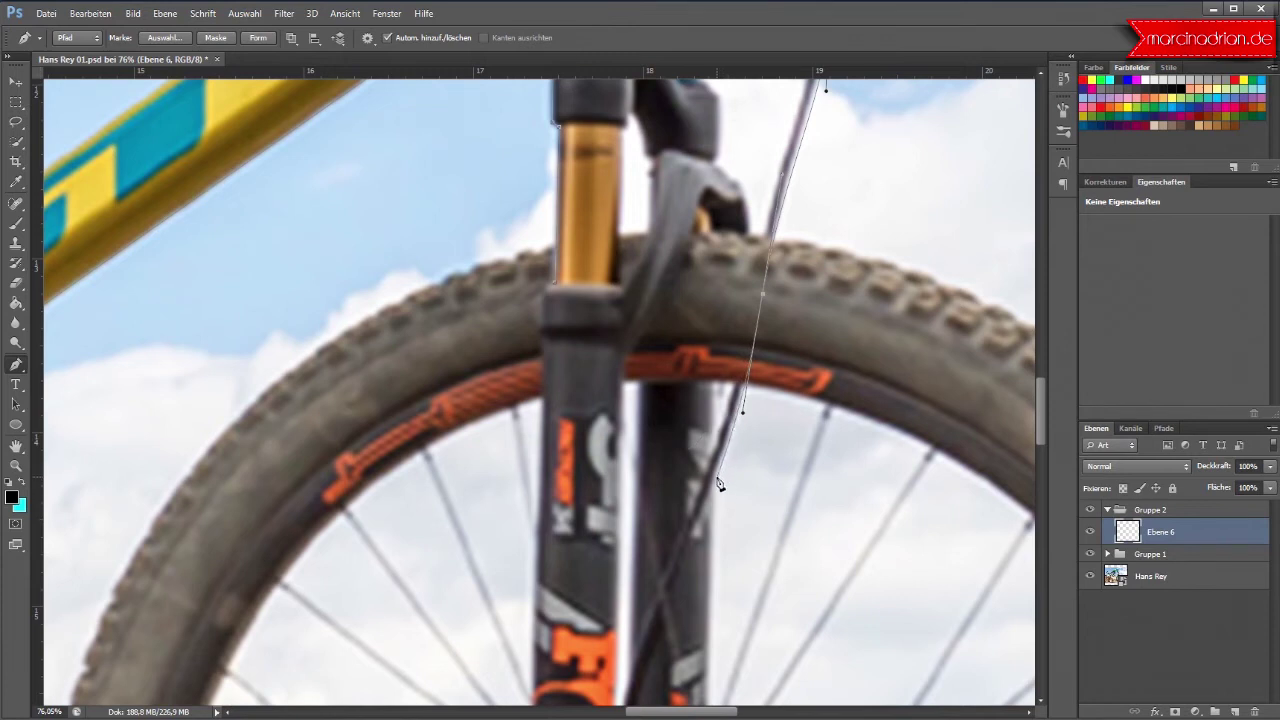
{"action": "left_click", "coordinate": [719, 484]}
{"action": "scroll", "coordinate": [719, 486], "scroll_direction": "down", "scroll_amount": 2}
{"action": "scroll", "coordinate": [719, 488], "scroll_direction": "down", "scroll_amount": 3}
{"action": "scroll", "coordinate": [719, 490], "scroll_direction": "down", "scroll_amount": 3}
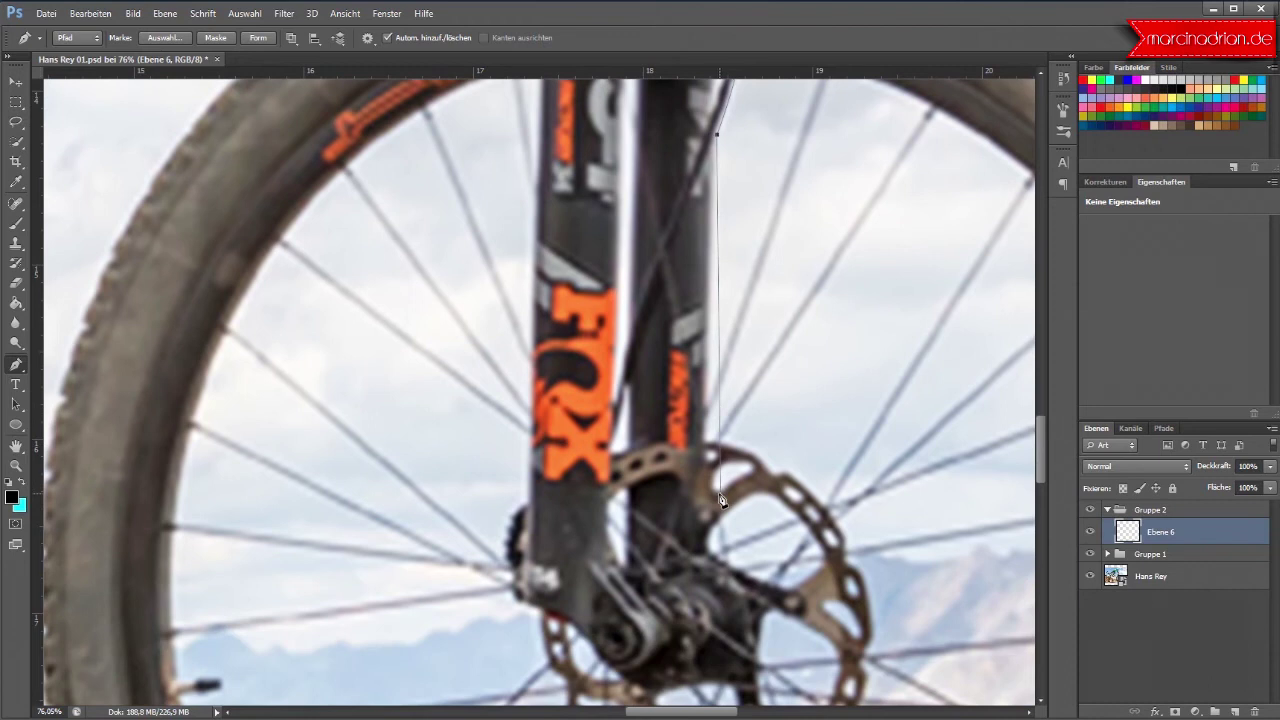
{"action": "left_click", "coordinate": [709, 553]}
{"action": "scroll", "coordinate": [720, 545], "scroll_direction": "down", "scroll_amount": 2}
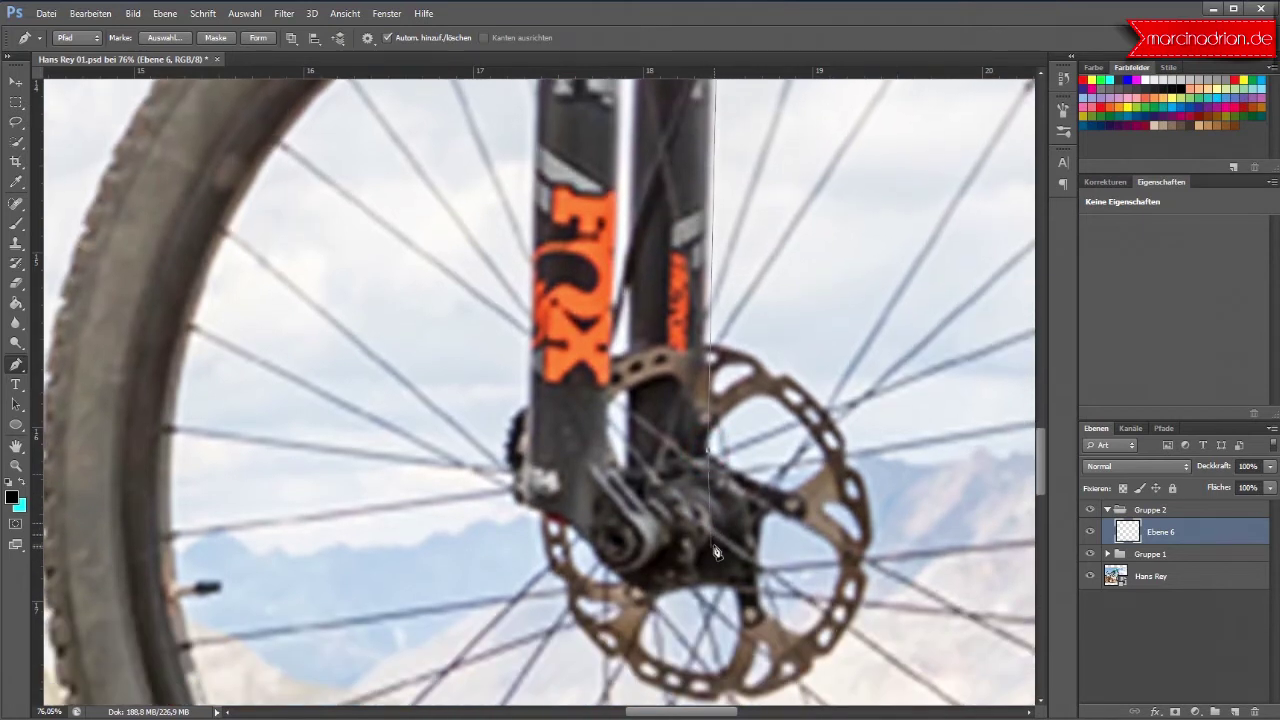
{"action": "scroll", "coordinate": [720, 545], "scroll_direction": "down", "scroll_amount": 2}
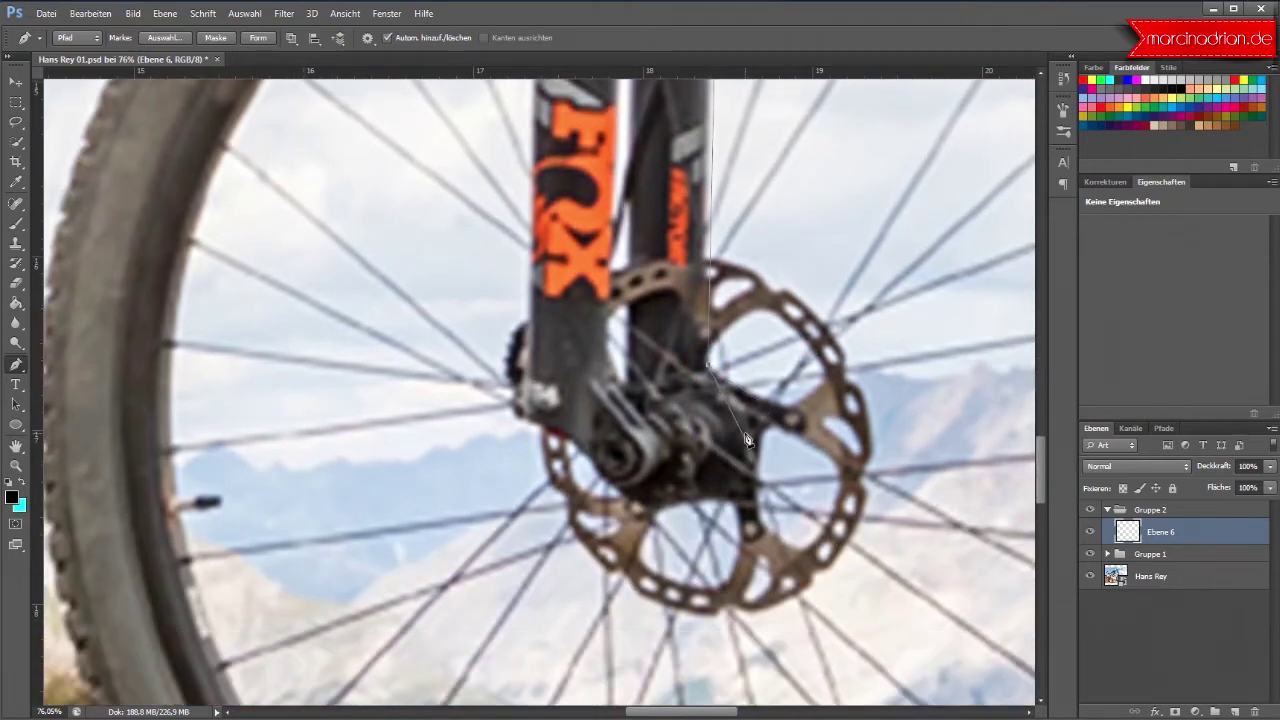
Step: Curve the path around and under the hub, below the dropout, to the fork's lower left corner
{"action": "left_click_drag", "start_coordinate": [747, 429], "coordinate": [752, 450]}
{"action": "left_click_drag", "start_coordinate": [706, 490], "coordinate": [621, 497]}
{"action": "left_click", "coordinate": [594, 472], "text": "ctrl"}
{"action": "left_click_drag", "start_coordinate": [559, 429], "coordinate": [545, 430]}
{"action": "mouse_move", "coordinate": [516, 416]}
{"action": "left_mouse_down"}
{"action": "mouse_move", "coordinate": [508, 369]}
{"action": "mouse_move", "coordinate": [521, 328]}
{"action": "left_mouse_up"}
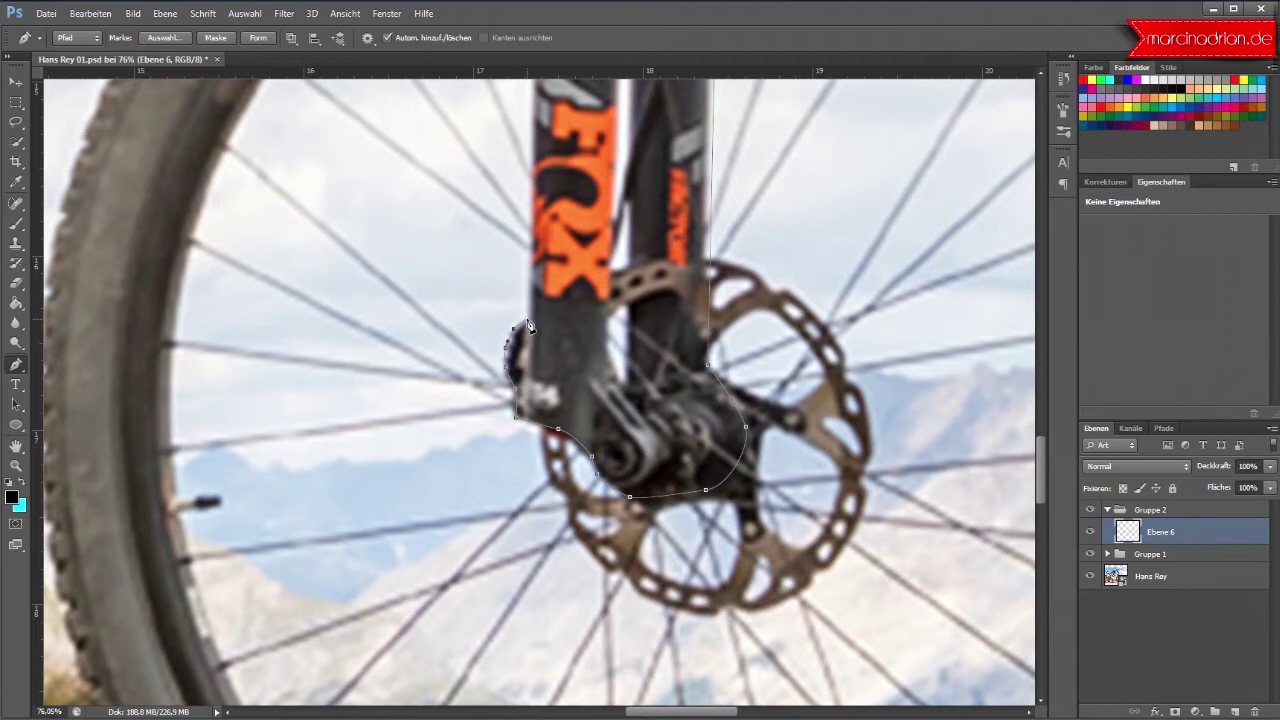
Step: Anchor the path at the top of the left fork leg where the gold stanchion begins
{"action": "scroll", "coordinate": [525, 400], "scroll_direction": "up", "scroll_amount": 3}
{"action": "scroll", "coordinate": [521, 415], "scroll_direction": "up", "scroll_amount": 3}
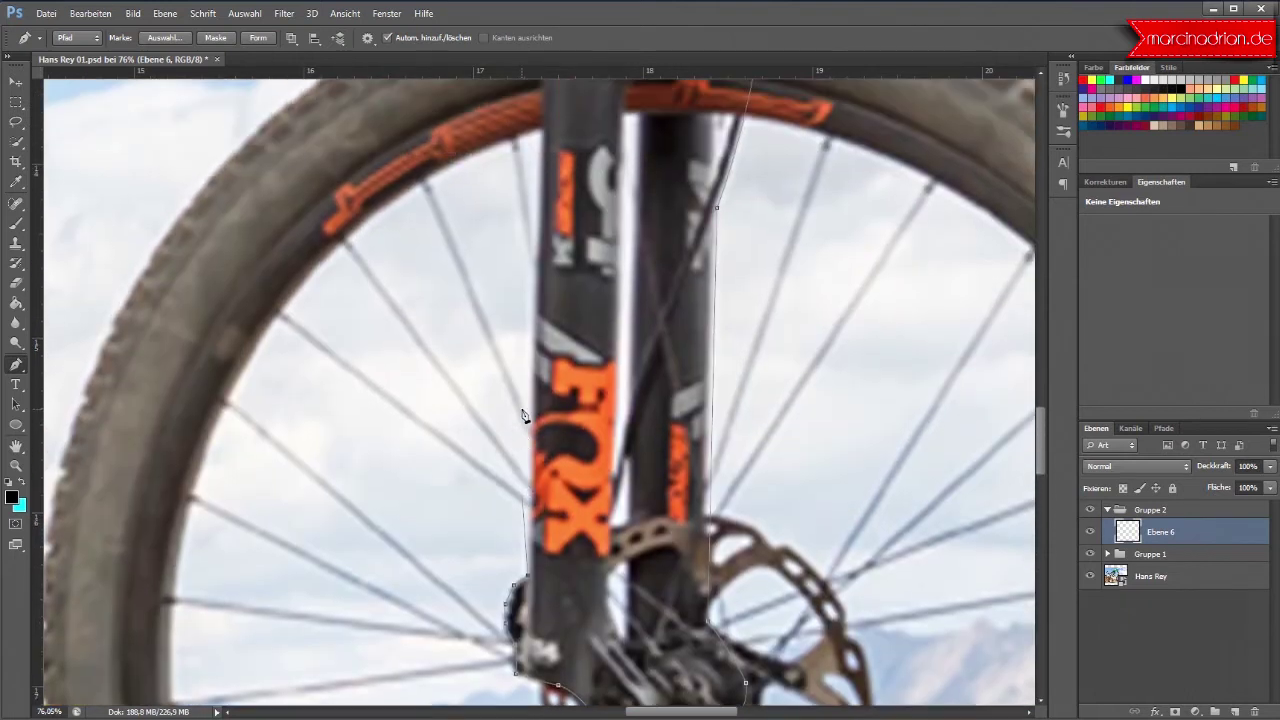
{"action": "scroll", "coordinate": [521, 415], "scroll_direction": "up", "scroll_amount": 3}
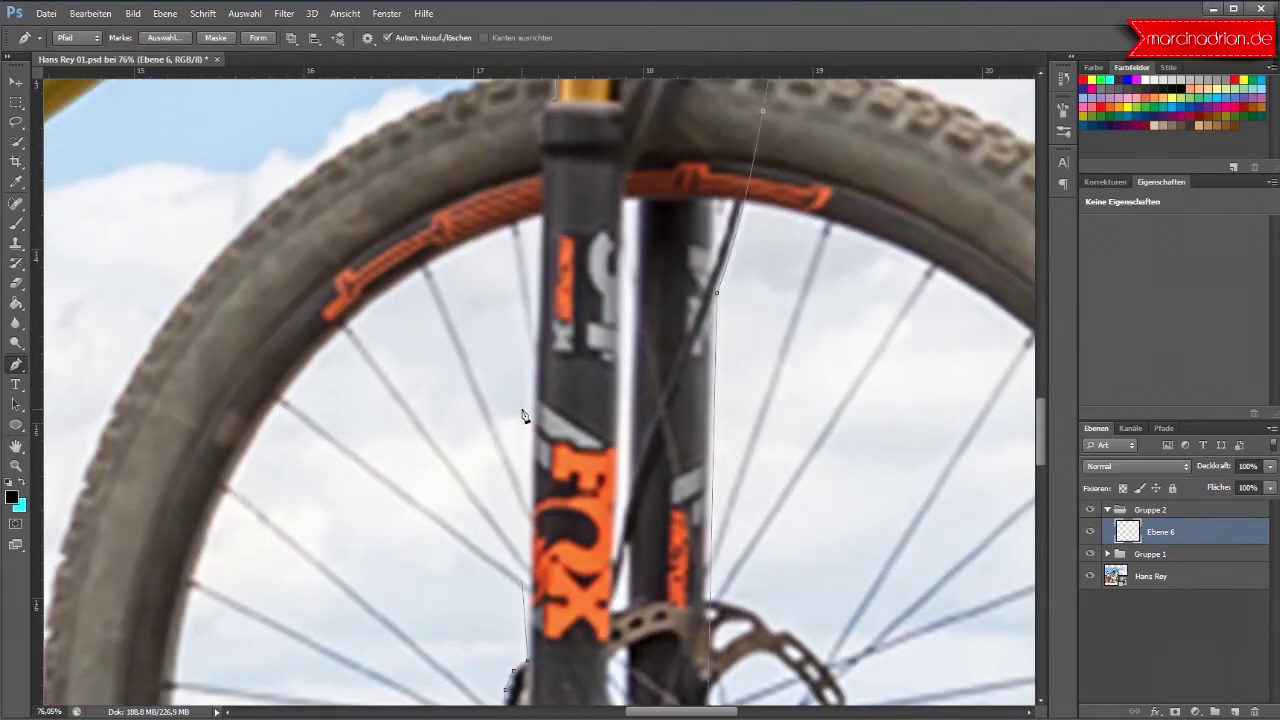
{"action": "left_click", "coordinate": [541, 155]}
{"action": "scroll", "coordinate": [535, 160], "scroll_direction": "up", "scroll_amount": 3}
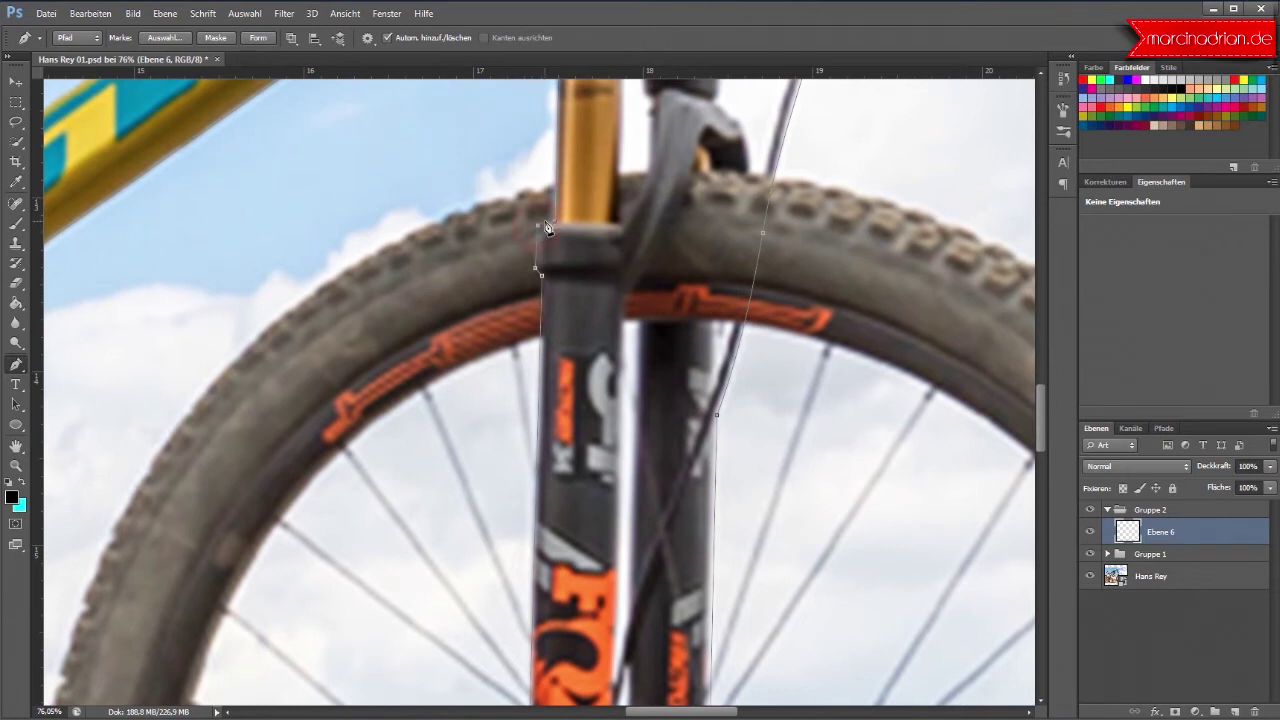
{"action": "scroll", "coordinate": [585, 390], "scroll_direction": "up", "scroll_amount": 4}
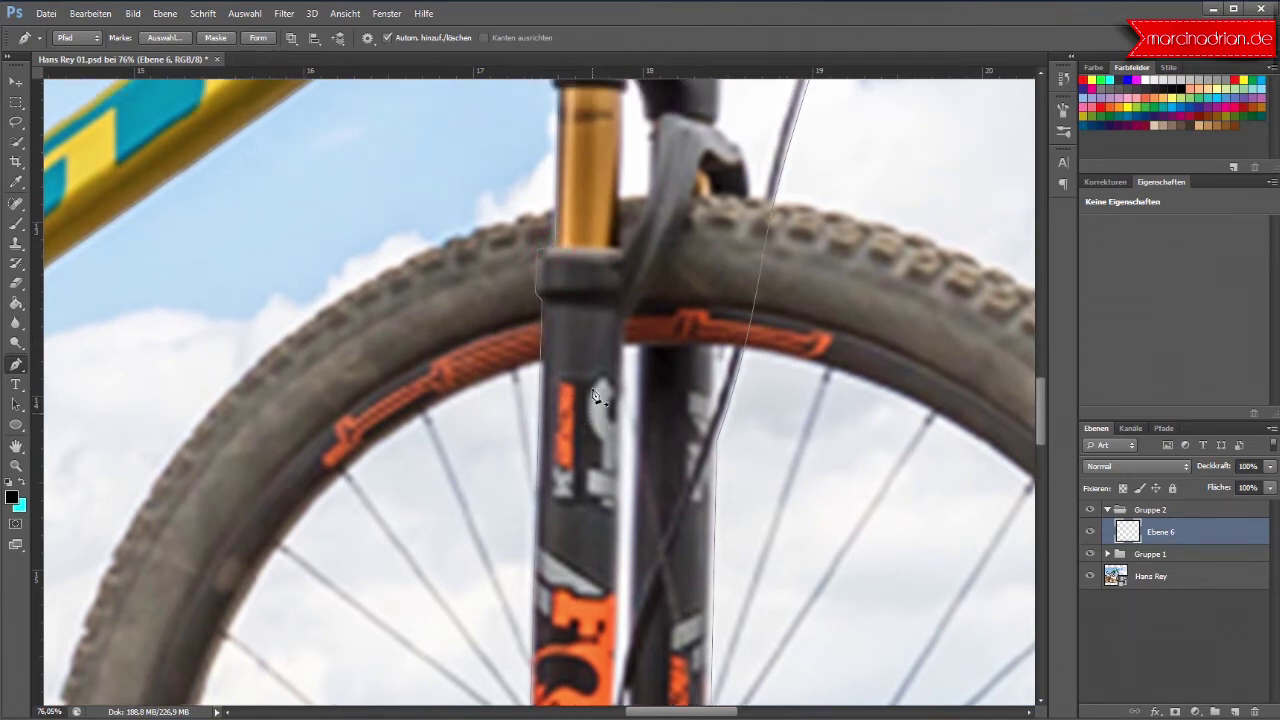
{"action": "scroll", "coordinate": [600, 397], "scroll_direction": "up", "scroll_amount": 1}
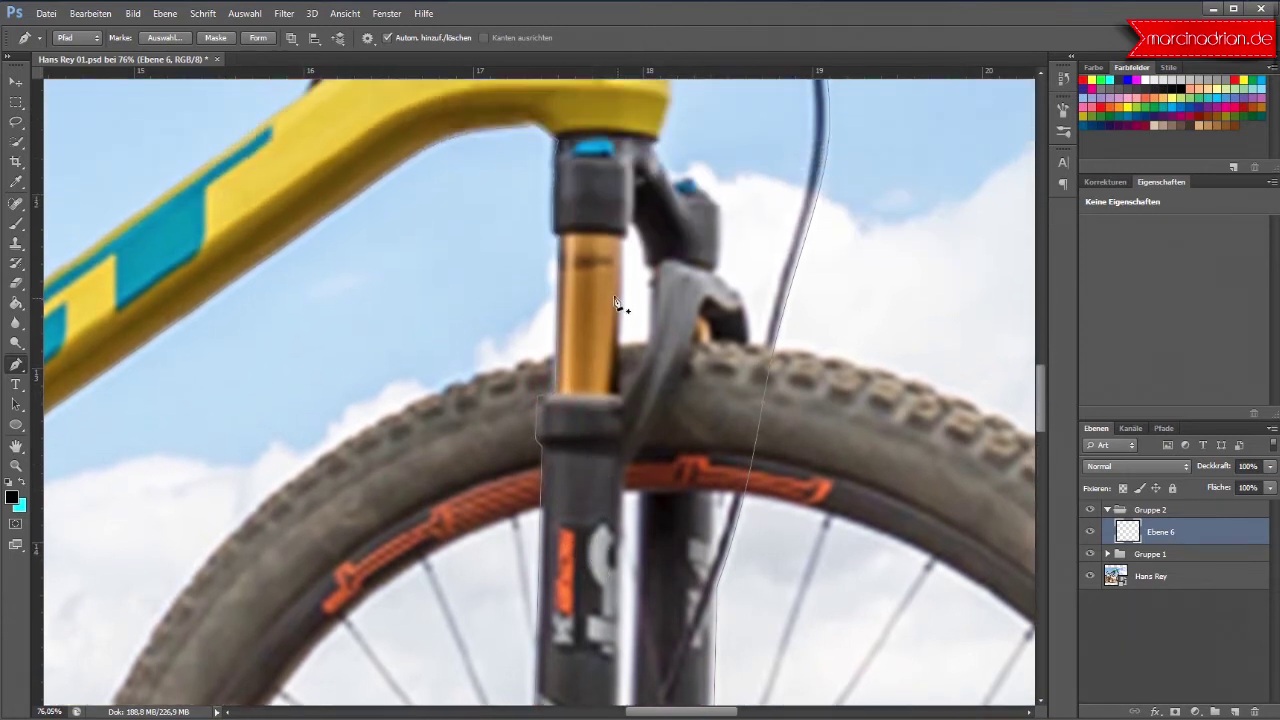
Step: Place anchors across the fork leg top and down its inner edge, closing at the start anchor
{"action": "left_click", "coordinate": [620, 392]}
{"action": "left_click", "coordinate": [644, 267]}
{"action": "left_click_drag", "start_coordinate": [646, 268], "coordinate": [647, 317]}
{"action": "left_click_drag", "start_coordinate": [649, 307], "coordinate": [648, 341]}
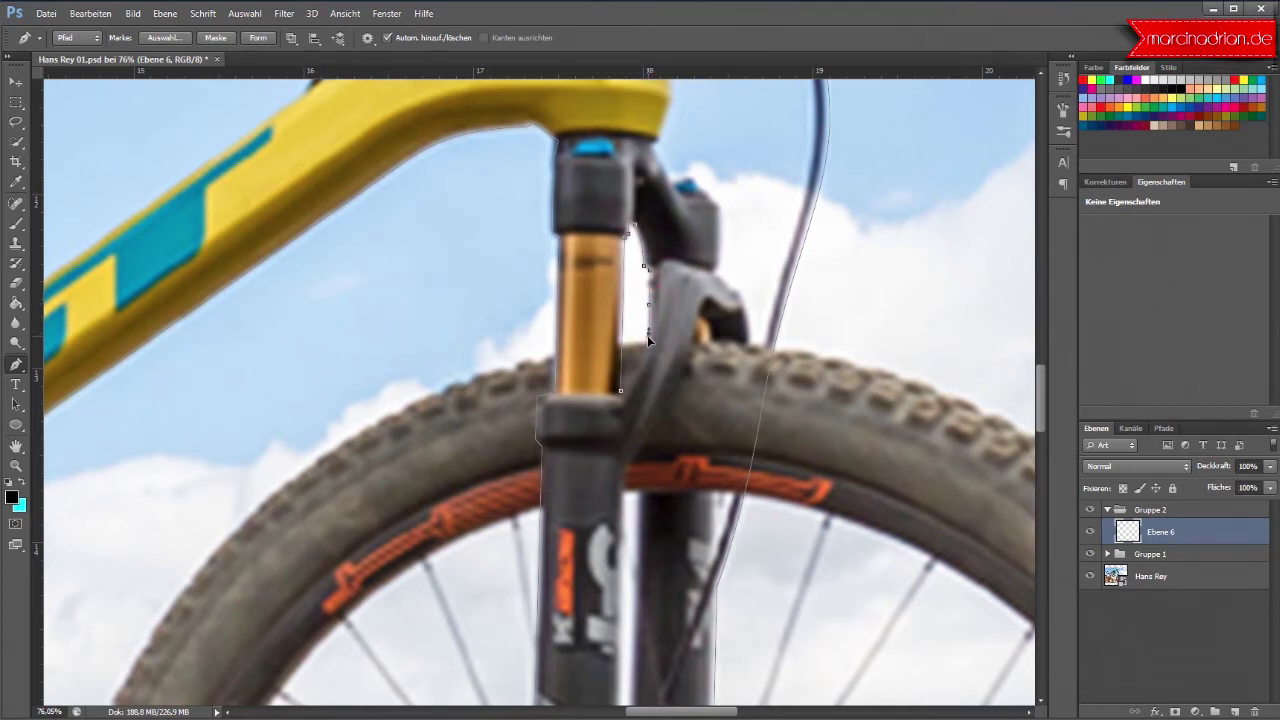
{"action": "left_click", "coordinate": [620, 397]}
Step: Add a curved anchor at the fork leg's inner top, descending toward the hub
{"action": "scroll", "coordinate": [650, 366], "scroll_direction": "down", "scroll_amount": 2}
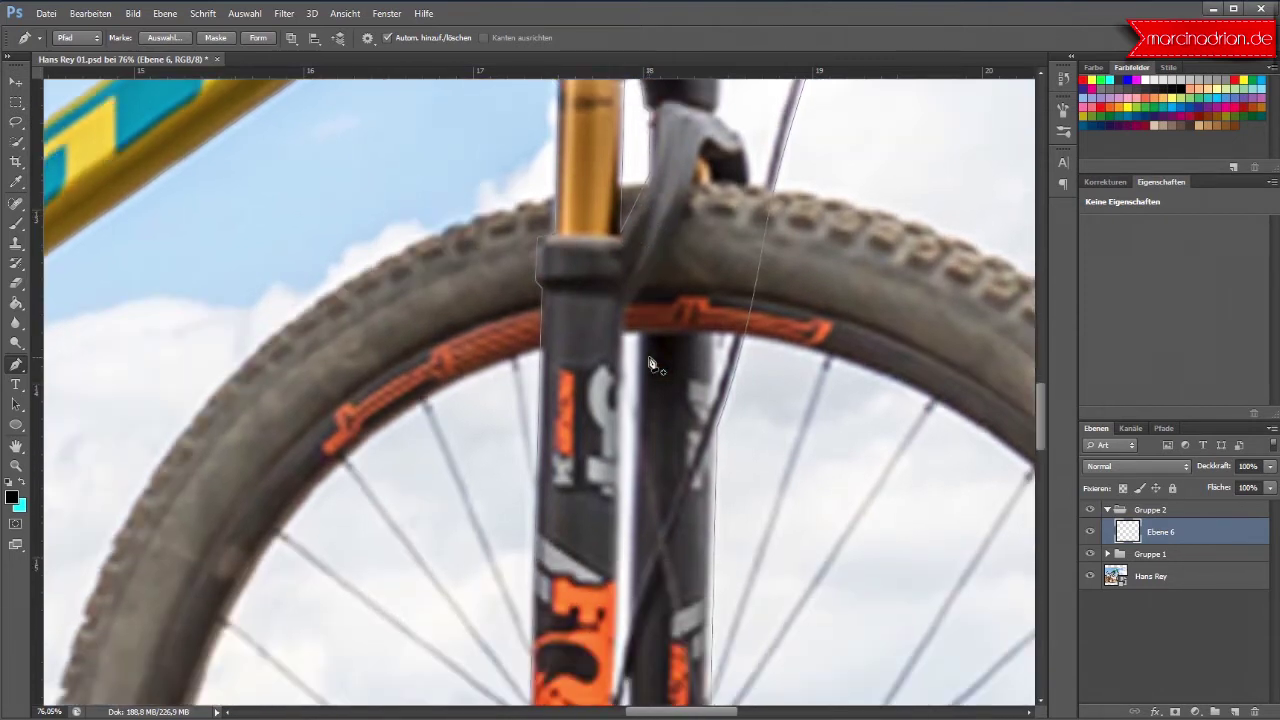
{"action": "scroll", "coordinate": [692, 330], "scroll_direction": "down", "scroll_amount": 2}
{"action": "scroll", "coordinate": [685, 360], "scroll_direction": "down", "scroll_amount": 1}
{"action": "scroll", "coordinate": [660, 440], "scroll_direction": "down", "scroll_amount": 3}
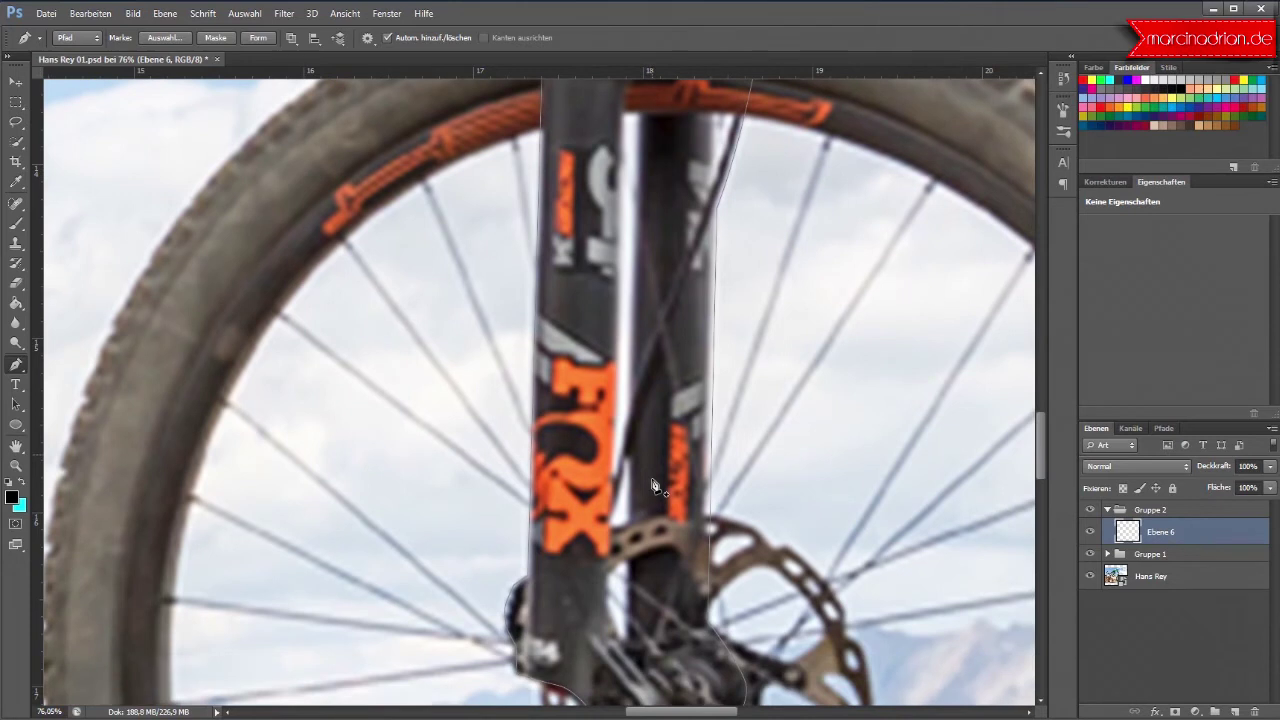
{"action": "scroll", "coordinate": [640, 500], "scroll_direction": "down", "scroll_amount": 2}
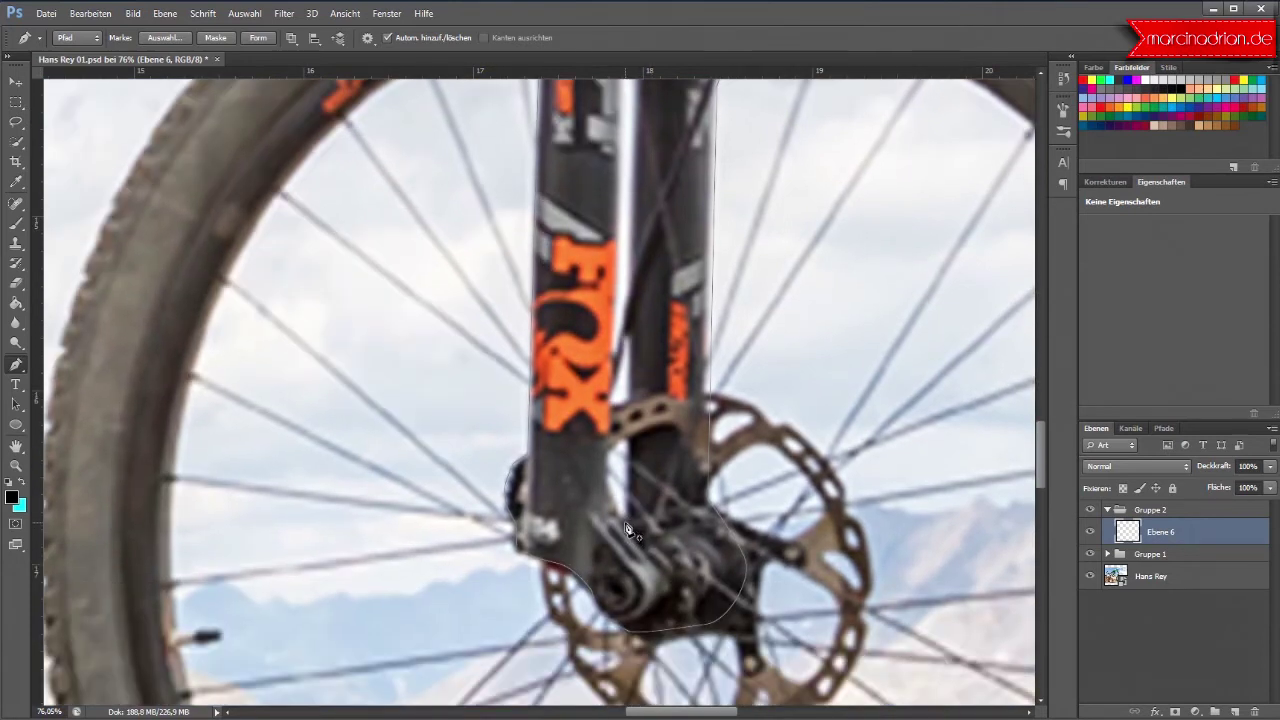
{"action": "left_click", "coordinate": [619, 516]}
{"action": "left_click", "coordinate": [628, 516]}
{"action": "scroll", "coordinate": [632, 450], "scroll_direction": "up", "scroll_amount": 1}
{"action": "scroll", "coordinate": [640, 350], "scroll_direction": "up", "scroll_amount": 2}
{"action": "scroll", "coordinate": [645, 260], "scroll_direction": "up", "scroll_amount": 1}
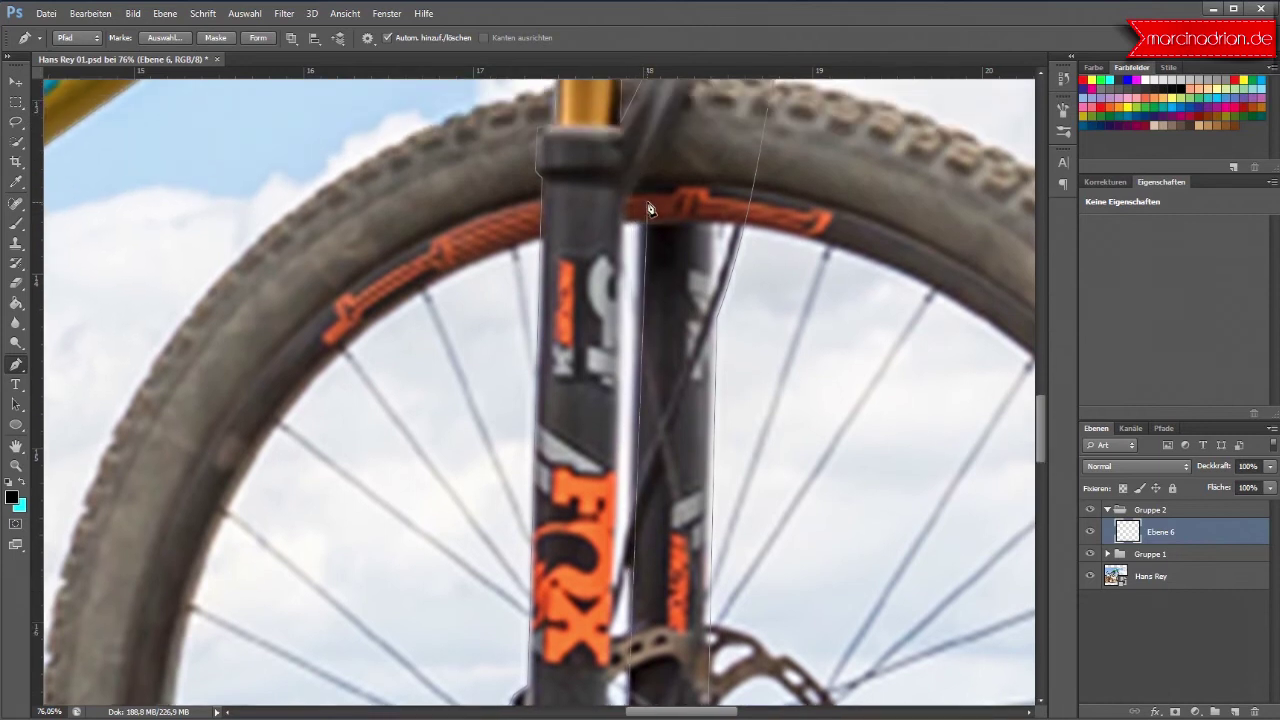
{"action": "scroll", "coordinate": [650, 210], "scroll_direction": "up", "scroll_amount": 1}
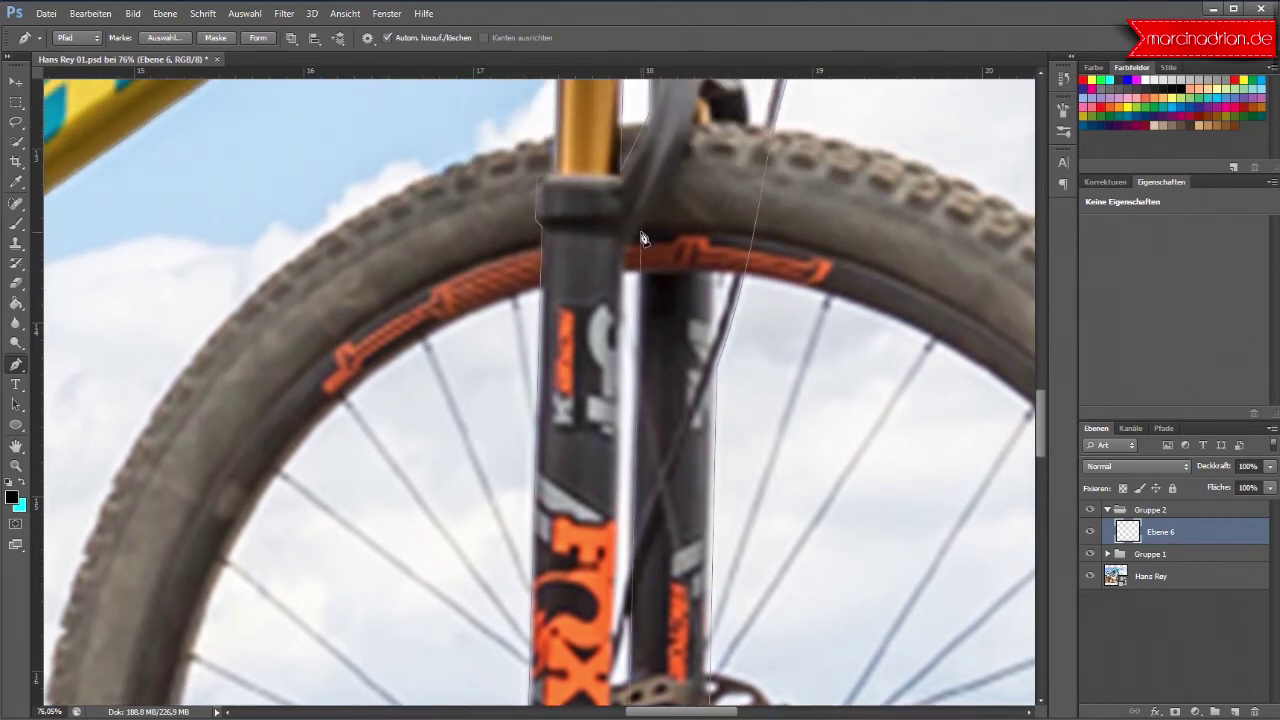
{"action": "left_click_drag", "start_coordinate": [641, 233], "coordinate": [630, 256]}
{"action": "scroll", "coordinate": [615, 380], "scroll_direction": "down", "scroll_amount": 3}
{"action": "scroll", "coordinate": [607, 462], "scroll_direction": "down", "scroll_amount": 3}
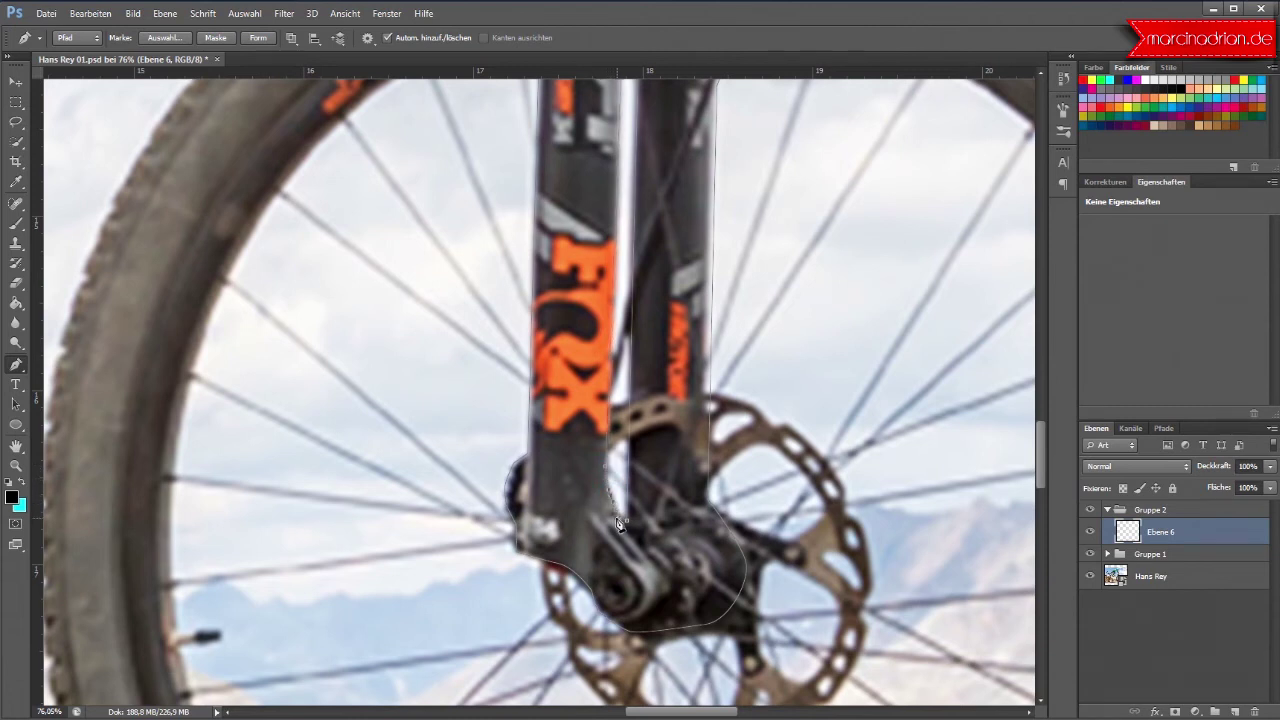
{"action": "scroll", "coordinate": [627, 404], "scroll_direction": "up", "scroll_amount": 2}
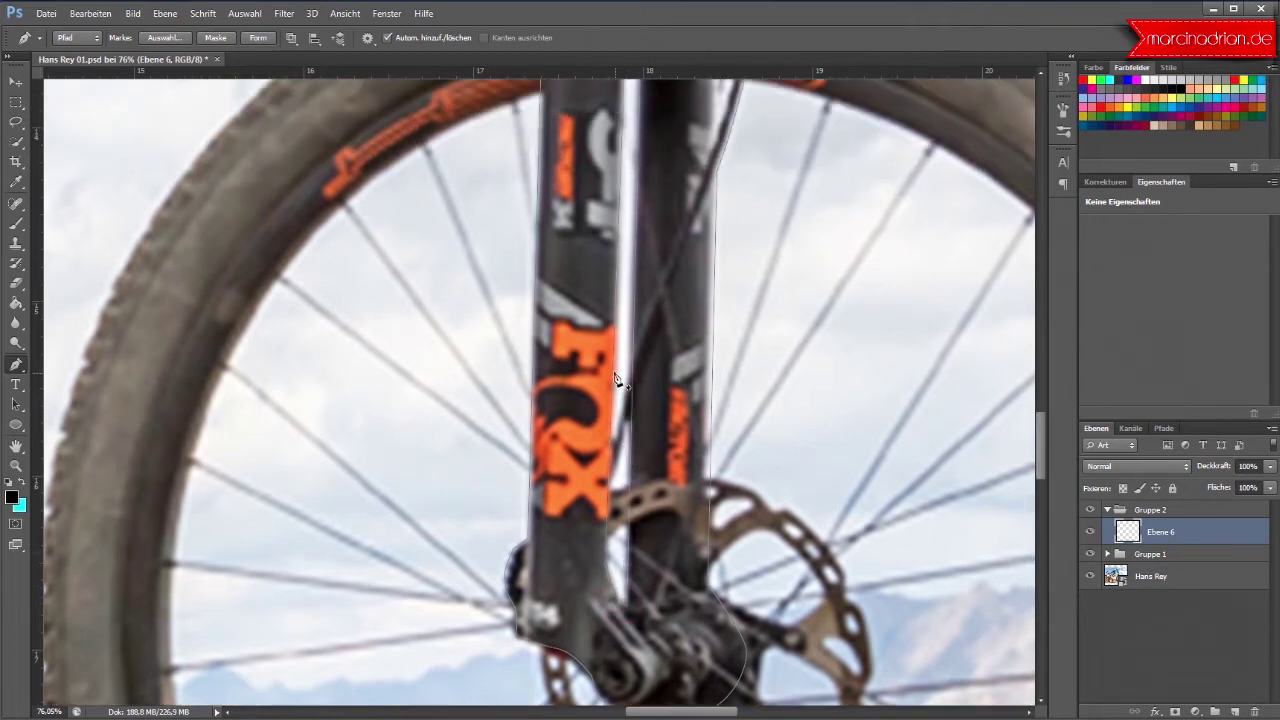
Step: Wrap the path around the shock reservoir's top, right side, bottom and left edge
{"action": "scroll", "coordinate": [627, 384], "scroll_direction": "down", "scroll_amount": 5, "text": "alt"}
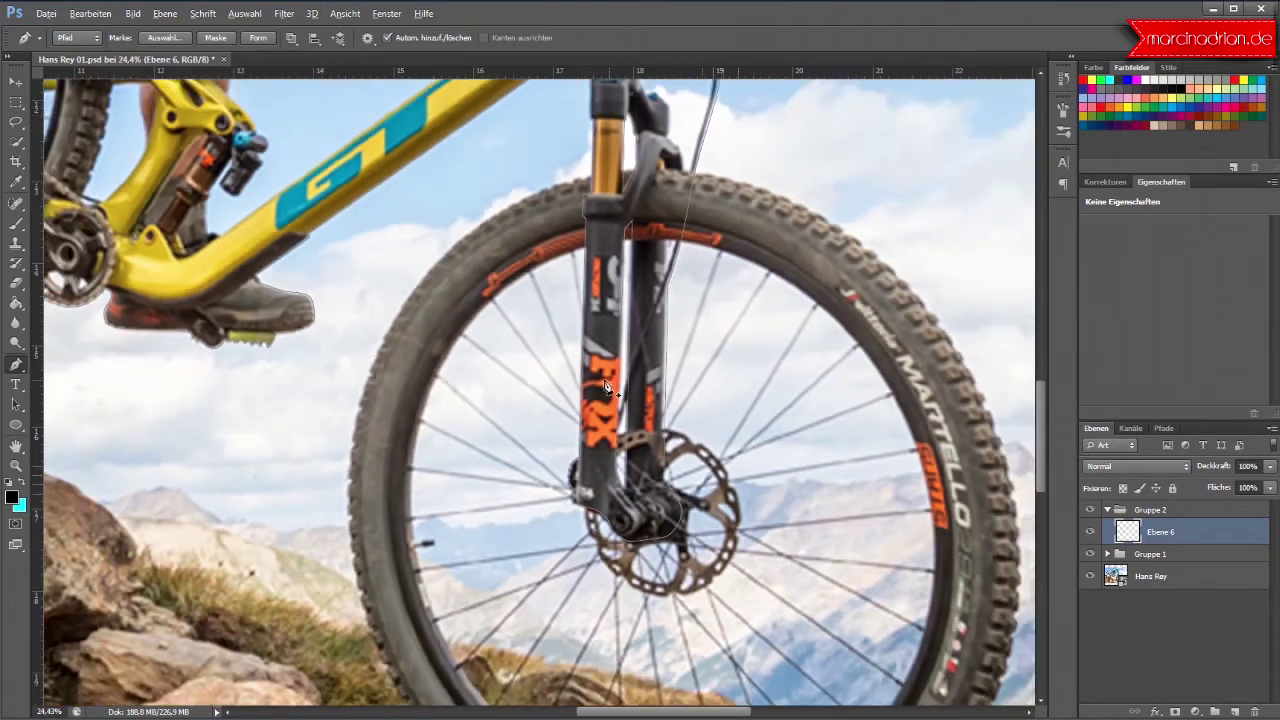
{"action": "scroll", "coordinate": [346, 261], "scroll_direction": "up", "scroll_amount": 5, "text": "alt"}
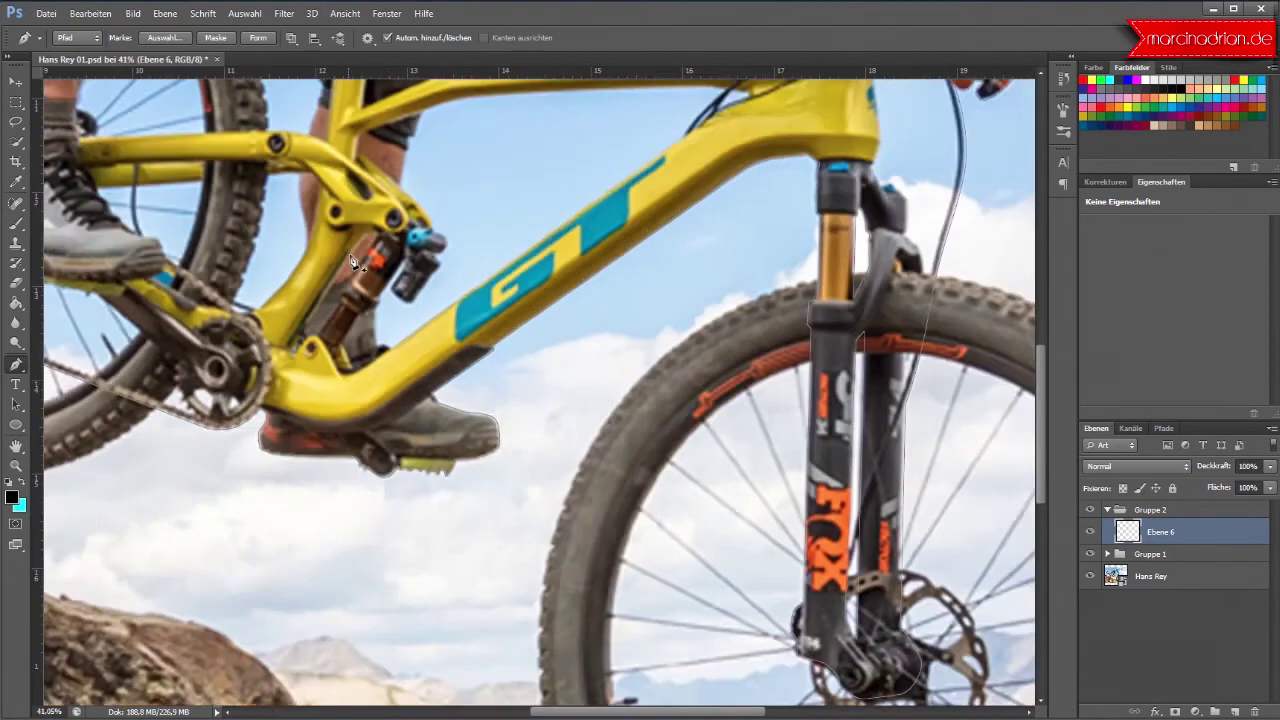
{"action": "scroll", "coordinate": [390, 295], "scroll_direction": "up", "scroll_amount": 3, "text": "alt"}
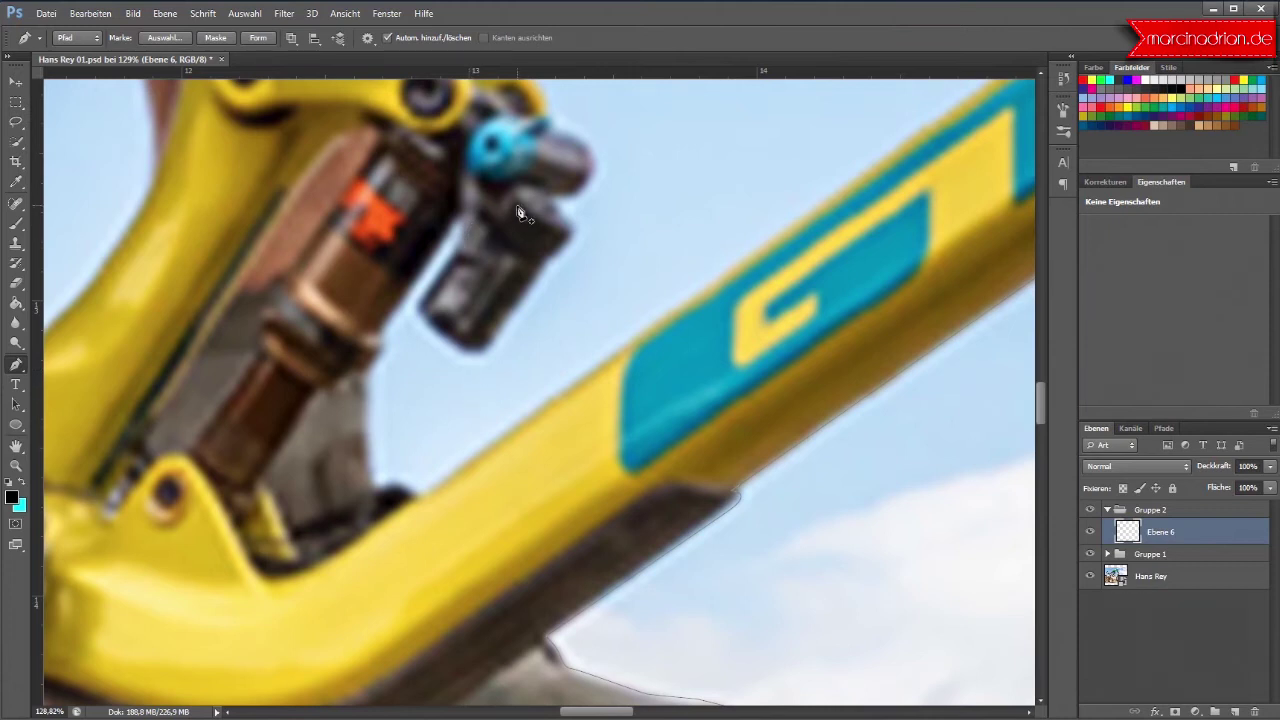
{"action": "left_click_drag", "start_coordinate": [552, 197], "coordinate": [573, 231]}
{"action": "left_click", "coordinate": [576, 229]}
{"action": "mouse_move", "coordinate": [548, 258]}
{"action": "left_mouse_down"}
{"action": "mouse_move", "coordinate": [480, 362]}
{"action": "mouse_move", "coordinate": [435, 327]}
{"action": "left_mouse_up"}
{"action": "left_click", "coordinate": [483, 350]}
{"action": "left_click_drag", "start_coordinate": [411, 310], "coordinate": [426, 292]}
Step: Trace points down the shock's left side to the frame edge and curve onto the frame
{"action": "left_click", "coordinate": [461, 245]}
{"action": "left_click", "coordinate": [461, 213]}
{"action": "left_click", "coordinate": [449, 236]}
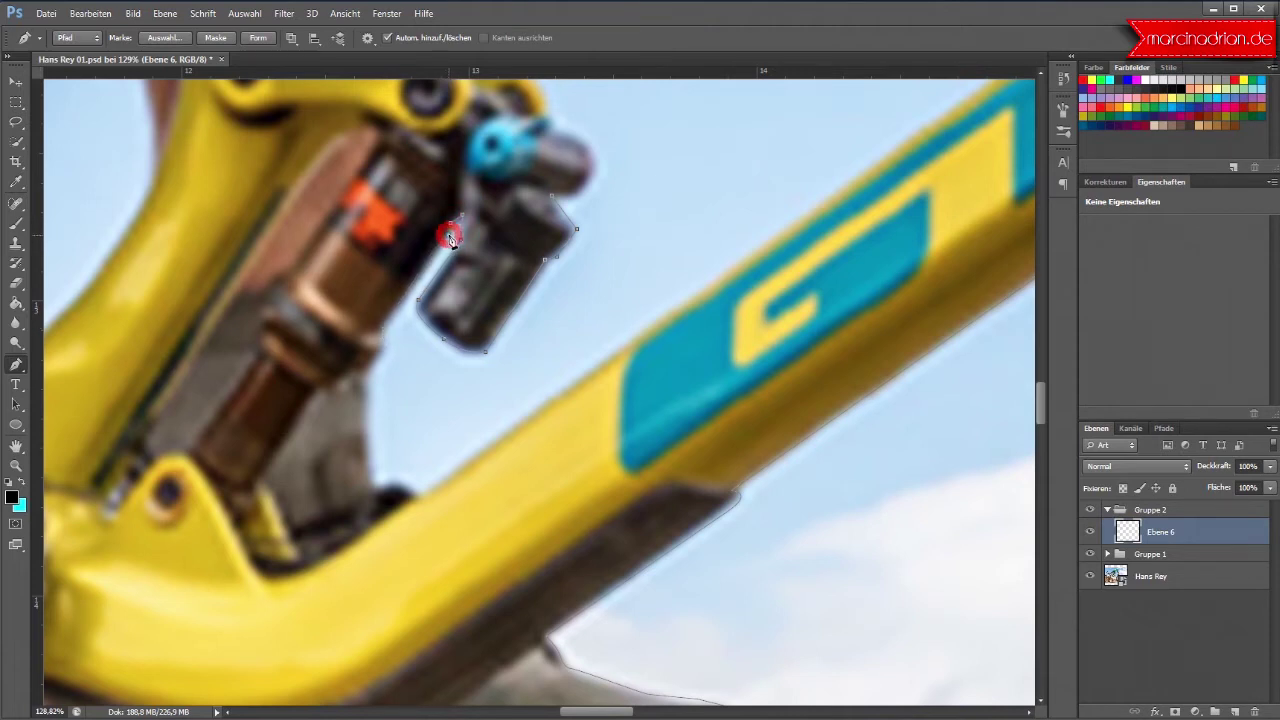
{"action": "left_click", "coordinate": [380, 327]}
{"action": "left_click", "coordinate": [386, 345]}
{"action": "left_click", "coordinate": [367, 371]}
{"action": "left_click_drag", "start_coordinate": [369, 391], "coordinate": [369, 409]}
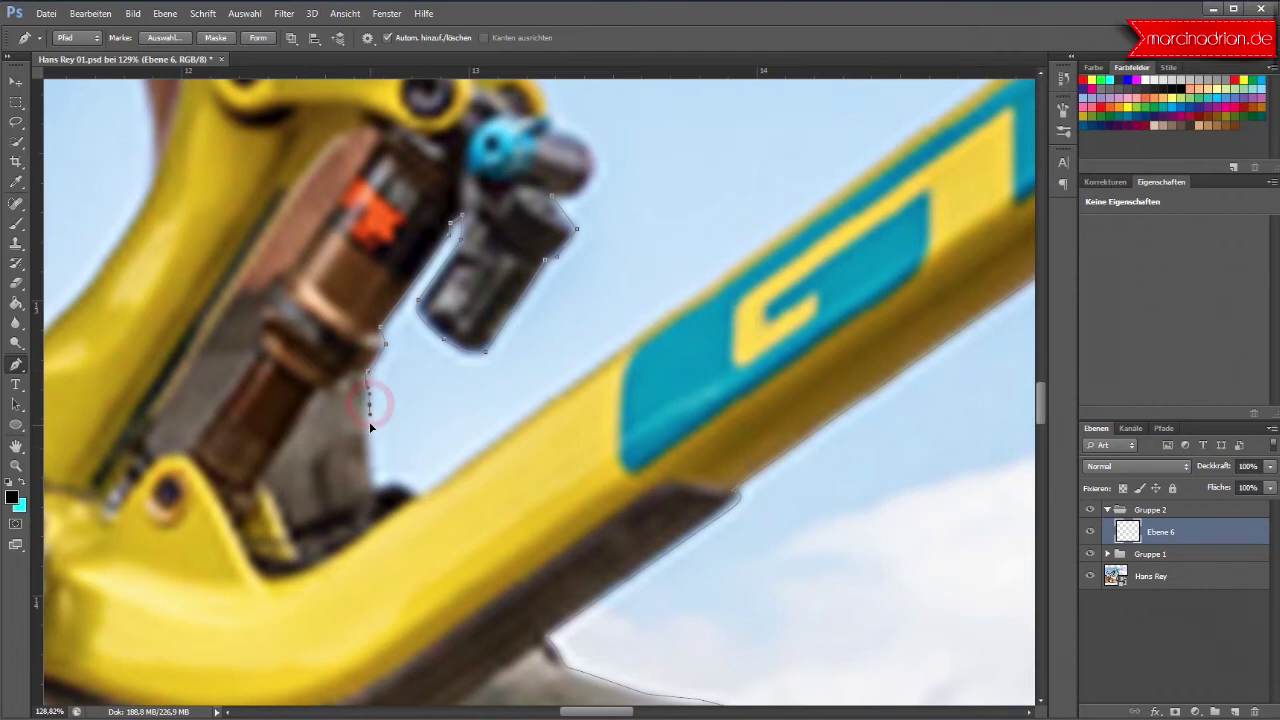
{"action": "left_click", "coordinate": [370, 466]}
{"action": "left_click_drag", "start_coordinate": [370, 489], "coordinate": [416, 494]}
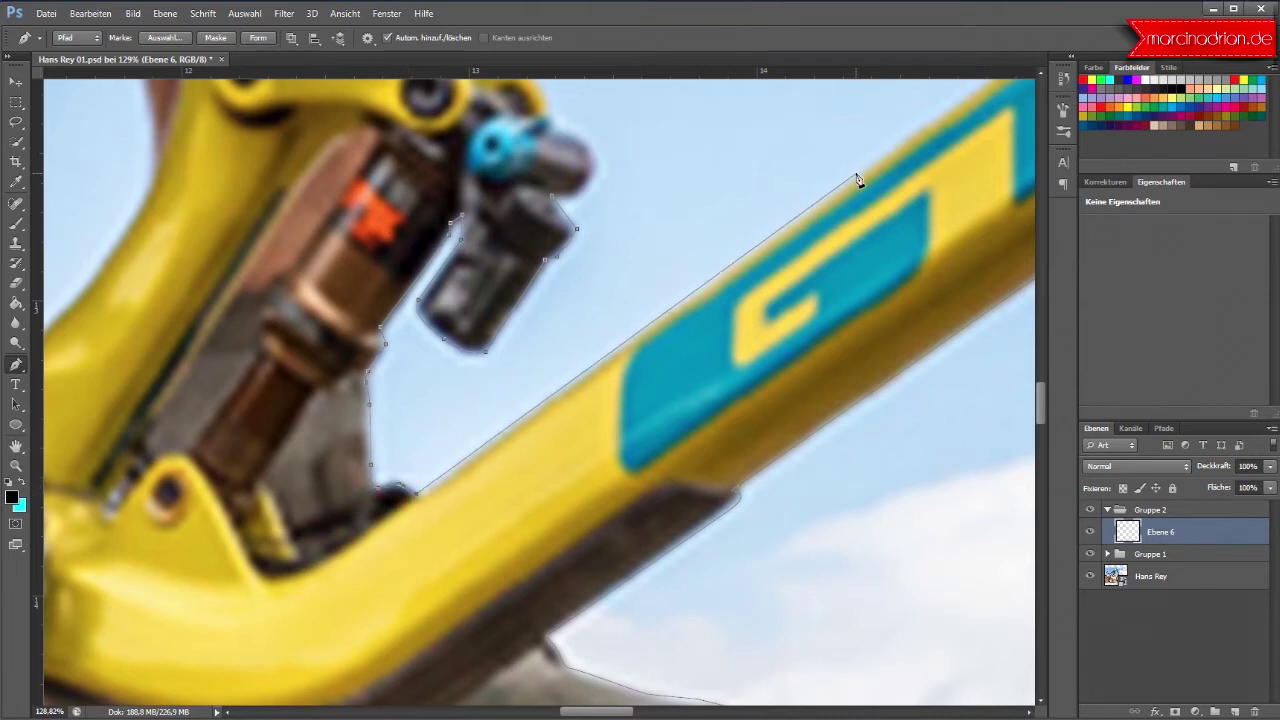
Step: Run the path along the down tube and up the cables to beneath the top tube
{"action": "scroll", "coordinate": [857, 180], "scroll_direction": "down", "scroll_amount": 3}
{"action": "scroll", "coordinate": [866, 174], "scroll_direction": "down", "scroll_amount": 1}
{"action": "scroll", "coordinate": [880, 174], "scroll_direction": "up", "scroll_amount": 1}
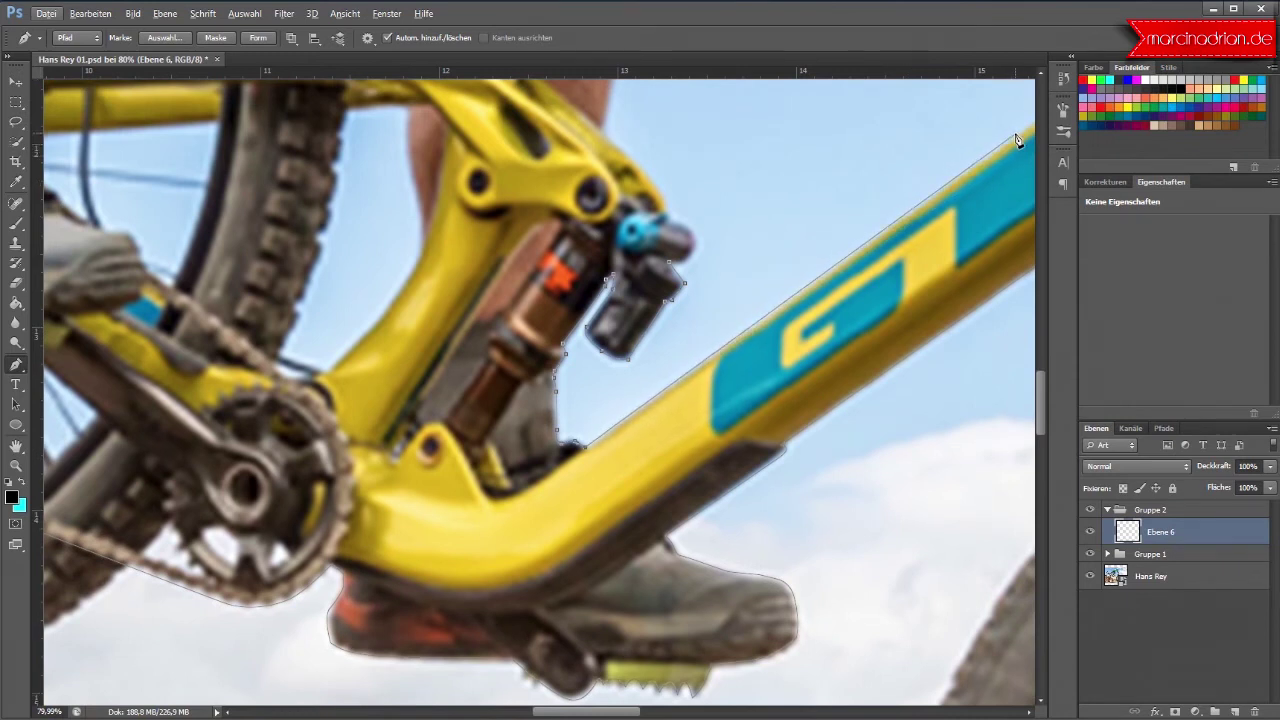
{"action": "left_click_drag", "start_coordinate": [591, 716], "coordinate": [640, 715]}
{"action": "scroll", "coordinate": [730, 514], "scroll_direction": "up", "scroll_amount": 1}
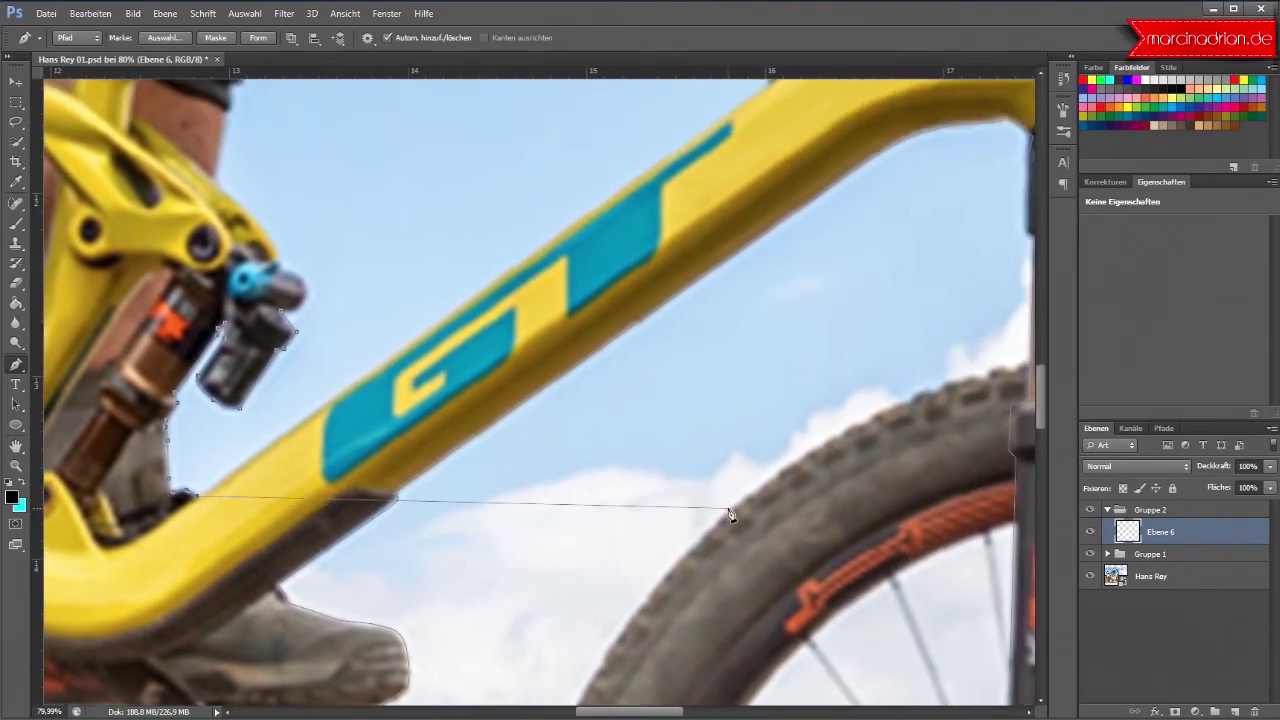
{"action": "scroll", "coordinate": [730, 514], "scroll_direction": "up", "scroll_amount": 1}
{"action": "scroll", "coordinate": [730, 514], "scroll_direction": "up", "scroll_amount": 1}
{"action": "scroll", "coordinate": [730, 514], "scroll_direction": "up", "scroll_amount": 1}
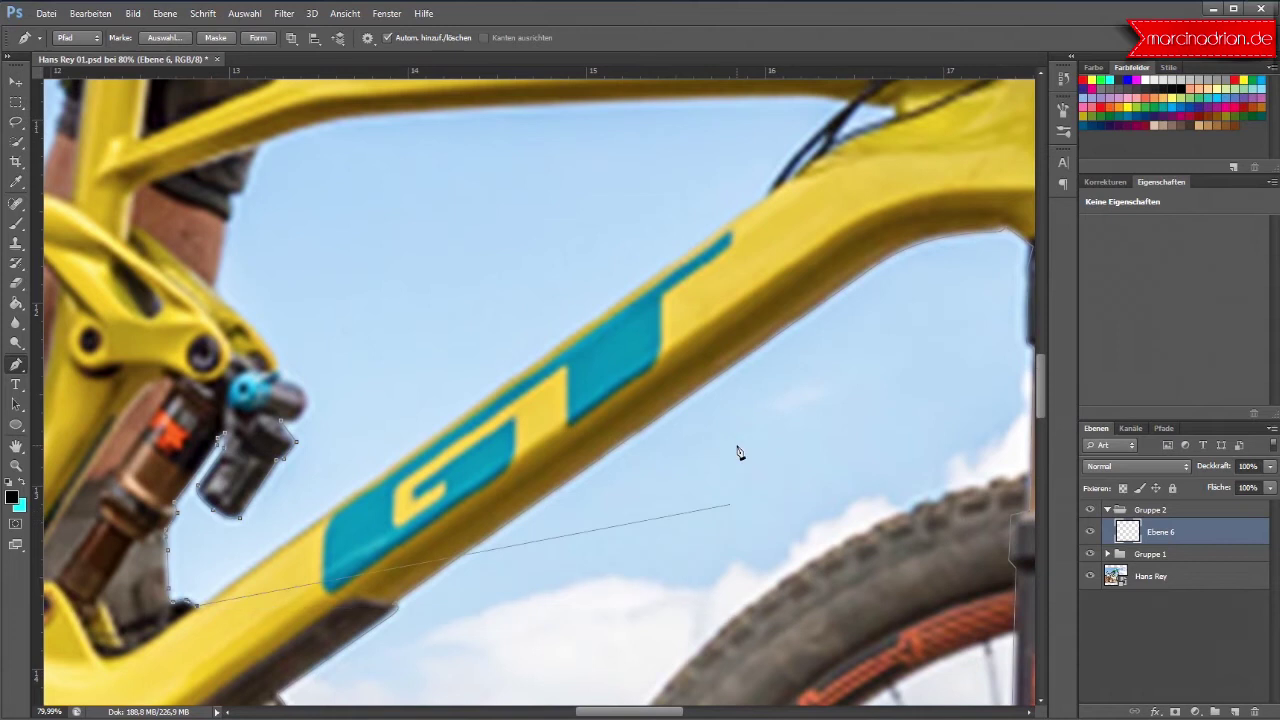
{"action": "left_click", "coordinate": [765, 200]}
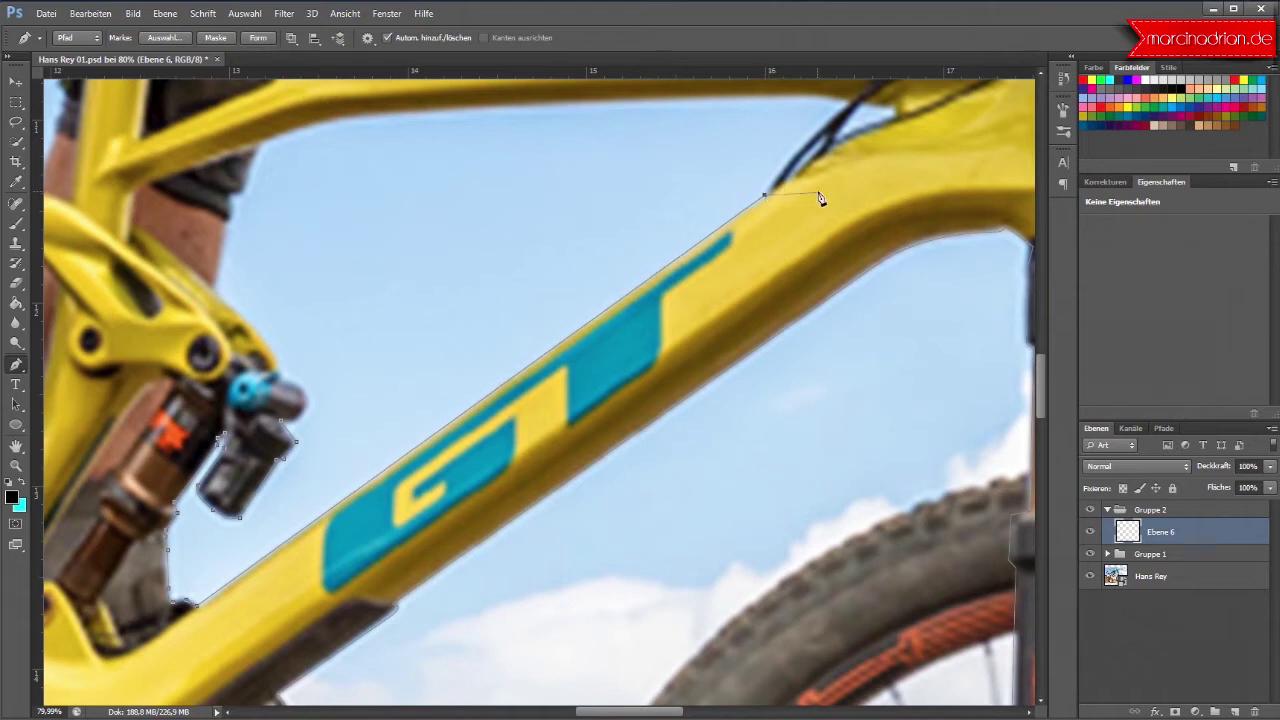
{"action": "scroll", "coordinate": [822, 196], "scroll_direction": "up", "scroll_amount": 2}
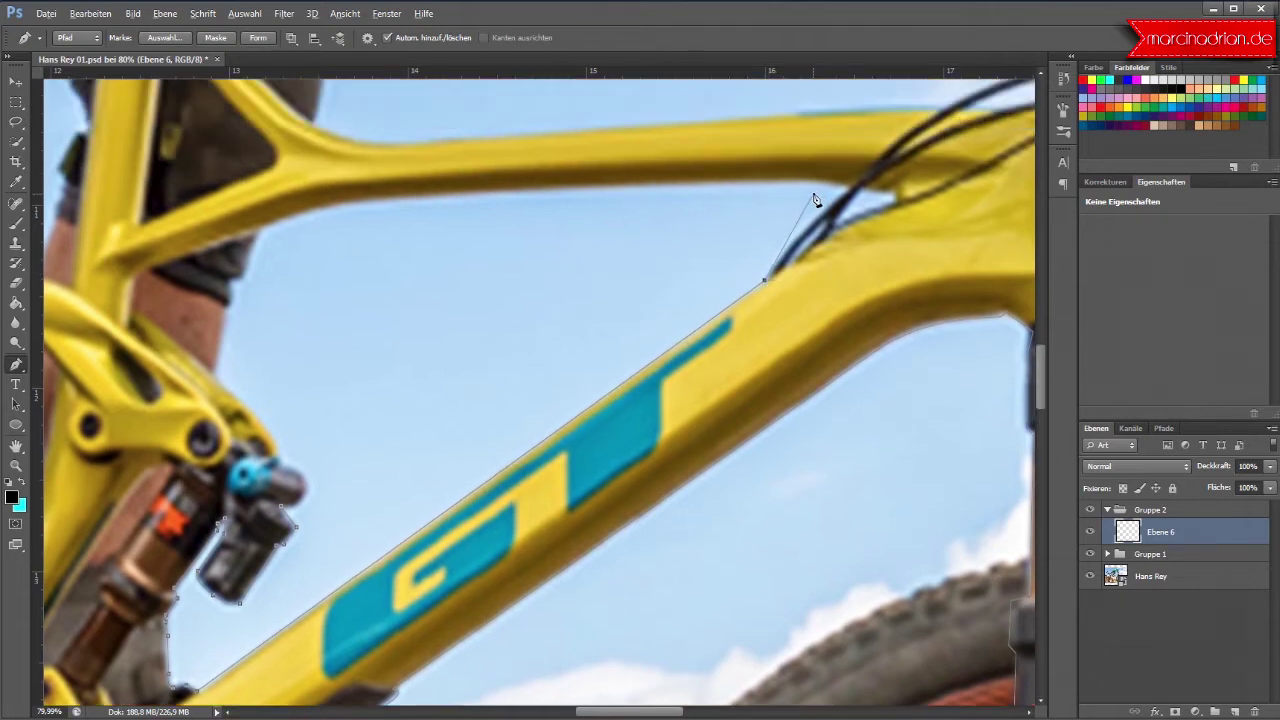
{"action": "scroll", "coordinate": [815, 200], "scroll_direction": "up", "scroll_amount": 3}
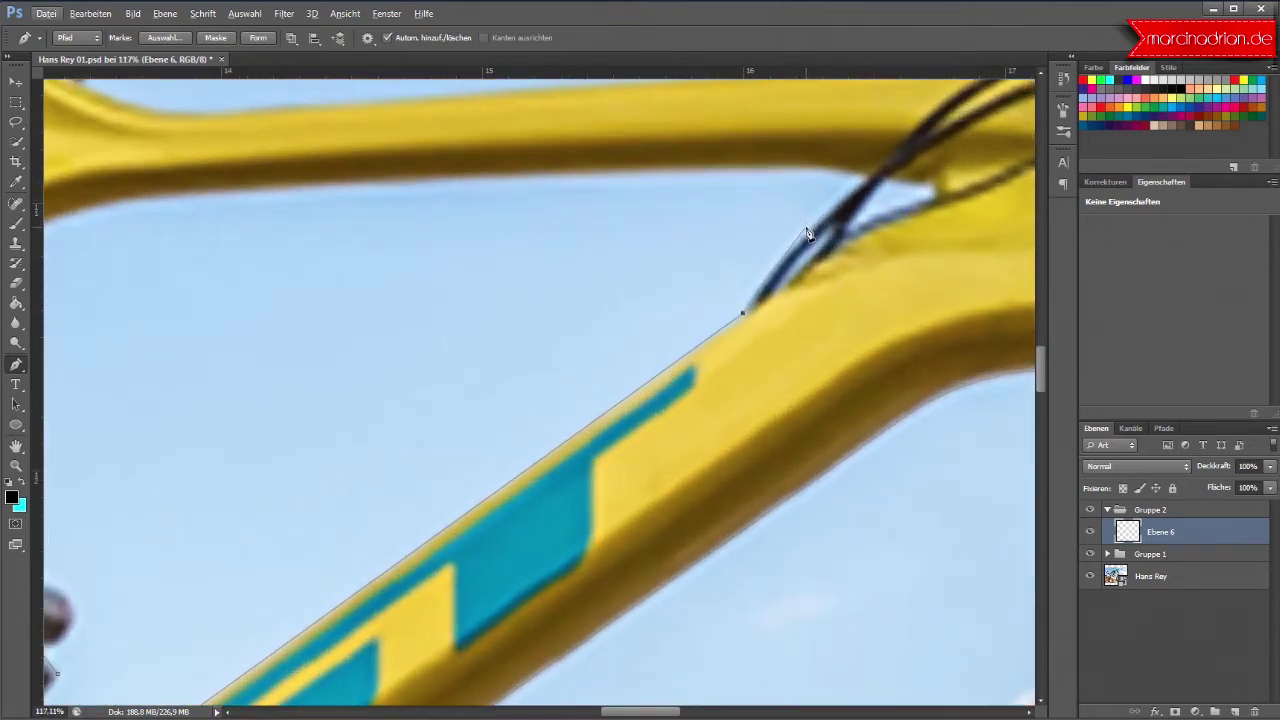
{"action": "left_click_drag", "start_coordinate": [804, 230], "coordinate": [845, 201]}
{"action": "left_click", "coordinate": [865, 177]}
Step: Curve the path along the top tube's underside, ending in a sharp corner
{"action": "left_click_drag", "start_coordinate": [531, 178], "coordinate": [403, 188]}
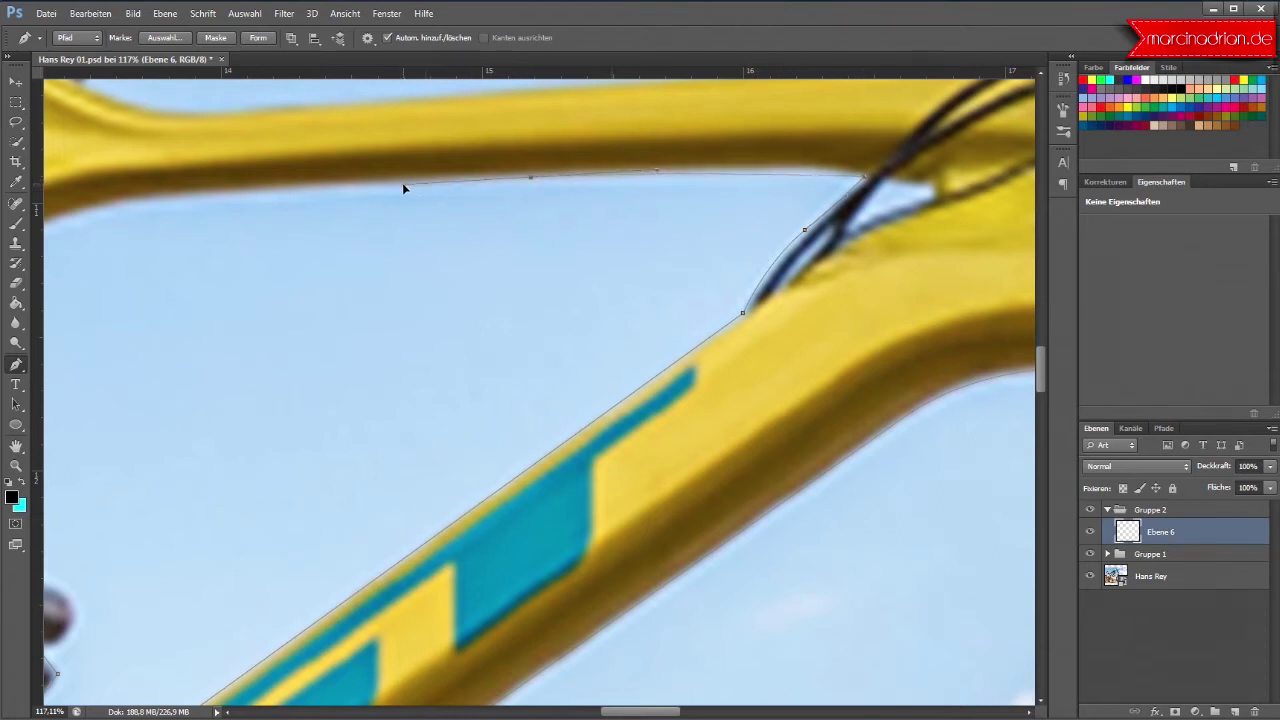
{"action": "left_click_drag", "start_coordinate": [363, 188], "coordinate": [358, 187]}
{"action": "left_click_drag", "start_coordinate": [634, 711], "coordinate": [598, 716]}
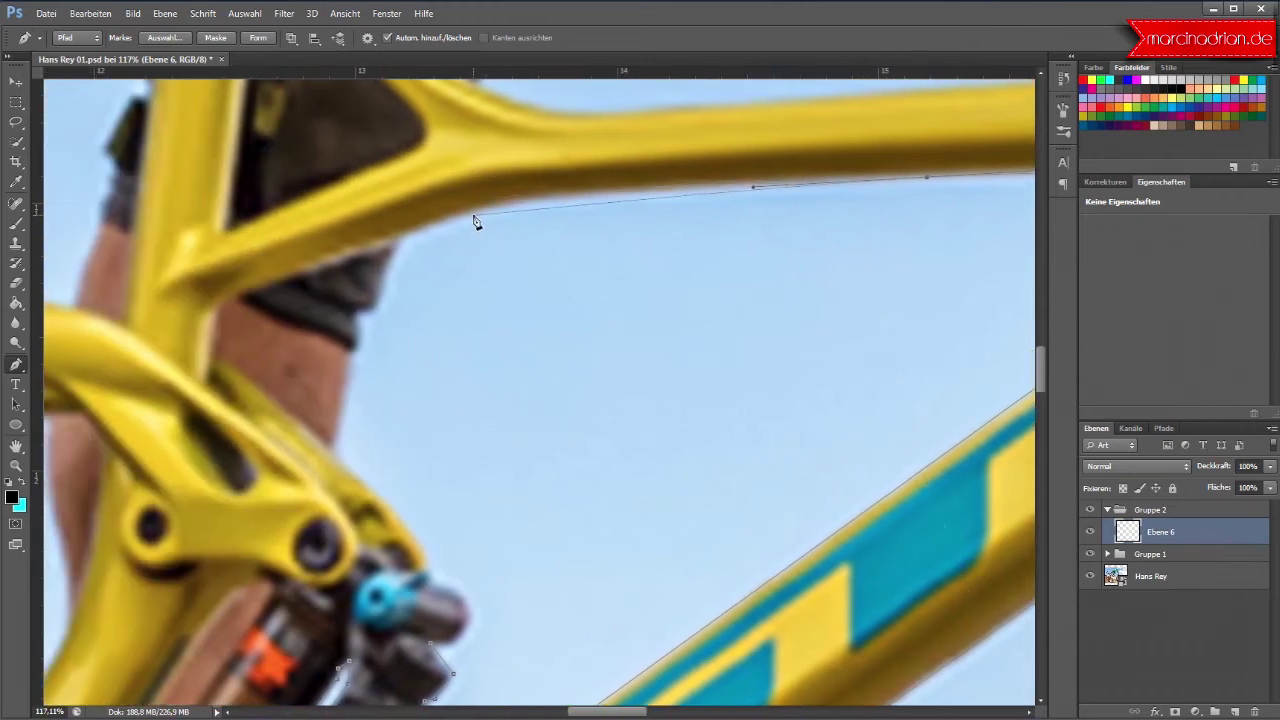
{"action": "left_click_drag", "start_coordinate": [461, 219], "coordinate": [400, 242]}
{"action": "left_click", "coordinate": [395, 245]}
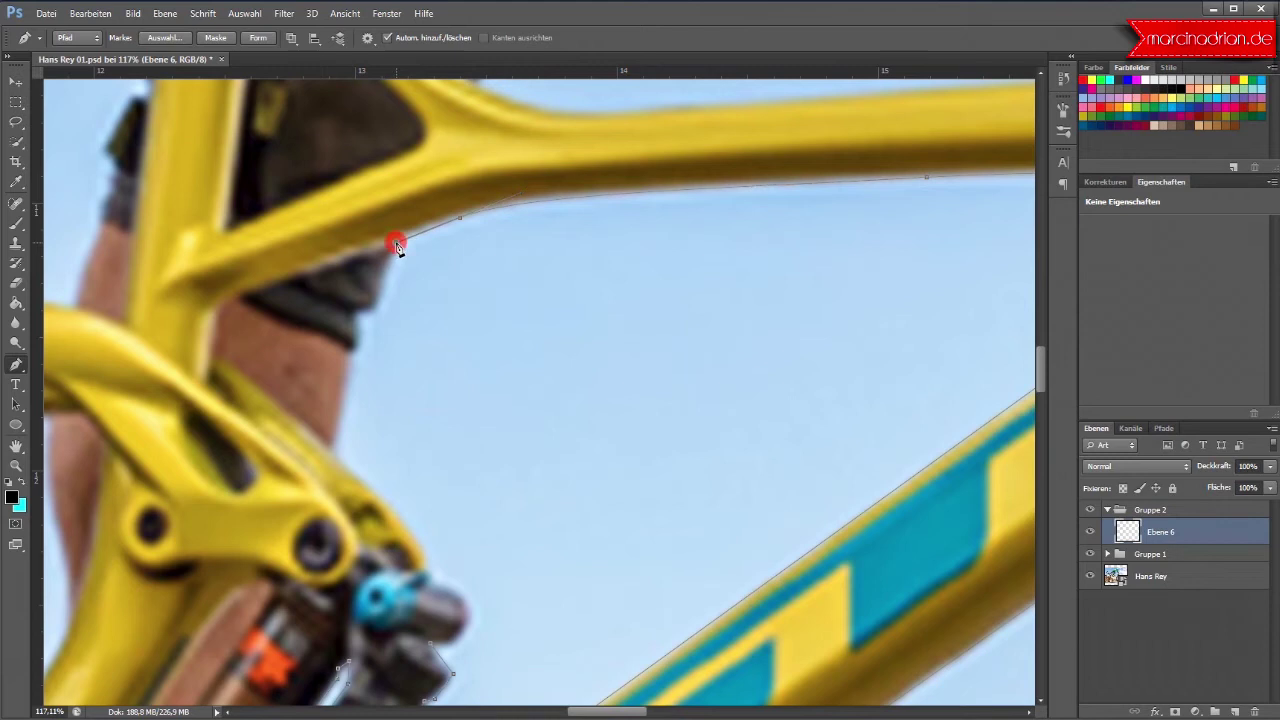
Step: Trace down beside the rider's leg and along the rear linkage edge toward the shock
{"action": "left_click", "coordinate": [388, 268]}
{"action": "left_click", "coordinate": [382, 296]}
{"action": "left_click_drag", "start_coordinate": [358, 314], "coordinate": [359, 357]}
{"action": "scroll", "coordinate": [363, 360], "scroll_direction": "down", "scroll_amount": 2}
{"action": "key", "text": "ctrl"}
{"action": "left_click", "coordinate": [335, 378]}
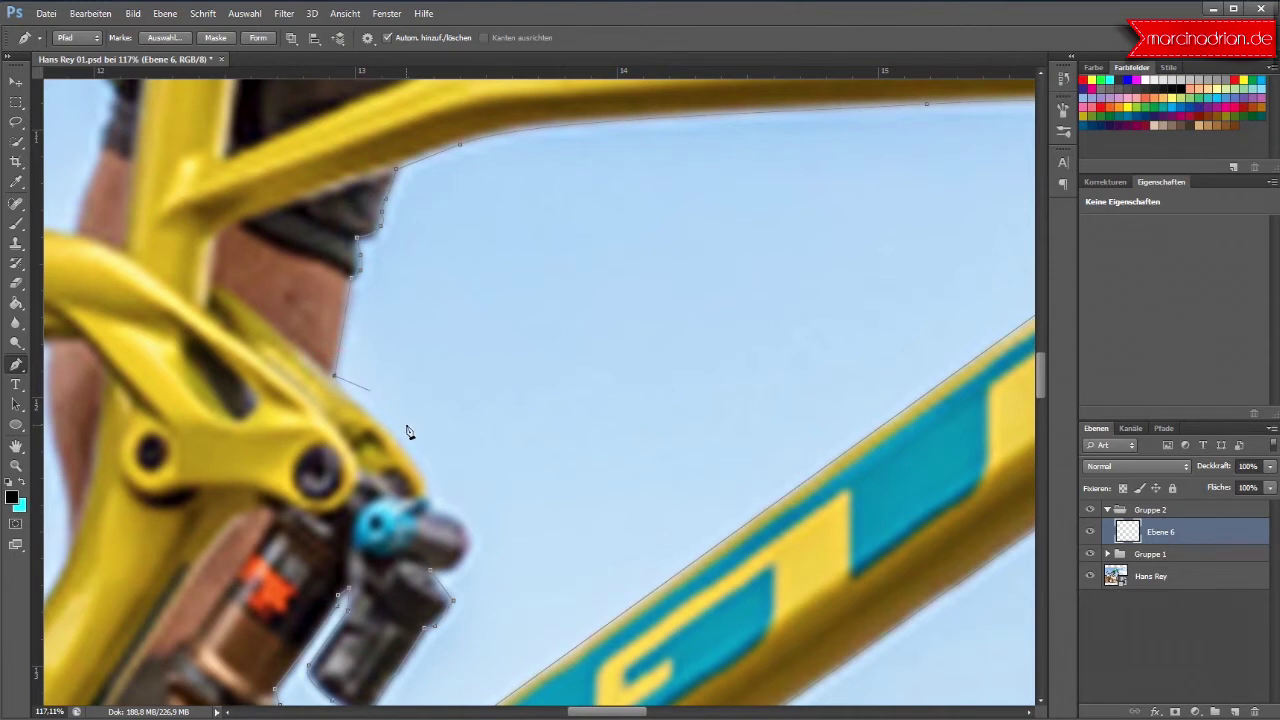
{"action": "scroll", "coordinate": [425, 440], "scroll_direction": "down", "scroll_amount": 2}
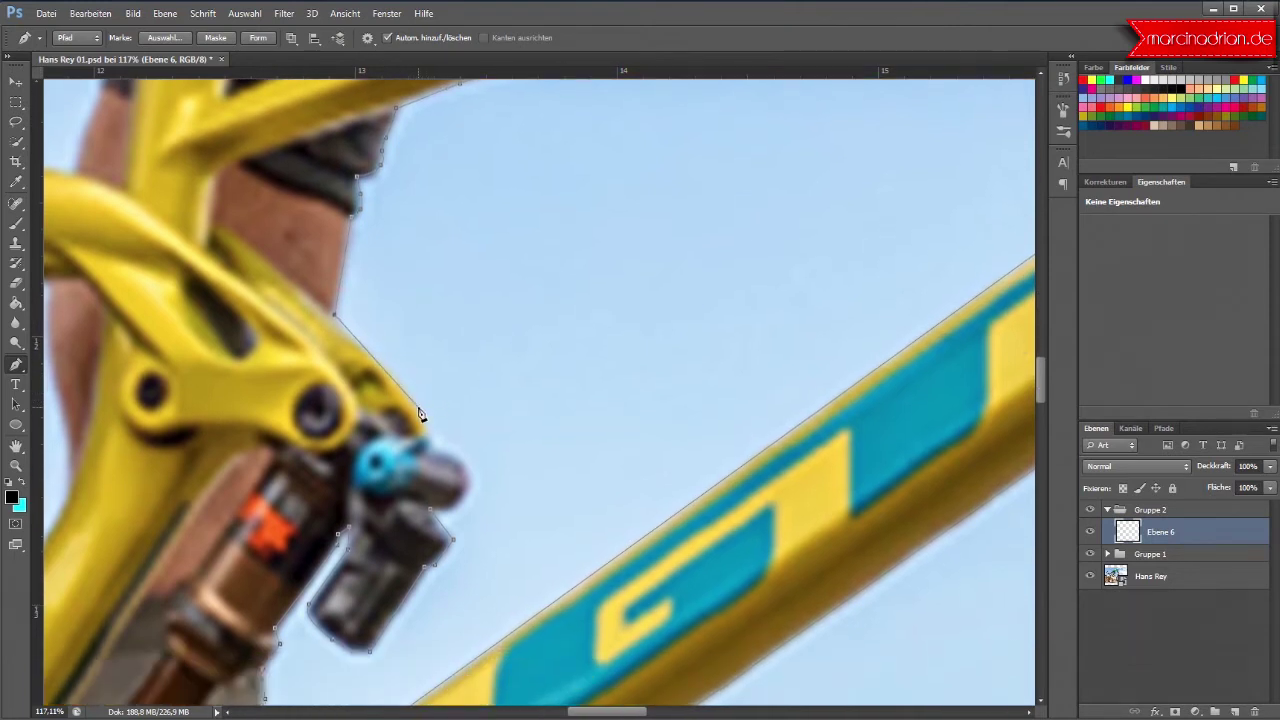
Step: Curve the path over the rear shock's upper mount, close it at the start point, and deselect
{"action": "mouse_move", "coordinate": [418, 400]}
{"action": "left_mouse_down"}
{"action": "mouse_move", "coordinate": [470, 469]}
{"action": "mouse_move", "coordinate": [452, 513]}
{"action": "left_mouse_up"}
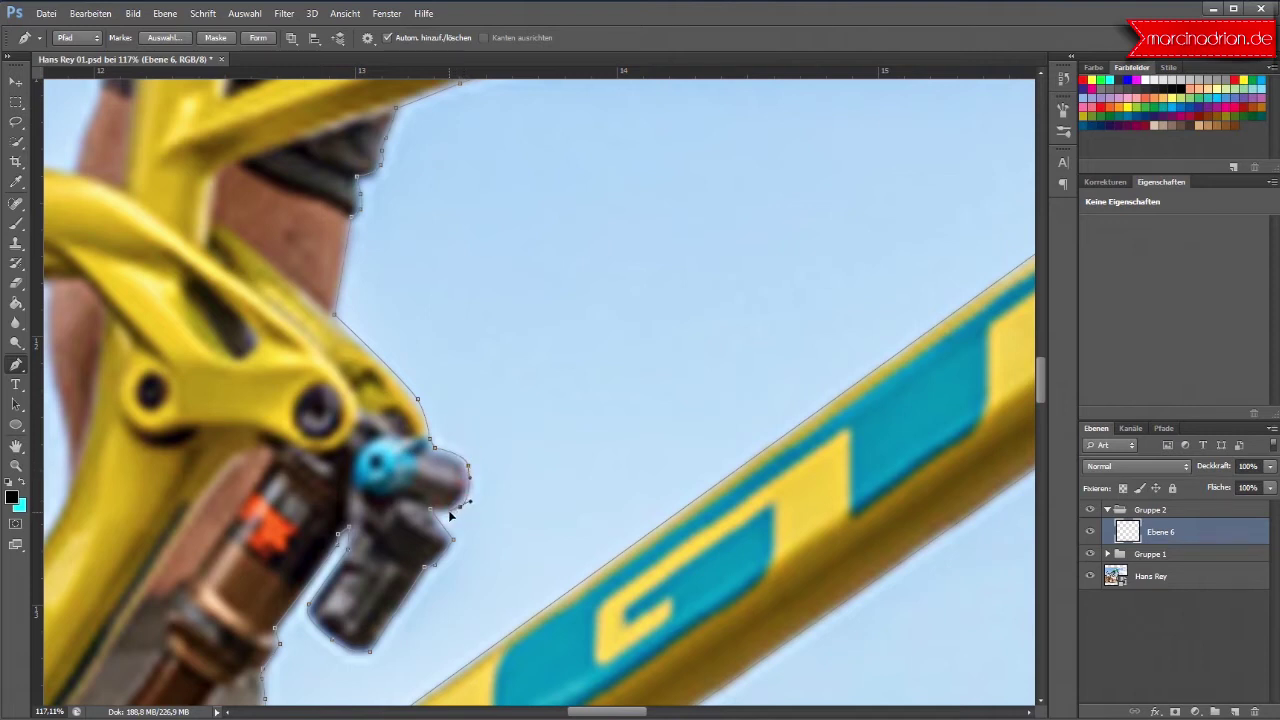
{"action": "left_click", "coordinate": [470, 484], "text": "ctrl"}
{"action": "left_click", "coordinate": [447, 462], "text": "ctrl"}
{"action": "left_click_drag", "start_coordinate": [575, 711], "coordinate": [636, 707]}
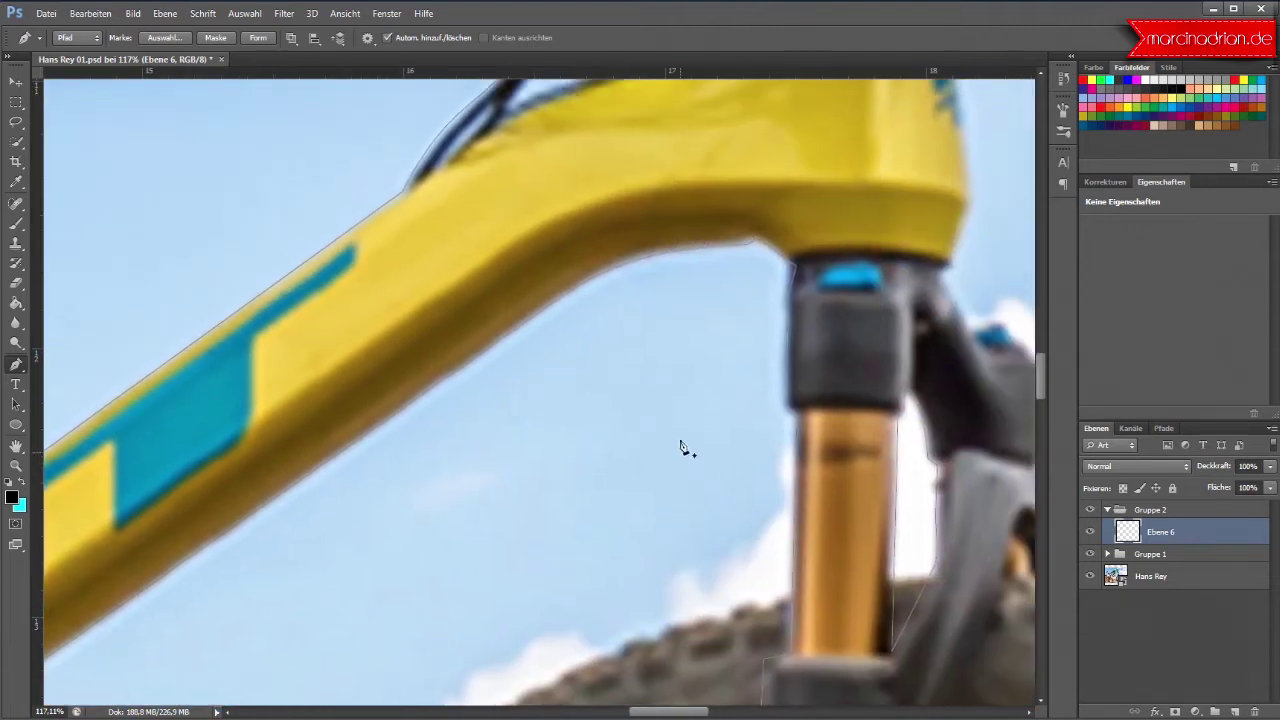
Step: Add points along the outline near the cables where it meets the tube
{"action": "scroll", "coordinate": [680, 449], "scroll_direction": "up", "scroll_amount": 5}
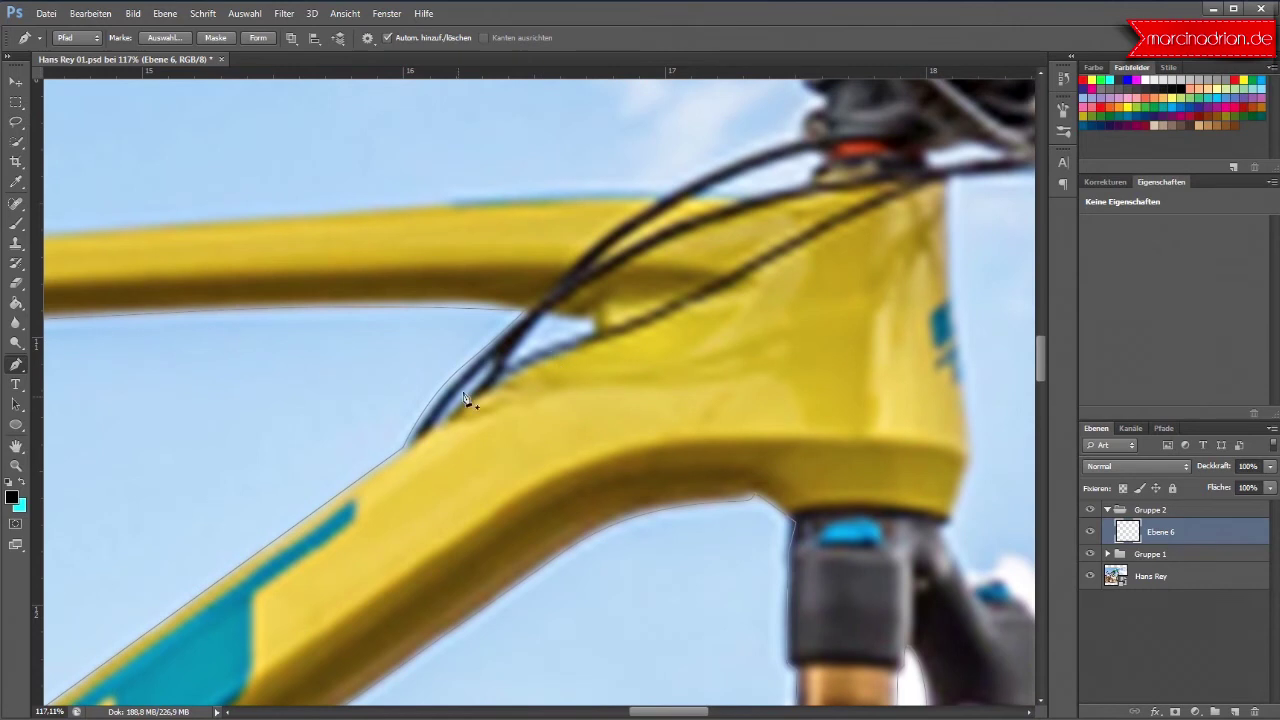
{"action": "left_click", "coordinate": [437, 428]}
{"action": "left_click", "coordinate": [445, 421]}
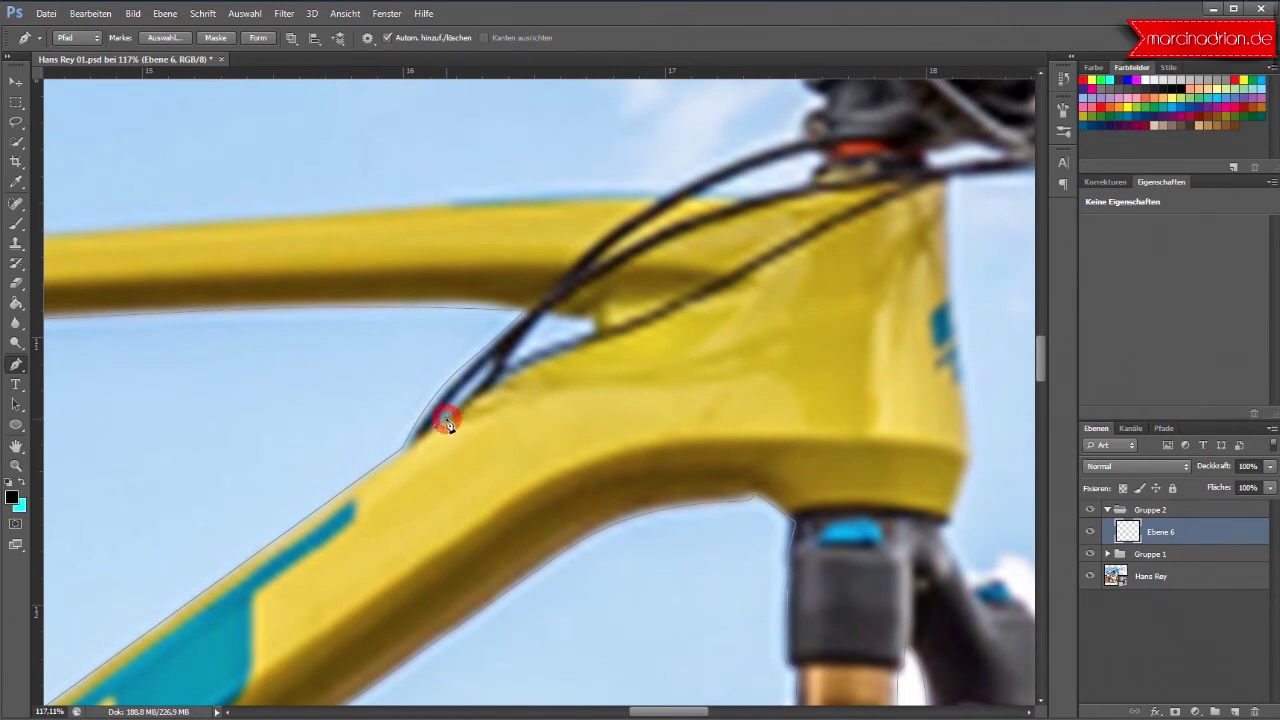
{"action": "left_click", "coordinate": [481, 376]}
{"action": "left_click", "coordinate": [493, 367]}
{"action": "left_click", "coordinate": [449, 402]}
{"action": "left_click", "coordinate": [435, 425]}
Step: Adjust the points where the cable meets the frame and at the cable end, then deselect
{"action": "left_click", "coordinate": [509, 367]}
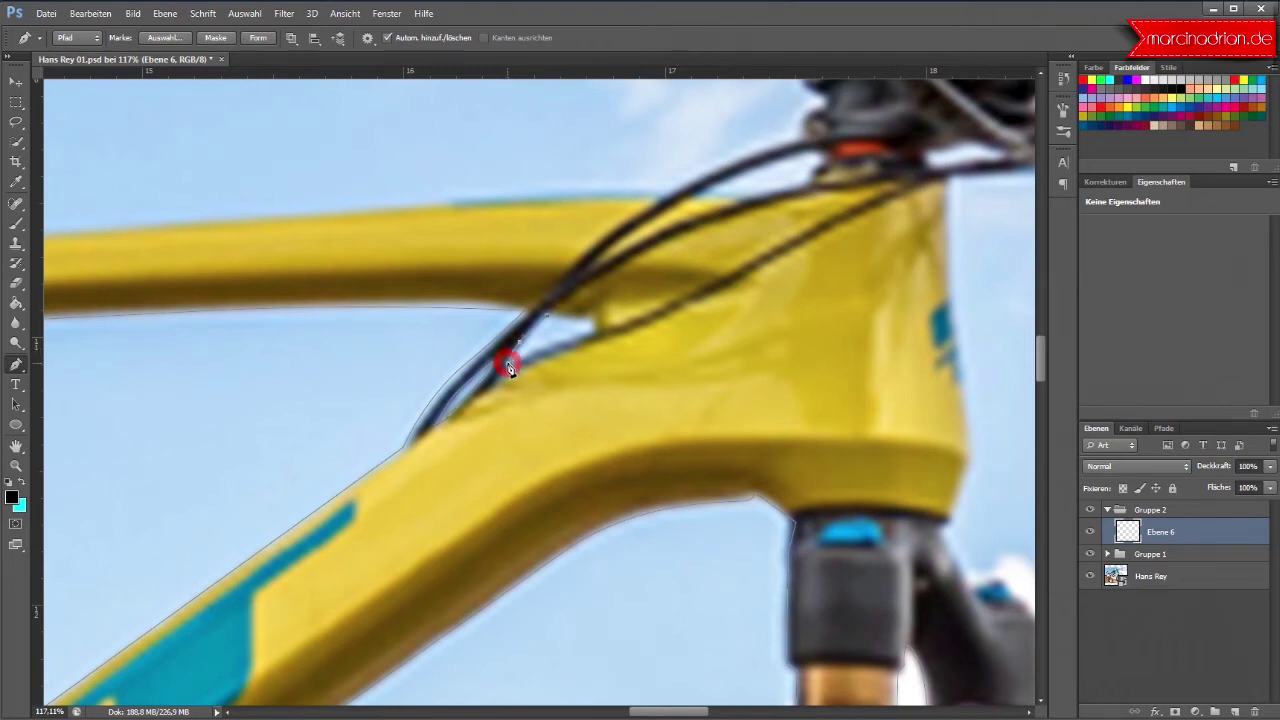
{"action": "left_click", "coordinate": [581, 325]}
{"action": "left_click", "coordinate": [562, 322]}
{"action": "left_click", "coordinate": [548, 320]}
{"action": "scroll", "coordinate": [948, 450], "scroll_direction": "down", "scroll_amount": 3}
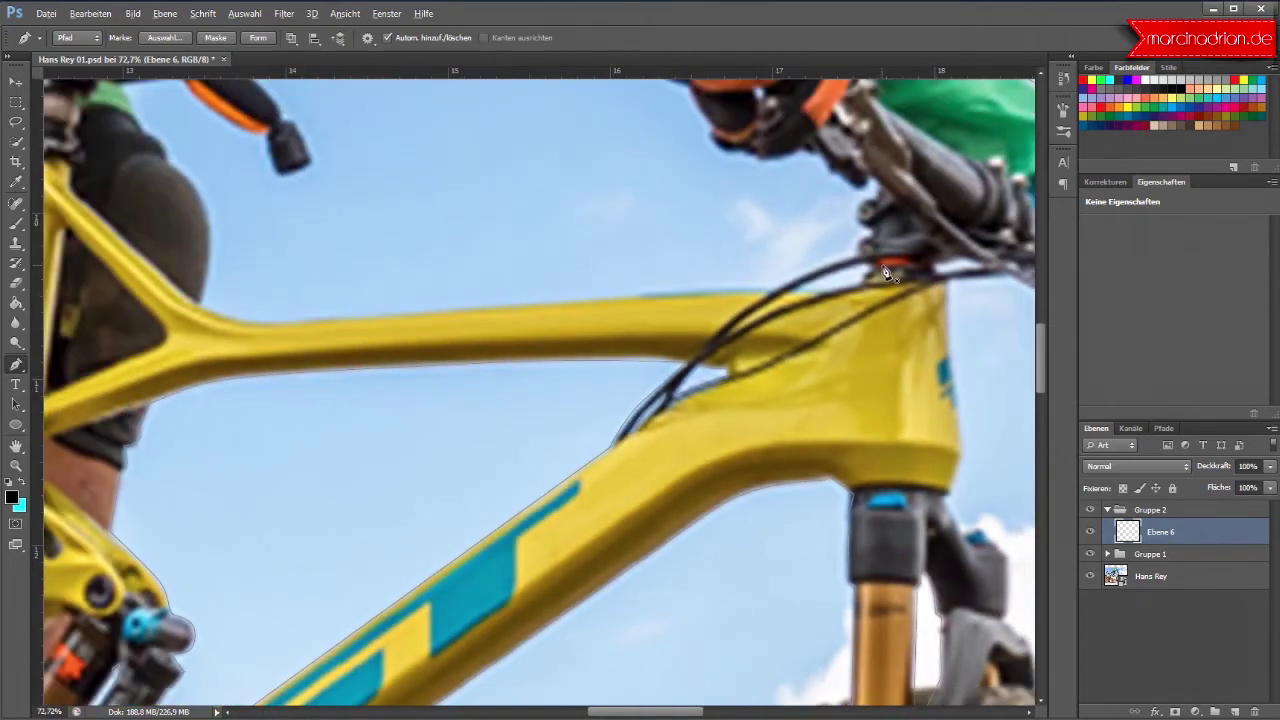
{"action": "scroll", "coordinate": [937, 287], "scroll_direction": "up", "scroll_amount": 2}
{"action": "scroll", "coordinate": [870, 287], "scroll_direction": "up", "scroll_amount": 2}
Step: Trace the top tube to the head tube and around the stem base, closing that section
{"action": "left_click", "coordinate": [702, 323]}
{"action": "left_click", "coordinate": [755, 327]}
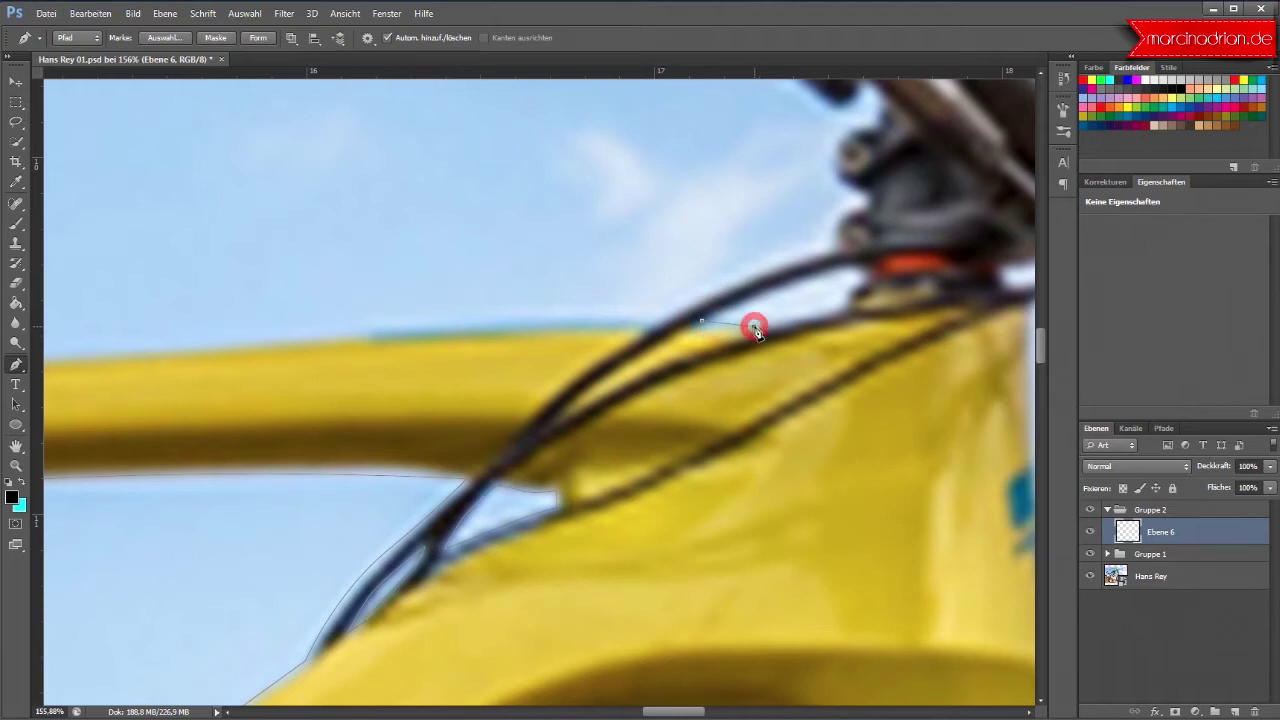
{"action": "left_click", "coordinate": [809, 315]}
{"action": "left_click_drag", "start_coordinate": [810, 315], "coordinate": [820, 314]}
{"action": "left_click", "coordinate": [842, 305]}
{"action": "mouse_move", "coordinate": [846, 292]}
{"action": "left_mouse_down"}
{"action": "mouse_move", "coordinate": [862, 291]}
{"action": "mouse_move", "coordinate": [865, 268]}
{"action": "left_mouse_up"}
{"action": "left_click", "coordinate": [702, 320]}
Step: Start a new path at the stem base and curve it along the cable to a corner at the tube
{"action": "left_click", "coordinate": [837, 243]}
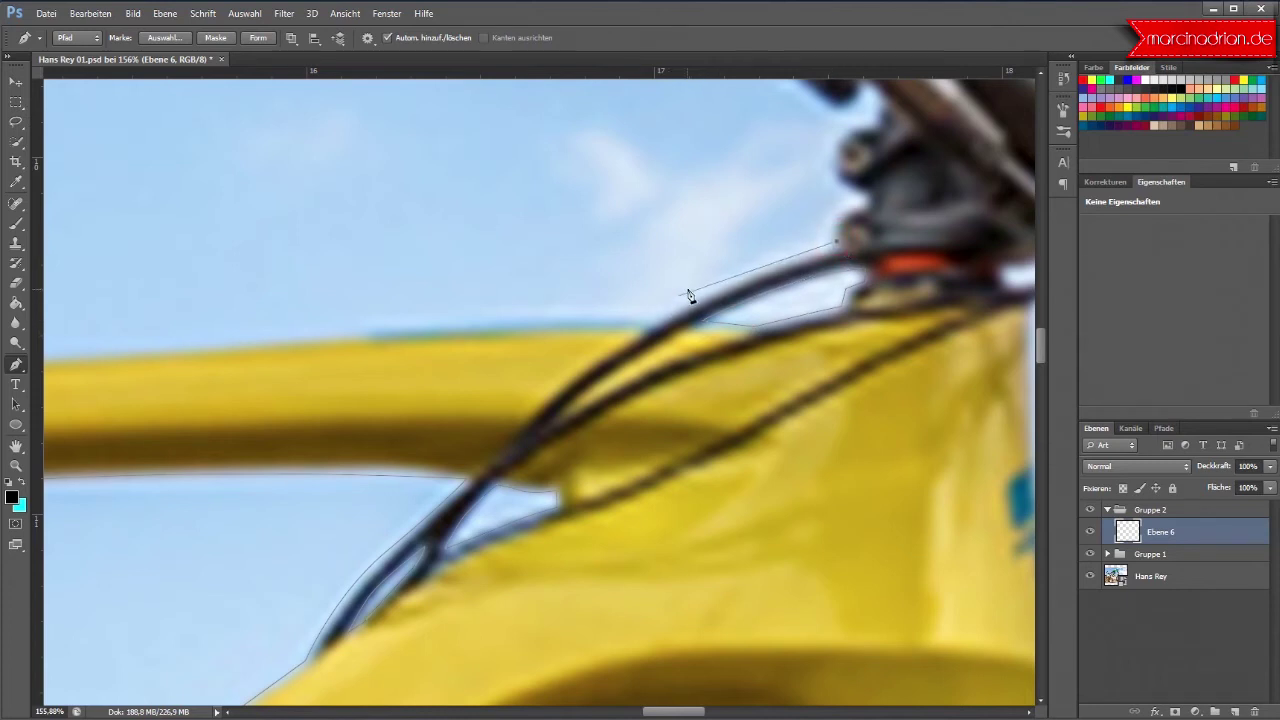
{"action": "left_click_drag", "start_coordinate": [714, 288], "coordinate": [683, 302]}
{"action": "left_click", "coordinate": [654, 323]}
{"action": "scroll", "coordinate": [655, 325], "scroll_direction": "down", "scroll_amount": 2}
{"action": "scroll", "coordinate": [655, 325], "scroll_direction": "down", "scroll_amount": 1}
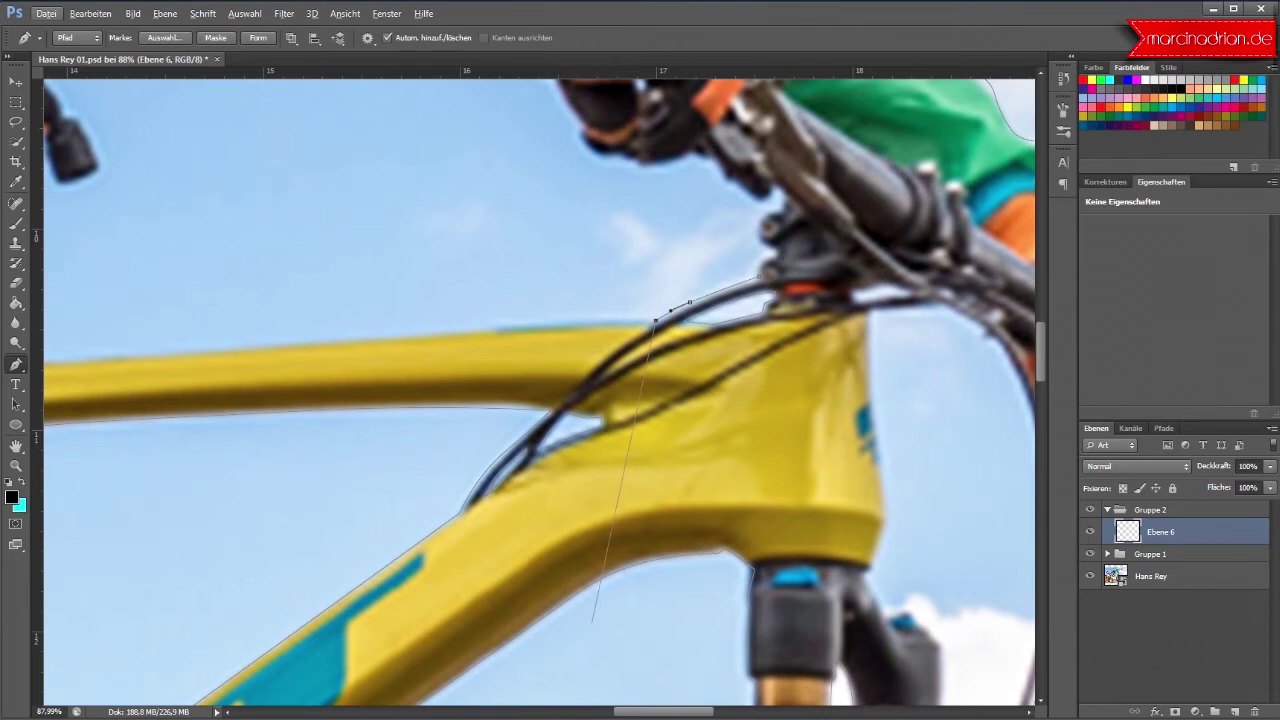
Step: Curve the path along the top tube's upper edge to the seat-tube junction under the rider's leg
{"action": "left_click_drag", "start_coordinate": [680, 712], "coordinate": [648, 712]}
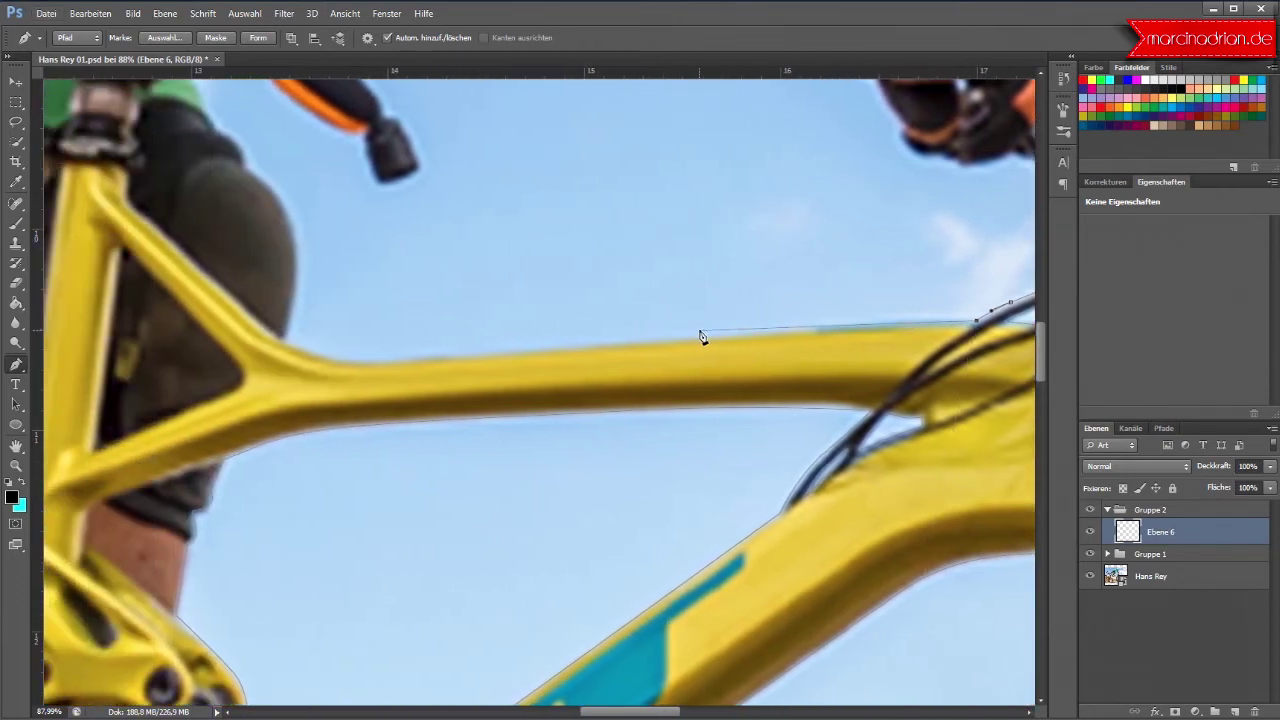
{"action": "left_click_drag", "start_coordinate": [663, 340], "coordinate": [526, 352]}
{"action": "left_click_drag", "start_coordinate": [472, 360], "coordinate": [443, 364]}
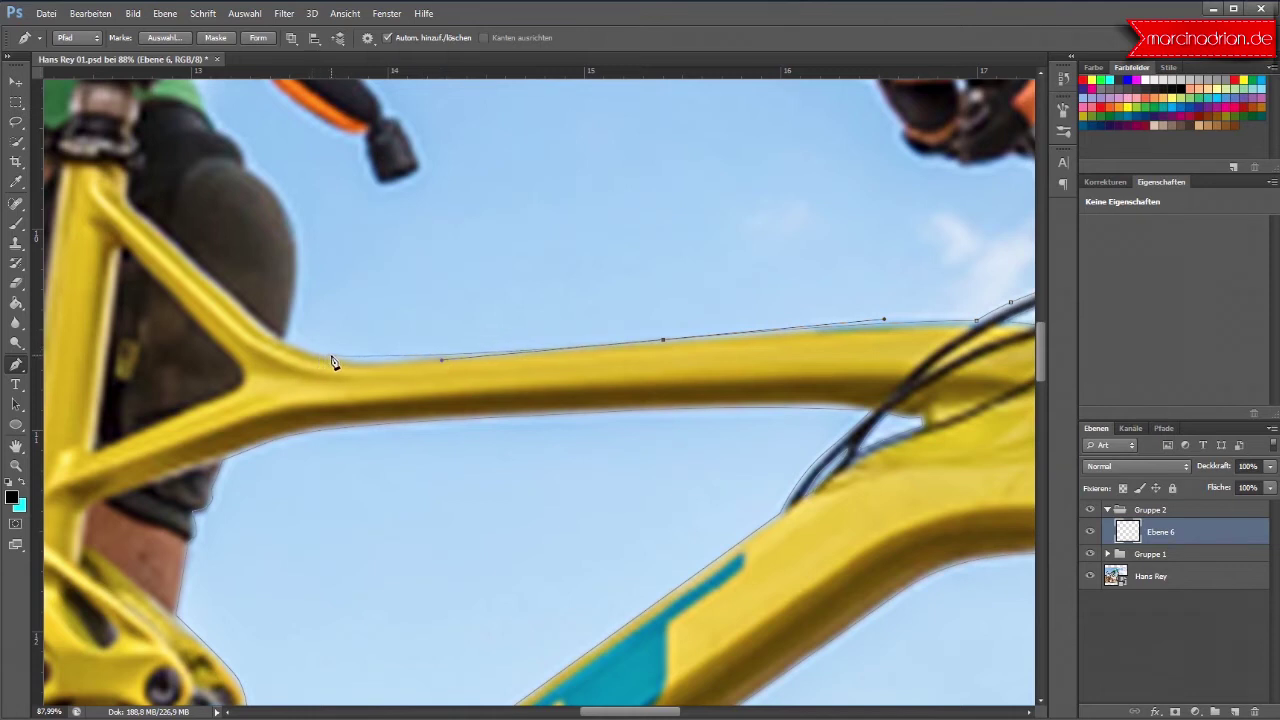
{"action": "left_click_drag", "start_coordinate": [330, 356], "coordinate": [286, 337]}
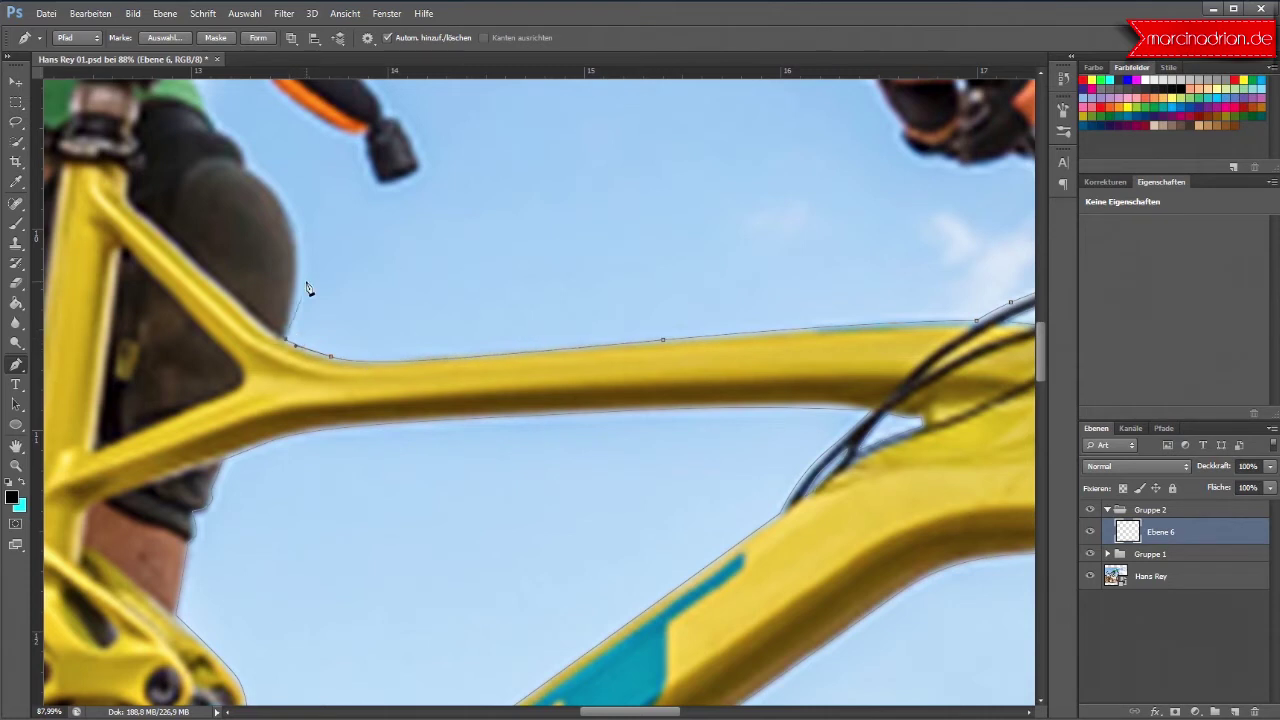
{"action": "scroll", "coordinate": [320, 271], "scroll_direction": "up", "scroll_amount": 3}
{"action": "scroll", "coordinate": [315, 278], "scroll_direction": "up", "scroll_amount": 2}
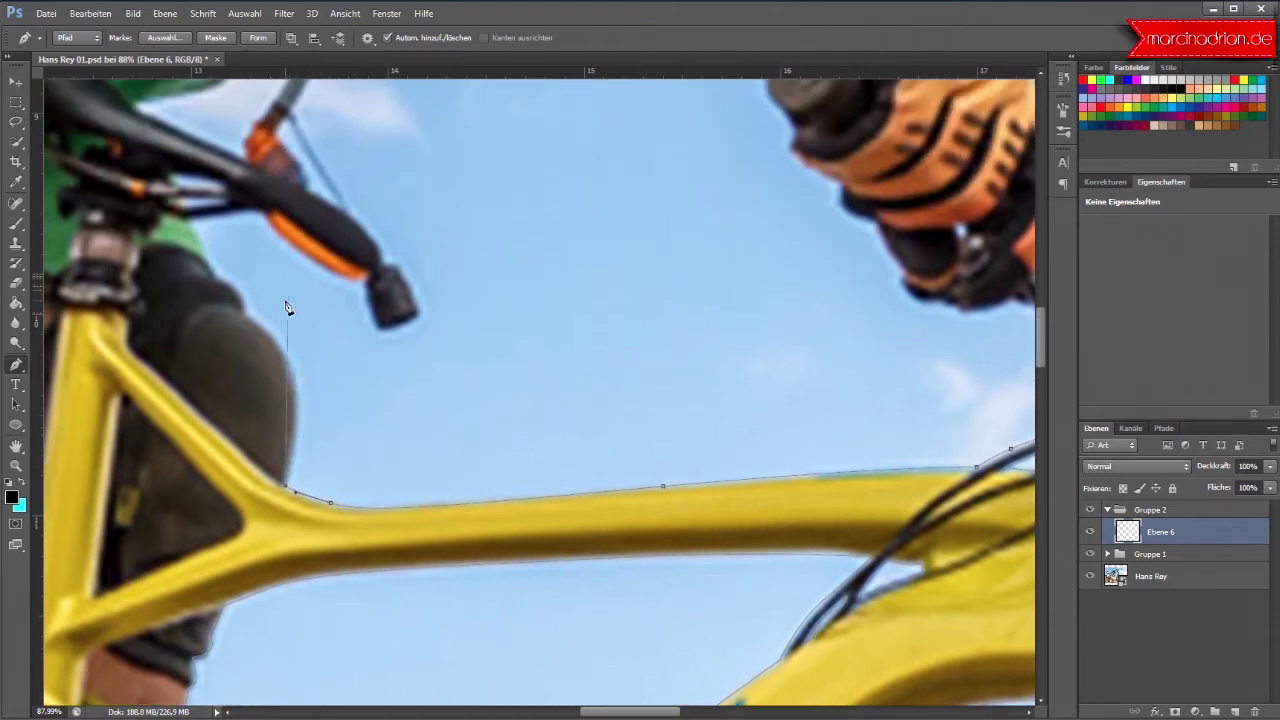
Step: Place anchors from the junction corner up the rider's thigh and knee to the handlebar grip
{"action": "left_click", "coordinate": [296, 376]}
{"action": "left_click_drag", "start_coordinate": [280, 356], "coordinate": [279, 340]}
{"action": "left_click", "coordinate": [270, 329]}
{"action": "left_click", "coordinate": [238, 287]}
{"action": "left_click", "coordinate": [214, 271]}
{"action": "left_click", "coordinate": [210, 256]}
{"action": "left_click", "coordinate": [197, 234]}
{"action": "left_click", "coordinate": [194, 229]}
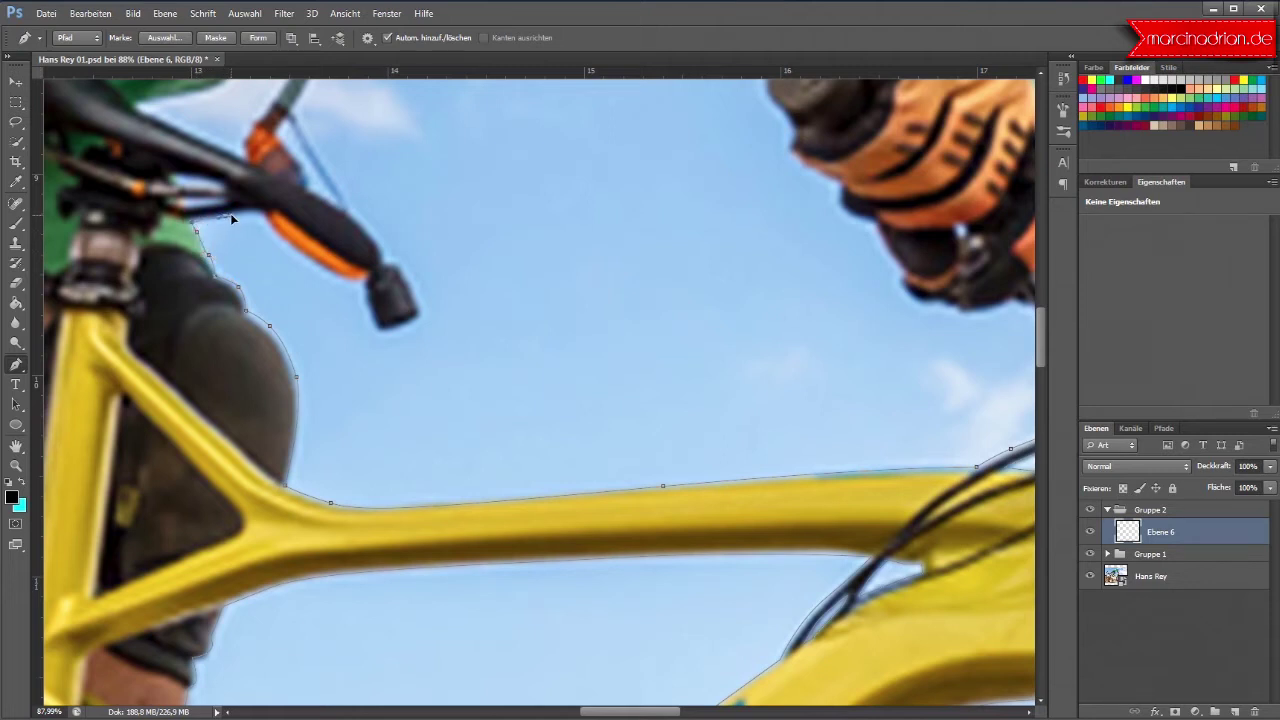
{"action": "left_click", "coordinate": [257, 218]}
{"action": "scroll", "coordinate": [326, 300], "scroll_direction": "up", "scroll_amount": 2}
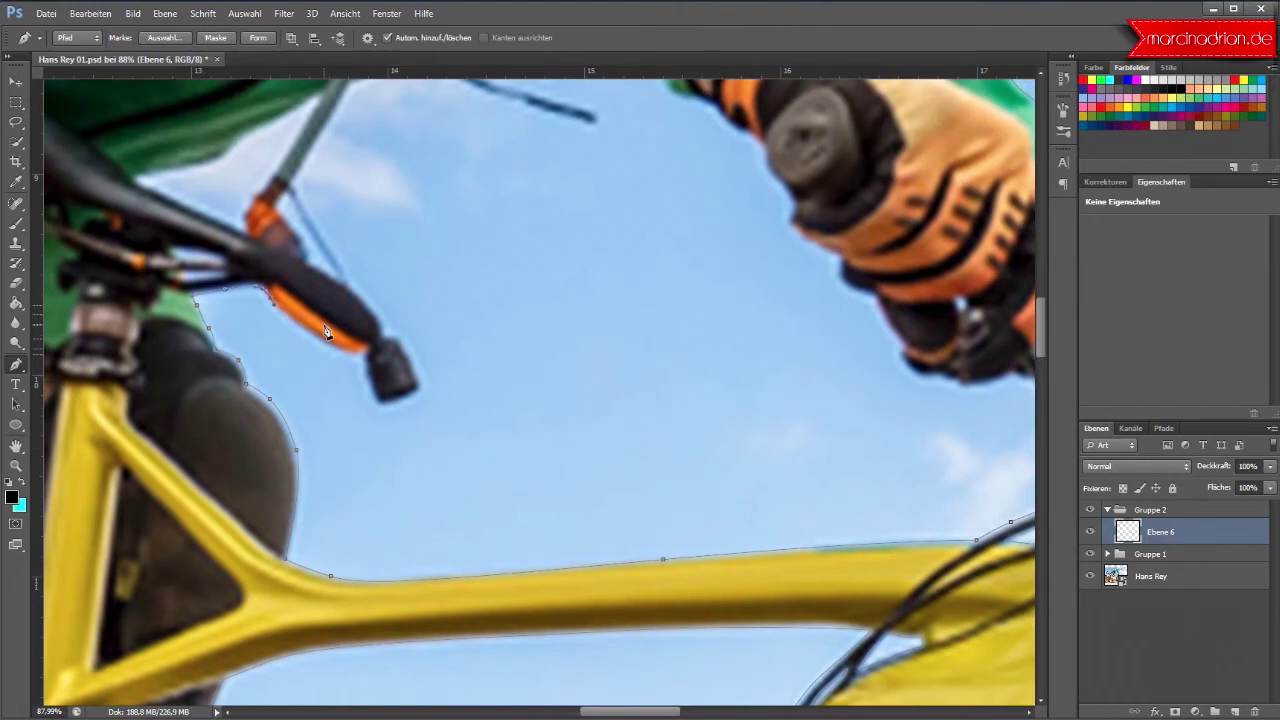
{"action": "scroll", "coordinate": [326, 333], "scroll_direction": "up", "scroll_amount": 2}
{"action": "scroll", "coordinate": [326, 333], "scroll_direction": "up", "scroll_amount": 2}
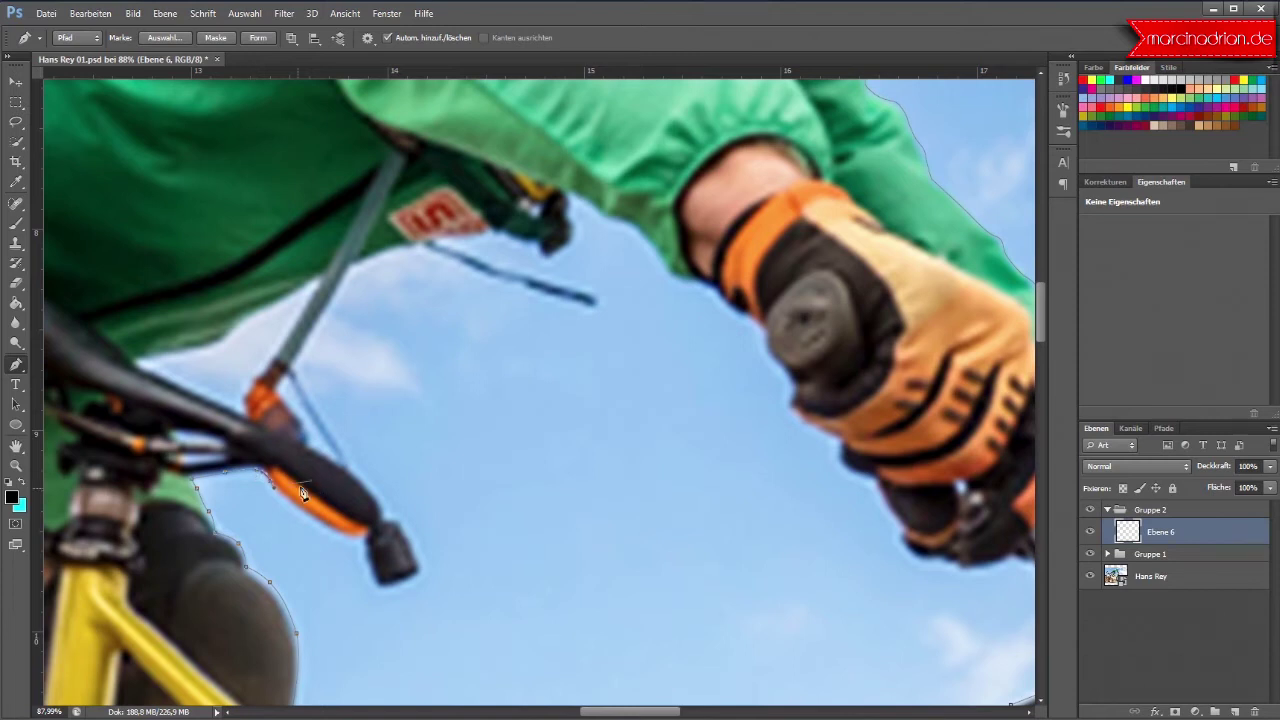
Step: Delete the stray anchor point, then trace the path along the saddle edge
{"action": "right_click", "coordinate": [272, 487]}
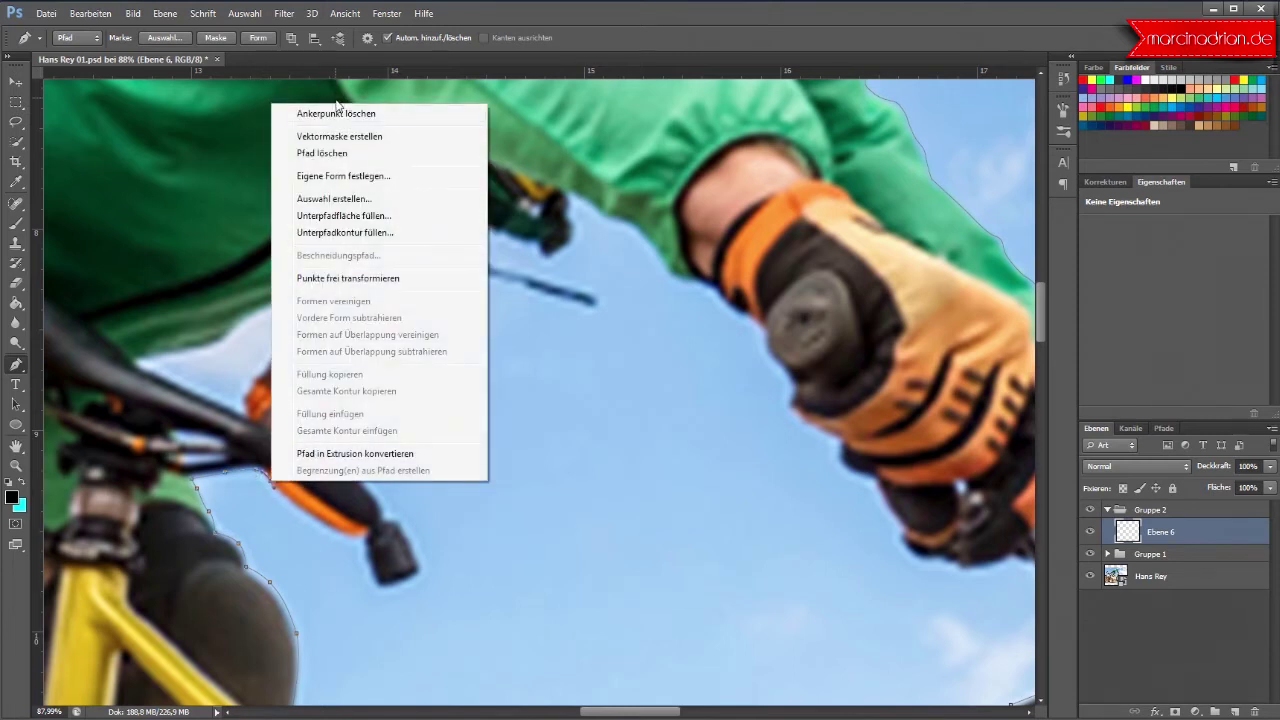
{"action": "left_click", "coordinate": [338, 112]}
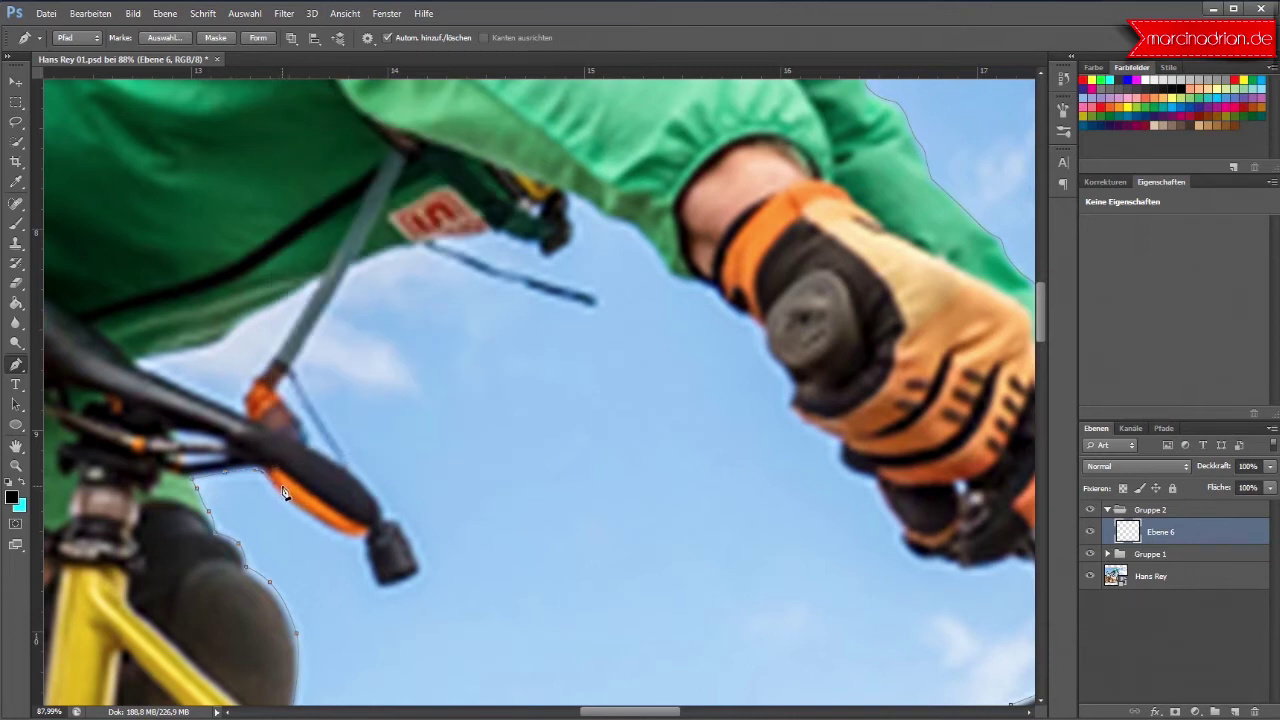
{"action": "left_click", "coordinate": [306, 519]}
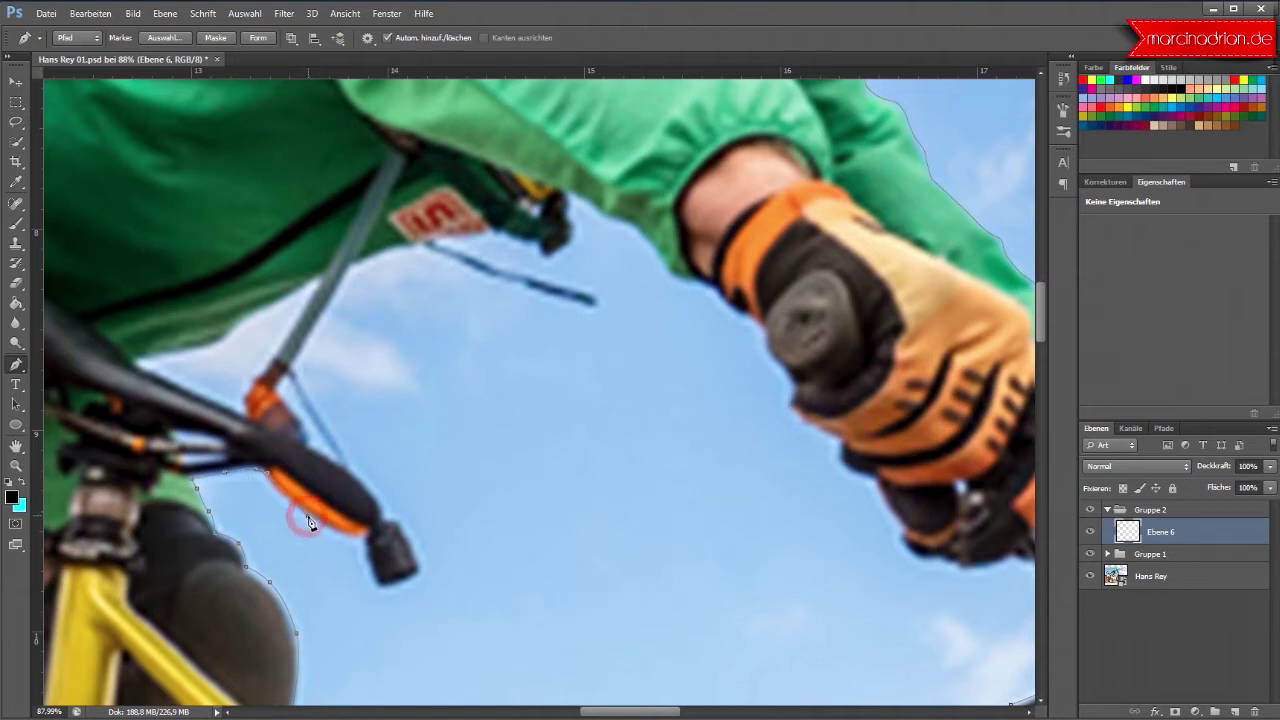
{"action": "left_click", "coordinate": [363, 537]}
{"action": "left_click", "coordinate": [380, 531]}
{"action": "left_click", "coordinate": [231, 412]}
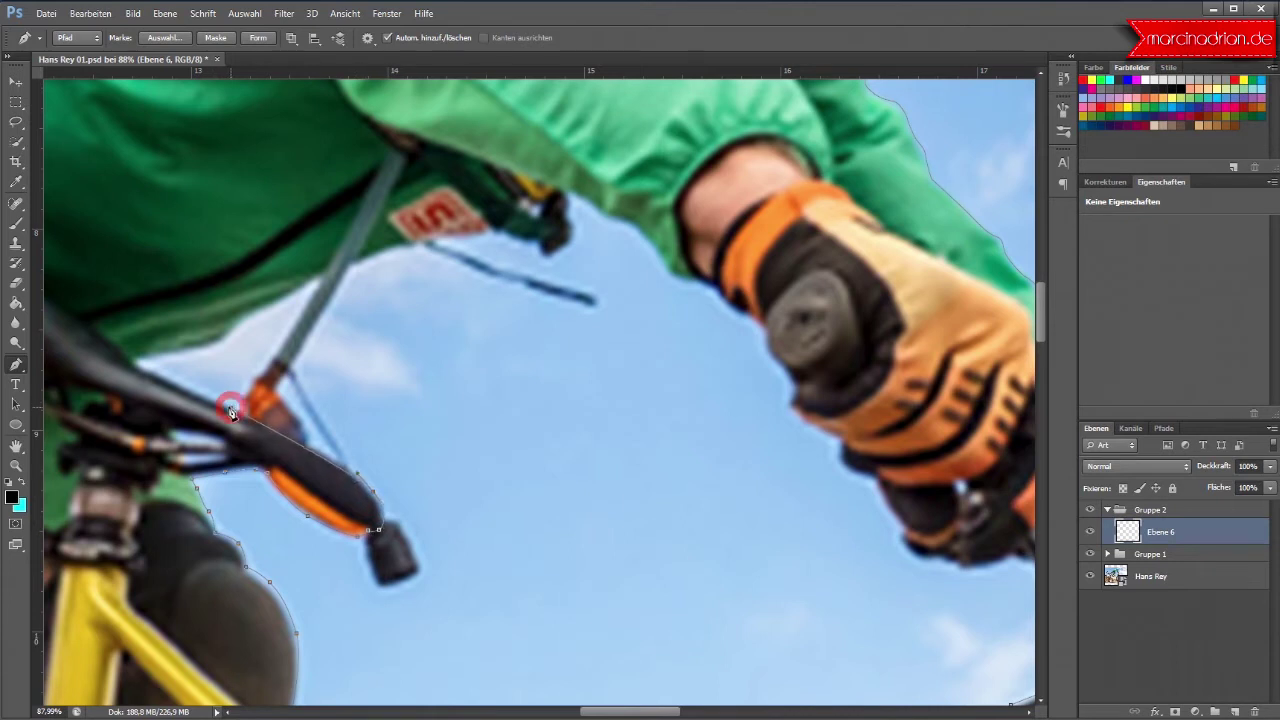
{"action": "left_click", "coordinate": [142, 369]}
Step: Trace the path along the jersey's underside toward the sleeve
{"action": "left_click", "coordinate": [180, 349]}
{"action": "left_click", "coordinate": [228, 338]}
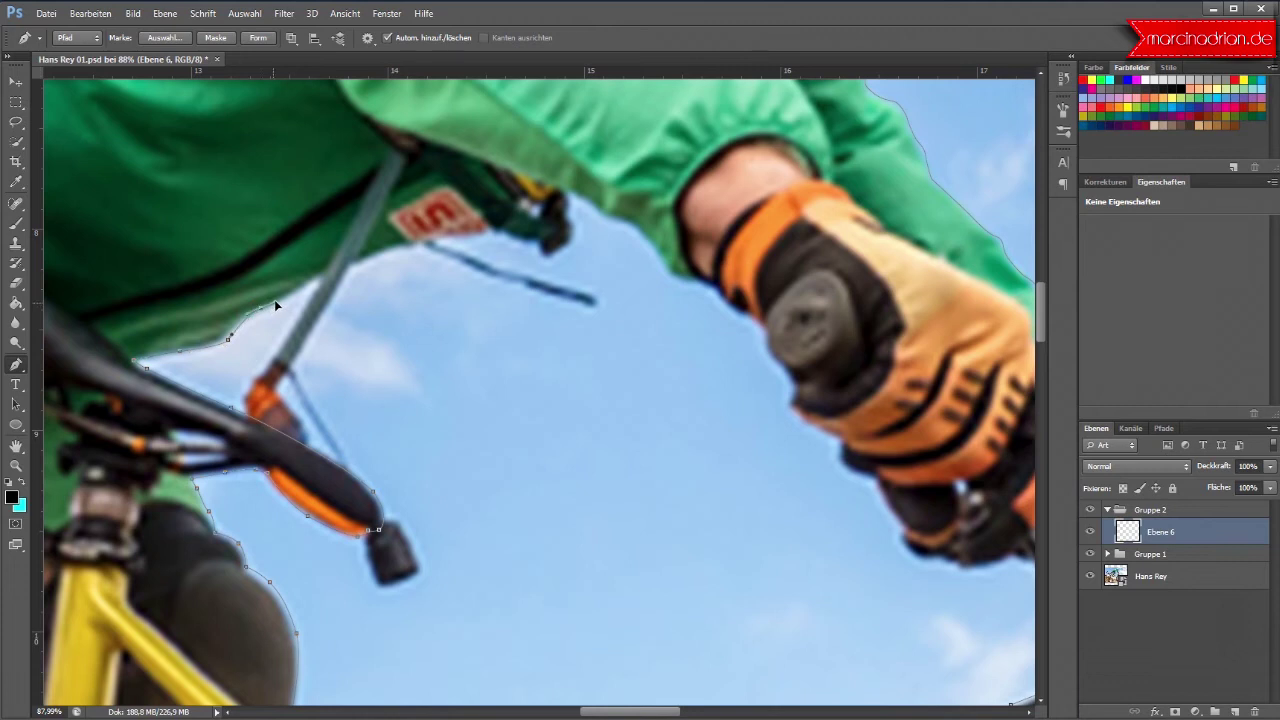
{"action": "scroll", "coordinate": [350, 285], "scroll_direction": "up", "scroll_amount": 2}
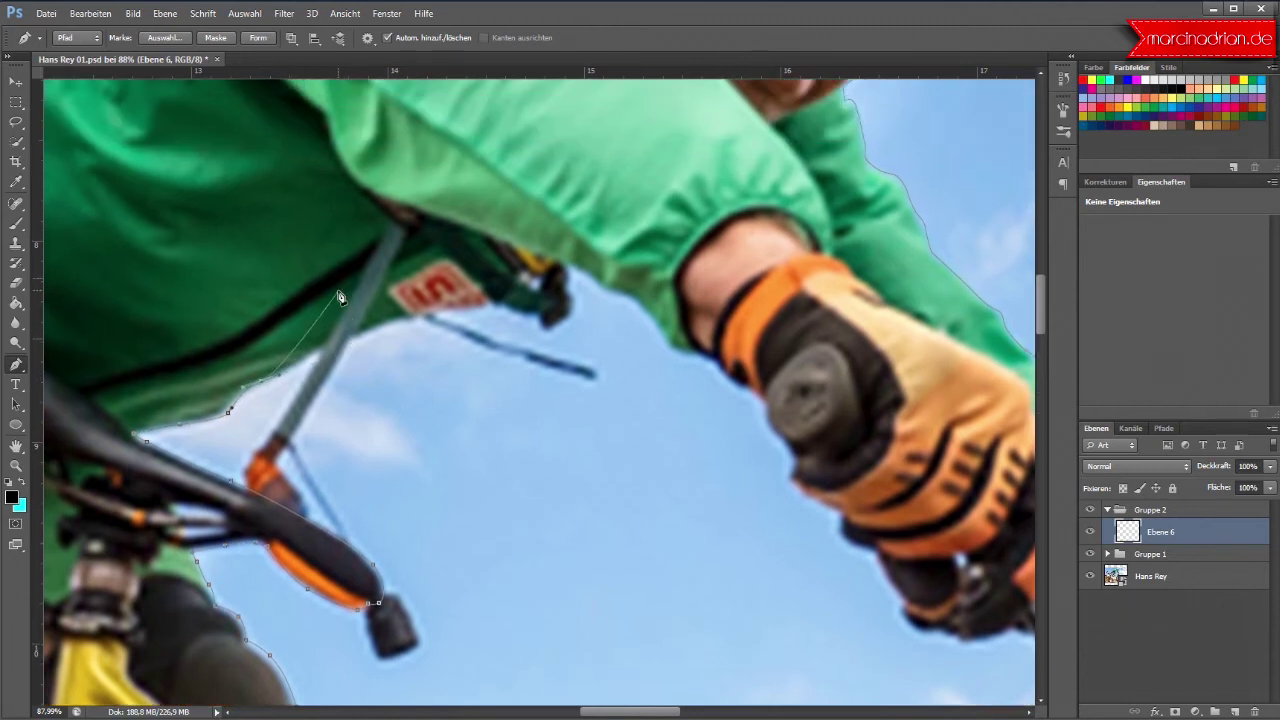
{"action": "left_click", "coordinate": [340, 344]}
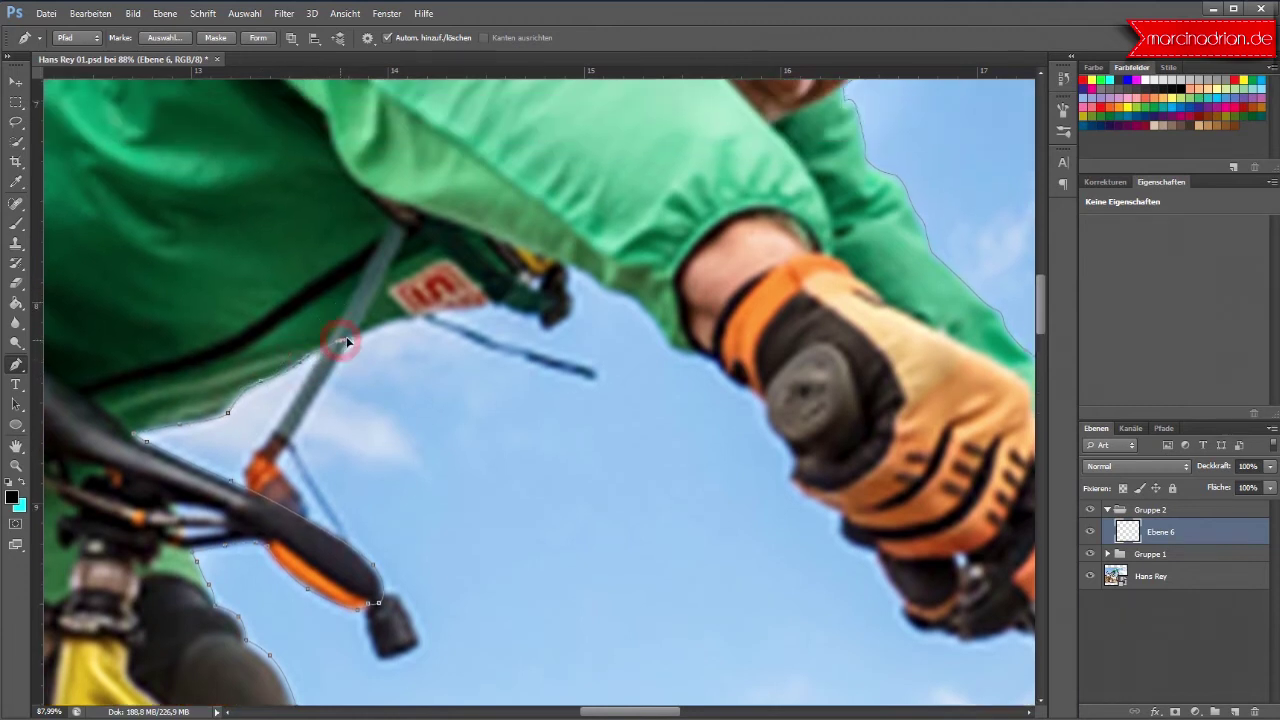
{"action": "left_click", "coordinate": [430, 313]}
{"action": "left_click", "coordinate": [494, 304]}
{"action": "left_click", "coordinate": [537, 318]}
Step: Curve the path along the green sleeve and down the orange glove's edge
{"action": "left_click", "coordinate": [571, 303]}
{"action": "left_click_drag", "start_coordinate": [571, 303], "coordinate": [569, 272]}
{"action": "left_click_drag", "start_coordinate": [590, 279], "coordinate": [634, 301]}
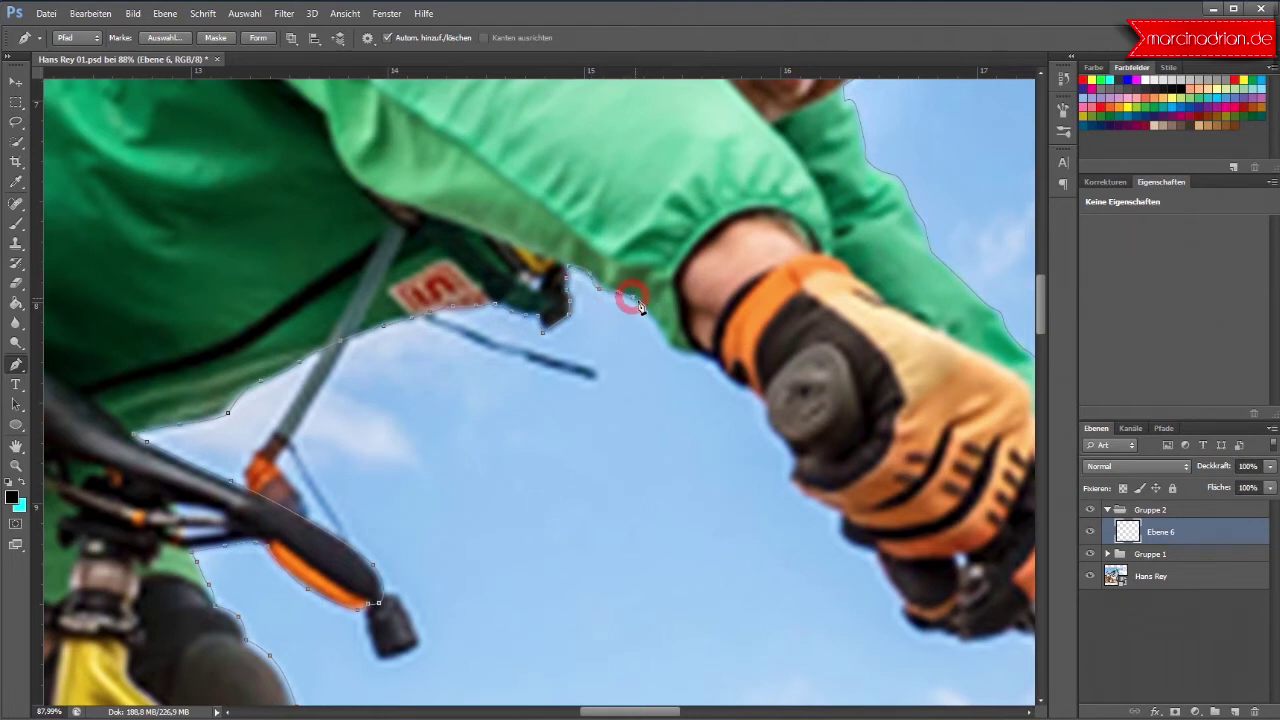
{"action": "mouse_move", "coordinate": [662, 342]}
{"action": "left_mouse_down"}
{"action": "mouse_move", "coordinate": [738, 392]}
{"action": "mouse_move", "coordinate": [774, 437]}
{"action": "left_mouse_up"}
{"action": "left_click_drag", "start_coordinate": [774, 437], "coordinate": [791, 465]}
{"action": "left_click", "coordinate": [788, 478]}
Step: Trace anchors down the front glove's edge toward its lower side
{"action": "scroll", "coordinate": [790, 535], "scroll_direction": "down", "scroll_amount": 2}
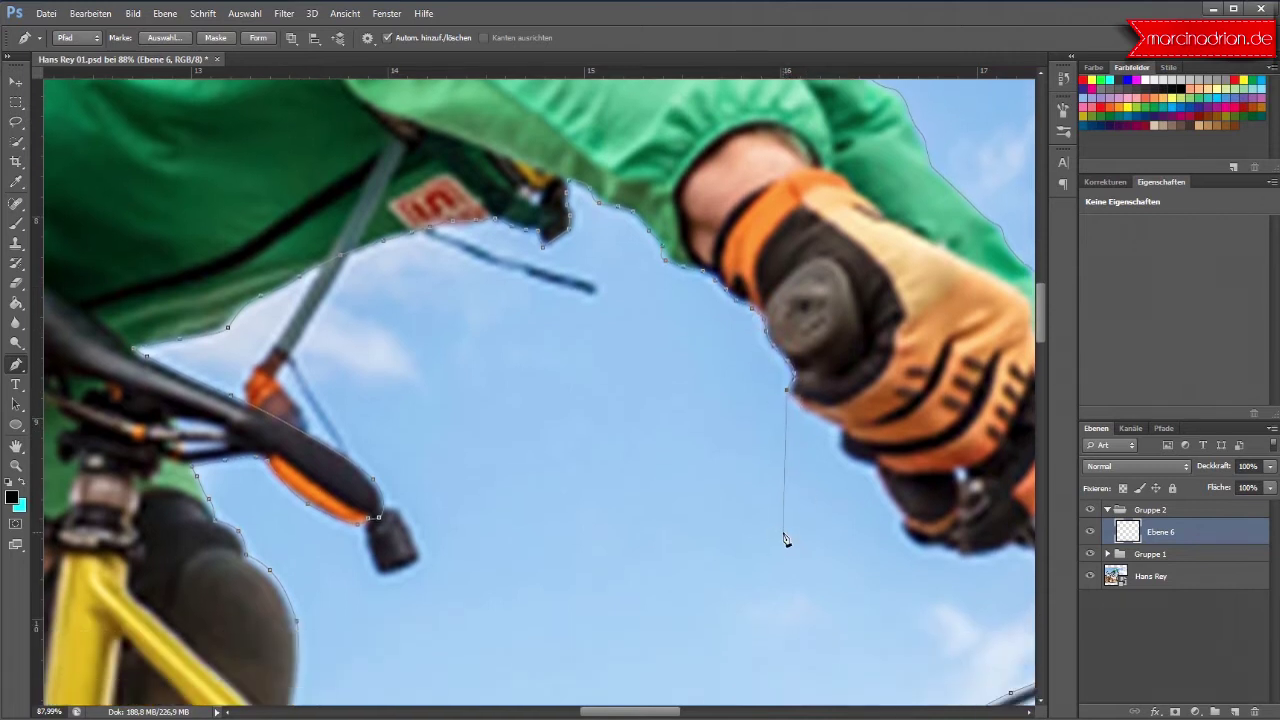
{"action": "scroll", "coordinate": [785, 535], "scroll_direction": "down", "scroll_amount": 3}
{"action": "scroll", "coordinate": [784, 536], "scroll_direction": "down", "scroll_amount": 1}
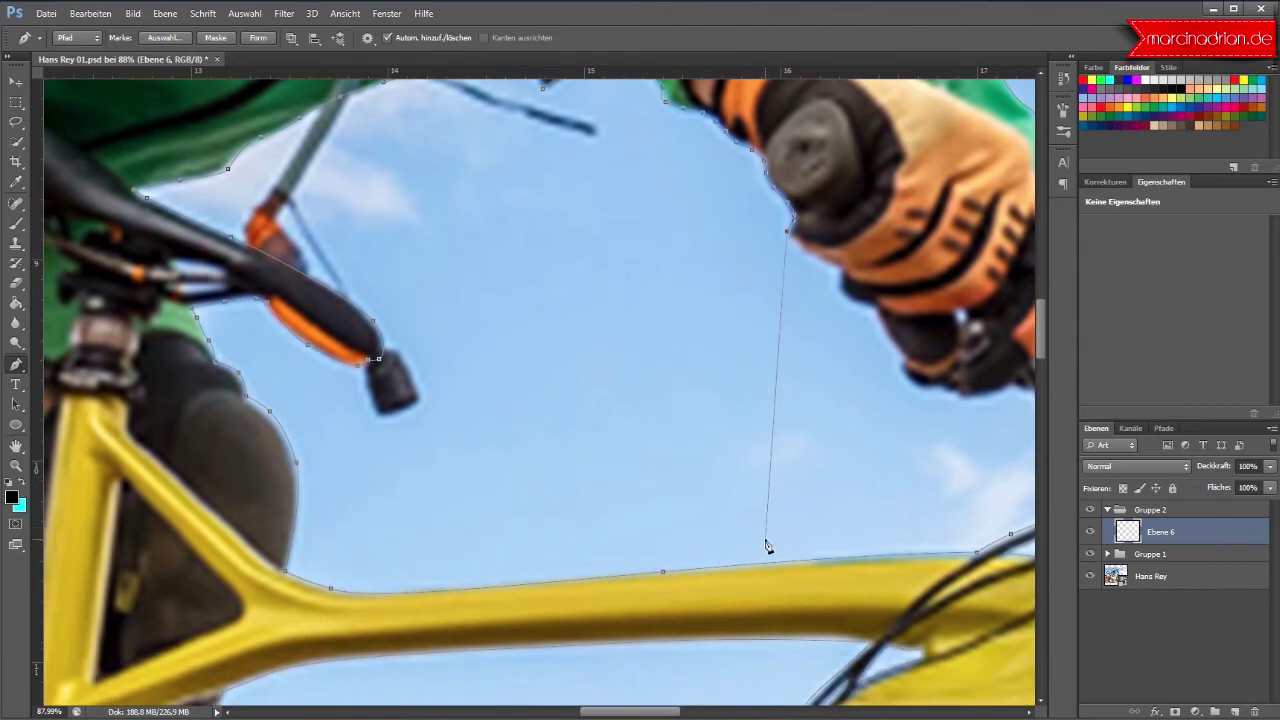
{"action": "left_click", "coordinate": [802, 249]}
{"action": "left_click", "coordinate": [818, 262]}
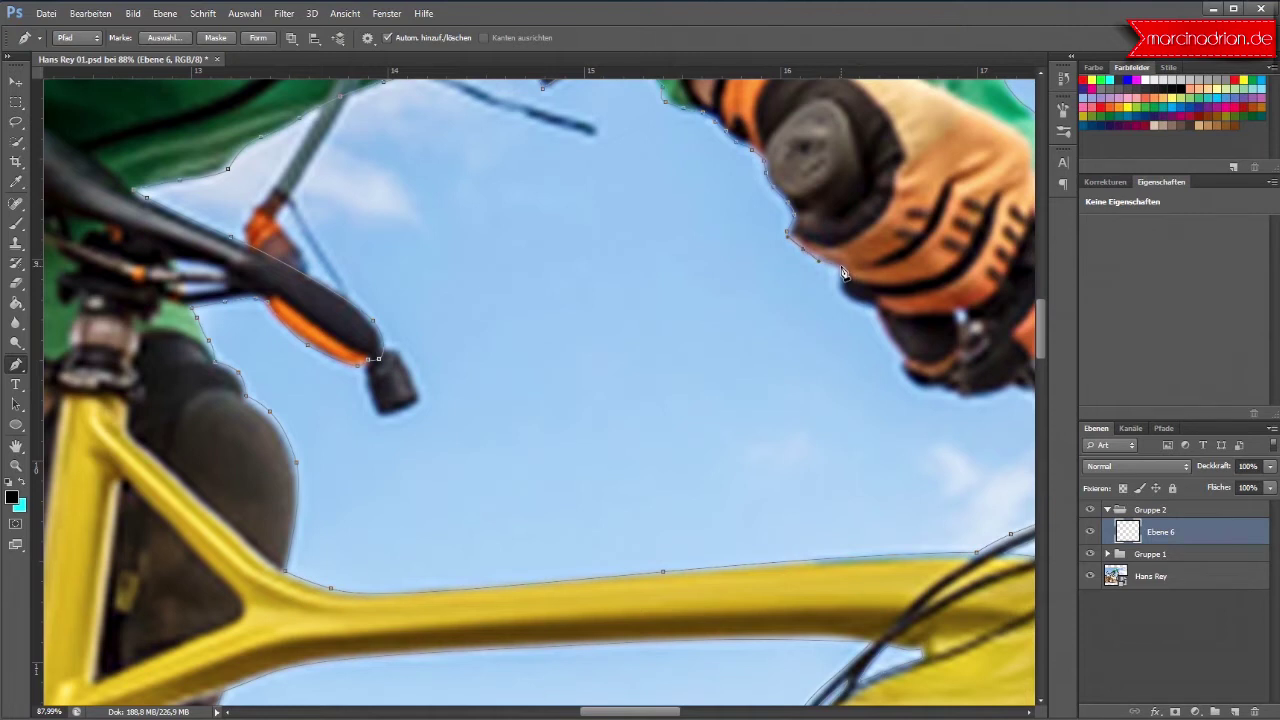
{"action": "left_click", "coordinate": [836, 291]}
{"action": "left_click", "coordinate": [847, 308]}
{"action": "left_click", "coordinate": [889, 343]}
{"action": "left_click", "coordinate": [900, 358]}
Step: Continue along the glove's lower edge to its lower right corner
{"action": "left_click", "coordinate": [903, 371]}
{"action": "left_click", "coordinate": [922, 386]}
{"action": "left_click", "coordinate": [942, 388]}
{"action": "left_click", "coordinate": [949, 392]}
{"action": "left_click", "coordinate": [956, 397]}
{"action": "left_click", "coordinate": [1003, 390]}
Step: Trace around the handlebar and down the stem, closing the path at its start
{"action": "left_click_drag", "start_coordinate": [670, 712], "coordinate": [703, 712]}
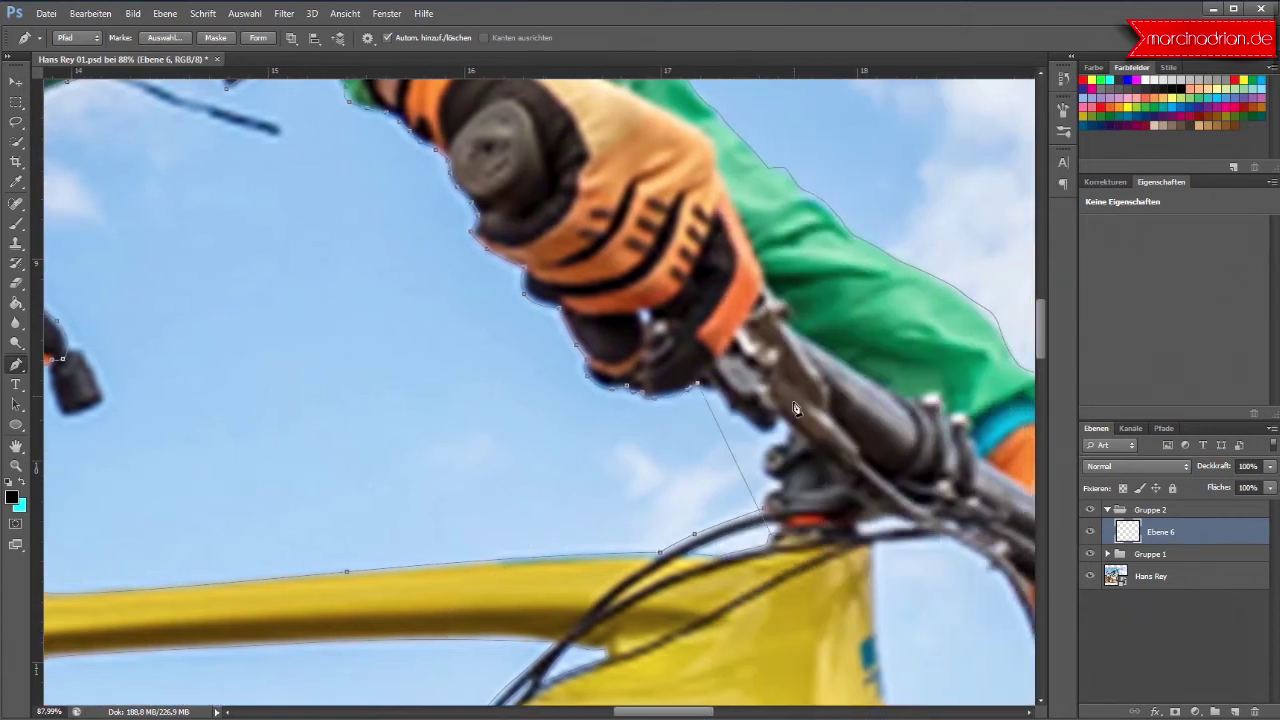
{"action": "left_click", "coordinate": [712, 396]}
{"action": "left_click", "coordinate": [731, 421]}
{"action": "left_click", "coordinate": [739, 417]}
{"action": "left_click", "coordinate": [770, 434]}
{"action": "left_click", "coordinate": [762, 453]}
{"action": "left_click", "coordinate": [765, 475]}
{"action": "left_click", "coordinate": [778, 488]}
{"action": "left_click", "coordinate": [767, 492]}
{"action": "left_click", "coordinate": [765, 513]}
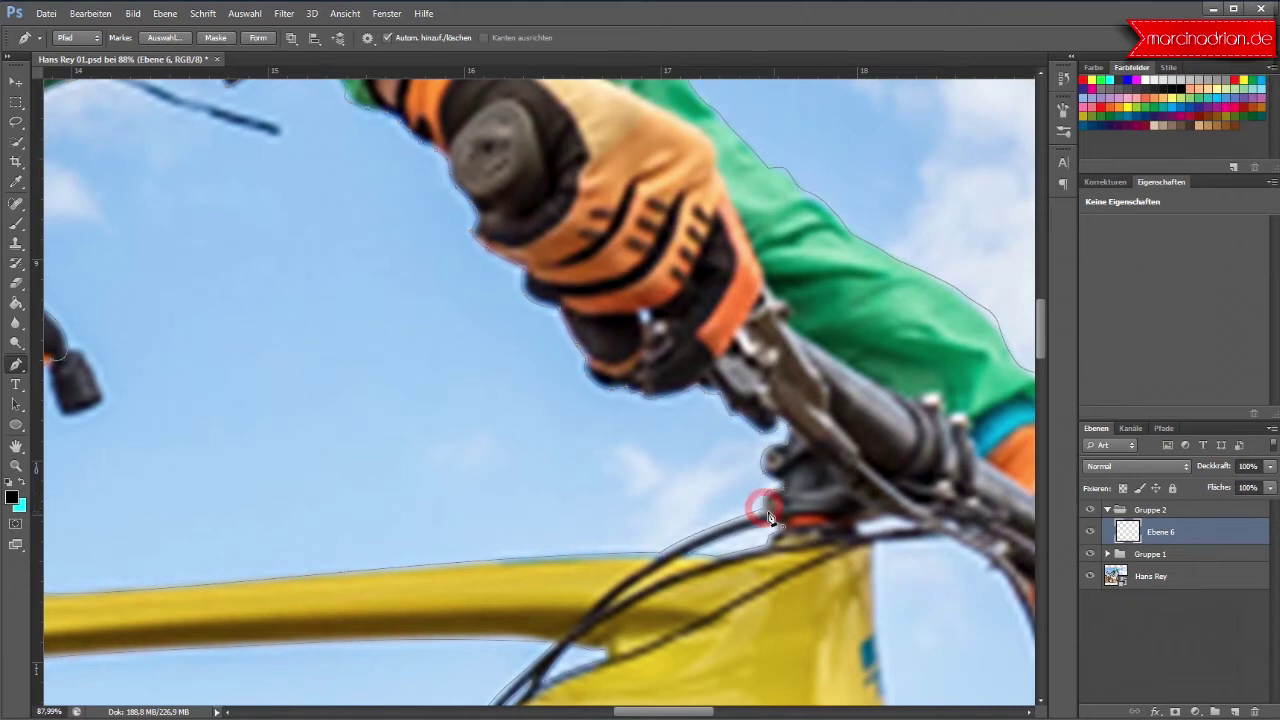
Step: Draw a small separate path beside the stem
{"action": "left_click", "coordinate": [857, 530]}
{"action": "left_click", "coordinate": [882, 522]}
{"action": "left_click", "coordinate": [906, 526]}
{"action": "left_click", "coordinate": [918, 530]}
{"action": "left_click", "coordinate": [862, 537]}
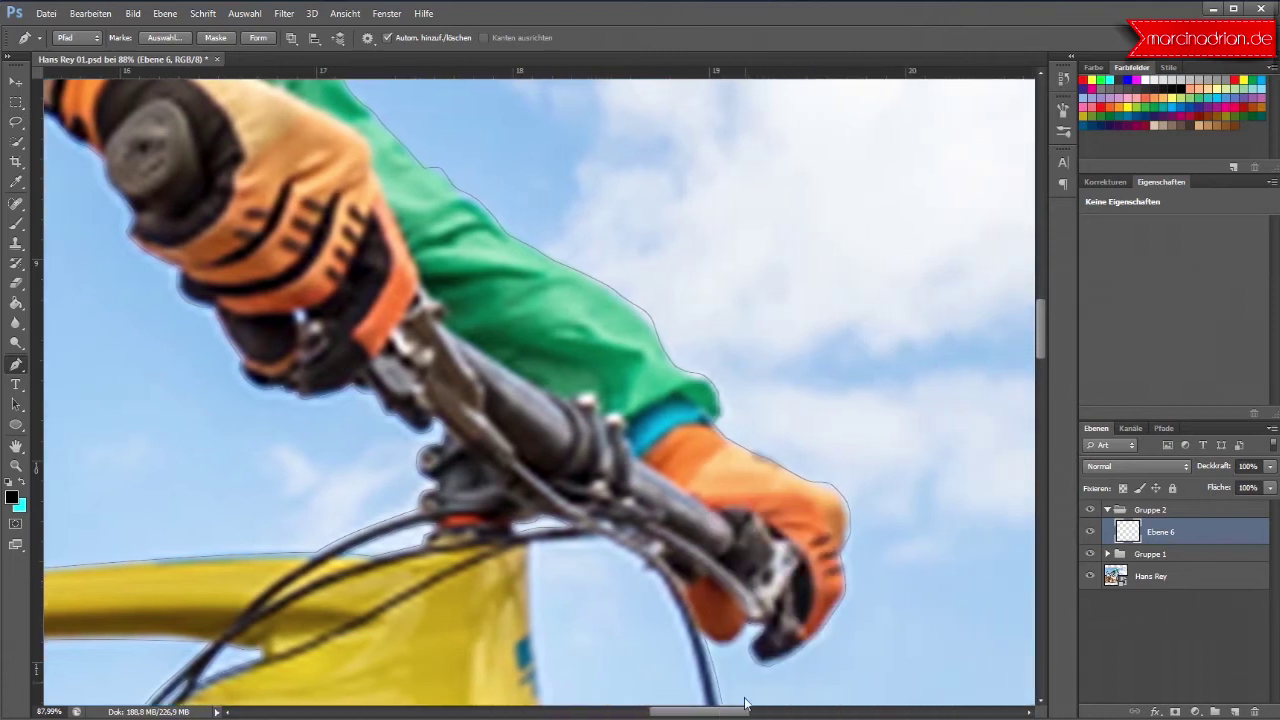
Step: Trace the path up the head tube edge to its top
{"action": "left_click_drag", "start_coordinate": [702, 712], "coordinate": [738, 712]}
{"action": "scroll", "coordinate": [595, 507], "scroll_direction": "down", "scroll_amount": 2}
{"action": "scroll", "coordinate": [586, 514], "scroll_direction": "down", "scroll_amount": 3}
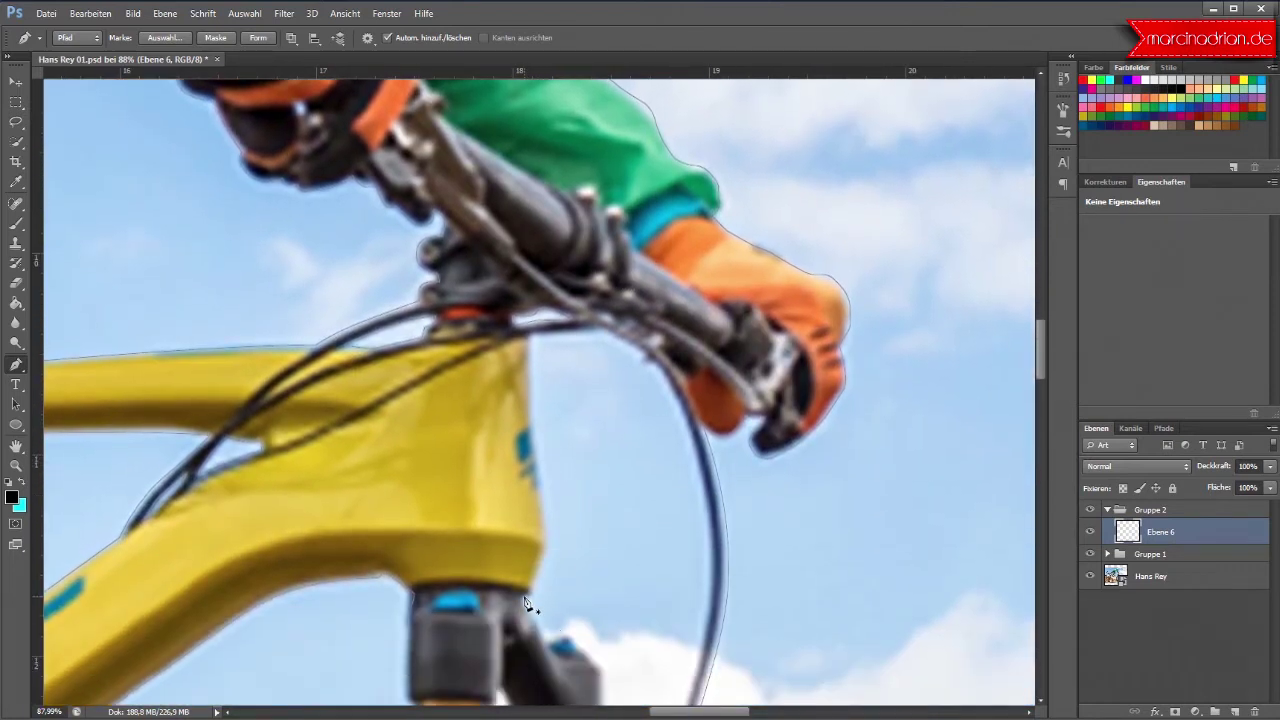
{"action": "left_click_drag", "start_coordinate": [531, 594], "coordinate": [548, 552]}
{"action": "left_click", "coordinate": [548, 545]}
{"action": "left_click_drag", "start_coordinate": [531, 427], "coordinate": [529, 381]}
{"action": "left_click", "coordinate": [529, 378]}
{"action": "left_click", "coordinate": [531, 340]}
Step: Follow the front brake cable down to the tyre with curved anchors
{"action": "left_click", "coordinate": [572, 334]}
{"action": "left_click", "coordinate": [605, 333]}
{"action": "left_click_drag", "start_coordinate": [692, 445], "coordinate": [697, 518]}
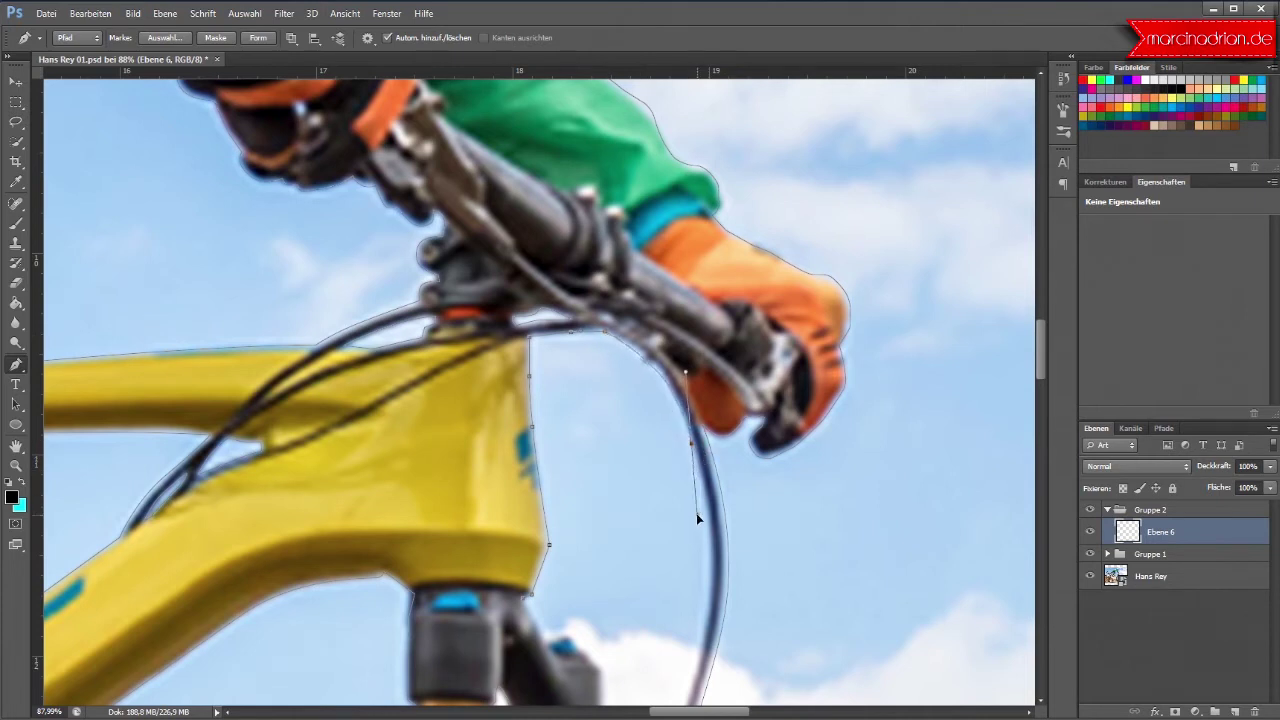
{"action": "left_click_drag", "start_coordinate": [697, 518], "coordinate": [723, 550]}
{"action": "scroll", "coordinate": [703, 630], "scroll_direction": "down", "scroll_amount": 2}
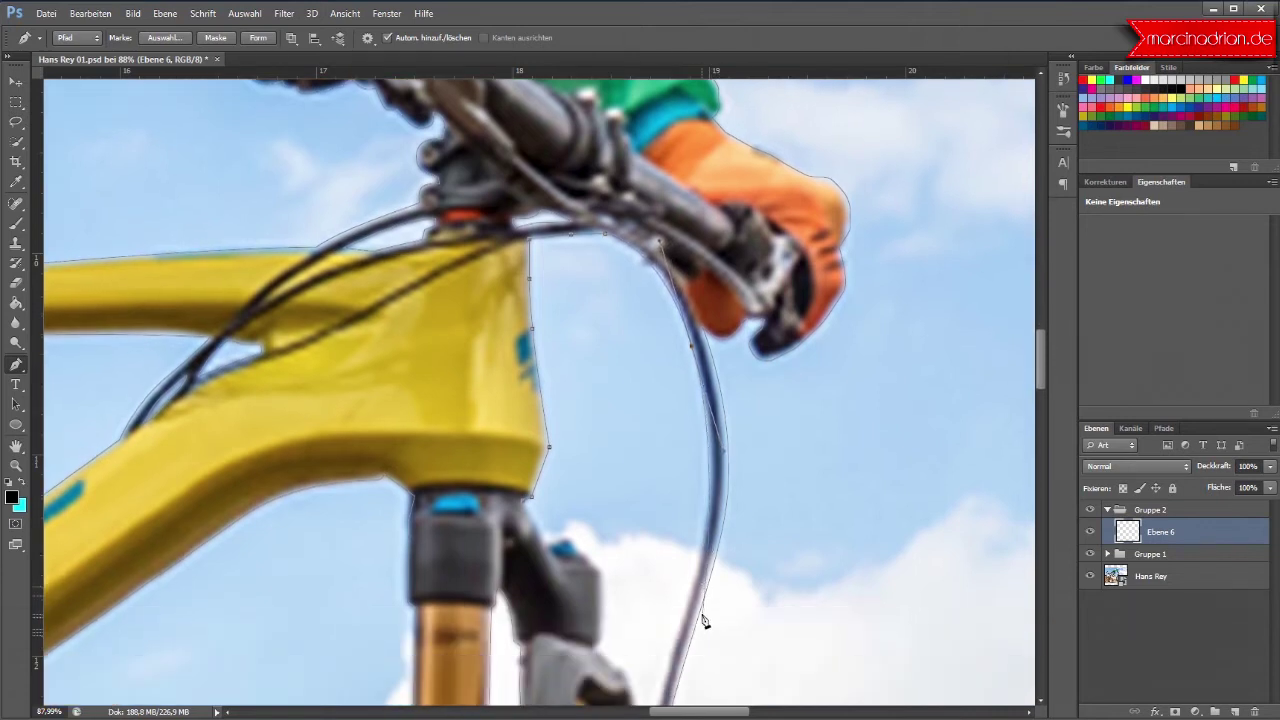
{"action": "scroll", "coordinate": [695, 610], "scroll_direction": "down", "scroll_amount": 2}
{"action": "left_click_drag", "start_coordinate": [700, 491], "coordinate": [690, 522]}
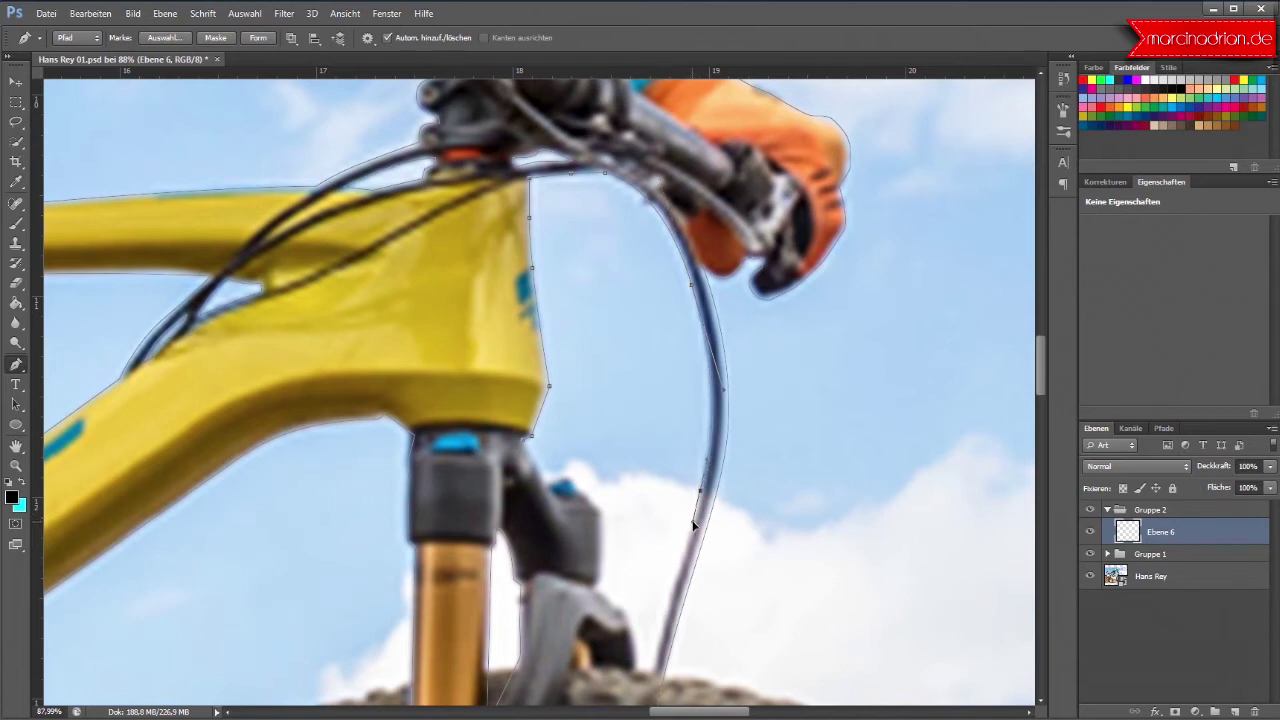
{"action": "left_click_drag", "start_coordinate": [661, 629], "coordinate": [655, 647]}
{"action": "scroll", "coordinate": [647, 688], "scroll_direction": "down", "scroll_amount": 2}
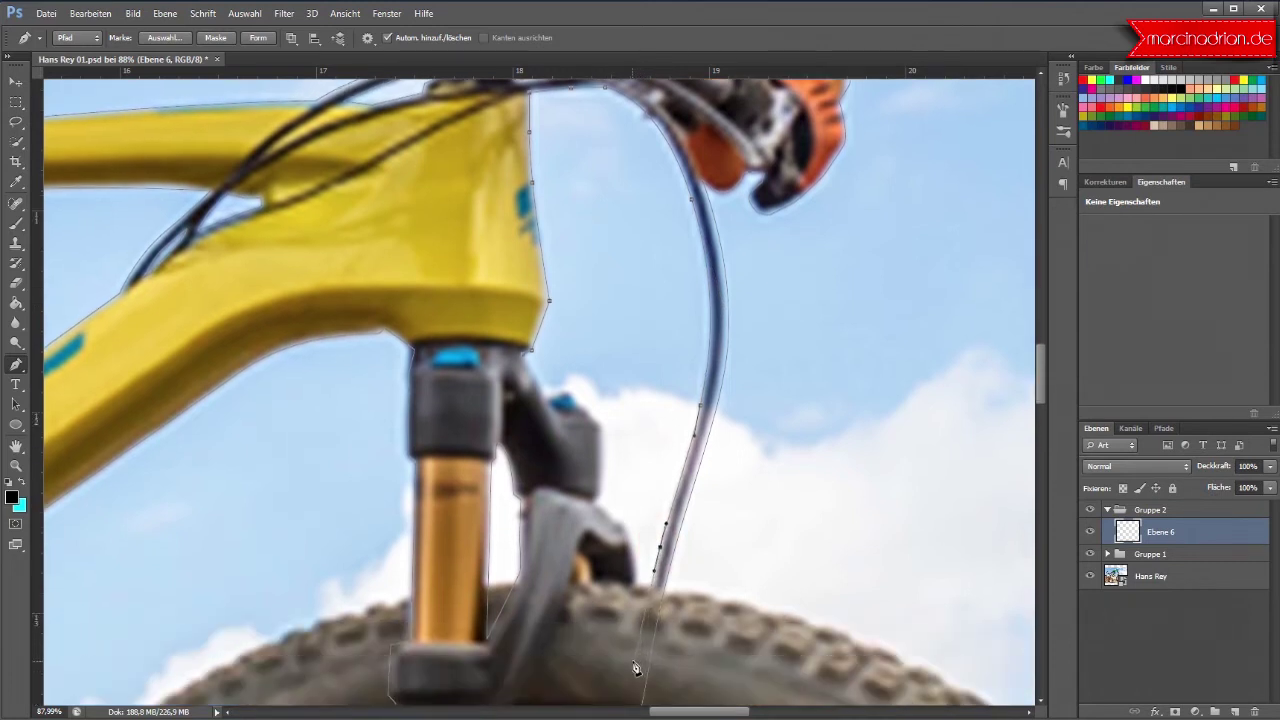
{"action": "left_click", "coordinate": [633, 660]}
Step: Adjust the curve at the cable bend and trace up the fork edge
{"action": "left_click_drag", "start_coordinate": [624, 526], "coordinate": [620, 522]}
{"action": "left_click", "coordinate": [601, 508]}
{"action": "left_click_drag", "start_coordinate": [597, 510], "coordinate": [601, 503]}
{"action": "left_click", "coordinate": [600, 494]}
{"action": "left_click", "coordinate": [603, 424]}
{"action": "left_click", "coordinate": [586, 408]}
{"action": "left_click", "coordinate": [579, 398]}
Step: Trace around the fork top and close the path at its start anchor
{"action": "left_click", "coordinate": [565, 389]}
{"action": "left_click", "coordinate": [557, 401]}
{"action": "left_click", "coordinate": [545, 399]}
{"action": "left_click", "coordinate": [533, 375]}
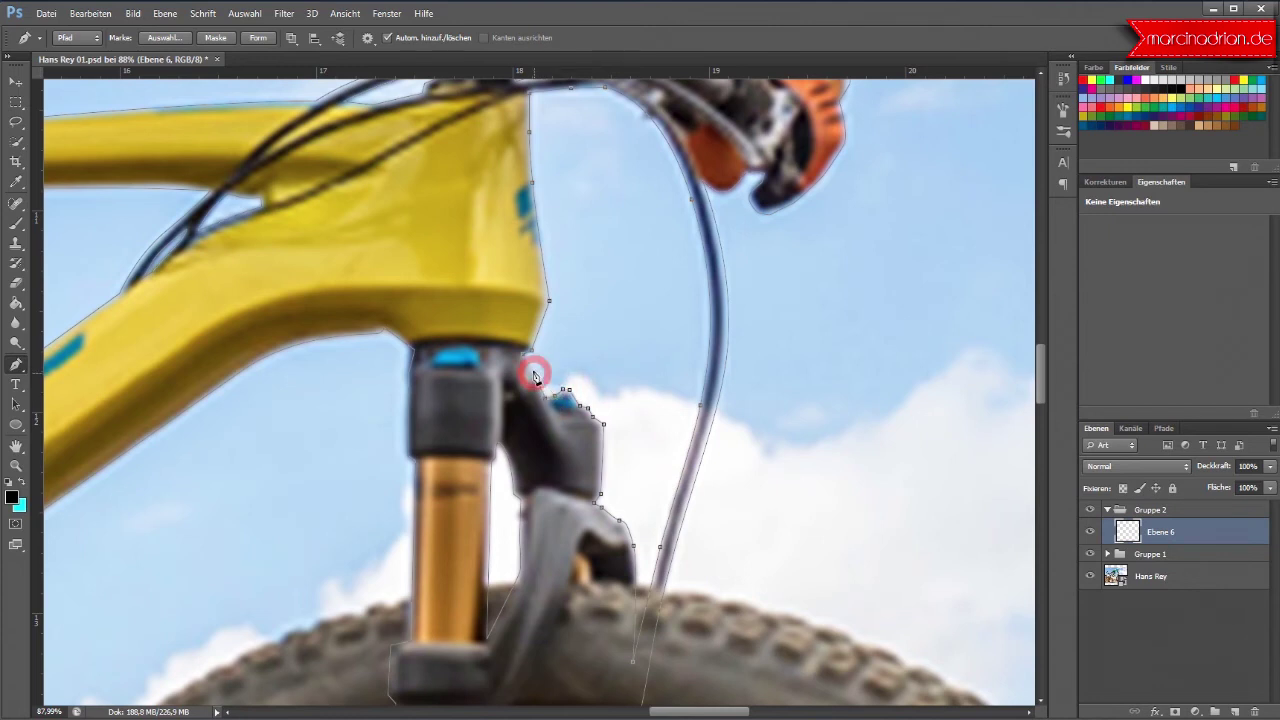
{"action": "left_click", "coordinate": [524, 358]}
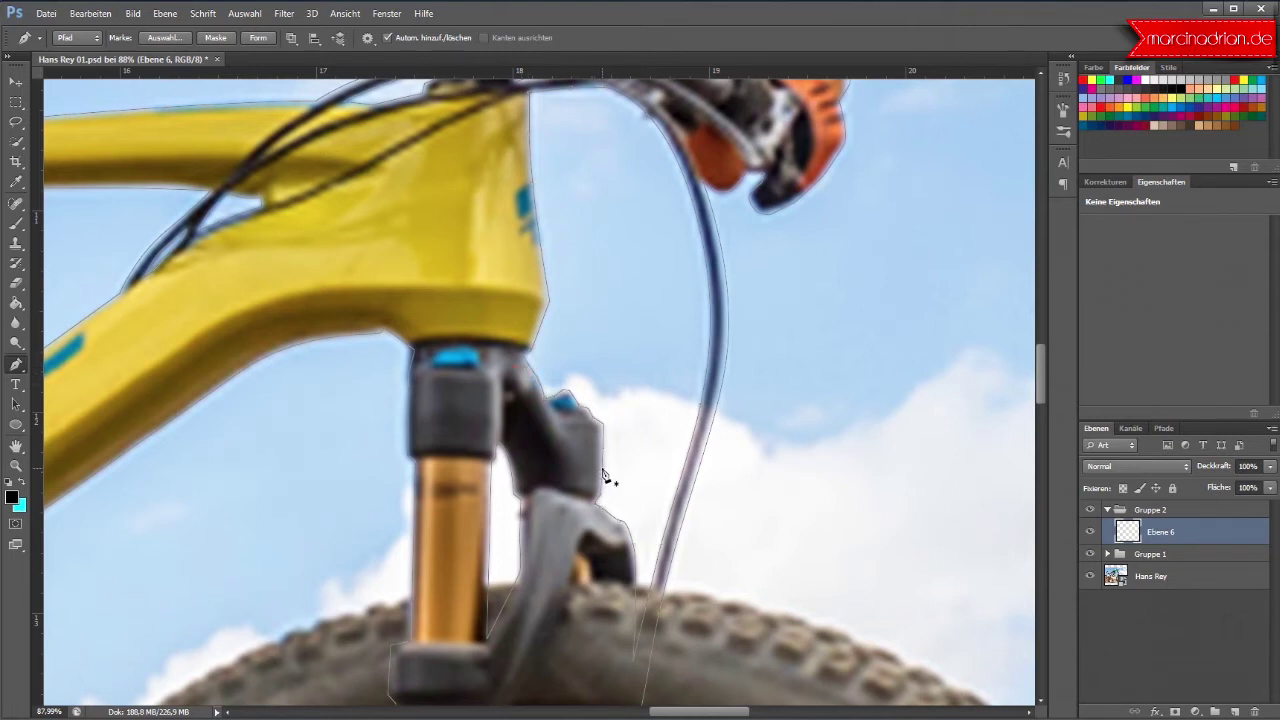
{"action": "scroll", "coordinate": [730, 450], "scroll_direction": "down", "scroll_amount": 2}
{"action": "scroll", "coordinate": [717, 449], "scroll_direction": "down", "scroll_amount": 2}
Step: Outline the gap under the saddle down to the seat post
{"action": "scroll", "coordinate": [580, 487], "scroll_direction": "down", "scroll_amount": 2}
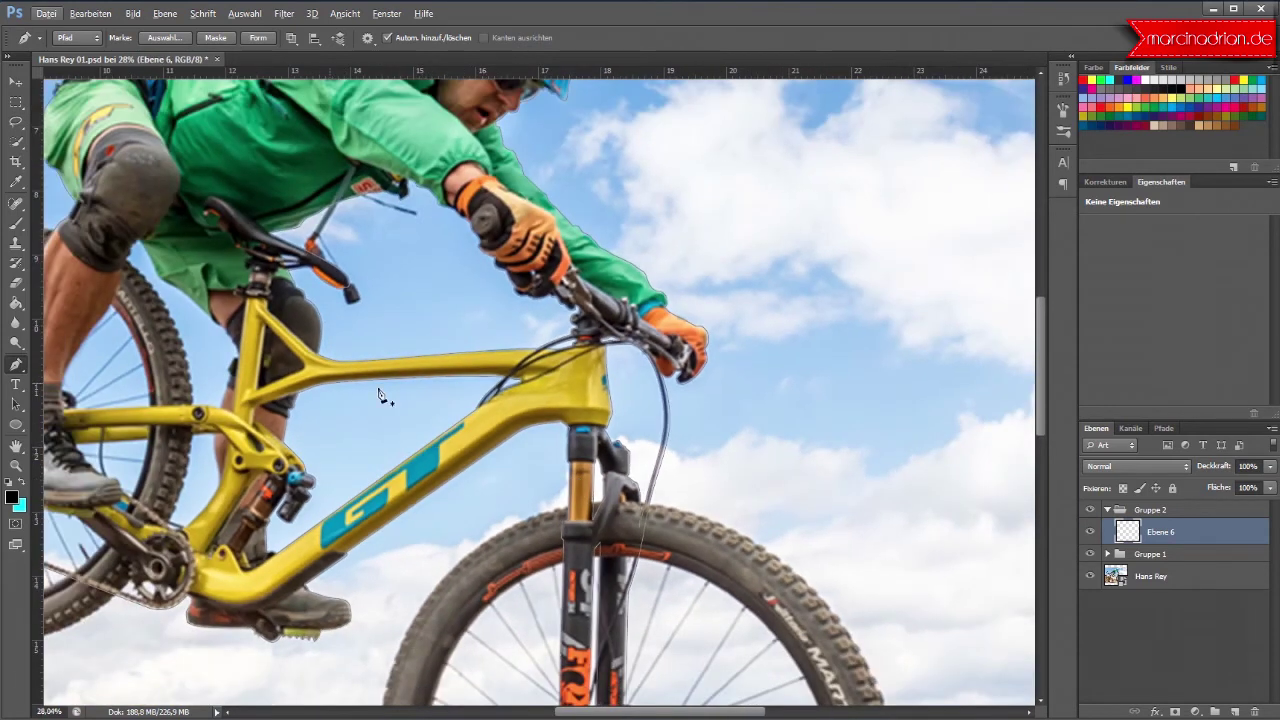
{"action": "scroll", "coordinate": [270, 228], "scroll_direction": "up", "scroll_amount": 2}
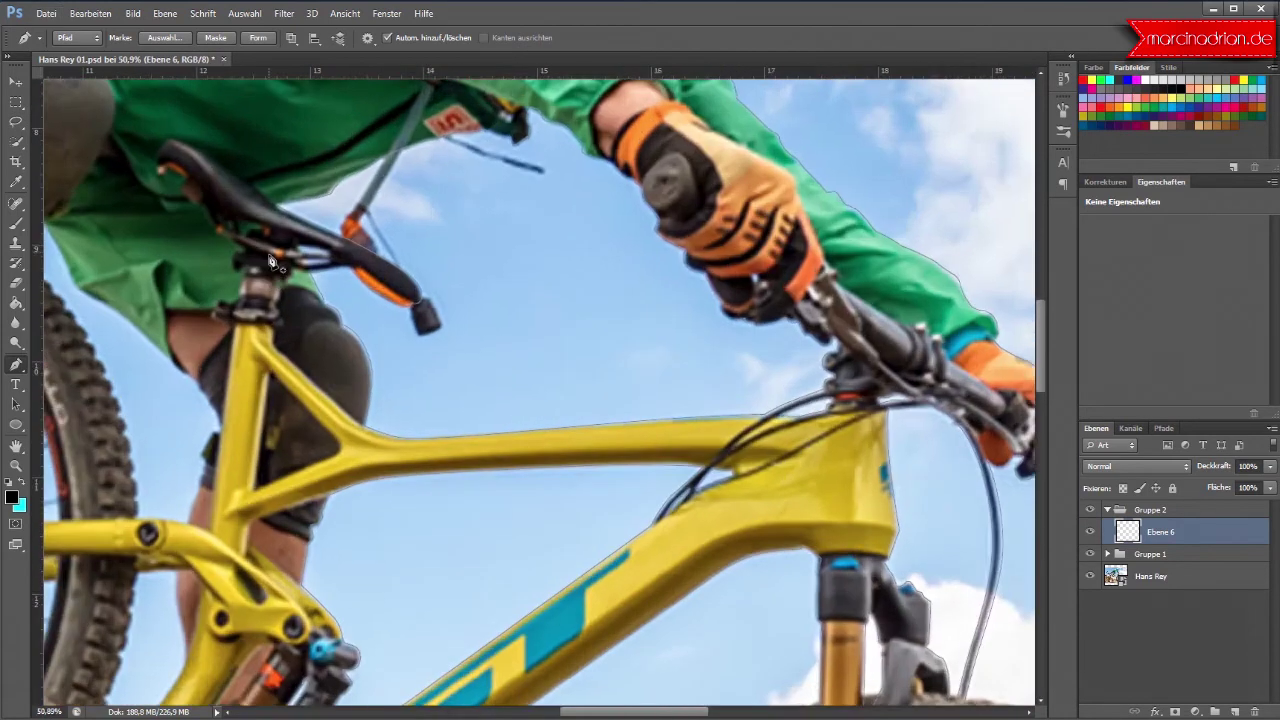
{"action": "scroll", "coordinate": [270, 262], "scroll_direction": "up", "scroll_amount": 2}
{"action": "scroll", "coordinate": [300, 258], "scroll_direction": "up", "scroll_amount": 1}
{"action": "left_click", "coordinate": [331, 242]}
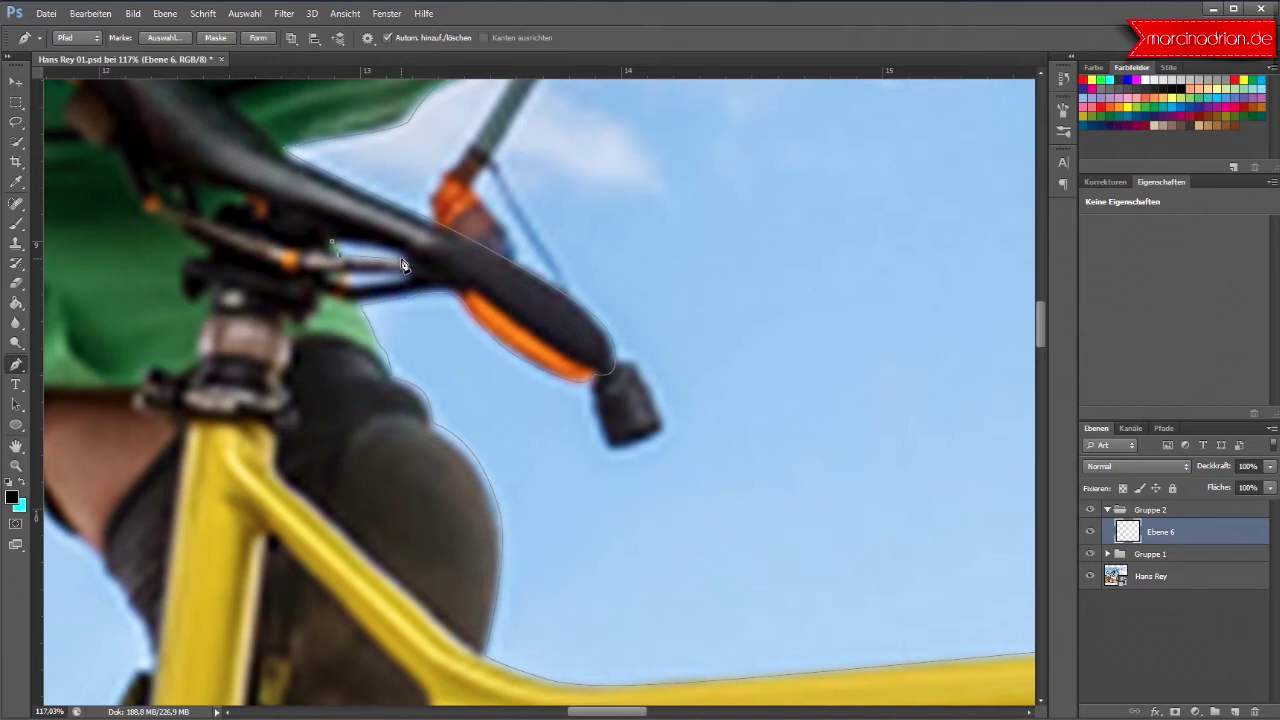
{"action": "left_click", "coordinate": [405, 262]}
{"action": "left_click_drag", "start_coordinate": [371, 252], "coordinate": [352, 247]}
{"action": "left_click", "coordinate": [345, 243]}
{"action": "left_click", "coordinate": [346, 281]}
{"action": "left_click", "coordinate": [392, 285]}
Step: Start a new path on the rider's leg beside the seat tube and trace upward
{"action": "scroll", "coordinate": [365, 330], "scroll_direction": "down", "scroll_amount": 4}
{"action": "scroll", "coordinate": [340, 330], "scroll_direction": "down", "scroll_amount": 2}
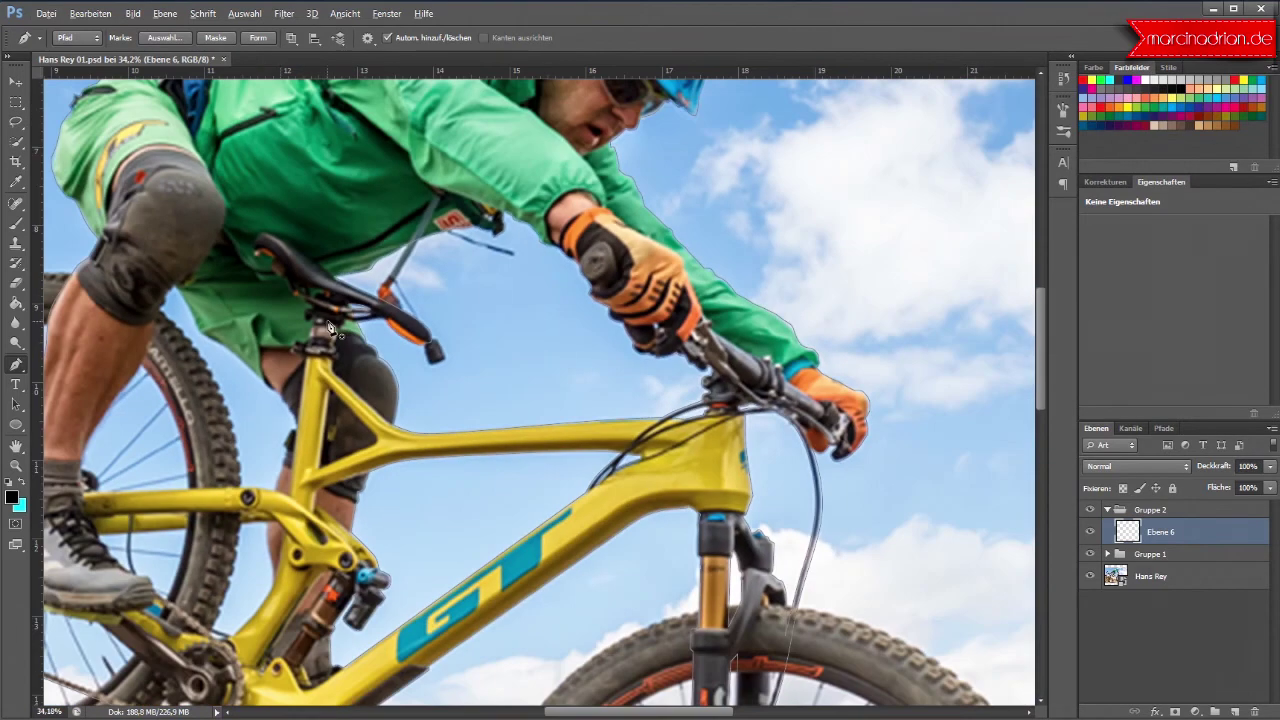
{"action": "scroll", "coordinate": [258, 505], "scroll_direction": "up", "scroll_amount": 3}
{"action": "scroll", "coordinate": [258, 500], "scroll_direction": "up", "scroll_amount": 2}
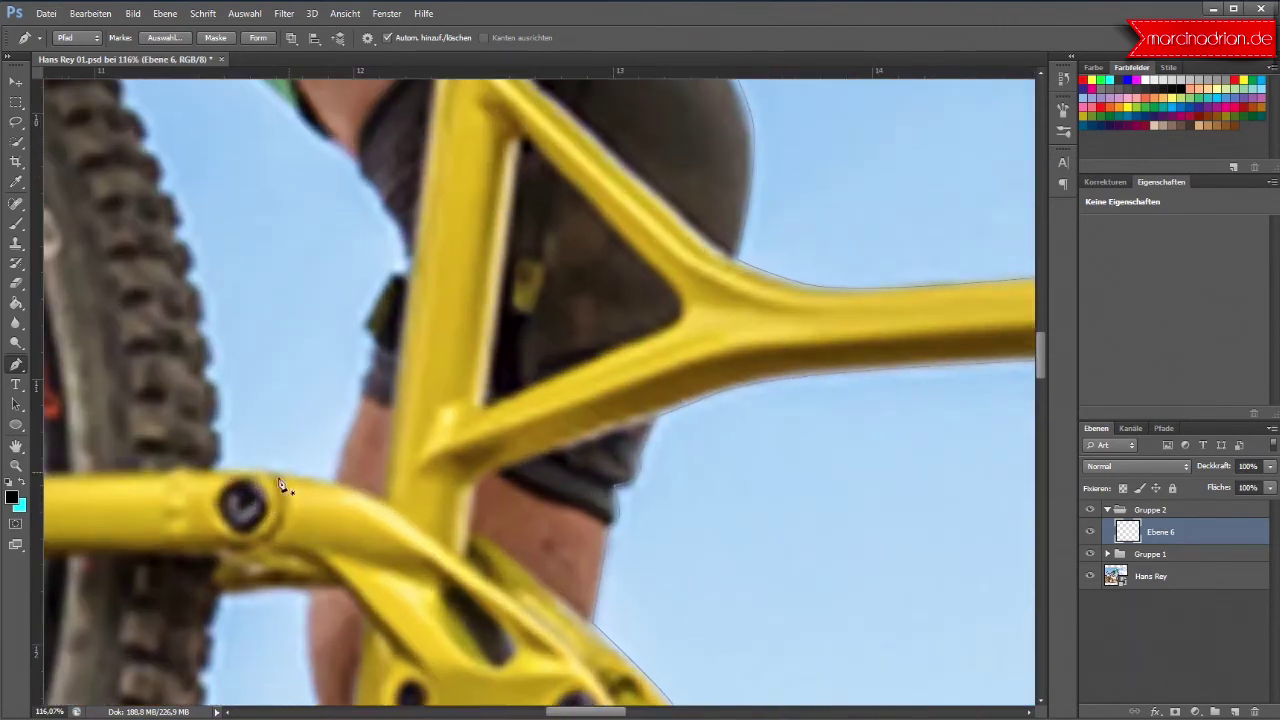
{"action": "left_click", "coordinate": [332, 478]}
{"action": "left_click", "coordinate": [345, 430]}
{"action": "left_click", "coordinate": [360, 378]}
{"action": "left_click_drag", "start_coordinate": [367, 366], "coordinate": [368, 350]}
{"action": "left_click", "coordinate": [368, 348]}
Step: Continue the leg path up toward the thigh and the jersey hem
{"action": "left_click", "coordinate": [362, 323]}
{"action": "left_click", "coordinate": [392, 270]}
{"action": "left_click", "coordinate": [403, 253]}
{"action": "left_click", "coordinate": [401, 232]}
{"action": "left_click", "coordinate": [382, 208]}
{"action": "left_click", "coordinate": [369, 189]}
{"action": "left_click", "coordinate": [357, 164]}
Step: Add curved anchors along the shorts edge
{"action": "scroll", "coordinate": [290, 275], "scroll_direction": "up", "scroll_amount": 3}
{"action": "scroll", "coordinate": [268, 292], "scroll_direction": "up", "scroll_amount": 2}
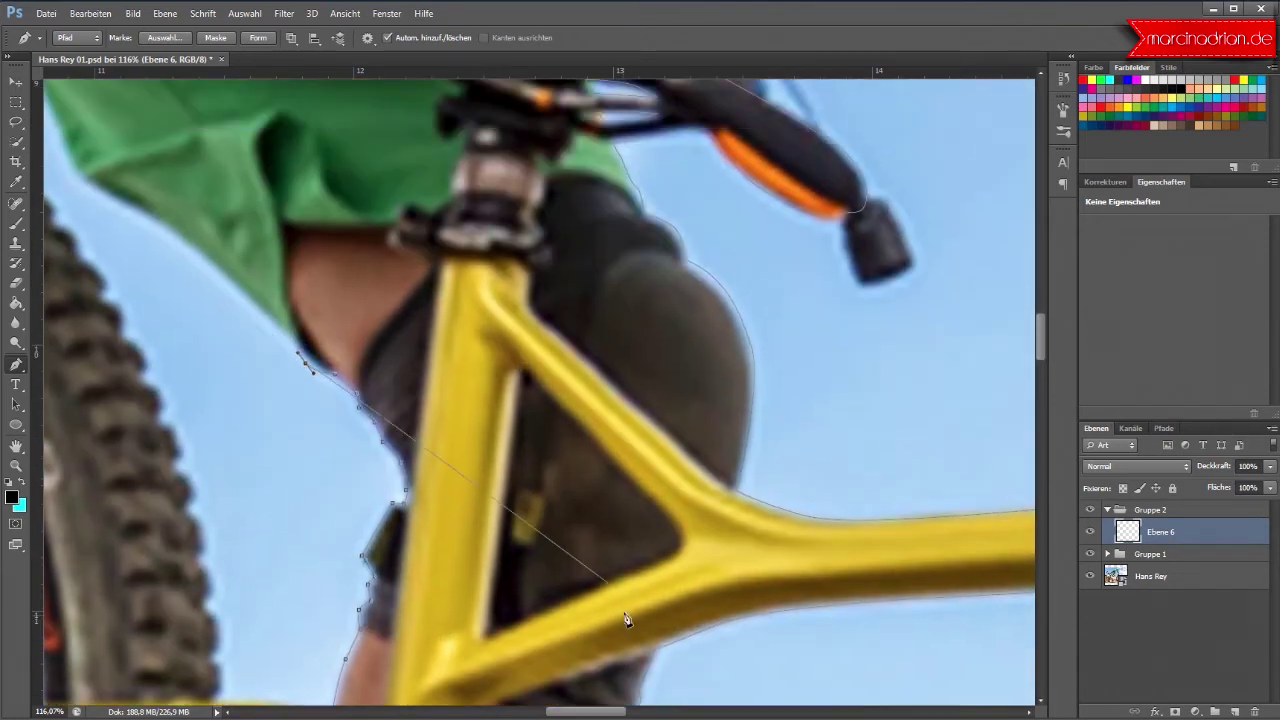
{"action": "scroll", "coordinate": [610, 500], "scroll_direction": "left", "scroll_amount": 1}
{"action": "scroll", "coordinate": [580, 330], "scroll_direction": "left", "scroll_amount": 4}
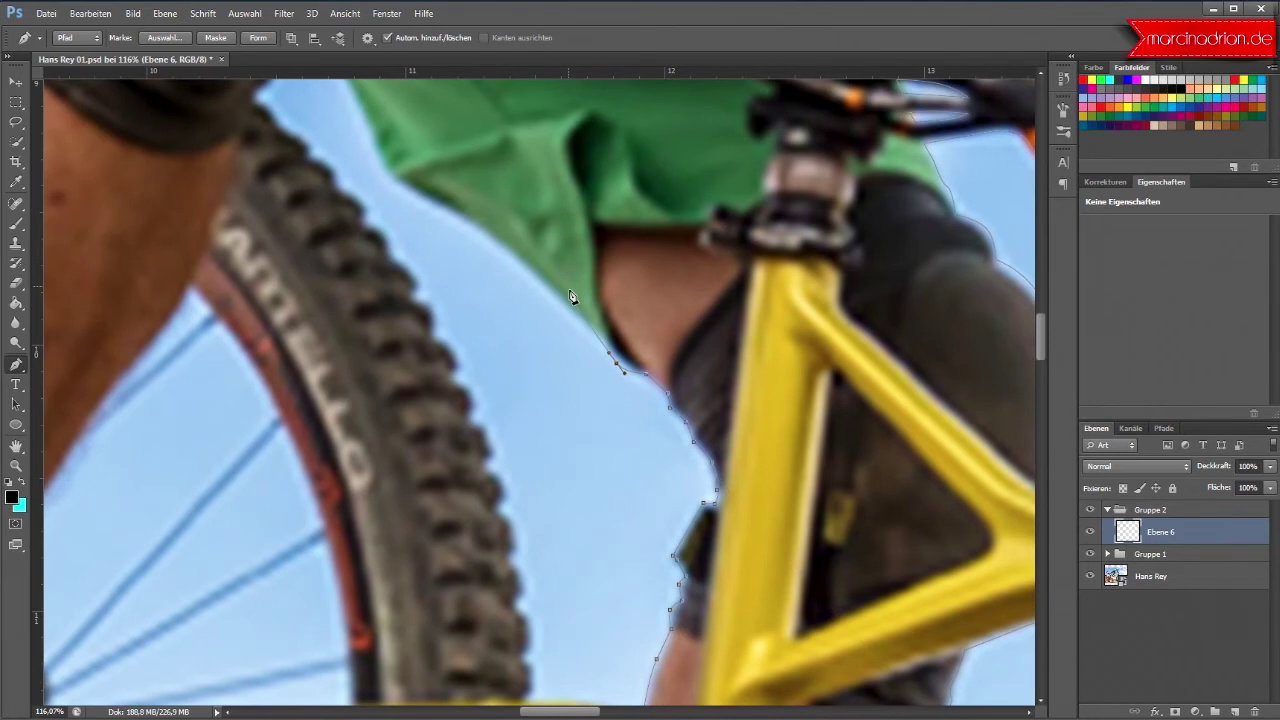
{"action": "left_click", "coordinate": [521, 263]}
{"action": "left_click_drag", "start_coordinate": [521, 263], "coordinate": [459, 210]}
{"action": "left_click", "coordinate": [391, 178]}
{"action": "scroll", "coordinate": [388, 200], "scroll_direction": "up", "scroll_amount": 3}
{"action": "scroll", "coordinate": [380, 210], "scroll_direction": "up", "scroll_amount": 1}
{"action": "scroll", "coordinate": [380, 210], "scroll_direction": "up", "scroll_amount": 1}
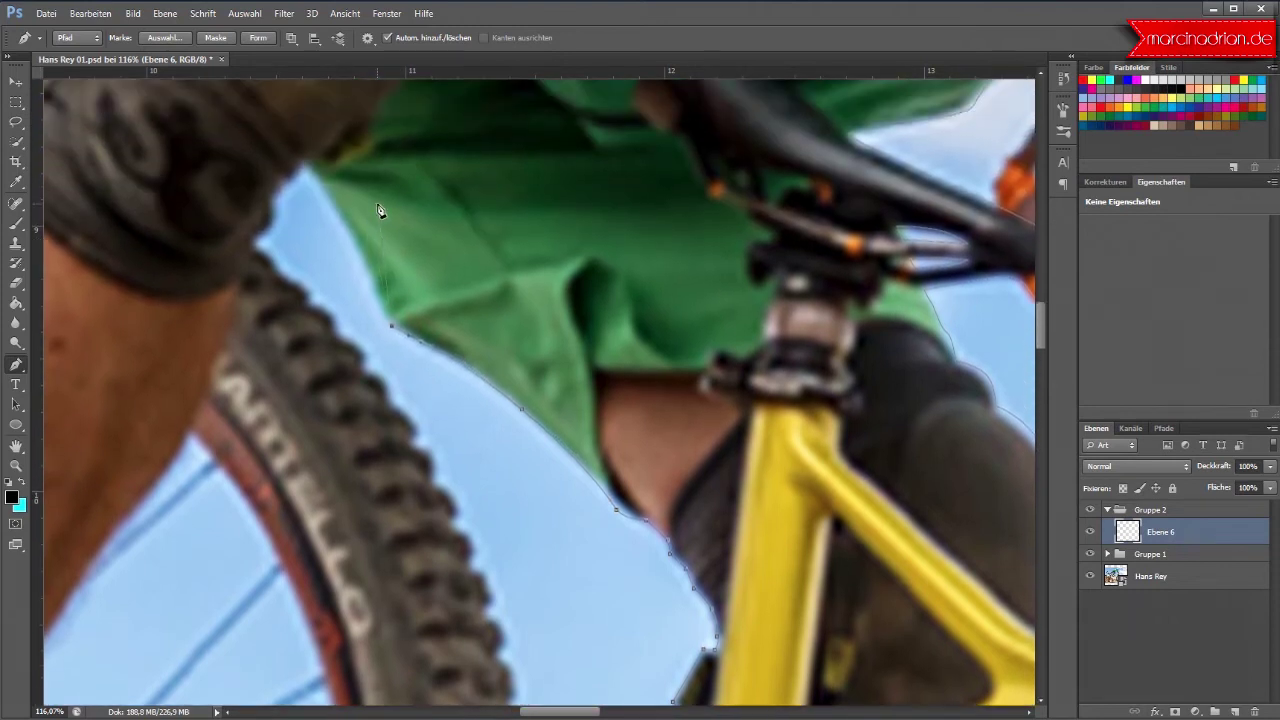
Step: Follow the shorts edge to its corner and down the knee pad
{"action": "left_click", "coordinate": [349, 237]}
{"action": "left_click", "coordinate": [349, 233]}
{"action": "left_click", "coordinate": [334, 200]}
{"action": "left_click", "coordinate": [309, 166]}
{"action": "left_click", "coordinate": [299, 165]}
{"action": "left_click", "coordinate": [290, 192]}
{"action": "left_click", "coordinate": [277, 212]}
{"action": "left_click", "coordinate": [256, 238]}
{"action": "left_click_drag", "start_coordinate": [248, 271], "coordinate": [246, 283]}
Step: Curve the path down the calf edge to the top of the grey sock
{"action": "scroll", "coordinate": [240, 300], "scroll_direction": "down", "scroll_amount": 3}
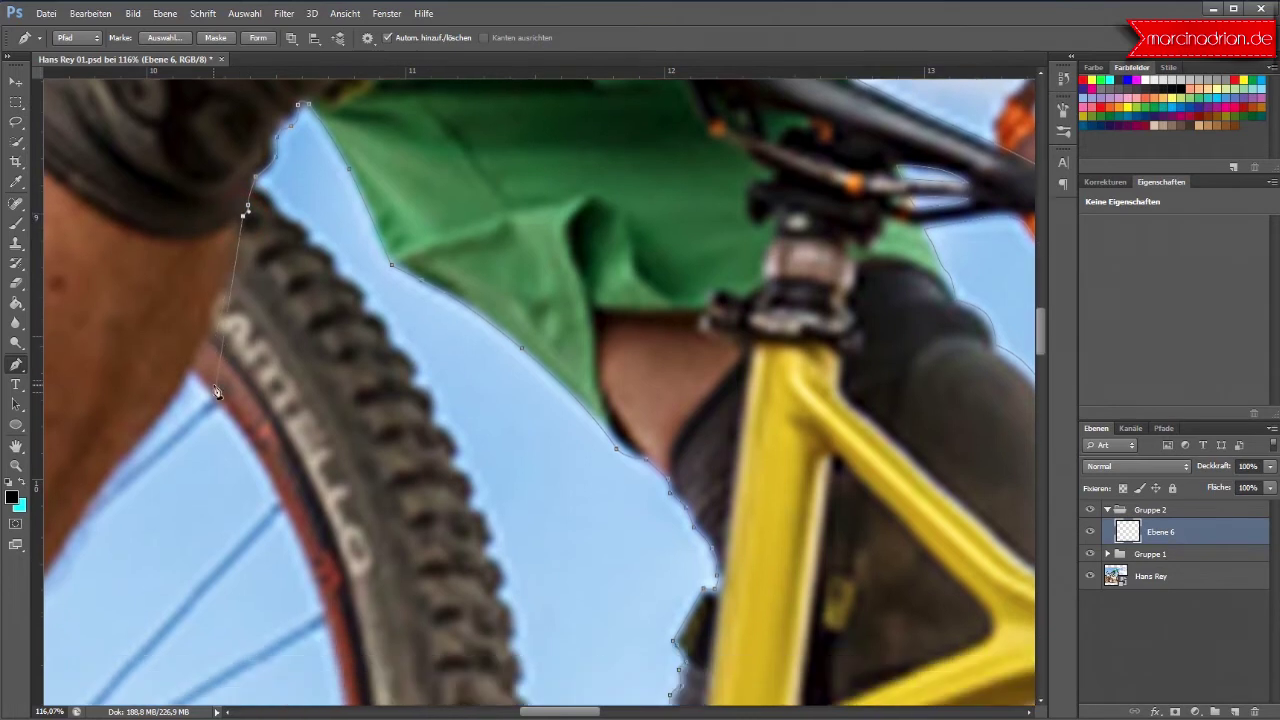
{"action": "left_click_drag", "start_coordinate": [196, 342], "coordinate": [174, 376]}
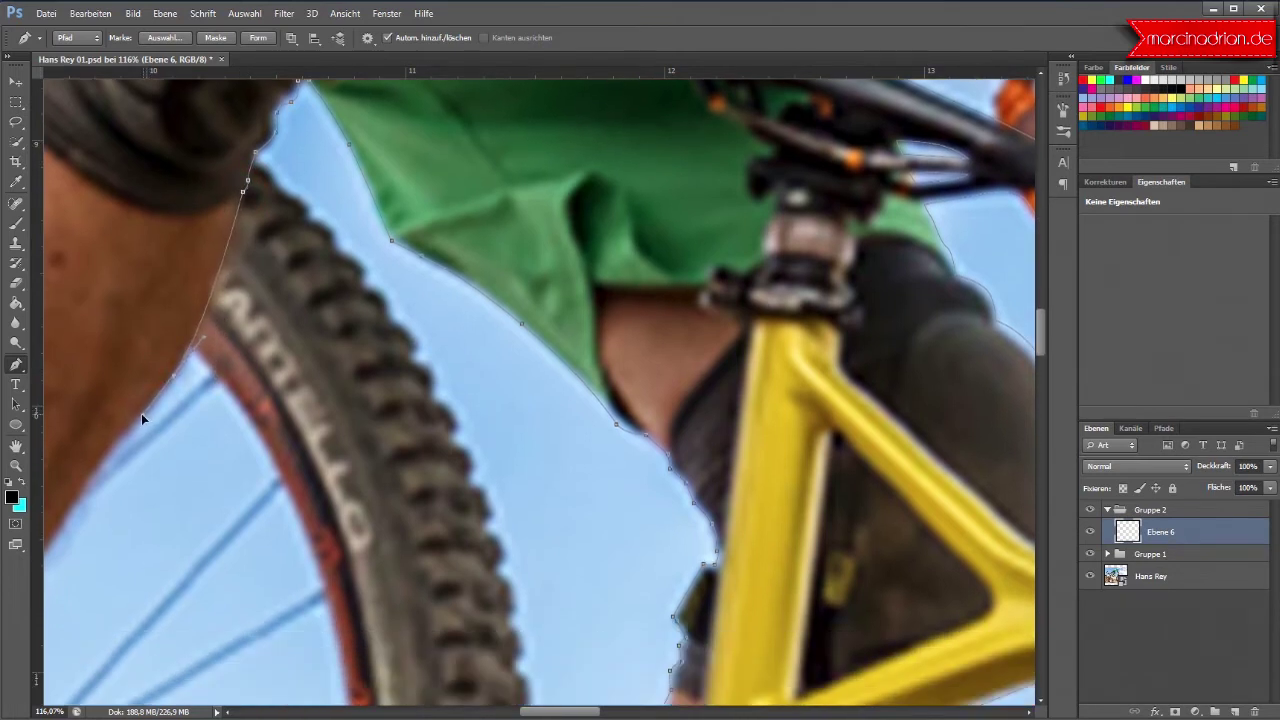
{"action": "left_click", "coordinate": [141, 414]}
{"action": "scroll", "coordinate": [141, 414], "scroll_direction": "down", "scroll_amount": 5}
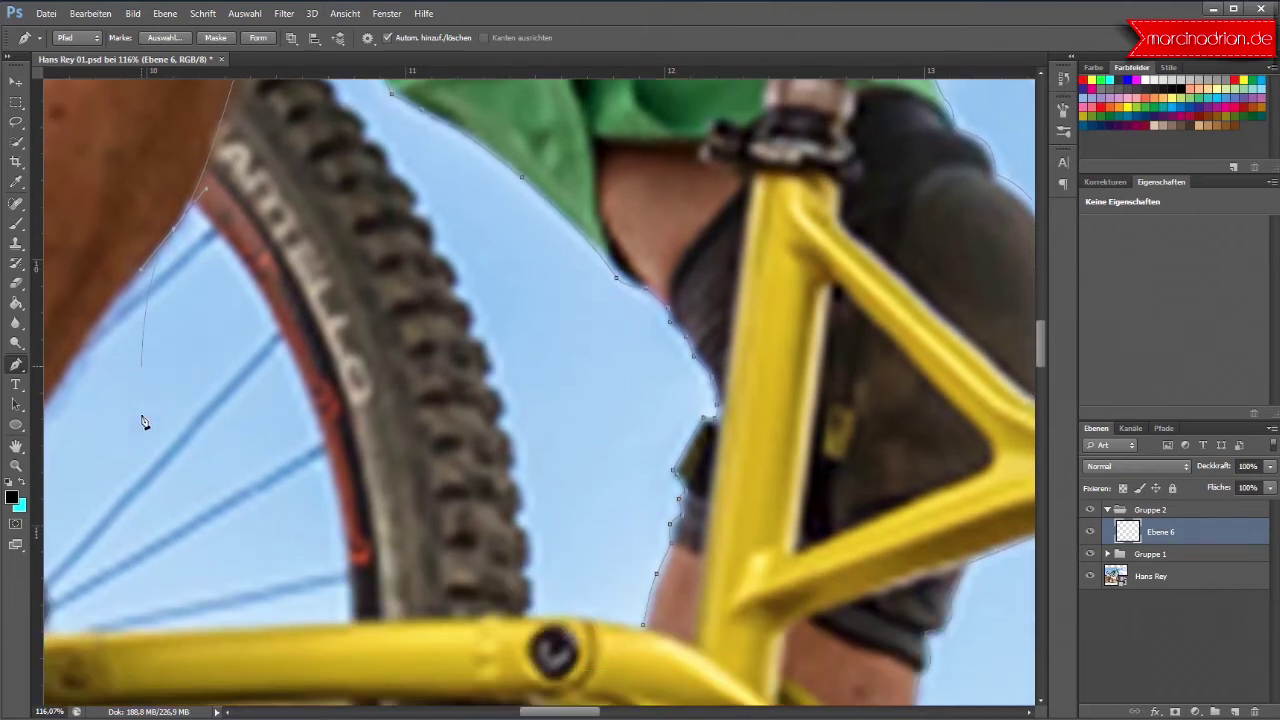
{"action": "left_click_drag", "start_coordinate": [555, 712], "coordinate": [529, 712]}
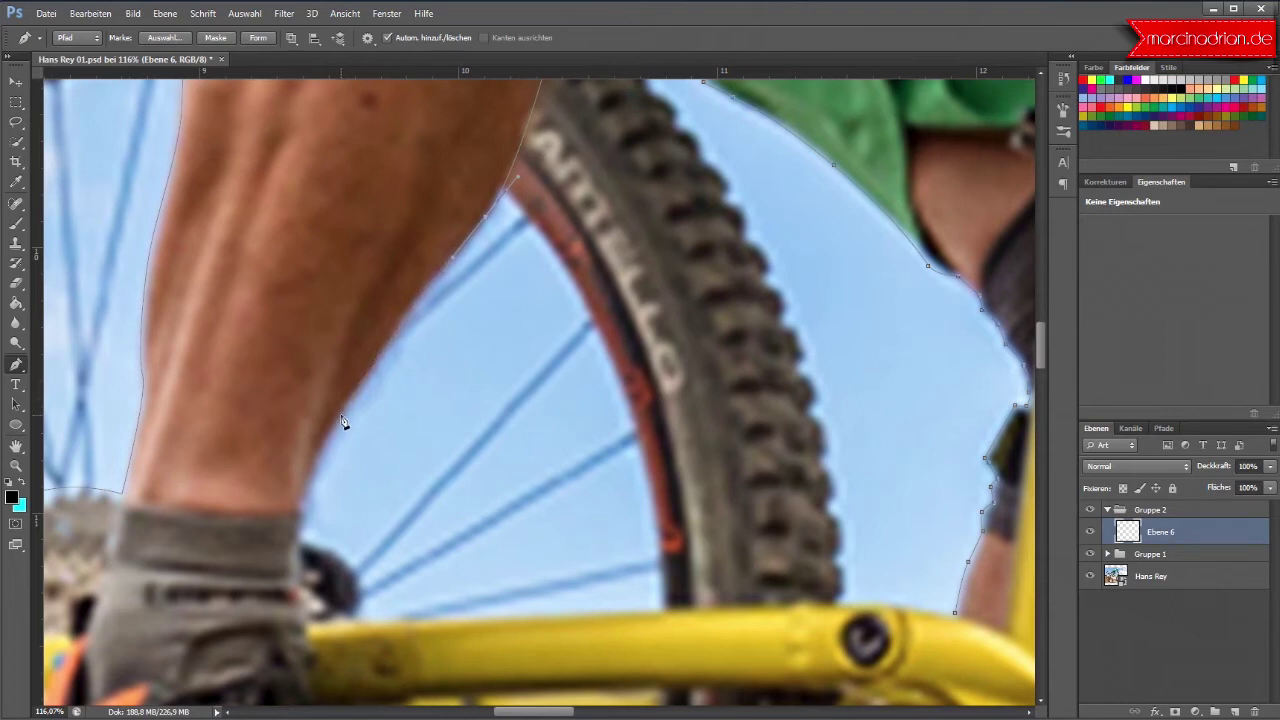
{"action": "mouse_move", "coordinate": [322, 444]}
{"action": "left_mouse_down"}
{"action": "mouse_move", "coordinate": [305, 481]}
{"action": "mouse_move", "coordinate": [337, 500]}
{"action": "left_mouse_up"}
{"action": "scroll", "coordinate": [331, 463], "scroll_direction": "down", "scroll_amount": 2}
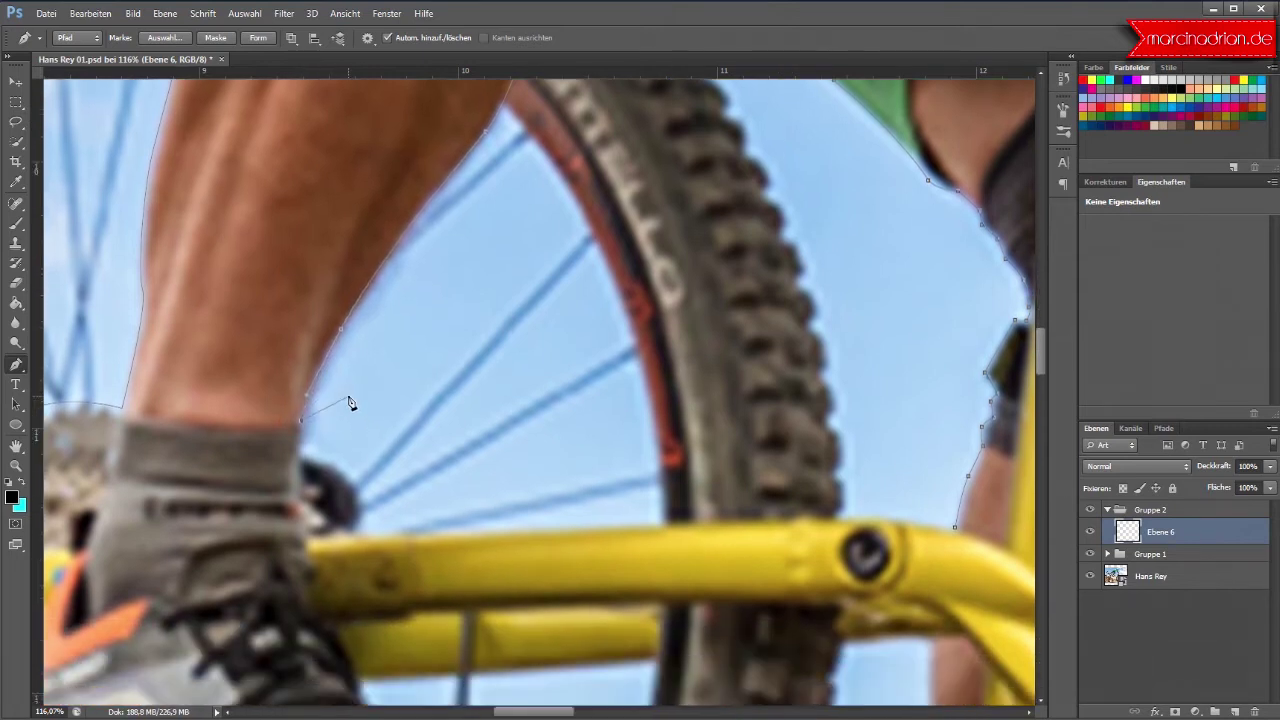
{"action": "scroll", "coordinate": [351, 400], "scroll_direction": "down", "scroll_amount": 2}
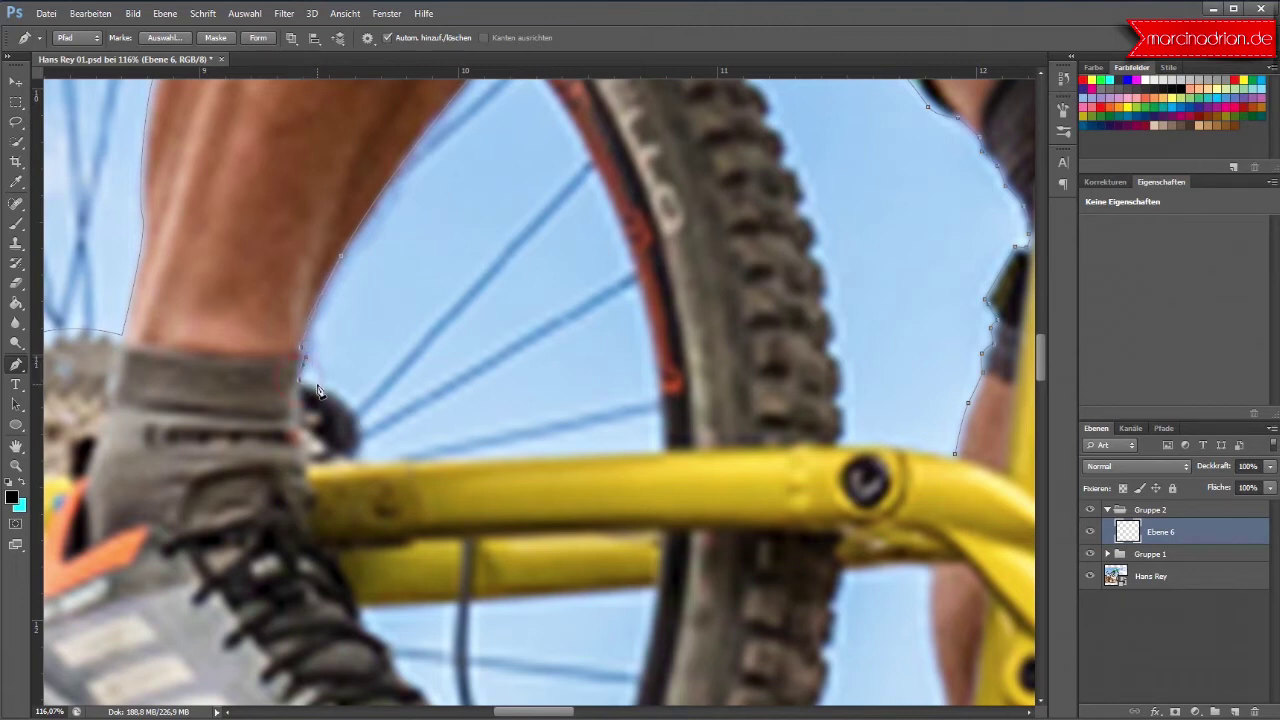
Step: Trace the path around the sock and along the yellow top tube's upper edge, joining the existing frame anchor
{"action": "left_click_drag", "start_coordinate": [349, 401], "coordinate": [362, 421]}
{"action": "left_click", "coordinate": [360, 441]}
{"action": "left_click", "coordinate": [357, 457]}
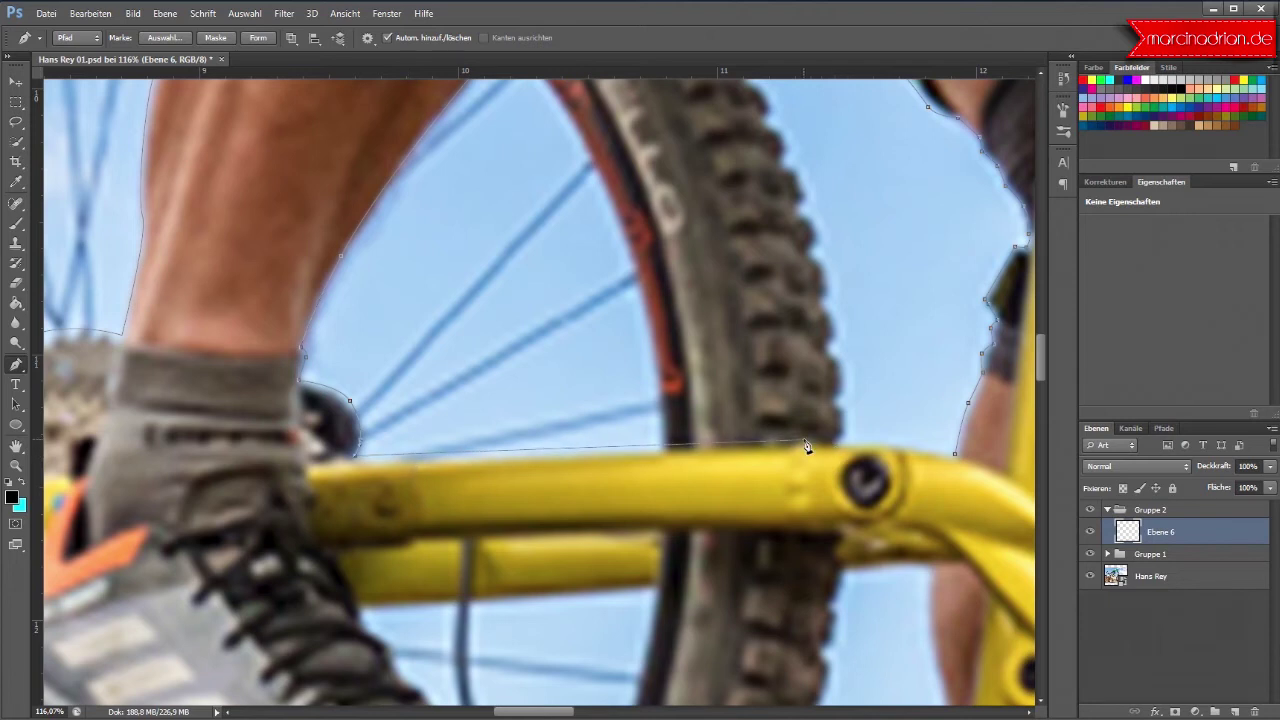
{"action": "left_click", "coordinate": [410, 460]}
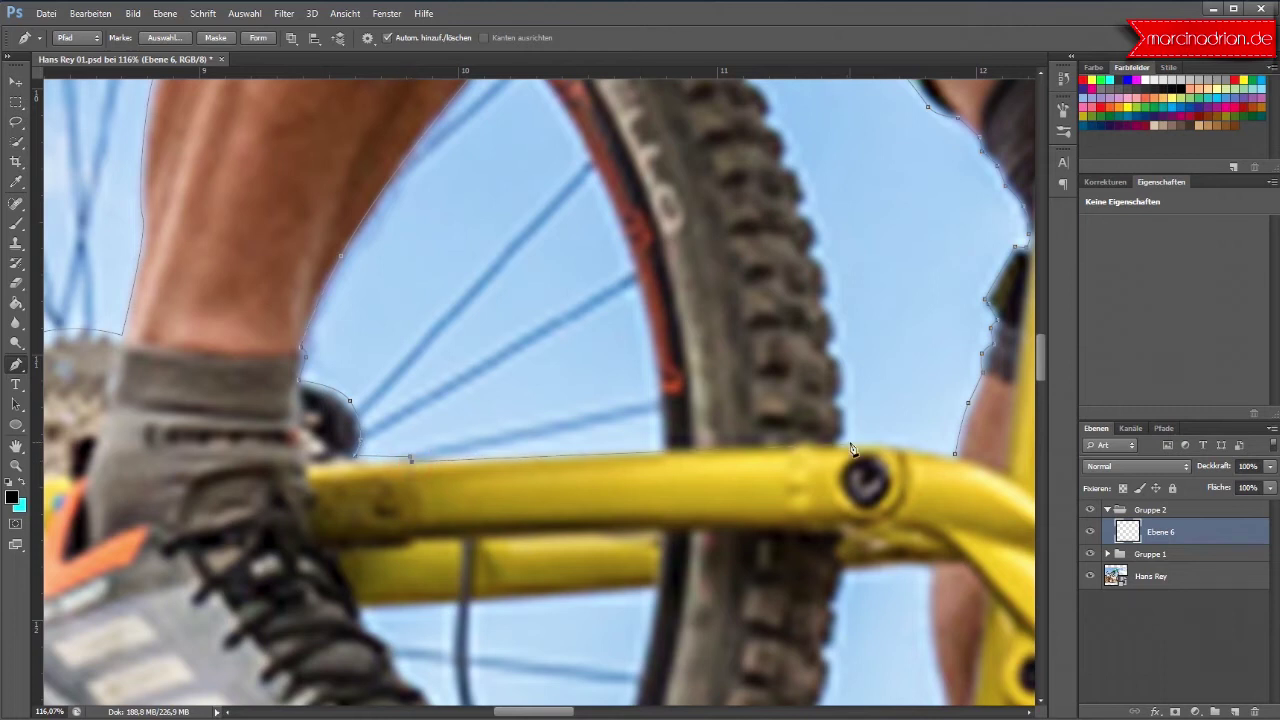
{"action": "left_click", "coordinate": [789, 449]}
{"action": "left_click", "coordinate": [807, 442]}
{"action": "left_click_drag", "start_coordinate": [885, 447], "coordinate": [893, 448]}
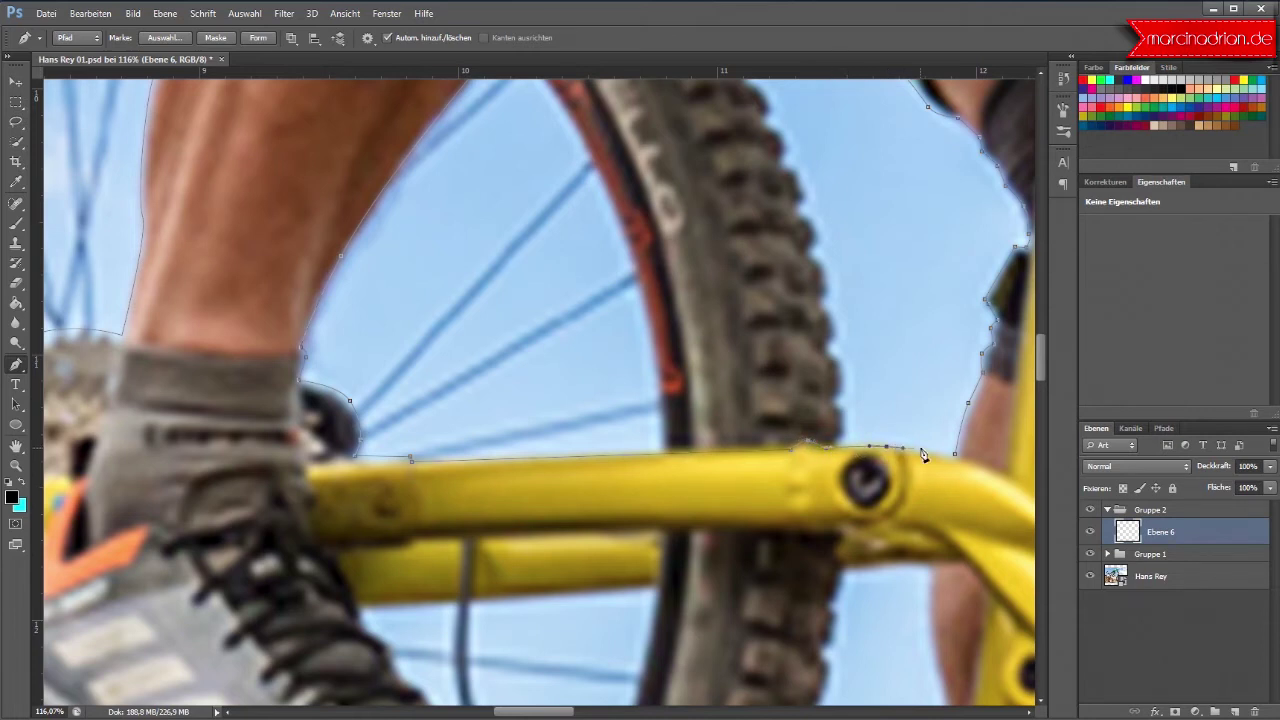
{"action": "left_click", "coordinate": [955, 455]}
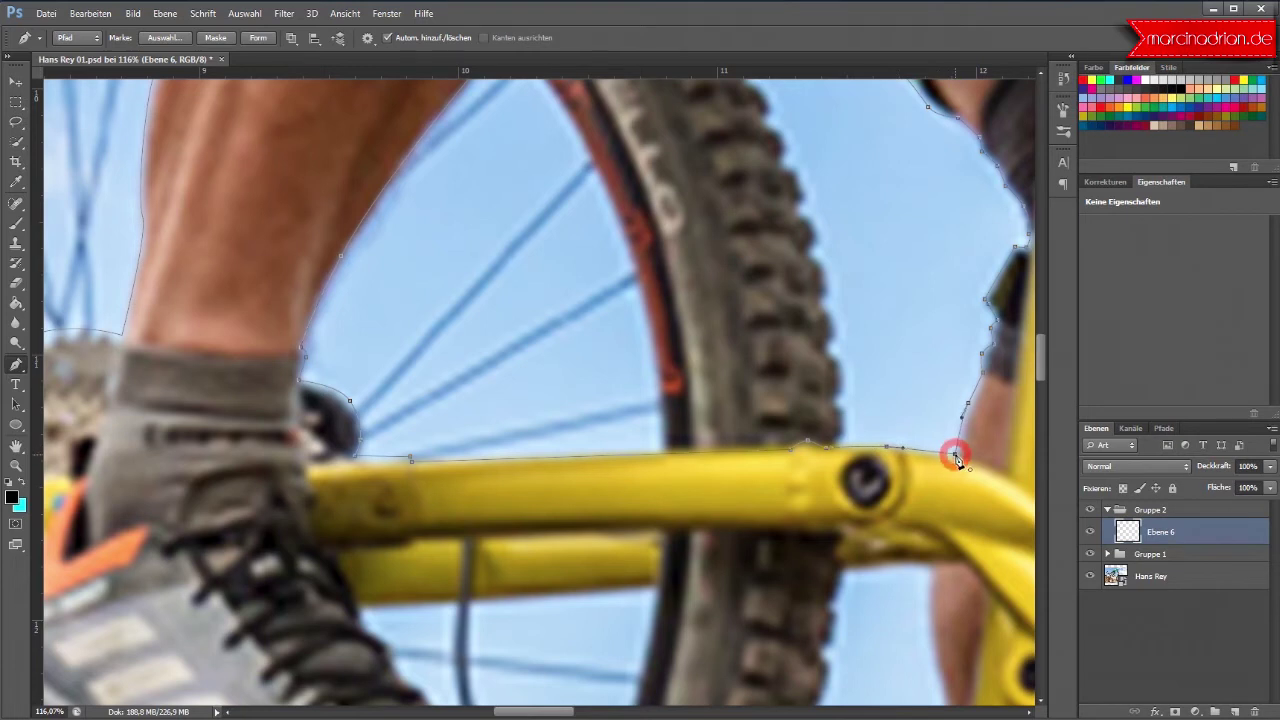
Step: Start a new path at the yellow frame's lower edge and trace anchors down it
{"action": "scroll", "coordinate": [757, 512], "scroll_direction": "down", "scroll_amount": 5}
{"action": "scroll", "coordinate": [757, 512], "scroll_direction": "down", "scroll_amount": 3}
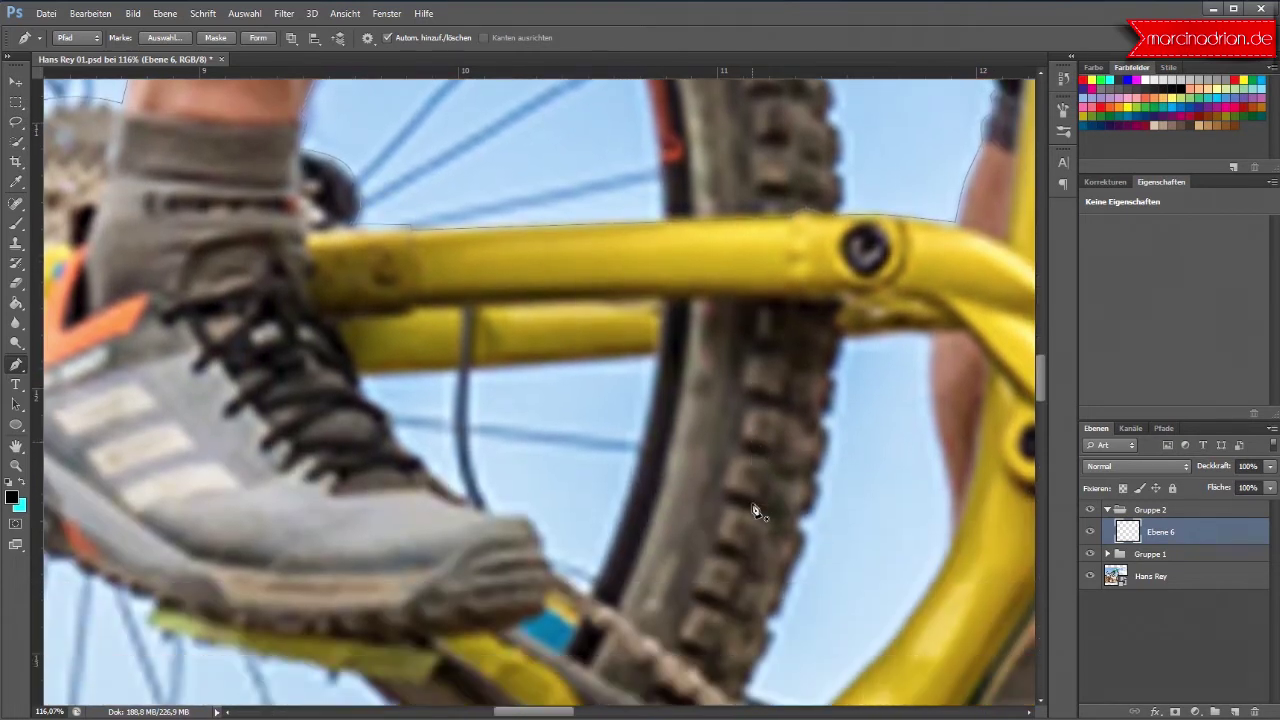
{"action": "scroll", "coordinate": [757, 512], "scroll_direction": "down", "scroll_amount": 3}
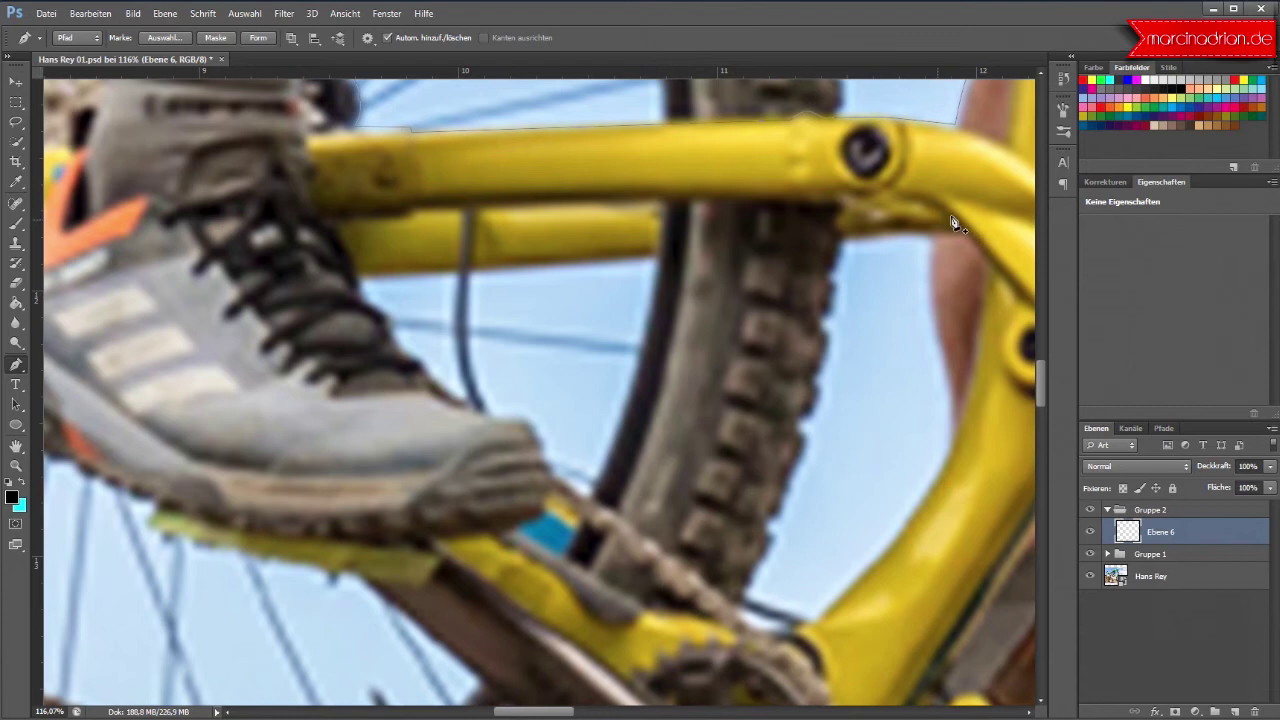
{"action": "left_click", "coordinate": [929, 237]}
{"action": "left_click_drag", "start_coordinate": [923, 292], "coordinate": [937, 346]}
{"action": "left_click", "coordinate": [955, 450]}
{"action": "left_click", "coordinate": [949, 388]}
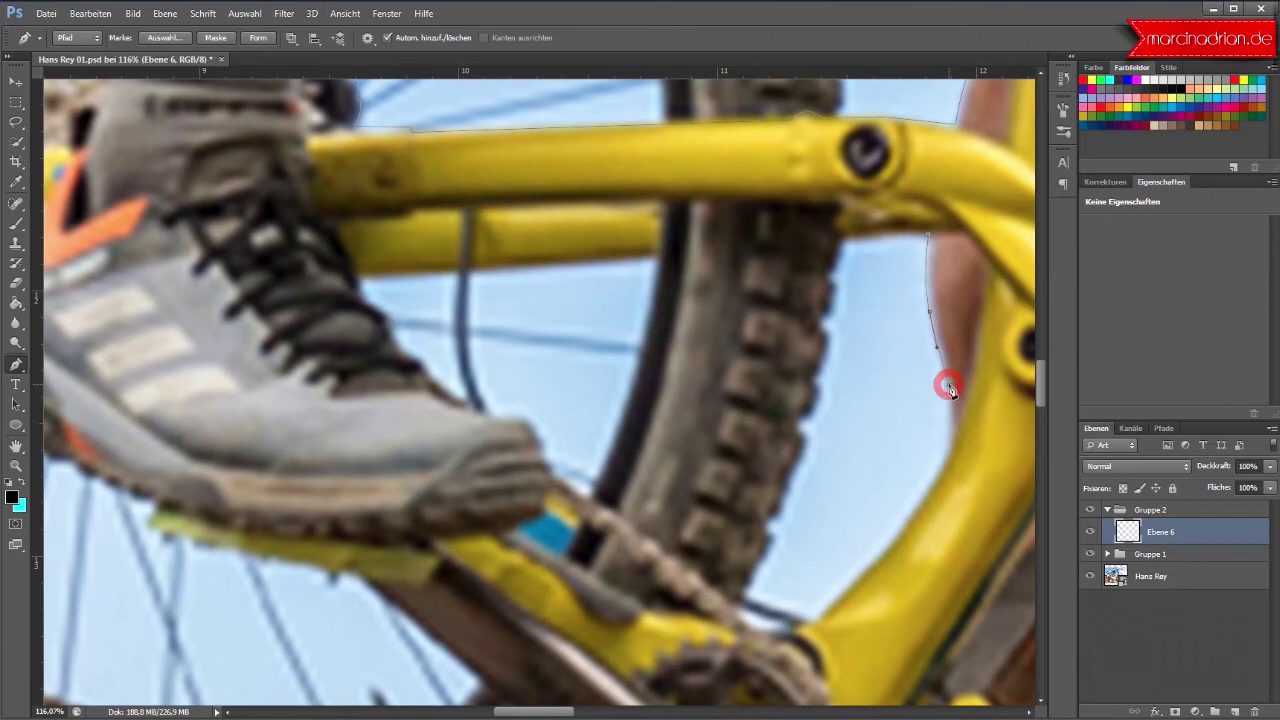
Step: Continue the path down the curved yellow frame to where it meets the chainring
{"action": "left_click", "coordinate": [953, 445]}
{"action": "scroll", "coordinate": [880, 540], "scroll_direction": "down", "scroll_amount": 3}
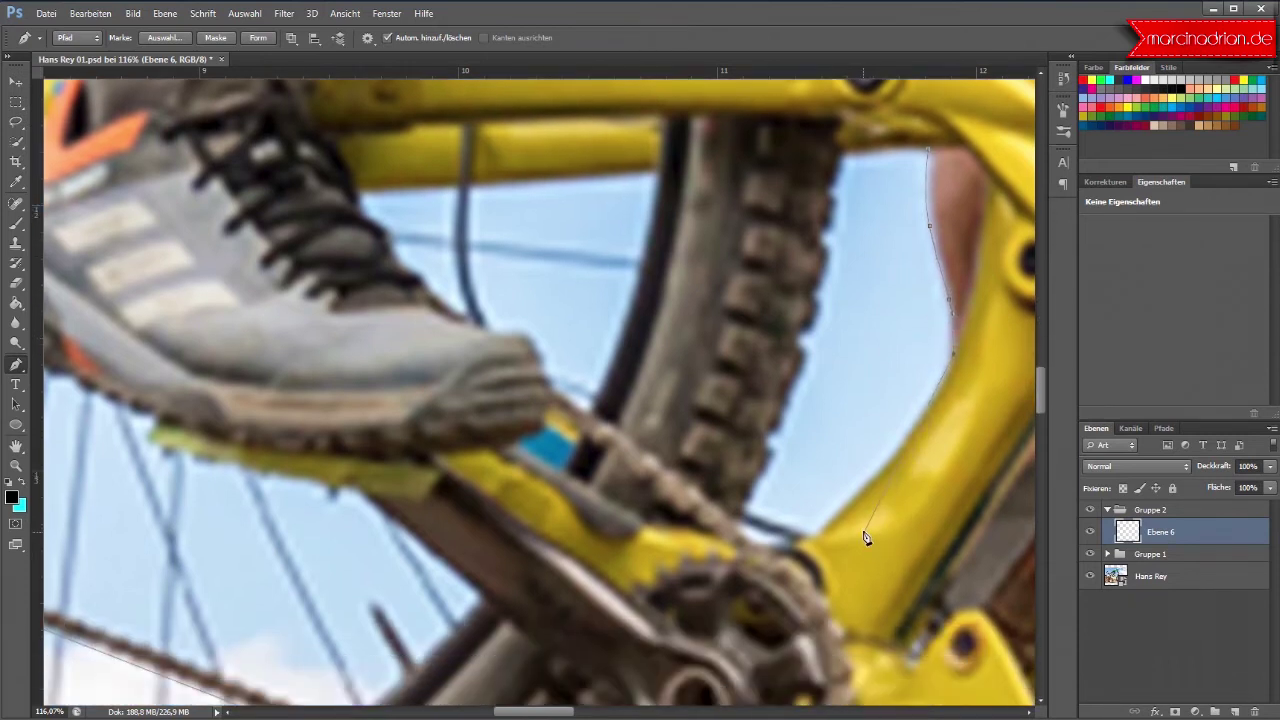
{"action": "left_click", "coordinate": [888, 463]}
{"action": "left_click_drag", "start_coordinate": [875, 475], "coordinate": [862, 493]}
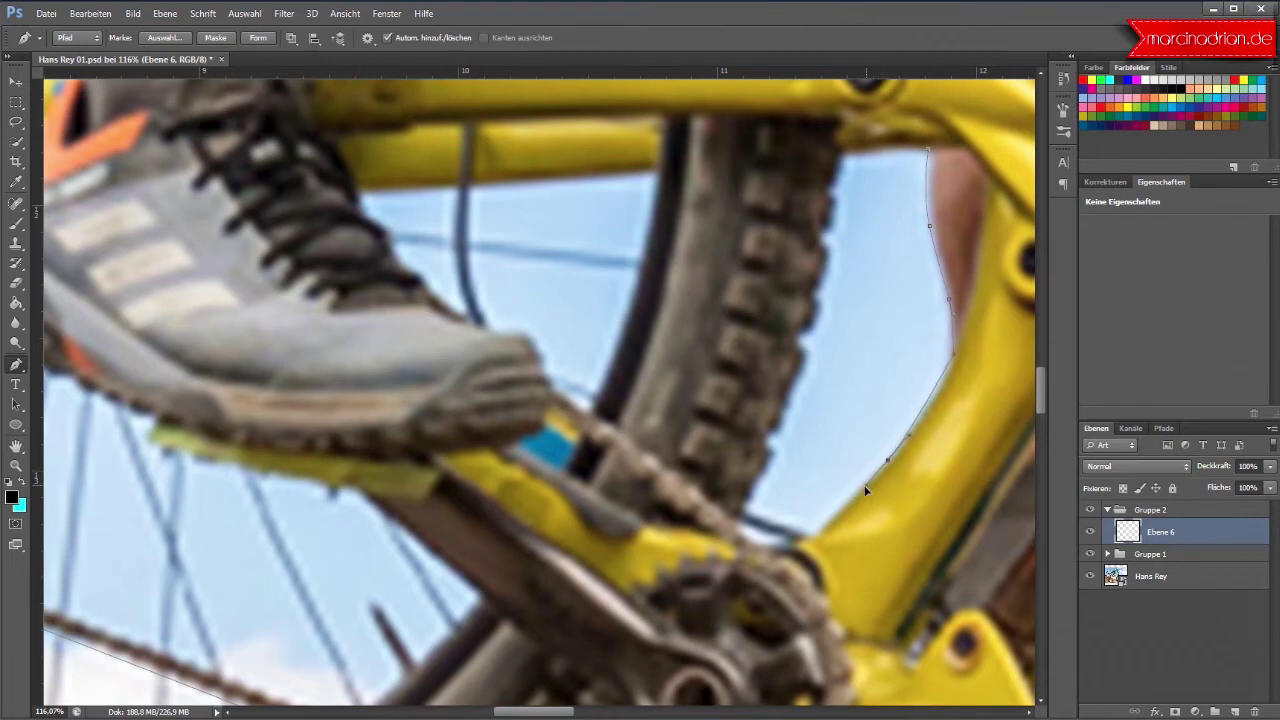
{"action": "left_click", "coordinate": [815, 539]}
{"action": "left_click", "coordinate": [764, 546]}
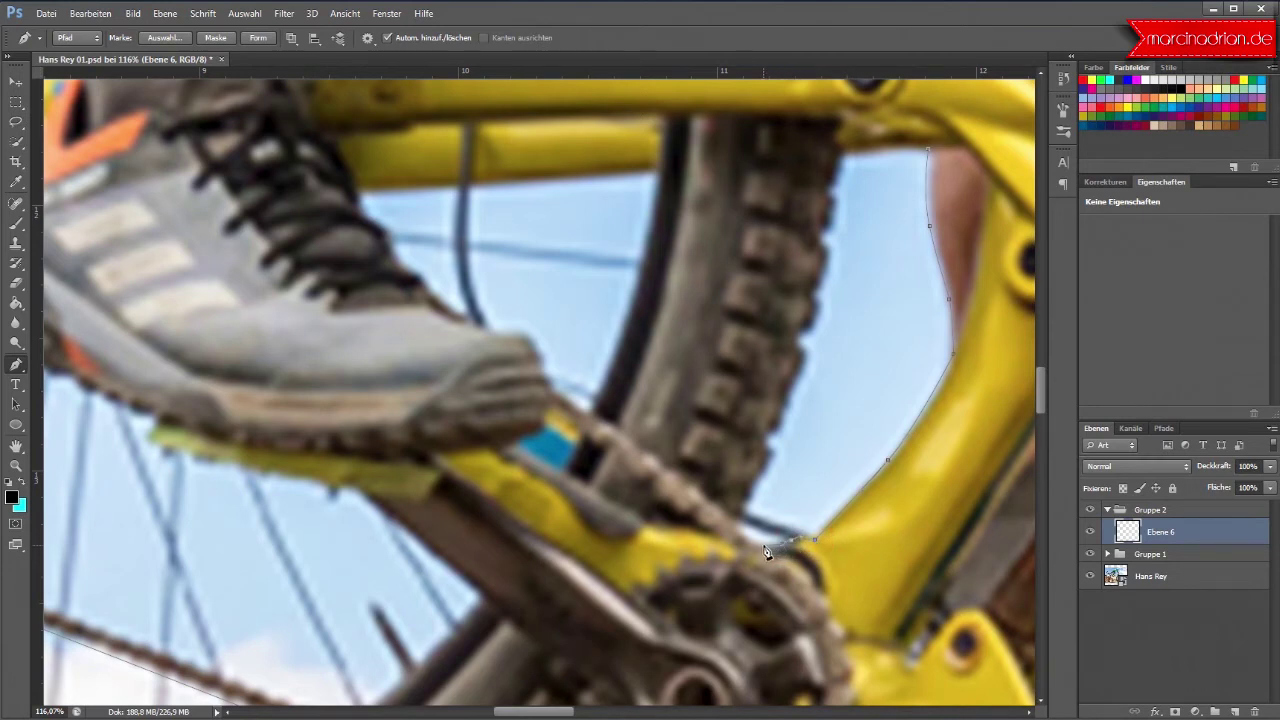
Step: Trace anchors up along the shoe's edge to near its top
{"action": "left_click", "coordinate": [550, 382]}
{"action": "left_click", "coordinate": [535, 340]}
{"action": "left_click", "coordinate": [515, 326]}
{"action": "left_click", "coordinate": [476, 321]}
{"action": "left_click", "coordinate": [430, 282]}
{"action": "left_click", "coordinate": [401, 263]}
{"action": "left_click", "coordinate": [379, 222]}
{"action": "left_click", "coordinate": [360, 195]}
Step: Add two curved anchors refining the frame outline
{"action": "scroll", "coordinate": [775, 320], "scroll_direction": "up", "scroll_amount": 2}
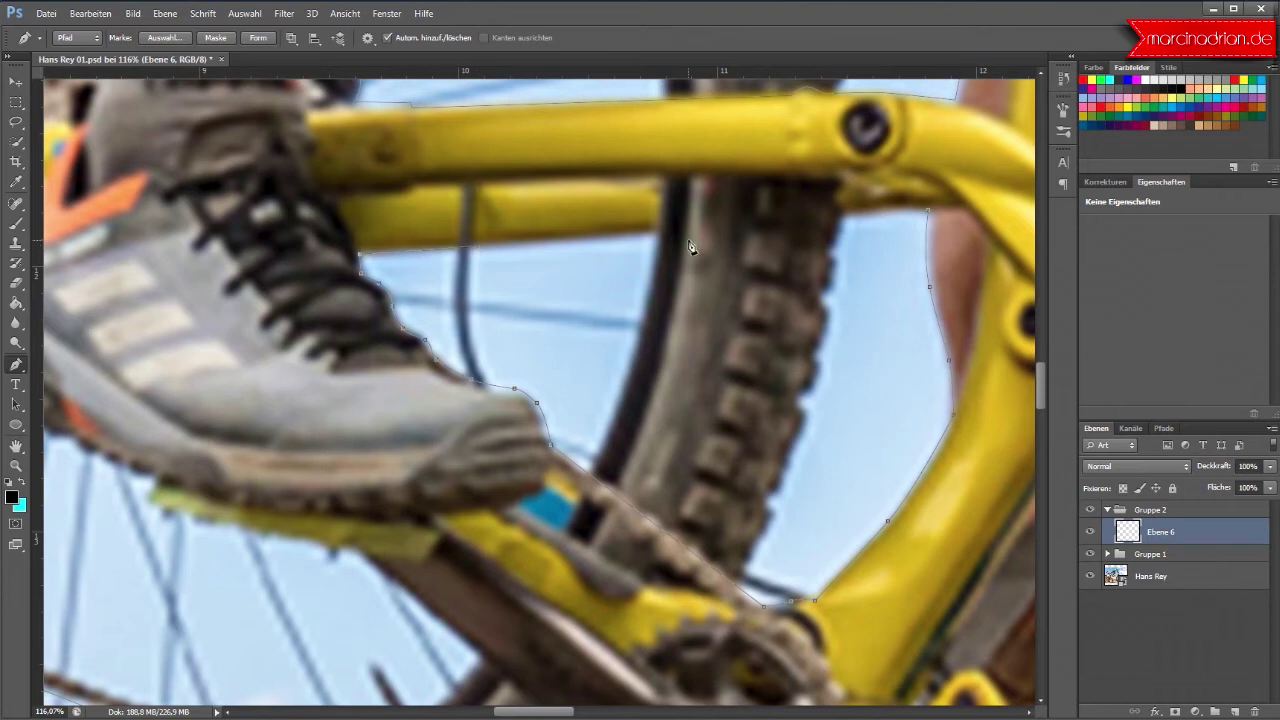
{"action": "left_click_drag", "start_coordinate": [836, 219], "coordinate": [850, 222]}
{"action": "left_click_drag", "start_coordinate": [889, 207], "coordinate": [899, 211]}
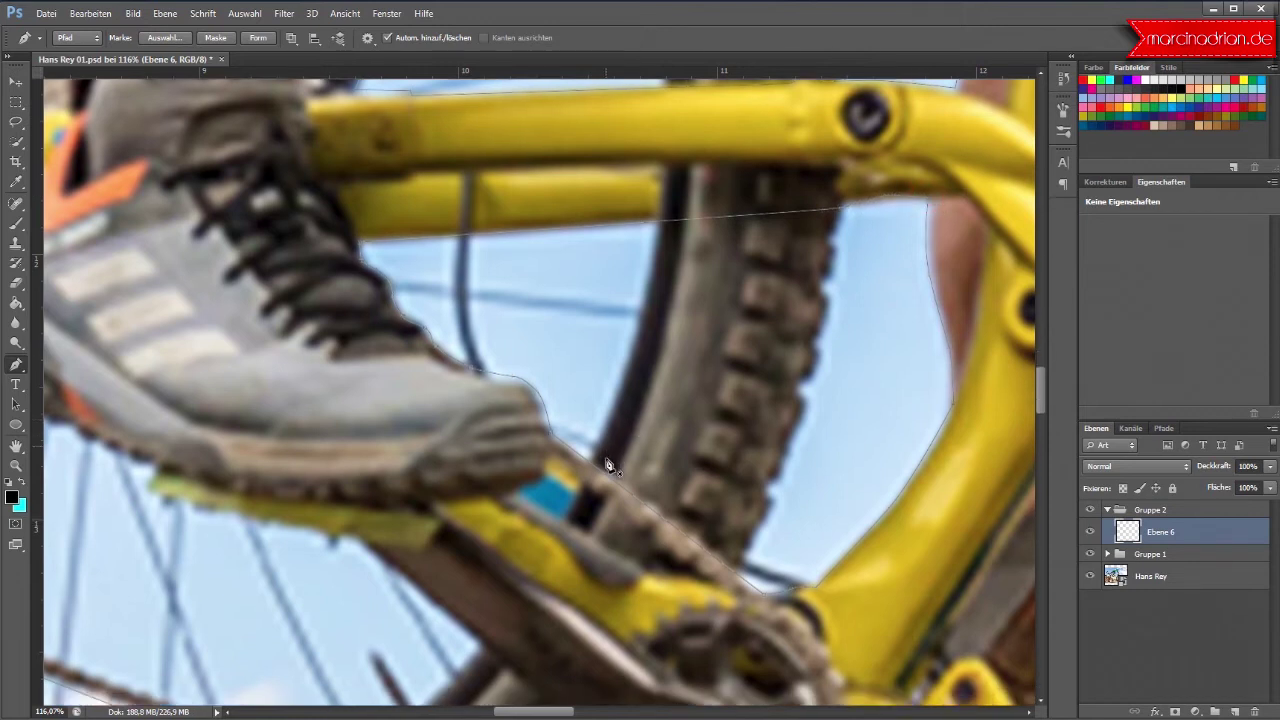
{"action": "scroll", "coordinate": [607, 463], "scroll_direction": "down", "scroll_amount": 3}
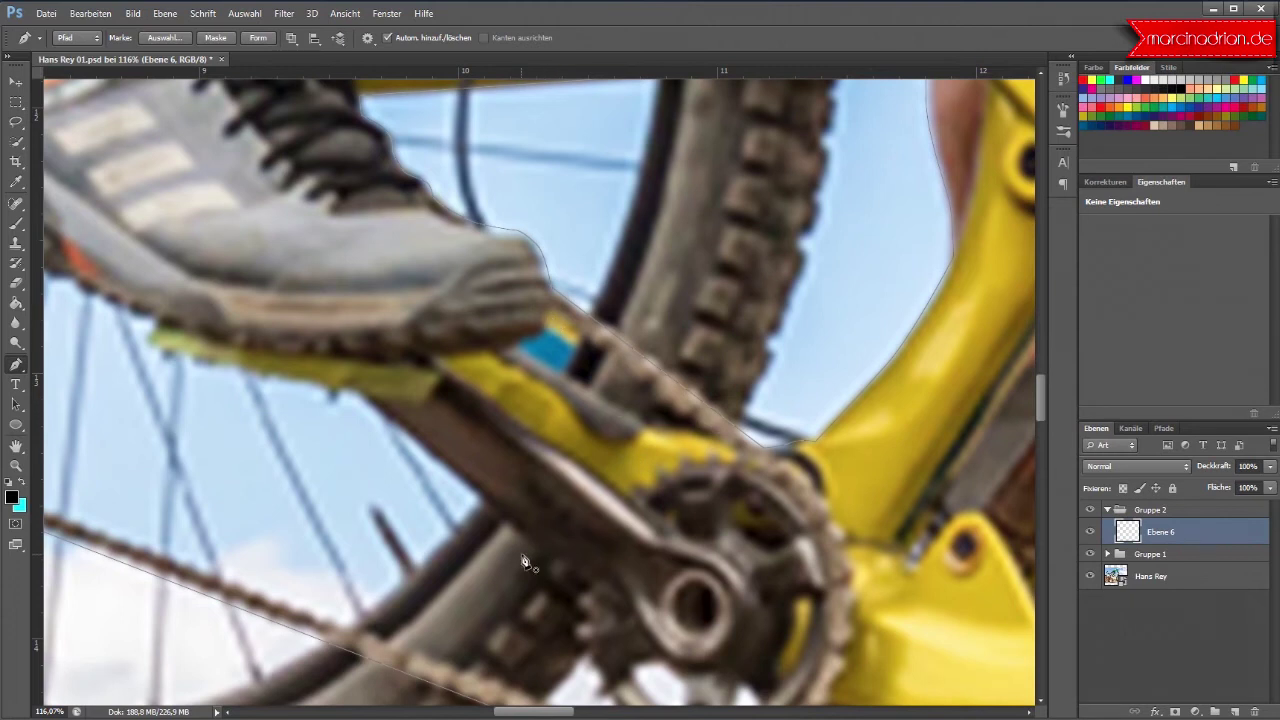
{"action": "scroll", "coordinate": [522, 560], "scroll_direction": "down", "scroll_amount": 1}
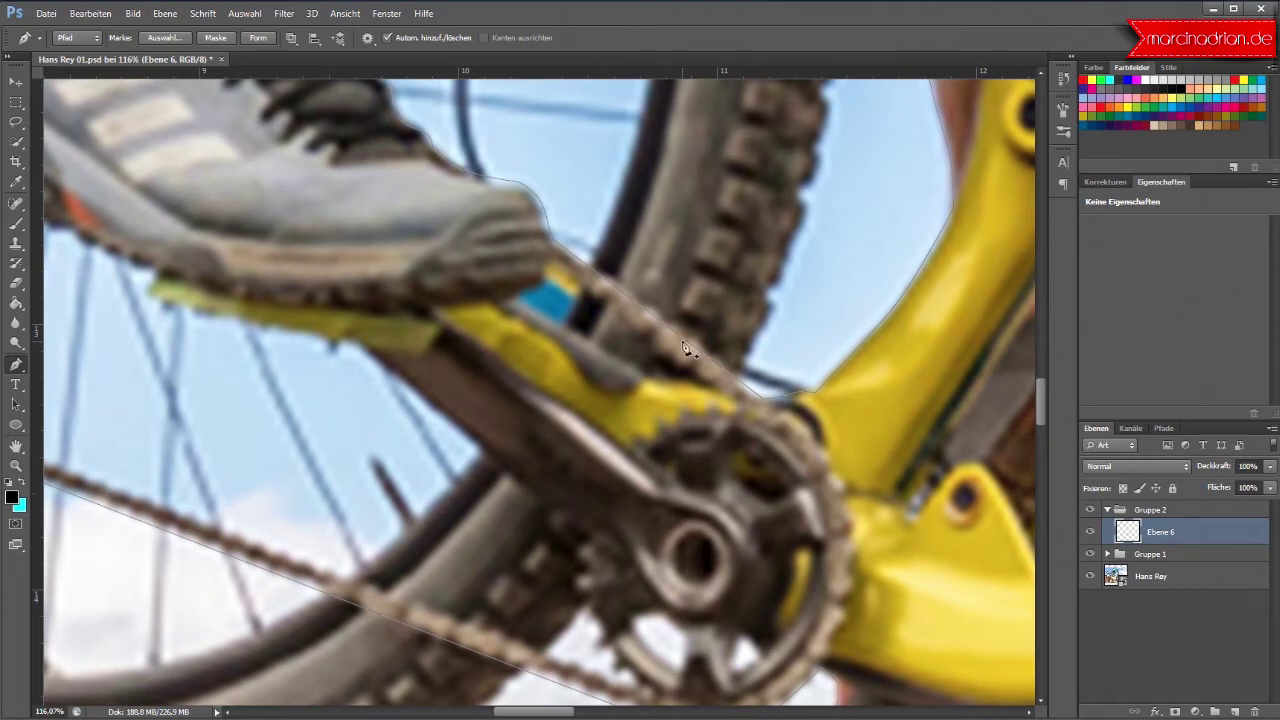
Step: Outline the shoe sole tip, pedal and crank arm back to the chainring edge
{"action": "left_click", "coordinate": [719, 398]}
{"action": "left_click", "coordinate": [549, 271]}
{"action": "left_click", "coordinate": [534, 293]}
{"action": "left_click", "coordinate": [521, 291]}
{"action": "left_click", "coordinate": [511, 293]}
{"action": "left_click", "coordinate": [633, 373]}
{"action": "left_click", "coordinate": [678, 381]}
{"action": "left_click", "coordinate": [714, 398]}
Step: Extend the path along the shoe's rear edge, around the pedal corner and along the crank arm
{"action": "scroll", "coordinate": [600, 455], "scroll_direction": "down", "scroll_amount": 2}
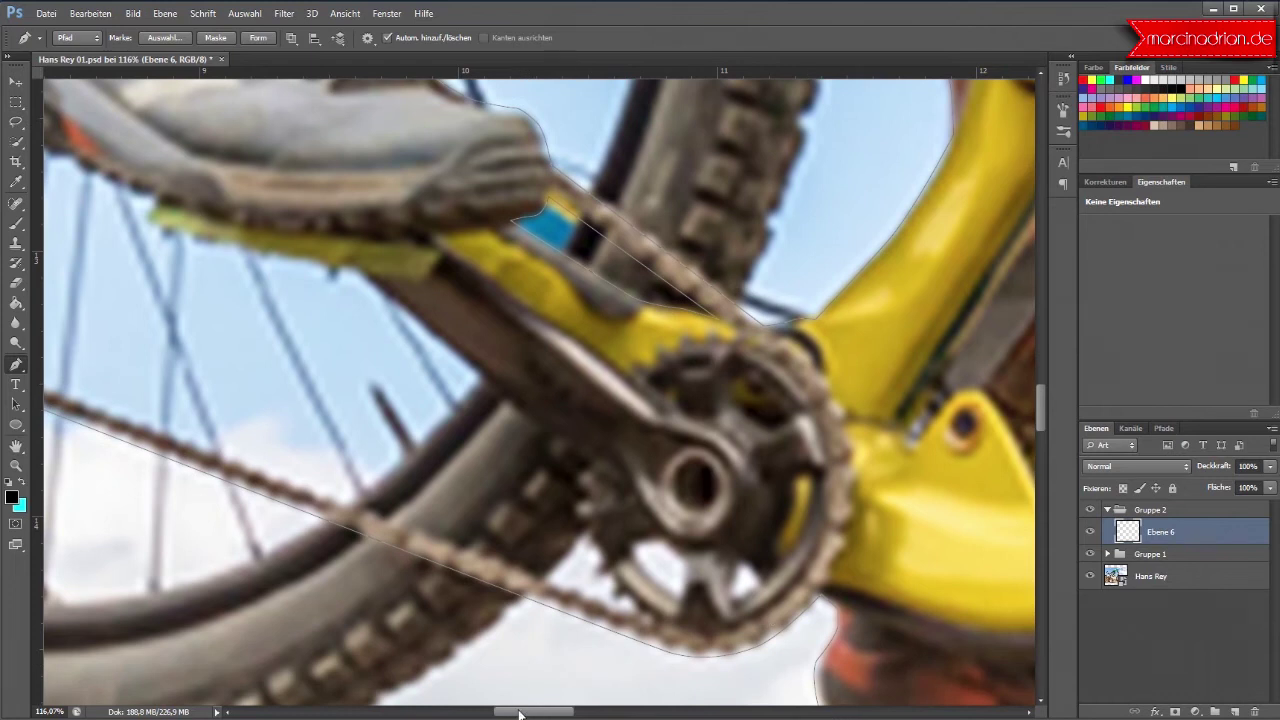
{"action": "left_click_drag", "start_coordinate": [519, 713], "coordinate": [486, 712]}
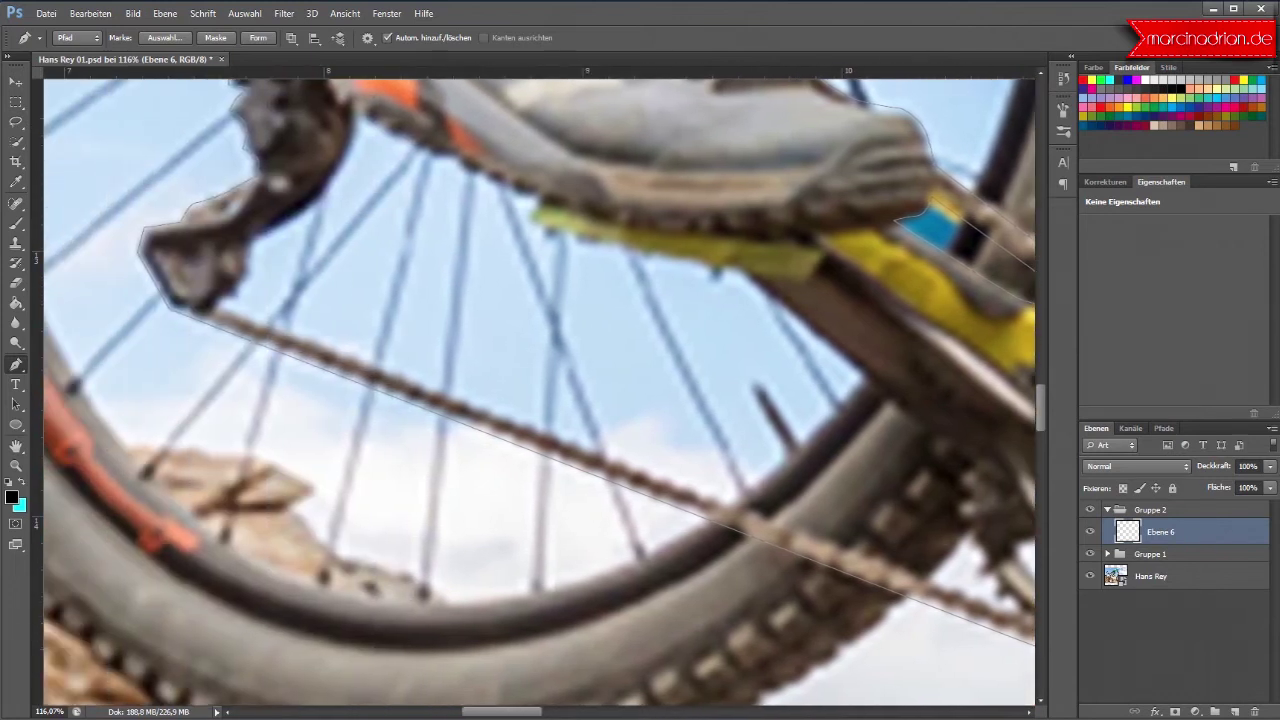
{"action": "left_click", "coordinate": [350, 110]}
{"action": "left_click", "coordinate": [542, 201]}
{"action": "left_click", "coordinate": [527, 222]}
{"action": "left_click_drag", "start_coordinate": [736, 261], "coordinate": [749, 271]}
Step: Trace the path around the chainring's edge and along the lower chain
{"action": "left_click", "coordinate": [913, 419]}
{"action": "left_click_drag", "start_coordinate": [924, 435], "coordinate": [928, 432]}
{"action": "left_click_drag", "start_coordinate": [530, 711], "coordinate": [553, 711]}
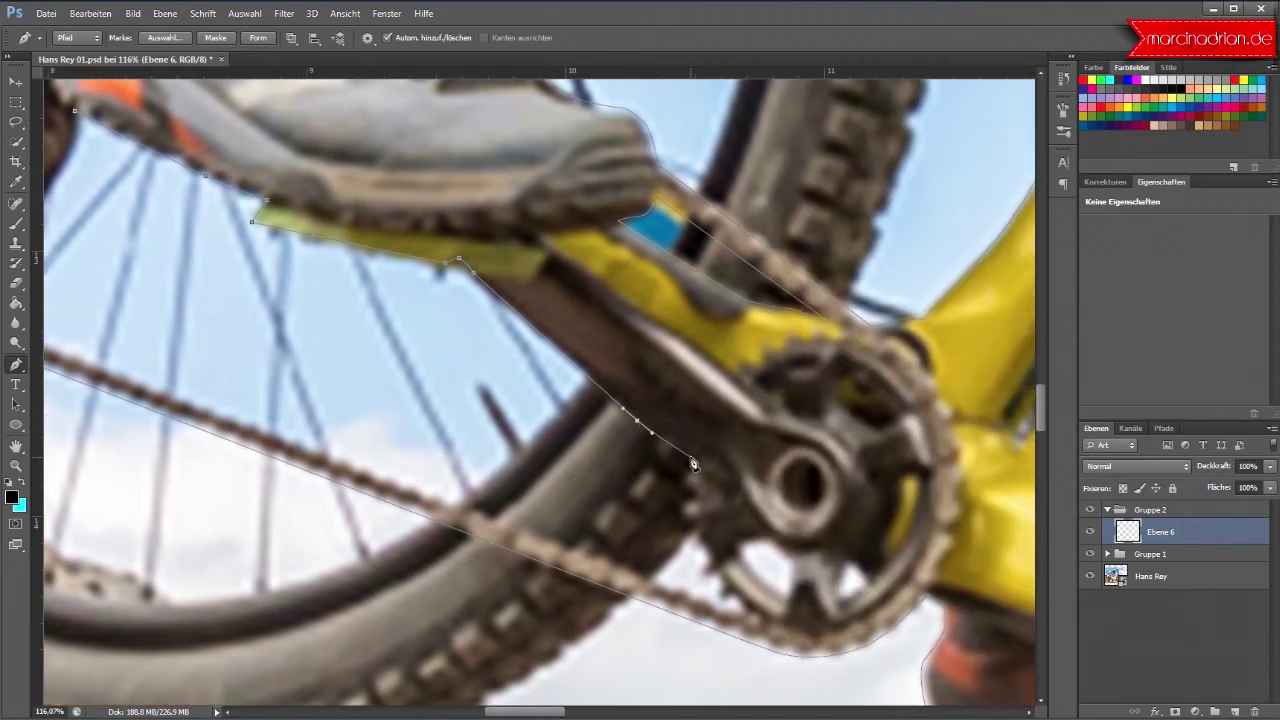
{"action": "left_click_drag", "start_coordinate": [688, 460], "coordinate": [681, 521]}
{"action": "left_click", "coordinate": [729, 607]}
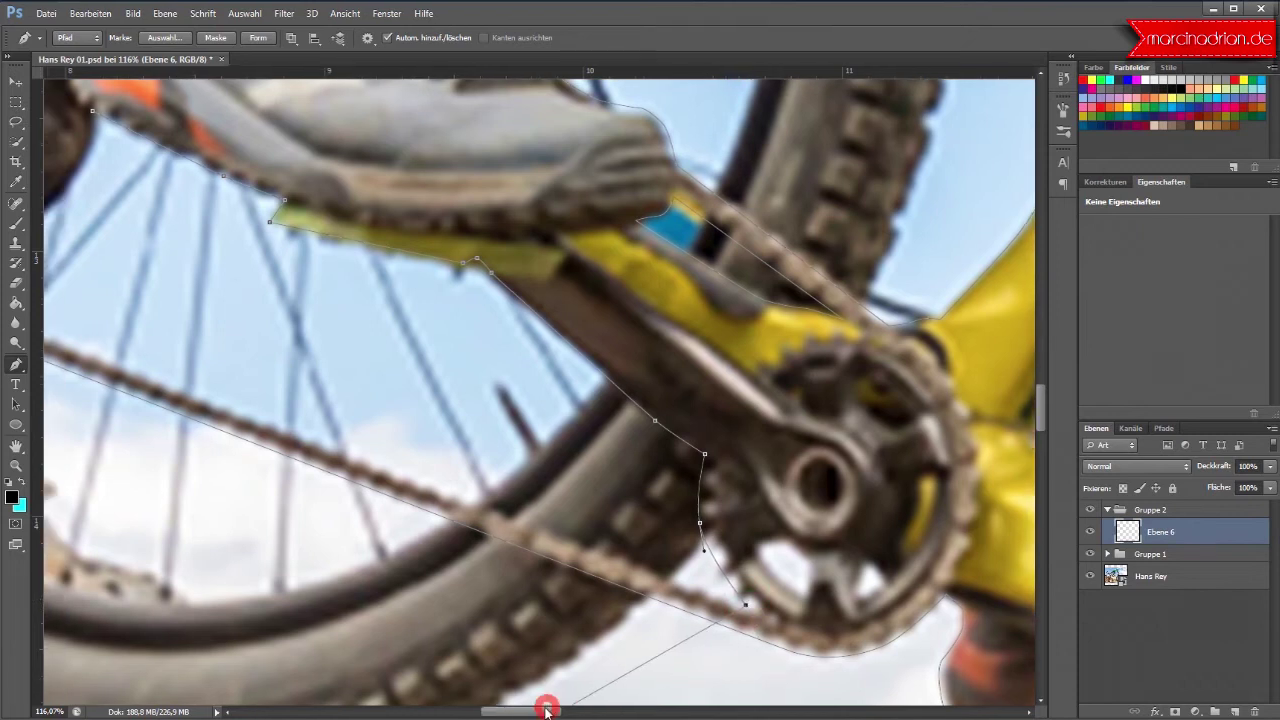
{"action": "left_click_drag", "start_coordinate": [550, 712], "coordinate": [531, 714]}
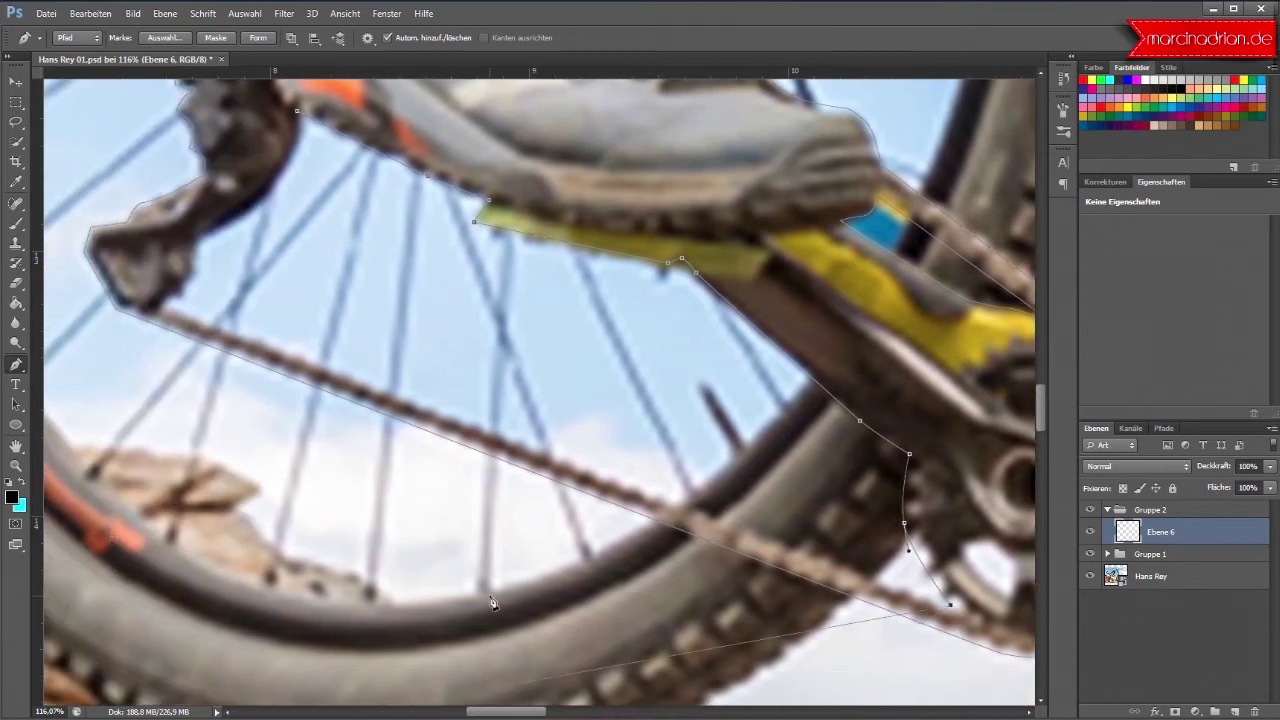
Step: Close the path at its start point, outline the derailleur body, then deselect
{"action": "left_click", "coordinate": [168, 305]}
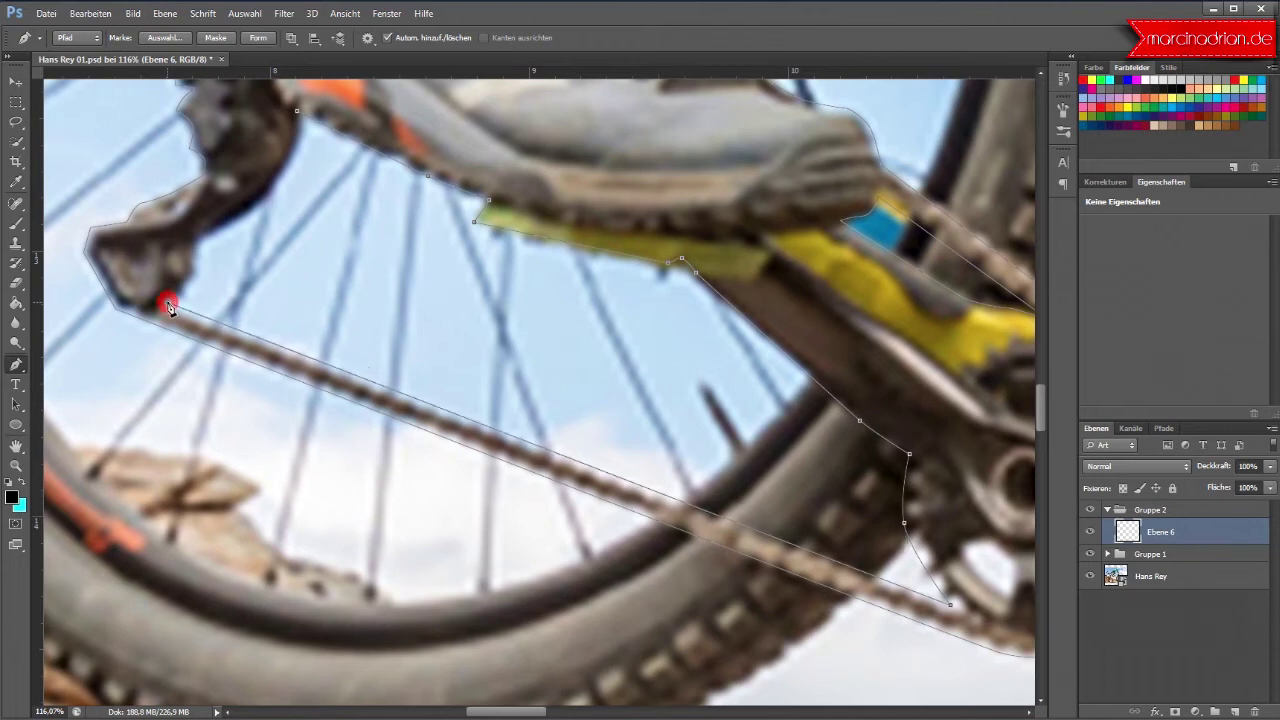
{"action": "left_click_drag", "start_coordinate": [194, 272], "coordinate": [200, 261]}
{"action": "left_click", "coordinate": [278, 186]}
{"action": "left_click_drag", "start_coordinate": [278, 186], "coordinate": [286, 172]}
{"action": "left_click", "coordinate": [297, 118], "text": "ctrl"}
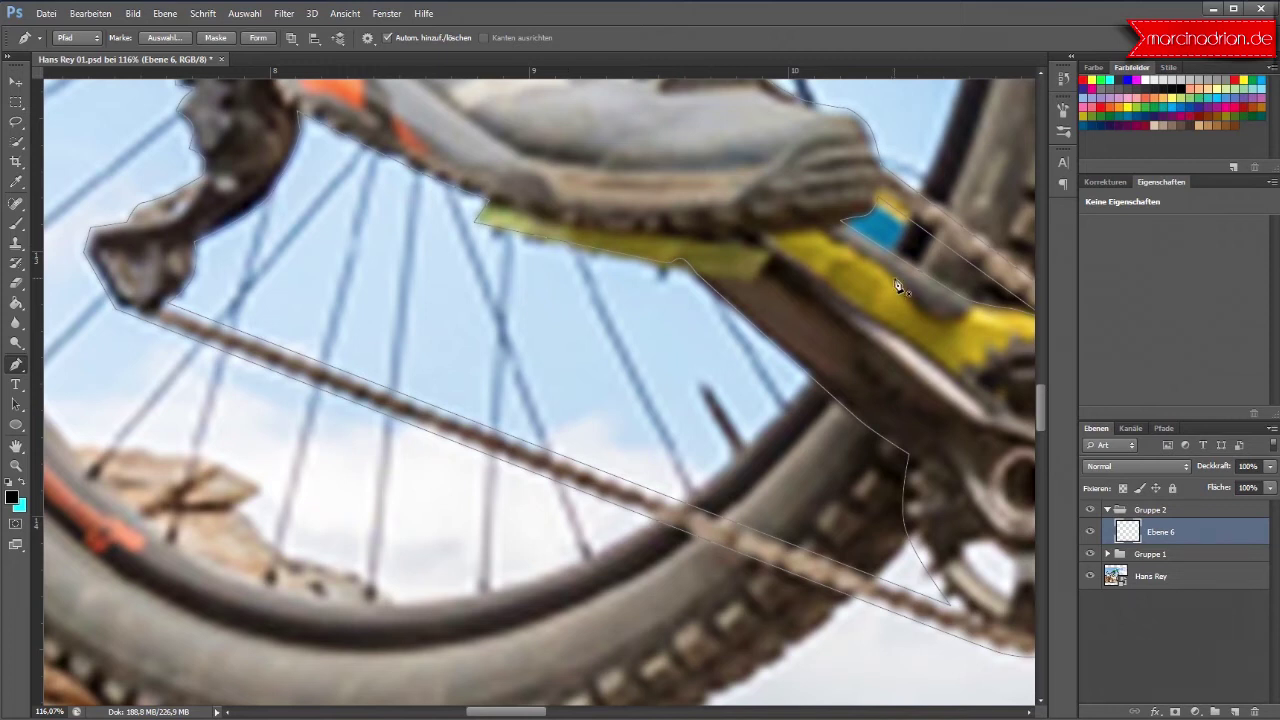
Step: Trace a closed outline along the chain's lower edge toward the chainring
{"action": "scroll", "coordinate": [897, 287], "scroll_direction": "down", "scroll_amount": 1}
{"action": "scroll", "coordinate": [897, 287], "scroll_direction": "down", "scroll_amount": 1}
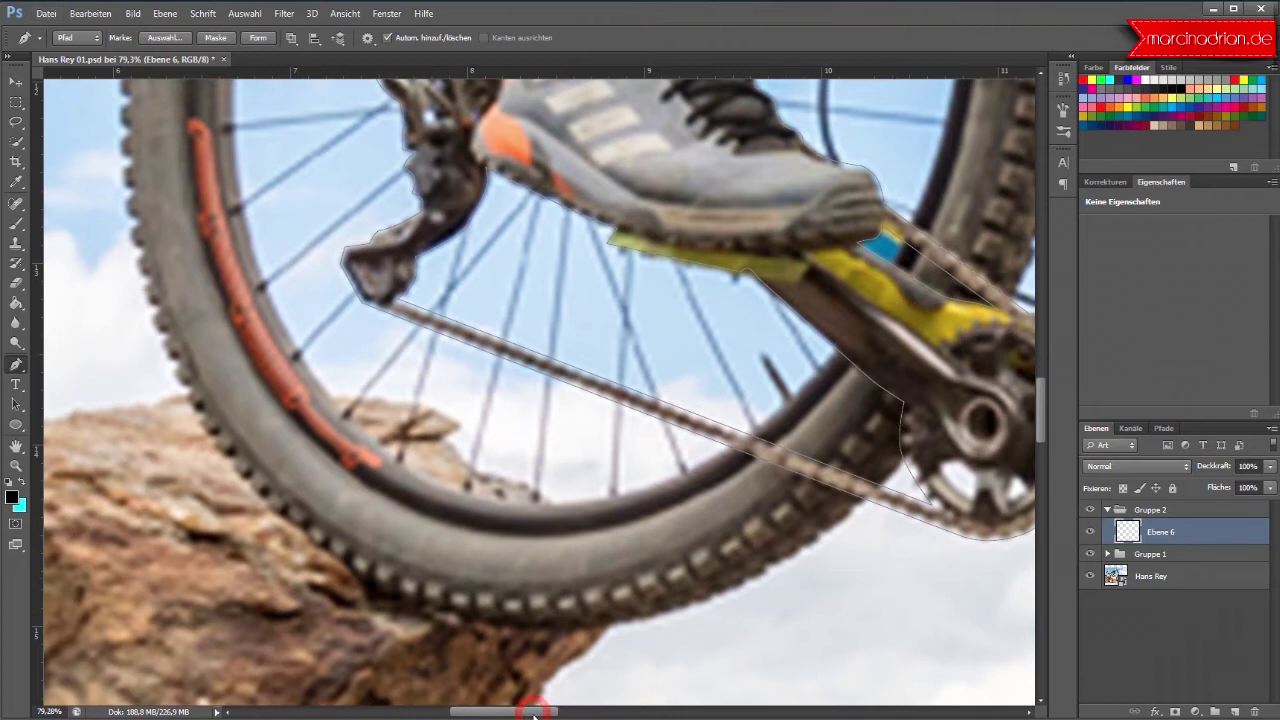
{"action": "left_click_drag", "start_coordinate": [535, 713], "coordinate": [568, 713]}
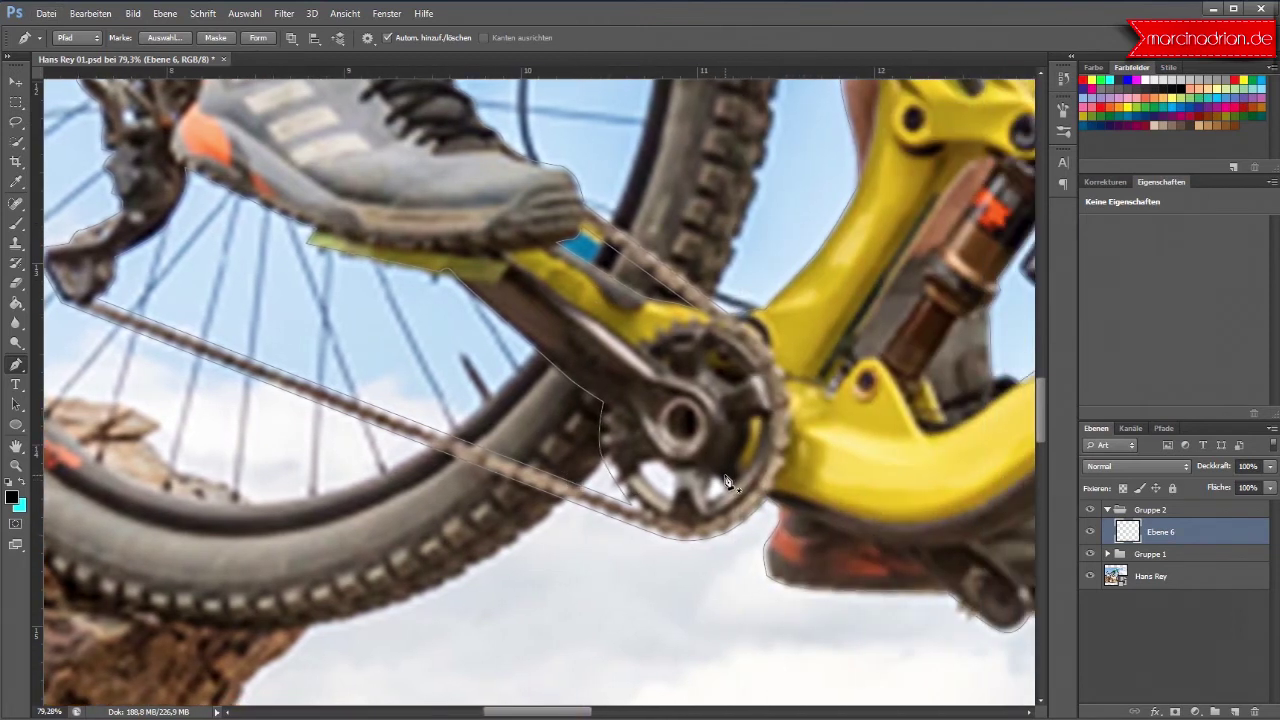
{"action": "scroll", "coordinate": [612, 476], "scroll_direction": "up", "scroll_amount": 2}
{"action": "scroll", "coordinate": [612, 476], "scroll_direction": "up", "scroll_amount": 1}
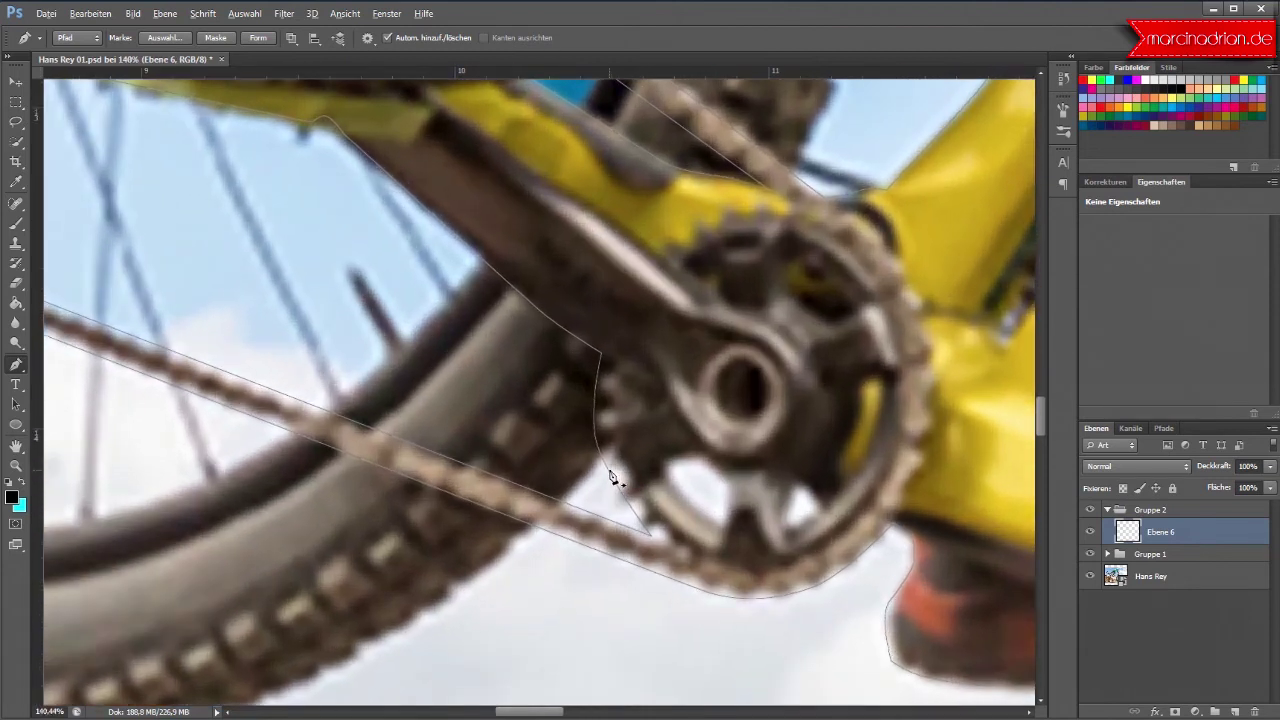
{"action": "left_click", "coordinate": [700, 454]}
{"action": "left_click", "coordinate": [665, 459]}
{"action": "left_click", "coordinate": [682, 500]}
{"action": "left_click", "coordinate": [722, 527]}
{"action": "left_click", "coordinate": [730, 487]}
{"action": "left_click", "coordinate": [703, 459]}
Step: Add curved anchors shaping the path around the chainring's edge
{"action": "left_click_drag", "start_coordinate": [802, 481], "coordinate": [789, 487]}
{"action": "left_click", "coordinate": [786, 531]}
{"action": "left_click_drag", "start_coordinate": [810, 525], "coordinate": [816, 515]}
{"action": "left_click_drag", "start_coordinate": [822, 512], "coordinate": [798, 489]}
{"action": "left_click_drag", "start_coordinate": [586, 434], "coordinate": [430, 414]}
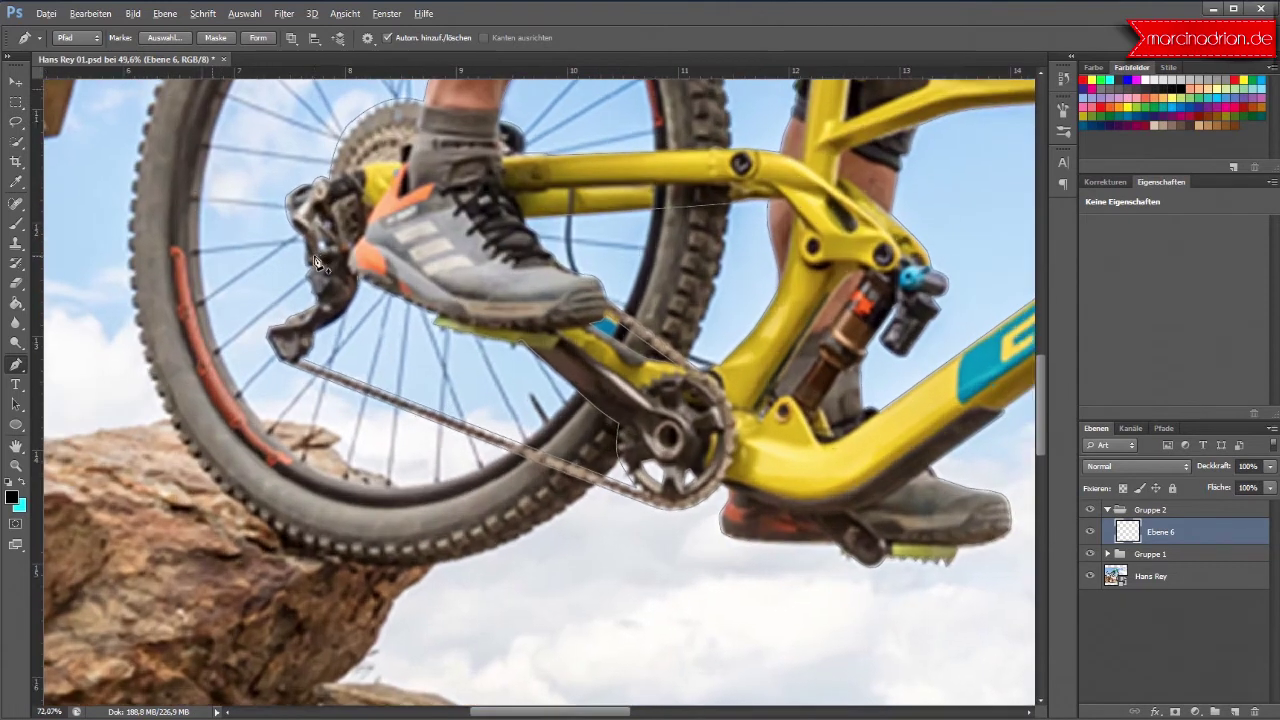
Step: Add anchors around the rear derailleur, then zoom out to view the whole image
{"action": "left_click_drag", "start_coordinate": [330, 200], "coordinate": [343, 243]}
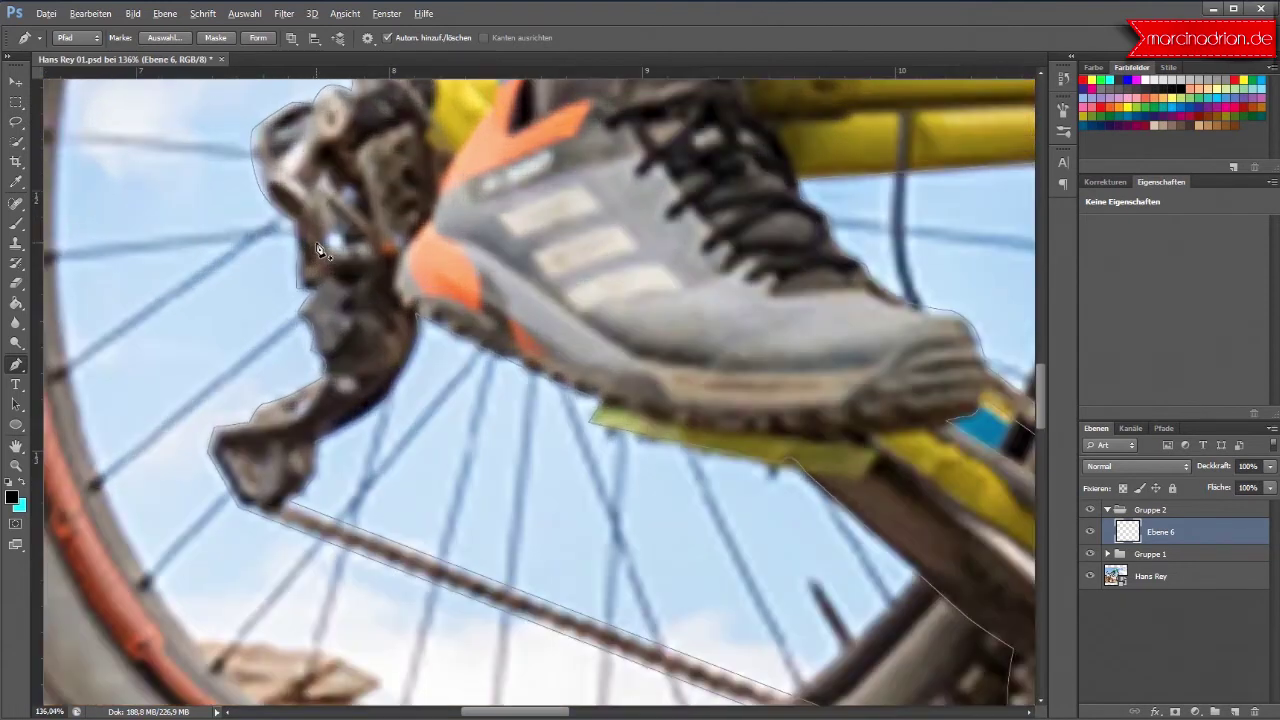
{"action": "left_click", "coordinate": [337, 250]}
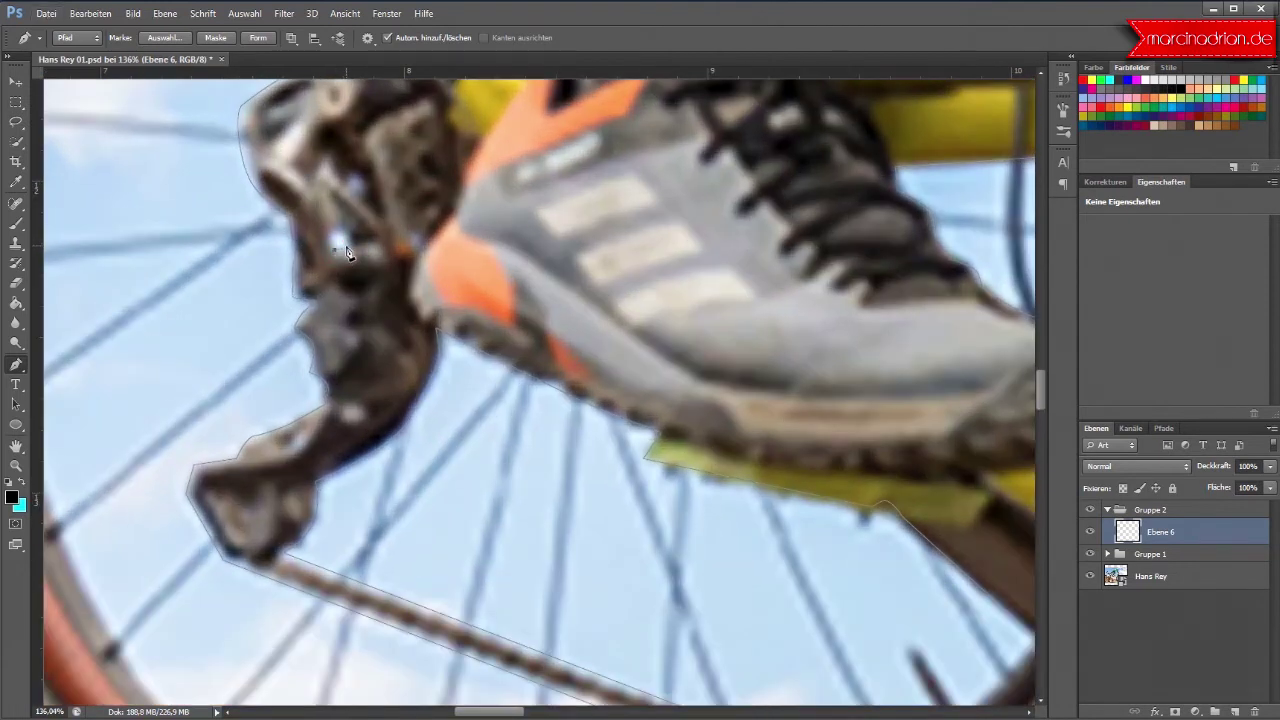
{"action": "left_click", "coordinate": [337, 230]}
{"action": "left_click", "coordinate": [331, 236]}
{"action": "left_click", "coordinate": [338, 245]}
{"action": "scroll", "coordinate": [410, 245], "scroll_direction": "down", "scroll_amount": 3}
{"action": "scroll", "coordinate": [410, 245], "scroll_direction": "down", "scroll_amount": 2}
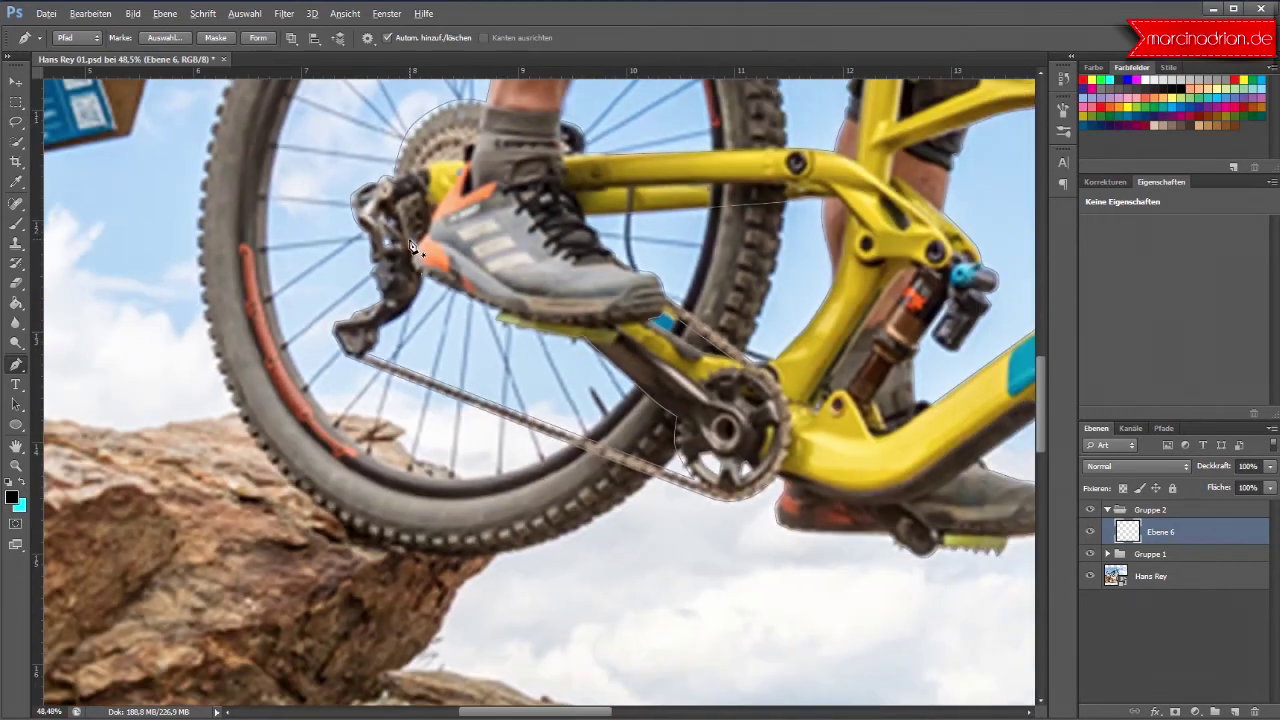
{"action": "scroll", "coordinate": [410, 245], "scroll_direction": "down", "scroll_amount": 1}
{"action": "scroll", "coordinate": [410, 245], "scroll_direction": "down", "scroll_amount": 1}
{"action": "scroll", "coordinate": [411, 246], "scroll_direction": "down", "scroll_amount": 1}
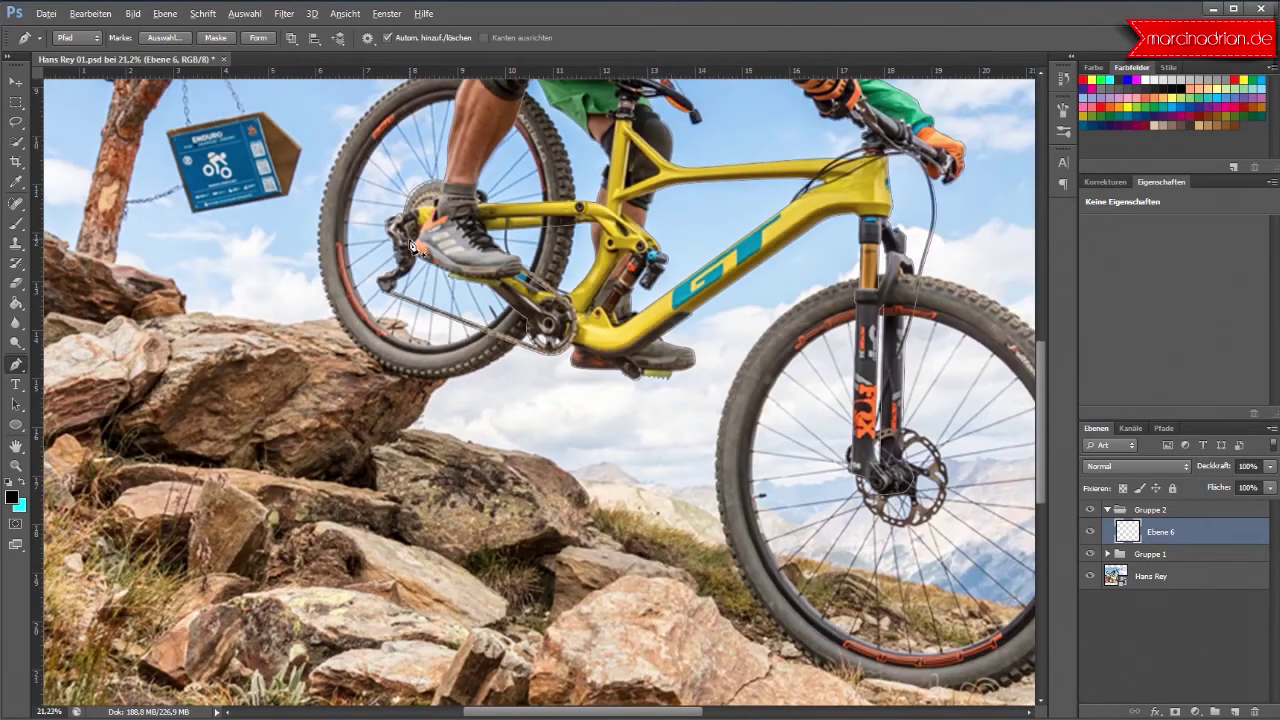
{"action": "scroll", "coordinate": [411, 246], "scroll_direction": "down", "scroll_amount": 1}
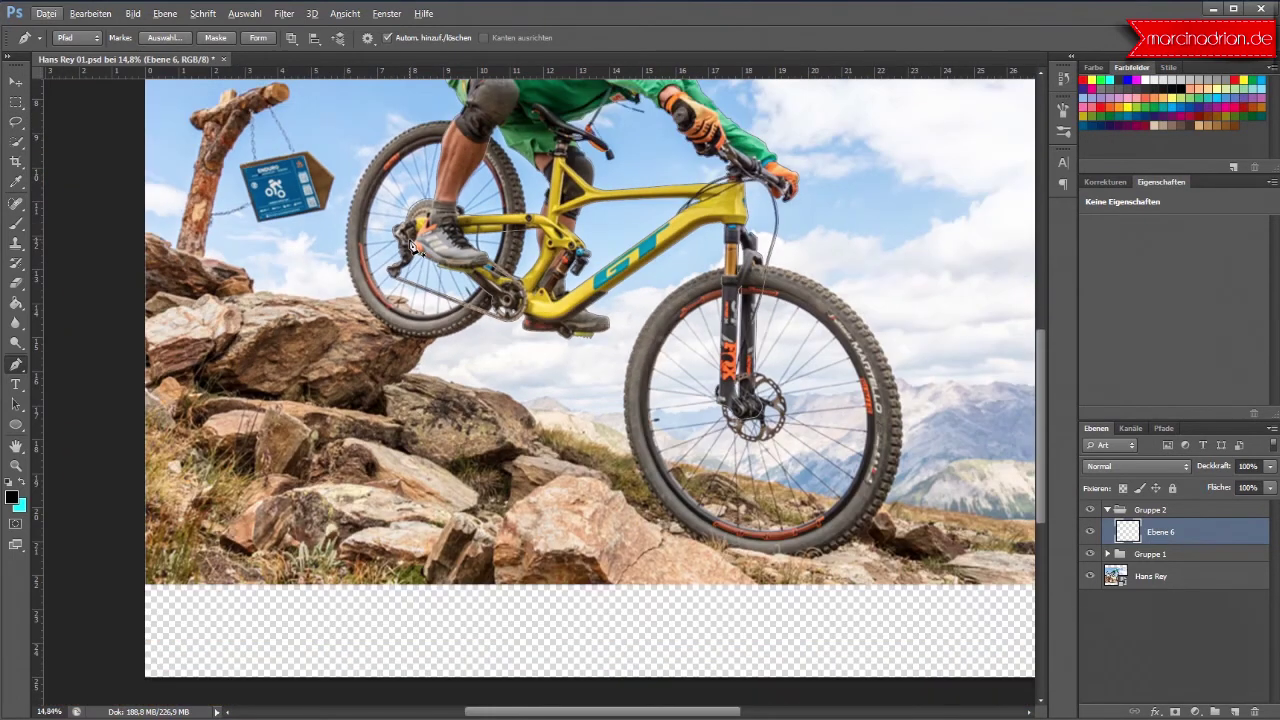
{"action": "scroll", "coordinate": [411, 246], "scroll_direction": "up", "scroll_amount": 2}
{"action": "scroll", "coordinate": [410, 246], "scroll_direction": "up", "scroll_amount": 2}
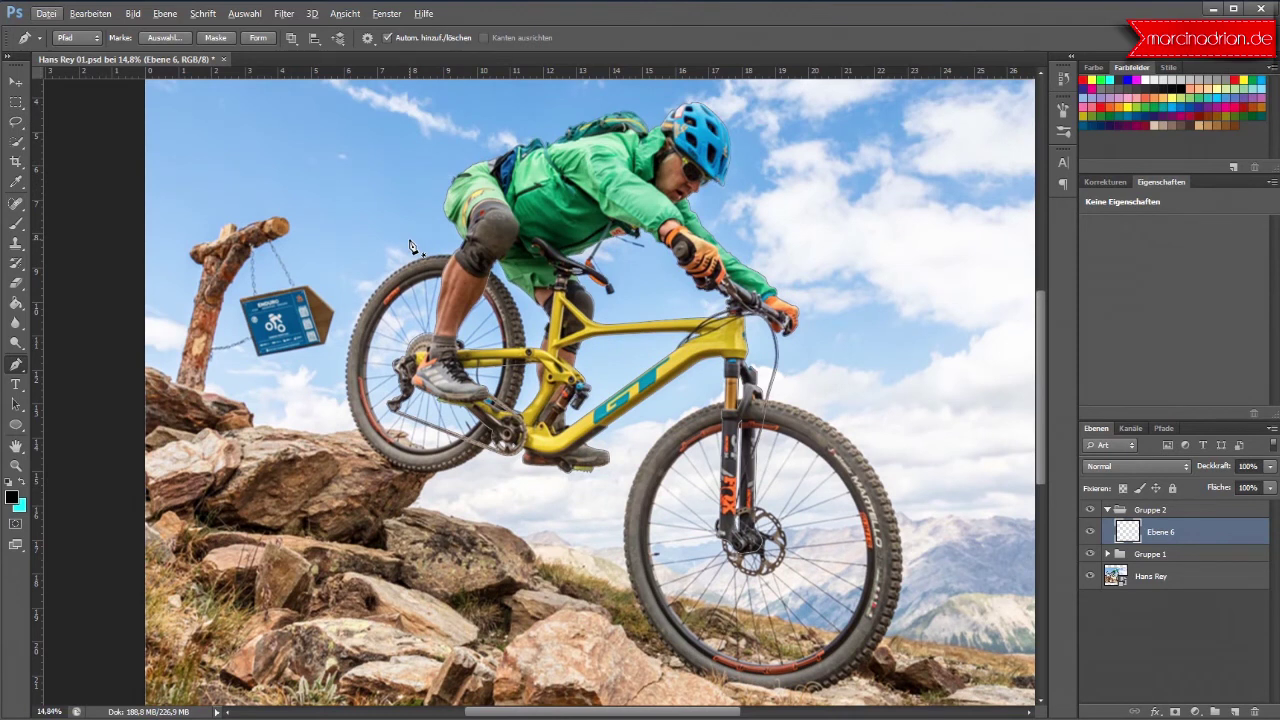
Step: Fill the outline path with the black foreground colour (Pfadfläche füllen), then delete it (Pfad löschen)
{"action": "right_click", "coordinate": [625, 167]}
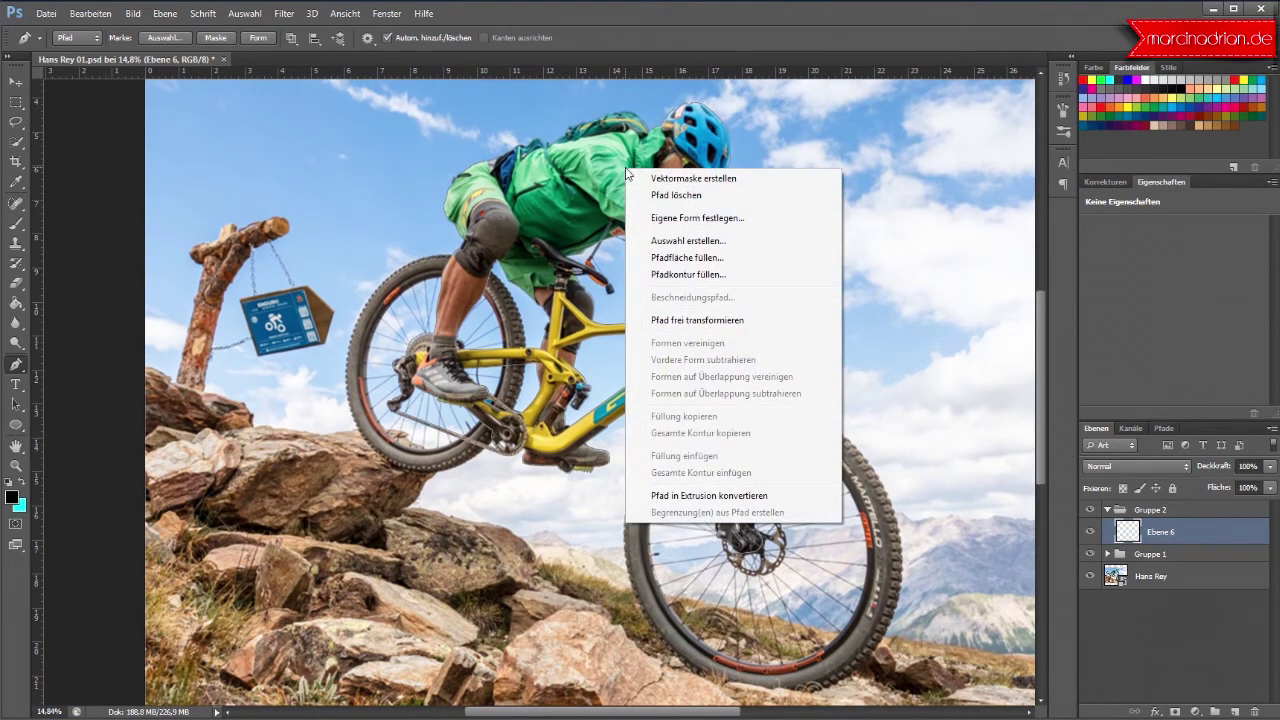
{"action": "left_click", "coordinate": [686, 257]}
{"action": "left_click", "coordinate": [671, 216]}
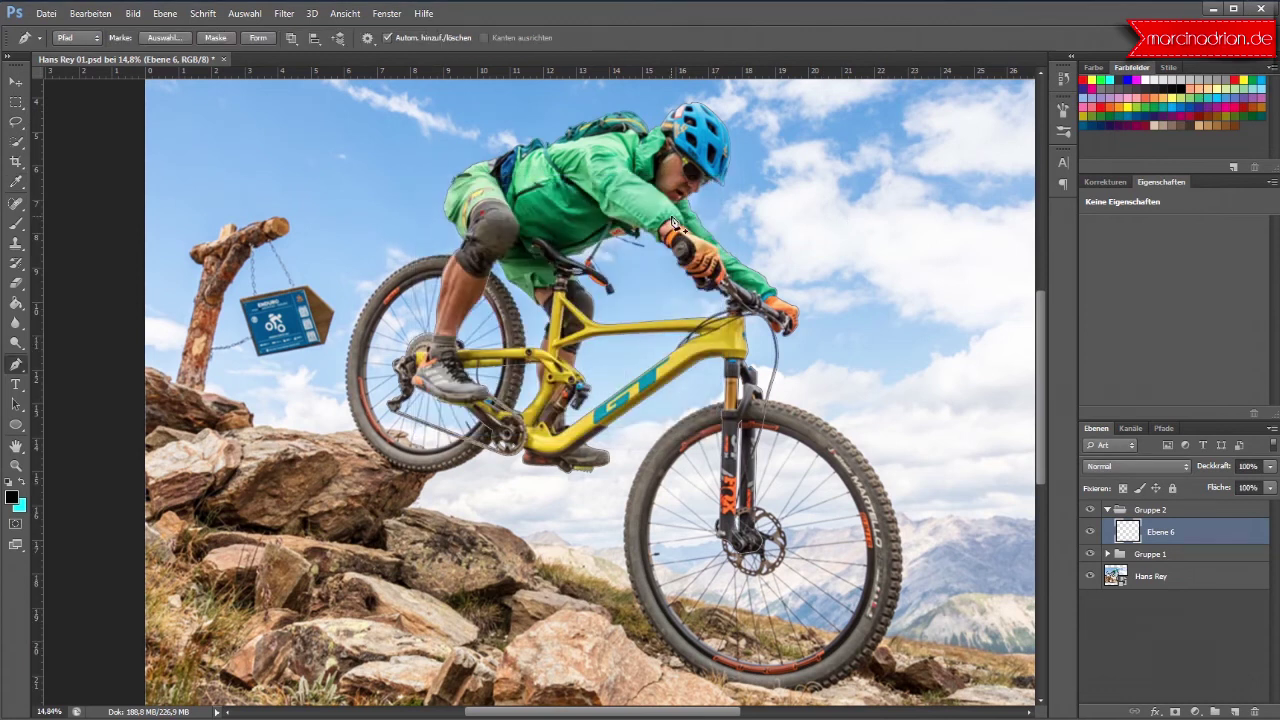
{"action": "right_click", "coordinate": [609, 195]}
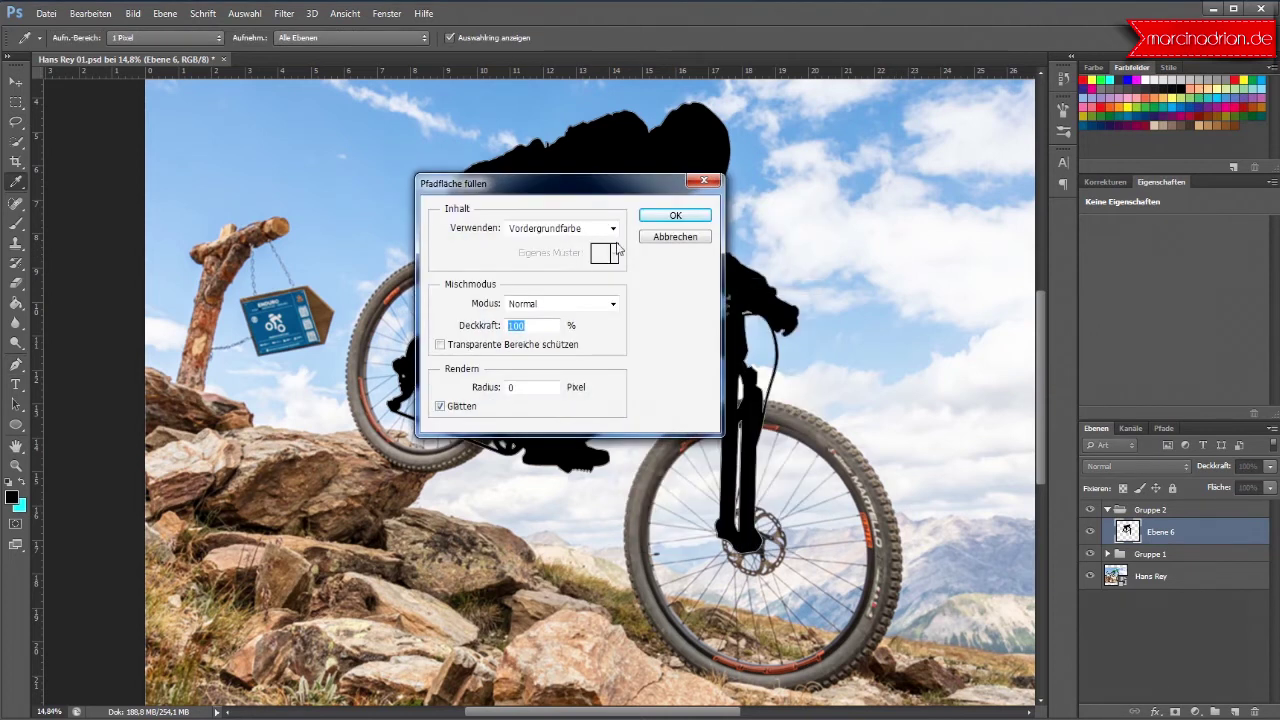
{"action": "left_click", "coordinate": [675, 215]}
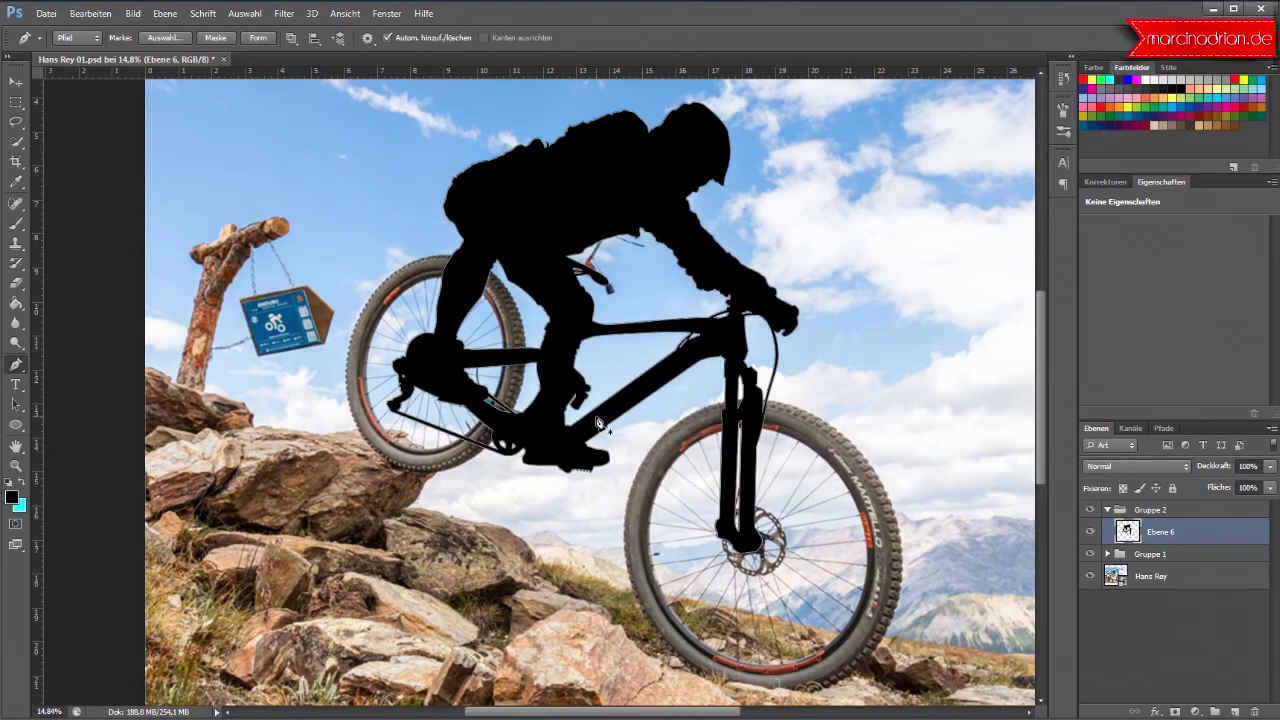
{"action": "right_click", "coordinate": [665, 373]}
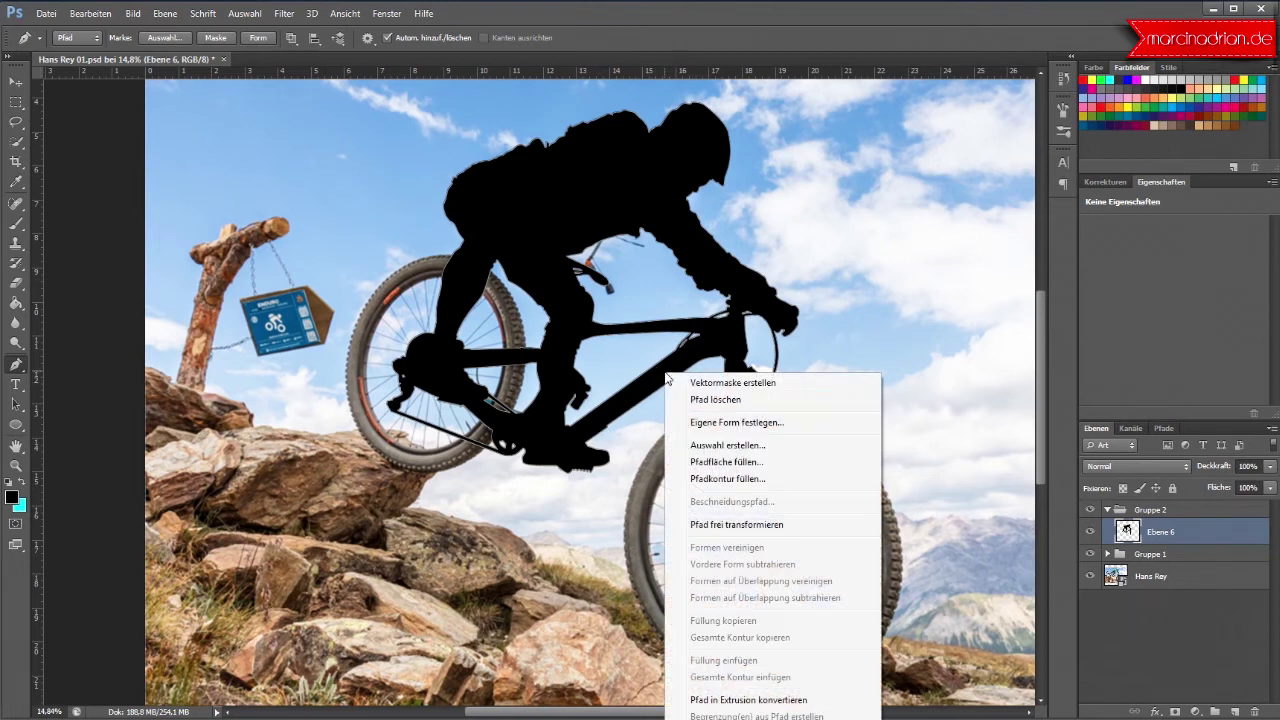
{"action": "left_click", "coordinate": [722, 400]}
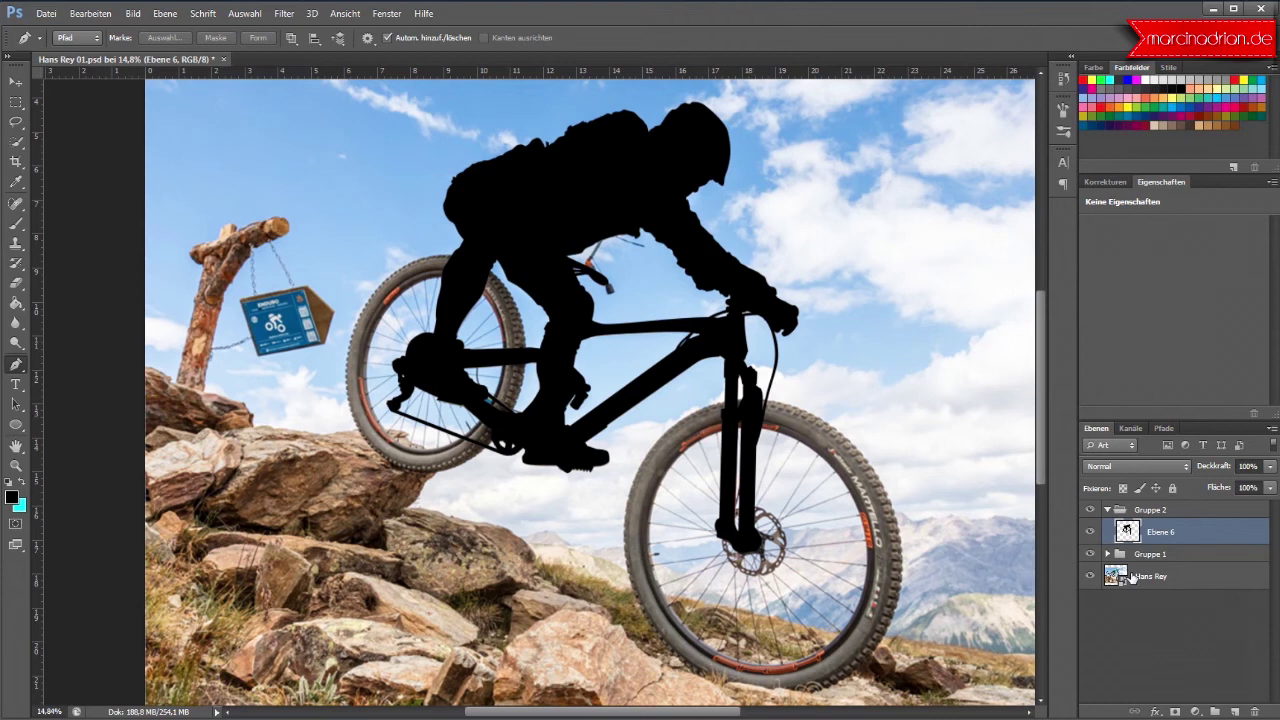
Step: Zoom to the front fork and draw a closed sliver path in the gap between its legs
{"action": "scroll", "coordinate": [752, 500], "scroll_direction": "up", "scroll_amount": 2}
{"action": "scroll", "coordinate": [752, 500], "scroll_direction": "up", "scroll_amount": 1}
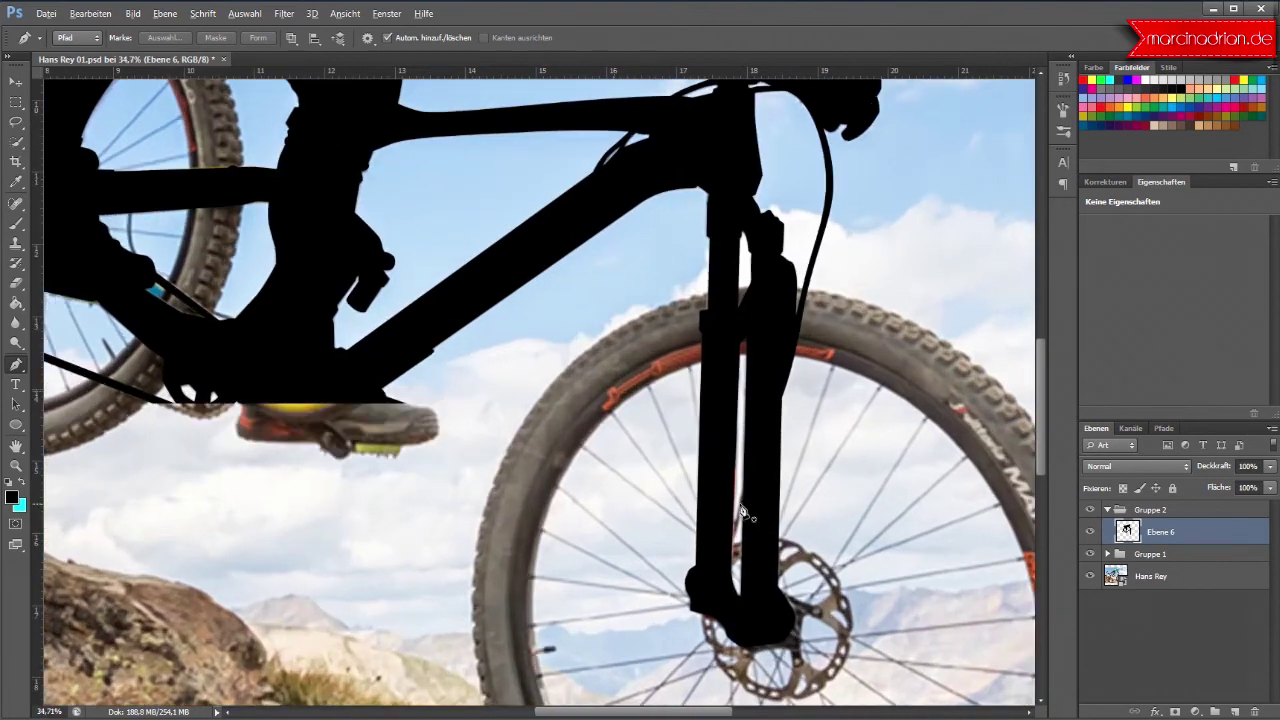
{"action": "scroll", "coordinate": [750, 501], "scroll_direction": "up", "scroll_amount": 1}
{"action": "scroll", "coordinate": [747, 500], "scroll_direction": "up", "scroll_amount": 1}
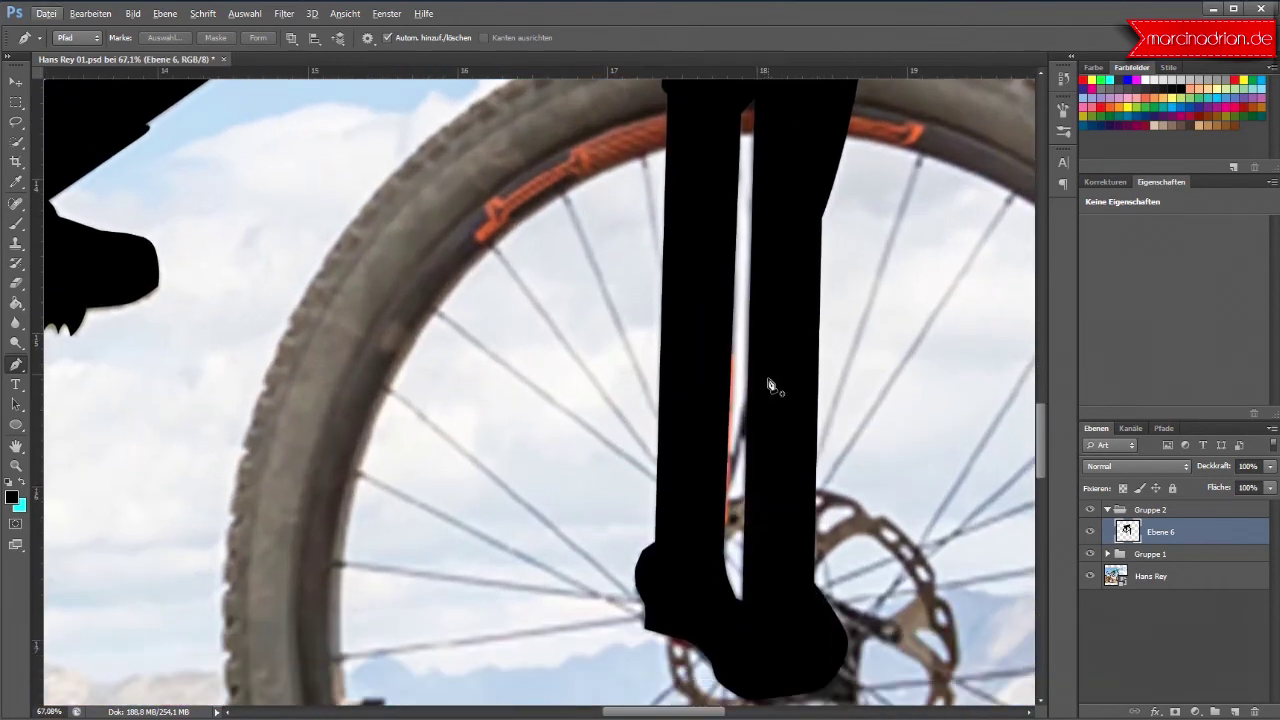
{"action": "scroll", "coordinate": [760, 355], "scroll_direction": "up", "scroll_amount": 1}
{"action": "scroll", "coordinate": [760, 355], "scroll_direction": "down", "scroll_amount": 2}
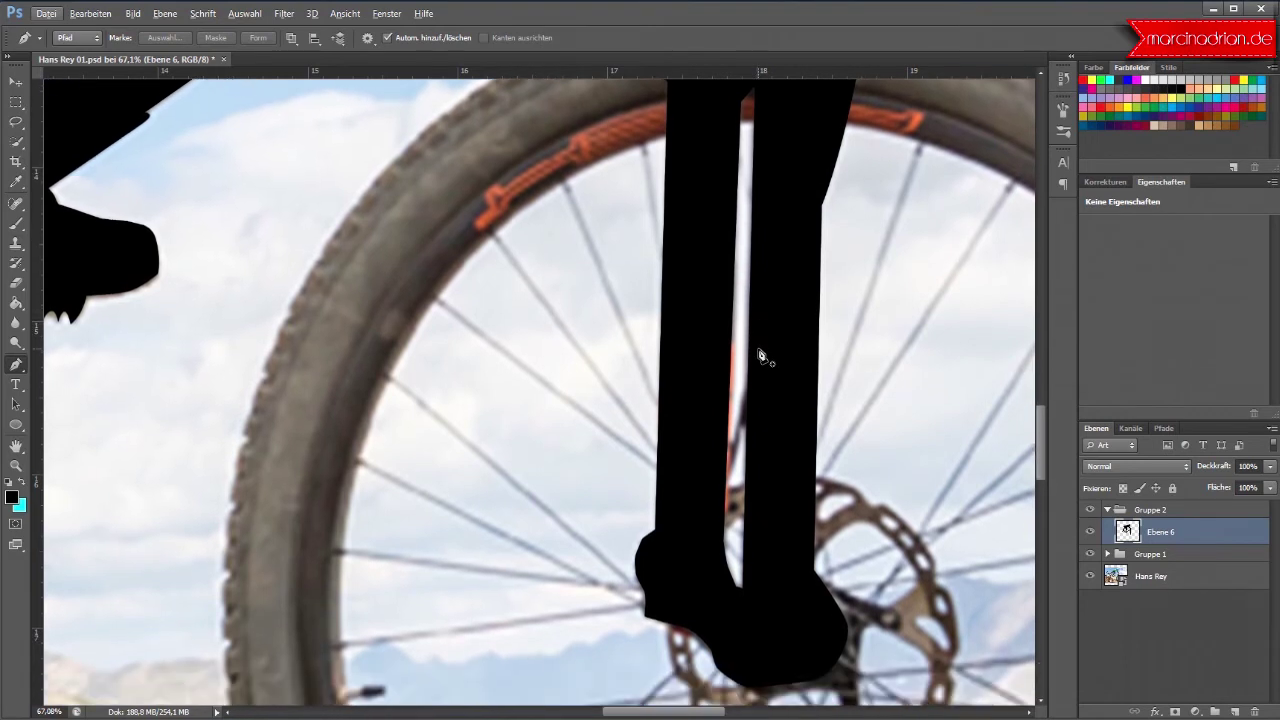
{"action": "left_click", "coordinate": [756, 360]}
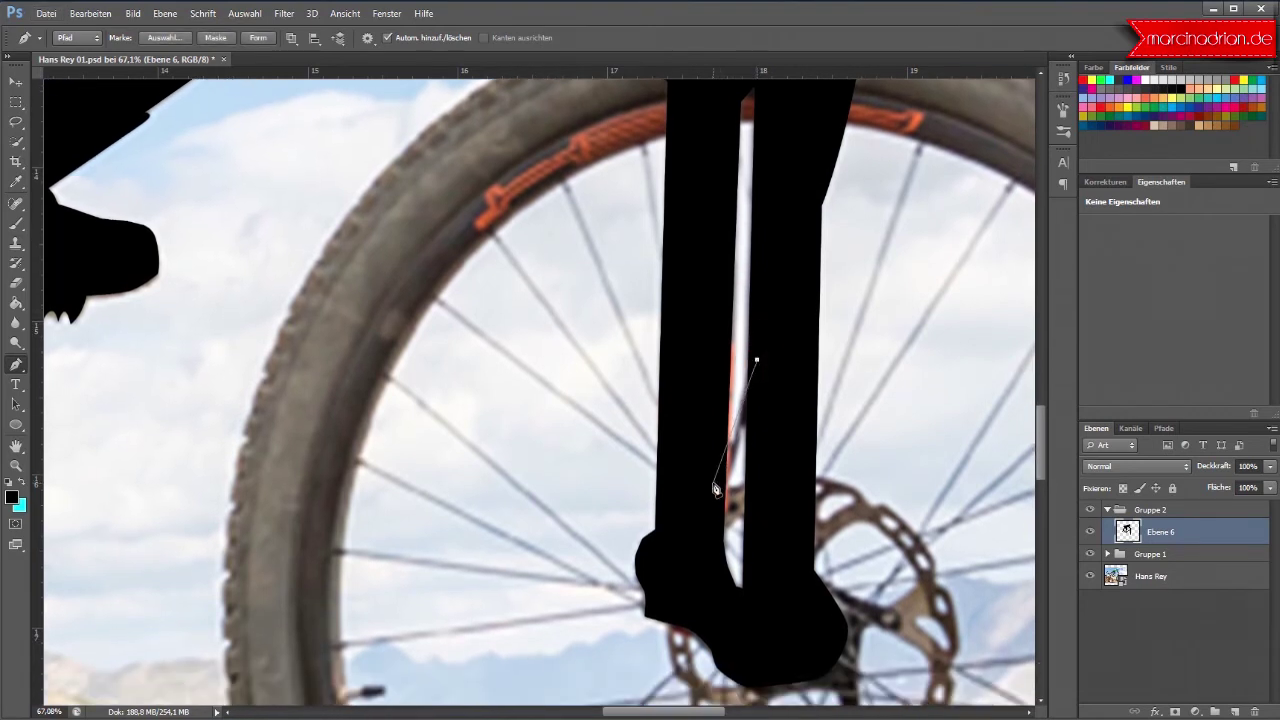
{"action": "left_click_drag", "start_coordinate": [715, 508], "coordinate": [711, 483]}
{"action": "left_click", "coordinate": [757, 361]}
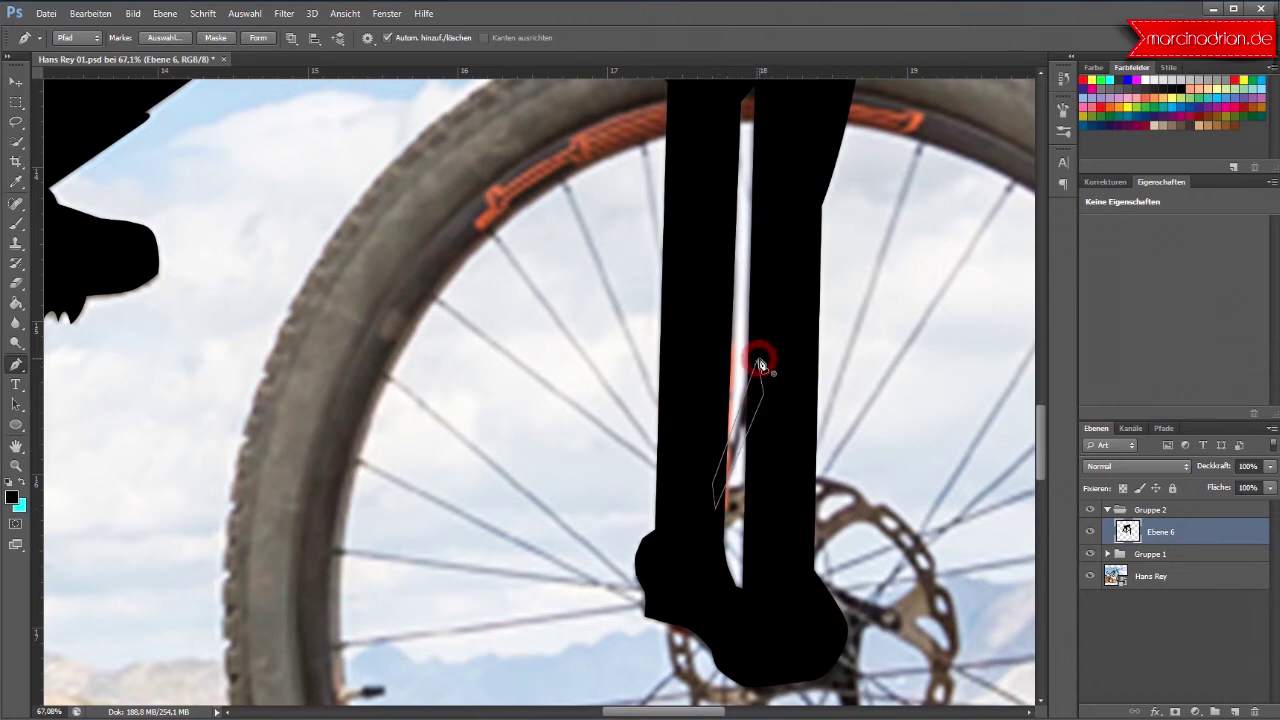
Step: Fill the sliver path with black via Pfadfläche füllen, then delete it with Pfad löschen
{"action": "right_click", "coordinate": [749, 415]}
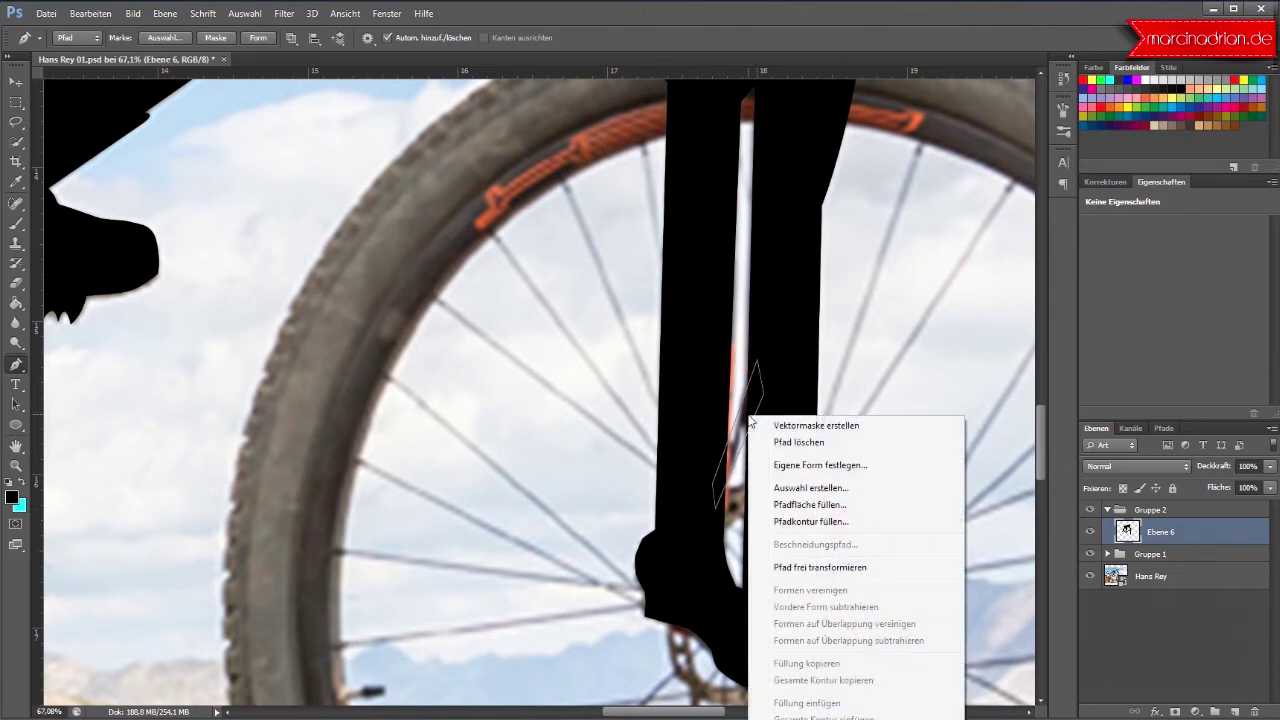
{"action": "left_click", "coordinate": [797, 505]}
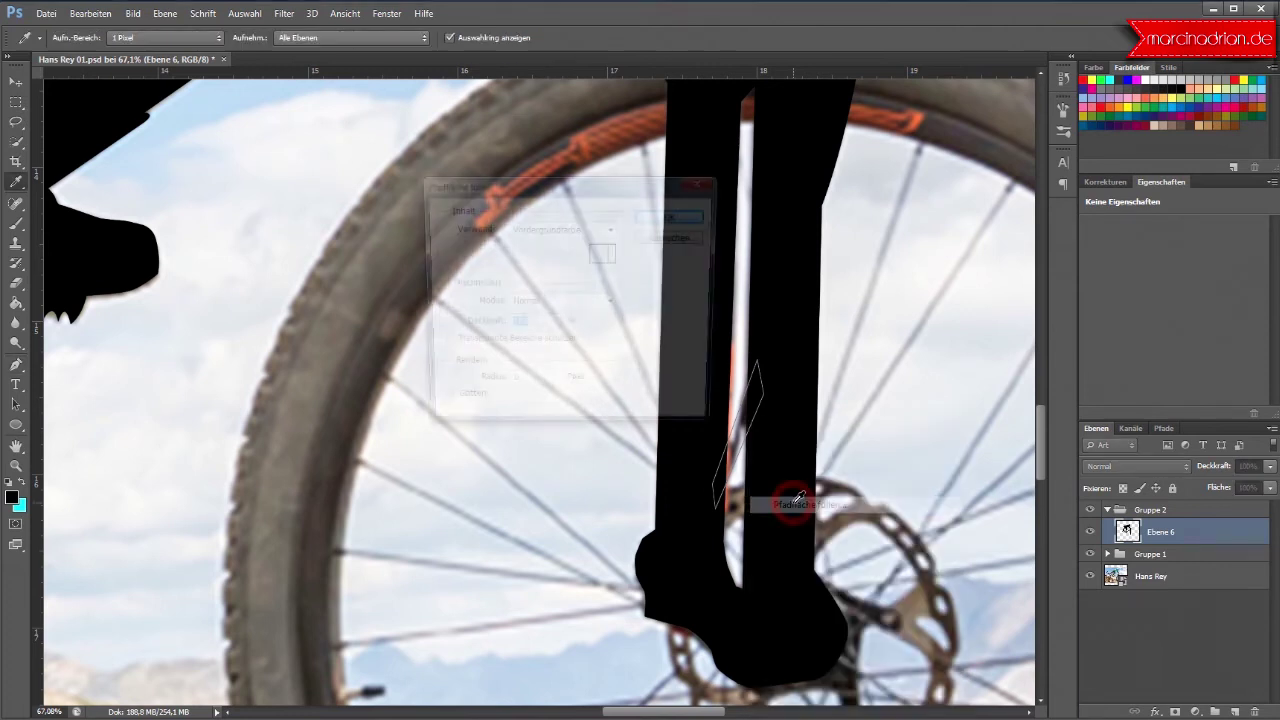
{"action": "left_click", "coordinate": [655, 213]}
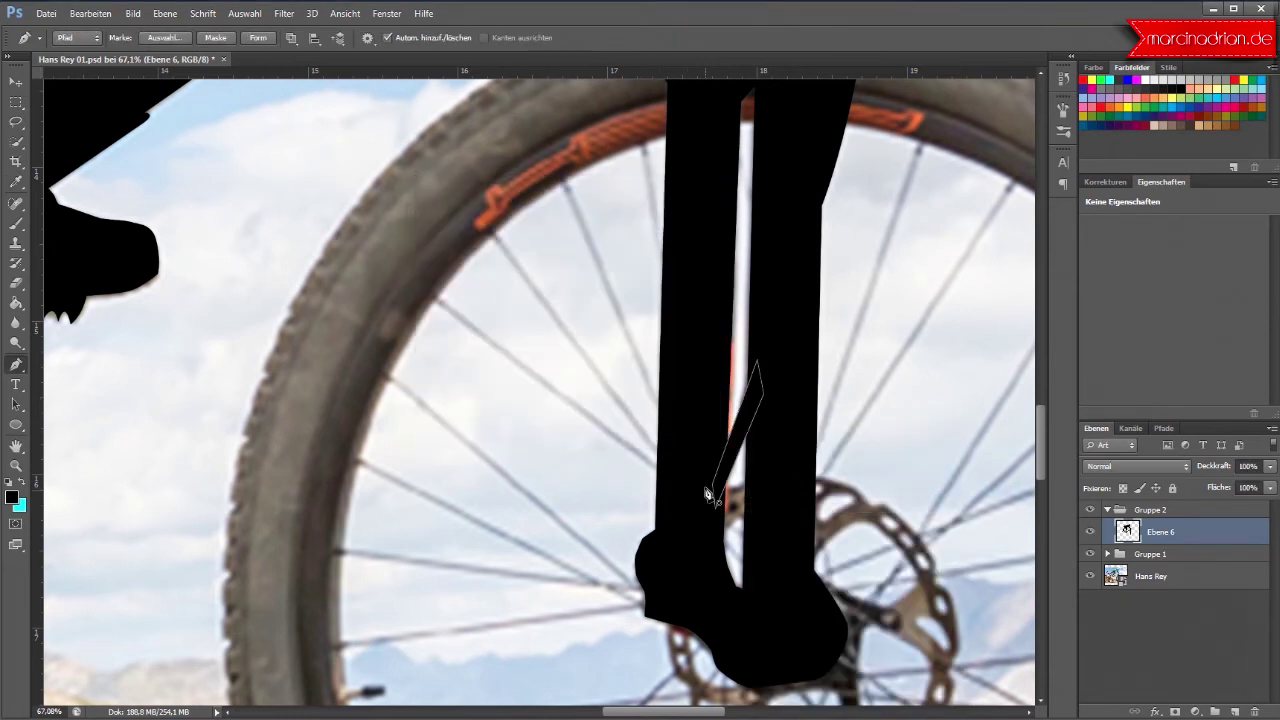
{"action": "right_click", "coordinate": [735, 452]}
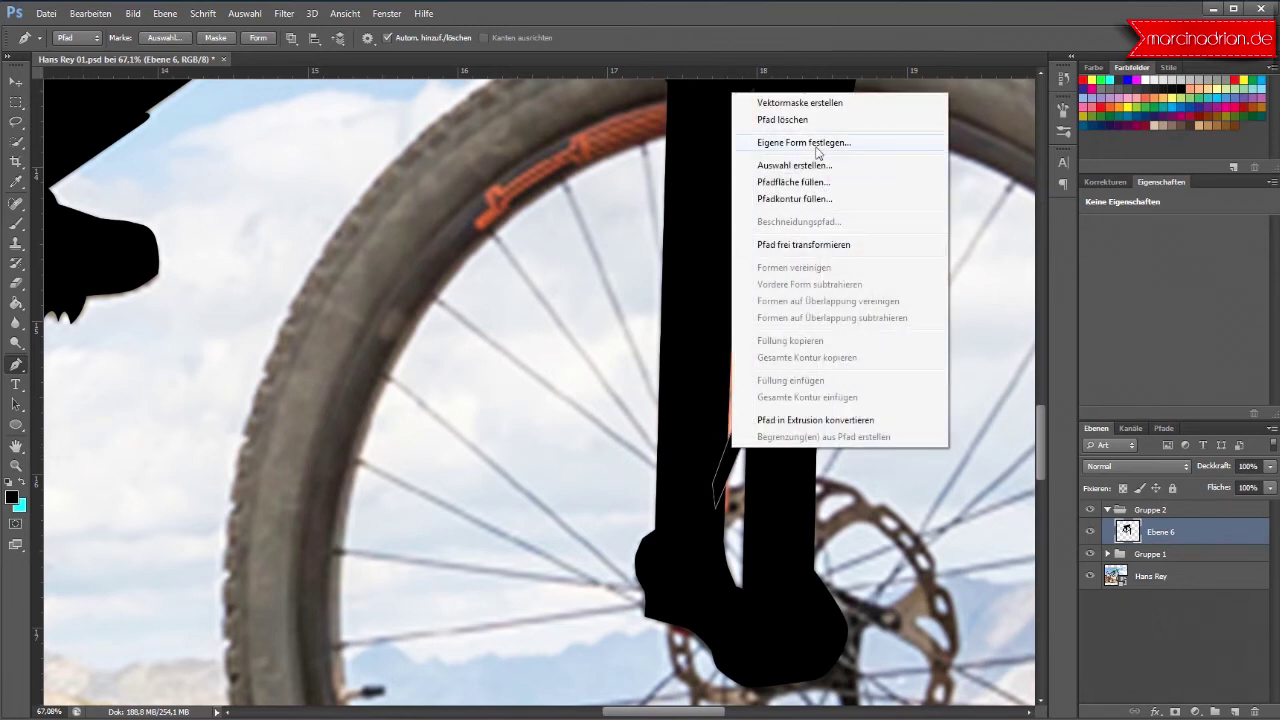
{"action": "left_click", "coordinate": [795, 119]}
{"action": "scroll", "coordinate": [808, 497], "scroll_direction": "down", "scroll_amount": 1}
{"action": "scroll", "coordinate": [808, 497], "scroll_direction": "down", "scroll_amount": 2}
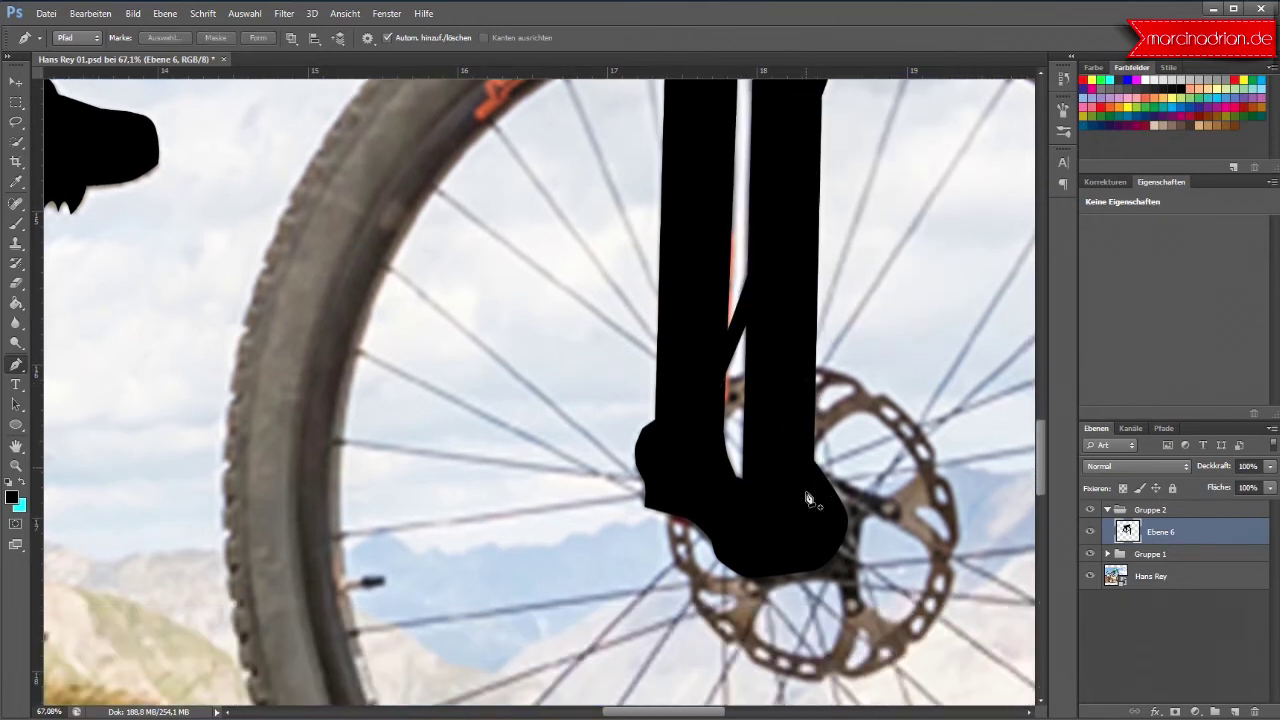
Step: Start the brake disc path along the fork bottom and down the rotor's right rim
{"action": "left_click", "coordinate": [715, 338]}
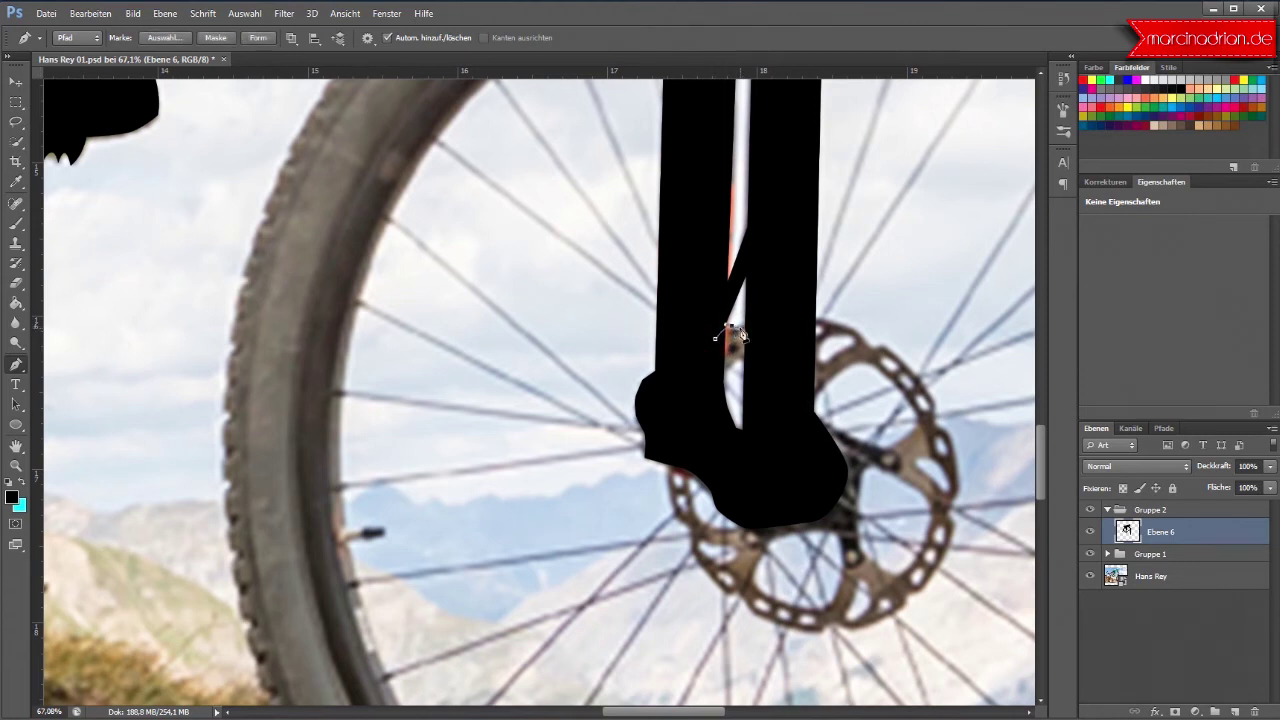
{"action": "left_click", "coordinate": [761, 315]}
{"action": "left_click_drag", "start_coordinate": [845, 324], "coordinate": [877, 357]}
{"action": "left_click_drag", "start_coordinate": [920, 372], "coordinate": [935, 419]}
{"action": "scroll", "coordinate": [952, 440], "scroll_direction": "down", "scroll_amount": 2}
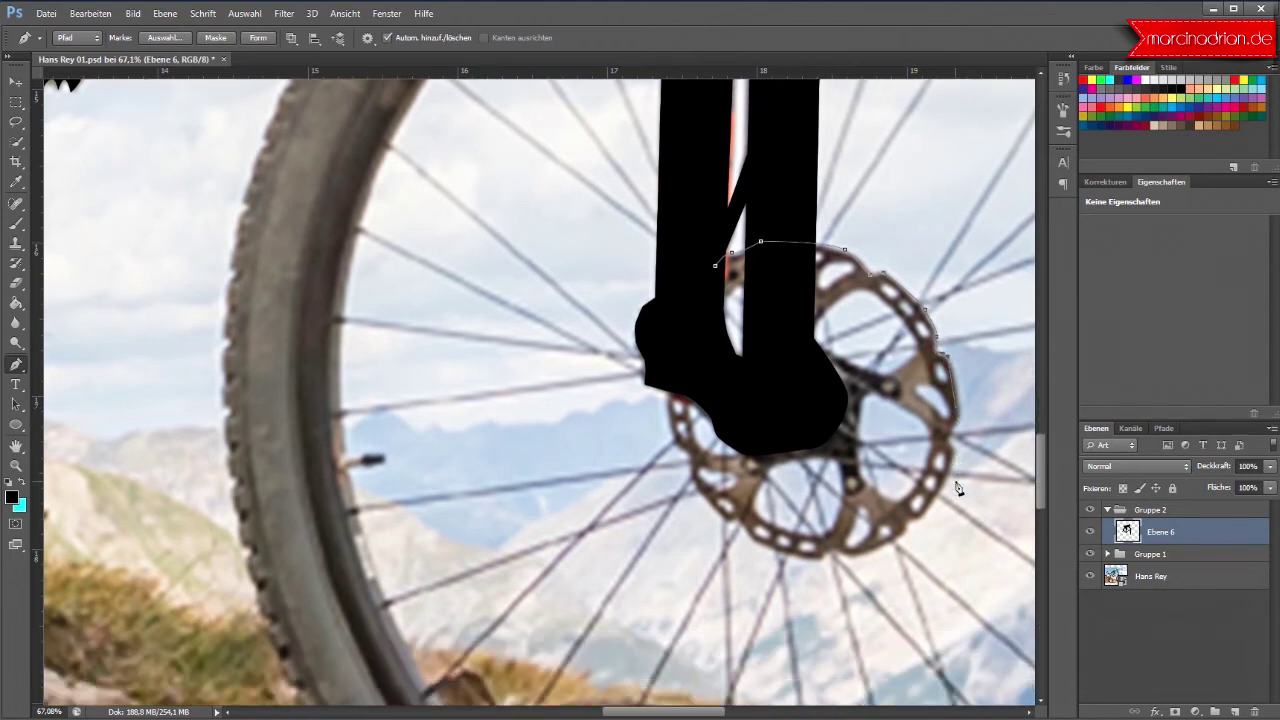
{"action": "left_click", "coordinate": [959, 404]}
{"action": "left_click", "coordinate": [949, 431]}
{"action": "left_click", "coordinate": [950, 452]}
{"action": "left_click", "coordinate": [942, 490]}
{"action": "left_click", "coordinate": [908, 523]}
Step: Continue the path beneath the disc and up its left edge, closing it at the start anchor
{"action": "left_click", "coordinate": [906, 531]}
{"action": "left_click", "coordinate": [853, 555]}
{"action": "left_click_drag", "start_coordinate": [835, 556], "coordinate": [826, 552]}
{"action": "left_click", "coordinate": [822, 552], "text": "alt"}
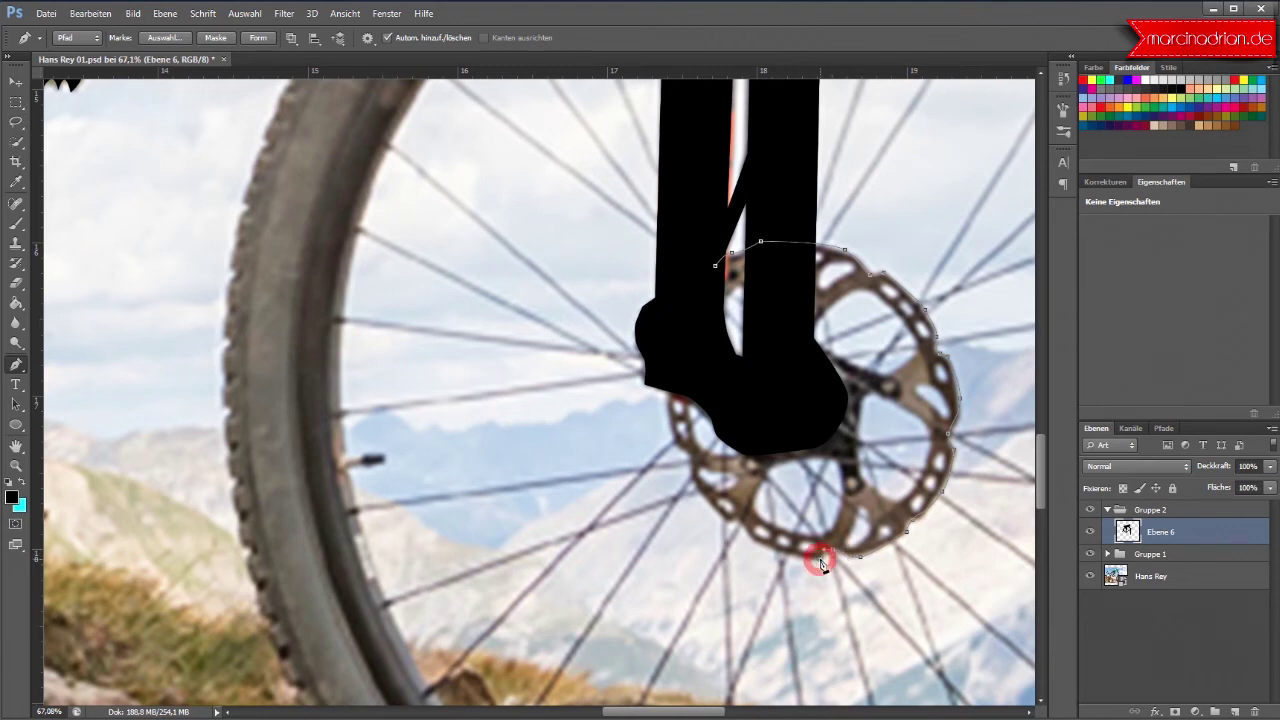
{"action": "left_click", "coordinate": [738, 518]}
{"action": "left_click", "coordinate": [689, 479]}
{"action": "left_click", "coordinate": [691, 457]}
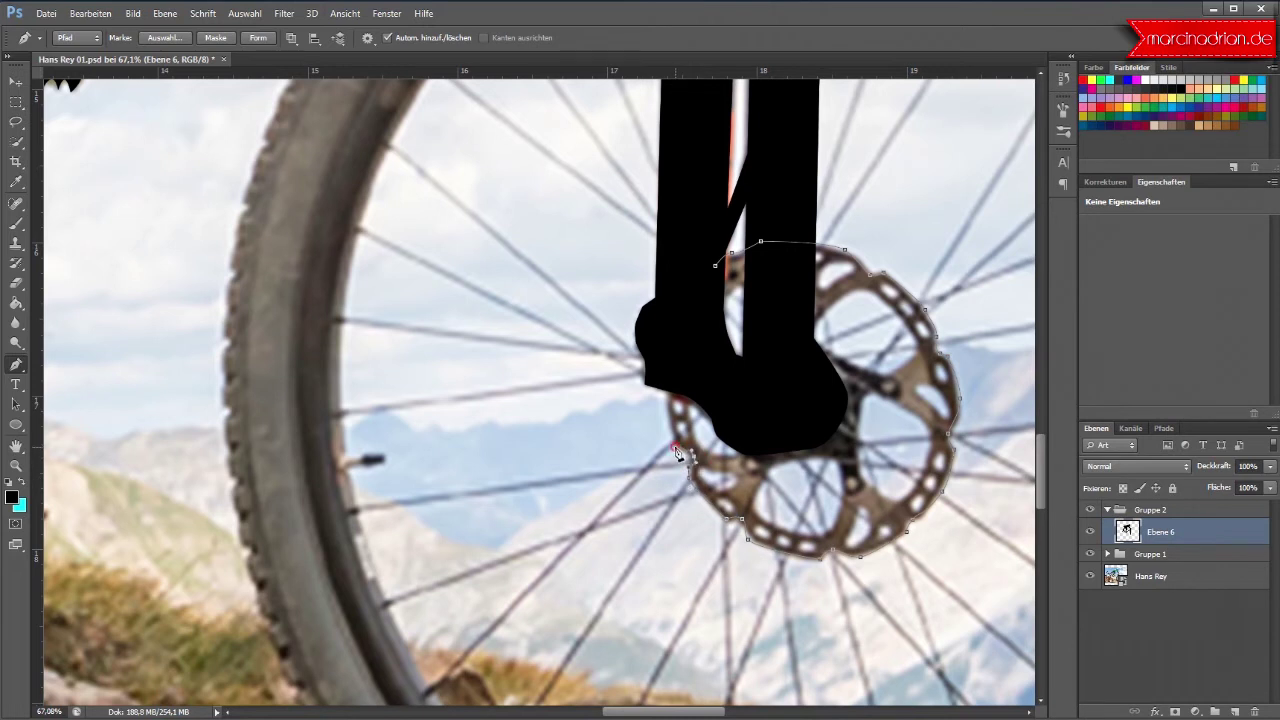
{"action": "left_click", "coordinate": [665, 395]}
{"action": "left_click", "coordinate": [673, 364]}
{"action": "left_click_drag", "start_coordinate": [716, 270], "coordinate": [716, 280]}
{"action": "left_click", "coordinate": [810, 340]}
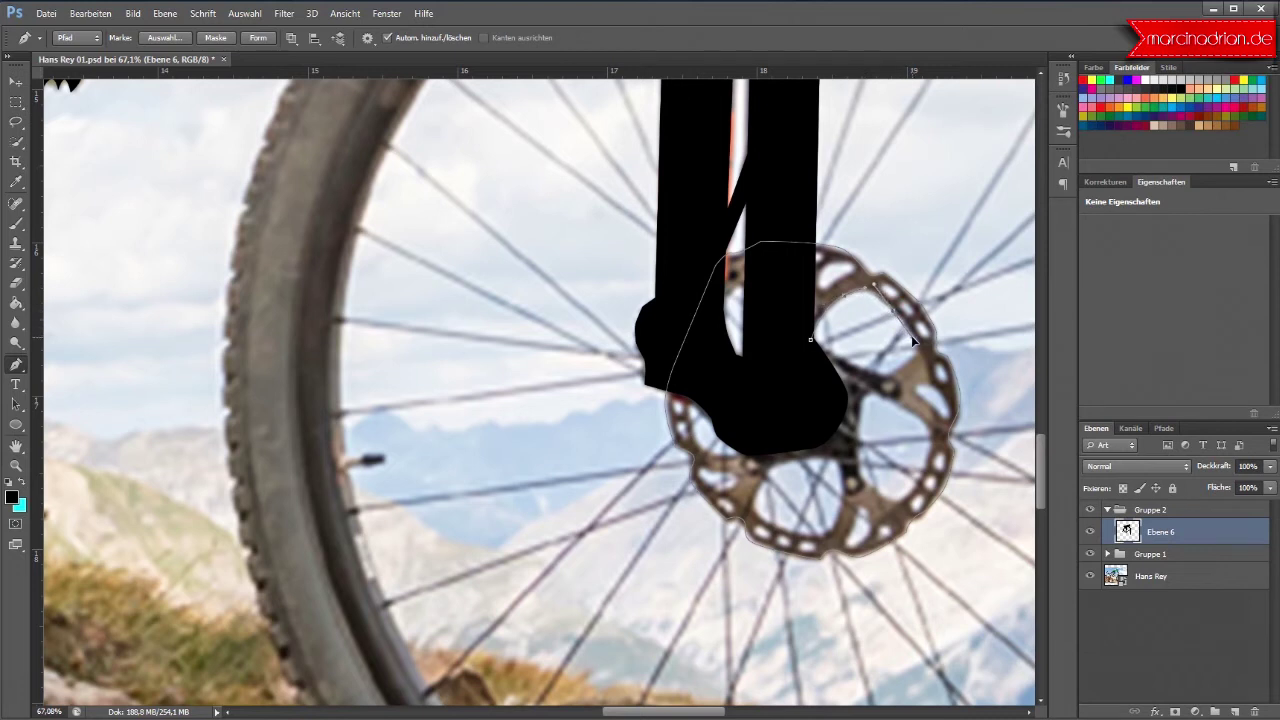
Step: Close the small fork-edge subpath and trace an inner cutout loop on the rotor
{"action": "left_click", "coordinate": [911, 356]}
{"action": "left_click", "coordinate": [811, 340]}
{"action": "left_click", "coordinate": [858, 436]}
{"action": "left_click_drag", "start_coordinate": [938, 436], "coordinate": [915, 493]}
{"action": "left_click", "coordinate": [886, 491]}
{"action": "left_click_drag", "start_coordinate": [877, 492], "coordinate": [852, 446]}
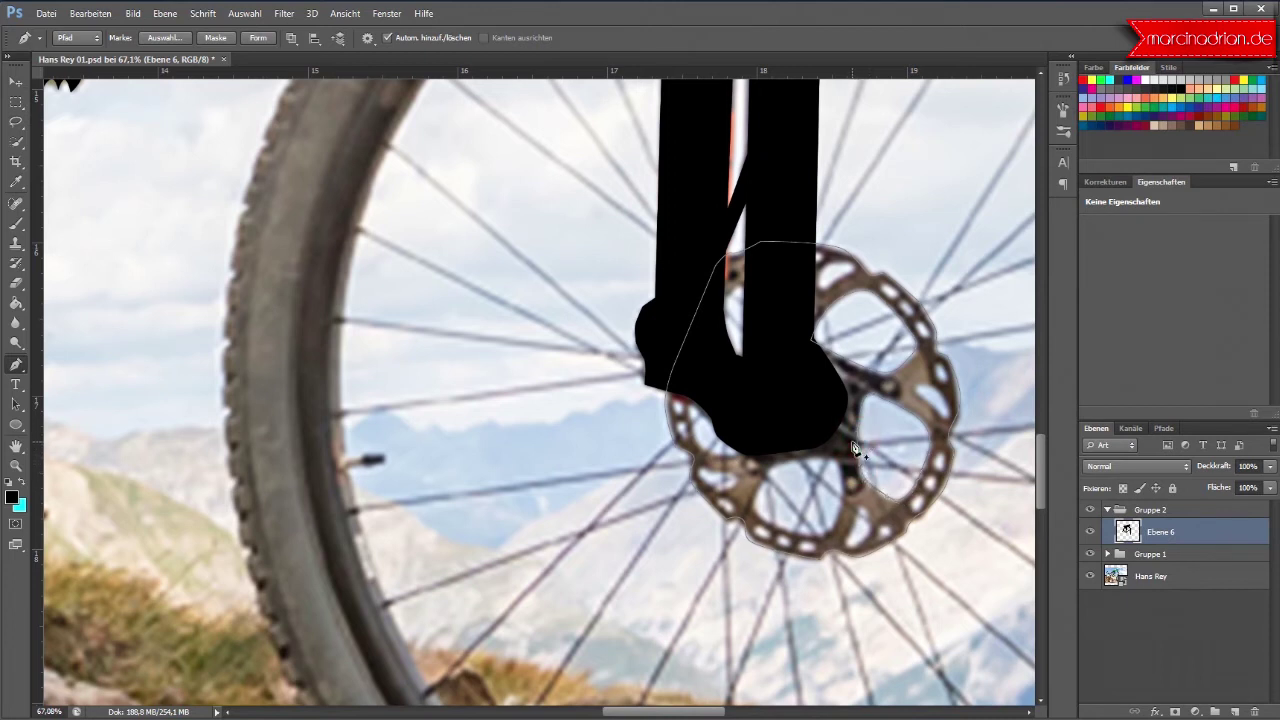
{"action": "left_click", "coordinate": [797, 462]}
{"action": "mouse_move", "coordinate": [838, 453]}
{"action": "left_mouse_down"}
{"action": "mouse_move", "coordinate": [839, 526]}
{"action": "mouse_move", "coordinate": [770, 527]}
{"action": "left_mouse_up"}
{"action": "left_click", "coordinate": [754, 499]}
{"action": "left_click_drag", "start_coordinate": [770, 460], "coordinate": [788, 465]}
{"action": "left_click", "coordinate": [745, 460]}
Step: Trace more inner loops along the disc's left edge and fork gap, then add empty layer Ebene 7
{"action": "left_click_drag", "start_coordinate": [708, 452], "coordinate": [690, 430]}
{"action": "left_click", "coordinate": [689, 389]}
{"action": "left_click", "coordinate": [727, 398]}
{"action": "left_click", "coordinate": [749, 436]}
{"action": "left_click", "coordinate": [745, 449]}
{"action": "left_click_drag", "start_coordinate": [716, 317], "coordinate": [749, 289]}
{"action": "left_click_drag", "start_coordinate": [767, 385], "coordinate": [728, 378]}
{"action": "left_click", "coordinate": [716, 317]}
{"action": "left_click", "coordinate": [1234, 711]}
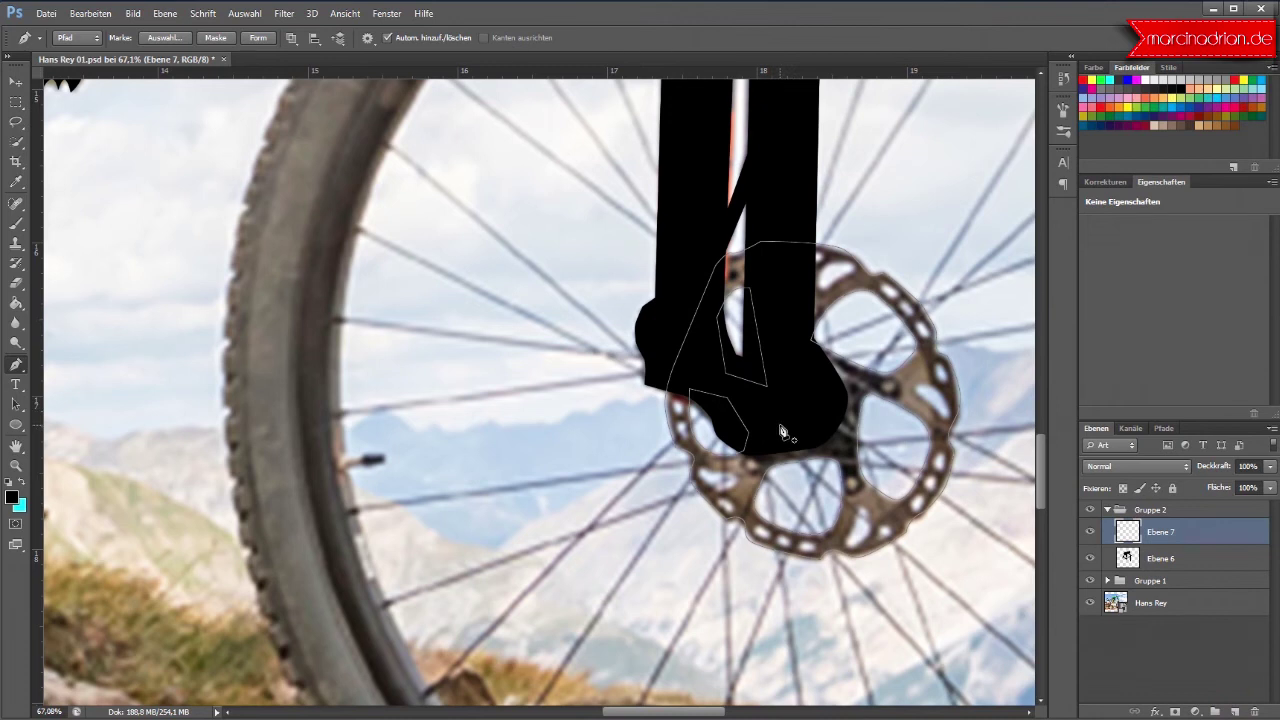
Step: Reframe the view and start outlining the cable upward from its lower end
{"action": "scroll", "coordinate": [537, 420], "scroll_direction": "down", "scroll_amount": 3}
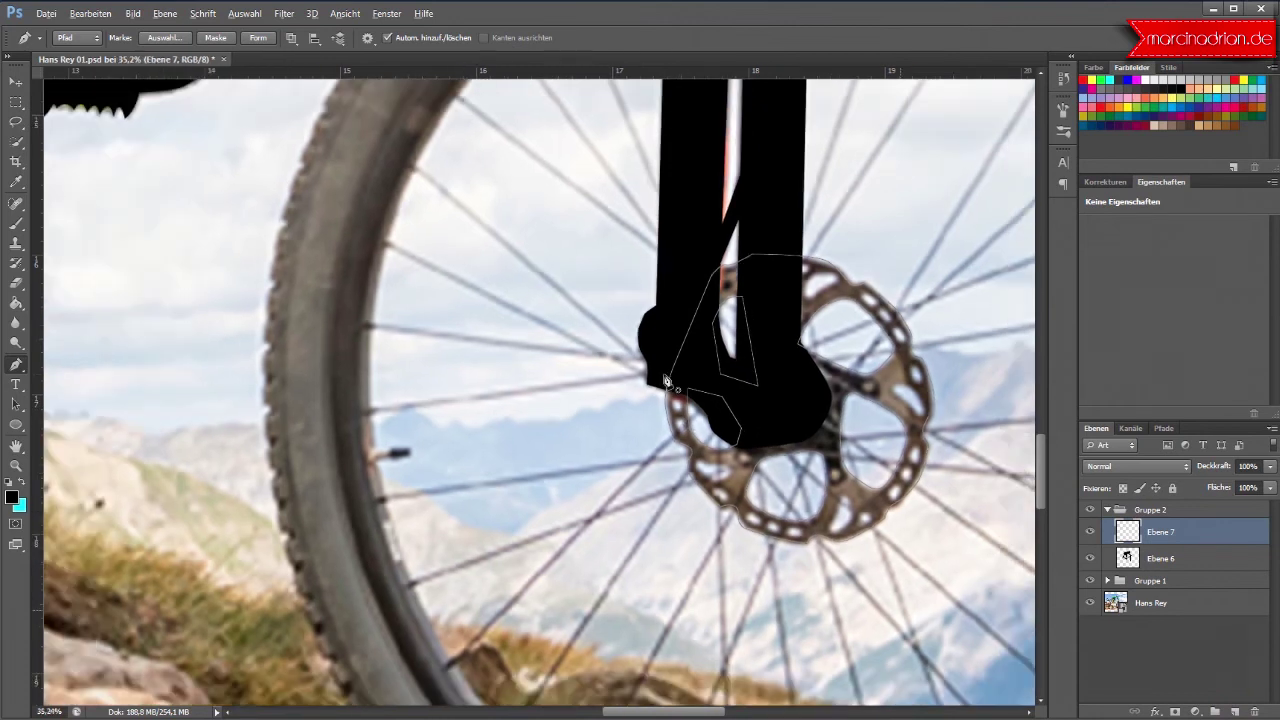
{"action": "scroll", "coordinate": [537, 420], "scroll_direction": "down", "scroll_amount": 2}
{"action": "scroll", "coordinate": [500, 422], "scroll_direction": "up", "scroll_amount": 1}
{"action": "scroll", "coordinate": [480, 423], "scroll_direction": "up", "scroll_amount": 2}
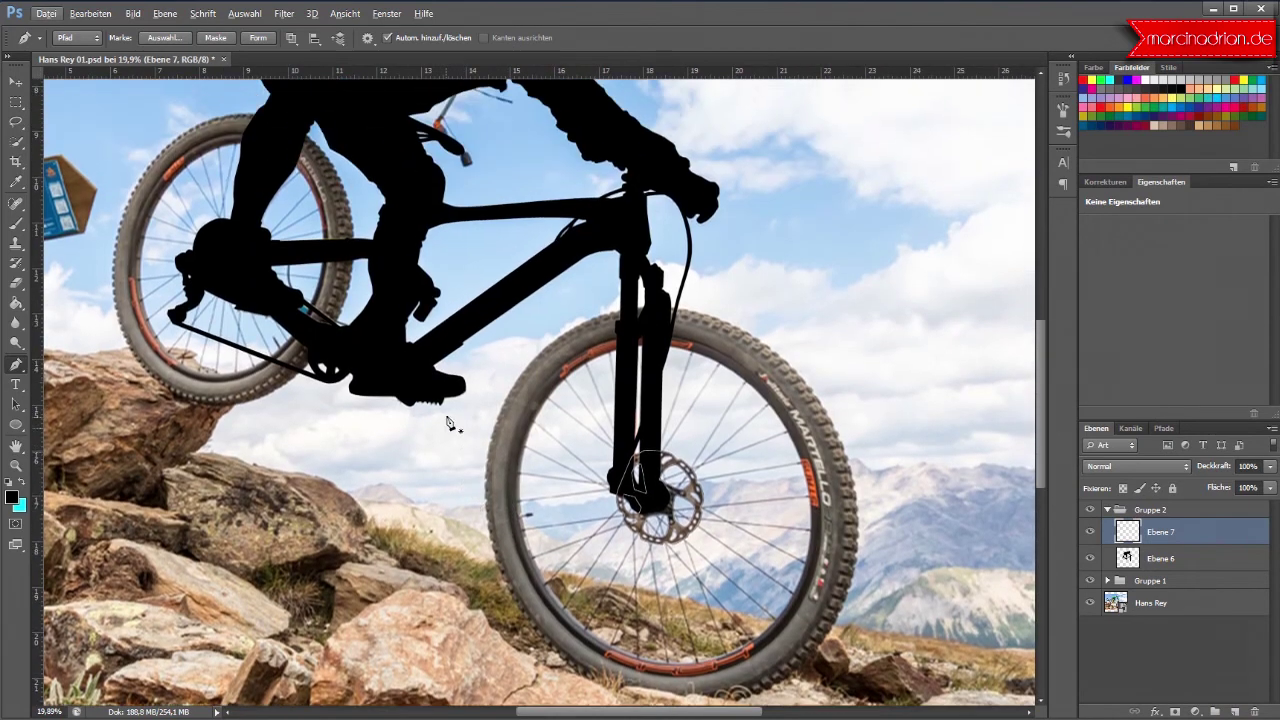
{"action": "scroll", "coordinate": [449, 425], "scroll_direction": "up", "scroll_amount": 2}
{"action": "scroll", "coordinate": [466, 334], "scroll_direction": "up", "scroll_amount": 1}
{"action": "scroll", "coordinate": [466, 334], "scroll_direction": "up", "scroll_amount": 1}
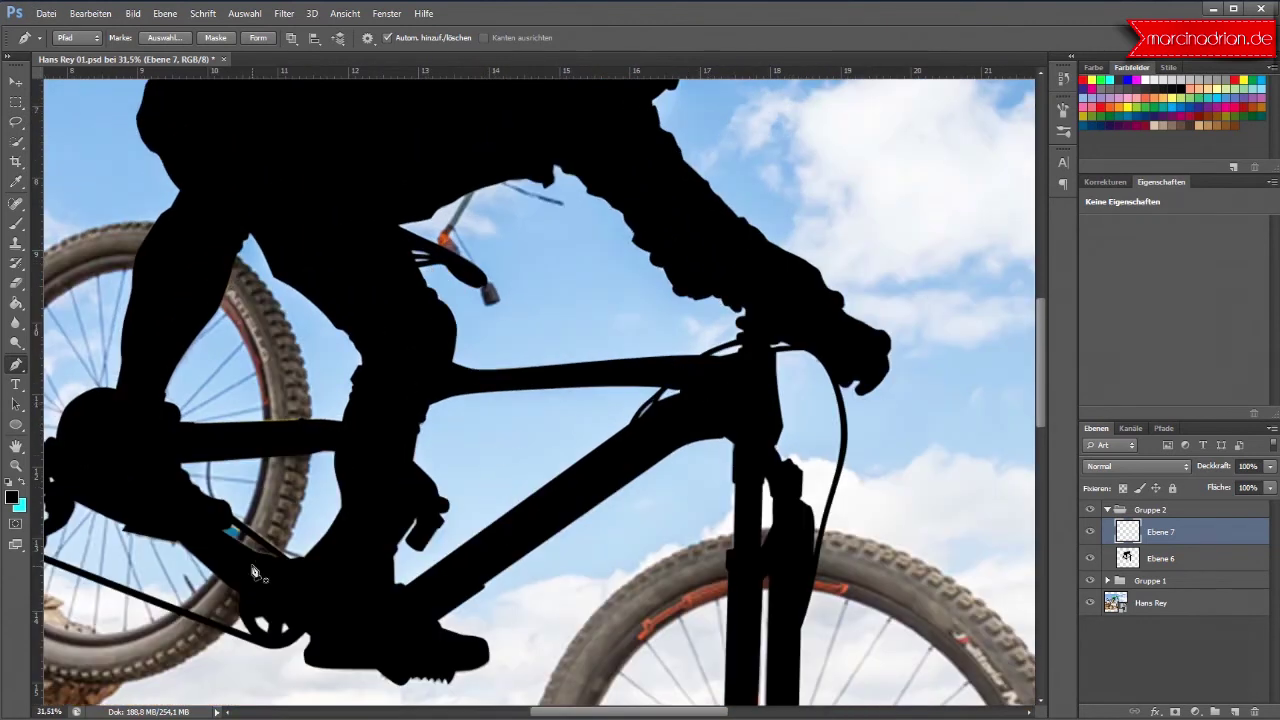
{"action": "scroll", "coordinate": [265, 565], "scroll_direction": "up", "scroll_amount": 3}
{"action": "scroll", "coordinate": [265, 565], "scroll_direction": "up", "scroll_amount": 1}
{"action": "scroll", "coordinate": [268, 566], "scroll_direction": "up", "scroll_amount": 2}
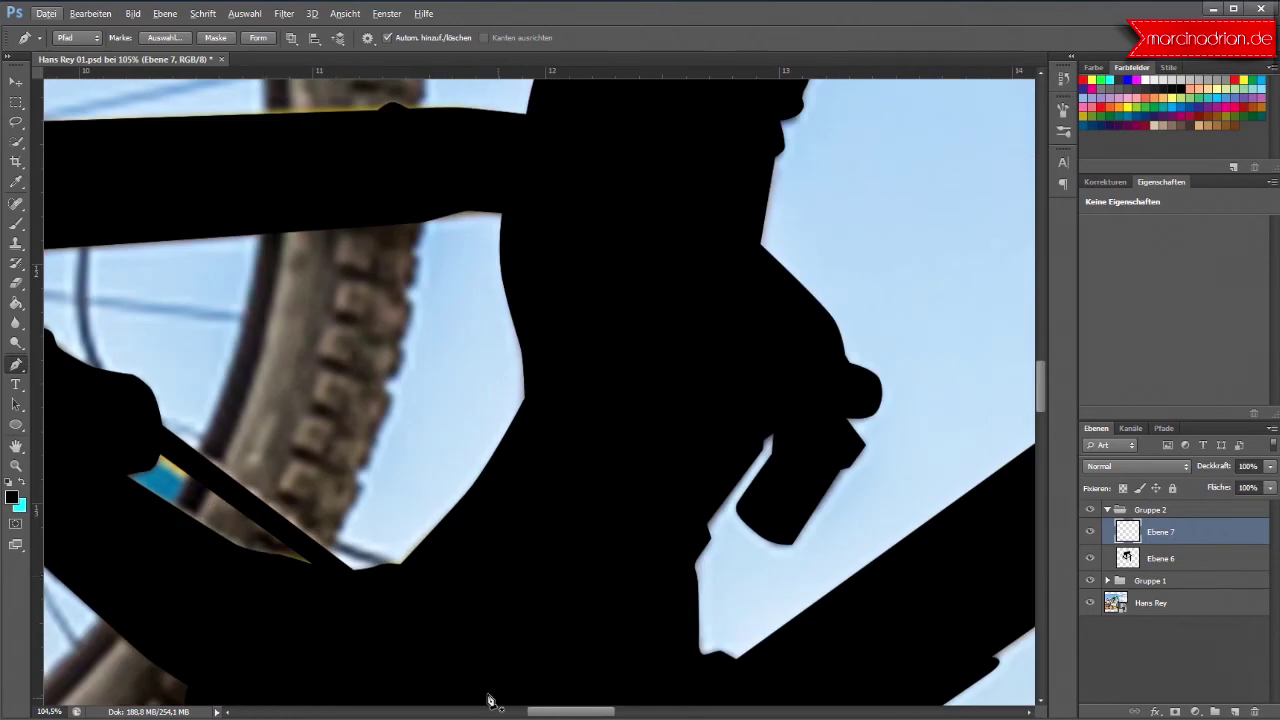
{"action": "left_click_drag", "start_coordinate": [605, 715], "coordinate": [587, 718]}
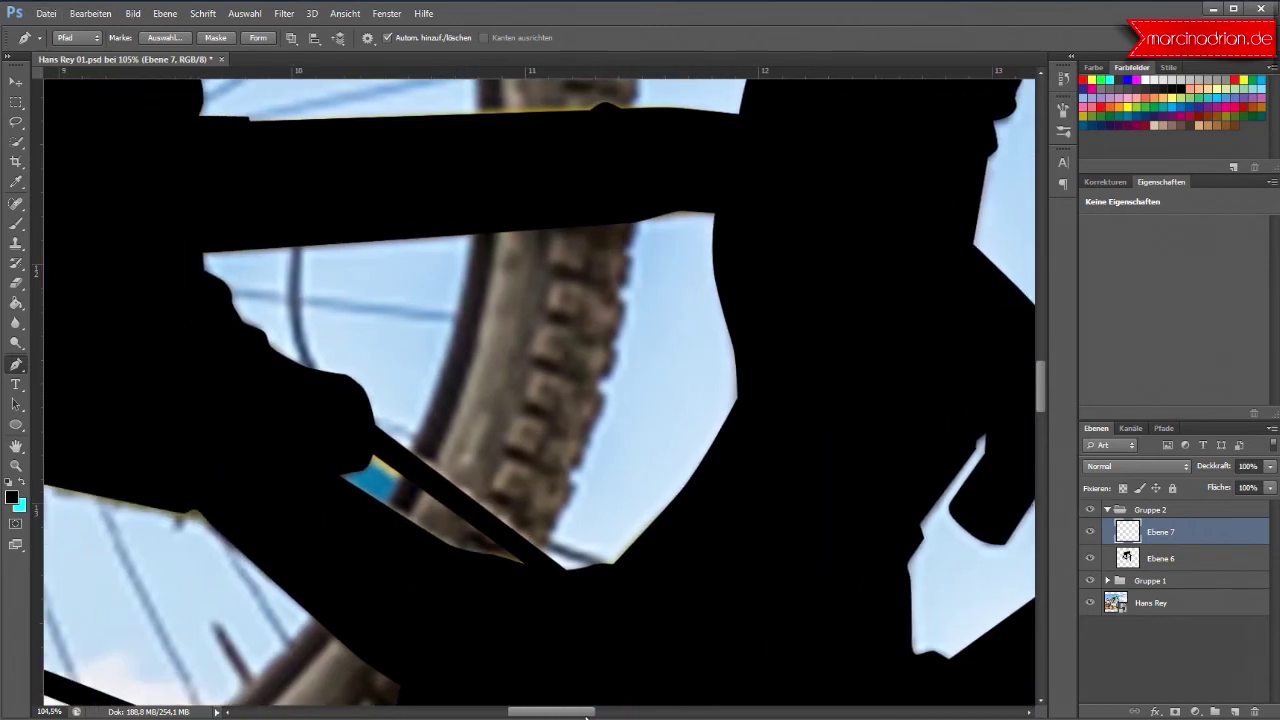
{"action": "left_click", "coordinate": [651, 566]}
{"action": "left_click", "coordinate": [520, 525]}
{"action": "left_click", "coordinate": [475, 504]}
{"action": "left_click_drag", "start_coordinate": [318, 364], "coordinate": [303, 314]}
Step: Carry the outline to the cable's top end and back down, closing it at the start
{"action": "left_click_drag", "start_coordinate": [306, 260], "coordinate": [321, 201]}
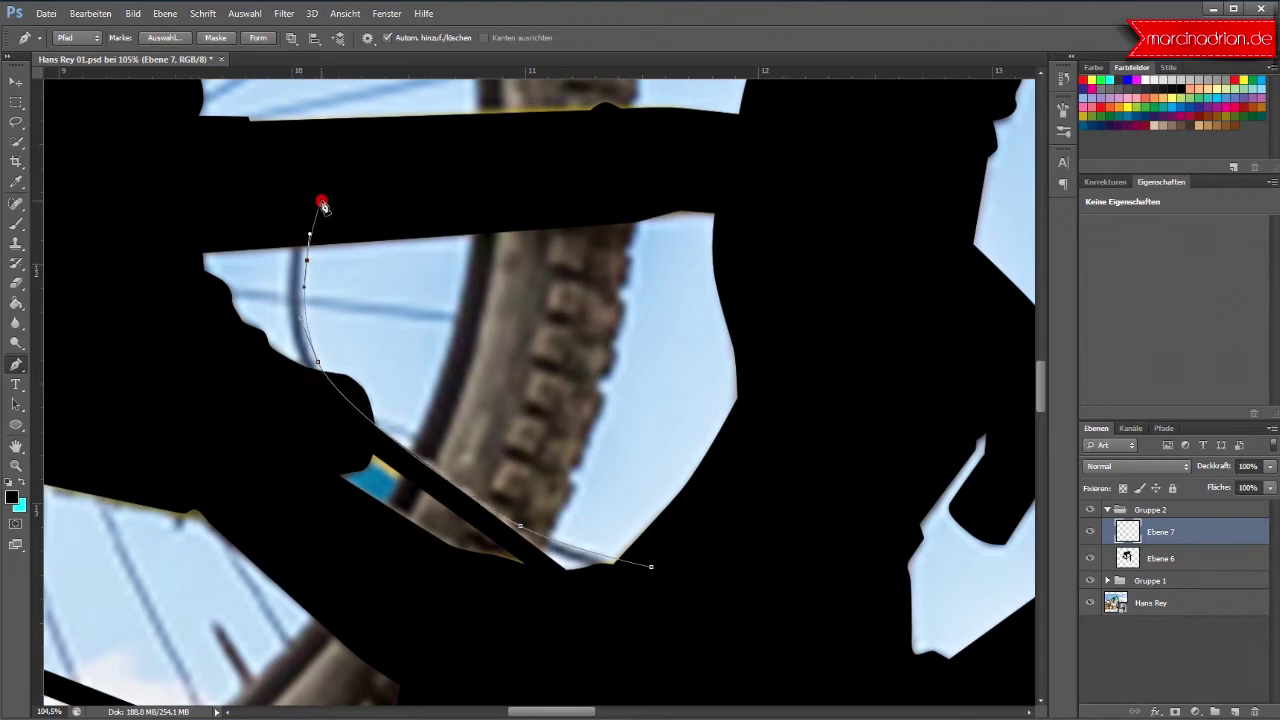
{"action": "left_click_drag", "start_coordinate": [296, 204], "coordinate": [286, 309]}
{"action": "left_click", "coordinate": [292, 345]}
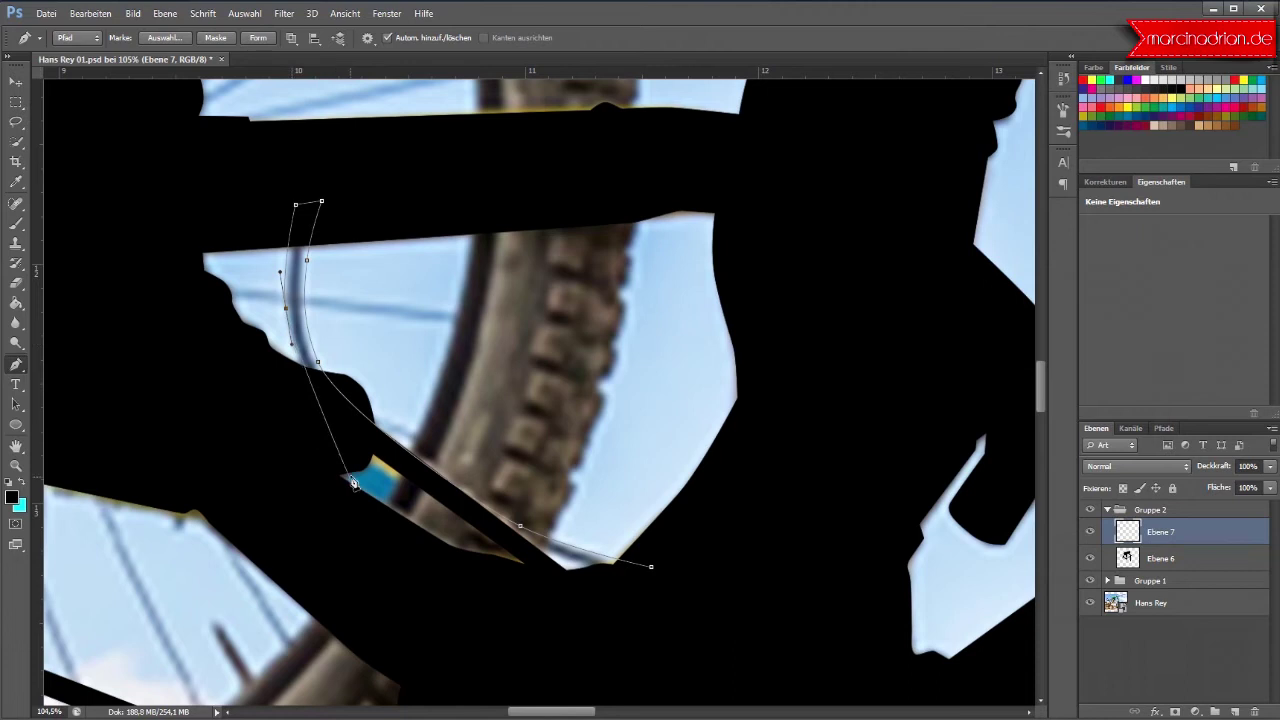
{"action": "left_click_drag", "start_coordinate": [304, 396], "coordinate": [308, 405]}
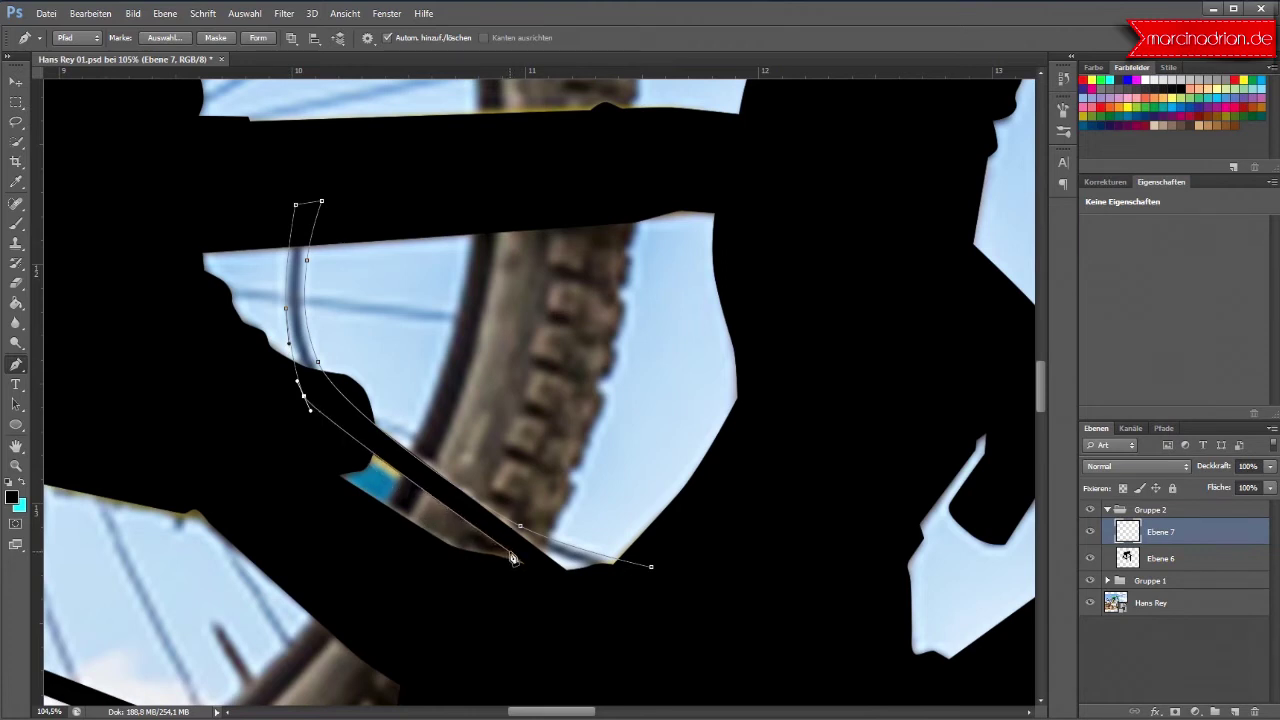
{"action": "left_click", "coordinate": [511, 554]}
{"action": "left_click_drag", "start_coordinate": [511, 556], "coordinate": [654, 595]}
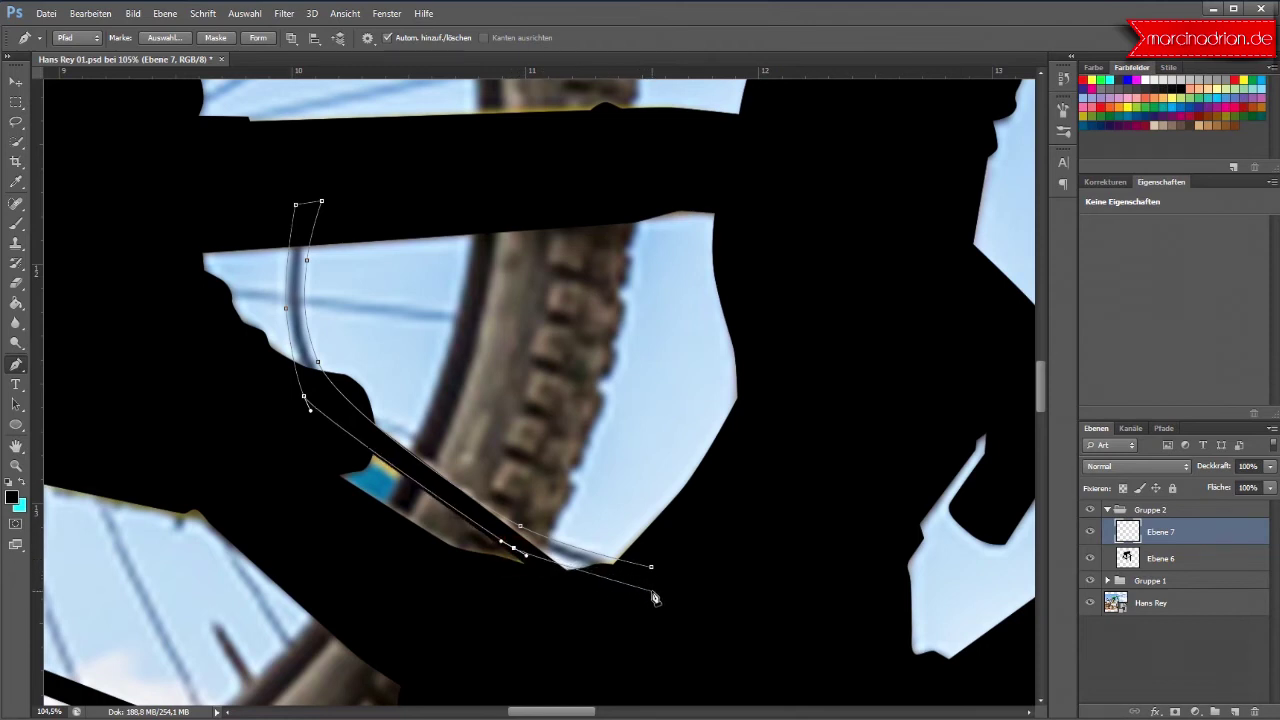
{"action": "left_click", "coordinate": [650, 572]}
Step: Begin a short path near the crank while zooming and scrolling around it
{"action": "scroll", "coordinate": [625, 572], "scroll_direction": "down", "scroll_amount": 2, "text": "alt"}
{"action": "scroll", "coordinate": [620, 572], "scroll_direction": "down", "scroll_amount": 2, "text": "alt"}
{"action": "scroll", "coordinate": [600, 575], "scroll_direction": "down", "scroll_amount": 1, "text": "alt"}
{"action": "scroll", "coordinate": [500, 630], "scroll_direction": "up", "scroll_amount": 1, "text": "alt"}
{"action": "scroll", "coordinate": [500, 630], "scroll_direction": "up", "scroll_amount": 2, "text": "alt"}
{"action": "scroll", "coordinate": [498, 630], "scroll_direction": "up", "scroll_amount": 1, "text": "alt"}
{"action": "scroll", "coordinate": [497, 628], "scroll_direction": "down", "scroll_amount": 2}
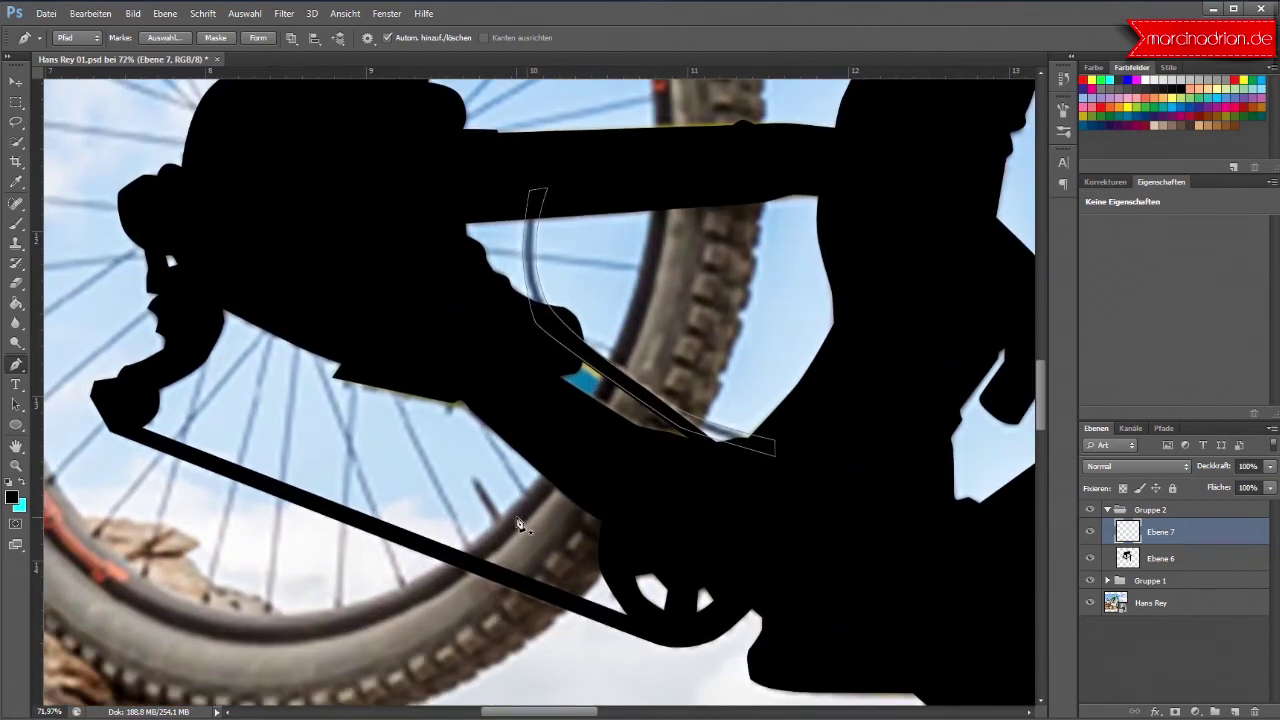
{"action": "left_click_drag", "start_coordinate": [523, 550], "coordinate": [476, 483]}
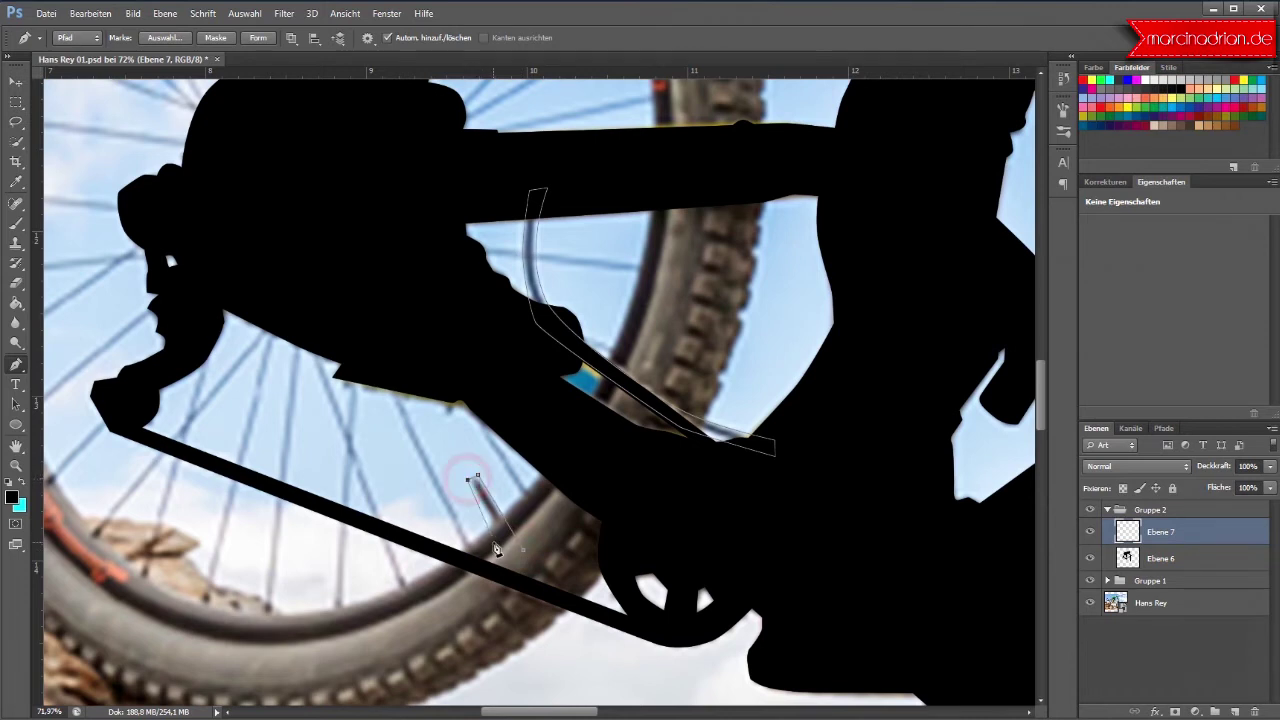
{"action": "left_click", "coordinate": [521, 558]}
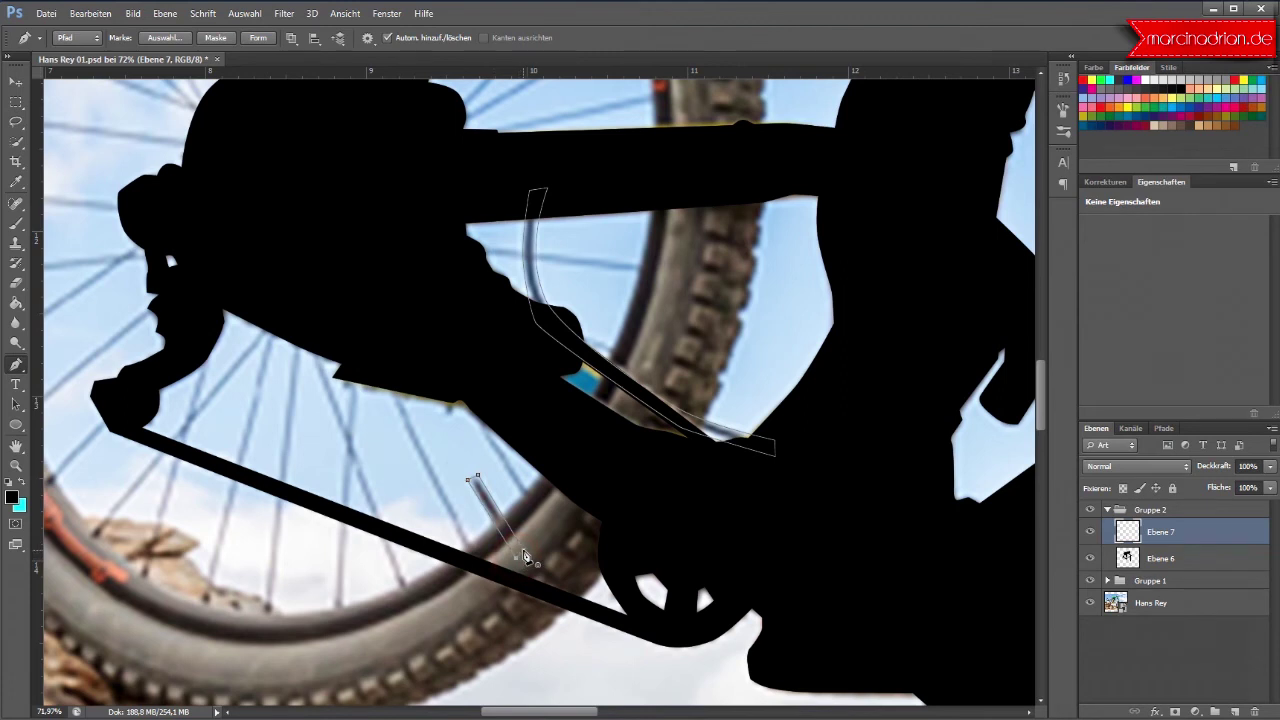
{"action": "scroll", "coordinate": [671, 552], "scroll_direction": "down", "scroll_amount": 5}
{"action": "scroll", "coordinate": [671, 552], "scroll_direction": "down", "scroll_amount": 3}
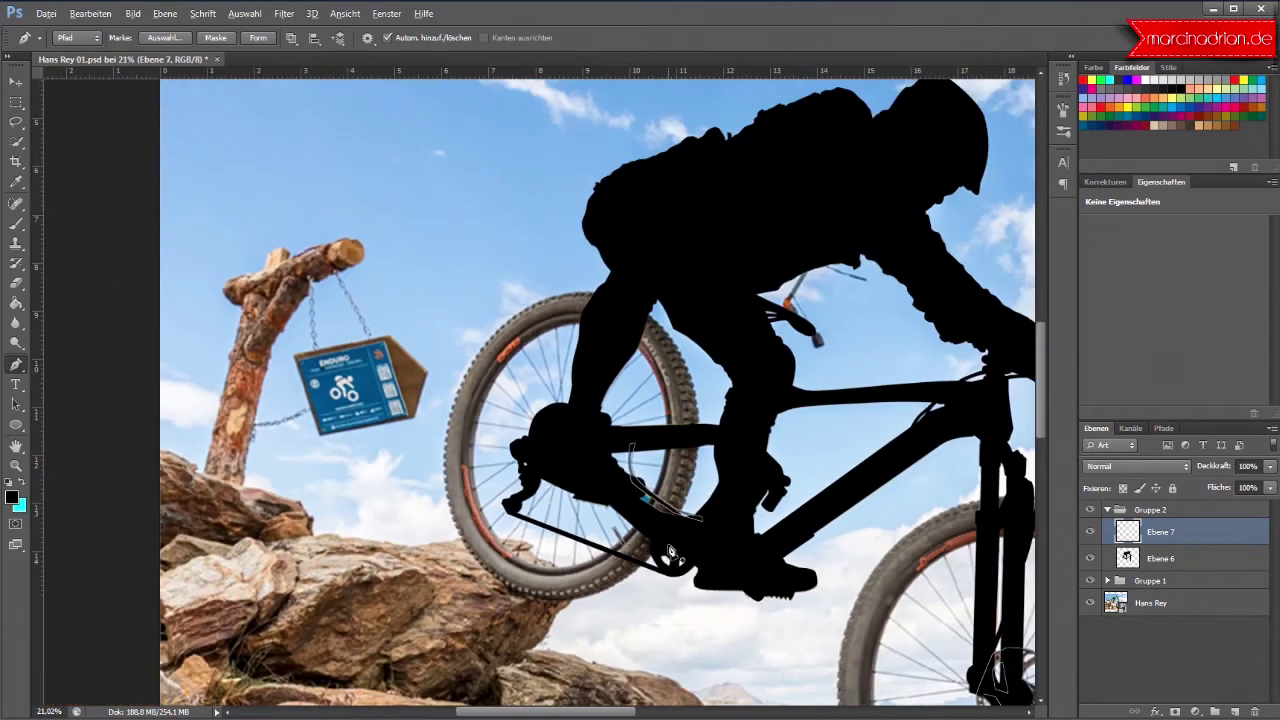
{"action": "left_click_drag", "start_coordinate": [622, 712], "coordinate": [710, 712]}
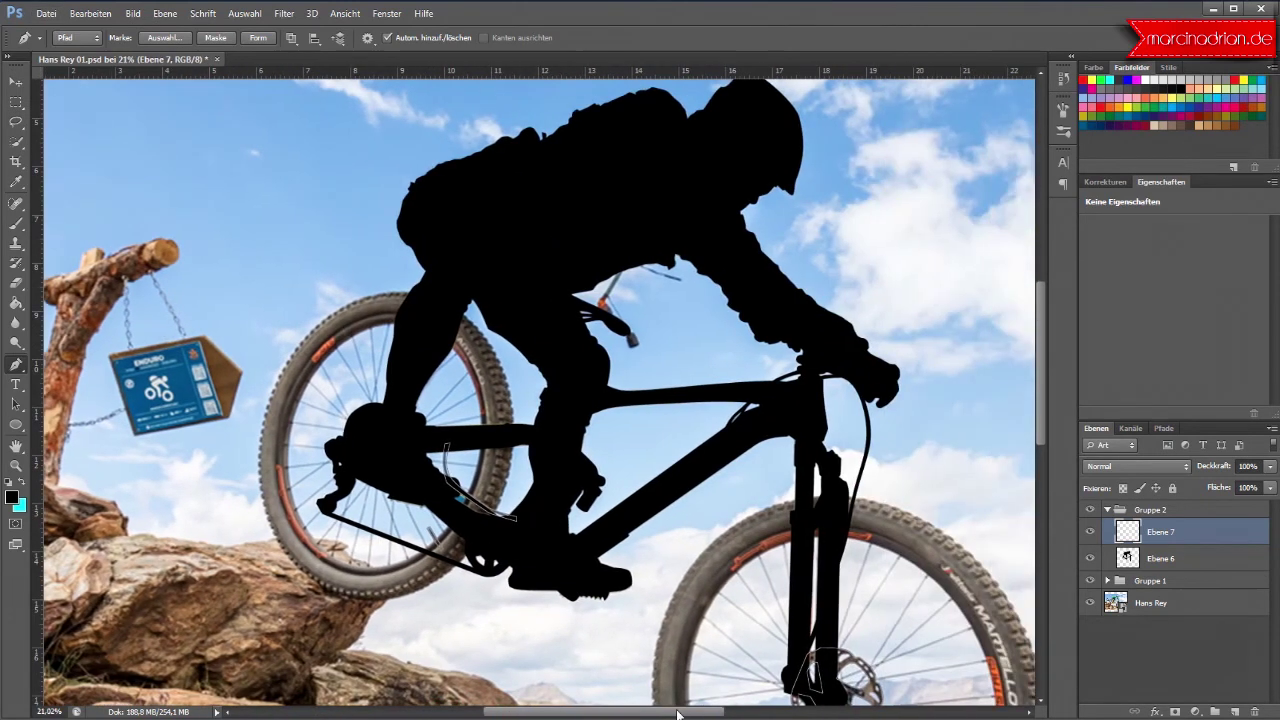
{"action": "scroll", "coordinate": [710, 535], "scroll_direction": "down", "scroll_amount": 3}
{"action": "scroll", "coordinate": [710, 535], "scroll_direction": "down", "scroll_amount": 3}
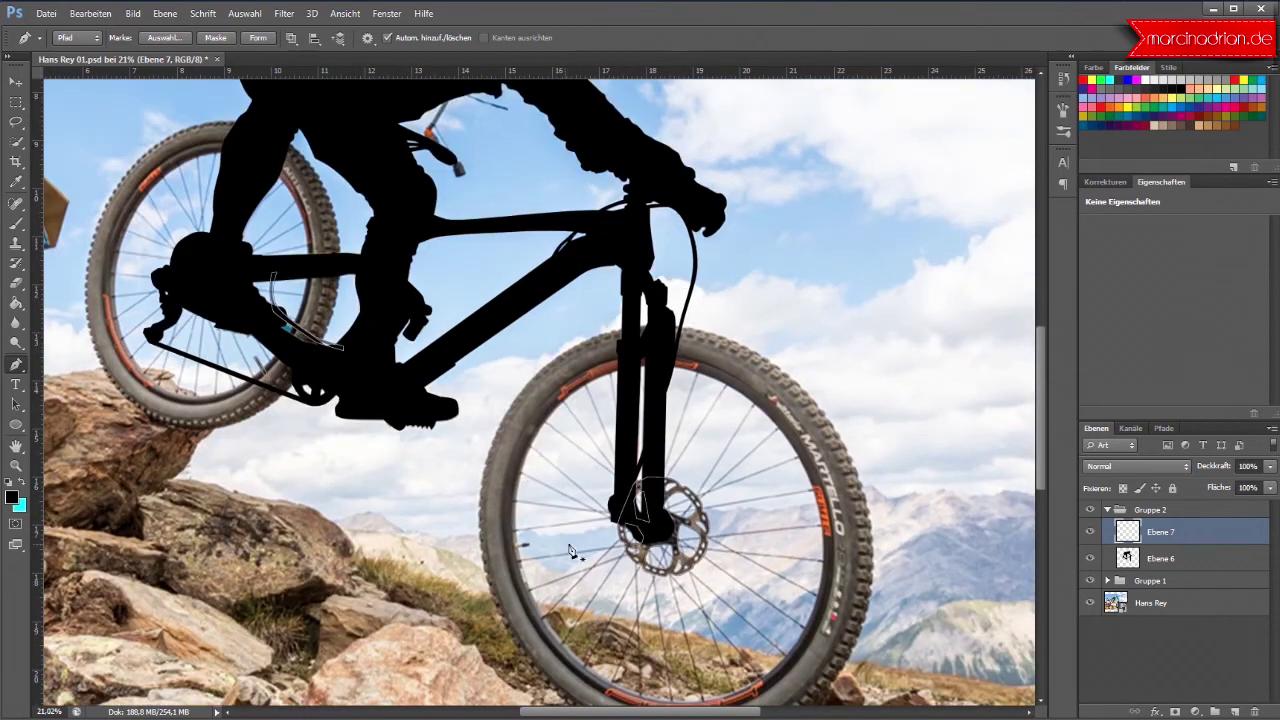
{"action": "scroll", "coordinate": [507, 550], "scroll_direction": "up", "scroll_amount": 2}
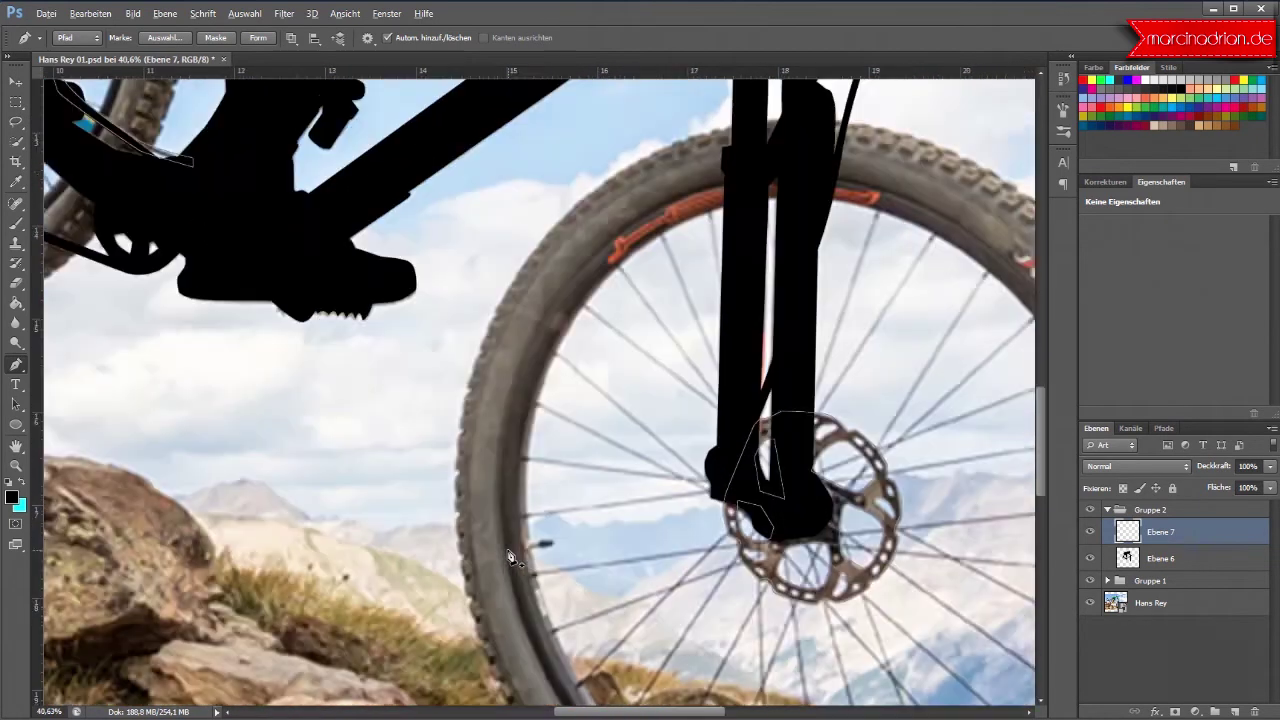
{"action": "scroll", "coordinate": [508, 551], "scroll_direction": "up", "scroll_amount": 2}
Step: Trace a four-corner shape for the short piece on the front rim
{"action": "left_click", "coordinate": [504, 545]}
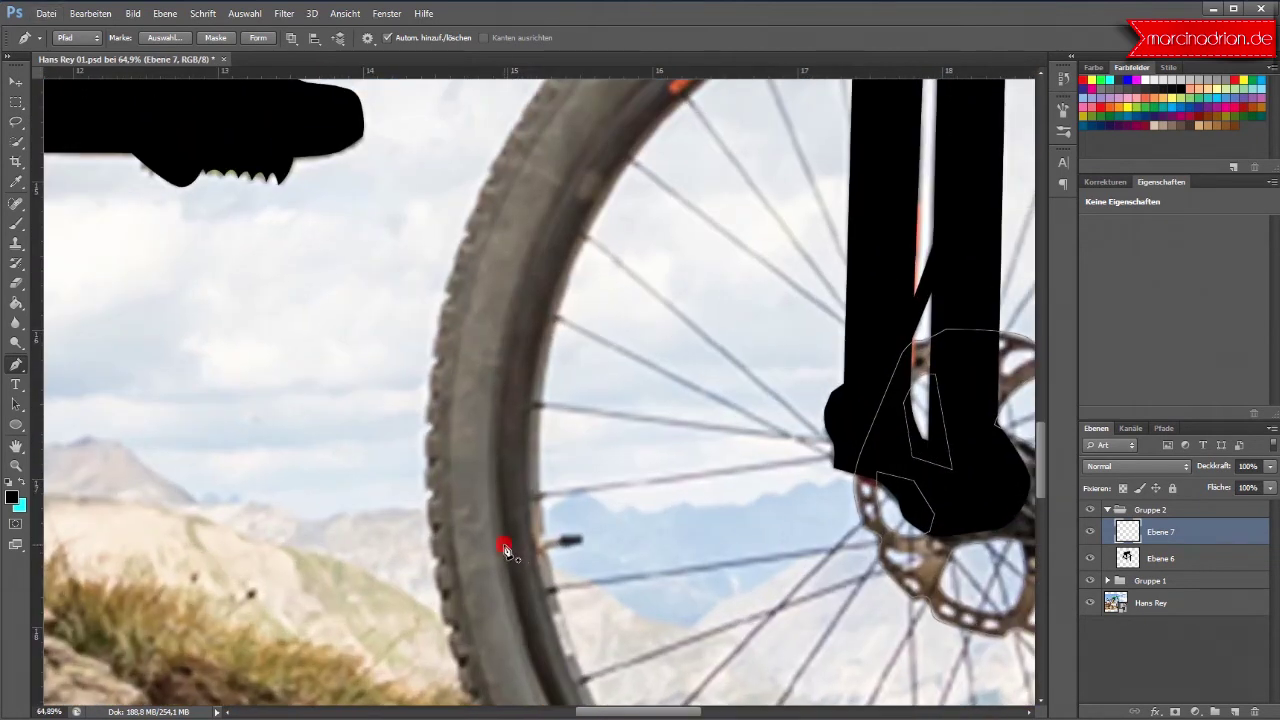
{"action": "left_click", "coordinate": [583, 532]}
{"action": "left_click", "coordinate": [585, 542]}
{"action": "left_click", "coordinate": [501, 560]}
Step: Fill the paths with black via Pfadfläche füllen, then delete the work path
{"action": "right_click", "coordinate": [514, 548]}
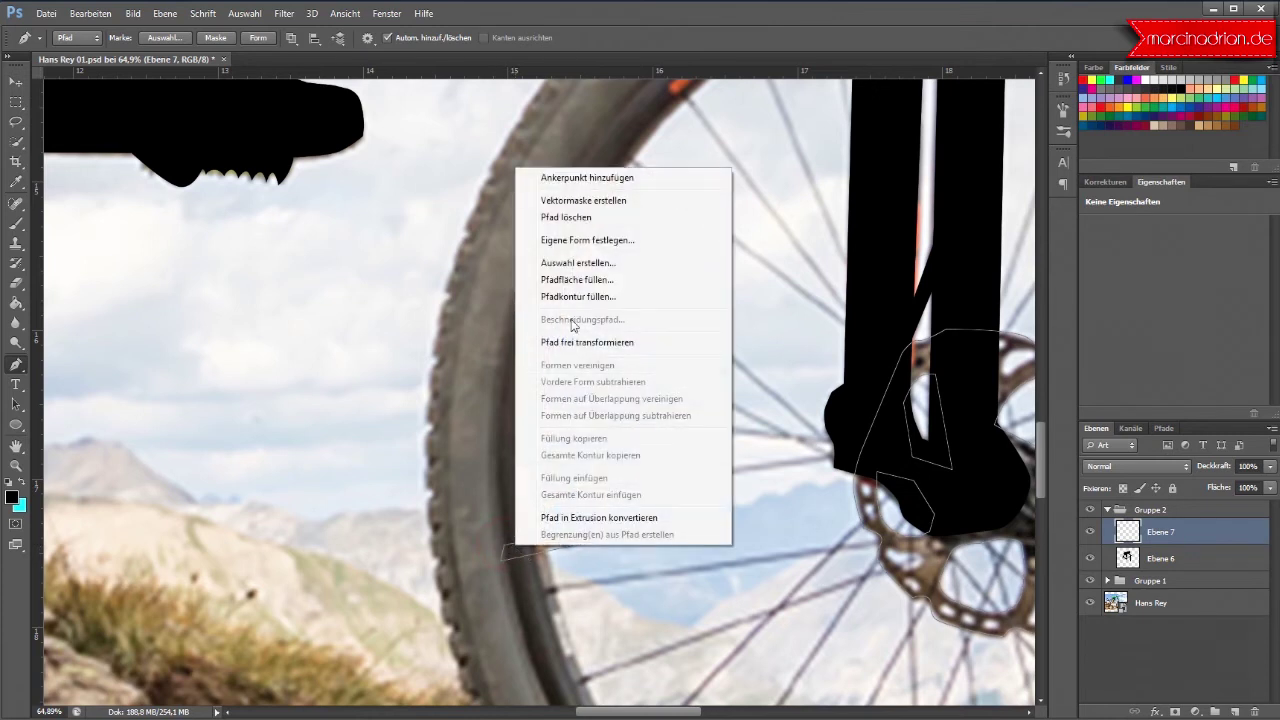
{"action": "left_click", "coordinate": [578, 280]}
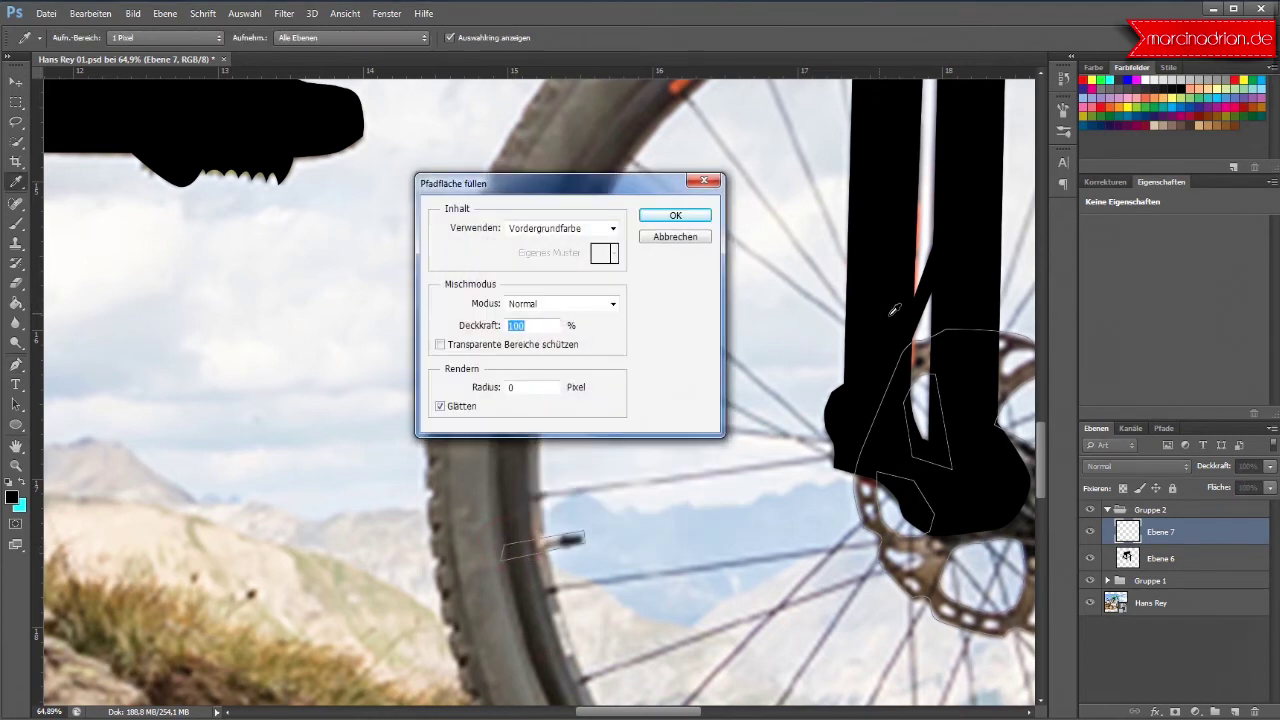
{"action": "left_click", "coordinate": [660, 215]}
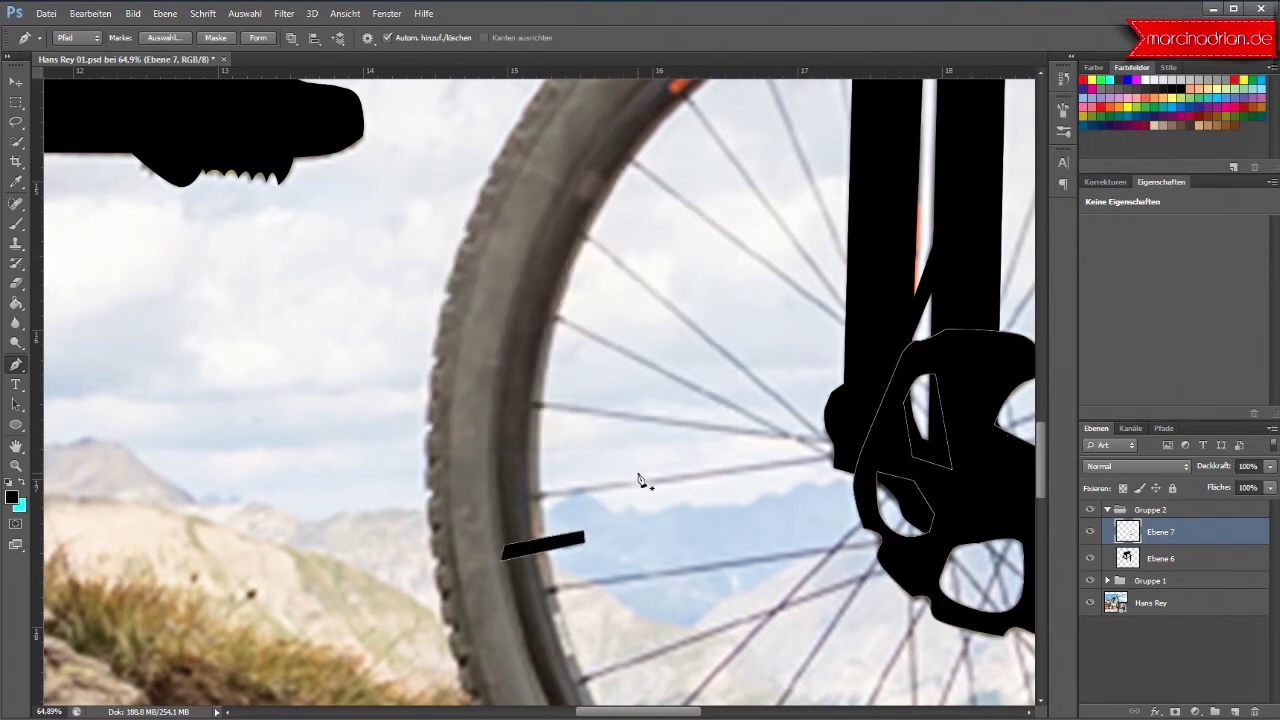
{"action": "right_click", "coordinate": [583, 538]}
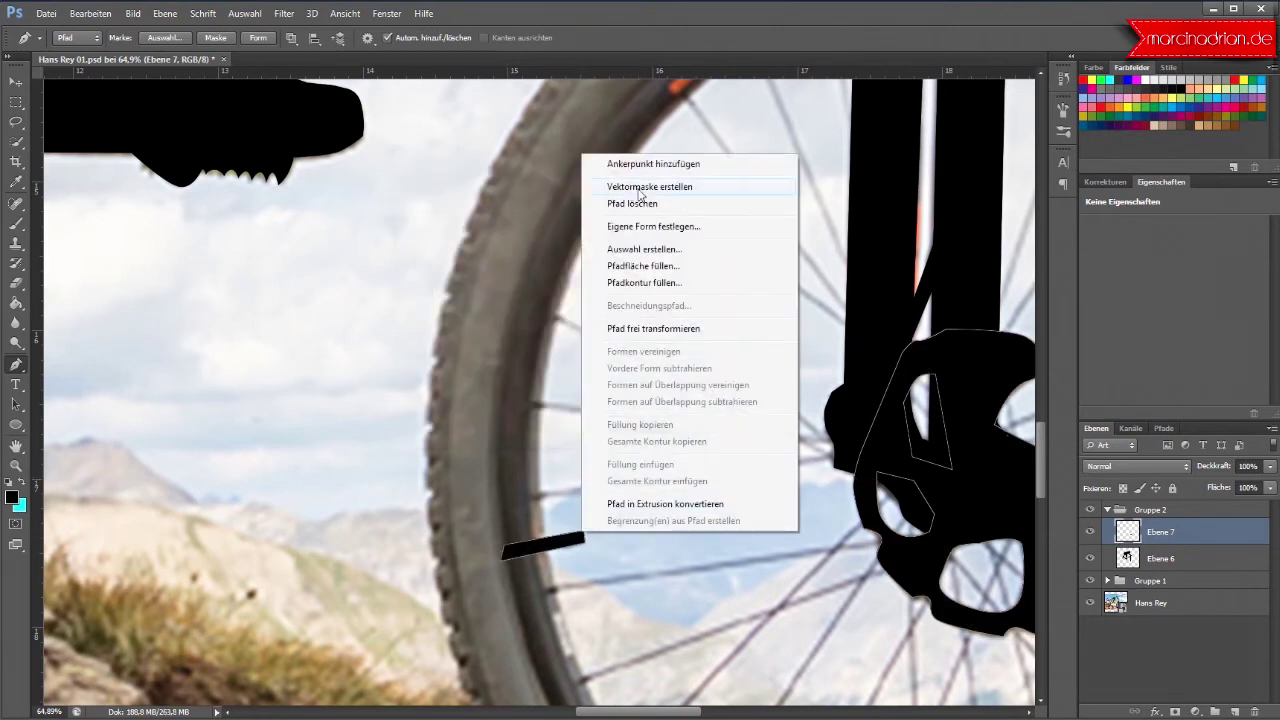
{"action": "left_click", "coordinate": [640, 203]}
Step: Zoom out to the whole bike and add empty layer Ebene 8 above Ebene 7
{"action": "scroll", "coordinate": [633, 505], "scroll_direction": "down", "scroll_amount": 2}
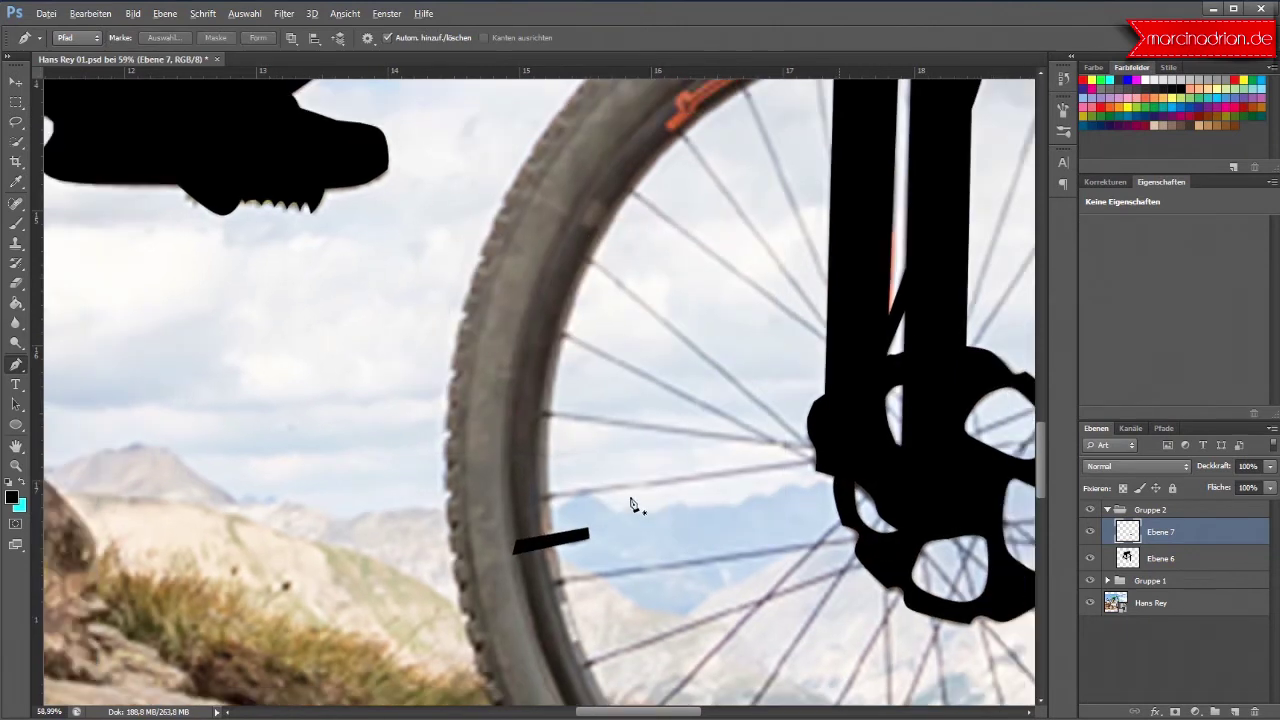
{"action": "scroll", "coordinate": [633, 505], "scroll_direction": "down", "scroll_amount": 2}
{"action": "scroll", "coordinate": [633, 505], "scroll_direction": "down", "scroll_amount": 2}
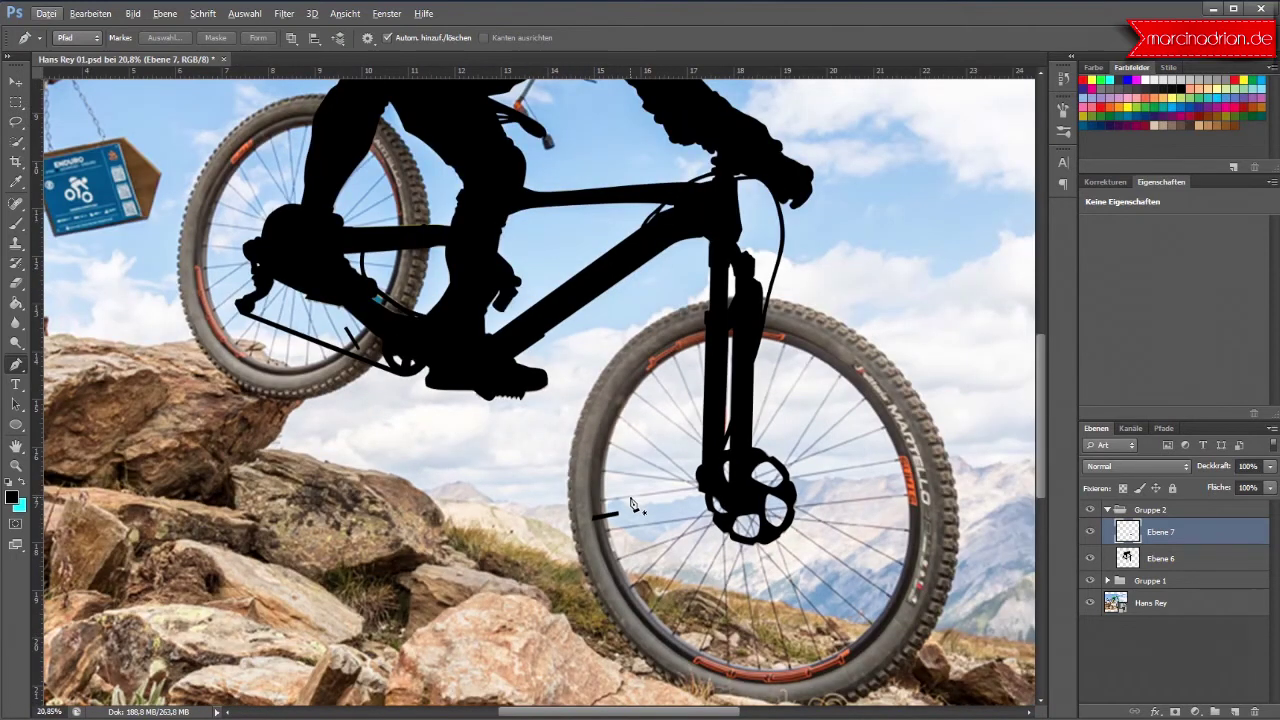
{"action": "scroll", "coordinate": [437, 460], "scroll_direction": "up", "scroll_amount": 2}
{"action": "scroll", "coordinate": [437, 460], "scroll_direction": "up", "scroll_amount": 1}
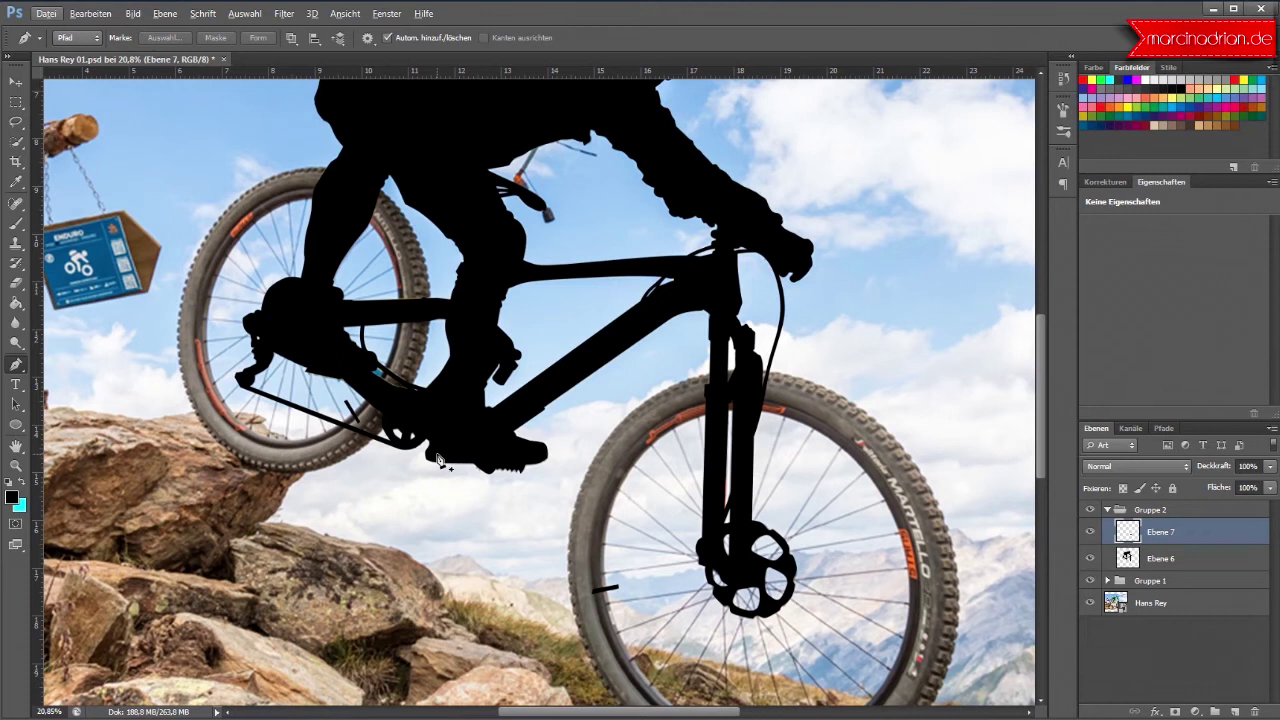
{"action": "scroll", "coordinate": [275, 435], "scroll_direction": "down", "scroll_amount": 1}
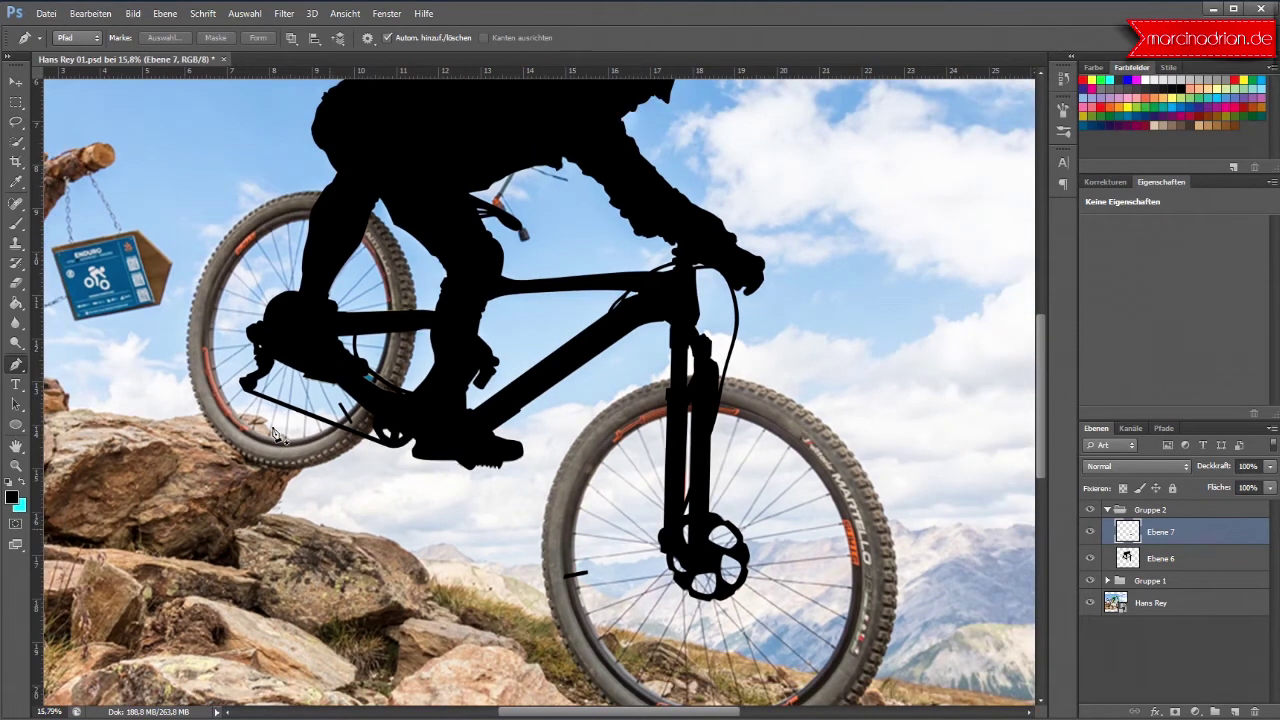
{"action": "scroll", "coordinate": [275, 435], "scroll_direction": "down", "scroll_amount": 1}
{"action": "scroll", "coordinate": [275, 435], "scroll_direction": "up", "scroll_amount": 2}
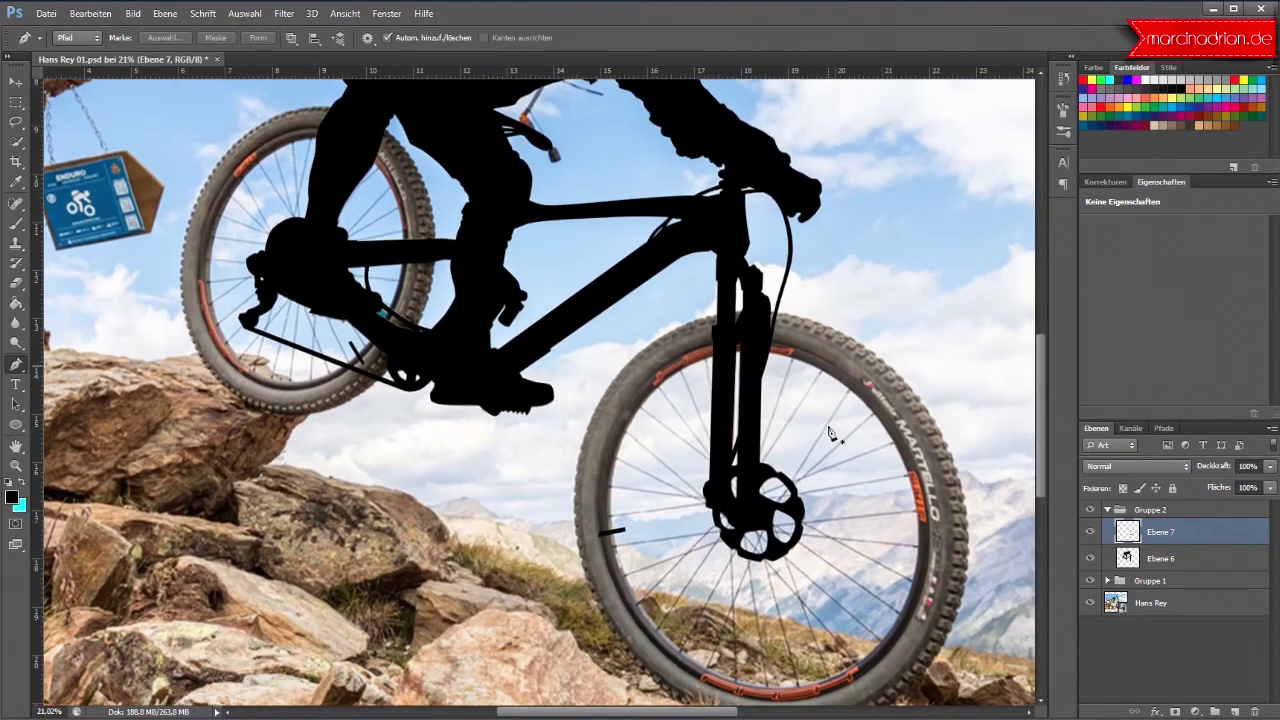
{"action": "scroll", "coordinate": [829, 432], "scroll_direction": "down", "scroll_amount": 3}
{"action": "scroll", "coordinate": [829, 432], "scroll_direction": "down", "scroll_amount": 2}
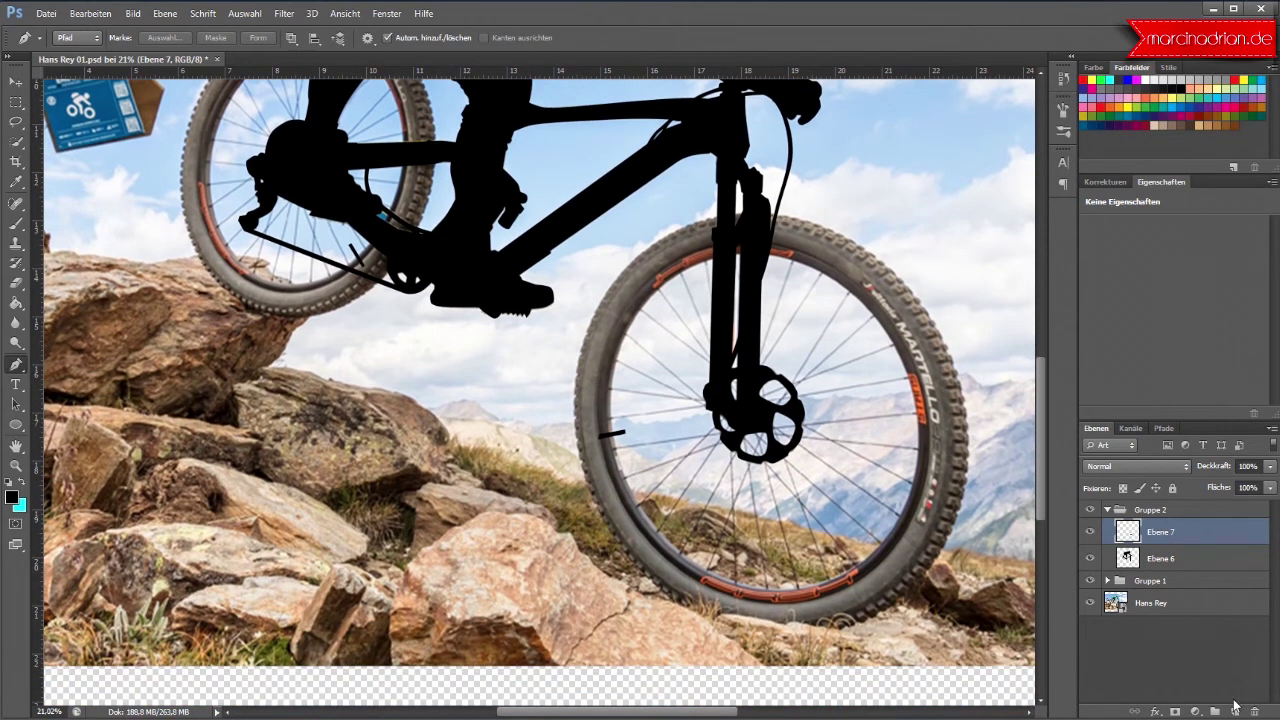
{"action": "left_click", "coordinate": [1235, 709]}
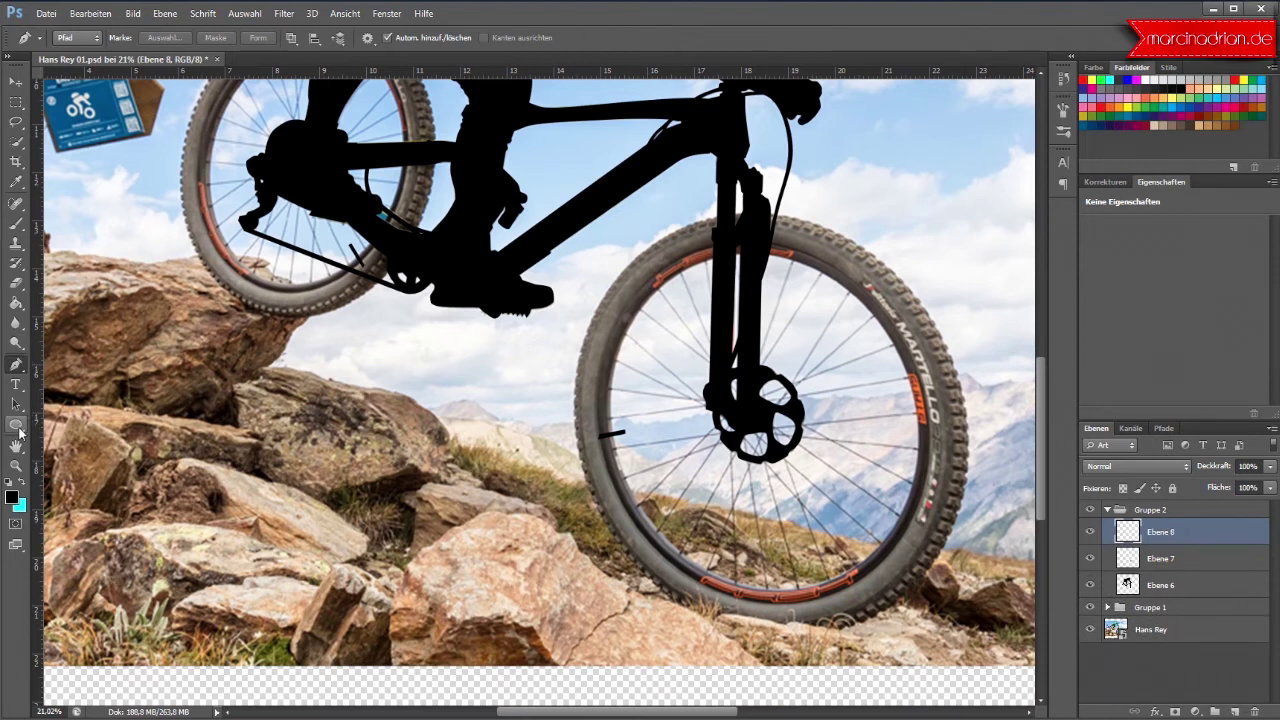
Step: Draw an ellipse around the front wheel with the Ellipse tool
{"action": "left_click", "coordinate": [18, 427]}
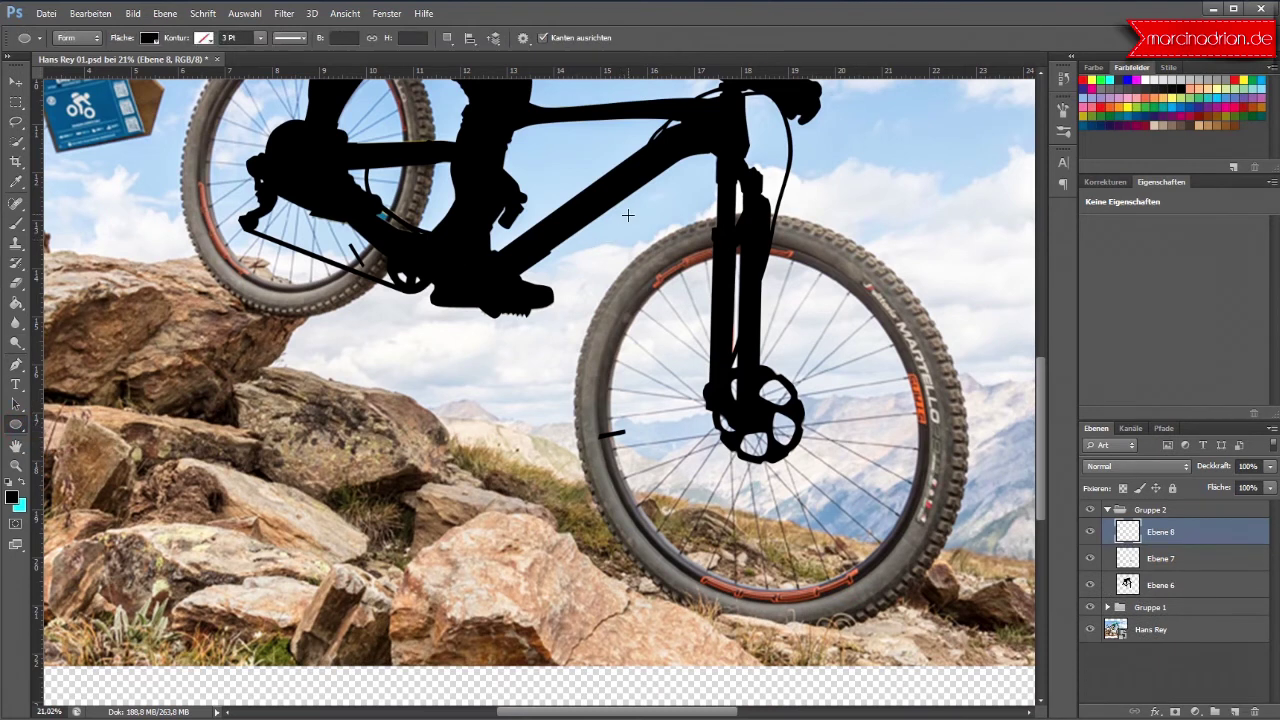
{"action": "mouse_move", "coordinate": [593, 167]}
{"action": "left_mouse_down"}
{"action": "mouse_move", "coordinate": [950, 617]}
{"action": "mouse_move", "coordinate": [985, 641]}
{"action": "left_mouse_up"}
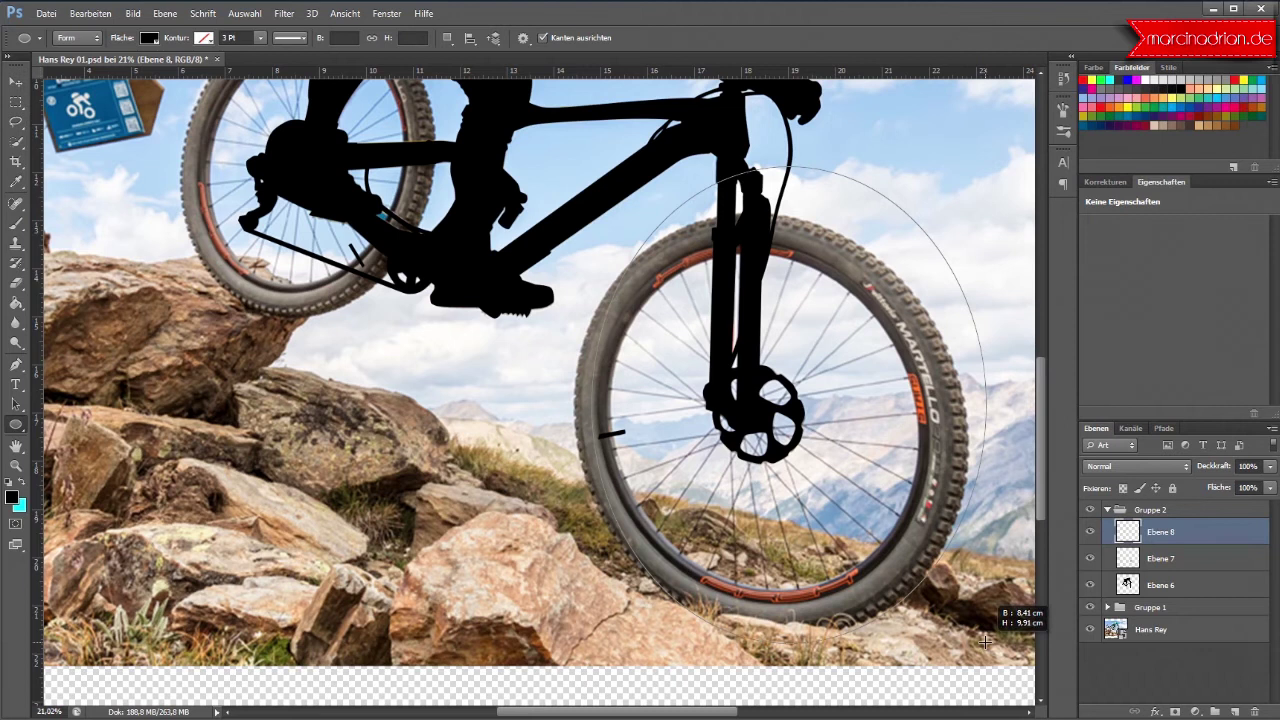
{"action": "left_click_drag", "start_coordinate": [985, 641], "coordinate": [985, 641]}
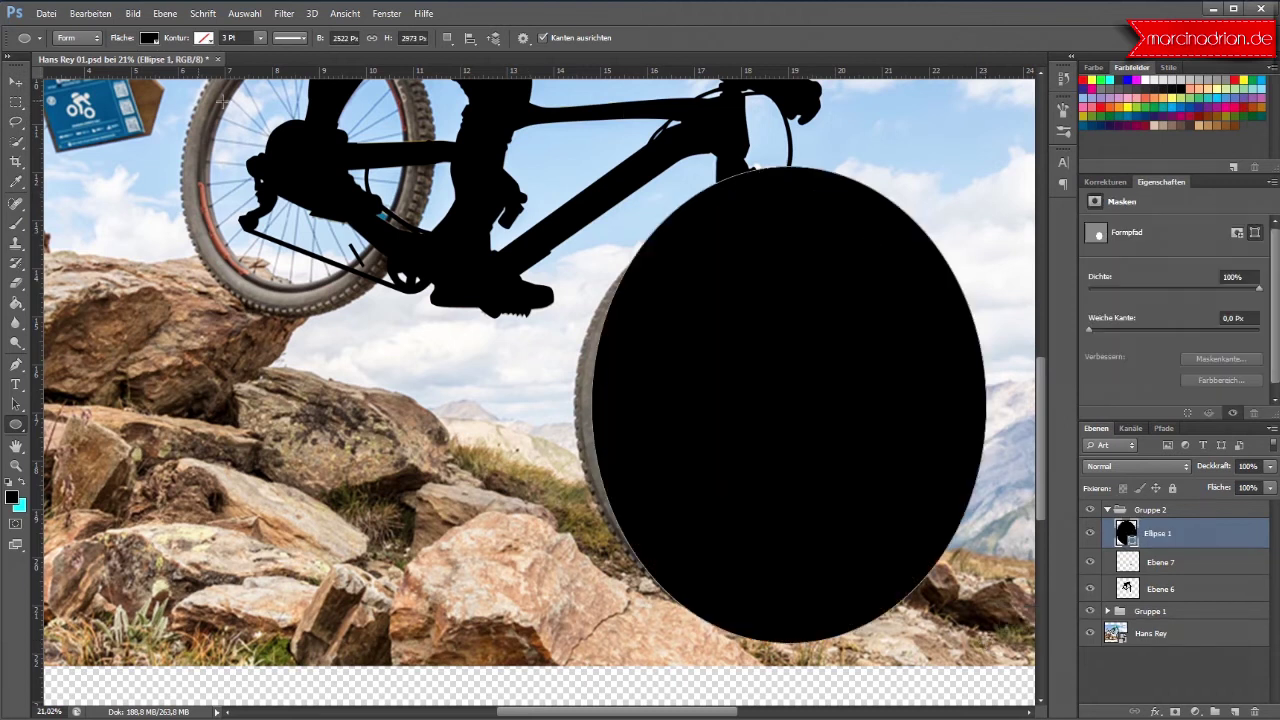
Step: Give the ellipse no fill (Fläche) and a black outline (Kontur)
{"action": "left_click", "coordinate": [149, 38]}
{"action": "left_click", "coordinate": [74, 67]}
{"action": "left_click", "coordinate": [204, 38]}
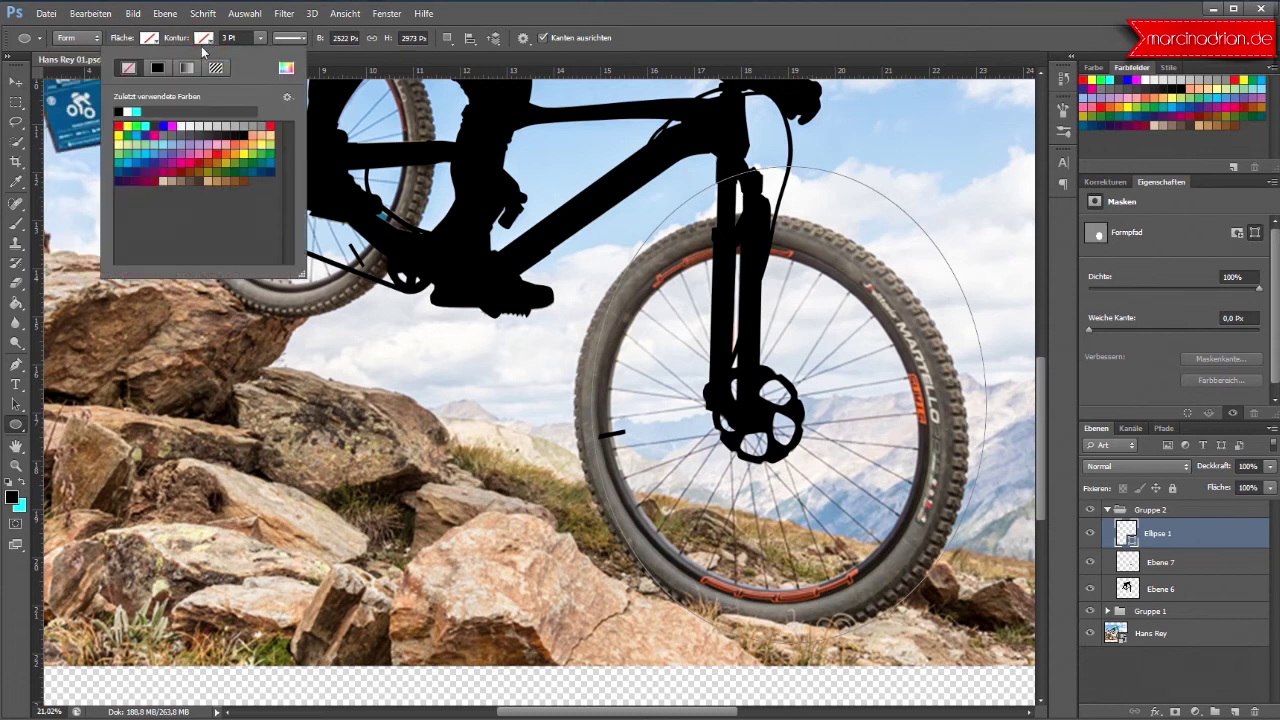
{"action": "left_click", "coordinate": [158, 67]}
{"action": "left_click", "coordinate": [537, 22]}
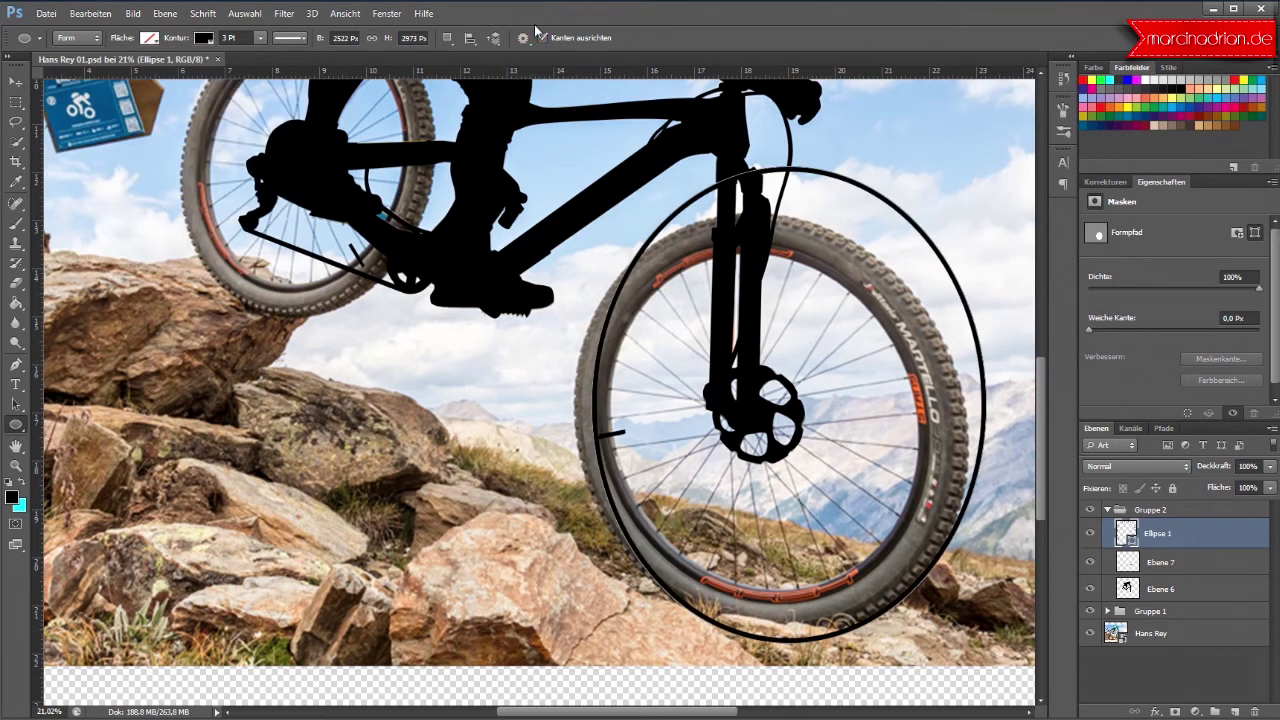
Step: With the Move tool active, bring up Bearbeiten > Pfad transformieren
{"action": "left_click", "coordinate": [16, 81]}
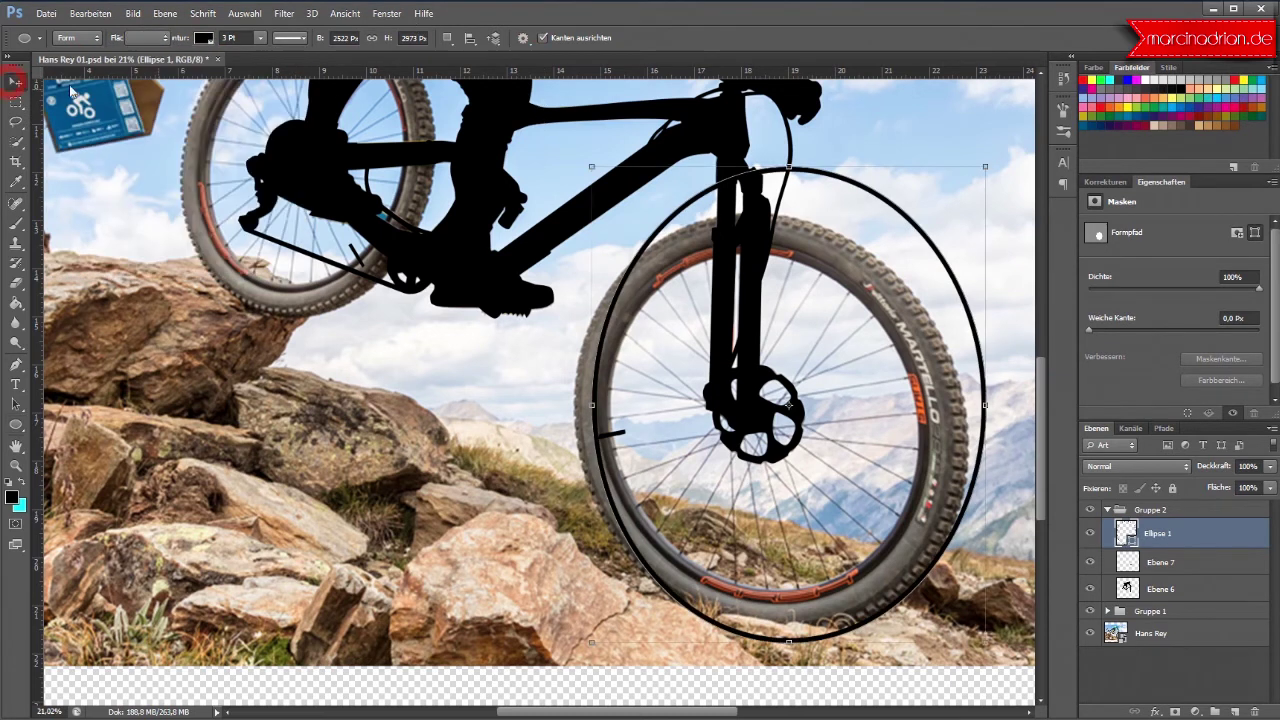
{"action": "left_click", "coordinate": [133, 14]}
{"action": "left_click", "coordinate": [100, 14]}
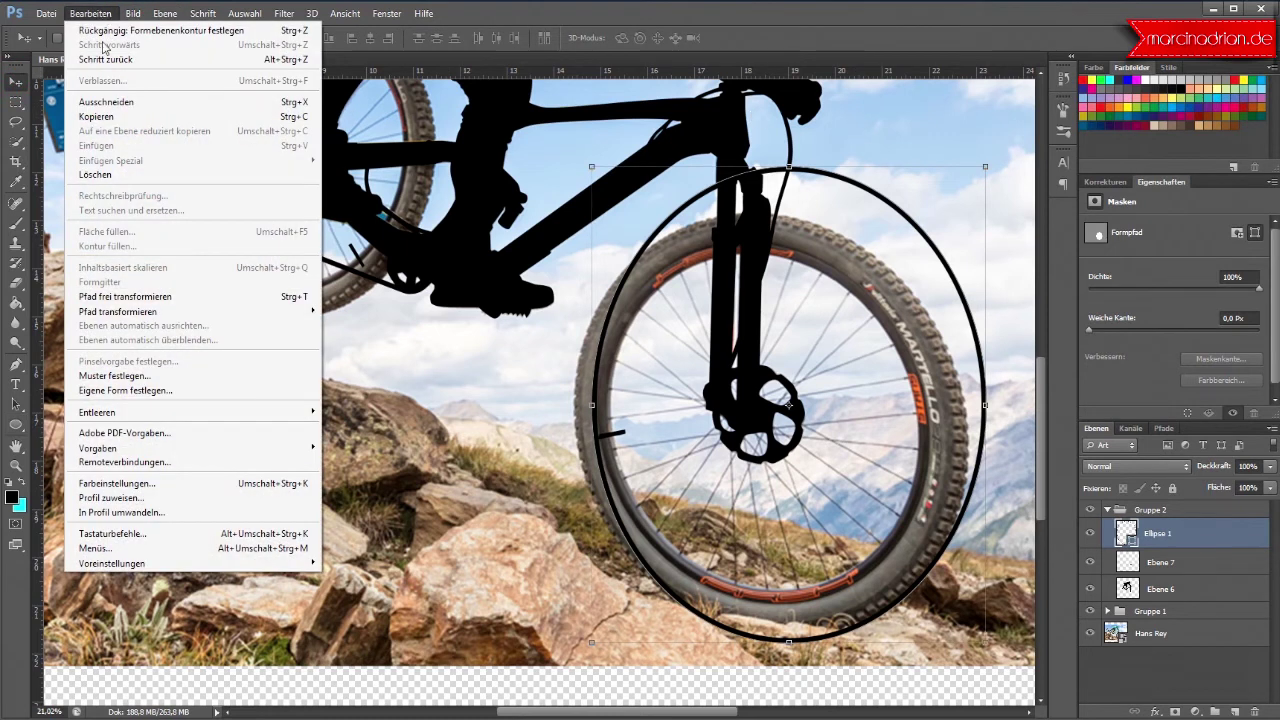
{"action": "mouse_move", "coordinate": [190, 311]}
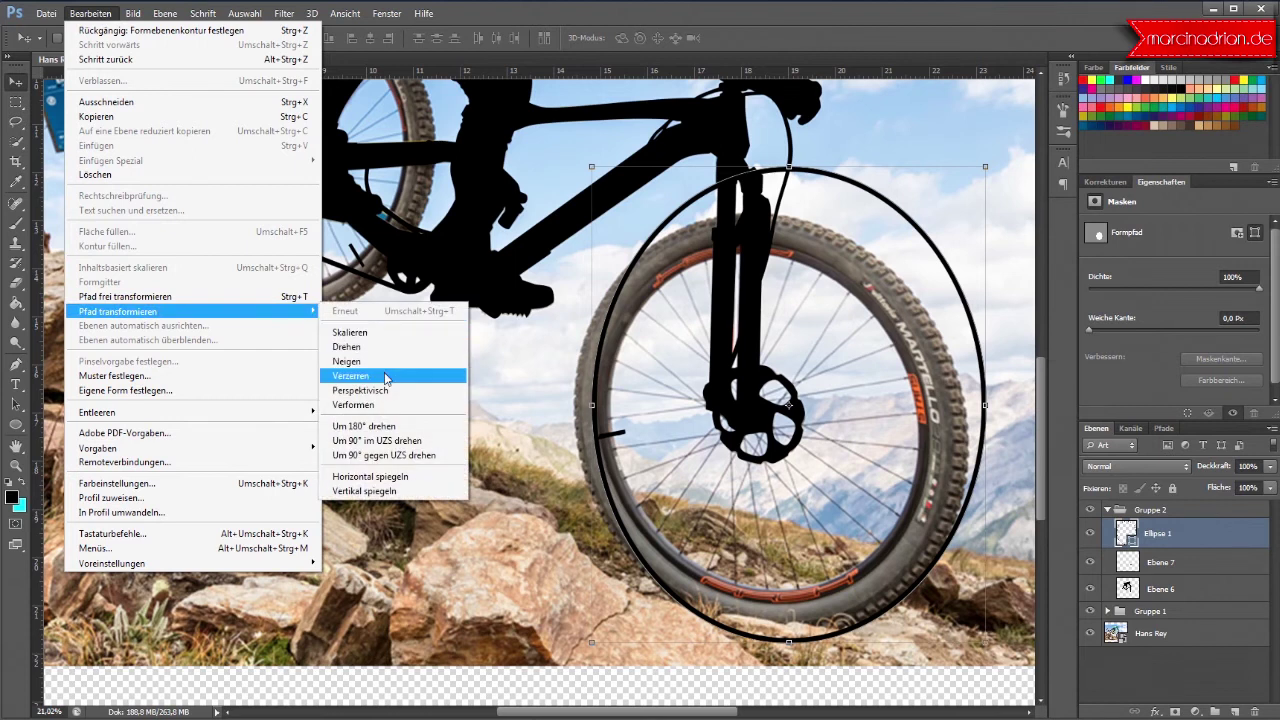
Step: Distort the ellipse with Verzerren so its top corners and top edge hug the rim, then commit
{"action": "left_click", "coordinate": [386, 376]}
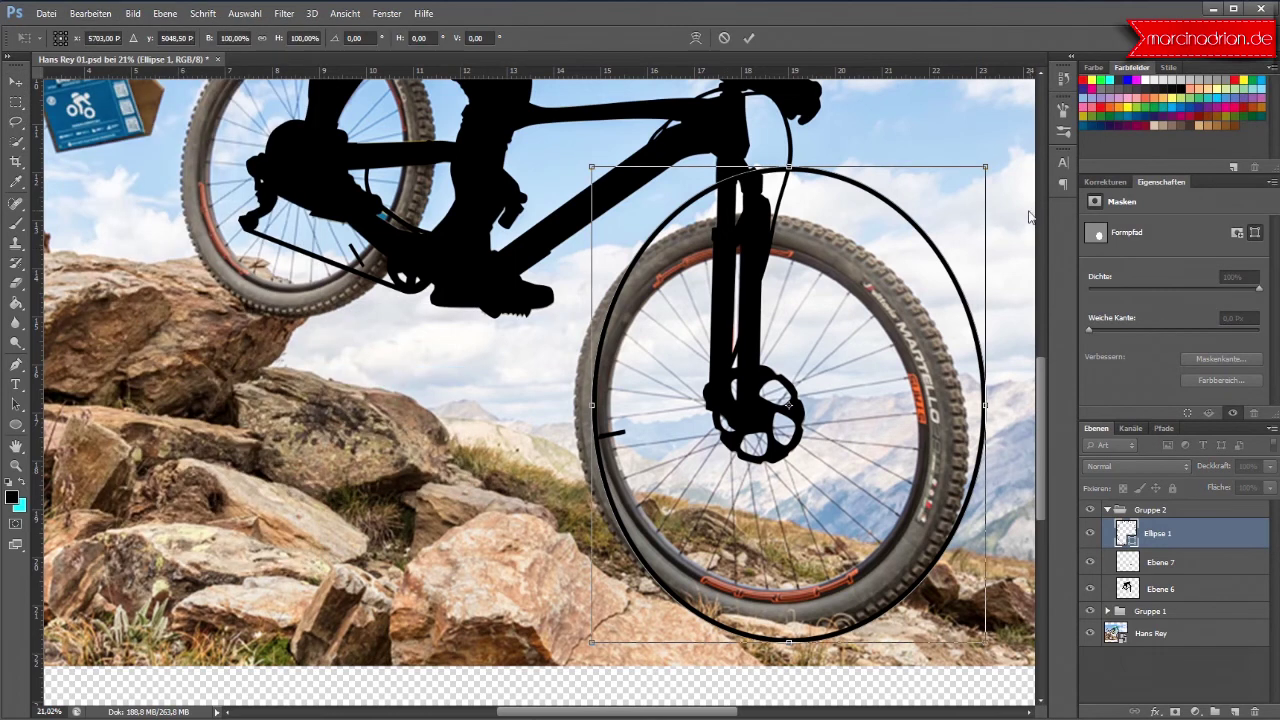
{"action": "left_click_drag", "start_coordinate": [988, 170], "coordinate": [956, 203]}
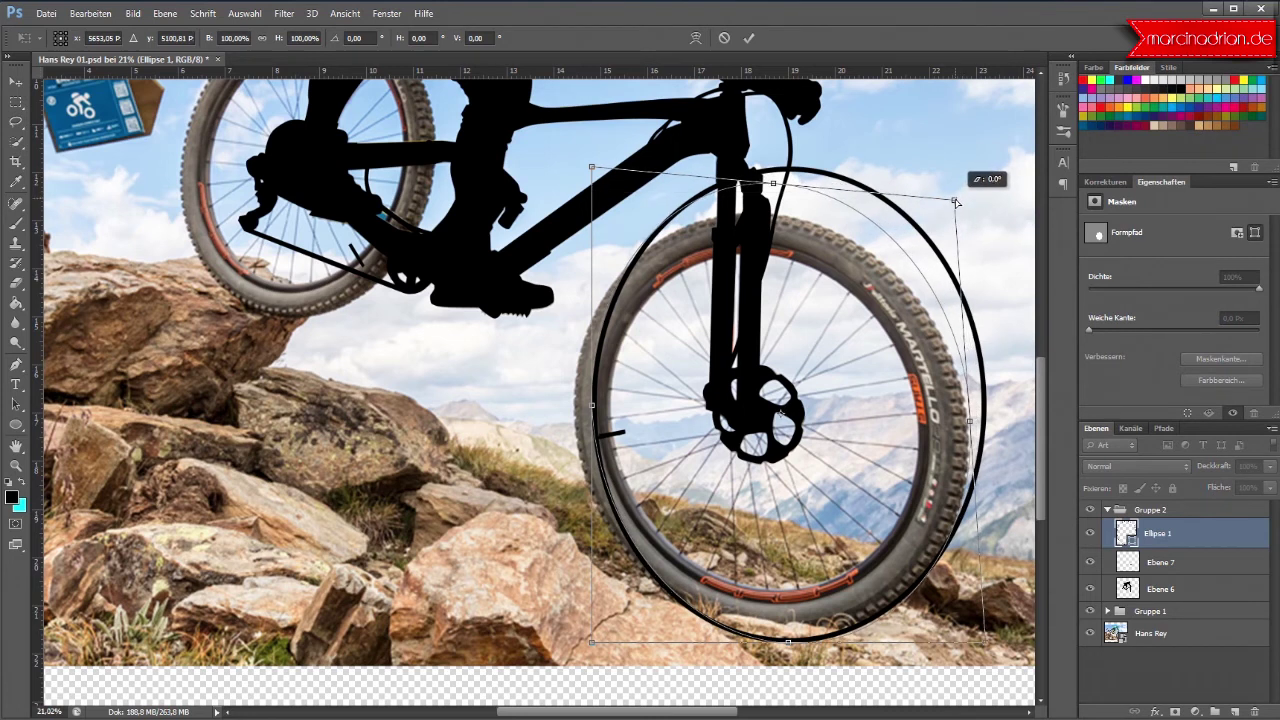
{"action": "left_click_drag", "start_coordinate": [956, 203], "coordinate": [954, 200]}
{"action": "mouse_move", "coordinate": [591, 168]}
{"action": "left_mouse_down"}
{"action": "mouse_move", "coordinate": [558, 214]}
{"action": "mouse_move", "coordinate": [556, 195]}
{"action": "left_mouse_up"}
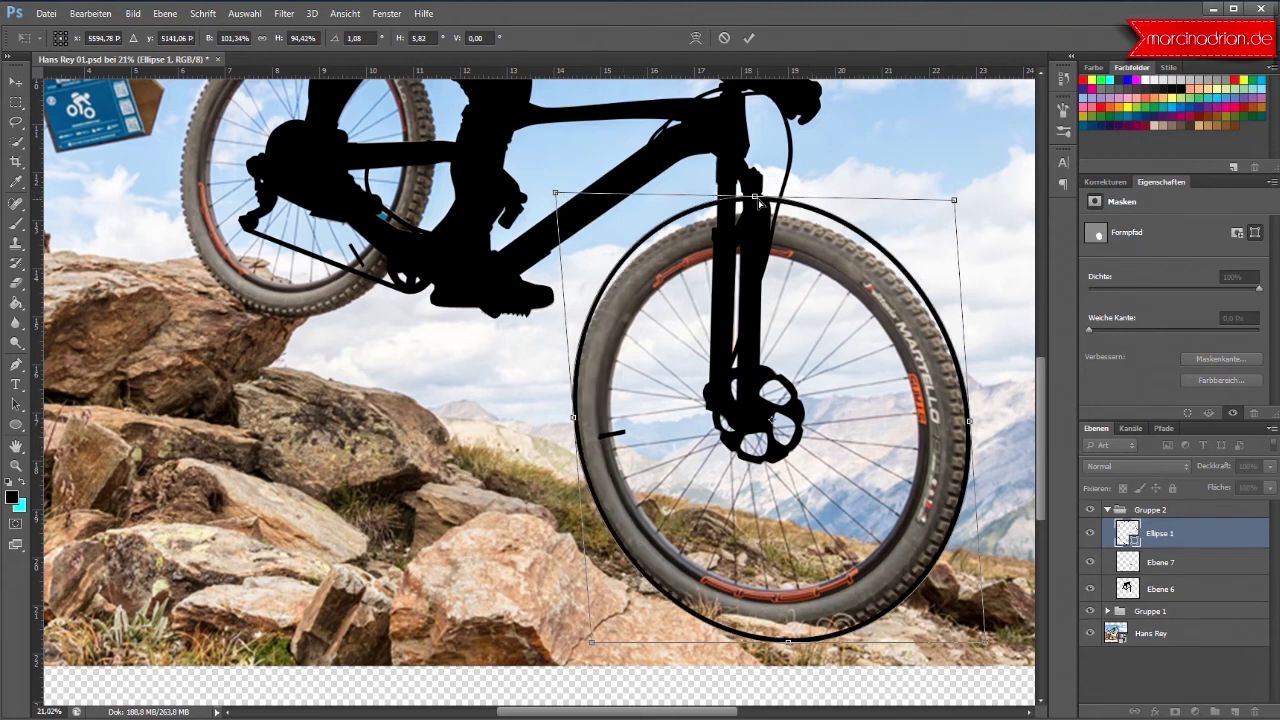
{"action": "left_click_drag", "start_coordinate": [759, 203], "coordinate": [758, 214]}
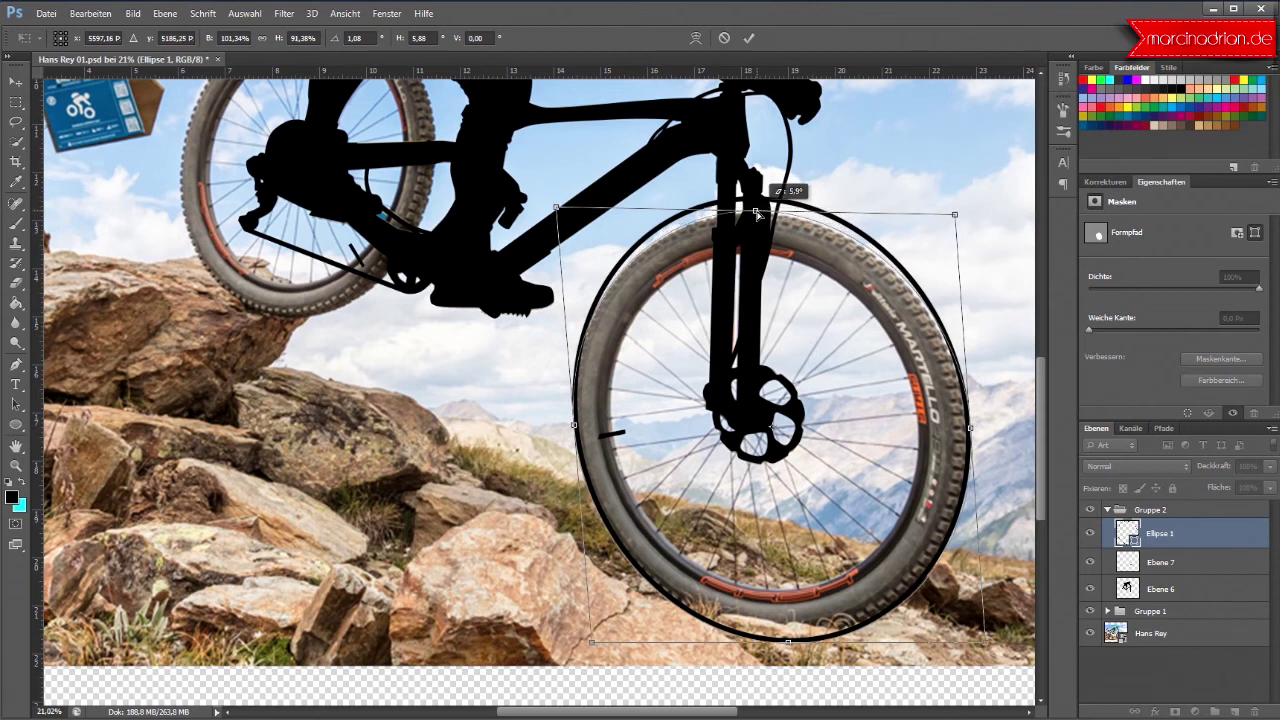
{"action": "left_click_drag", "start_coordinate": [758, 214], "coordinate": [758, 215]}
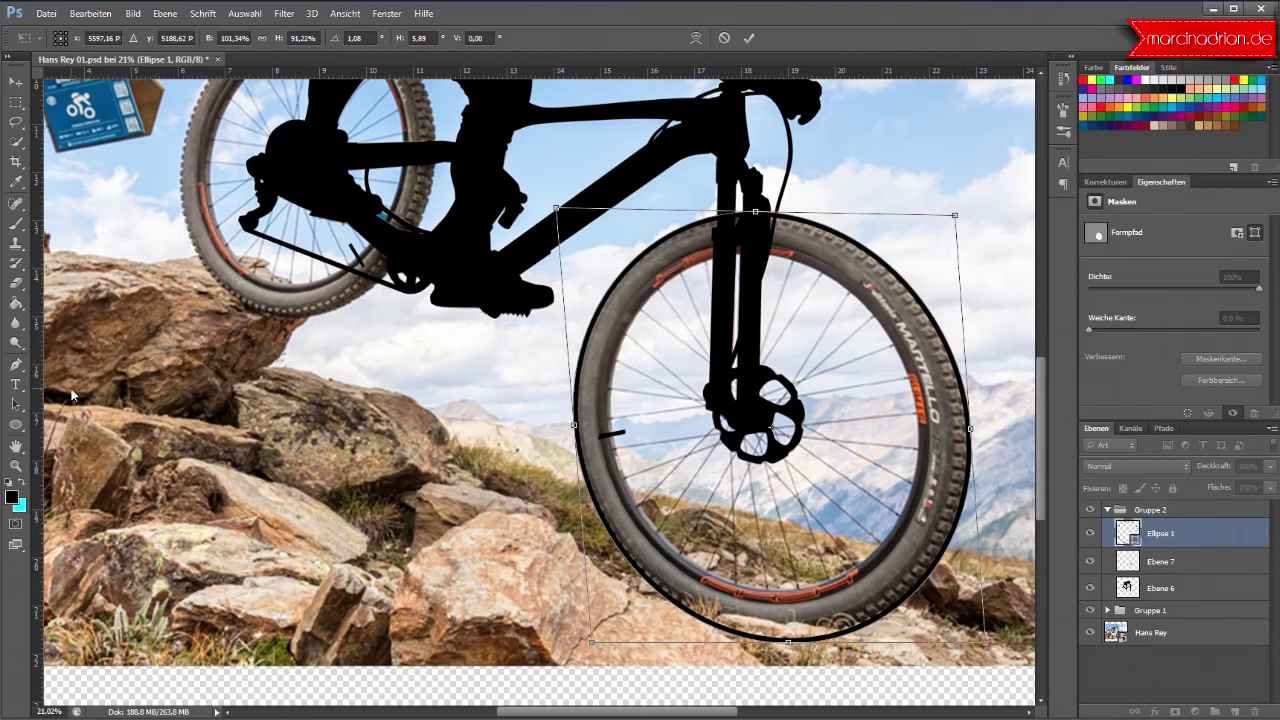
{"action": "left_click", "coordinate": [747, 39]}
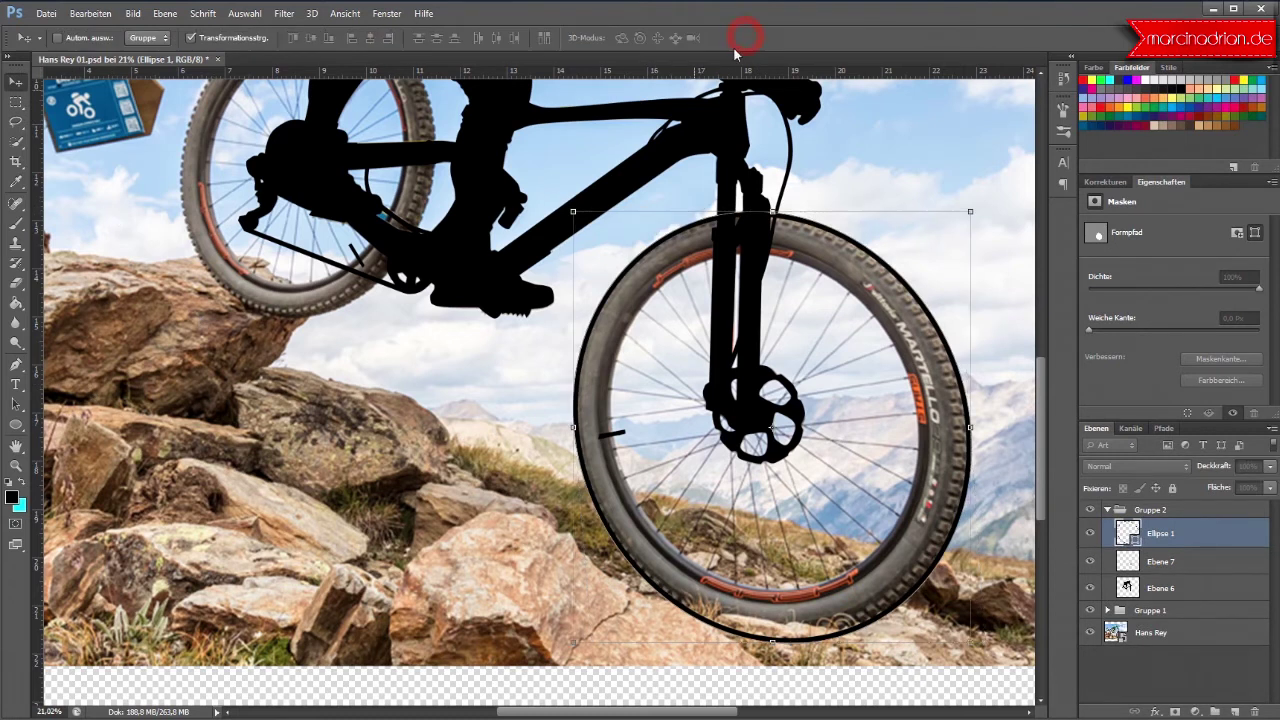
Step: Thicken Ellipse 1's outline to about 23 Pt and duplicate it as Ellipse 1 Kopie
{"action": "left_click", "coordinate": [17, 370]}
{"action": "left_click", "coordinate": [20, 426]}
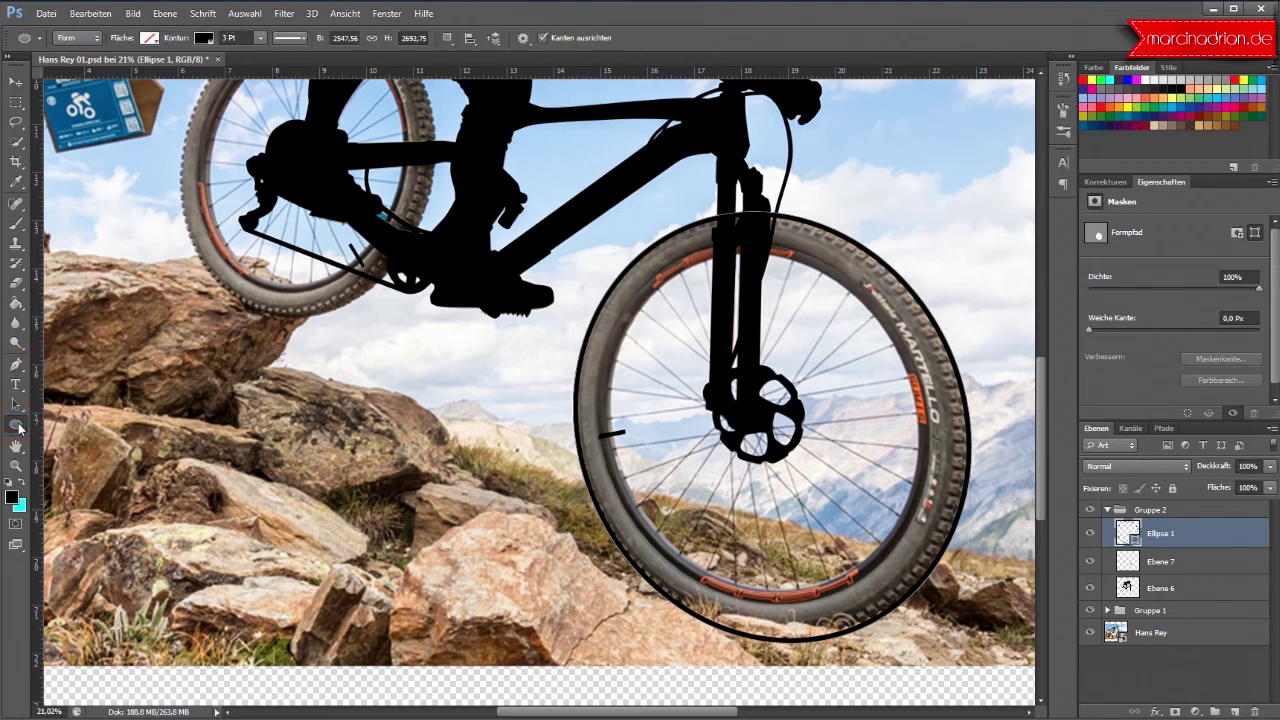
{"action": "left_click", "coordinate": [261, 39]}
{"action": "left_click_drag", "start_coordinate": [272, 57], "coordinate": [286, 59]}
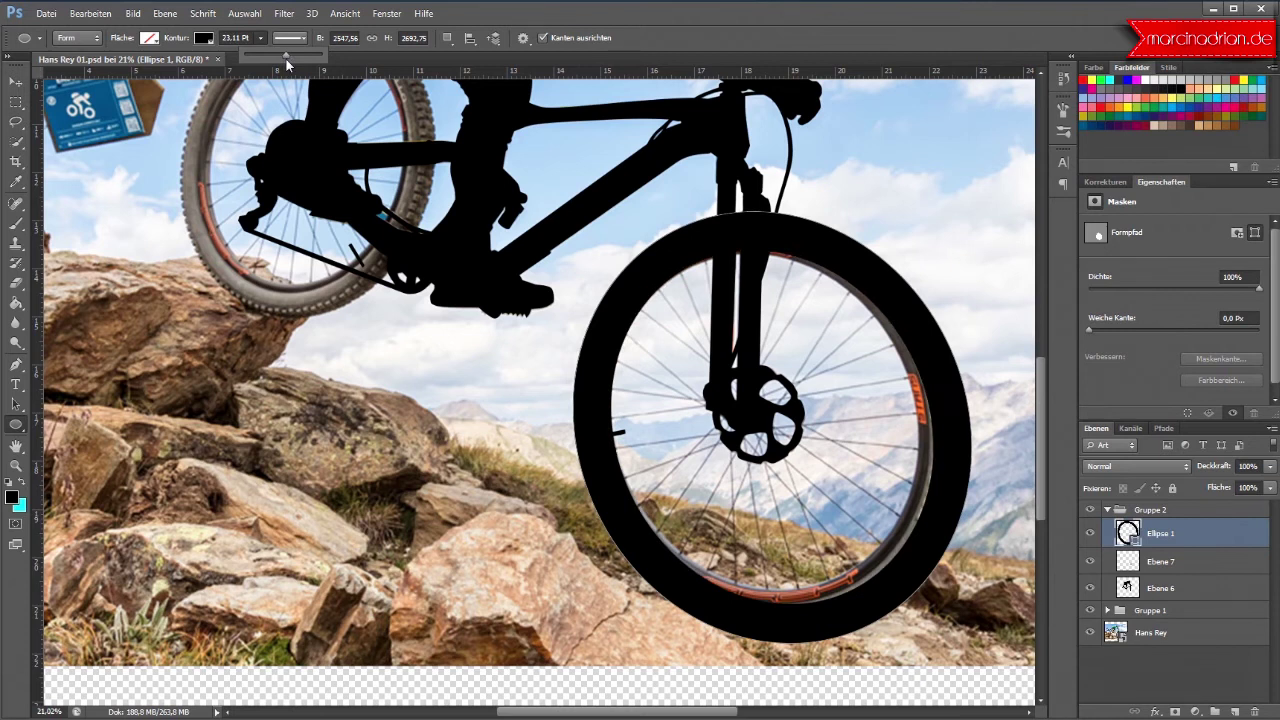
{"action": "left_click_drag", "start_coordinate": [1240, 533], "coordinate": [1235, 709]}
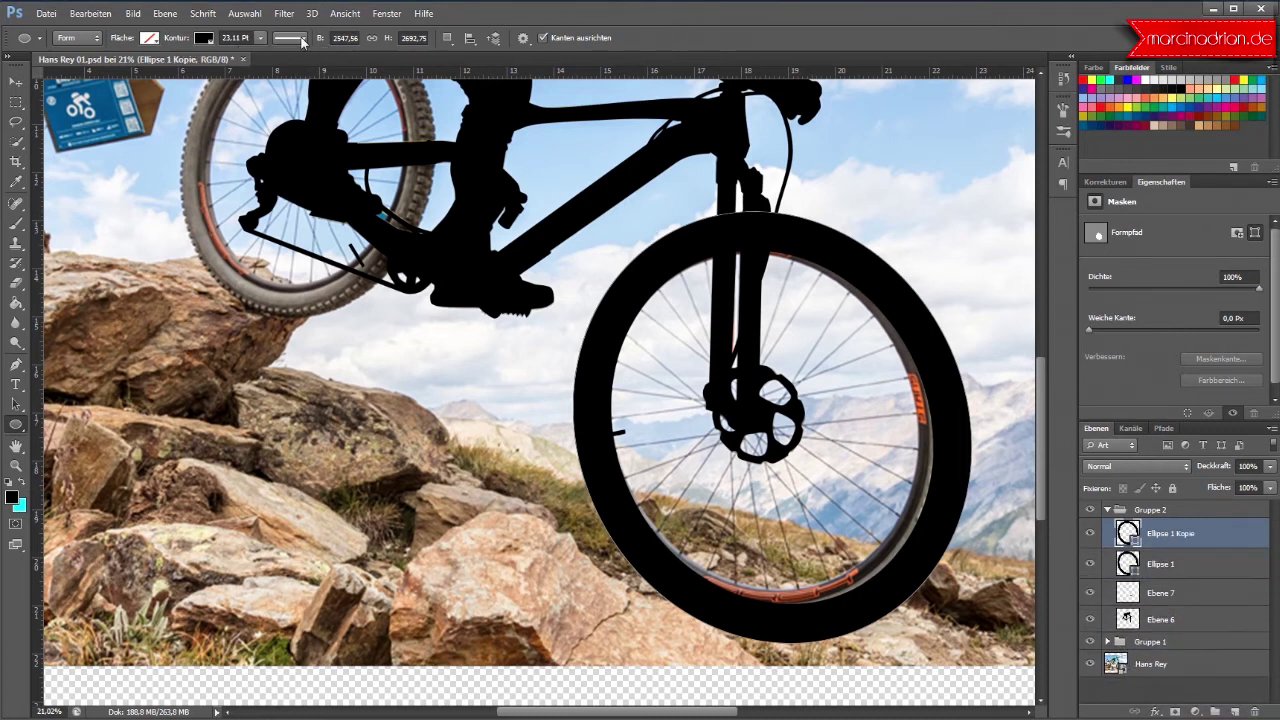
Step: Offset Ellipse 1 Kopie slightly and widen its outline
{"action": "left_click", "coordinate": [15, 80]}
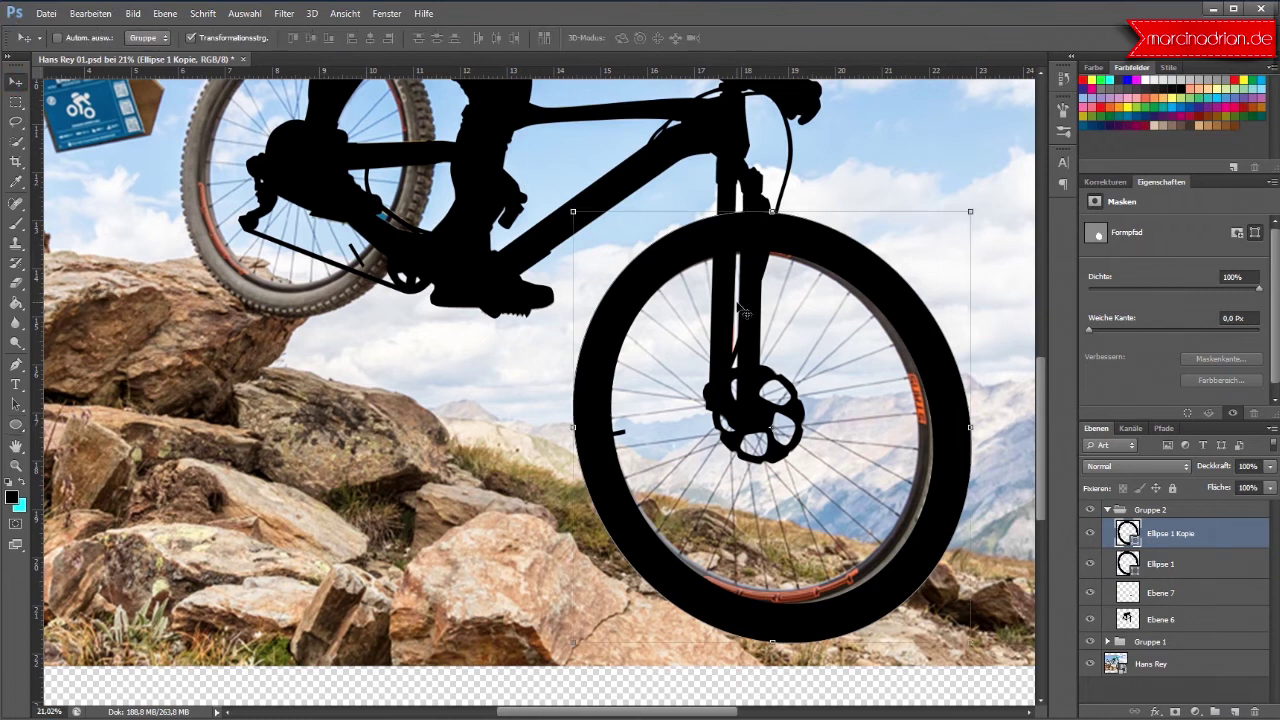
{"action": "left_click_drag", "start_coordinate": [814, 417], "coordinate": [806, 413]}
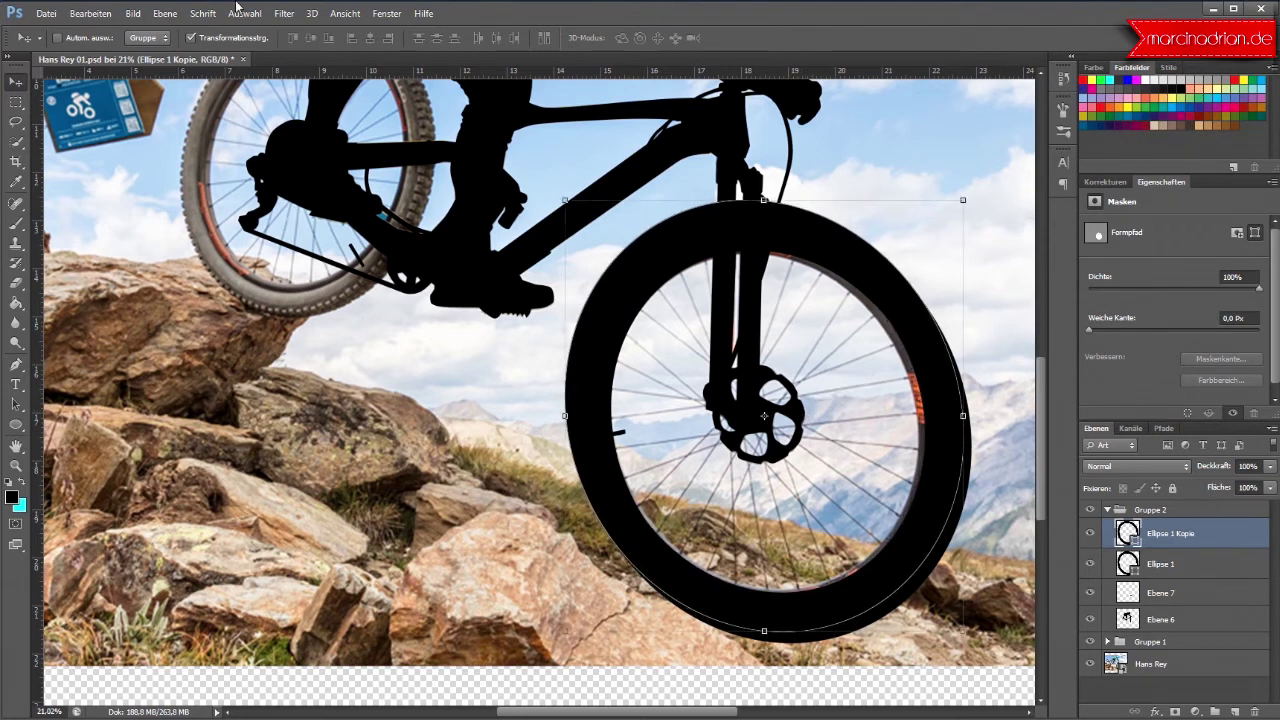
{"action": "left_click", "coordinate": [16, 424]}
{"action": "left_click", "coordinate": [260, 38]}
{"action": "left_click_drag", "start_coordinate": [262, 53], "coordinate": [266, 60]}
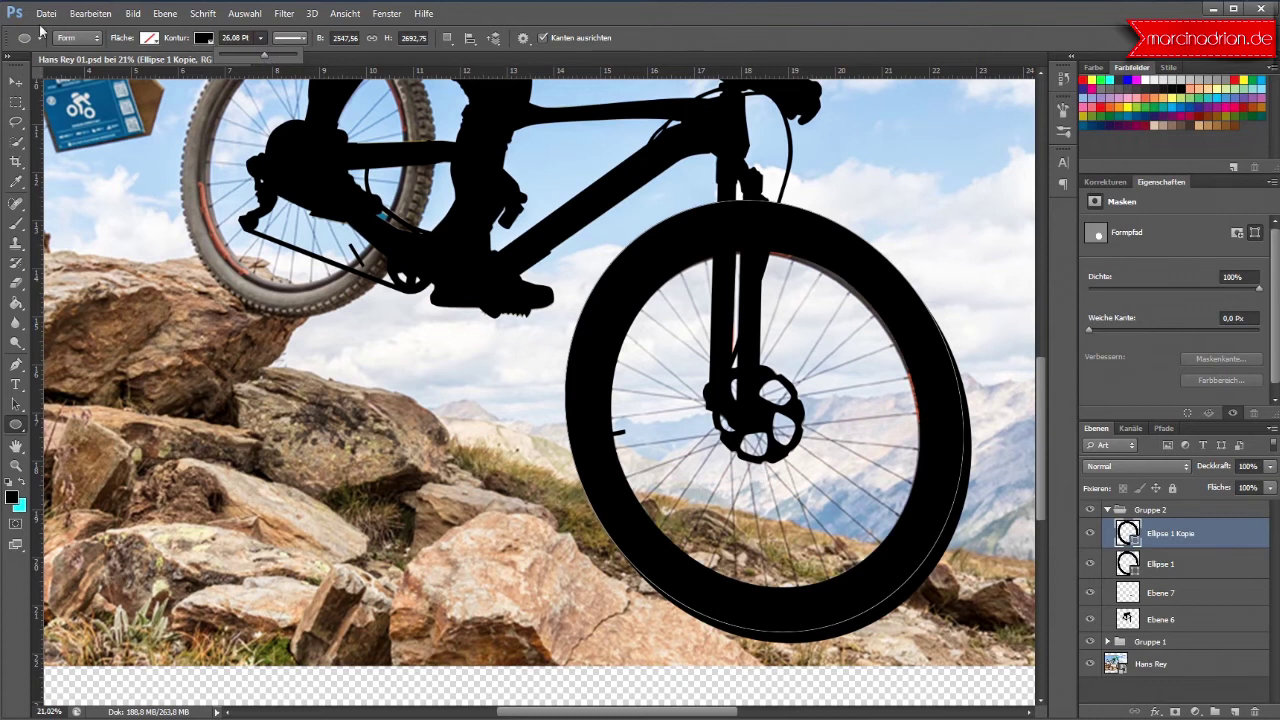
{"action": "left_click", "coordinate": [16, 80]}
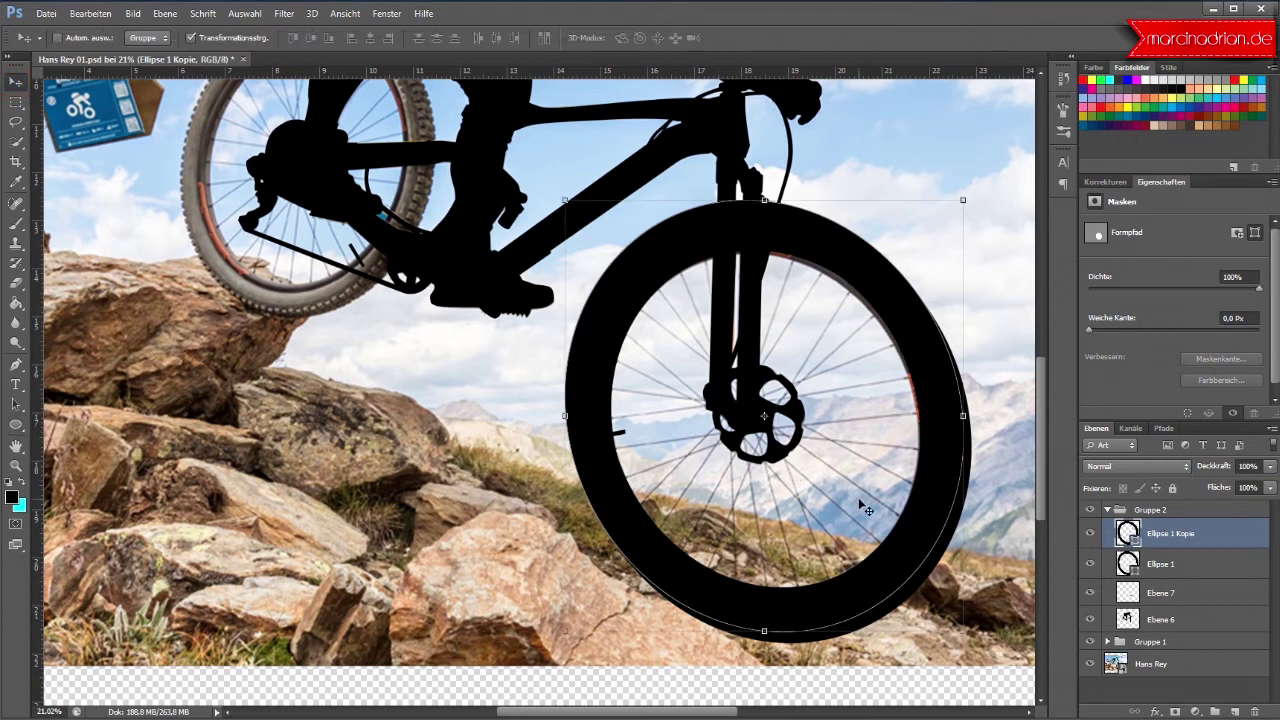
{"action": "left_click_drag", "start_coordinate": [879, 538], "coordinate": [900, 547]}
Step: Set both ellipse layers to about 55% opacity and hide the Hans Rey photo
{"action": "left_click_drag", "start_coordinate": [1270, 466], "coordinate": [1245, 488]}
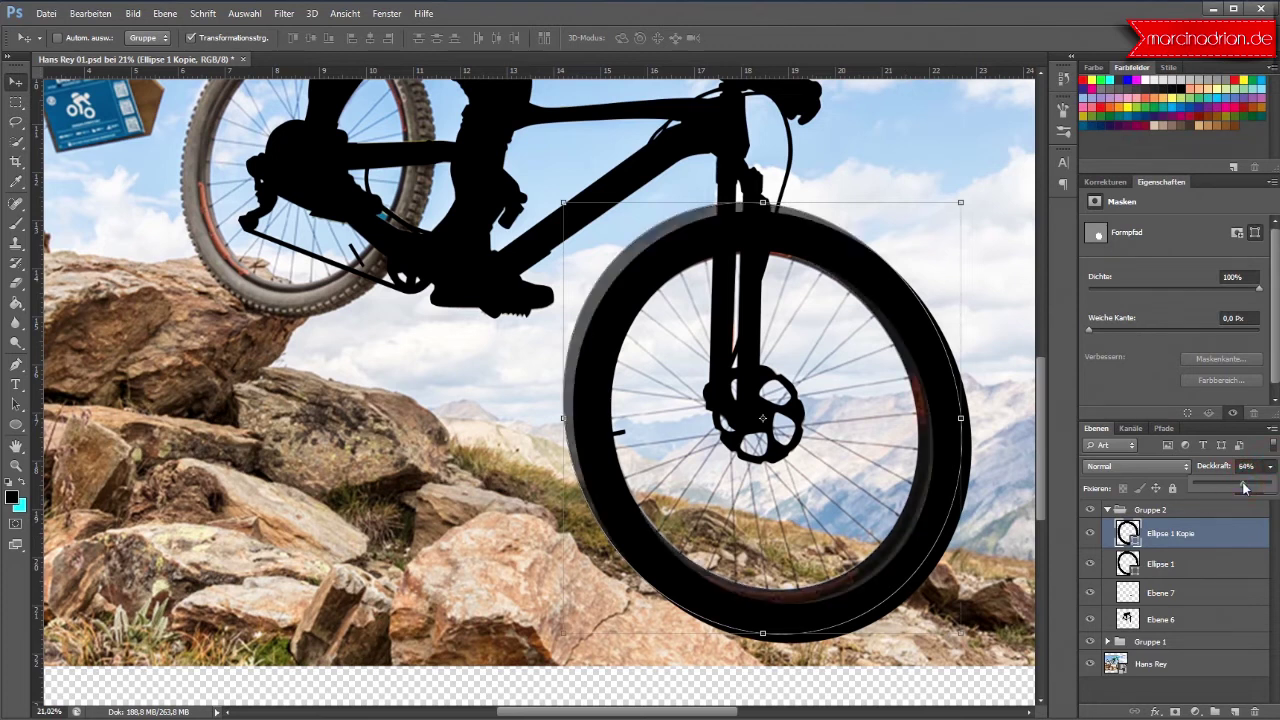
{"action": "left_click_drag", "start_coordinate": [1245, 488], "coordinate": [1274, 485]}
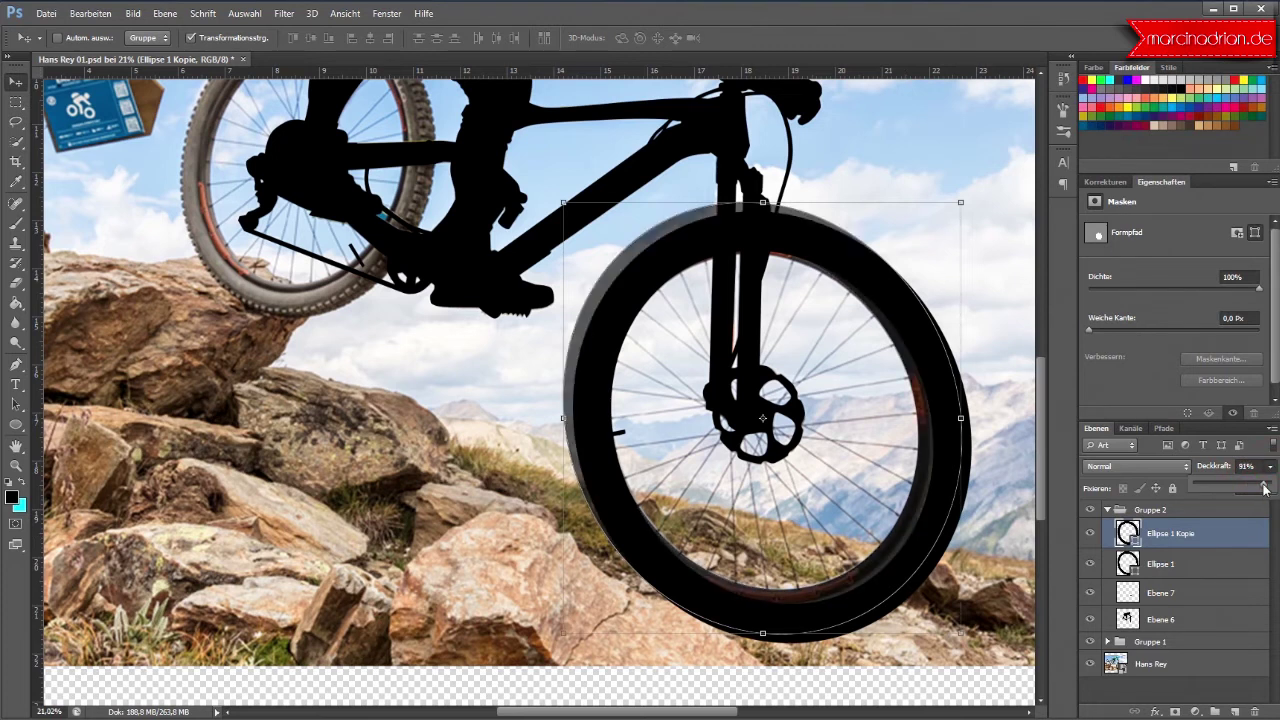
{"action": "left_click", "coordinate": [1236, 570]}
{"action": "left_click_drag", "start_coordinate": [1270, 466], "coordinate": [1238, 488]}
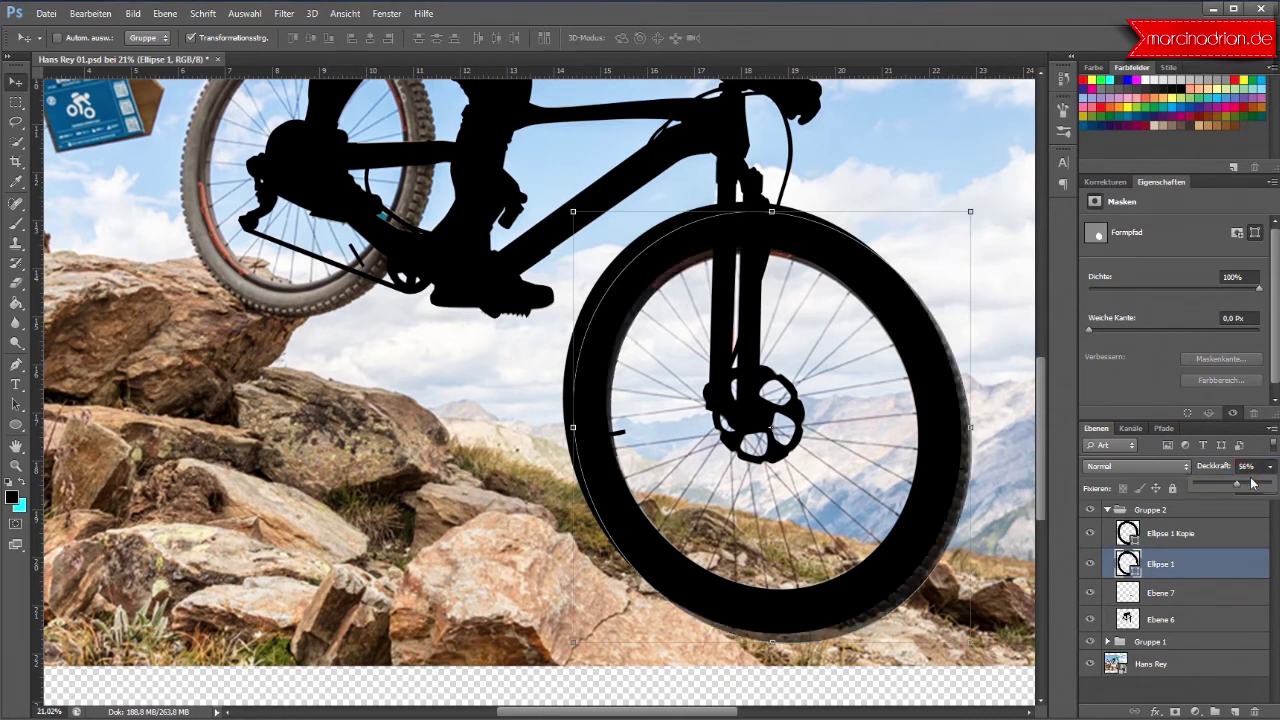
{"action": "left_click", "coordinate": [1229, 532]}
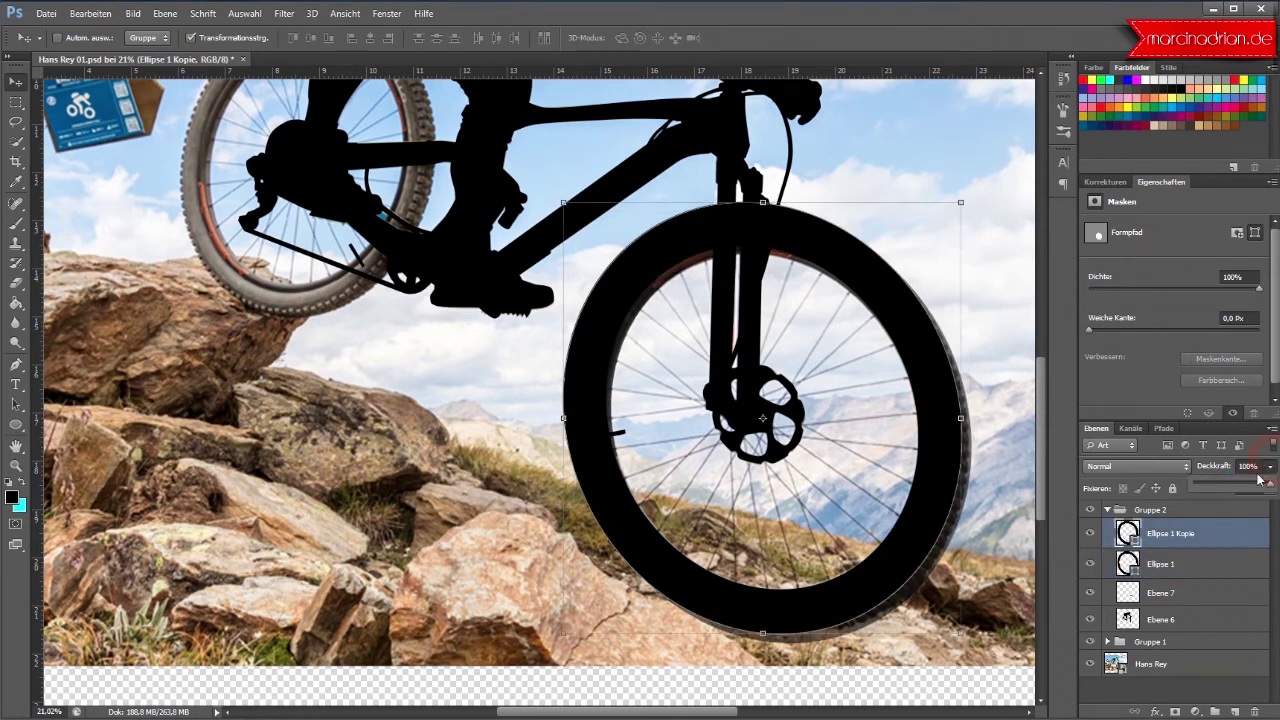
{"action": "left_click_drag", "start_coordinate": [1272, 467], "coordinate": [1238, 488]}
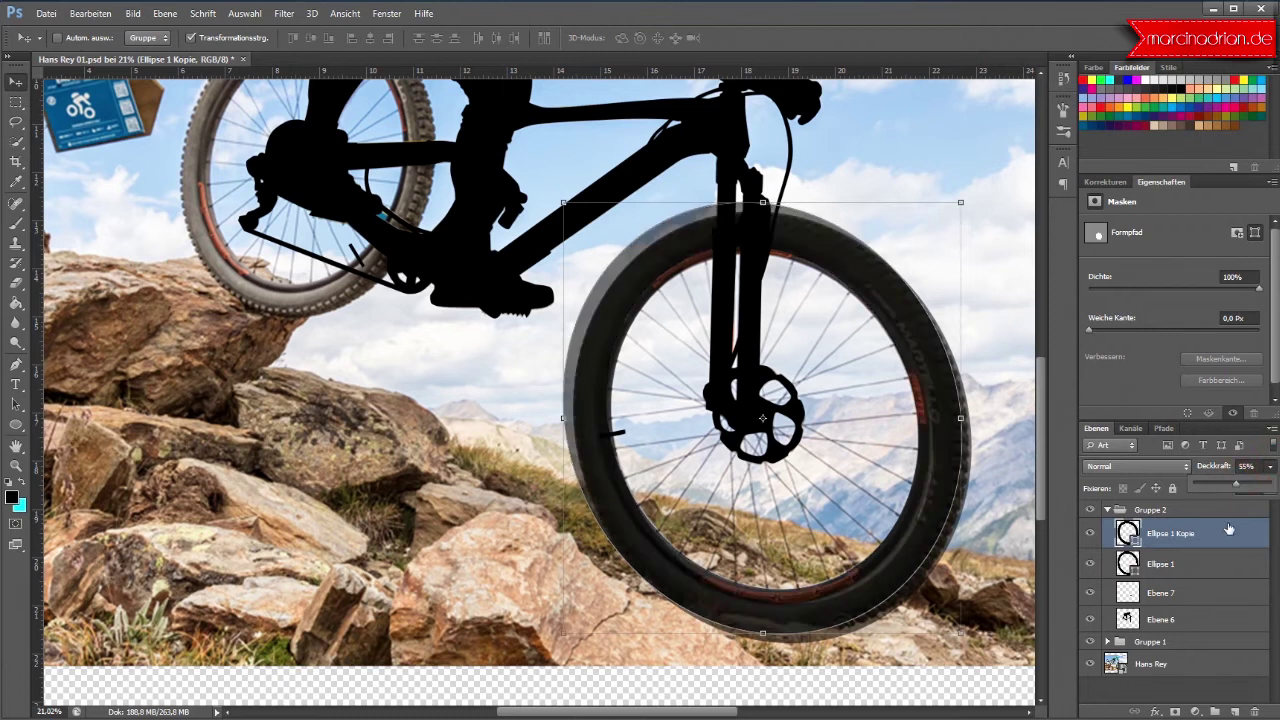
{"action": "left_click", "coordinate": [1090, 664]}
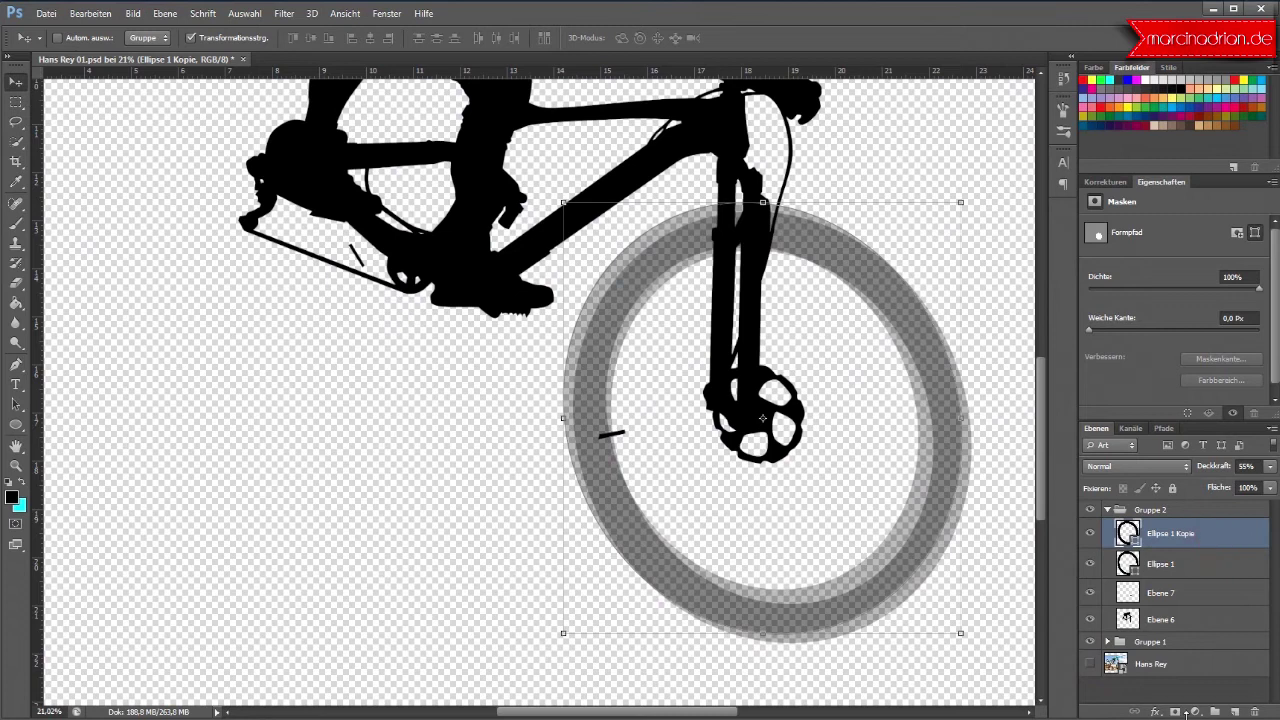
Step: Add a layer mask to Ellipse 1 Kopie and paint out its top and left outer edges
{"action": "left_click", "coordinate": [1178, 712]}
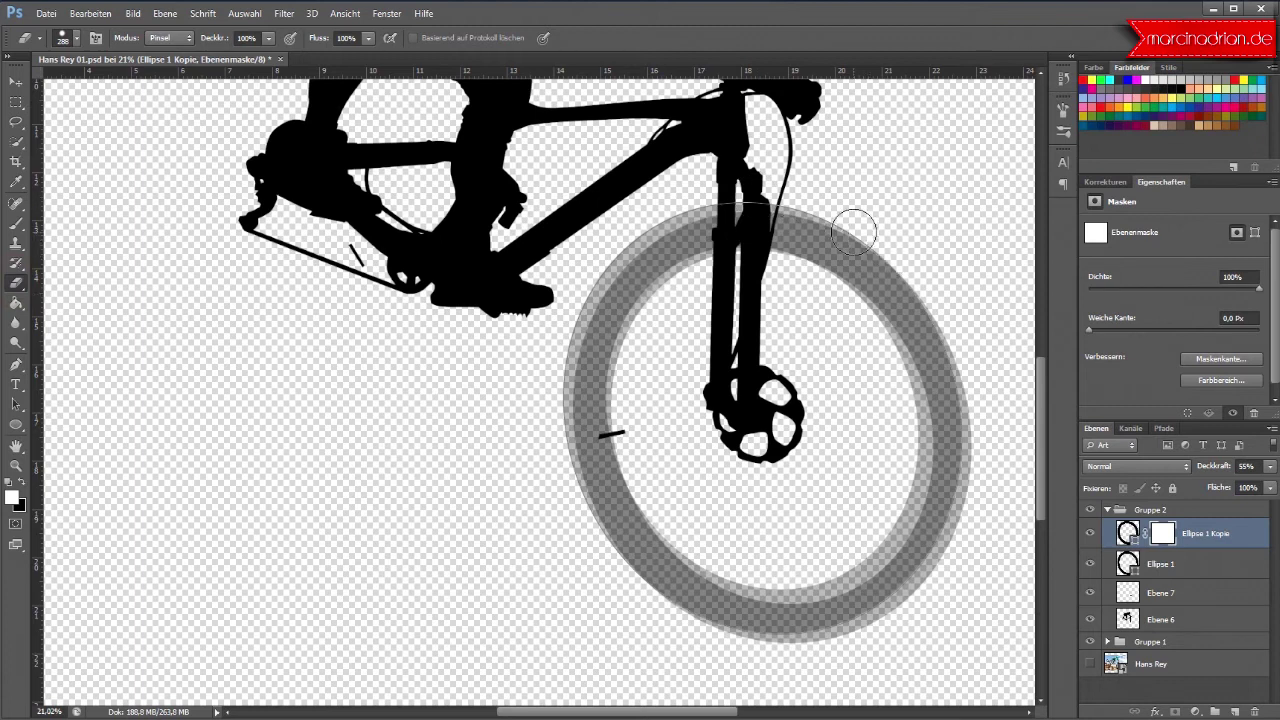
{"action": "mouse_move", "coordinate": [853, 232]}
{"action": "left_mouse_down"}
{"action": "mouse_move", "coordinate": [792, 210]}
{"action": "mouse_move", "coordinate": [634, 223]}
{"action": "left_mouse_up"}
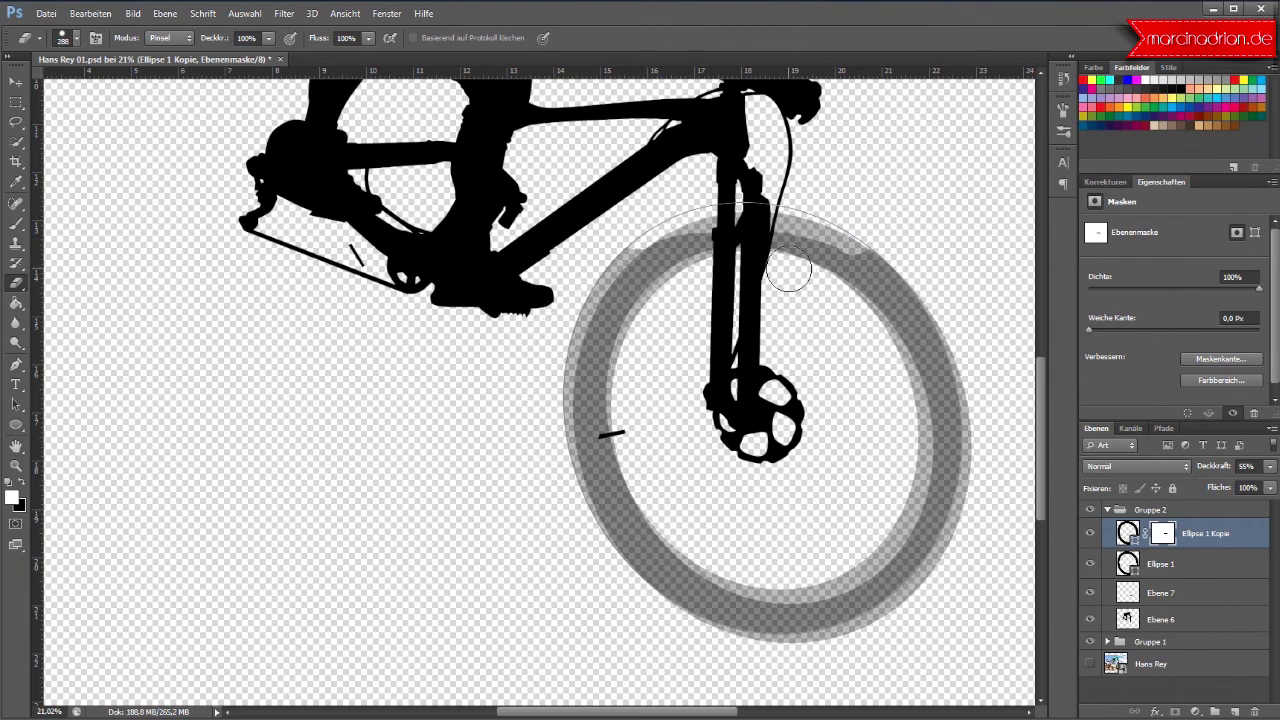
{"action": "left_click", "coordinate": [643, 234]}
{"action": "mouse_move", "coordinate": [592, 287]}
{"action": "left_mouse_down"}
{"action": "mouse_move", "coordinate": [572, 474]}
{"action": "mouse_move", "coordinate": [624, 596]}
{"action": "left_mouse_up"}
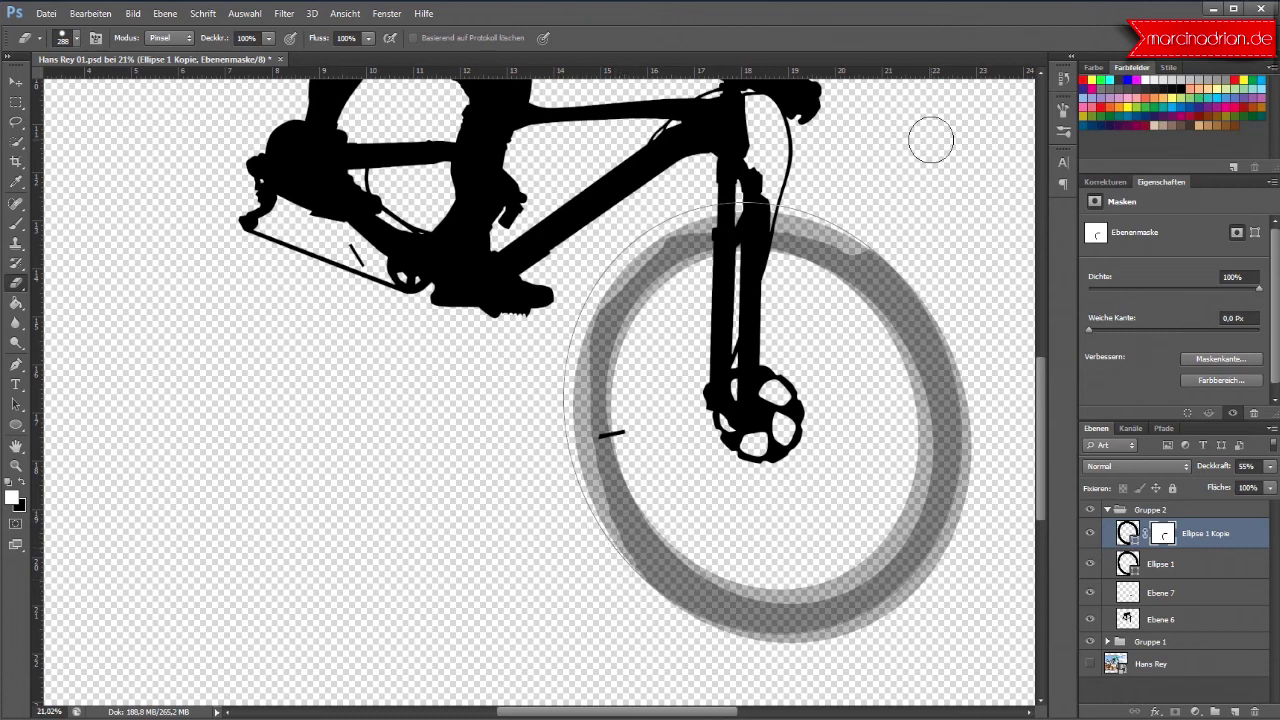
{"action": "left_click", "coordinate": [877, 239]}
{"action": "left_click", "coordinate": [877, 240]}
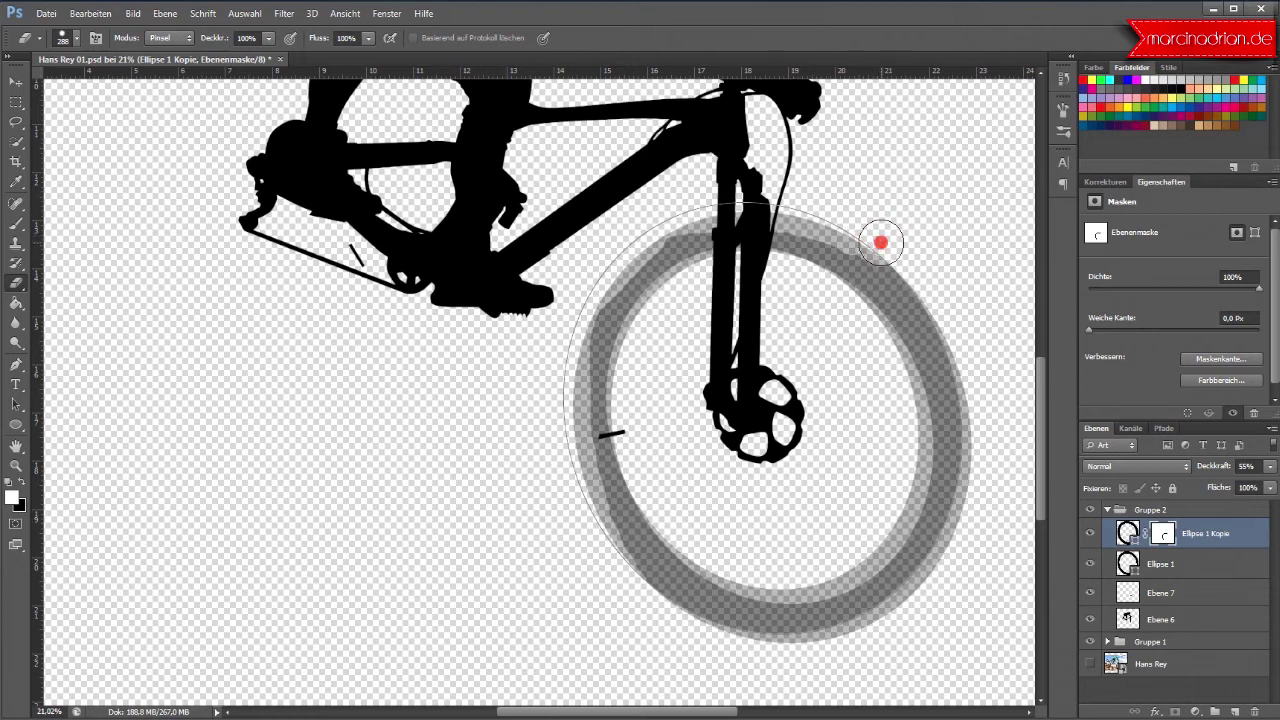
{"action": "left_click", "coordinate": [670, 290]}
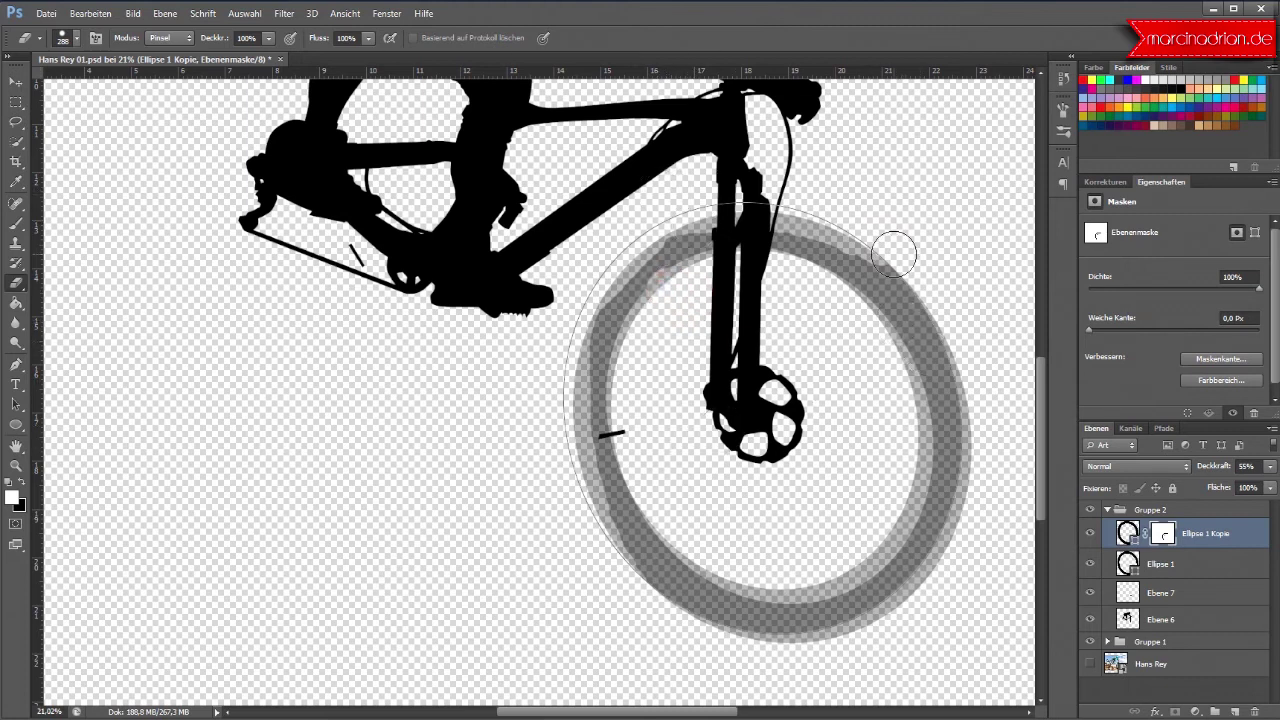
Step: Raise the Ellipse 1 ring to 100% opacity
{"action": "scroll", "coordinate": [893, 255], "scroll_direction": "up", "scroll_amount": 2}
{"action": "scroll", "coordinate": [895, 258], "scroll_direction": "up", "scroll_amount": 2}
{"action": "scroll", "coordinate": [900, 263], "scroll_direction": "up", "scroll_amount": 2}
{"action": "scroll", "coordinate": [914, 271], "scroll_direction": "up", "scroll_amount": 2}
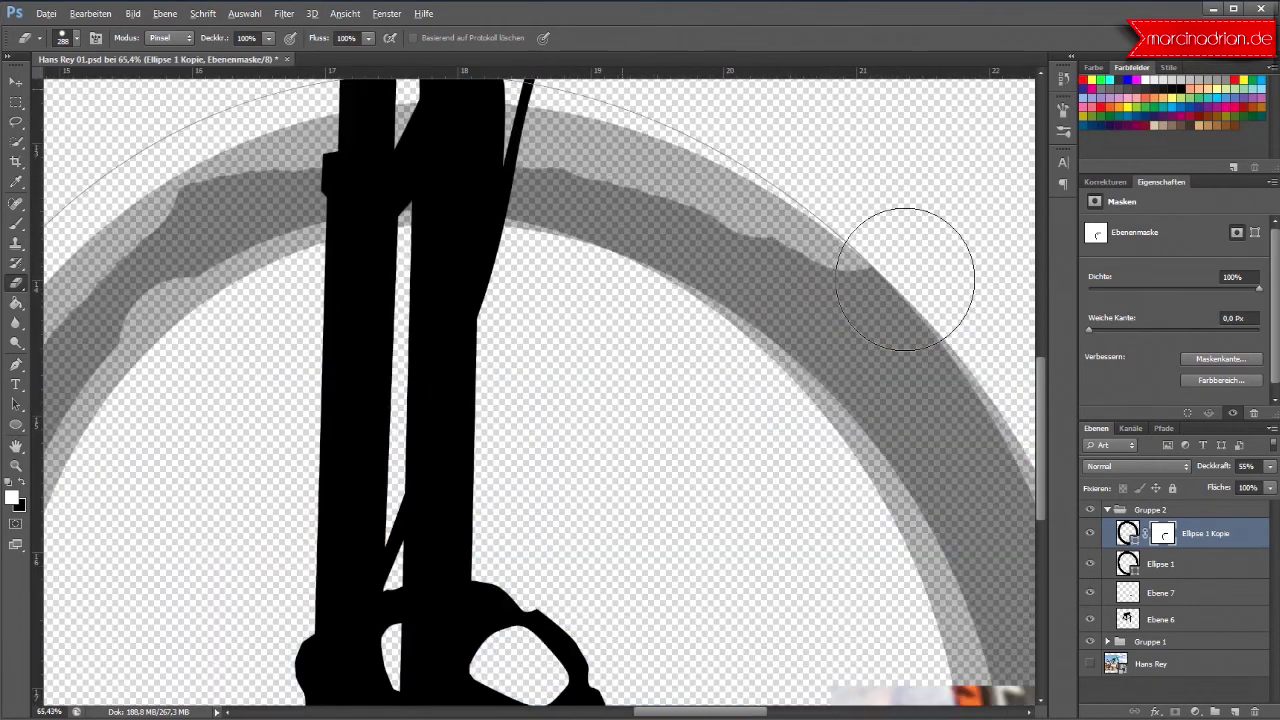
{"action": "scroll", "coordinate": [905, 279], "scroll_direction": "up", "scroll_amount": 2}
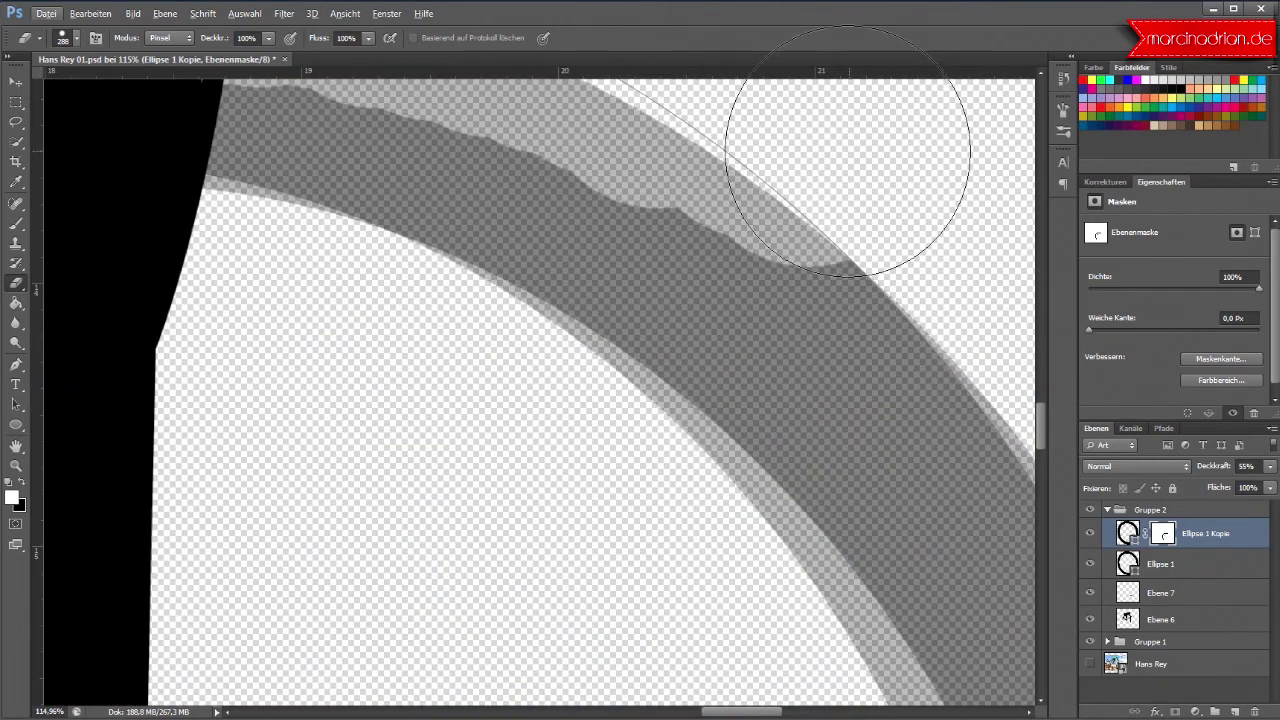
{"action": "left_click", "coordinate": [1269, 467]}
{"action": "left_click", "coordinate": [1197, 564]}
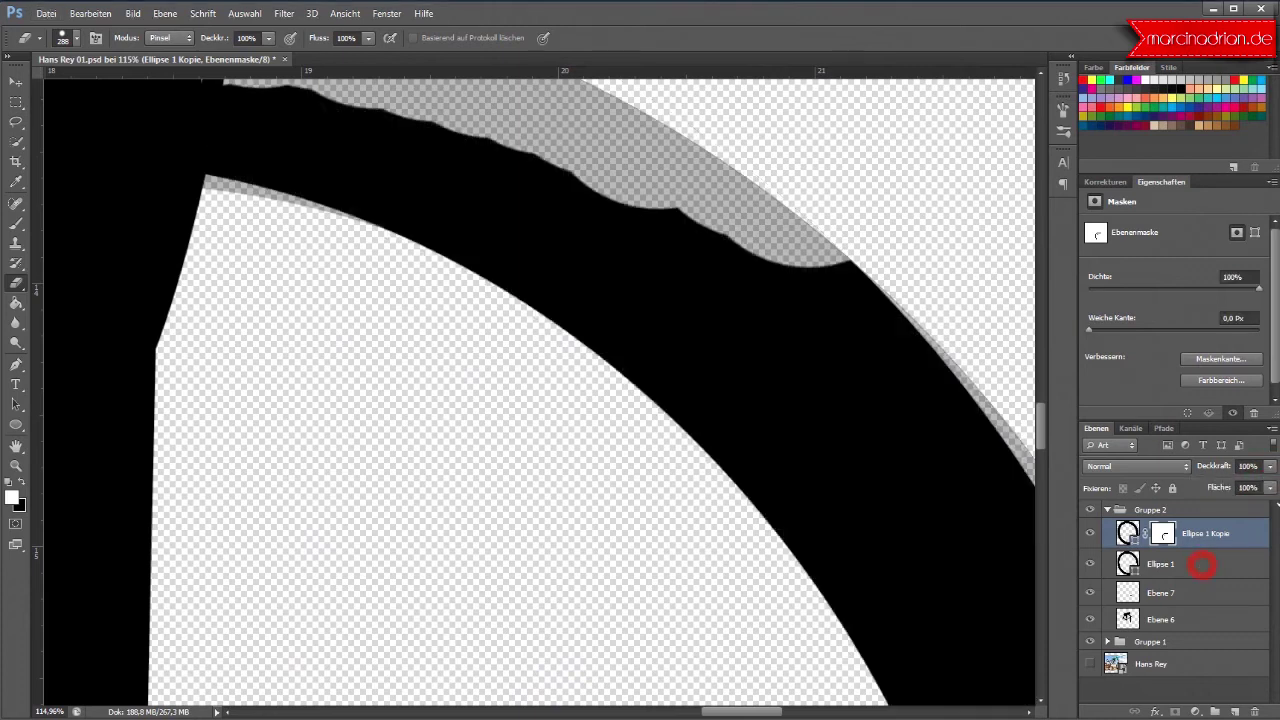
{"action": "left_click", "coordinate": [1269, 466]}
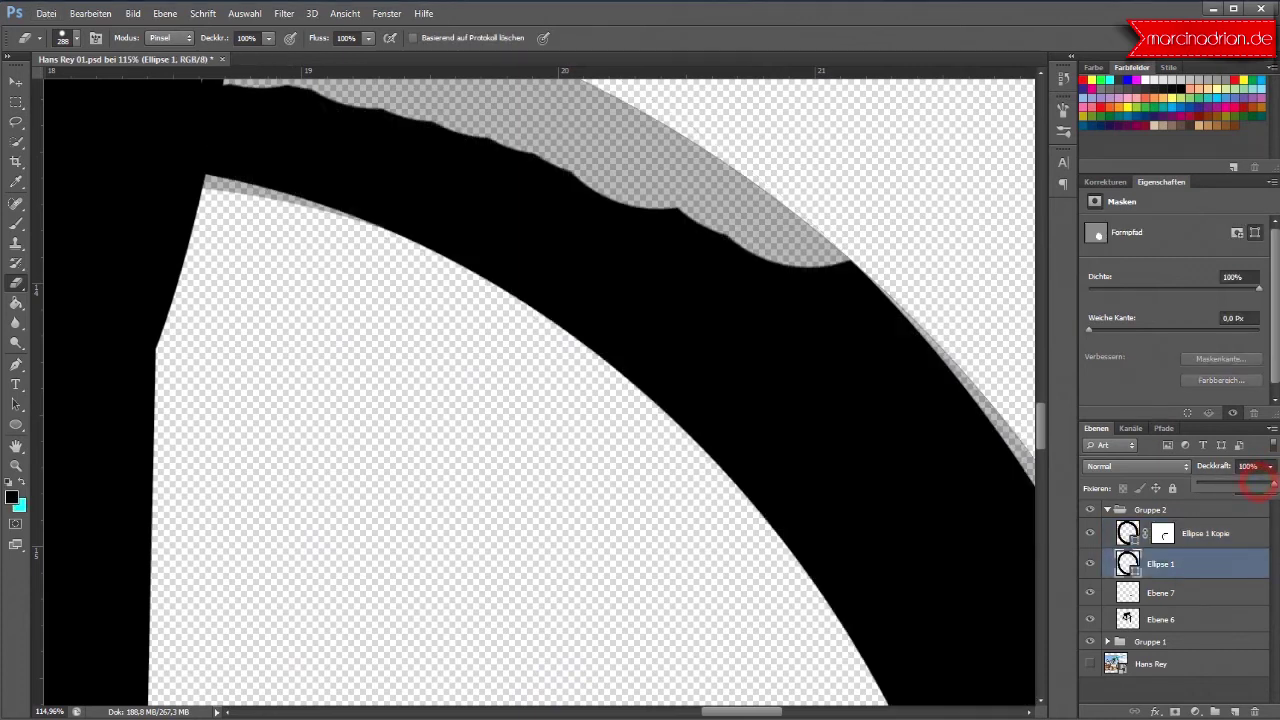
{"action": "left_click_drag", "start_coordinate": [1241, 483], "coordinate": [1276, 483]}
Step: Zoom out and select the Ellipse 1 Kopie layer
{"action": "scroll", "coordinate": [267, 528], "scroll_direction": "down", "scroll_amount": 2}
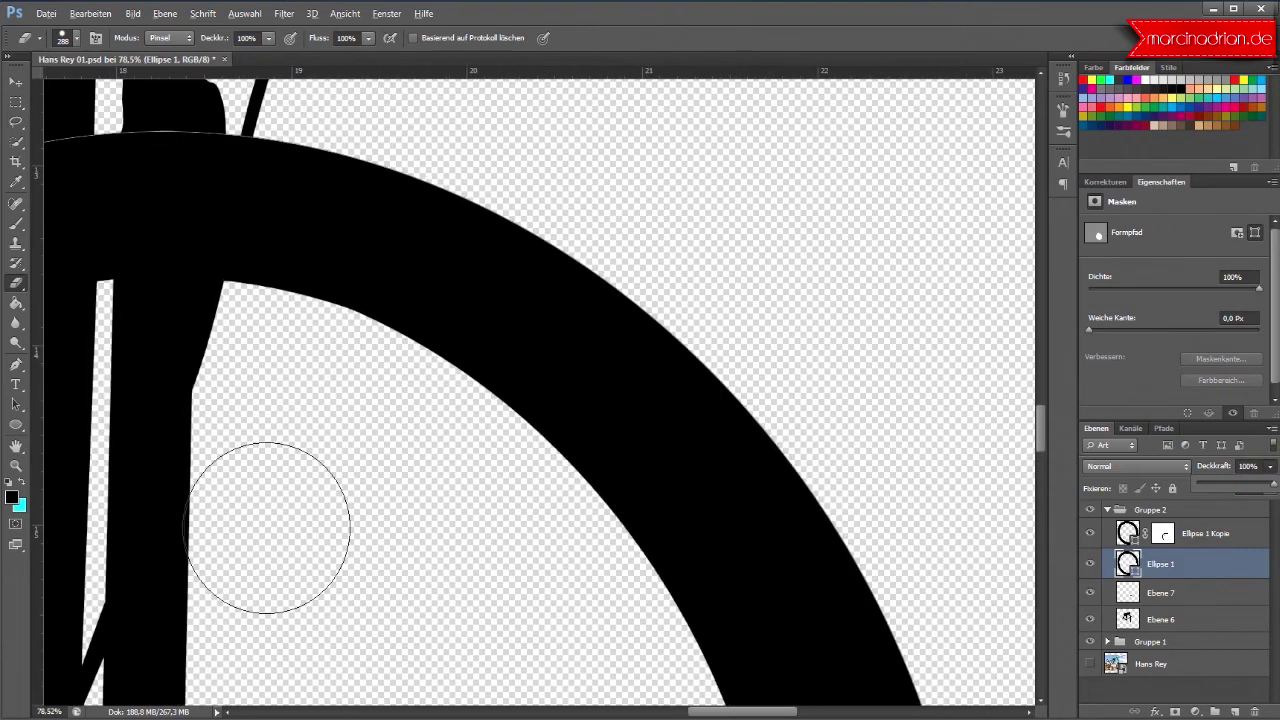
{"action": "scroll", "coordinate": [267, 528], "scroll_direction": "down", "scroll_amount": 1}
{"action": "scroll", "coordinate": [267, 528], "scroll_direction": "down", "scroll_amount": 2}
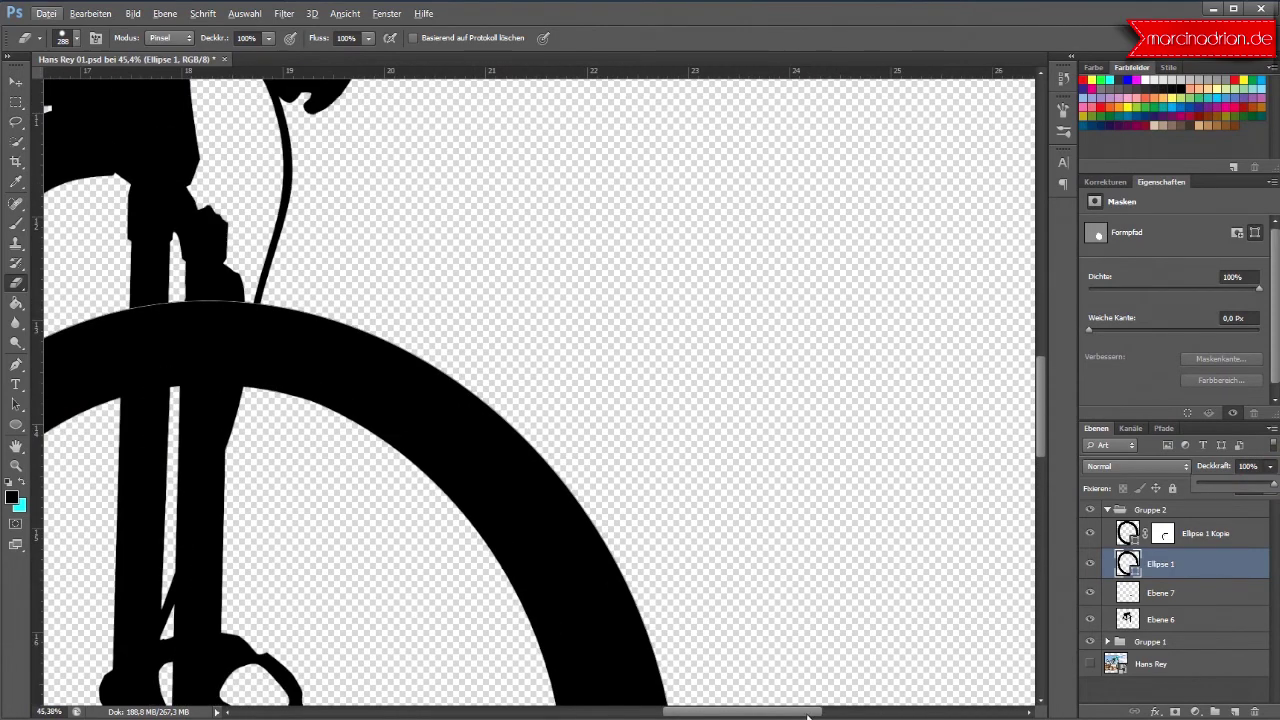
{"action": "left_click_drag", "start_coordinate": [808, 716], "coordinate": [728, 716]}
{"action": "scroll", "coordinate": [527, 510], "scroll_direction": "down", "scroll_amount": 2}
{"action": "scroll", "coordinate": [527, 510], "scroll_direction": "down", "scroll_amount": 1}
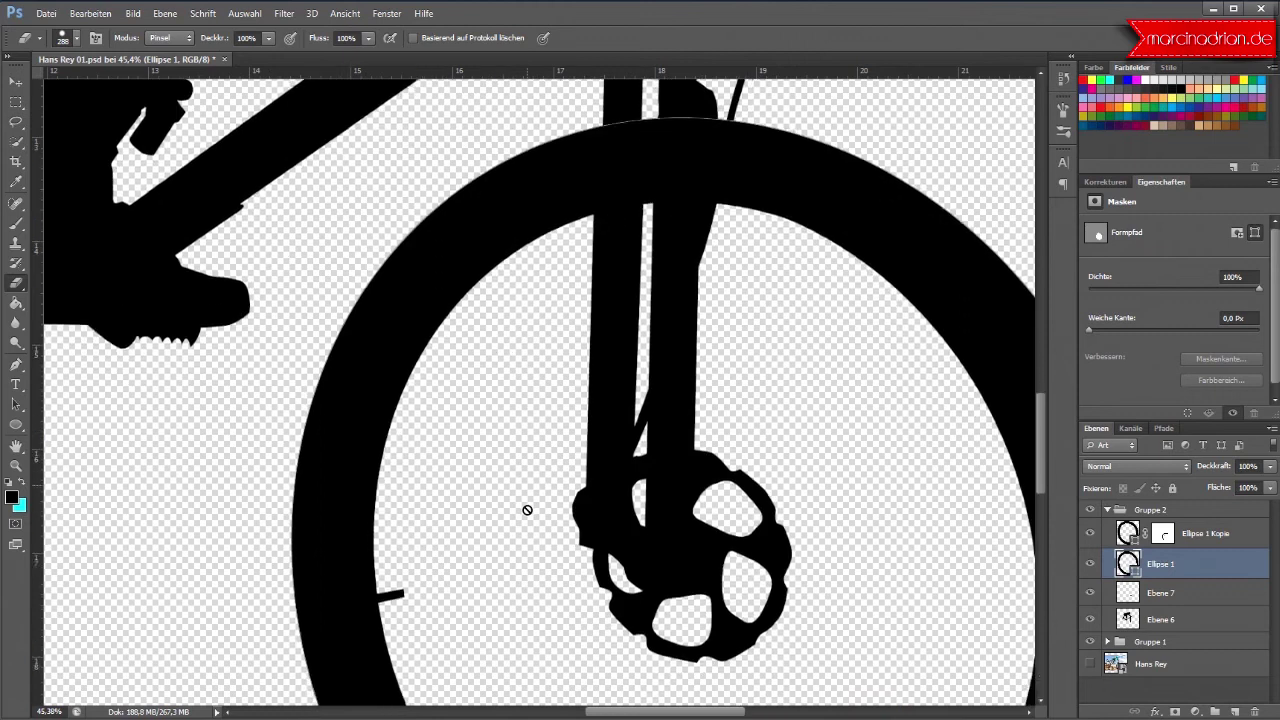
{"action": "scroll", "coordinate": [527, 510], "scroll_direction": "down", "scroll_amount": 2}
{"action": "scroll", "coordinate": [527, 510], "scroll_direction": "down", "scroll_amount": 1}
{"action": "scroll", "coordinate": [528, 516], "scroll_direction": "down", "scroll_amount": 2}
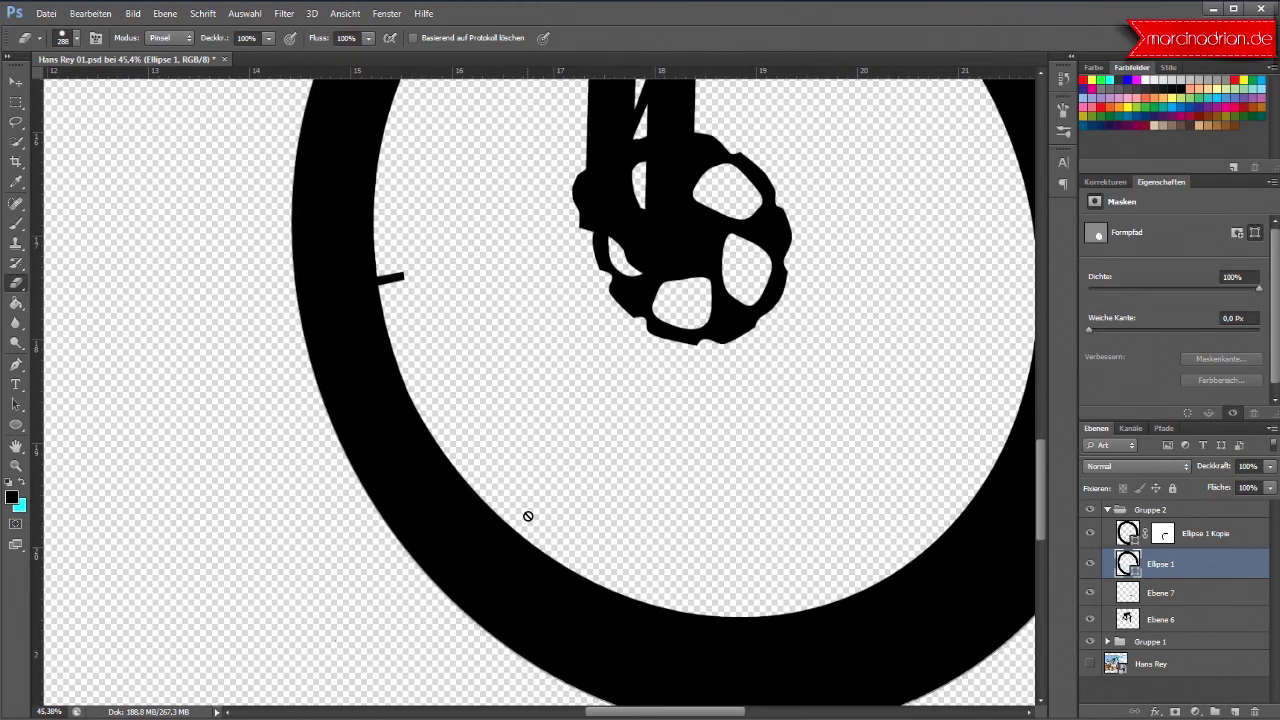
{"action": "scroll", "coordinate": [528, 516], "scroll_direction": "down", "scroll_amount": 1}
{"action": "scroll", "coordinate": [528, 516], "scroll_direction": "down", "scroll_amount": 1}
{"action": "scroll", "coordinate": [528, 516], "scroll_direction": "down", "scroll_amount": 1}
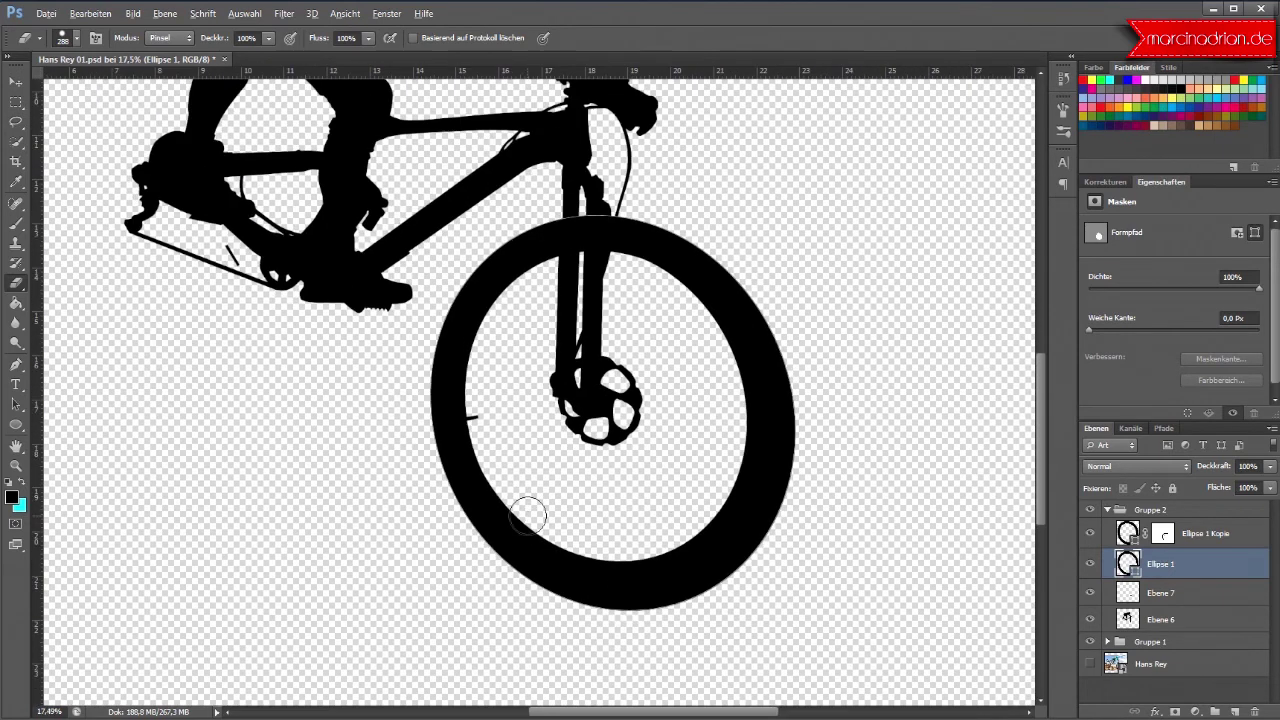
{"action": "scroll", "coordinate": [528, 516], "scroll_direction": "down", "scroll_amount": 1}
{"action": "key", "text": "alt"}
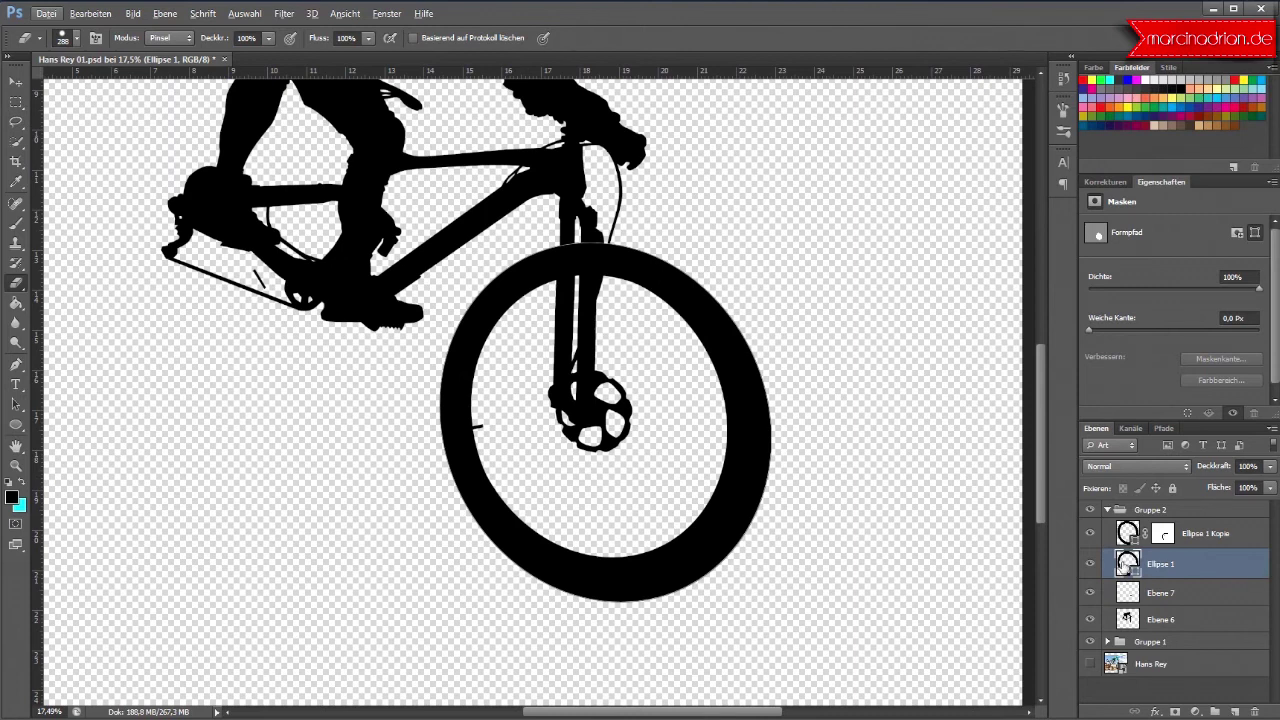
{"action": "left_click", "coordinate": [1127, 537]}
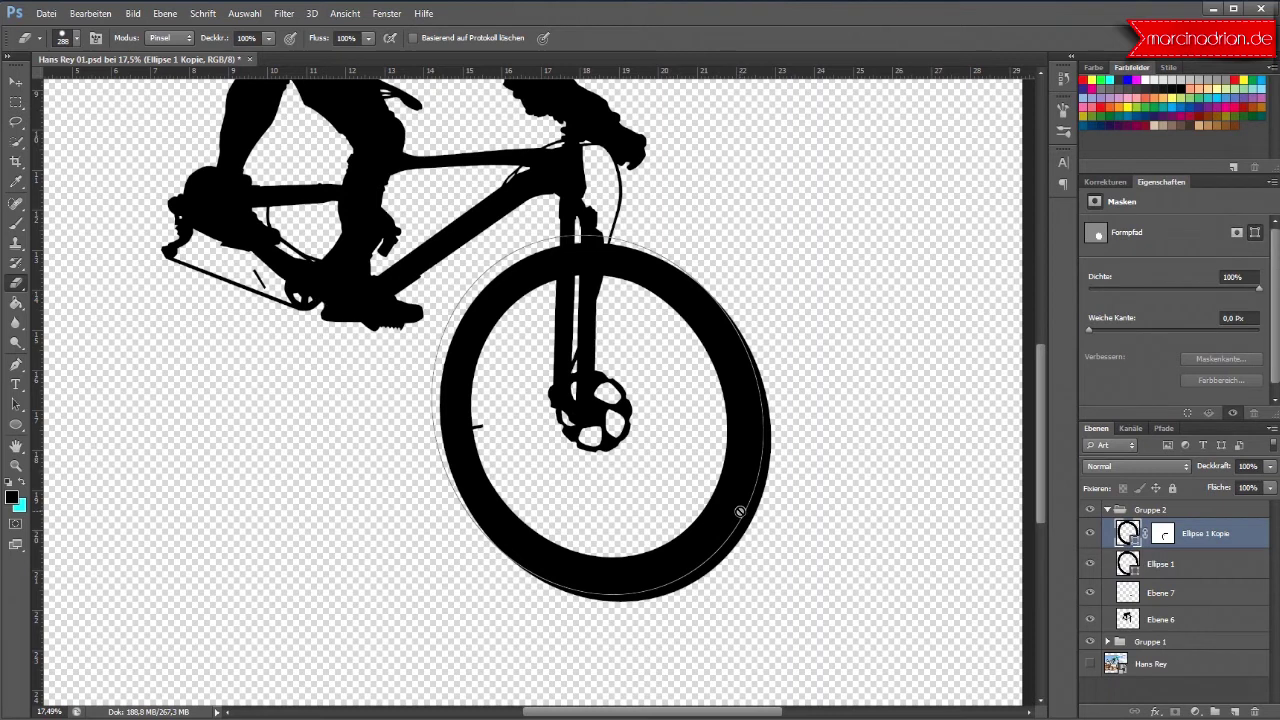
Step: Align Ellipse 1 Kopie with the front wheel using a small drag and arrow-key nudges
{"action": "left_click", "coordinate": [15, 81]}
{"action": "left_click_drag", "start_coordinate": [712, 527], "coordinate": [711, 526]}
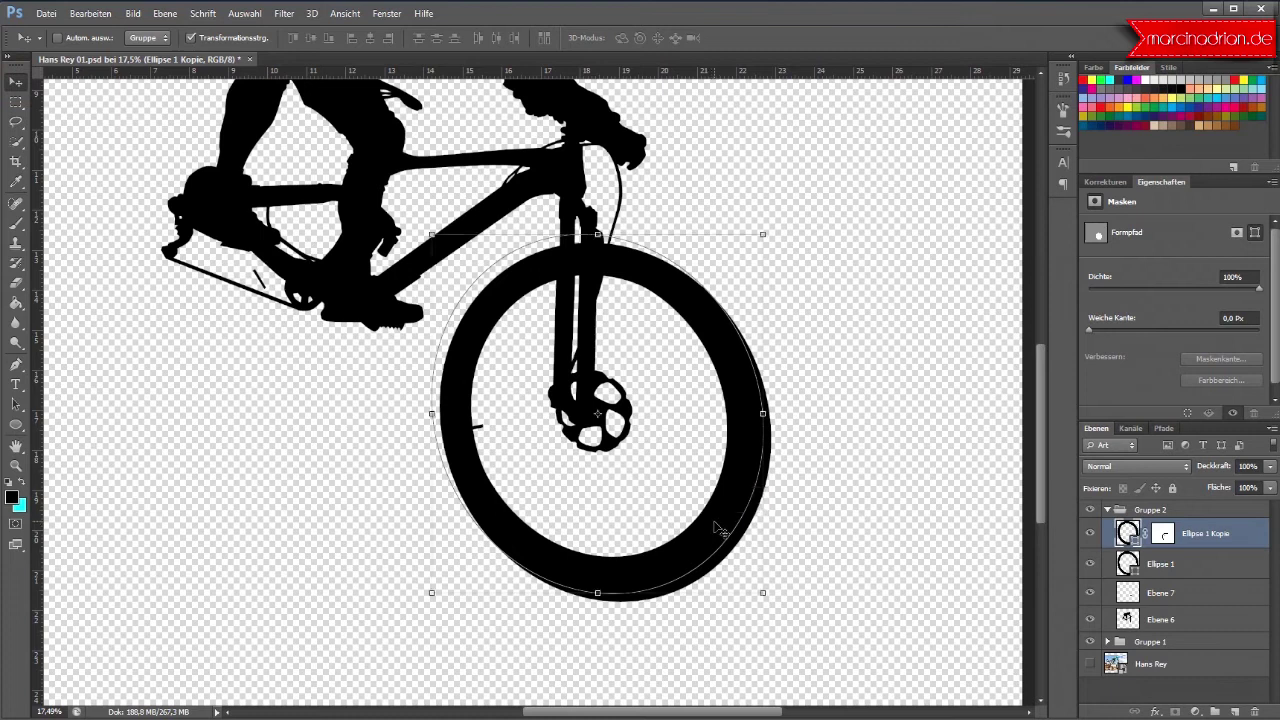
{"action": "key", "text": "Right"}
{"action": "key", "text": "Right"}
{"action": "key", "text": "Right"}
{"action": "key", "text": "Right"}
{"action": "key", "text": "Right"}
{"action": "key", "text": "Right"}
{"action": "key", "text": "Right"}
{"action": "key", "text": "Right"}
{"action": "key", "text": "Right"}
{"action": "key", "text": "Right"}
{"action": "key", "text": "Right"}
{"action": "key", "text": "Right"}
{"action": "key", "text": "Down"}
{"action": "key", "text": "Down"}
{"action": "key", "text": "Down"}
{"action": "key", "text": "Left"}
{"action": "key", "text": "Left"}
{"action": "key", "text": "Left"}
{"action": "key", "text": "Down"}
{"action": "key", "text": "Down"}
{"action": "key", "text": "Down"}
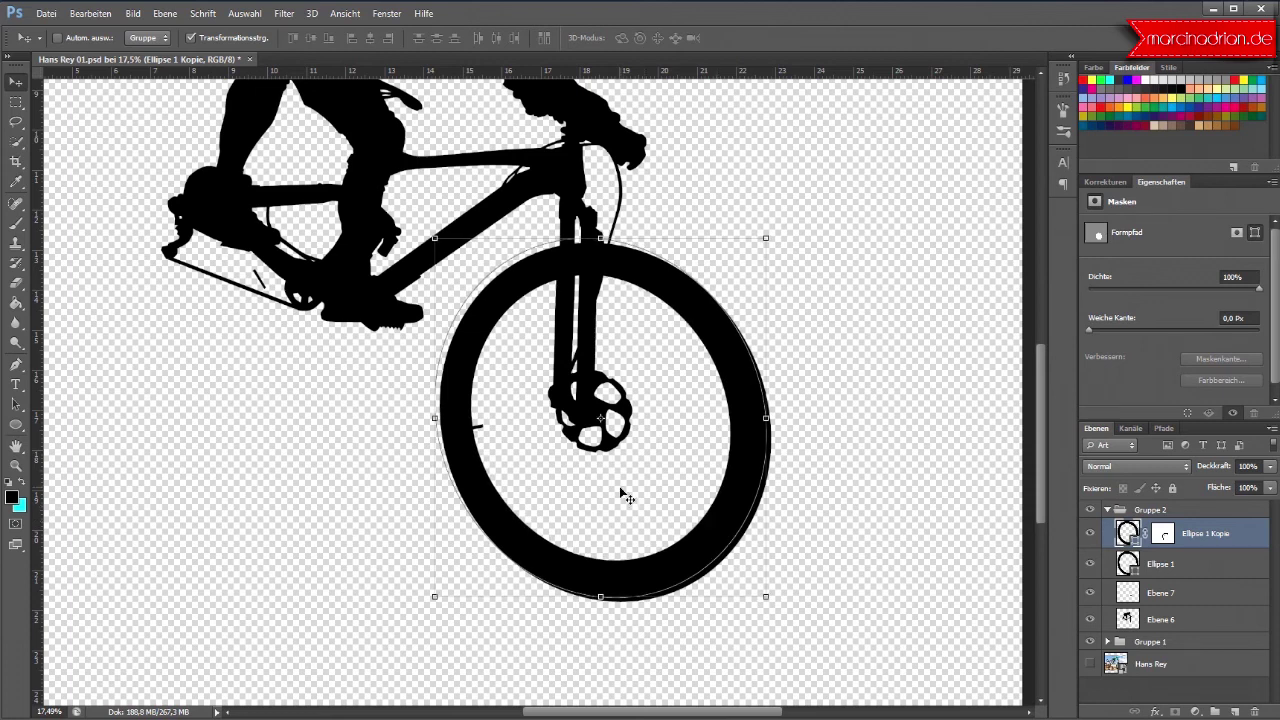
Step: Add empty layer Ebene 8 and make the Hans Rey photo visible again
{"action": "left_click", "coordinate": [1237, 710]}
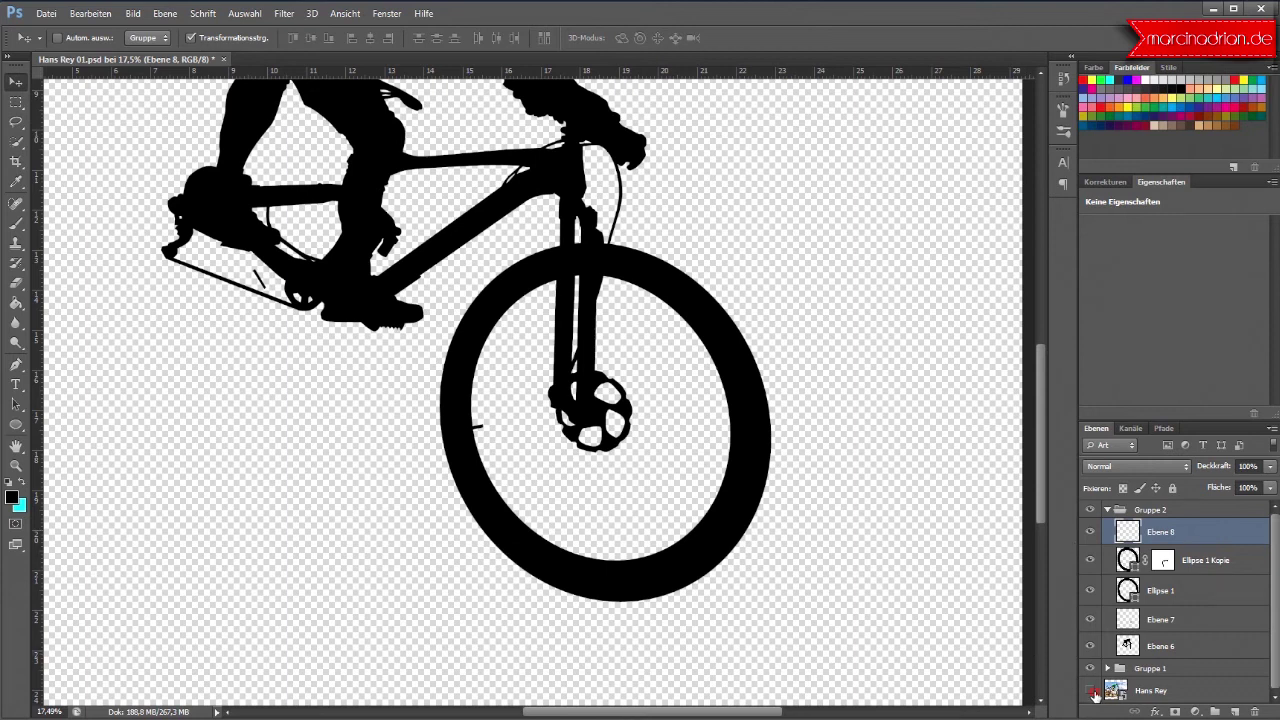
{"action": "left_click", "coordinate": [1091, 691]}
{"action": "scroll", "coordinate": [124, 140], "scroll_direction": "up", "scroll_amount": 3}
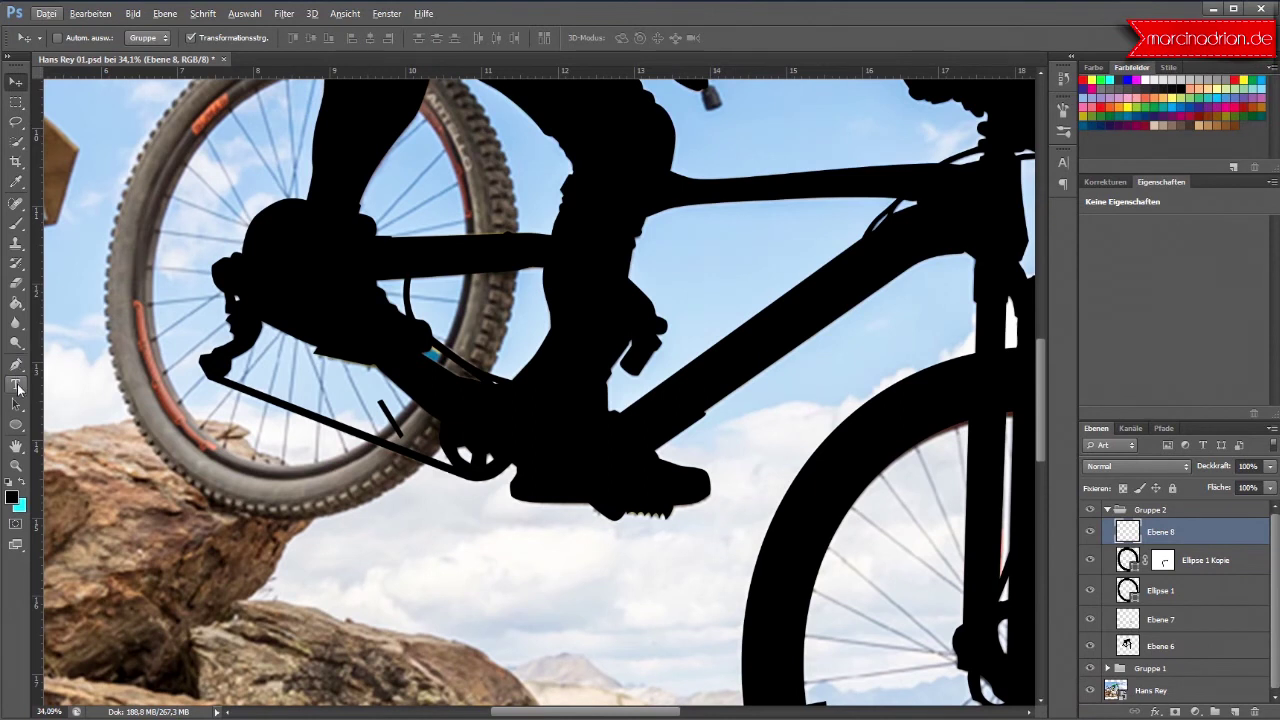
Step: Draw an ellipse around the rear wheel
{"action": "left_click", "coordinate": [16, 424]}
{"action": "scroll", "coordinate": [69, 387], "scroll_direction": "up", "scroll_amount": 2}
{"action": "scroll", "coordinate": [69, 387], "scroll_direction": "up", "scroll_amount": 2}
{"action": "scroll", "coordinate": [70, 340], "scroll_direction": "up", "scroll_amount": 2}
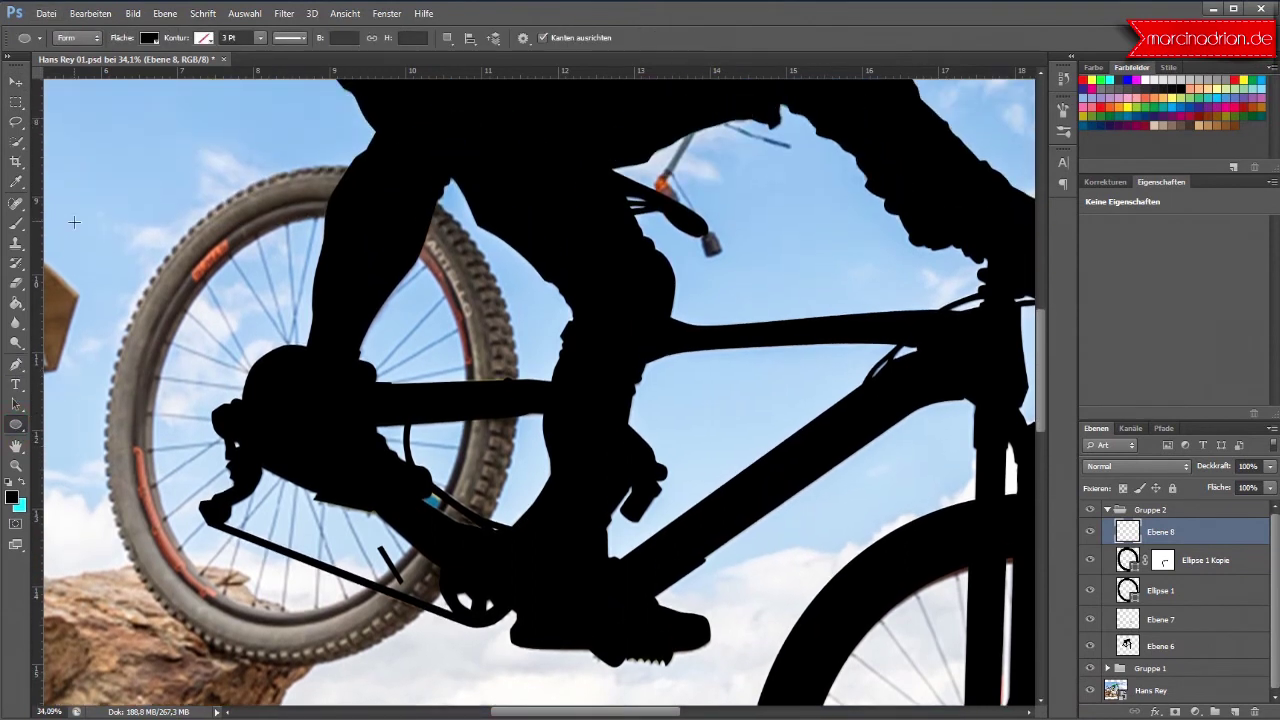
{"action": "left_click_drag", "start_coordinate": [88, 163], "coordinate": [510, 660]}
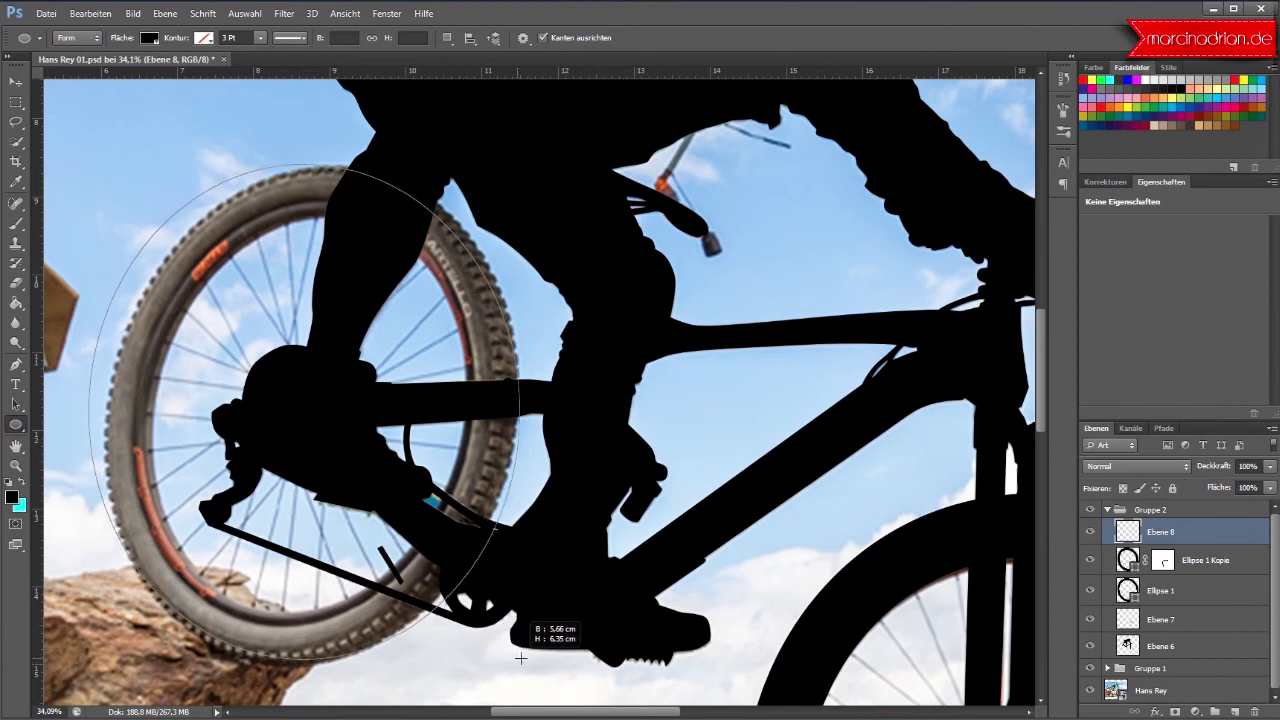
{"action": "mouse_move", "coordinate": [510, 660]}
{"action": "left_mouse_down"}
{"action": "mouse_move", "coordinate": [541, 647]}
{"action": "mouse_move", "coordinate": [535, 680]}
{"action": "left_mouse_up"}
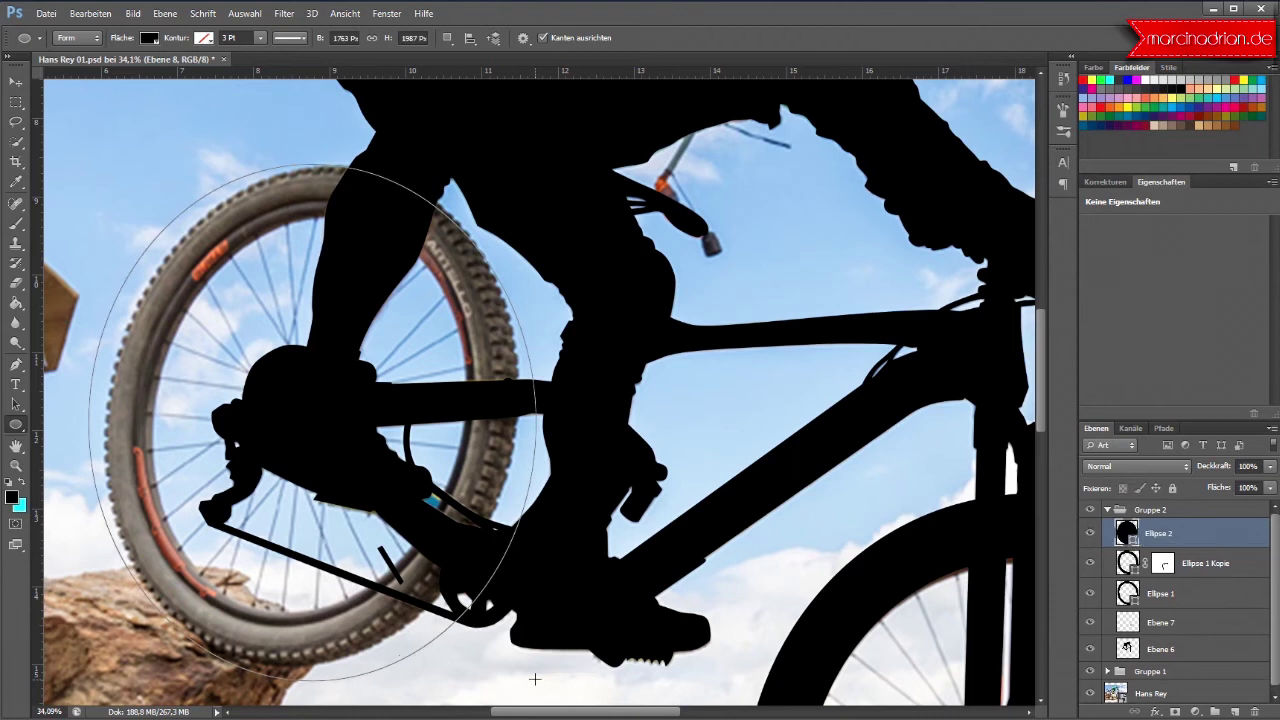
Step: Give the rear ellipse no fill and a black outline about 19 Pt thick
{"action": "left_click", "coordinate": [148, 38]}
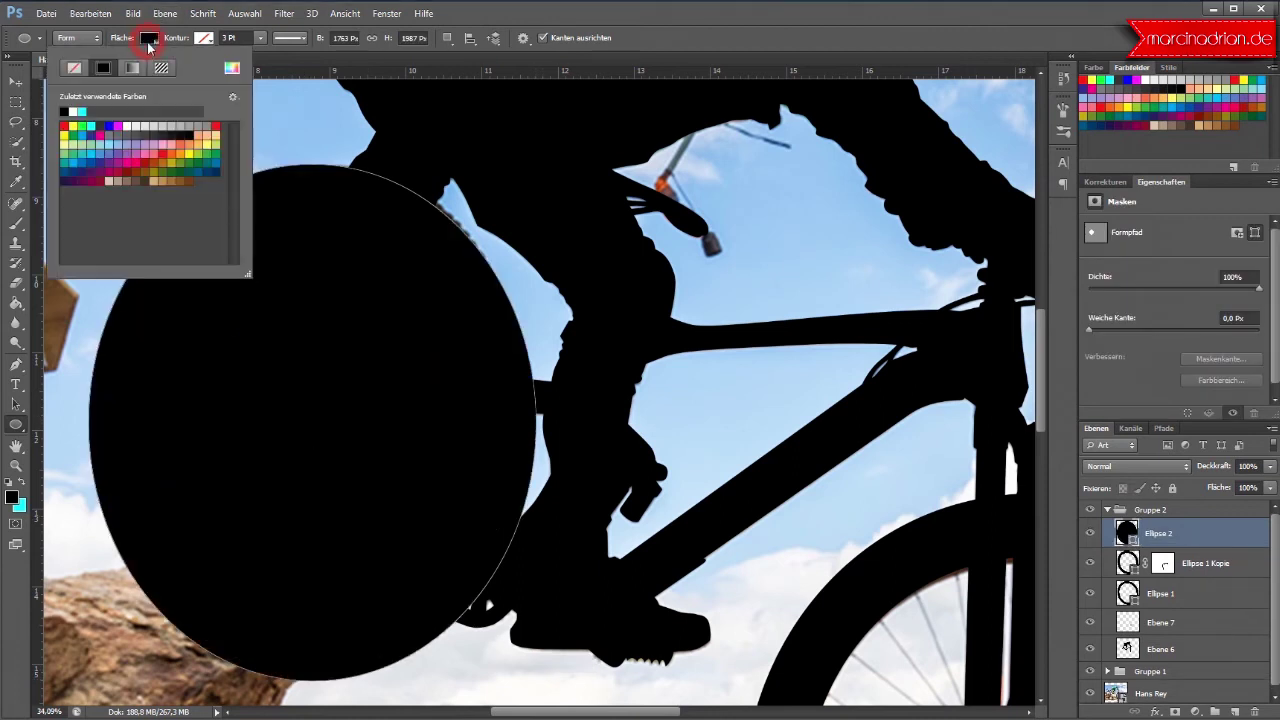
{"action": "left_click", "coordinate": [72, 68]}
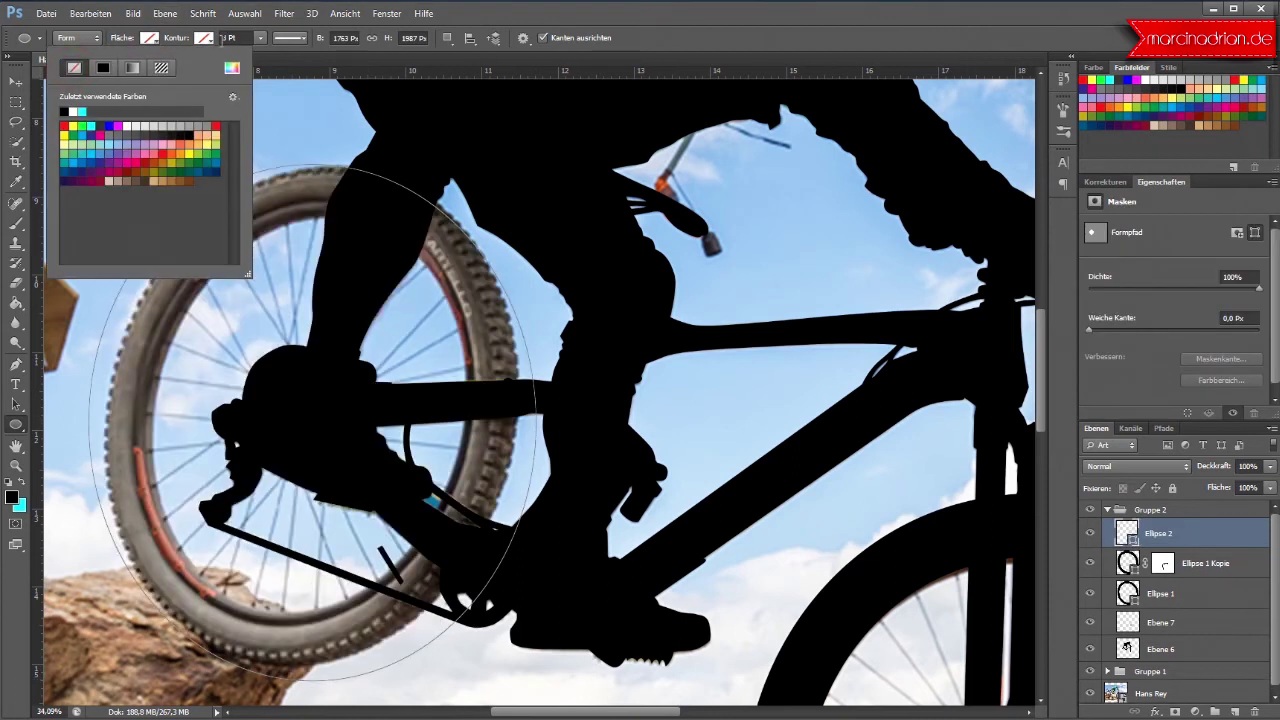
{"action": "left_click", "coordinate": [204, 38]}
{"action": "left_click", "coordinate": [157, 67]}
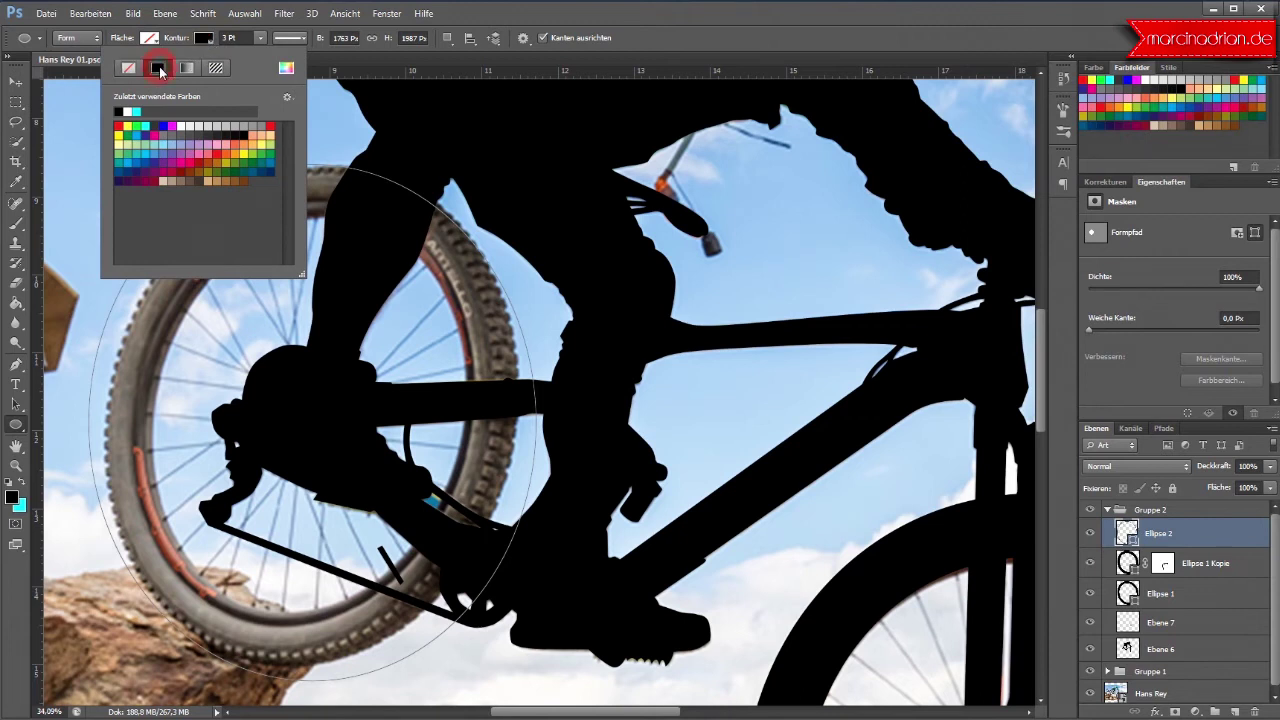
{"action": "left_click_drag", "start_coordinate": [260, 38], "coordinate": [281, 58]}
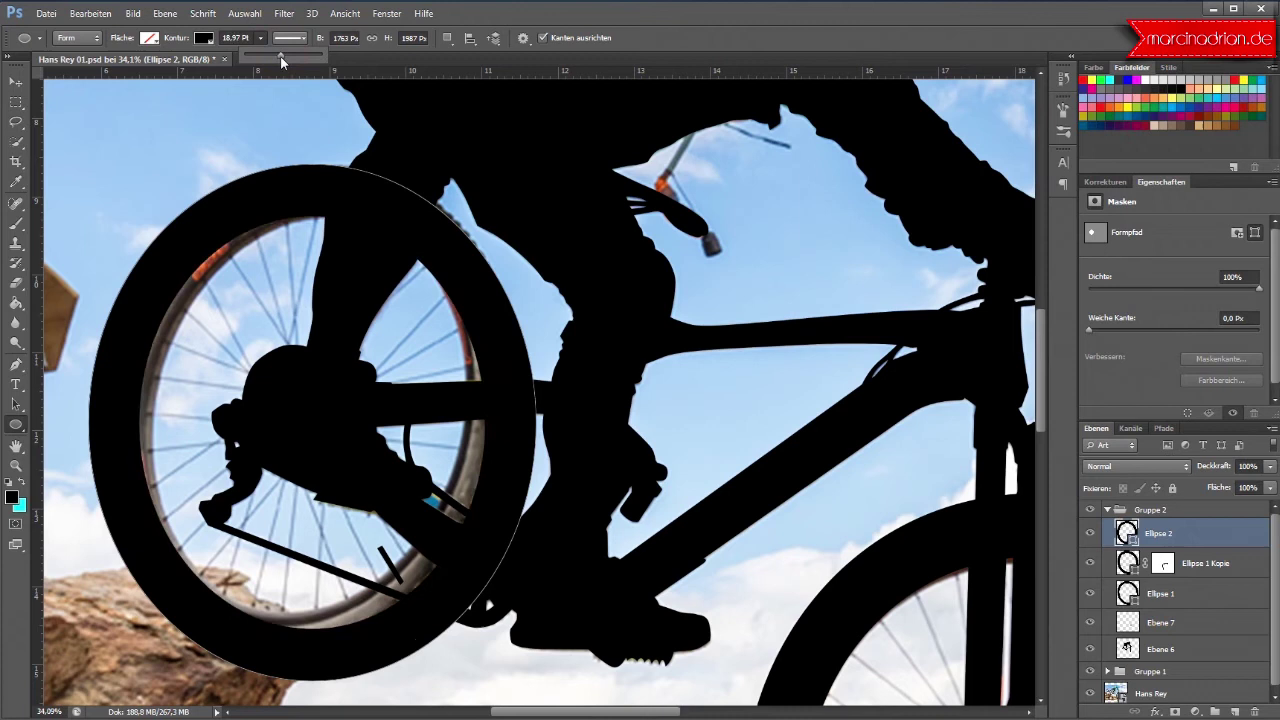
Step: Lower the Ellipse 2 layer's opacity to 54%
{"action": "left_click", "coordinate": [15, 82]}
{"action": "left_click", "coordinate": [1269, 467]}
{"action": "left_click", "coordinate": [1236, 489]}
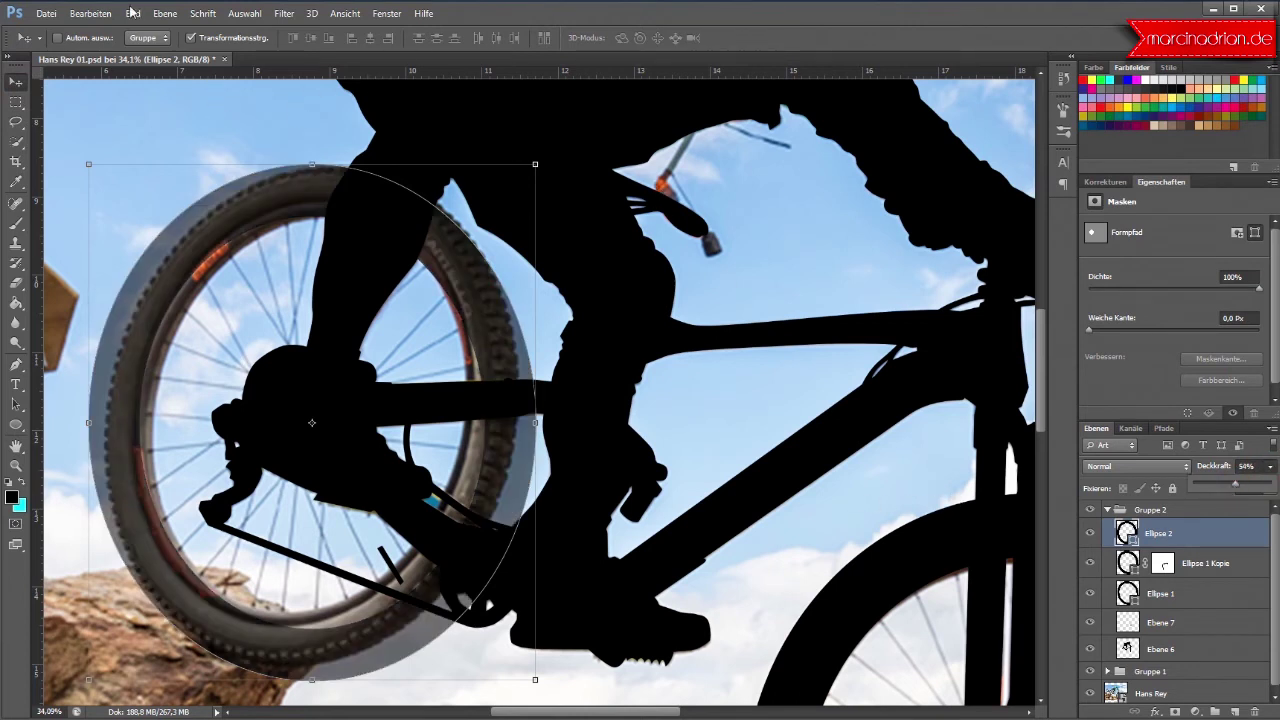
Step: Distort the rear ring via Pfad transformieren > Verzerren to fit the tilted tyre, then apply
{"action": "left_click", "coordinate": [92, 15]}
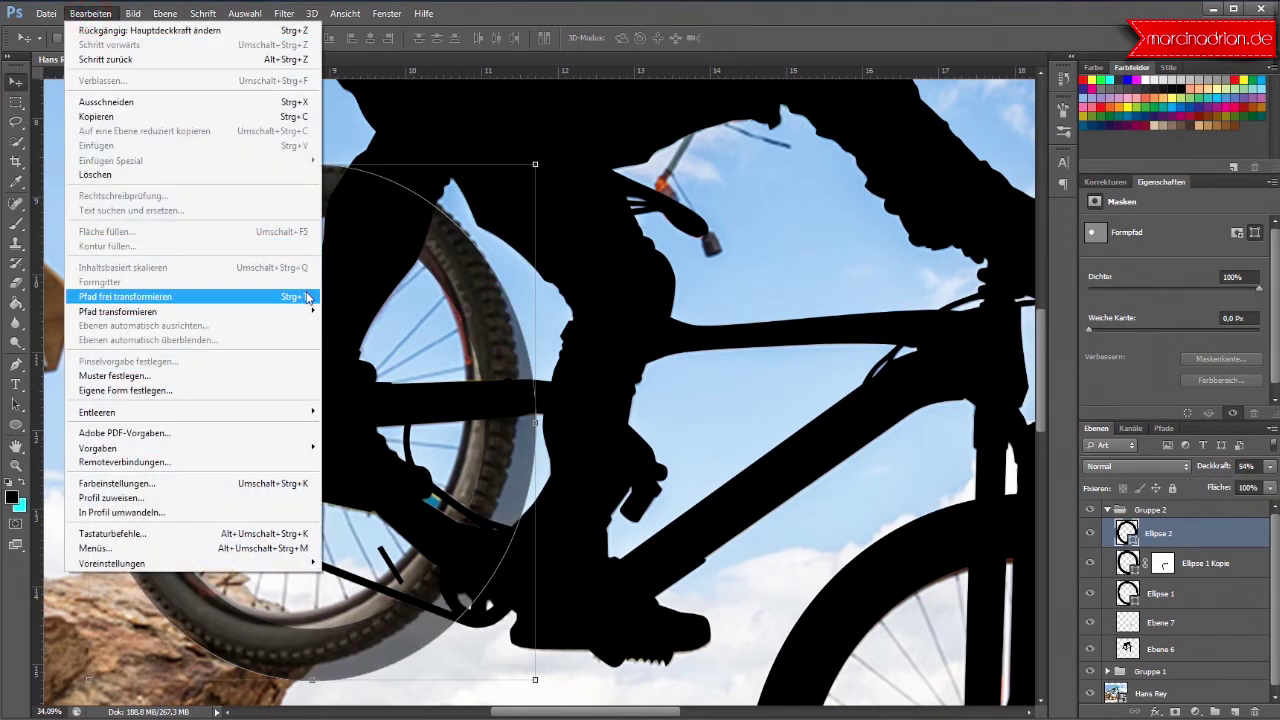
{"action": "mouse_move", "coordinate": [118, 311]}
{"action": "left_click", "coordinate": [396, 378]}
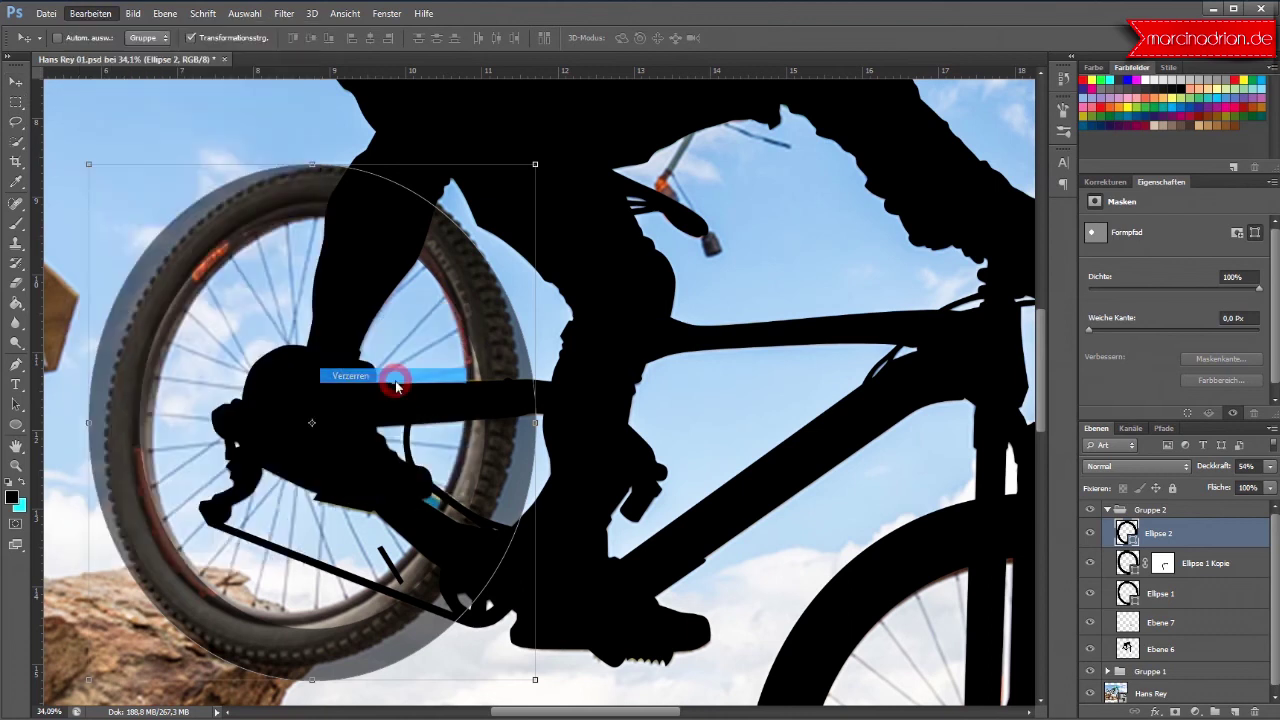
{"action": "left_click_drag", "start_coordinate": [535, 680], "coordinate": [496, 657]}
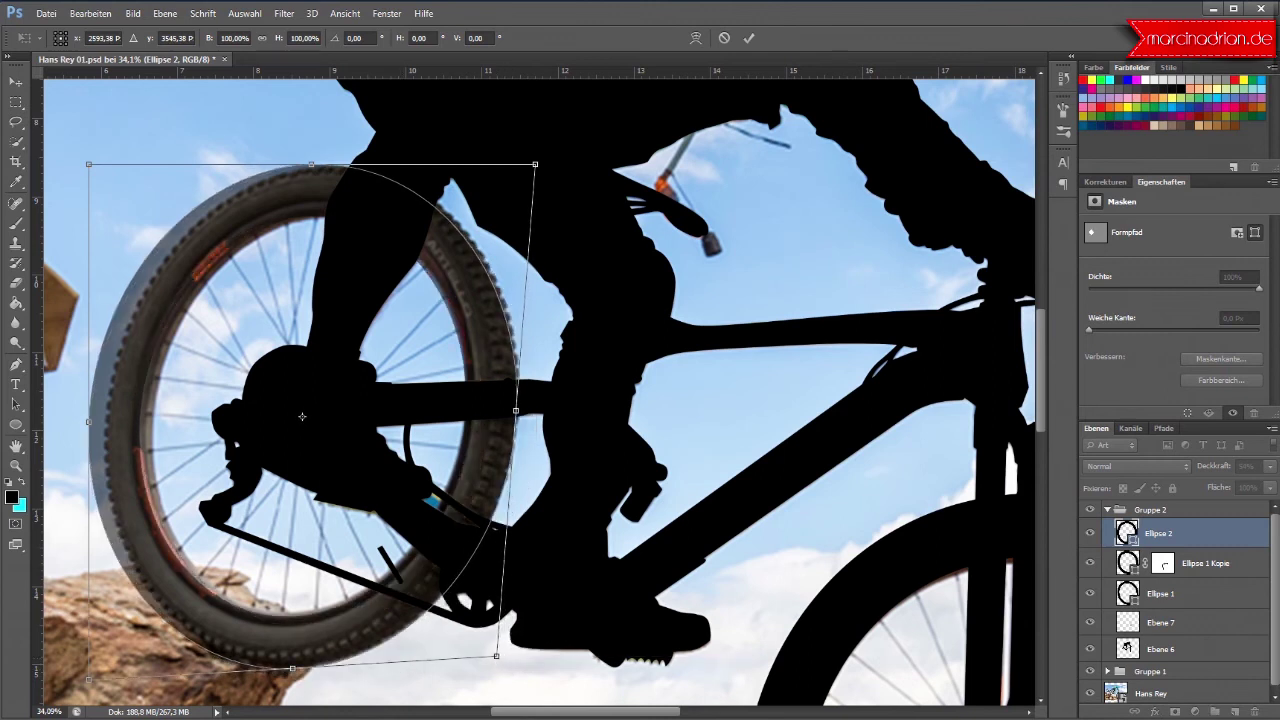
{"action": "left_click_drag", "start_coordinate": [91, 168], "coordinate": [131, 170]}
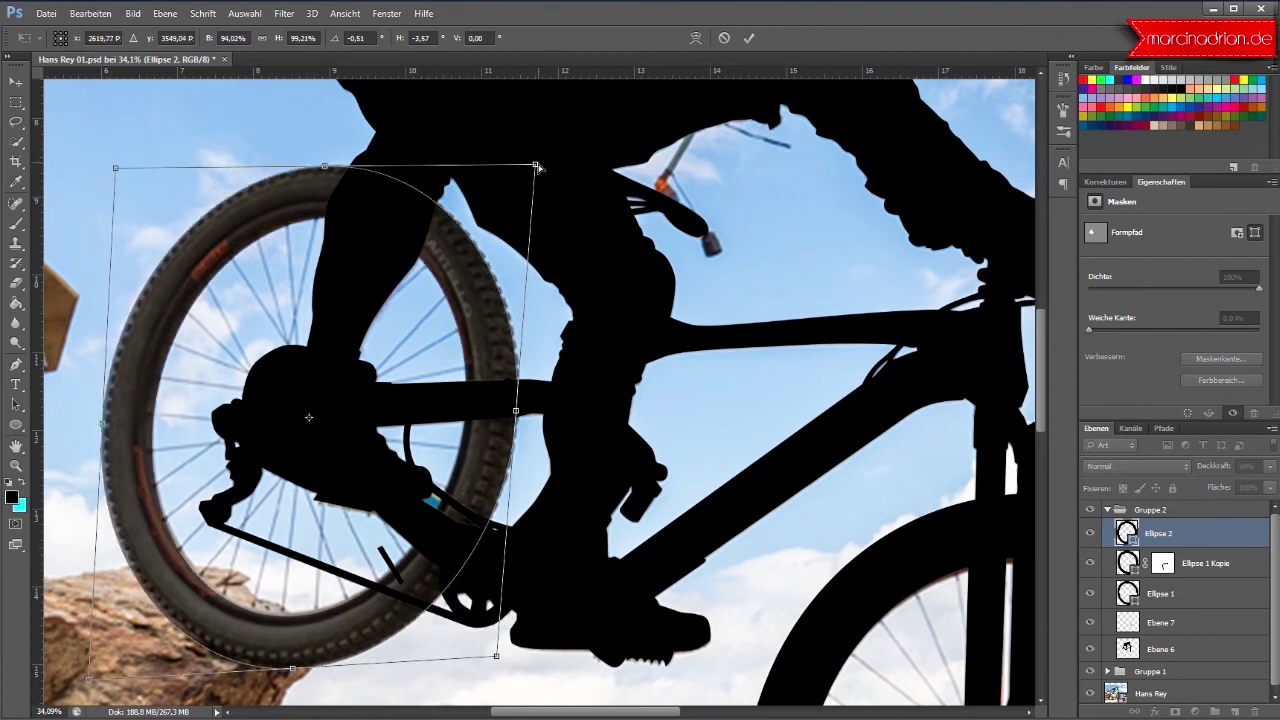
{"action": "left_click_drag", "start_coordinate": [537, 167], "coordinate": [541, 167]}
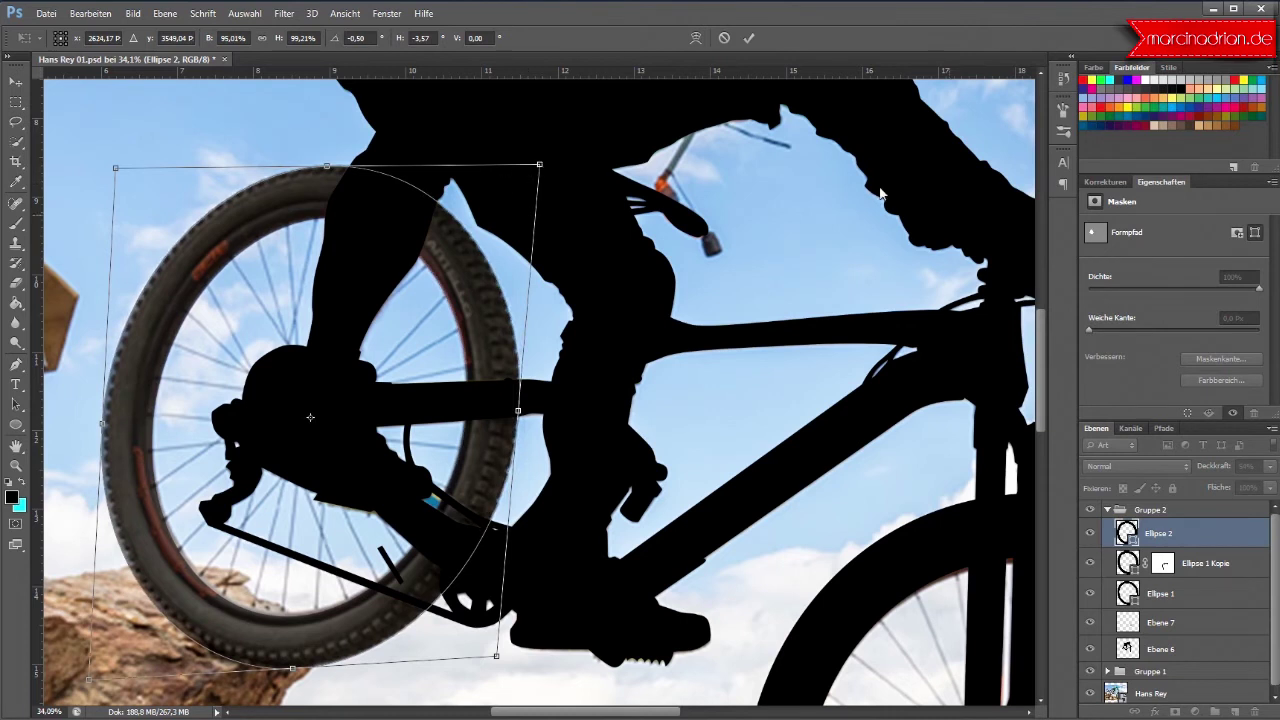
{"action": "left_click", "coordinate": [751, 38]}
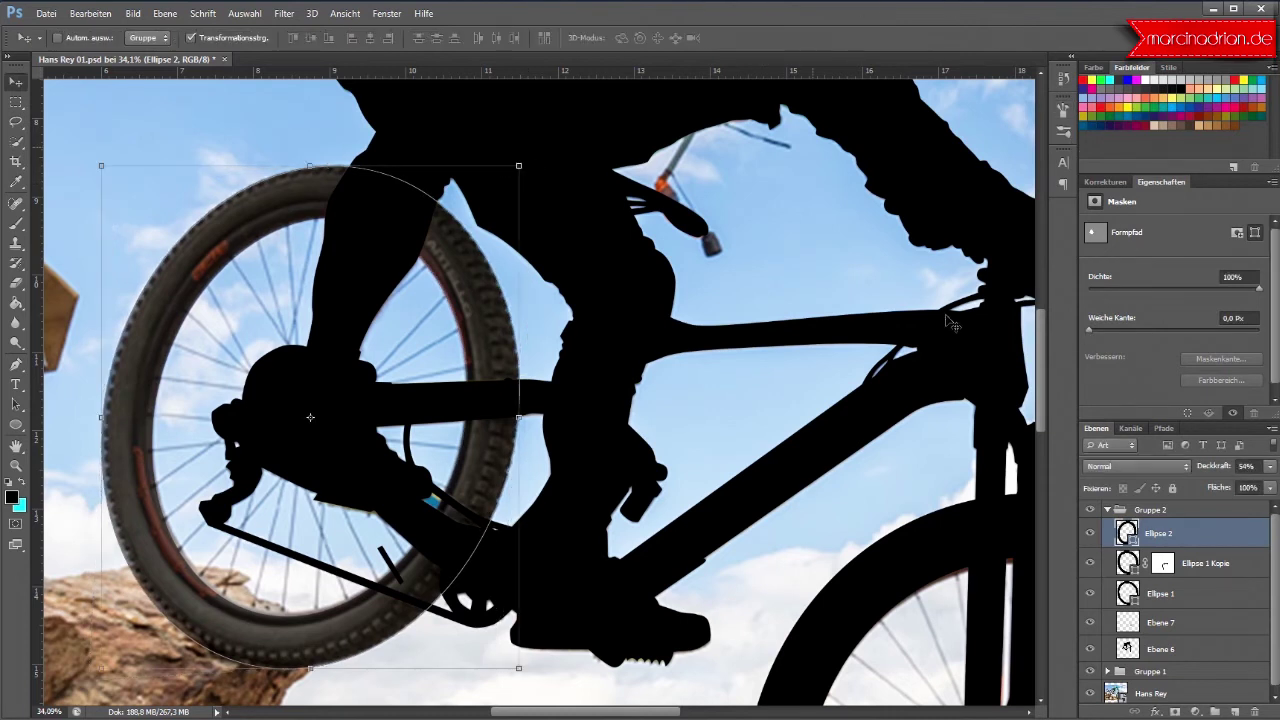
Step: Set Ellipse 2 back to 100% opacity
{"action": "left_click", "coordinate": [1270, 467]}
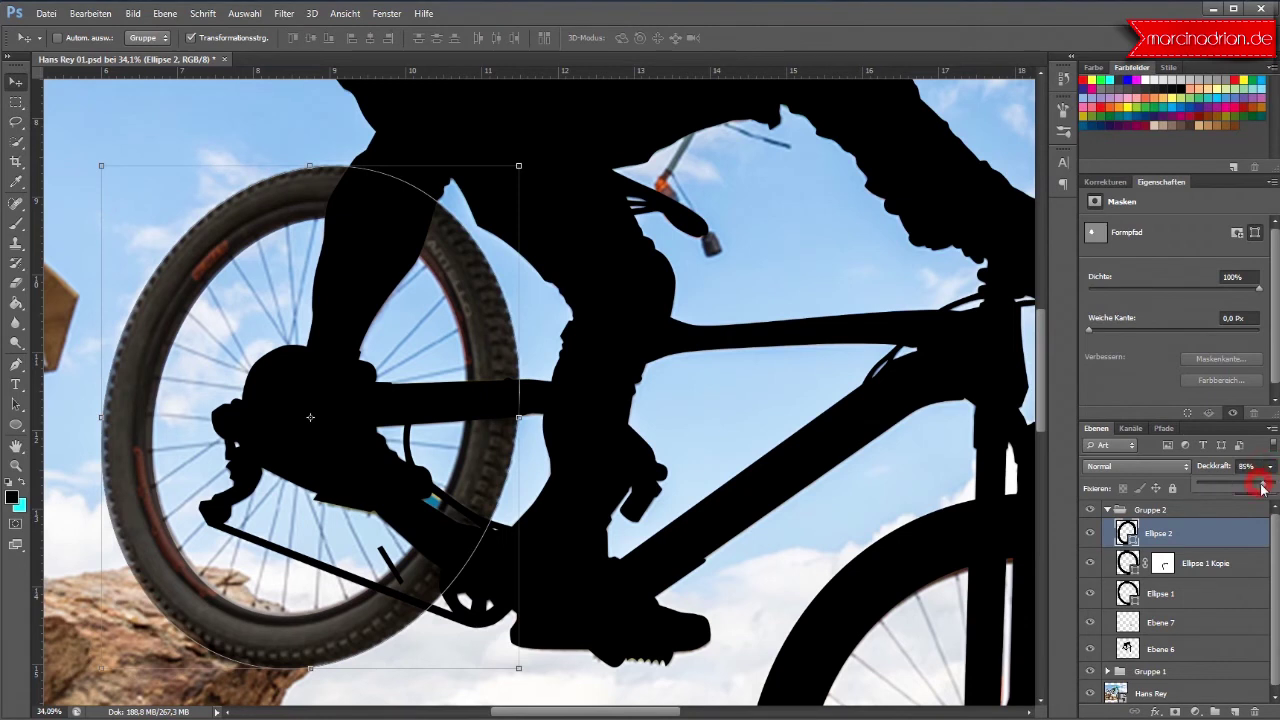
{"action": "left_click_drag", "start_coordinate": [1262, 489], "coordinate": [1274, 489]}
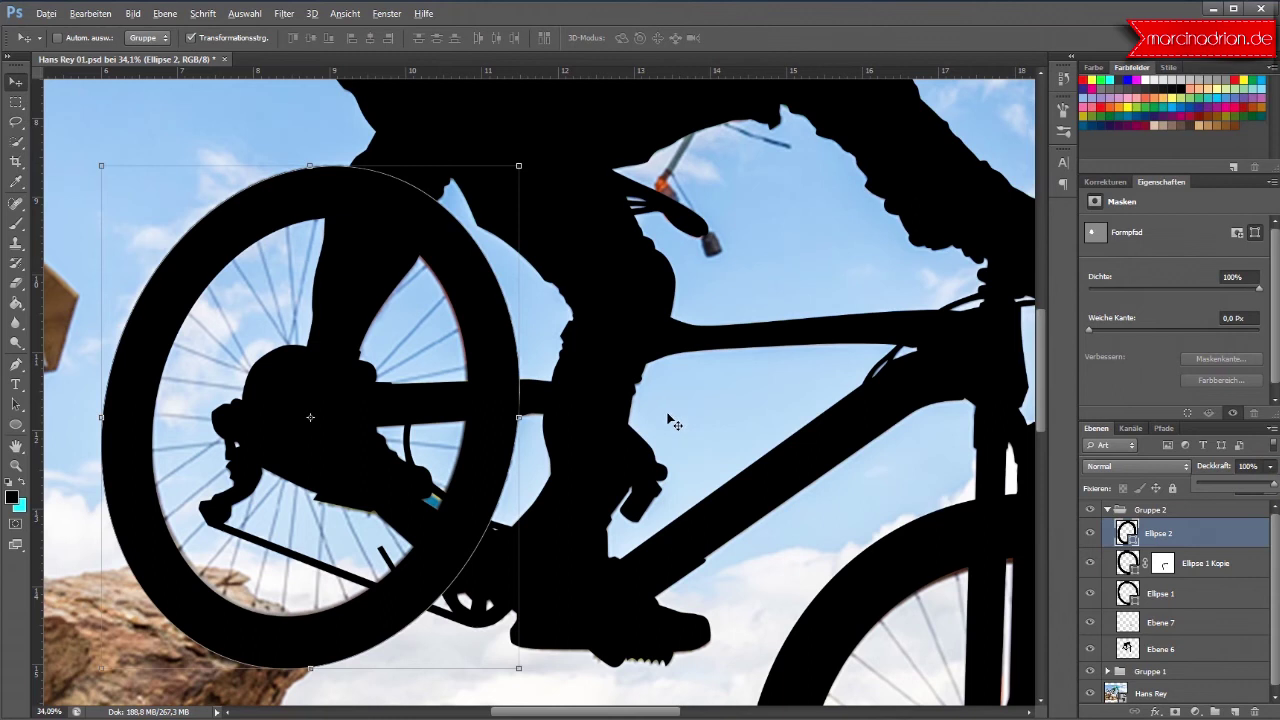
{"action": "scroll", "coordinate": [668, 420], "scroll_direction": "down", "scroll_amount": 2}
{"action": "scroll", "coordinate": [668, 420], "scroll_direction": "down", "scroll_amount": 2}
{"action": "scroll", "coordinate": [668, 420], "scroll_direction": "down", "scroll_amount": 1}
Step: Select Ellipse 1 and nudge it slightly left and up
{"action": "scroll", "coordinate": [668, 420], "scroll_direction": "down", "scroll_amount": 1}
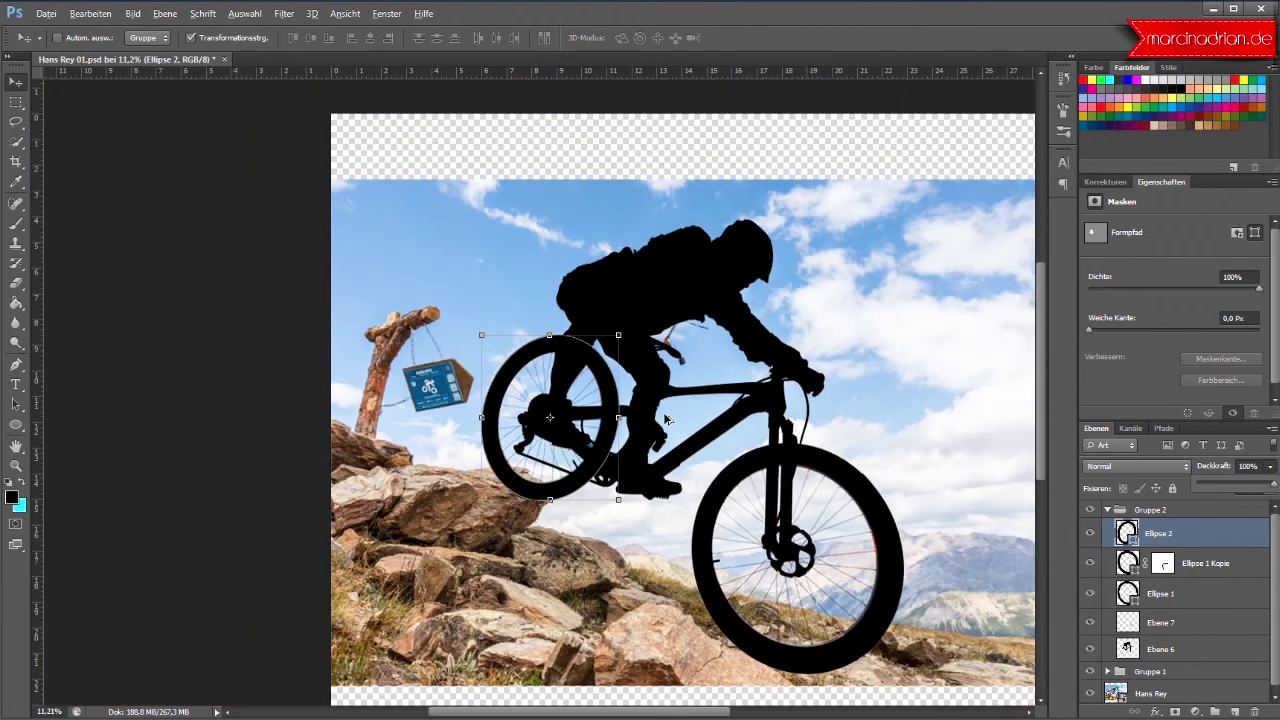
{"action": "scroll", "coordinate": [668, 420], "scroll_direction": "down", "scroll_amount": 1}
{"action": "scroll", "coordinate": [690, 558], "scroll_direction": "up", "scroll_amount": 1}
{"action": "scroll", "coordinate": [600, 553], "scroll_direction": "up", "scroll_amount": 2}
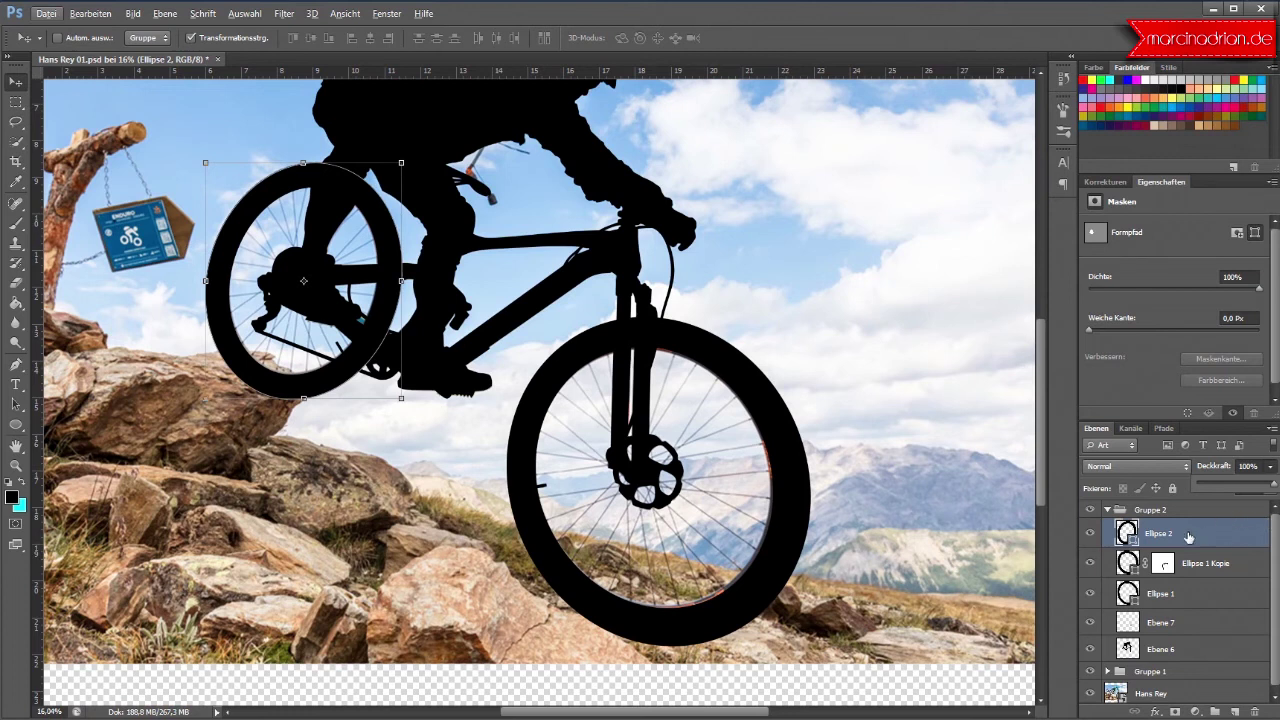
{"action": "left_click", "coordinate": [1160, 593]}
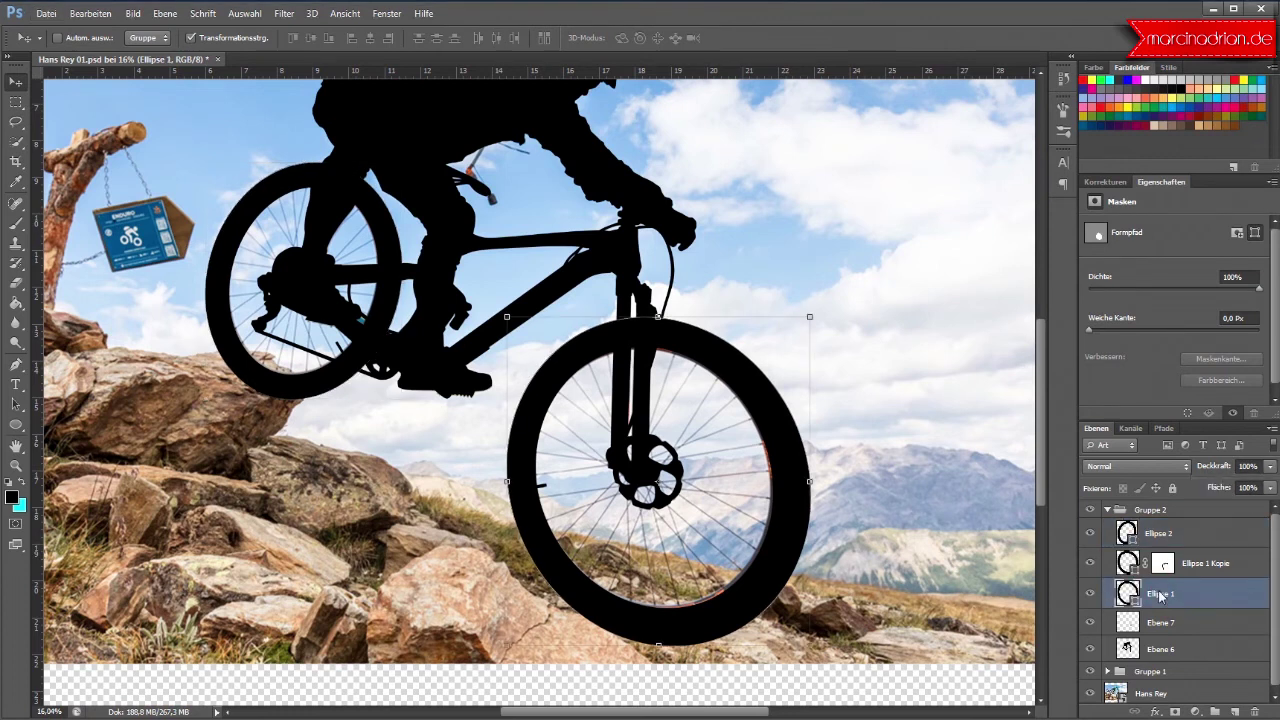
{"action": "key", "text": "Left"}
{"action": "key", "text": "Left"}
{"action": "key", "text": "Left"}
{"action": "key", "text": "Left"}
{"action": "key", "text": "Left"}
{"action": "key", "text": "Left"}
{"action": "key", "text": "Left"}
{"action": "key", "text": "Left"}
{"action": "key", "text": "Left"}
{"action": "key", "text": "Left"}
{"action": "key", "text": "Left"}
{"action": "key", "text": "Up"}
{"action": "key", "text": "Up"}
{"action": "key", "text": "Up"}
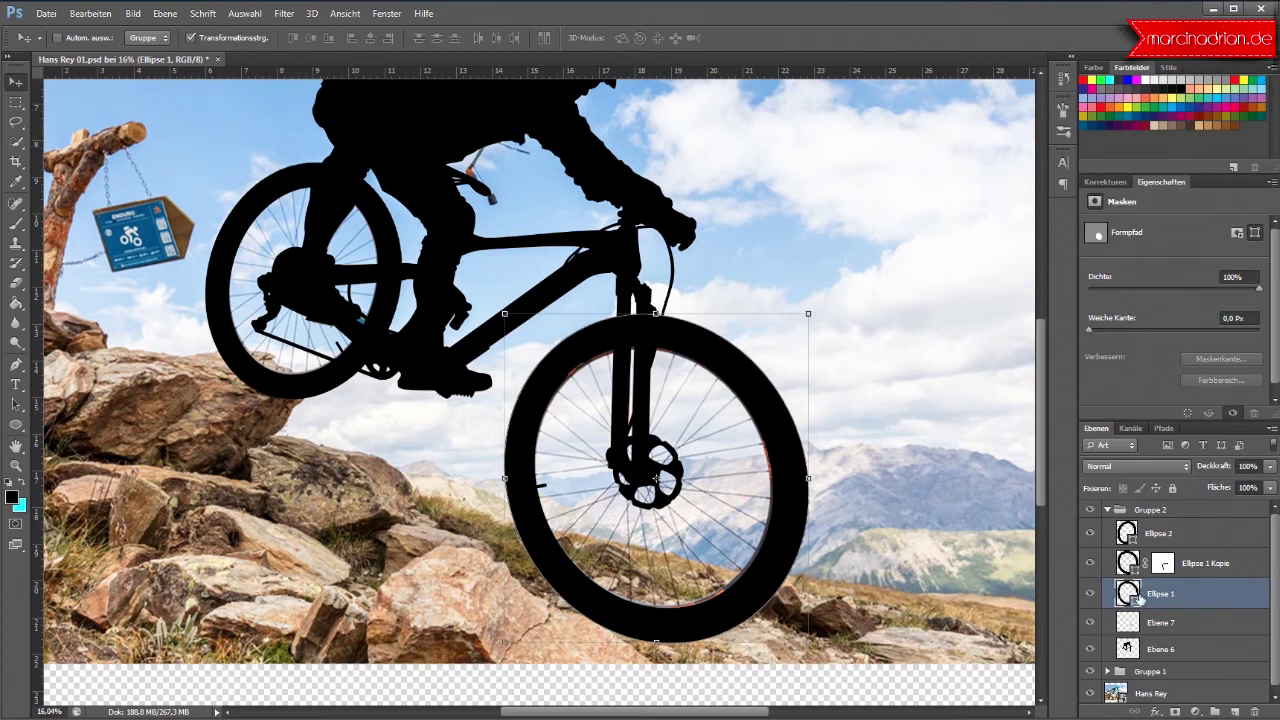
Step: Hide the Hans Rey mountain photo layer
{"action": "left_click", "coordinate": [1089, 692]}
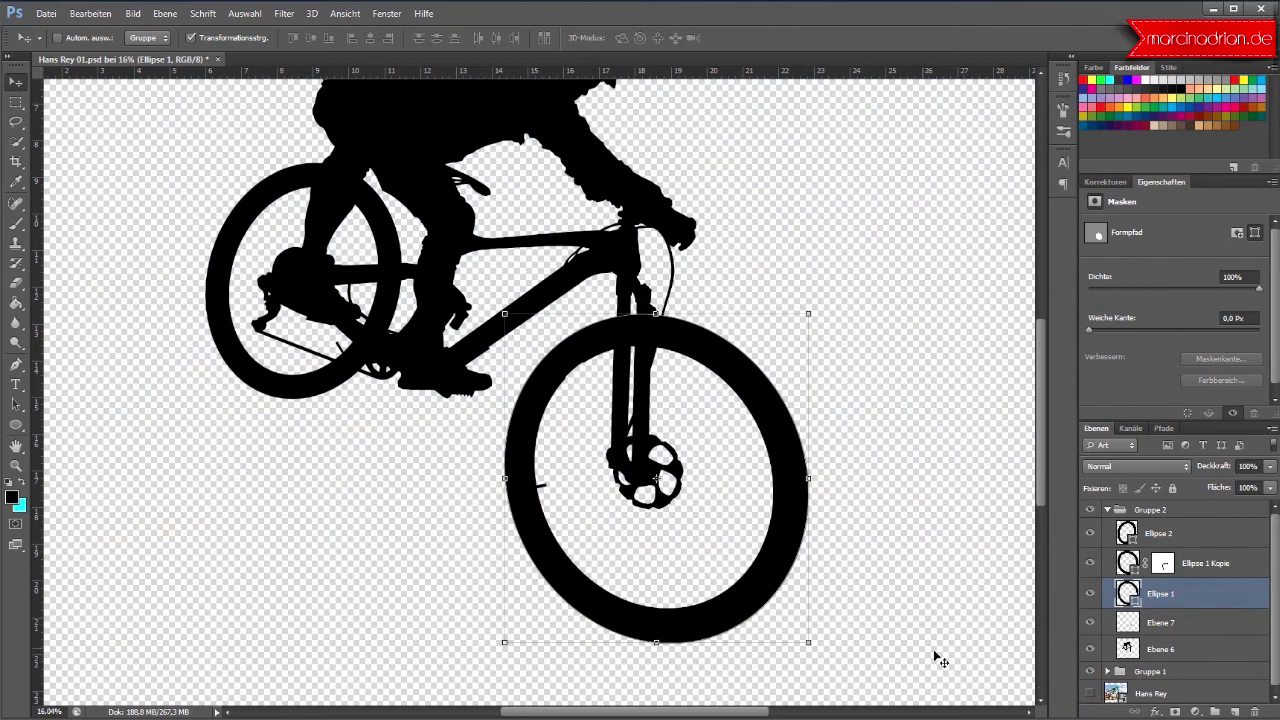
{"action": "scroll", "coordinate": [570, 390], "scroll_direction": "up", "scroll_amount": 3}
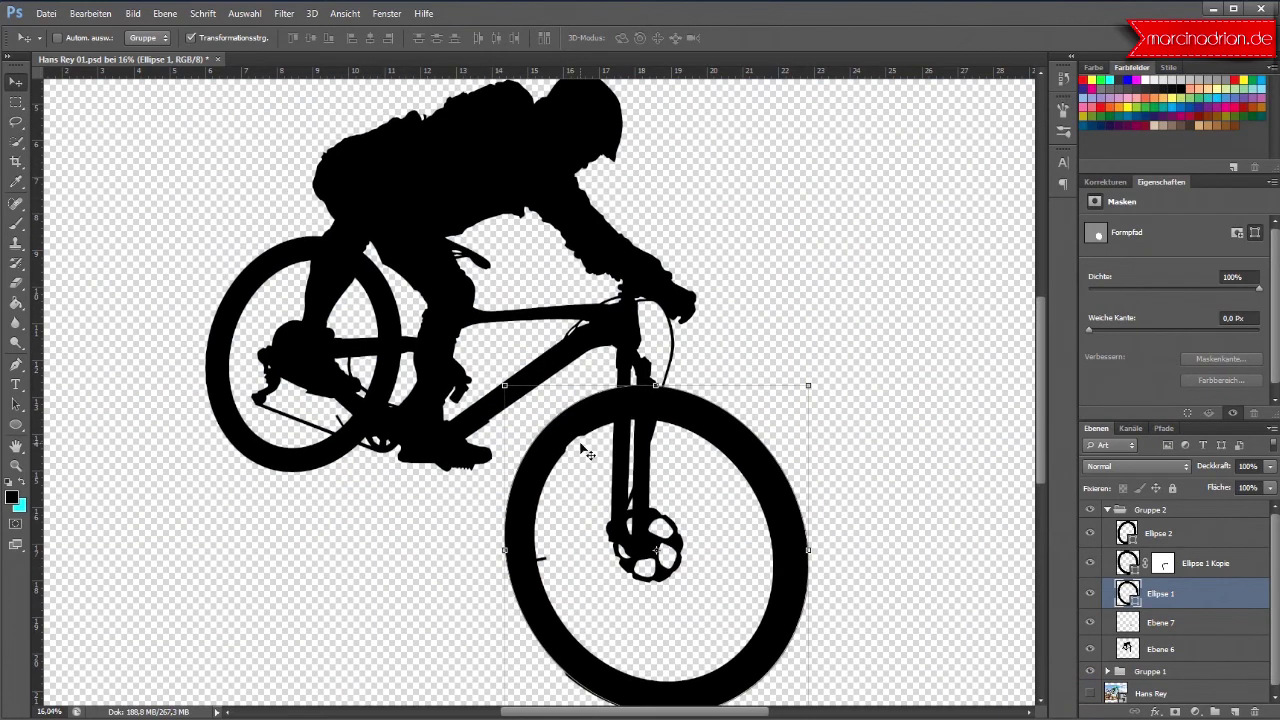
{"action": "scroll", "coordinate": [583, 450], "scroll_direction": "up", "scroll_amount": 4}
{"action": "scroll", "coordinate": [583, 450], "scroll_direction": "up", "scroll_amount": 1}
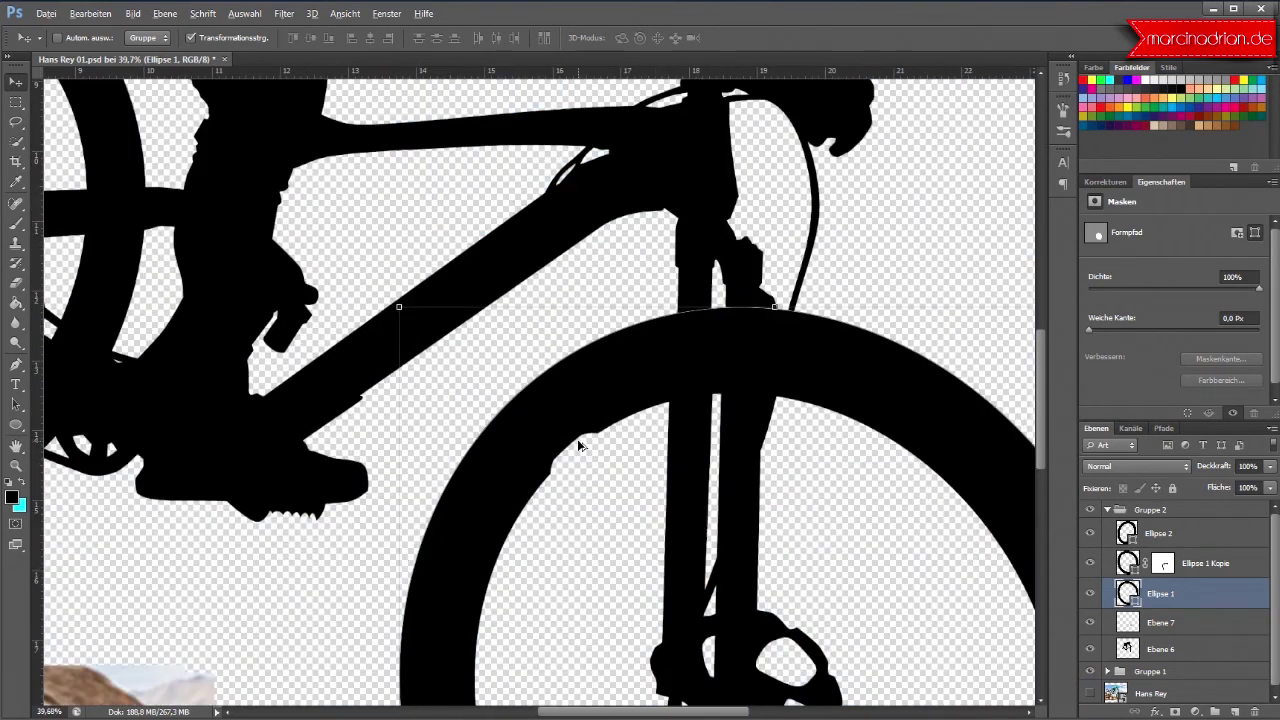
Step: Mask out more of Ellipse 1 Kopie's ring at the wheel's inner edge
{"action": "left_click", "coordinate": [1163, 563]}
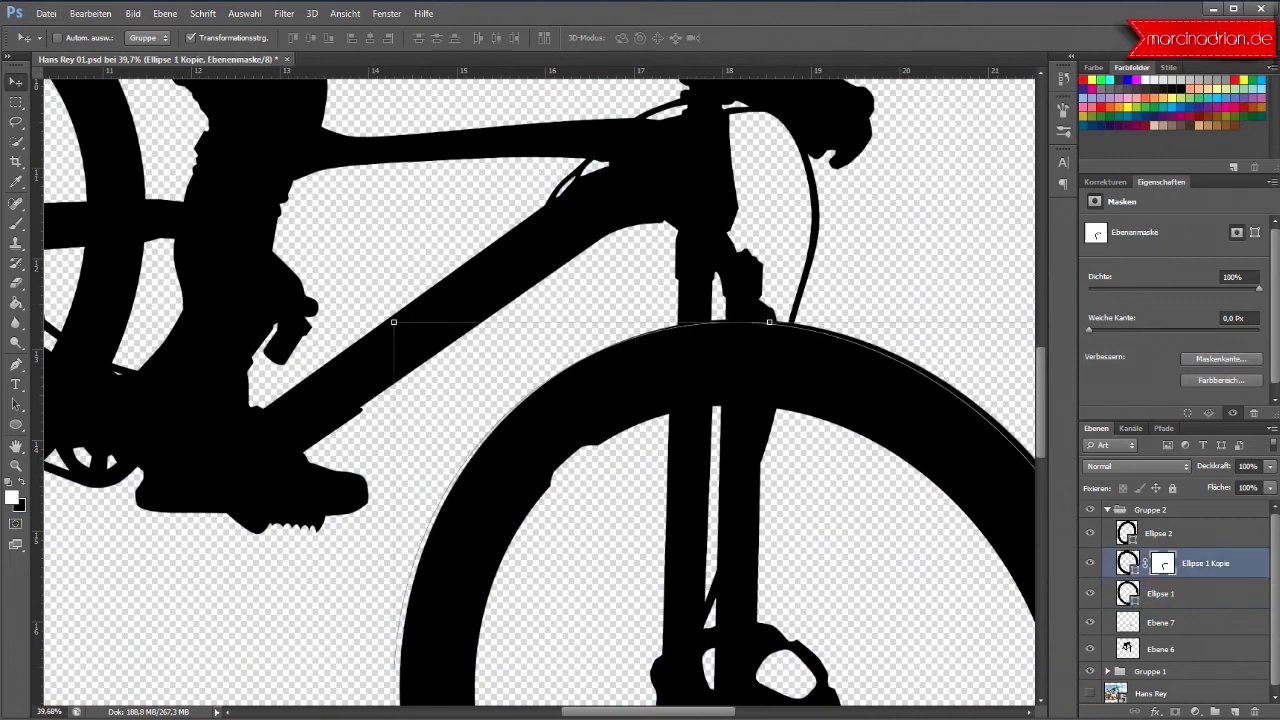
{"action": "left_click", "coordinate": [13, 484]}
{"action": "left_click", "coordinate": [16, 283]}
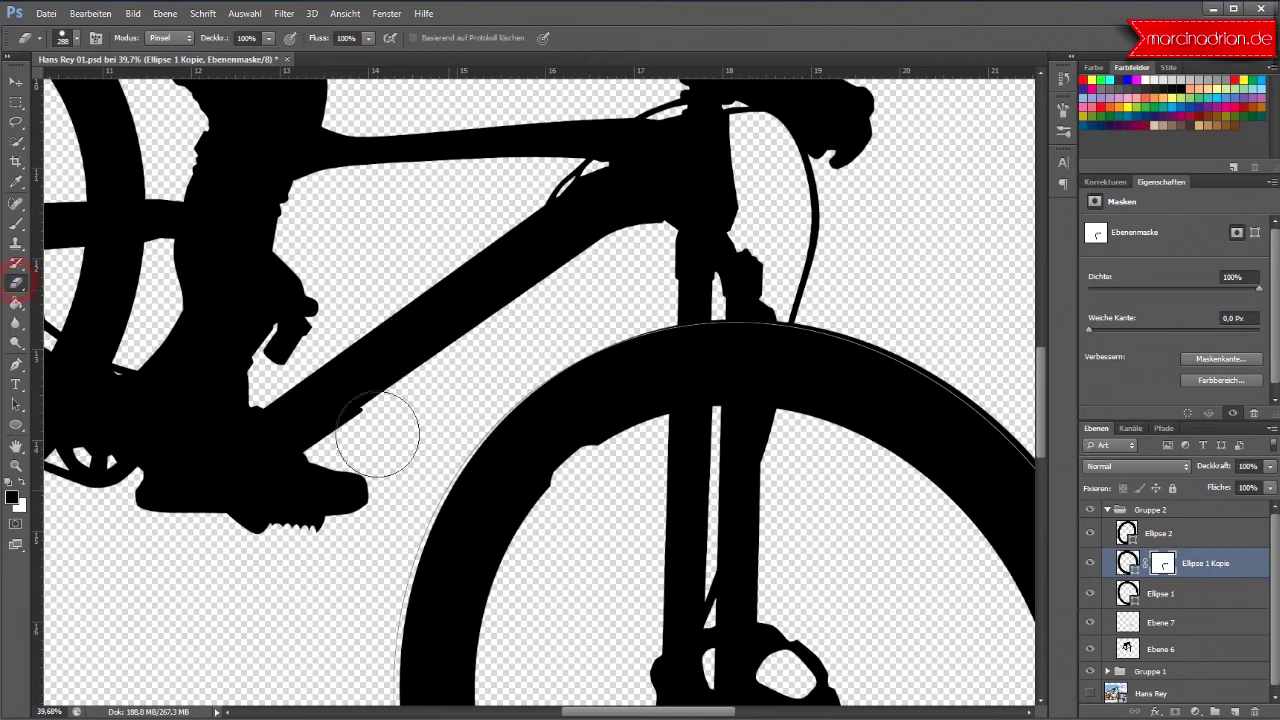
{"action": "left_click", "coordinate": [592, 466]}
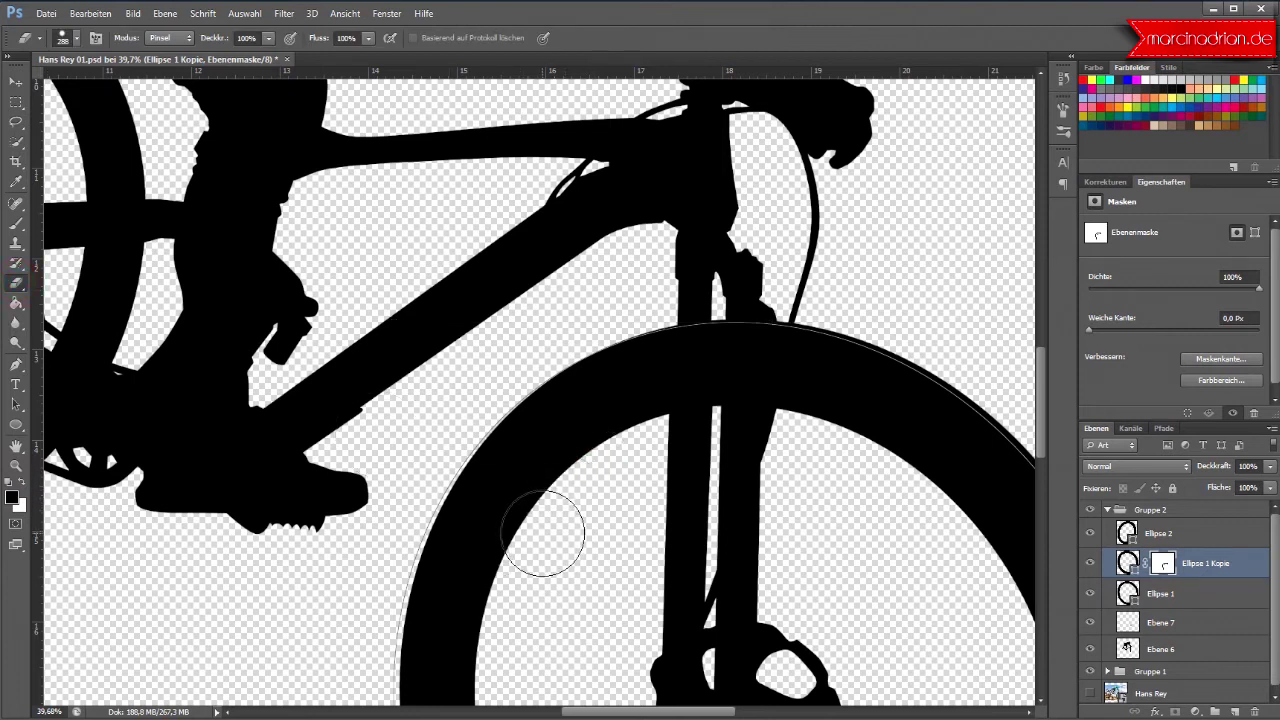
{"action": "scroll", "coordinate": [543, 535], "scroll_direction": "down", "scroll_amount": 2}
{"action": "scroll", "coordinate": [543, 535], "scroll_direction": "down", "scroll_amount": 1}
{"action": "scroll", "coordinate": [543, 535], "scroll_direction": "down", "scroll_amount": 1}
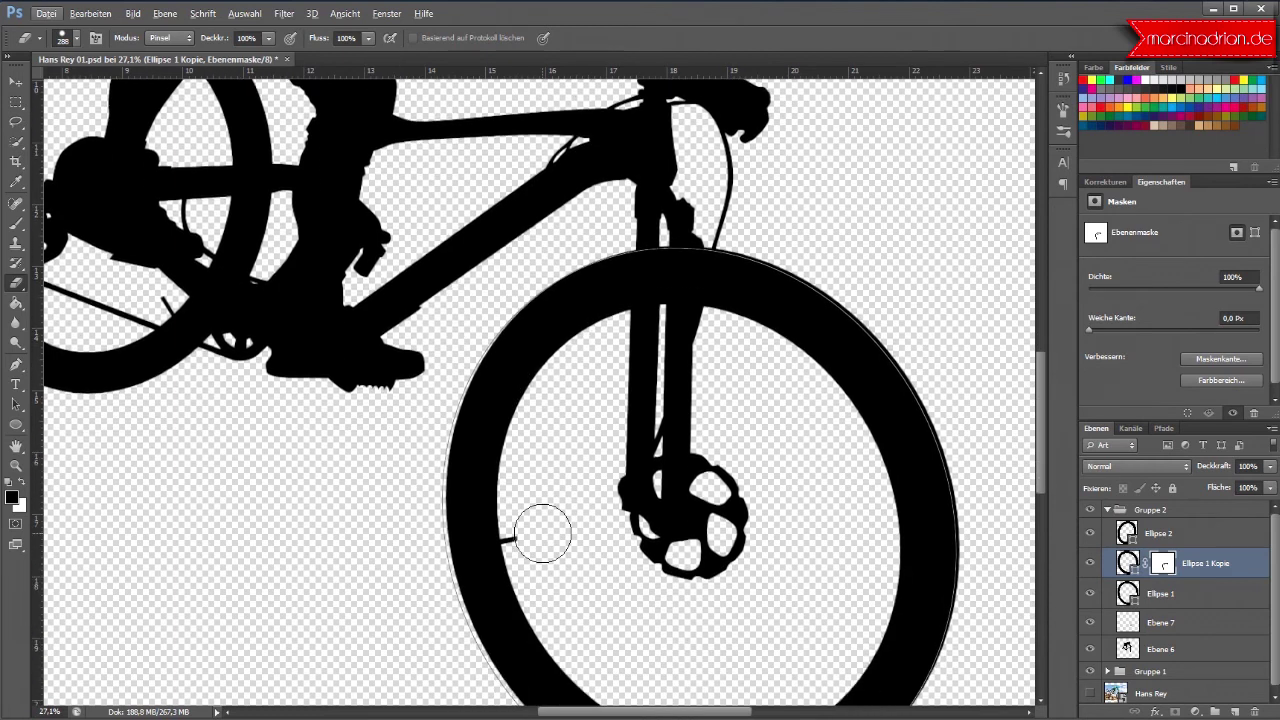
{"action": "scroll", "coordinate": [543, 535], "scroll_direction": "down", "scroll_amount": 1}
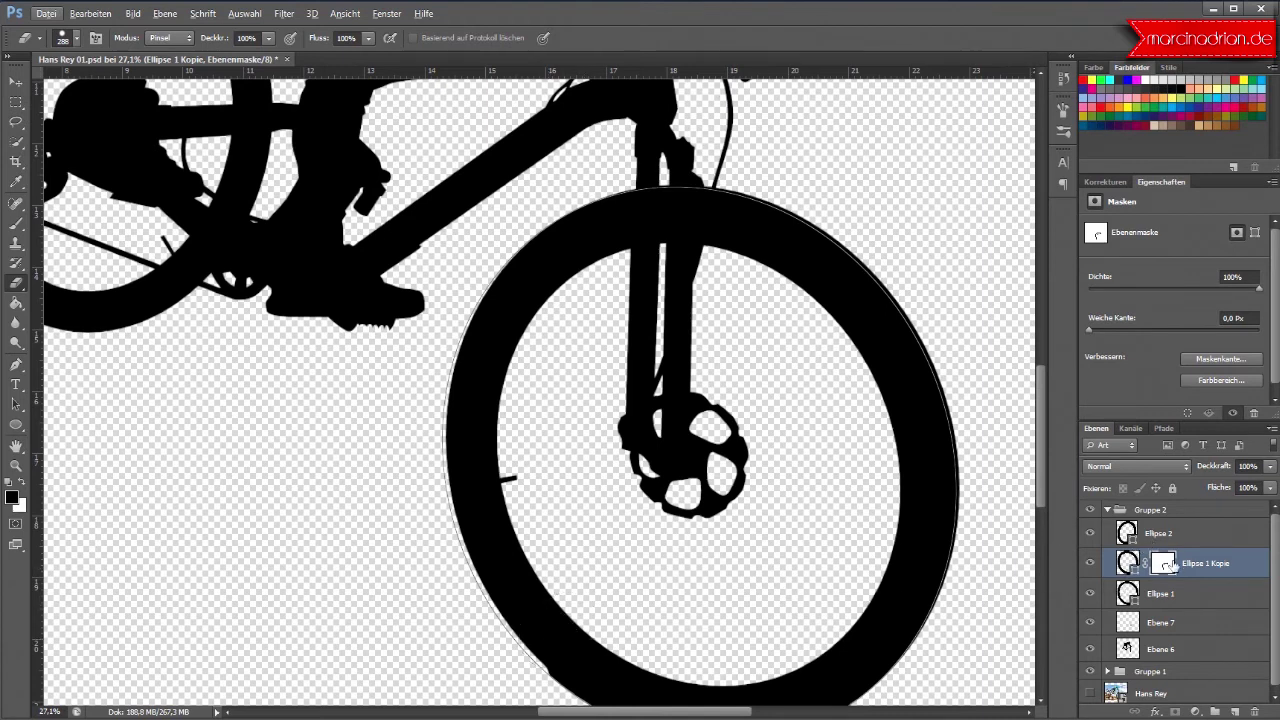
Step: Compare Ellipse 1 Kopie at 10% opacity, then restore it to 100%
{"action": "left_click", "coordinate": [1208, 564]}
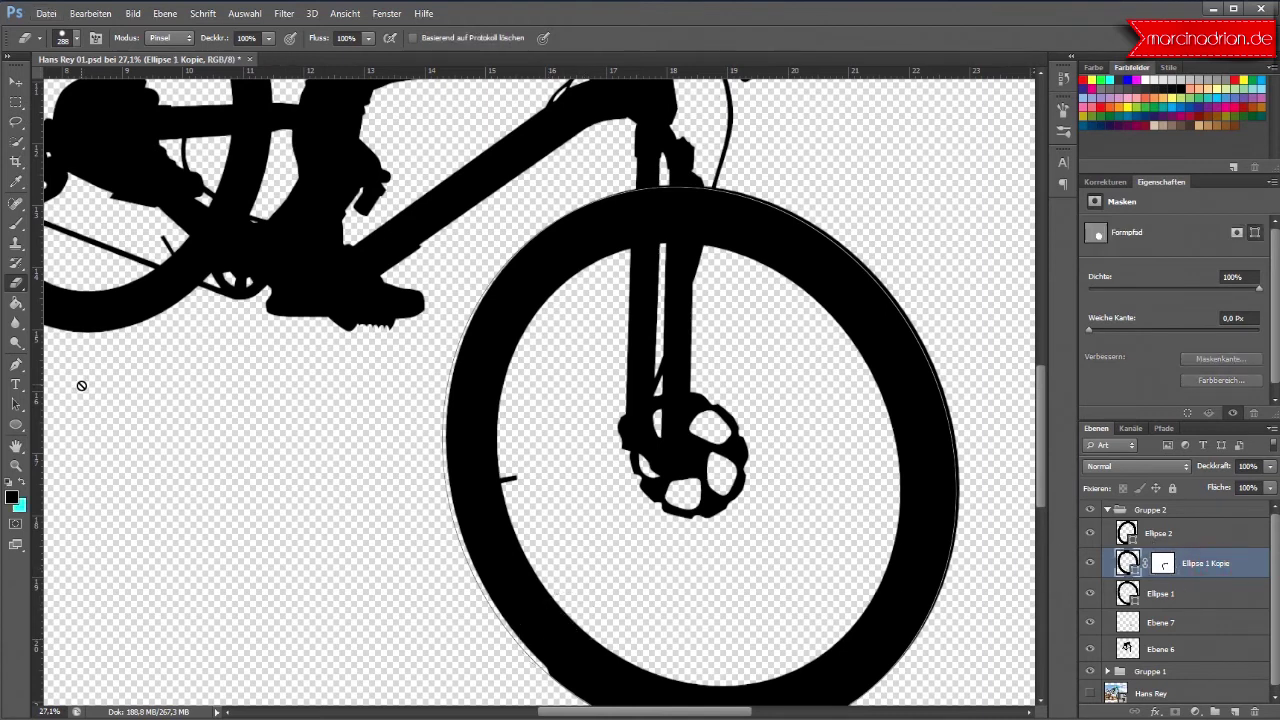
{"action": "left_click", "coordinate": [14, 85]}
{"action": "key", "text": "1"}
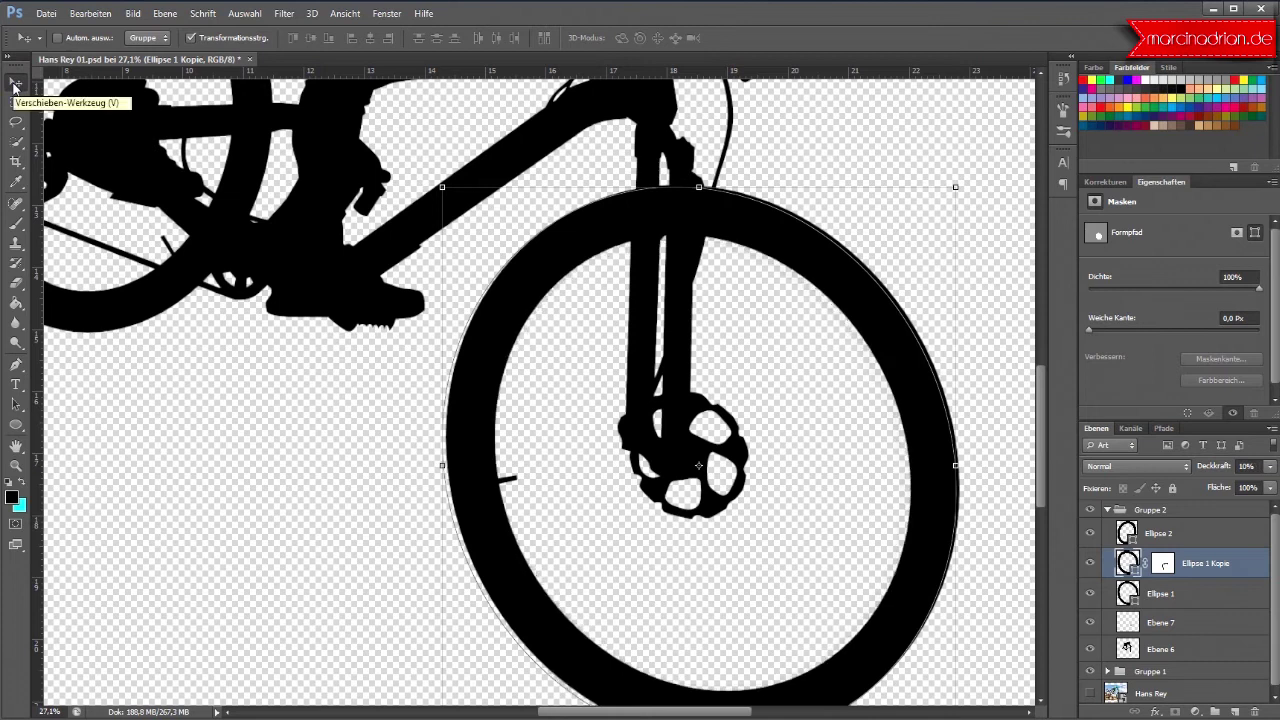
{"action": "key", "text": "0"}
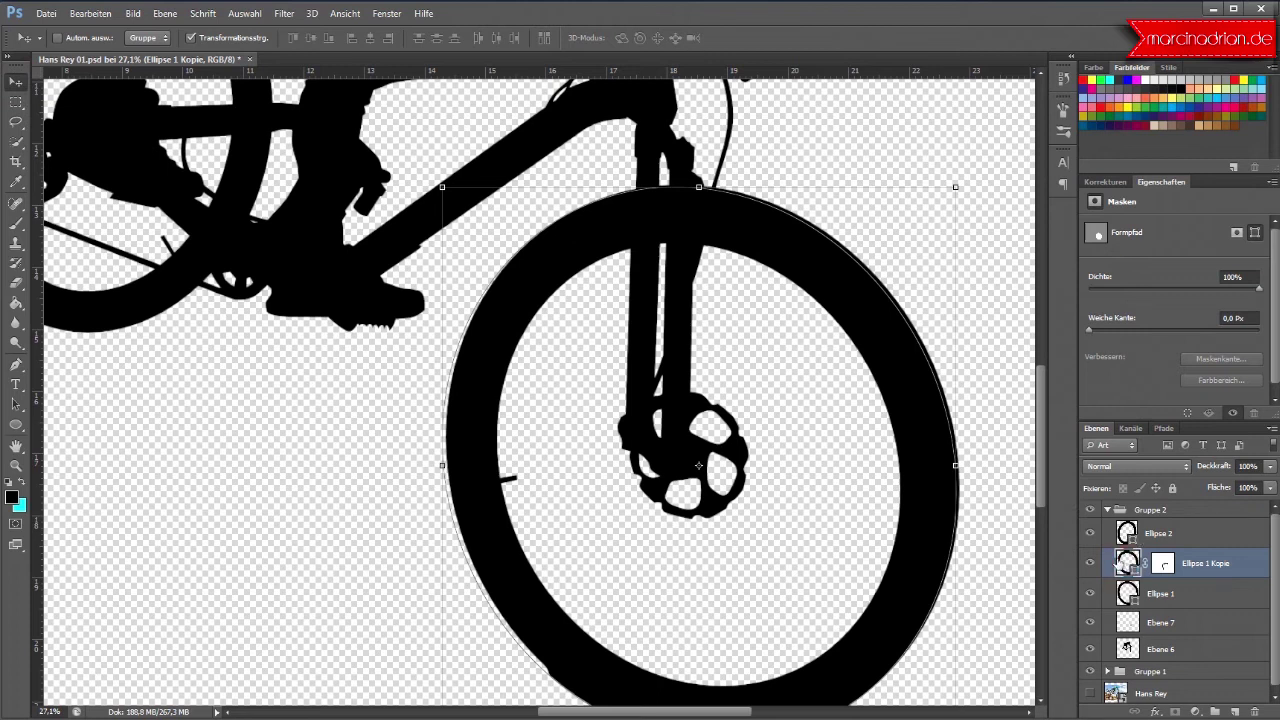
Step: Toggle Ellipse 1 Kopie between 10% and 100% opacity to check its fit, ending at 100%
{"action": "key", "text": "1"}
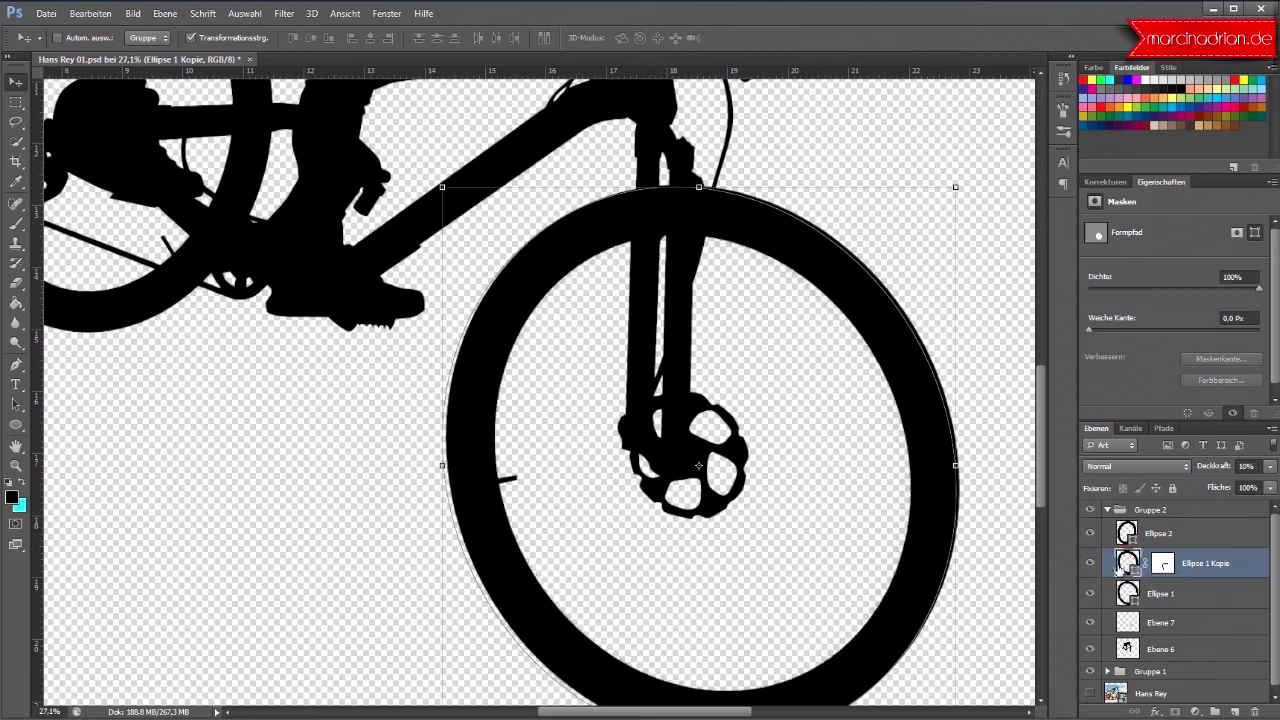
{"action": "key", "text": "0"}
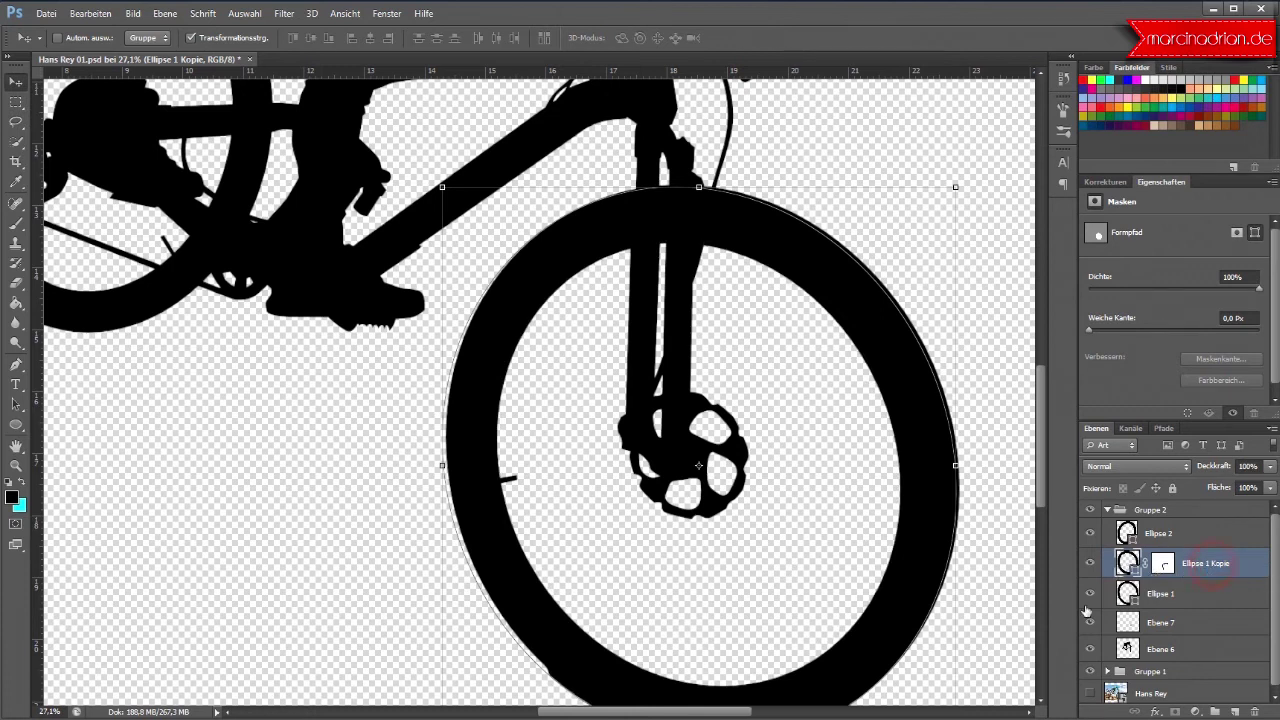
{"action": "key", "text": "1"}
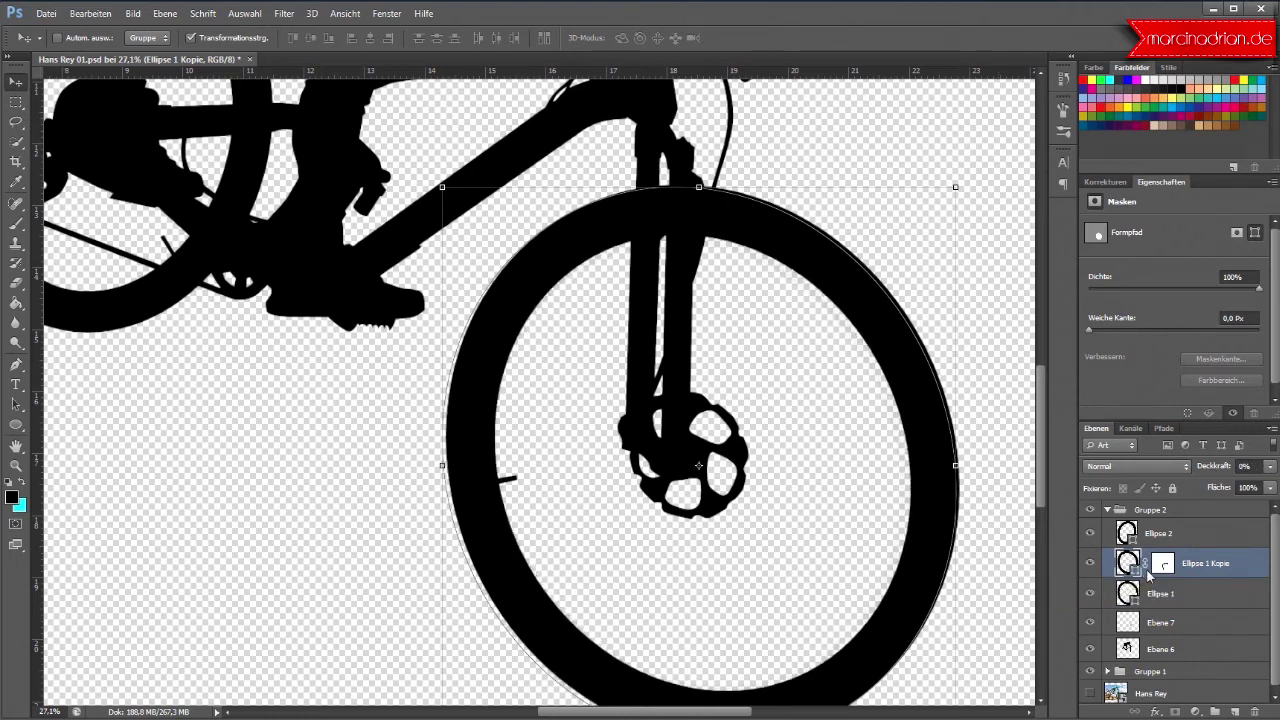
{"action": "left_click", "coordinate": [1270, 466]}
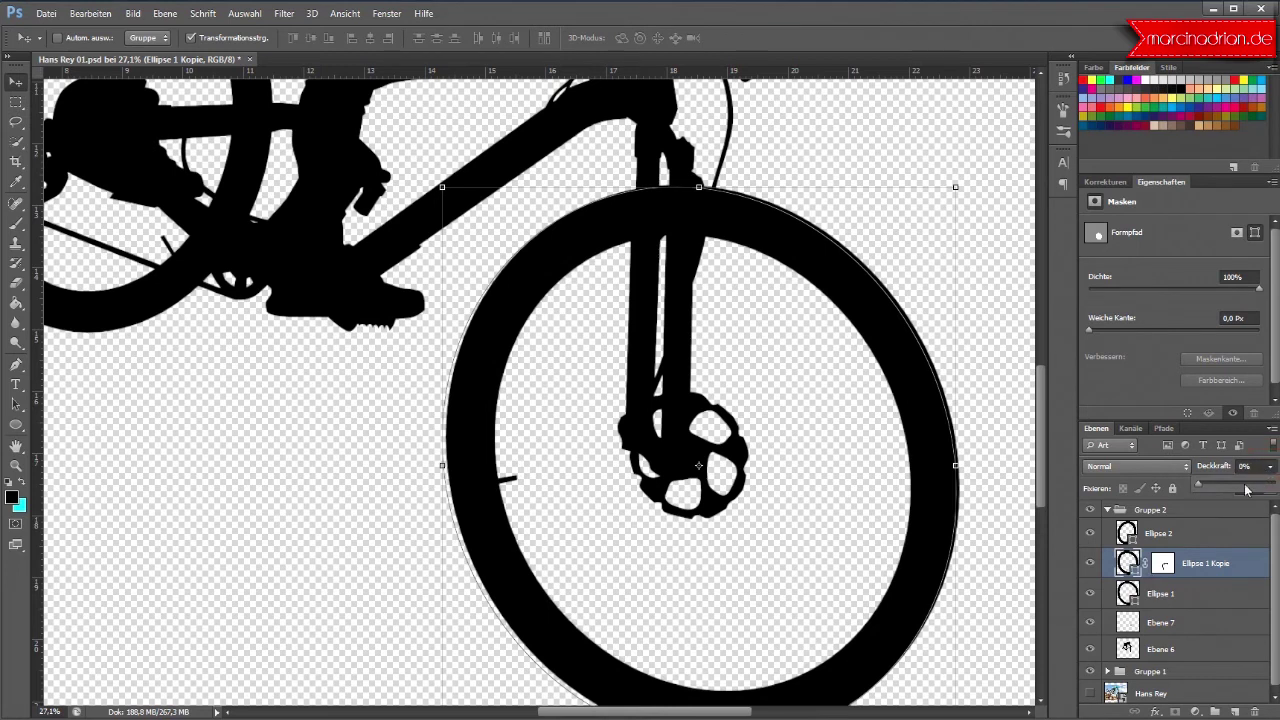
{"action": "left_click_drag", "start_coordinate": [1244, 490], "coordinate": [1262, 484]}
{"action": "left_click", "coordinate": [1190, 538]}
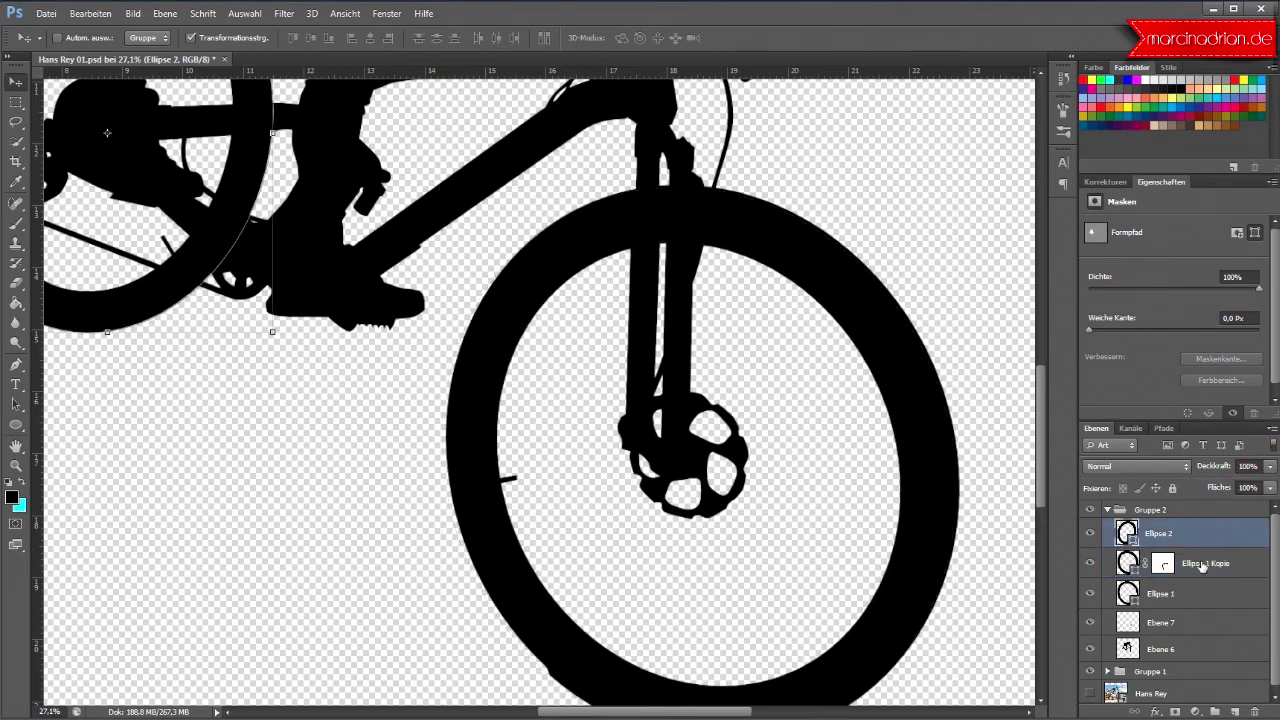
{"action": "left_click", "coordinate": [1122, 566]}
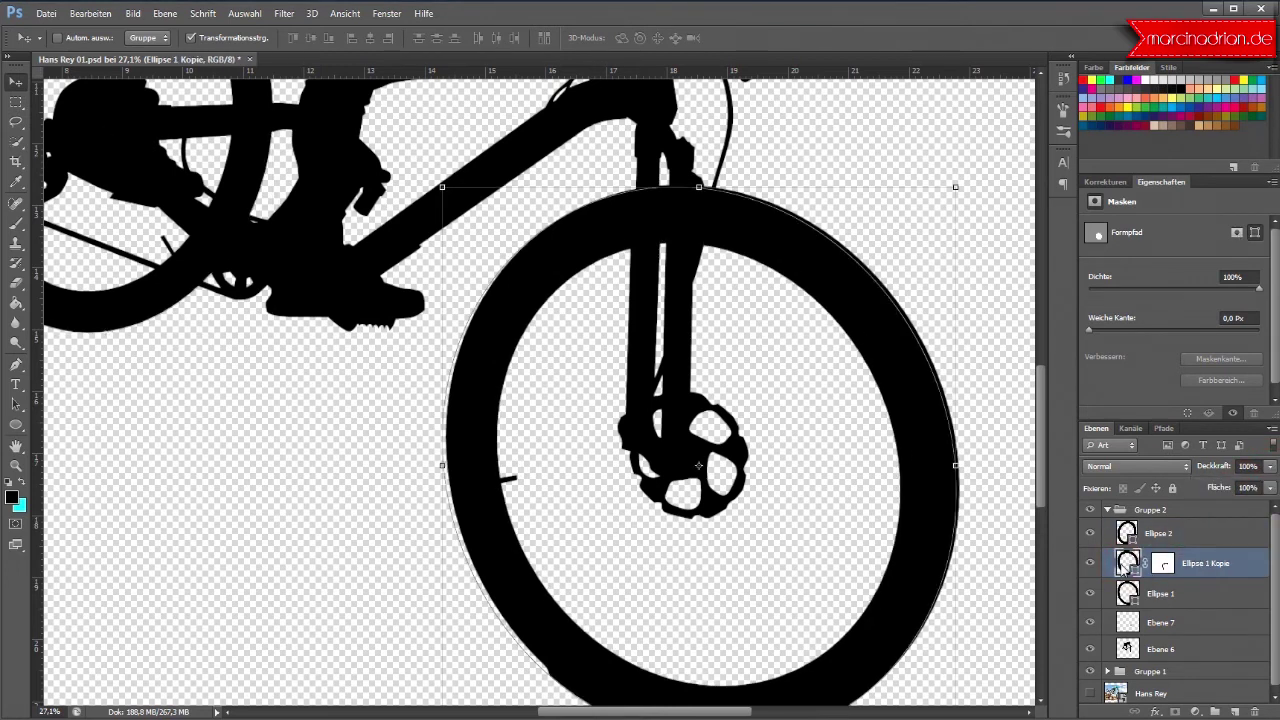
{"action": "key", "text": "1"}
{"action": "key", "text": "0"}
Step: Nudge the front-wheel ring up about 4 px, then fine-tune it by a pixel
{"action": "key", "text": "Up"}
{"action": "key", "text": "Up"}
{"action": "key", "text": "Up"}
{"action": "key", "text": "Up"}
{"action": "key", "text": "Up"}
{"action": "key", "text": "Up"}
{"action": "key", "text": "Up"}
{"action": "key", "text": "Up"}
{"action": "key", "text": "Up"}
{"action": "key", "text": "Up"}
{"action": "key", "text": "Up"}
{"action": "key", "text": "Up"}
{"action": "key", "text": "Up"}
{"action": "key", "text": "Up"}
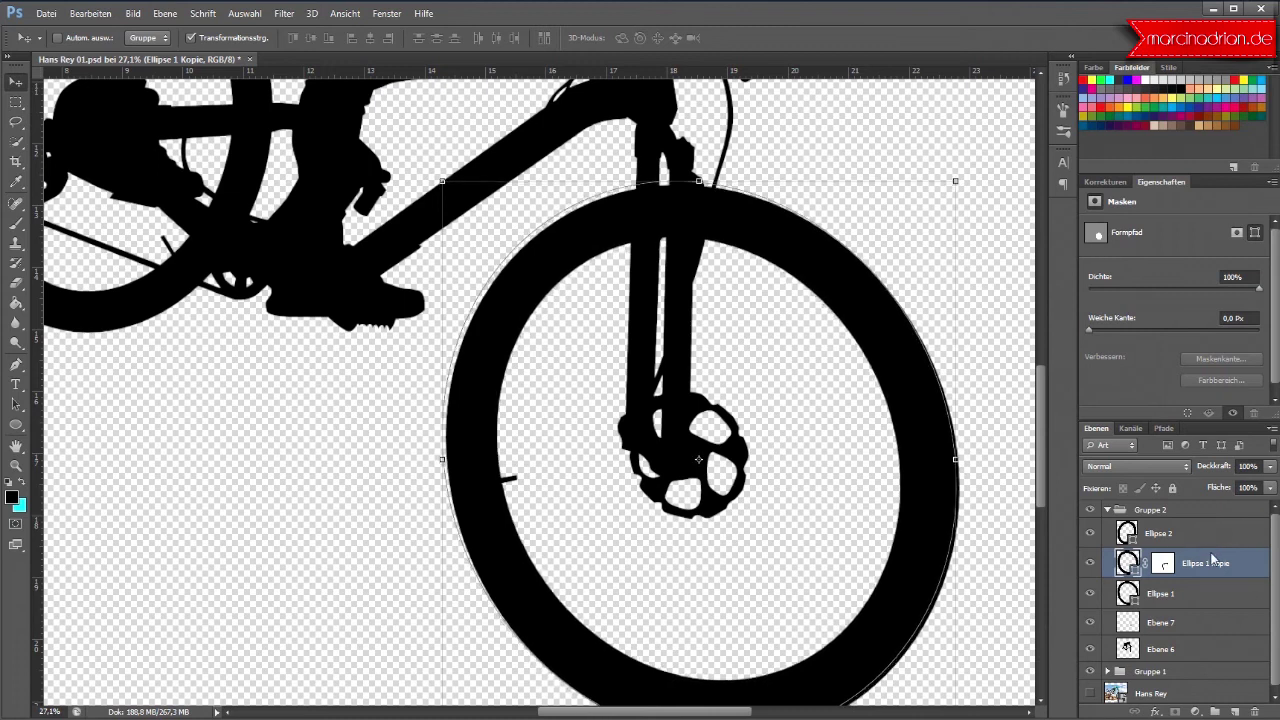
{"action": "key", "text": "Down"}
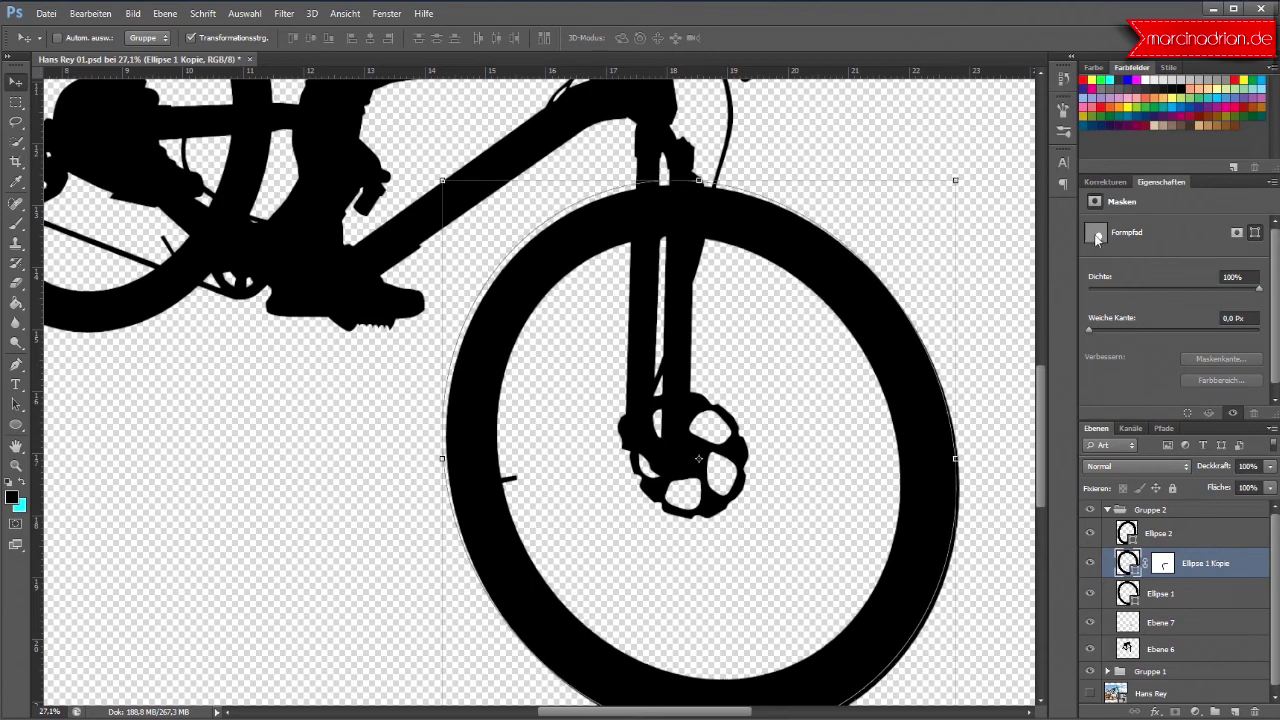
{"action": "key", "text": "Up"}
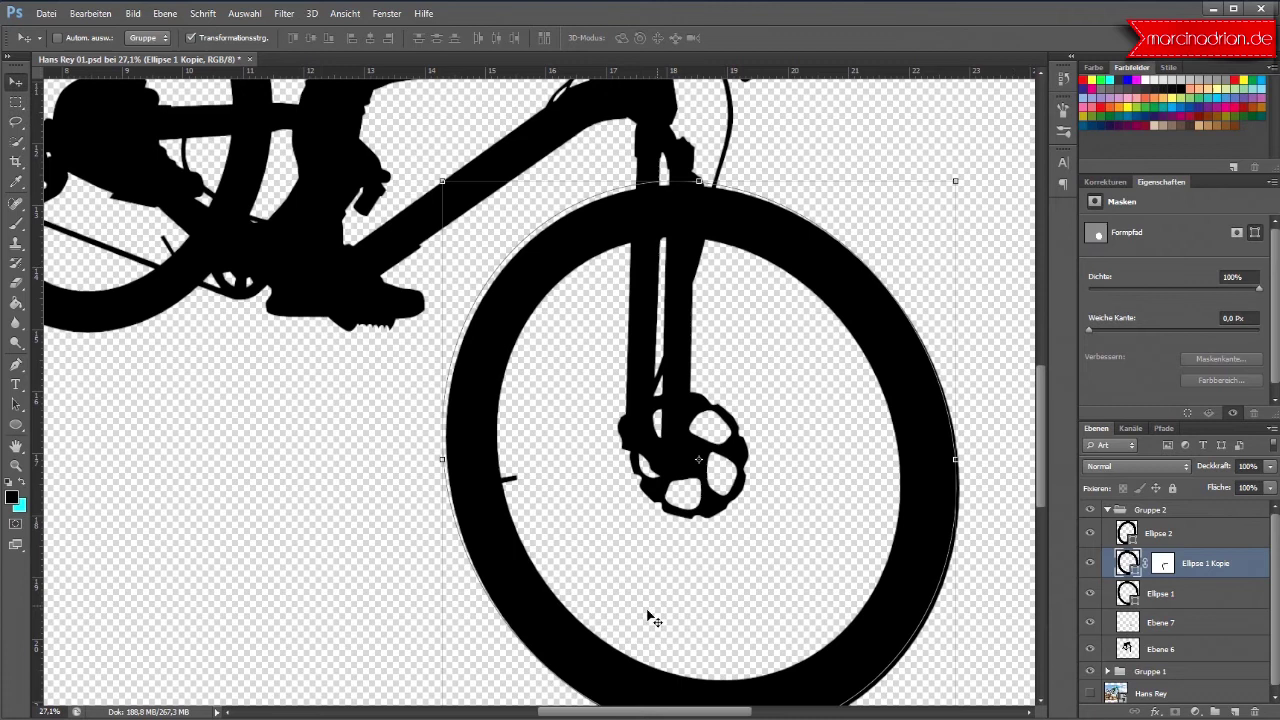
{"action": "scroll", "coordinate": [626, 613], "scroll_direction": "down", "scroll_amount": 2}
{"action": "scroll", "coordinate": [626, 613], "scroll_direction": "down", "scroll_amount": 2}
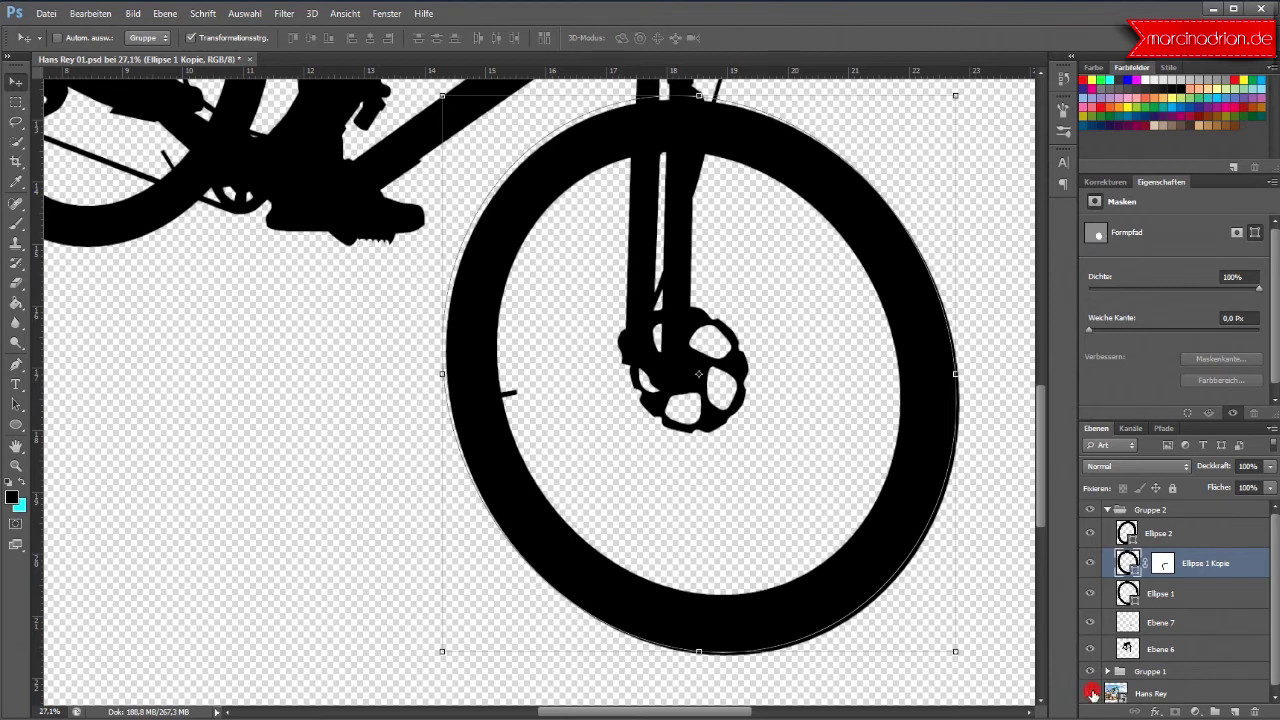
Step: Show the mountain photo again and add a new empty layer above Ellipse 2
{"action": "left_click", "coordinate": [1090, 693]}
{"action": "left_click", "coordinate": [1176, 529]}
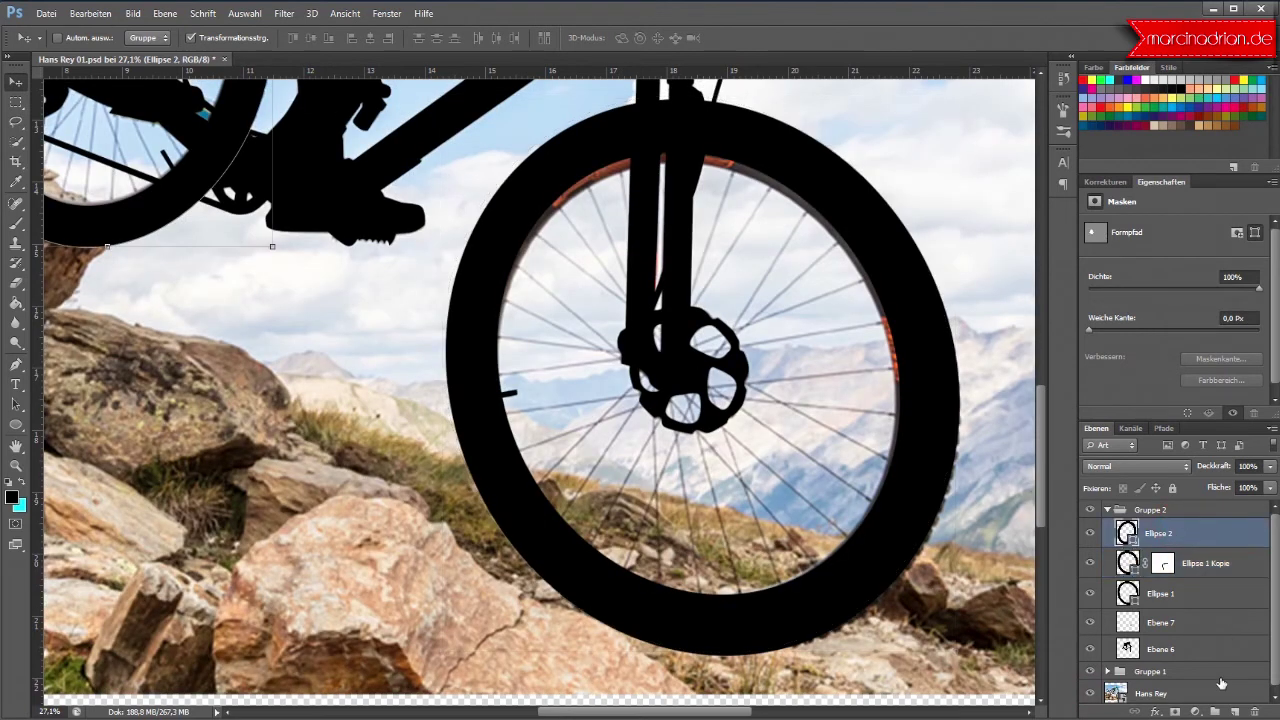
{"action": "left_click", "coordinate": [1235, 711]}
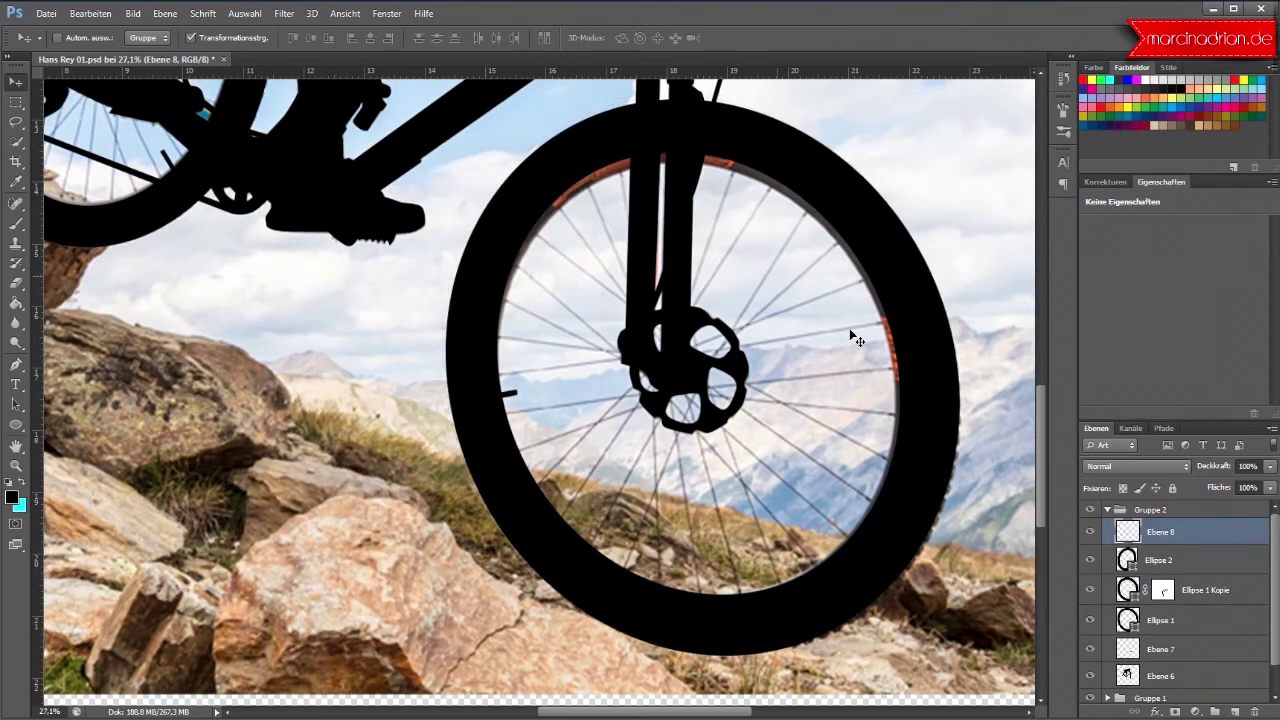
Step: Choose a hard round brush at 100% hardness and set a small size of about 20 px
{"action": "left_click", "coordinate": [14, 229]}
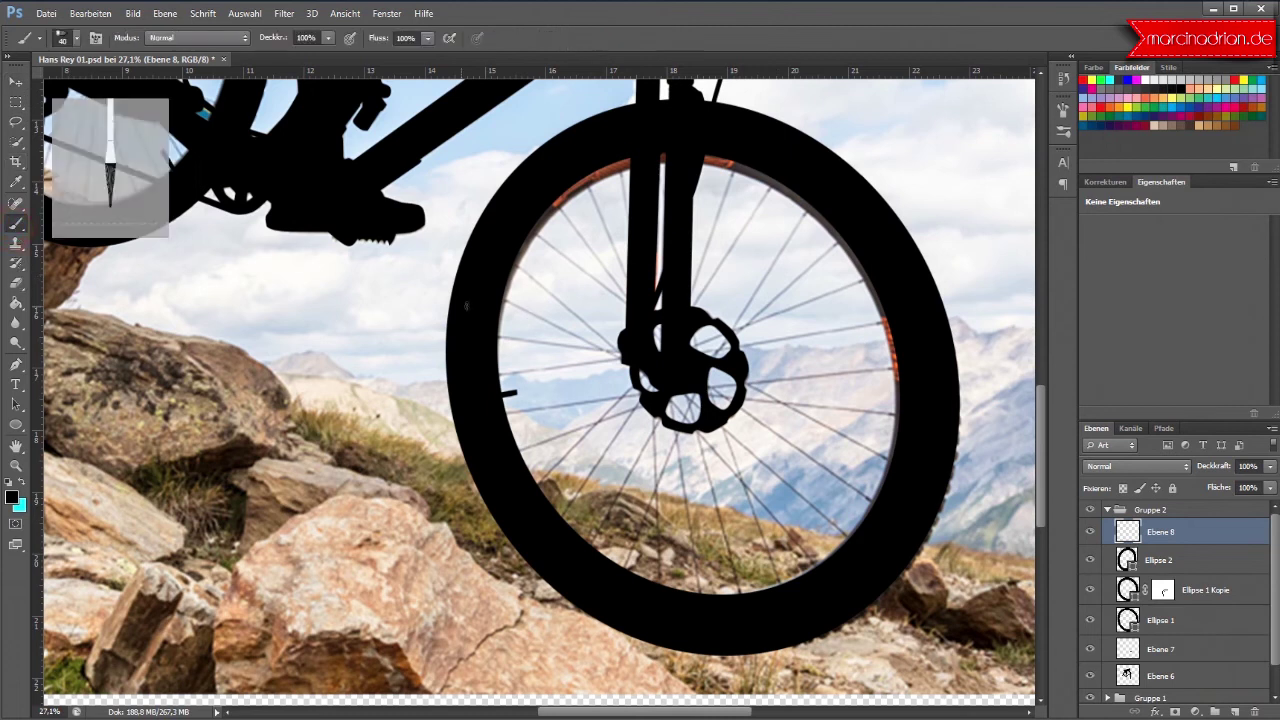
{"action": "right_click", "coordinate": [528, 305]}
{"action": "left_click", "coordinate": [579, 411]}
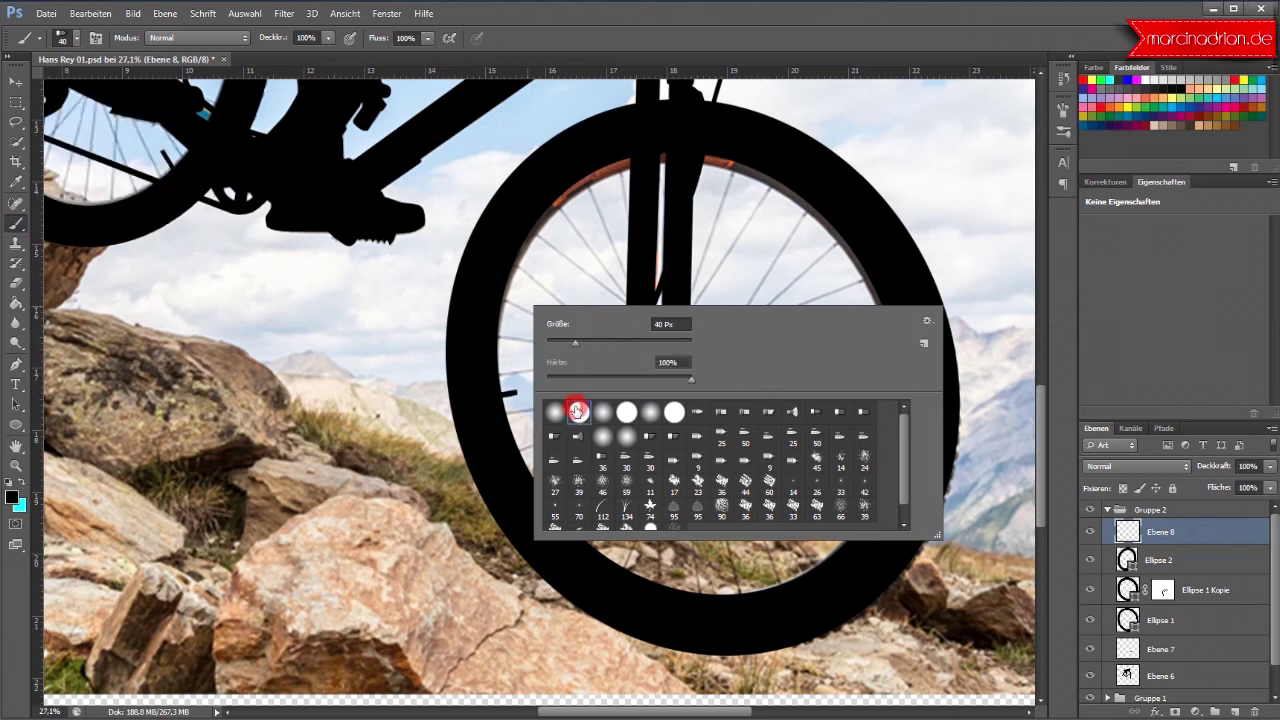
{"action": "left_click", "coordinate": [555, 342]}
{"action": "left_click_drag", "start_coordinate": [555, 344], "coordinate": [552, 346]}
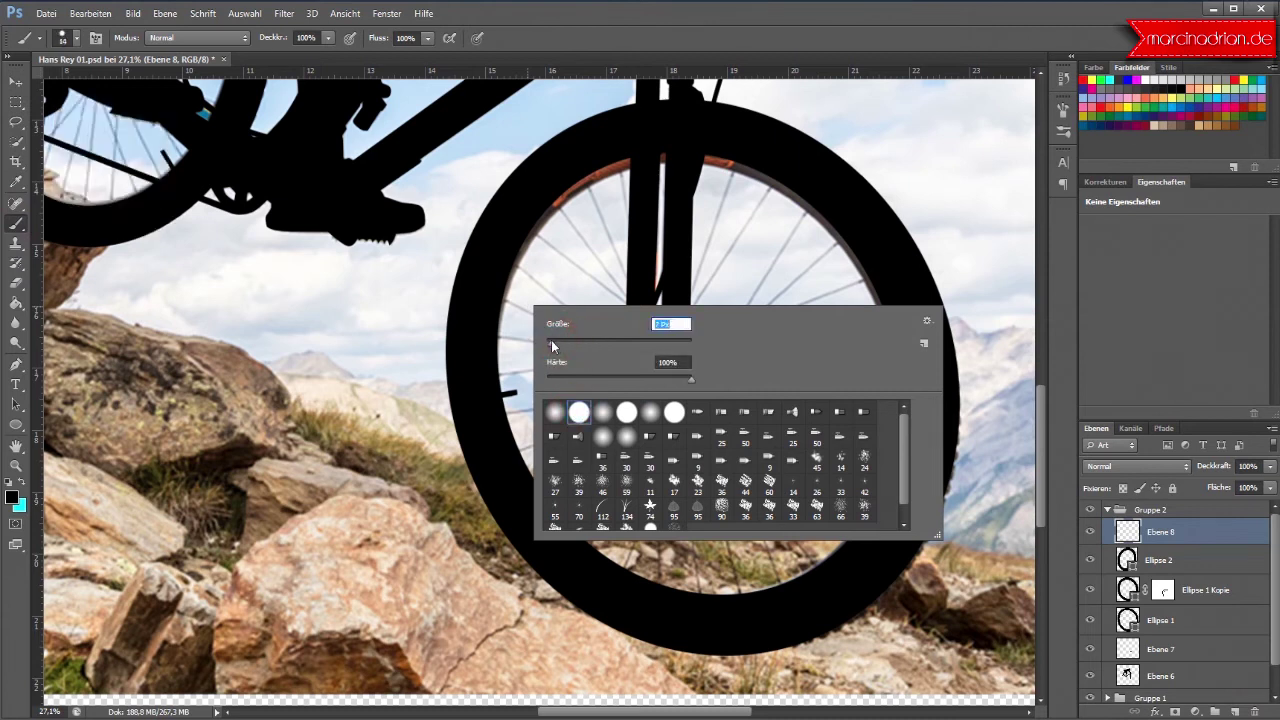
{"action": "key", "text": "shift+Up"}
{"action": "left_click", "coordinate": [829, 40]}
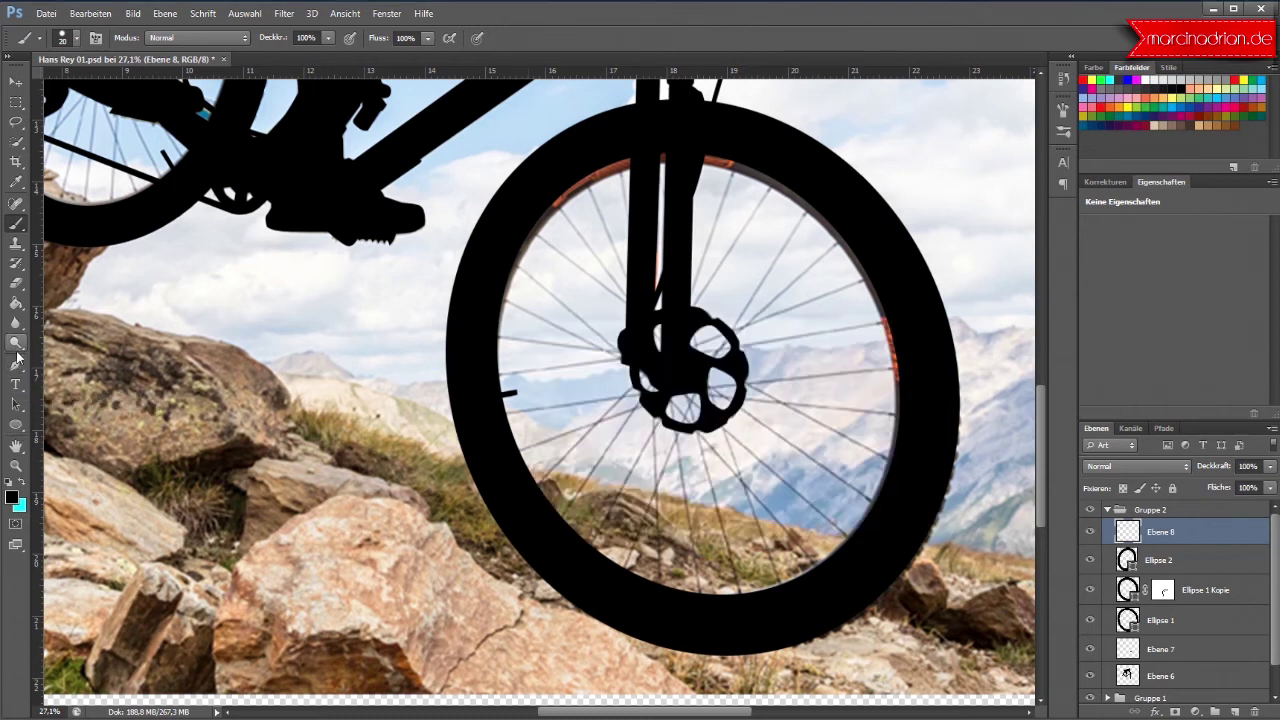
Step: With the Pen tool, zoom in on the front wheel and trace a spoke from upper-left rim to hub
{"action": "left_click", "coordinate": [16, 364]}
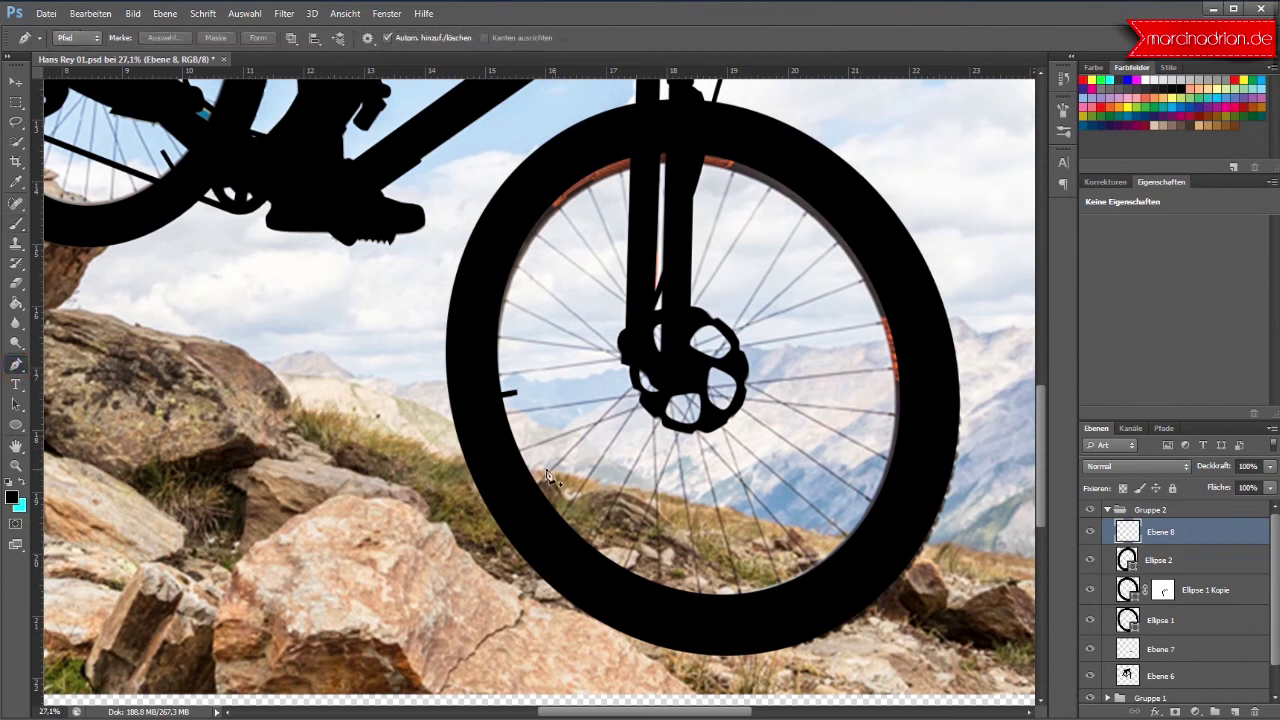
{"action": "scroll", "coordinate": [646, 402], "scroll_direction": "up", "scroll_amount": 1}
{"action": "scroll", "coordinate": [645, 408], "scroll_direction": "up", "scroll_amount": 1}
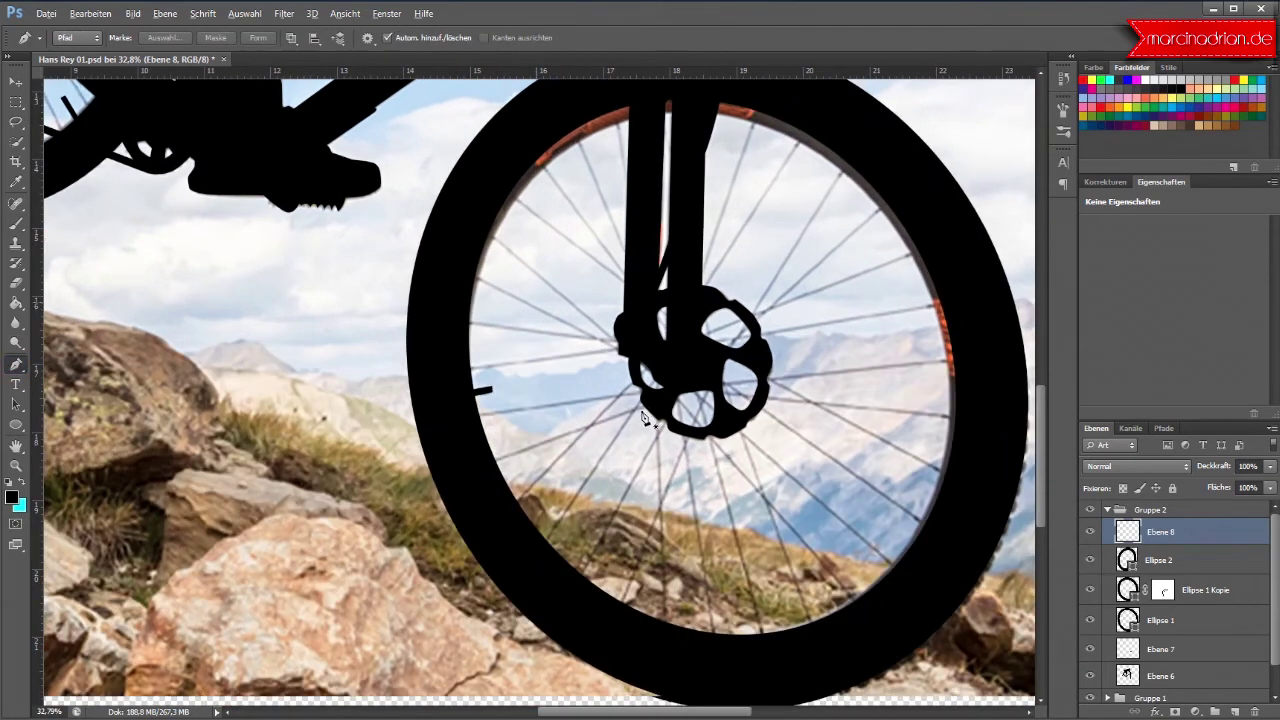
{"action": "scroll", "coordinate": [643, 416], "scroll_direction": "up", "scroll_amount": 1}
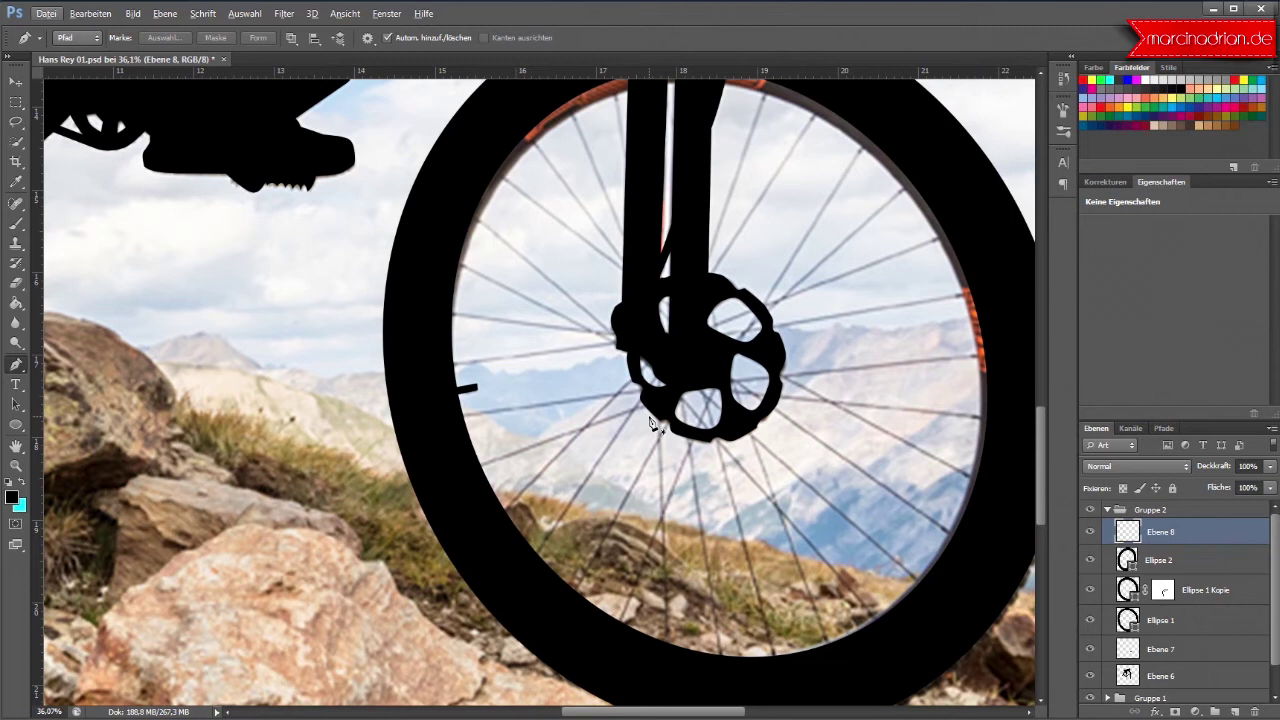
{"action": "scroll", "coordinate": [650, 422], "scroll_direction": "up", "scroll_amount": 2}
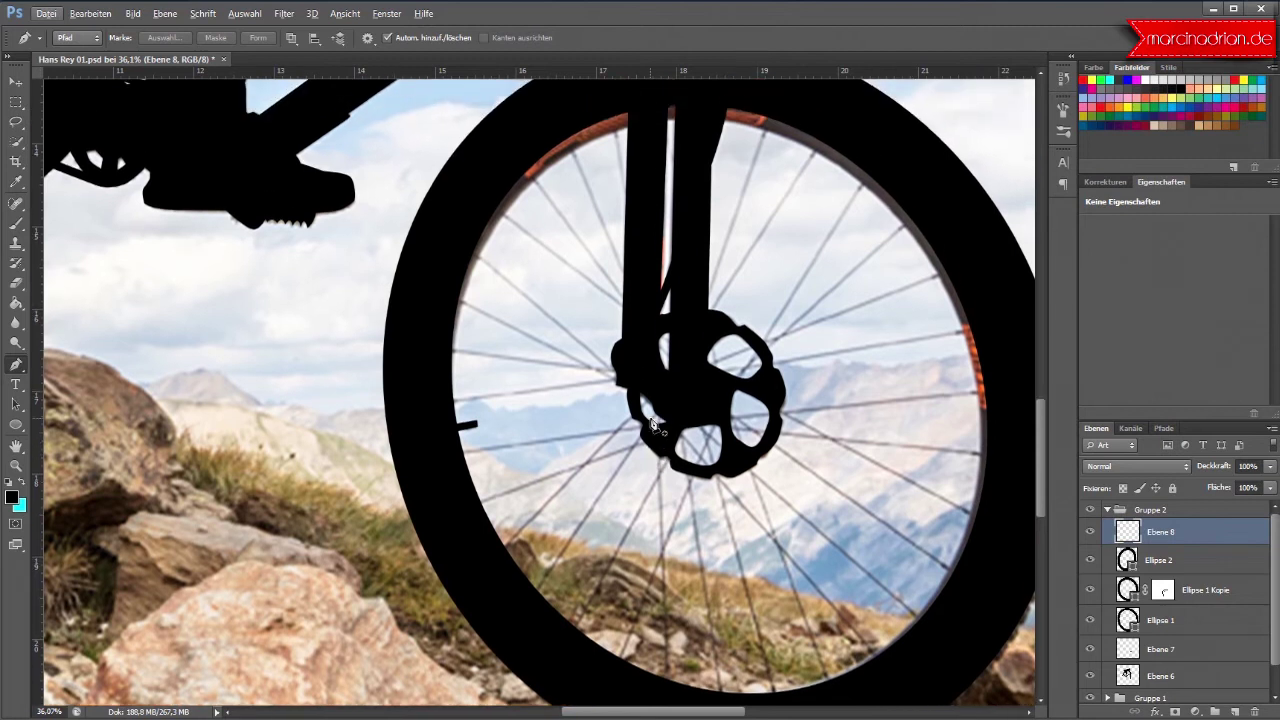
{"action": "scroll", "coordinate": [652, 424], "scroll_direction": "down", "scroll_amount": 1}
{"action": "scroll", "coordinate": [726, 530], "scroll_direction": "down", "scroll_amount": 1}
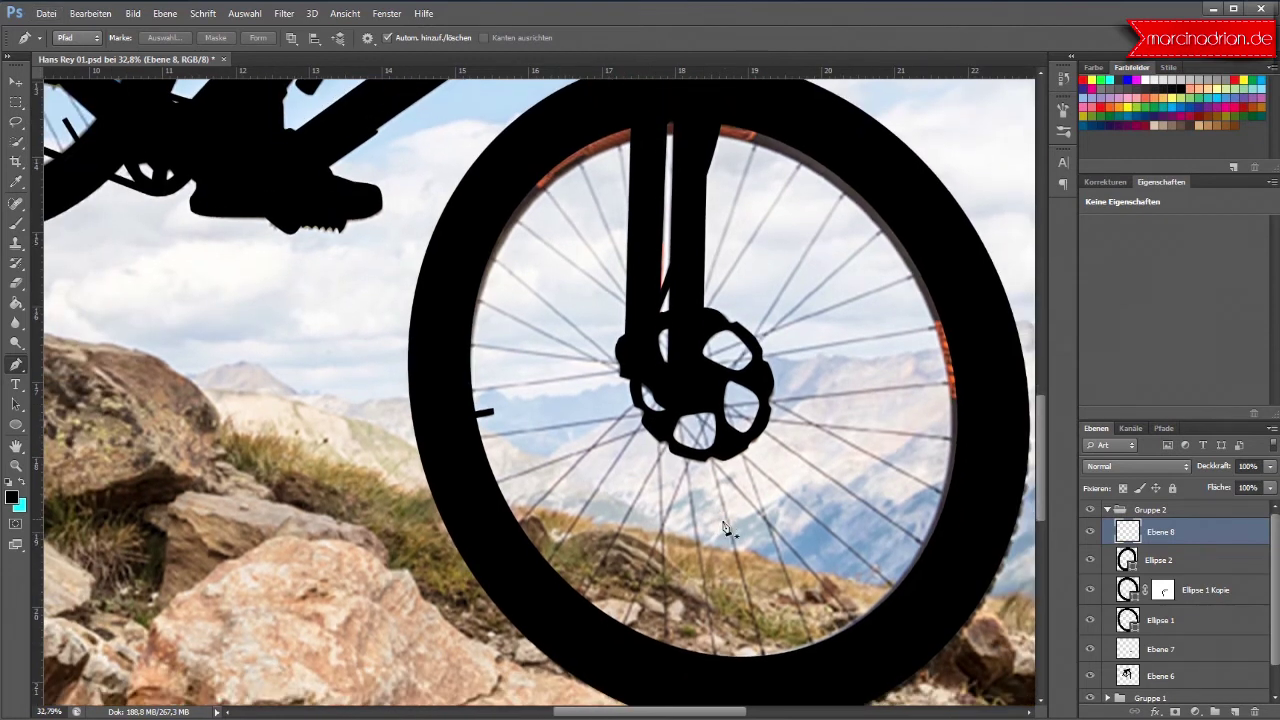
{"action": "left_click", "coordinate": [477, 244]}
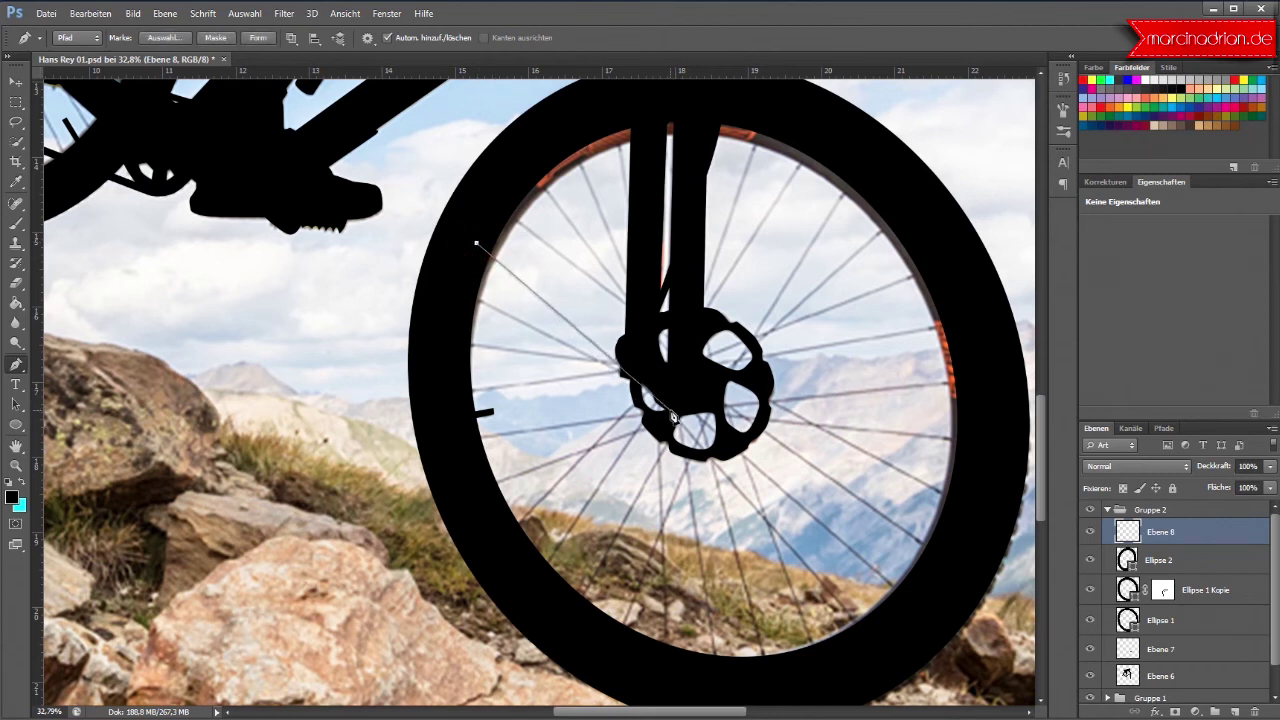
{"action": "left_click", "coordinate": [674, 411]}
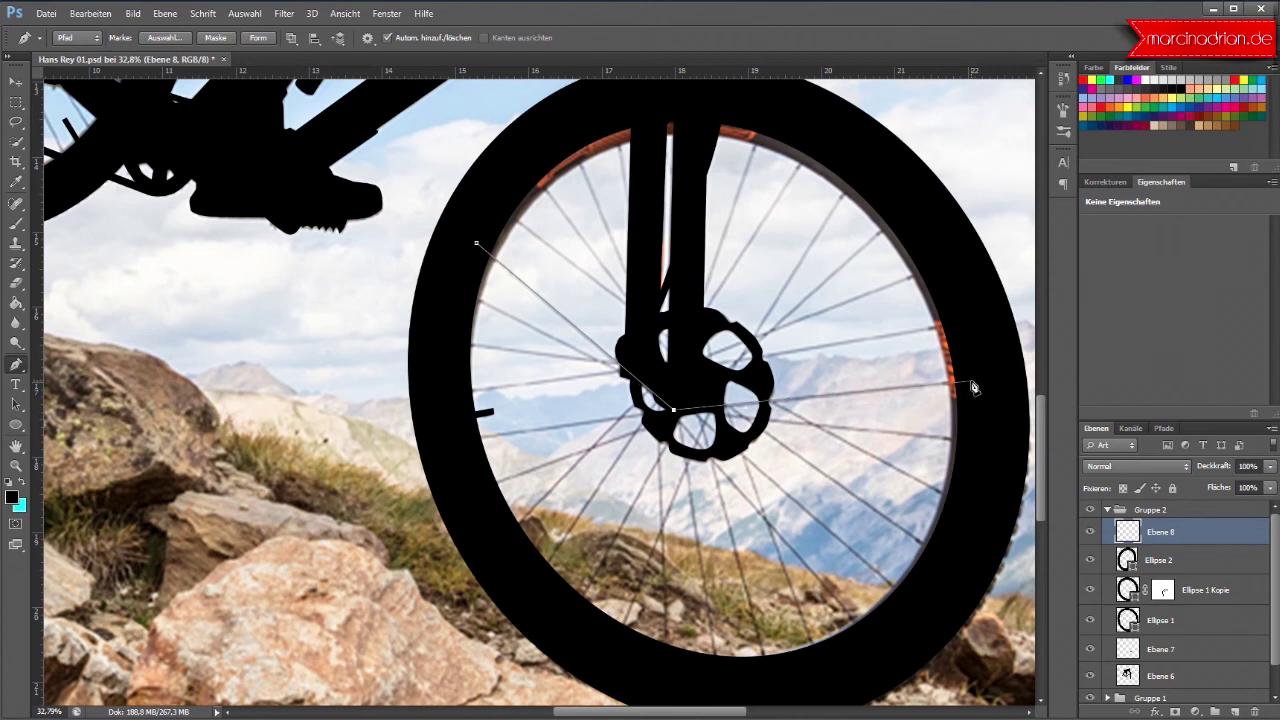
Step: Trace spoke lines from the right and upper-right rim back to the hub
{"action": "left_click_drag", "start_coordinate": [971, 381], "coordinate": [958, 322]}
{"action": "left_click", "coordinate": [654, 376]}
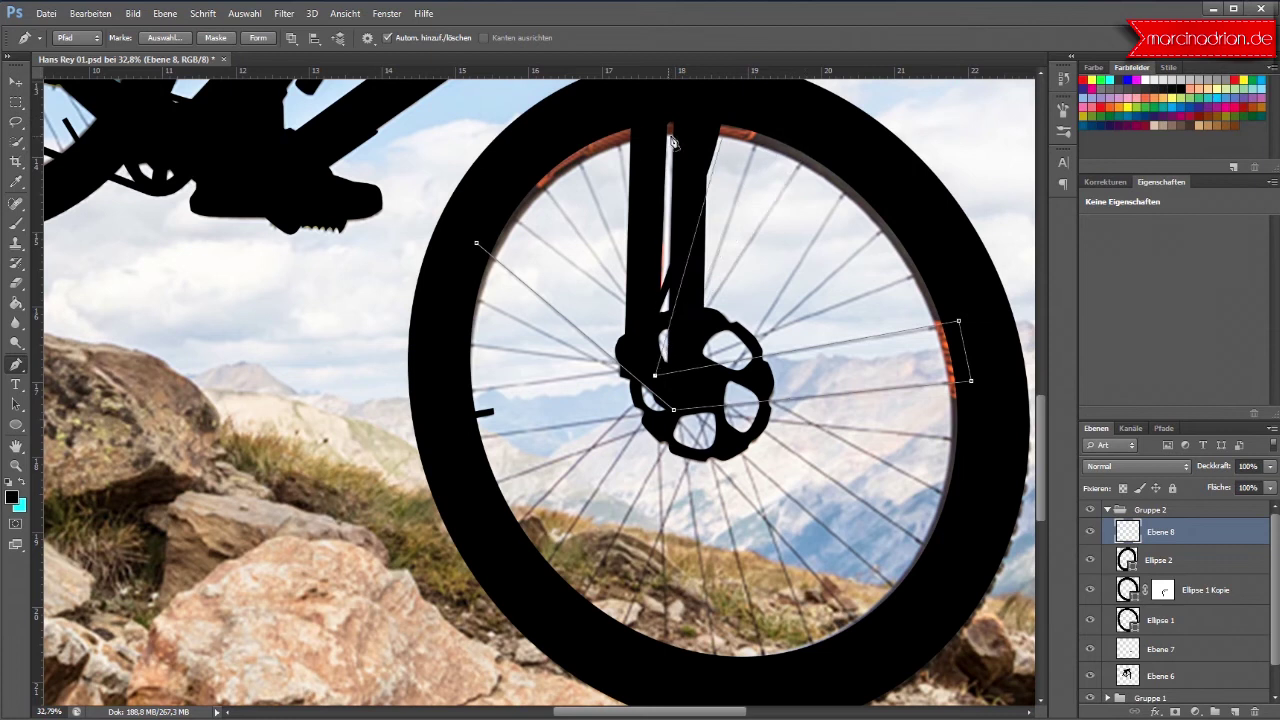
{"action": "left_click", "coordinate": [942, 263]}
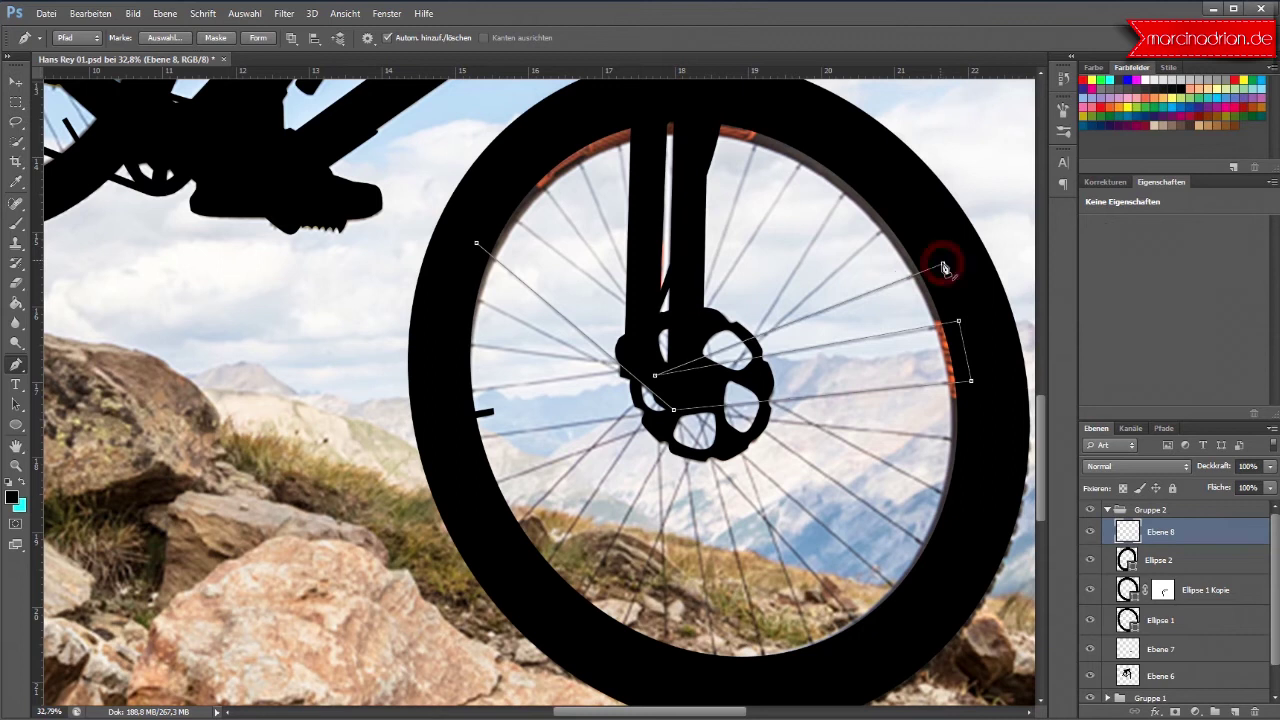
{"action": "left_click", "coordinate": [899, 215]}
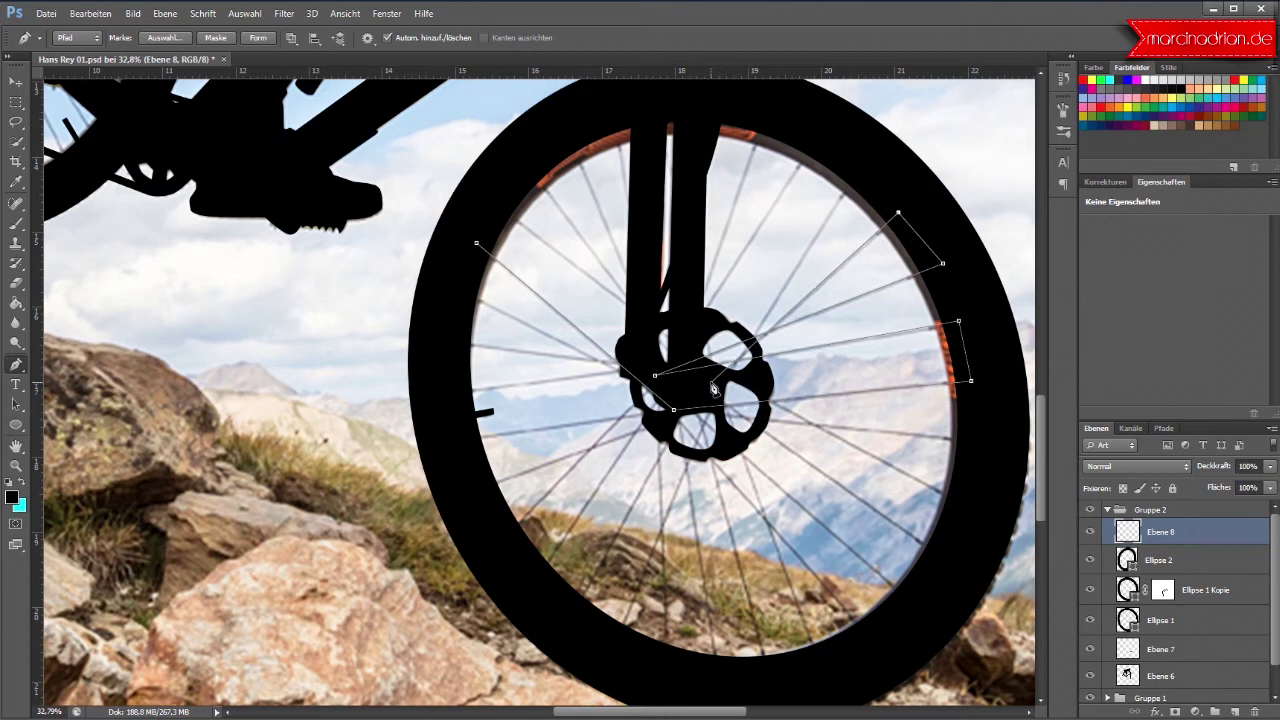
{"action": "left_click", "coordinate": [713, 384]}
Step: Trace spoke lines from the lower and lower-left rim back to the hub
{"action": "left_click", "coordinate": [820, 664]}
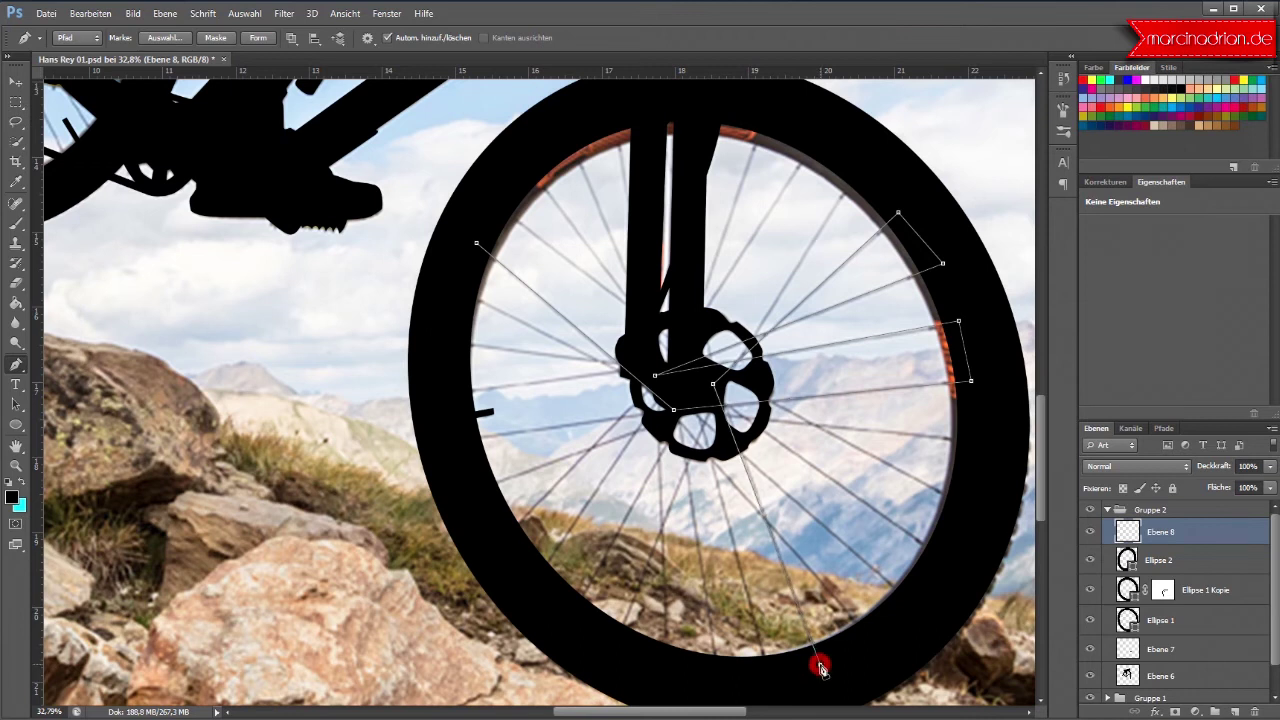
{"action": "left_click", "coordinate": [767, 675]}
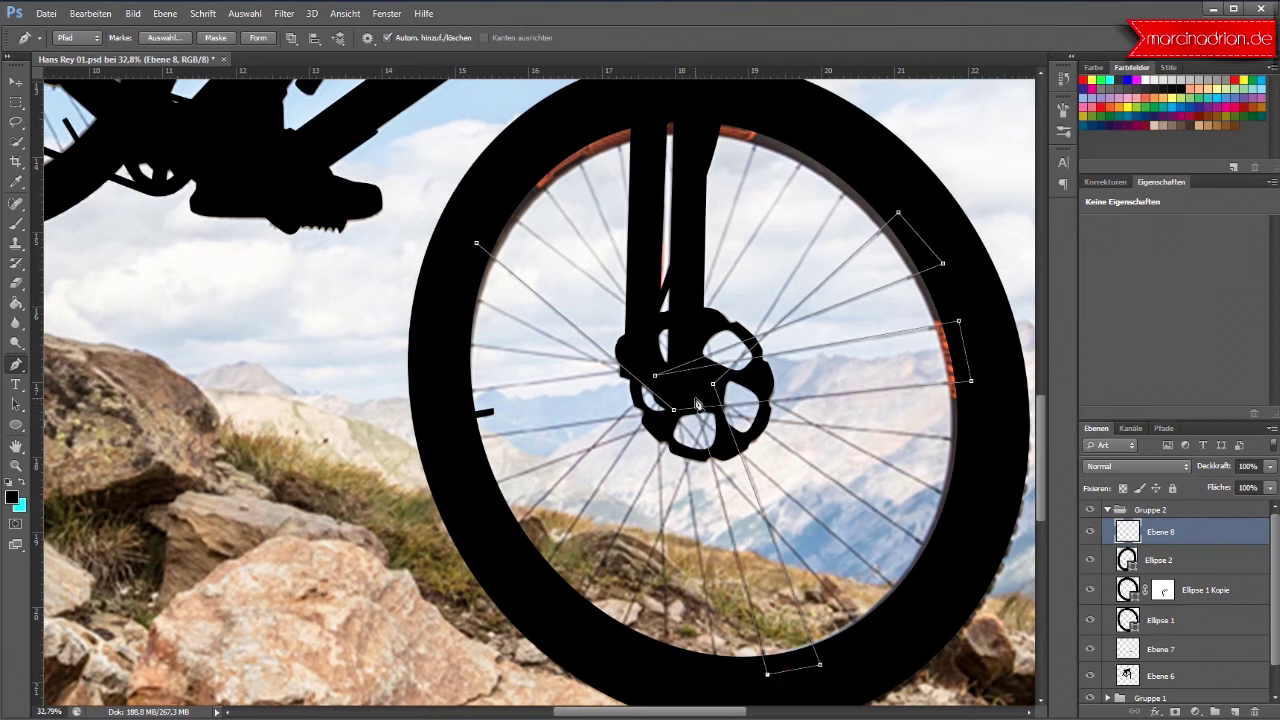
{"action": "left_click", "coordinate": [696, 400]}
{"action": "left_click", "coordinate": [568, 618]}
{"action": "left_click", "coordinate": [539, 576]}
{"action": "left_click", "coordinate": [666, 386]}
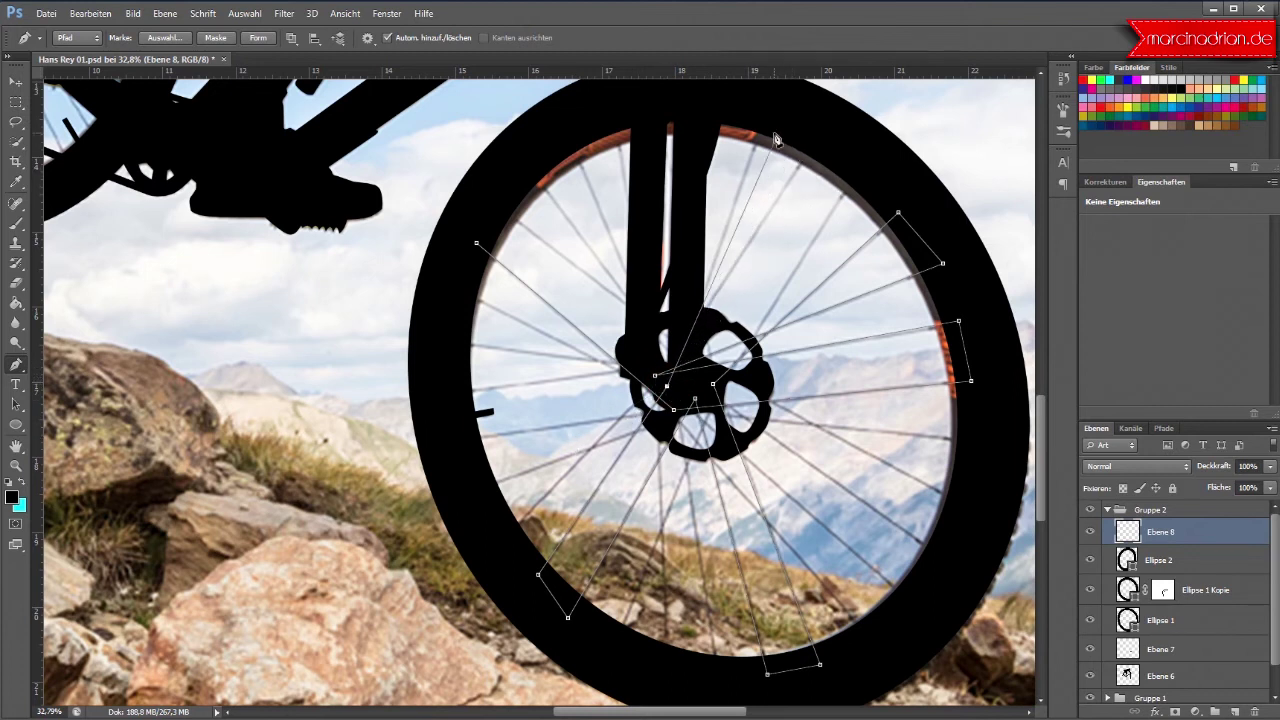
Step: Trace spoke lines from the upper and lower-right rim back to the hub
{"action": "left_click", "coordinate": [567, 129]}
{"action": "left_click", "coordinate": [618, 111]}
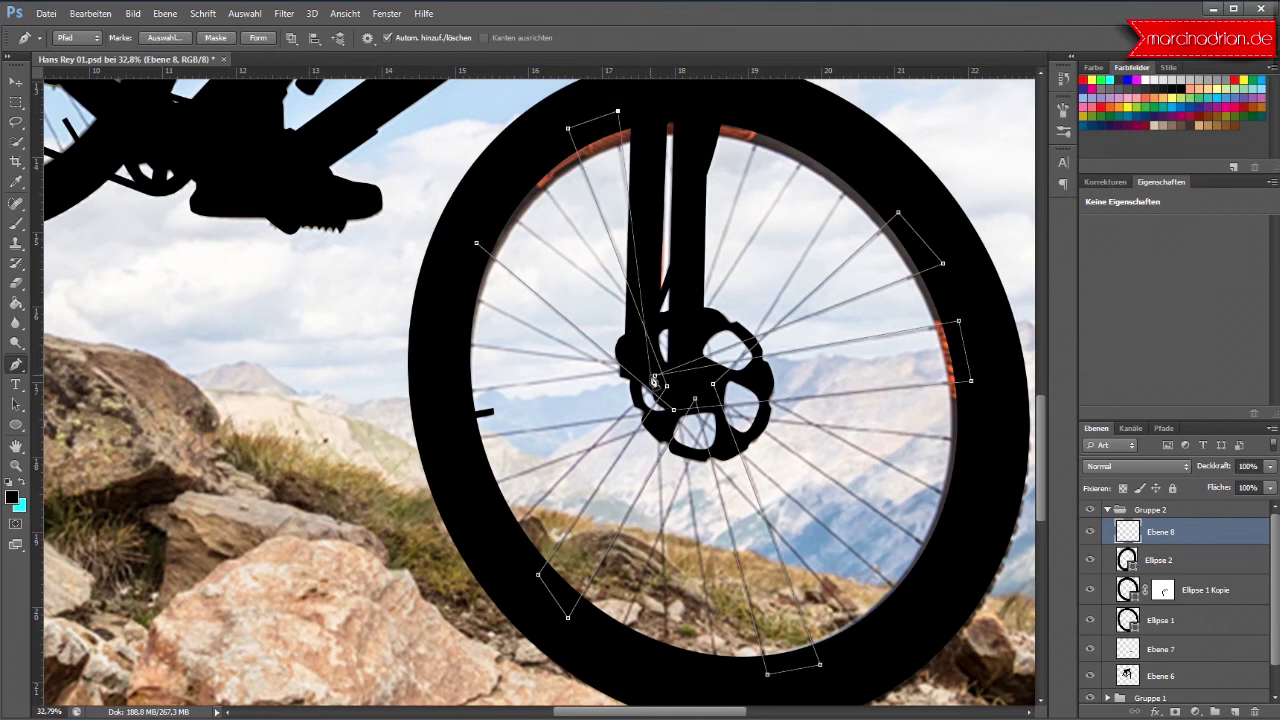
{"action": "left_click", "coordinate": [652, 377]}
{"action": "left_click", "coordinate": [910, 603]}
{"action": "left_click", "coordinate": [941, 556]}
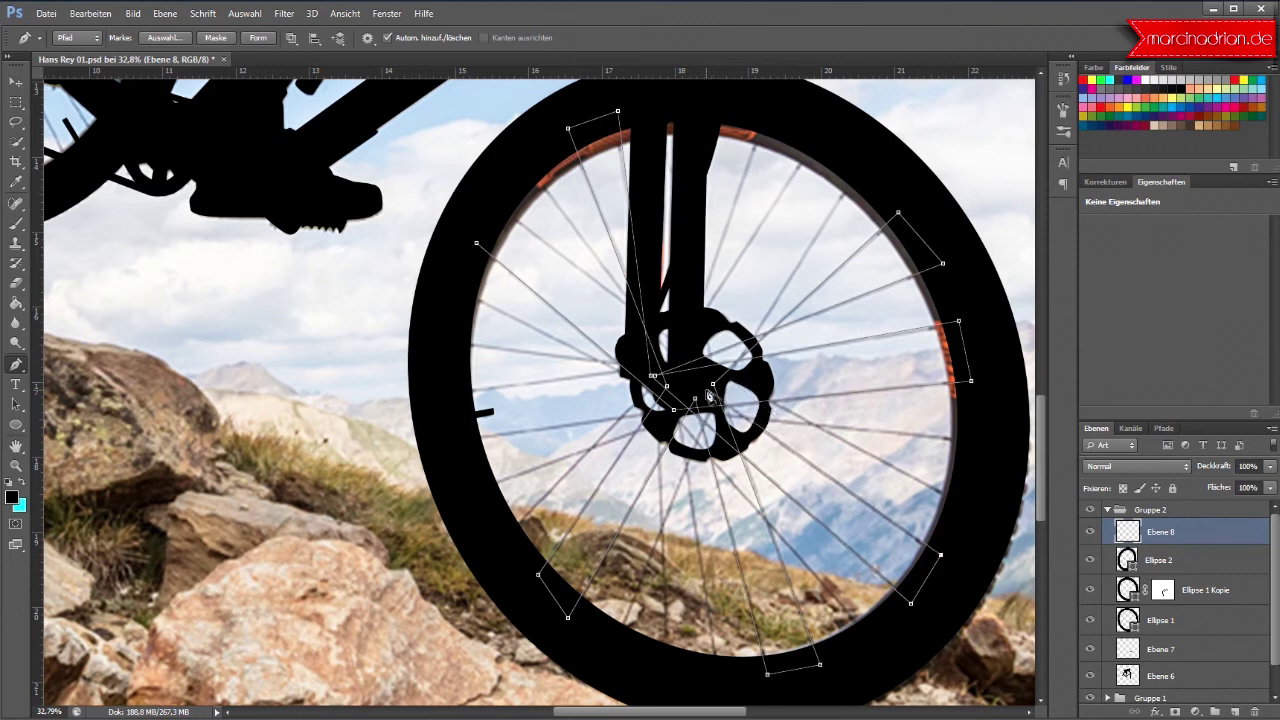
{"action": "left_click", "coordinate": [703, 390]}
{"action": "left_click", "coordinate": [712, 383]}
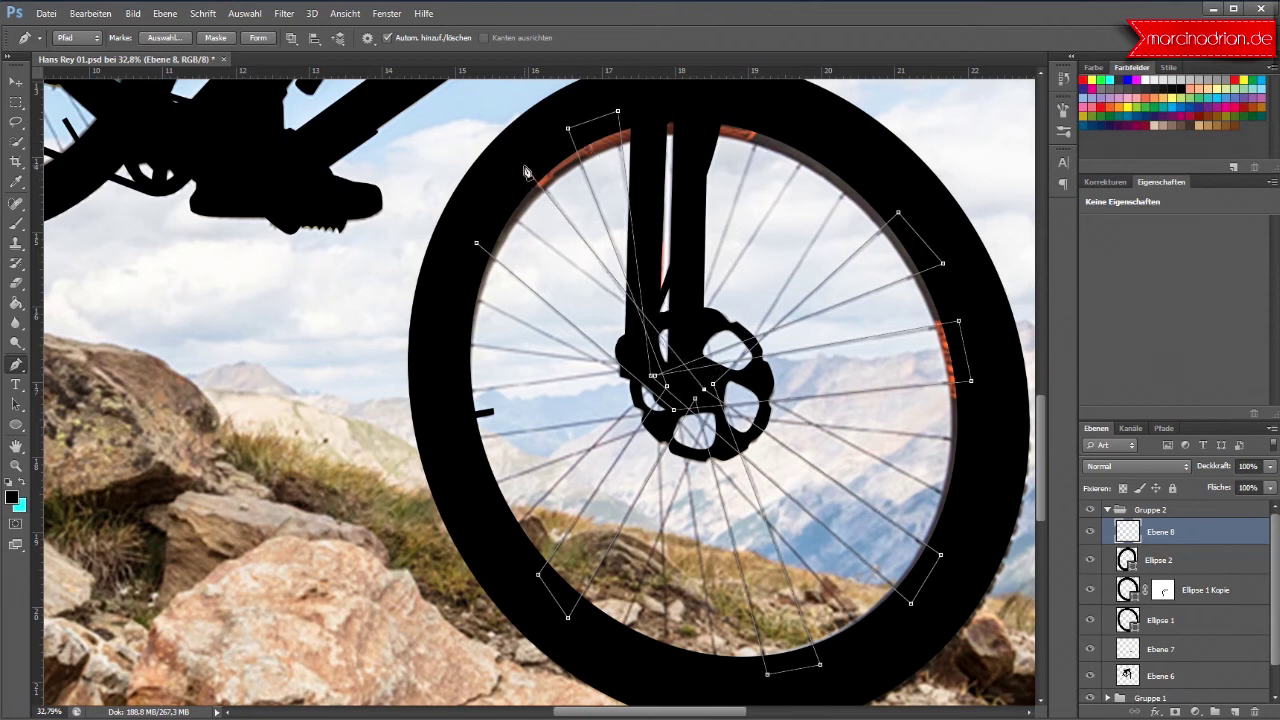
Step: Trace a spoke from the upper-left rim to the hub, then start one on the right rim
{"action": "left_click", "coordinate": [524, 166]}
{"action": "left_click", "coordinate": [498, 207]}
{"action": "left_click", "coordinate": [713, 381]}
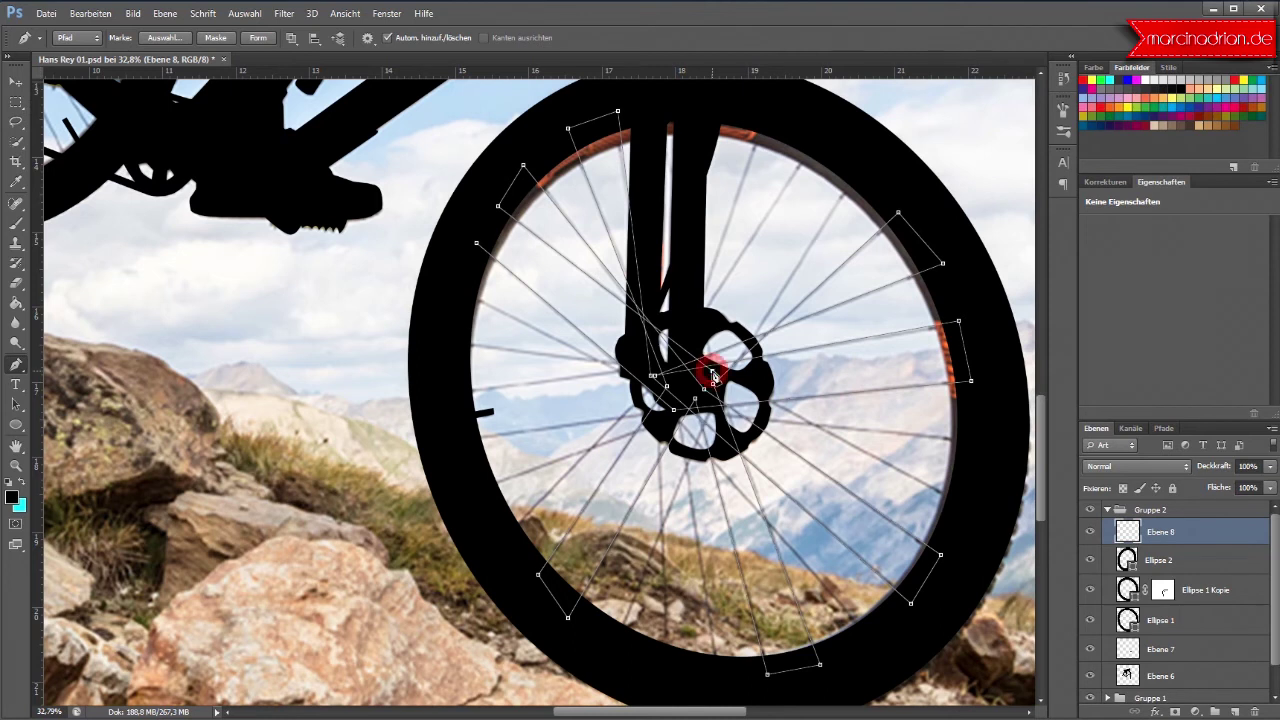
{"action": "left_click", "coordinate": [968, 508]}
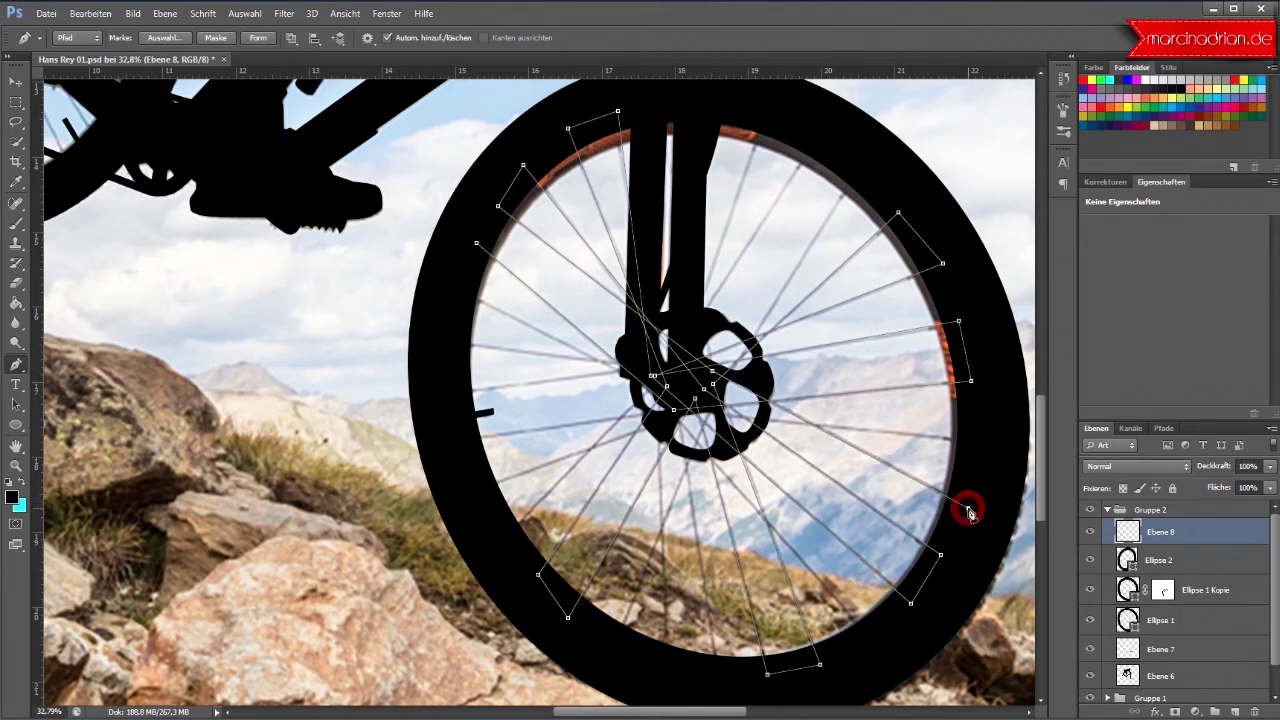
{"action": "left_click", "coordinate": [978, 440]}
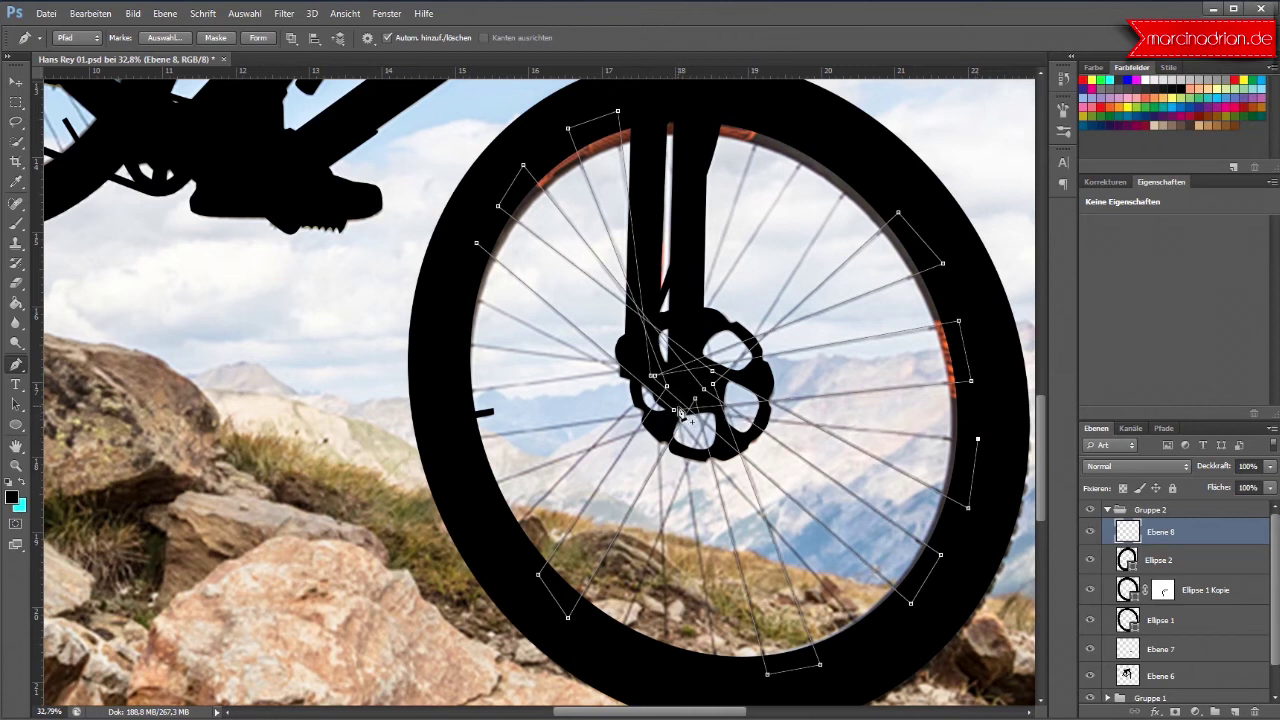
Step: Adjust the hub anchor and trace a spoke from the left rim back to the hub
{"action": "mouse_move", "coordinate": [679, 413]}
{"action": "left_mouse_down"}
{"action": "mouse_move", "coordinate": [722, 421]}
{"action": "mouse_move", "coordinate": [665, 421]}
{"action": "left_mouse_up"}
{"action": "left_click", "coordinate": [672, 416]}
{"action": "left_click", "coordinate": [460, 441]}
{"action": "left_click", "coordinate": [479, 490]}
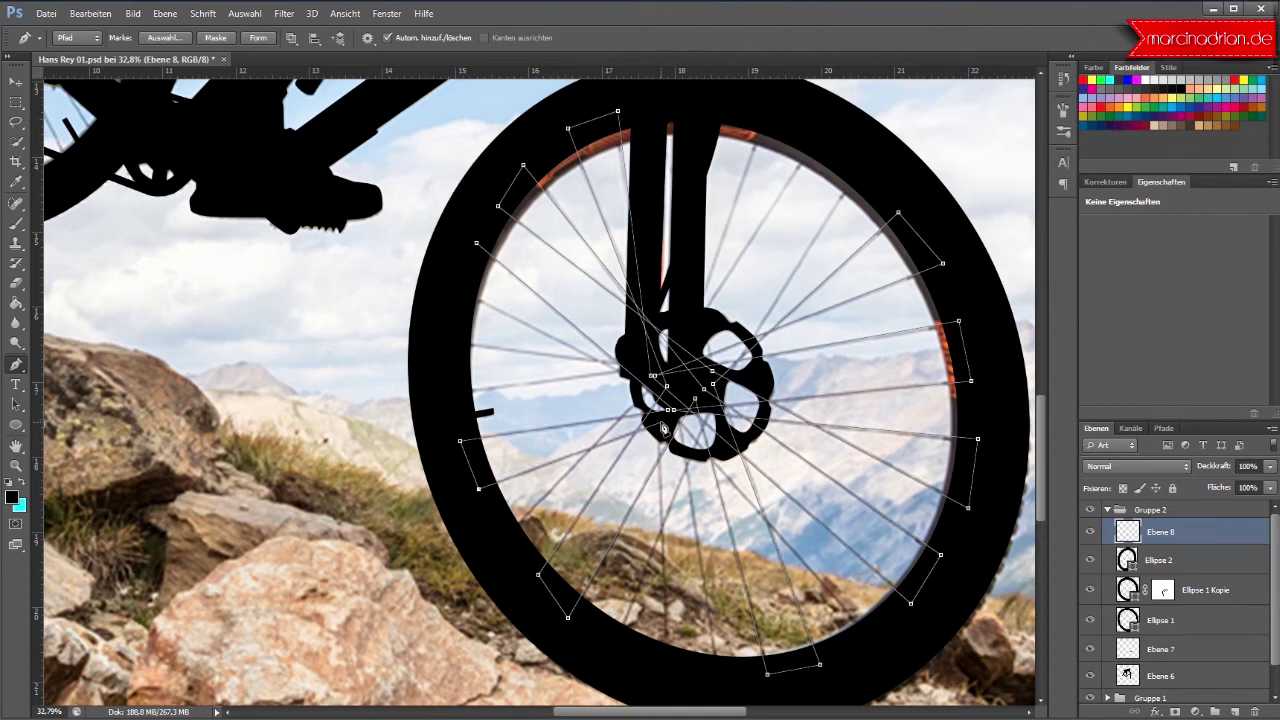
{"action": "left_click", "coordinate": [661, 421]}
Step: Trace spoke lines from the lower rim and the upper-right rim back to the hub
{"action": "scroll", "coordinate": [685, 601], "scroll_direction": "down", "scroll_amount": 2}
{"action": "left_click", "coordinate": [668, 628]}
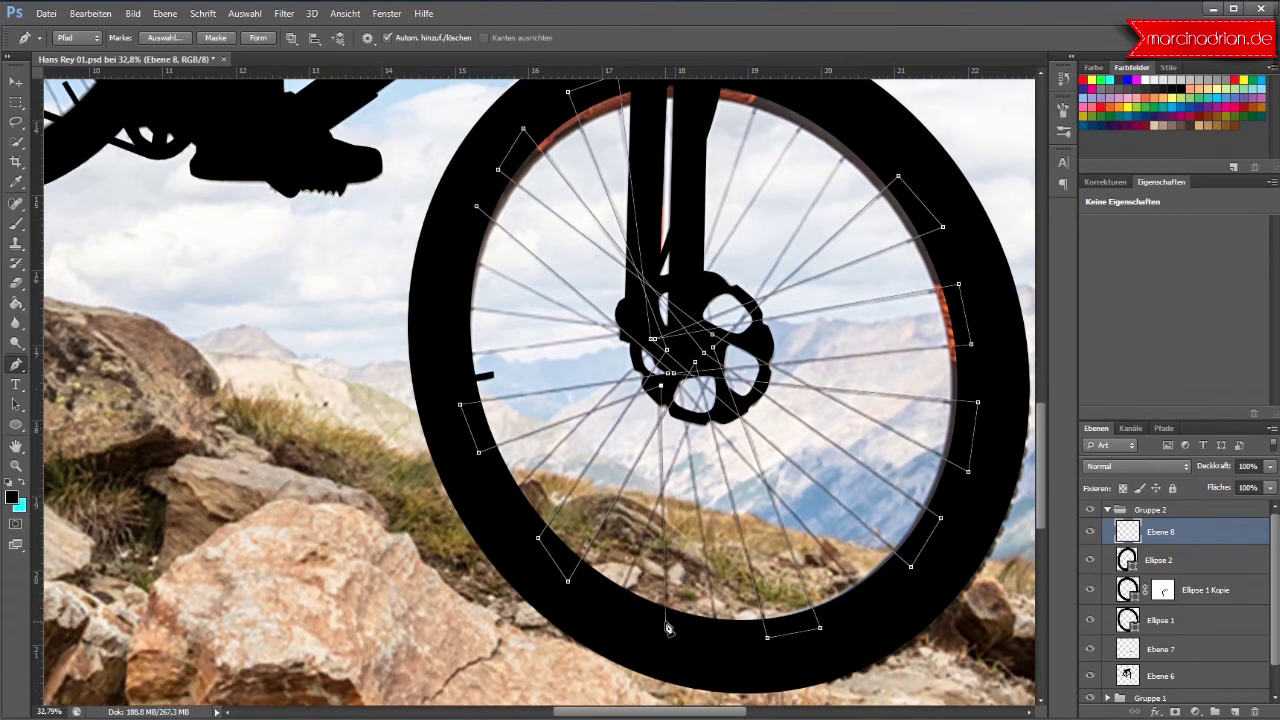
{"action": "left_click", "coordinate": [668, 626]}
{"action": "left_click", "coordinate": [617, 600]}
{"action": "left_click", "coordinate": [721, 348]}
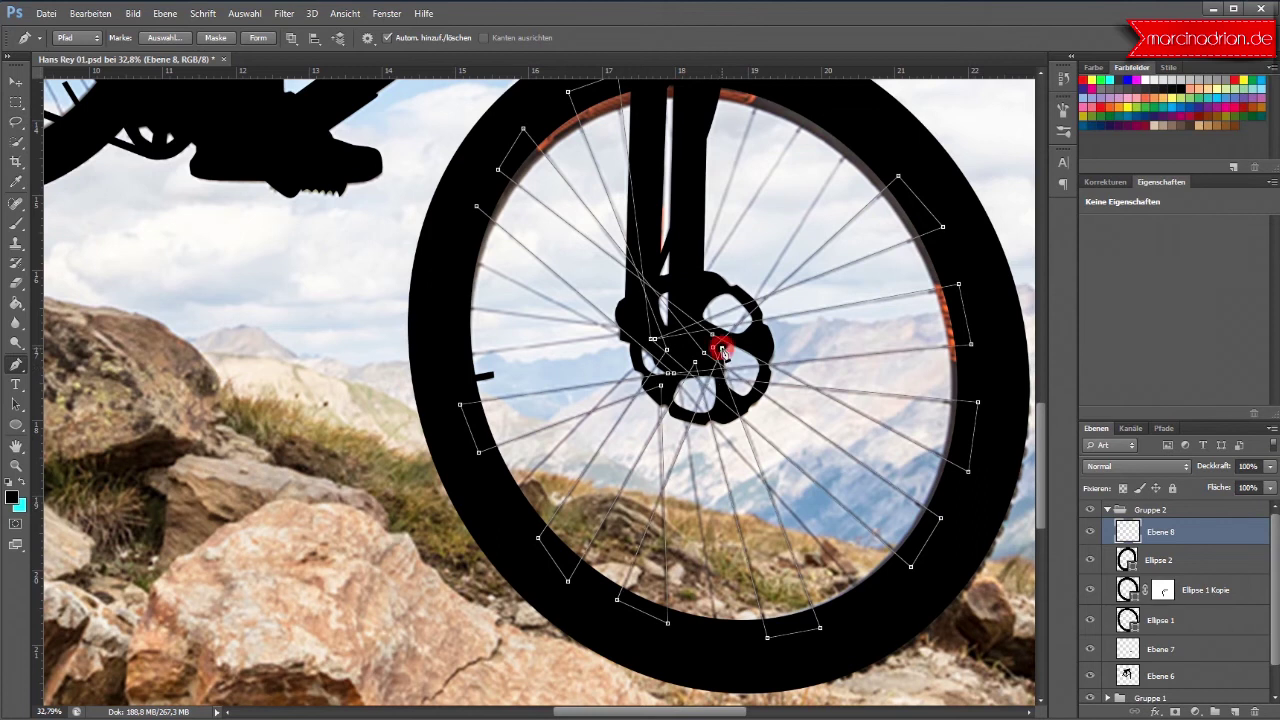
{"action": "left_click", "coordinate": [860, 129]}
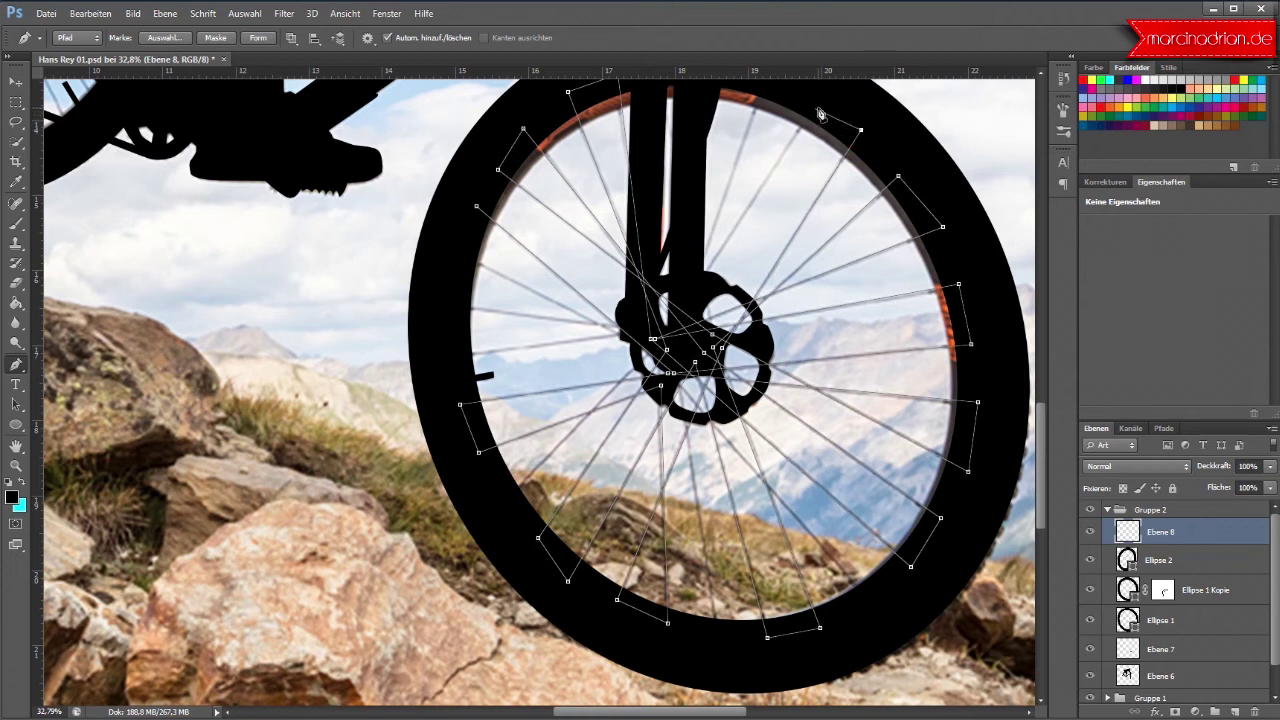
{"action": "left_click", "coordinate": [814, 103]}
{"action": "left_click", "coordinate": [654, 342]}
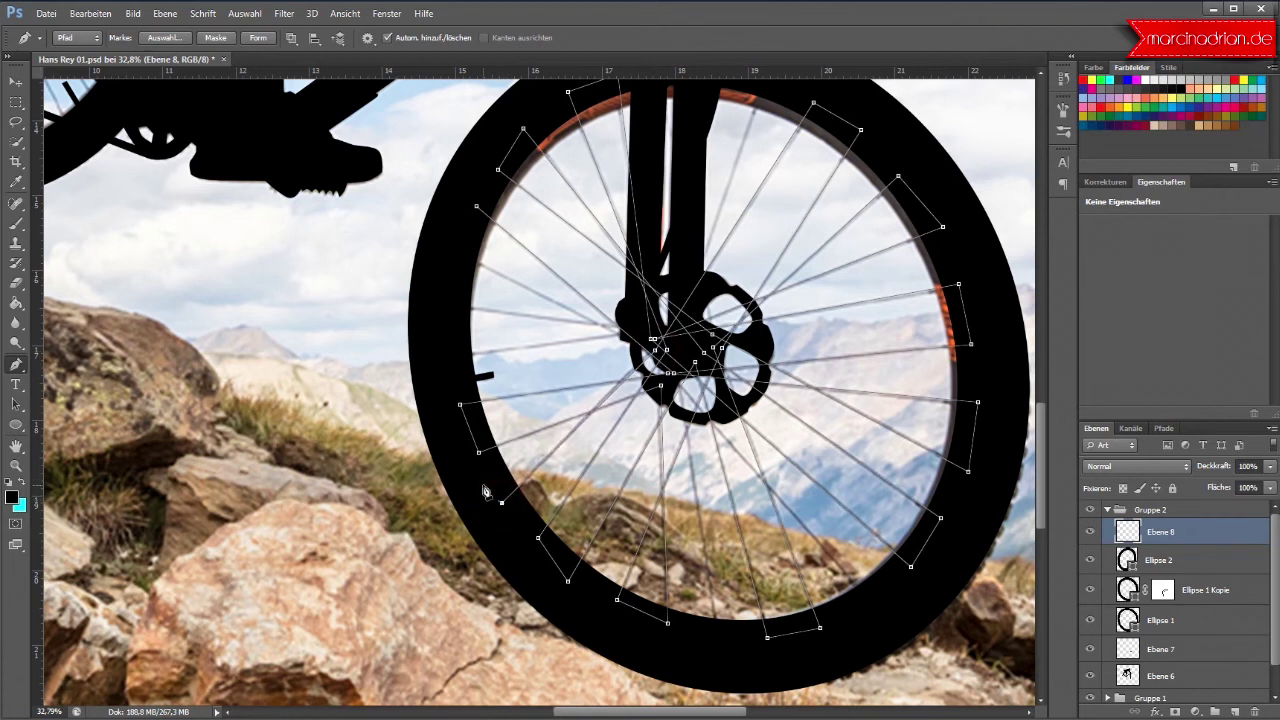
Step: Trace two more spoke lines from the left and upper-left rim to the hub
{"action": "left_click", "coordinate": [463, 461]}
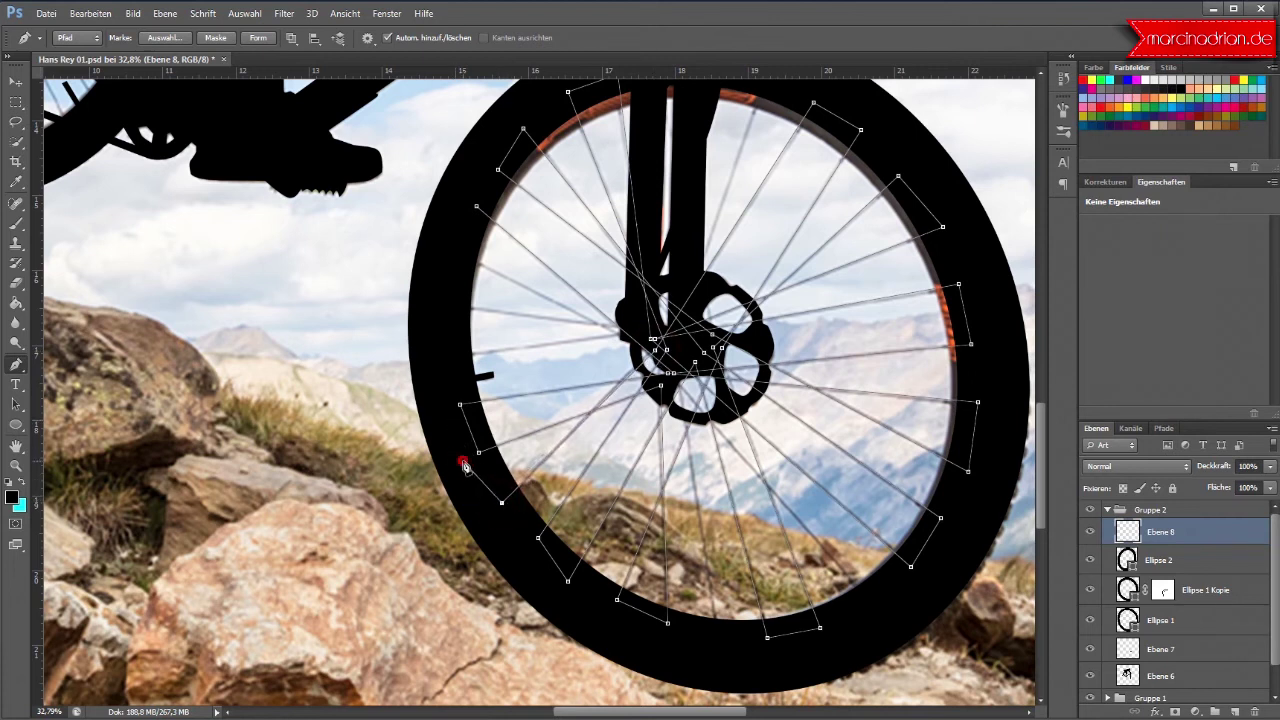
{"action": "left_click", "coordinate": [447, 357]}
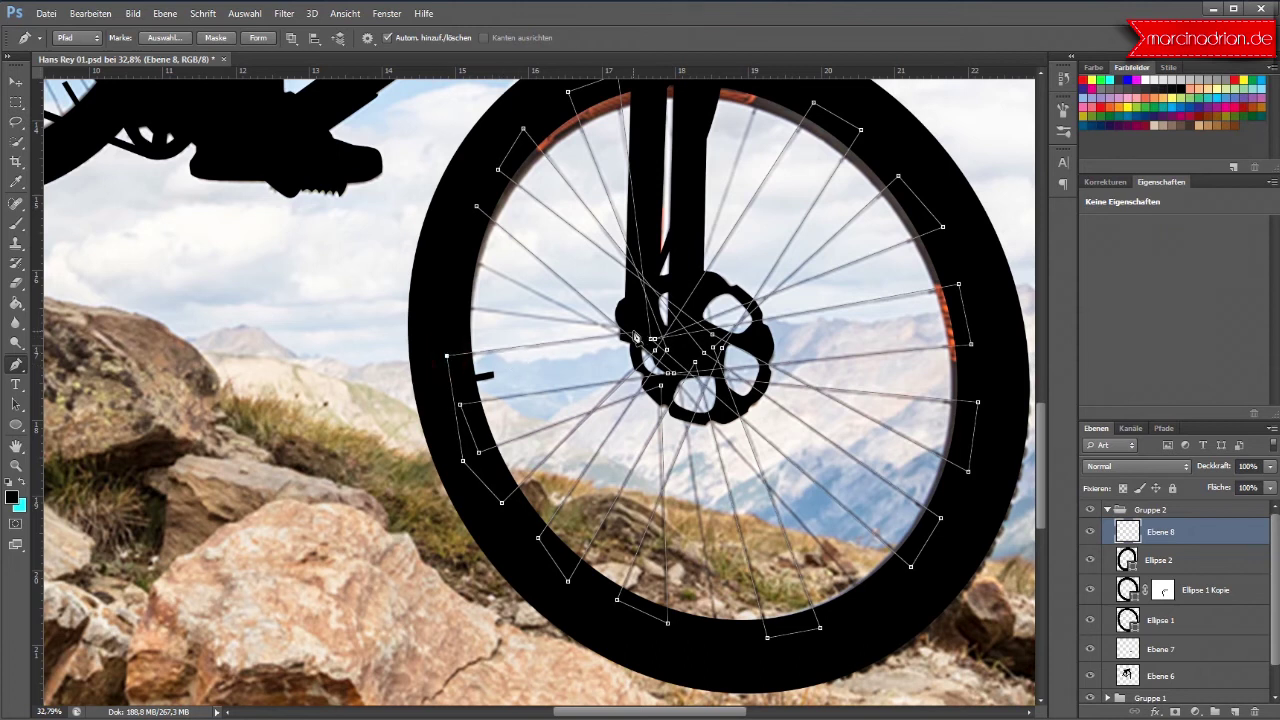
{"action": "left_click", "coordinate": [638, 334]}
{"action": "left_click", "coordinate": [458, 253]}
{"action": "left_click", "coordinate": [455, 308]}
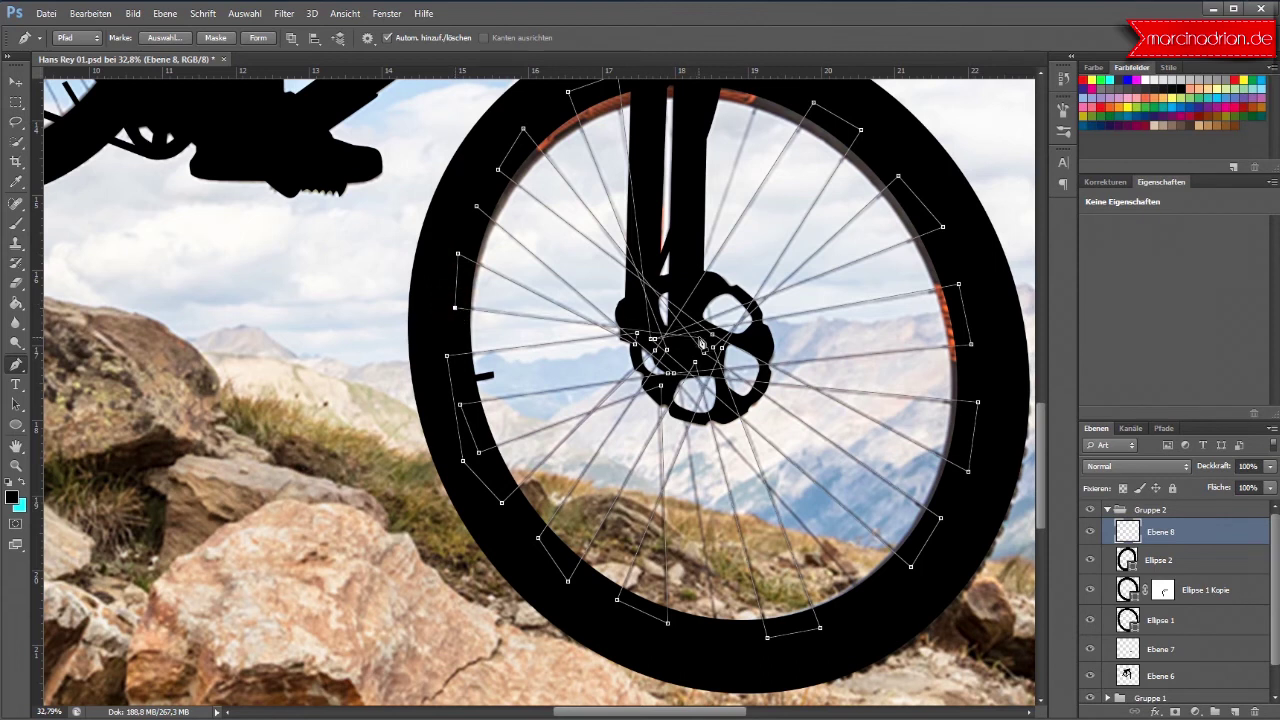
{"action": "left_click", "coordinate": [704, 344]}
Step: Run a spoke pair from the hub down to the bottom and lower-right rim
{"action": "left_click", "coordinate": [677, 367]}
{"action": "left_click", "coordinate": [720, 648]}
{"action": "left_click", "coordinate": [823, 648]}
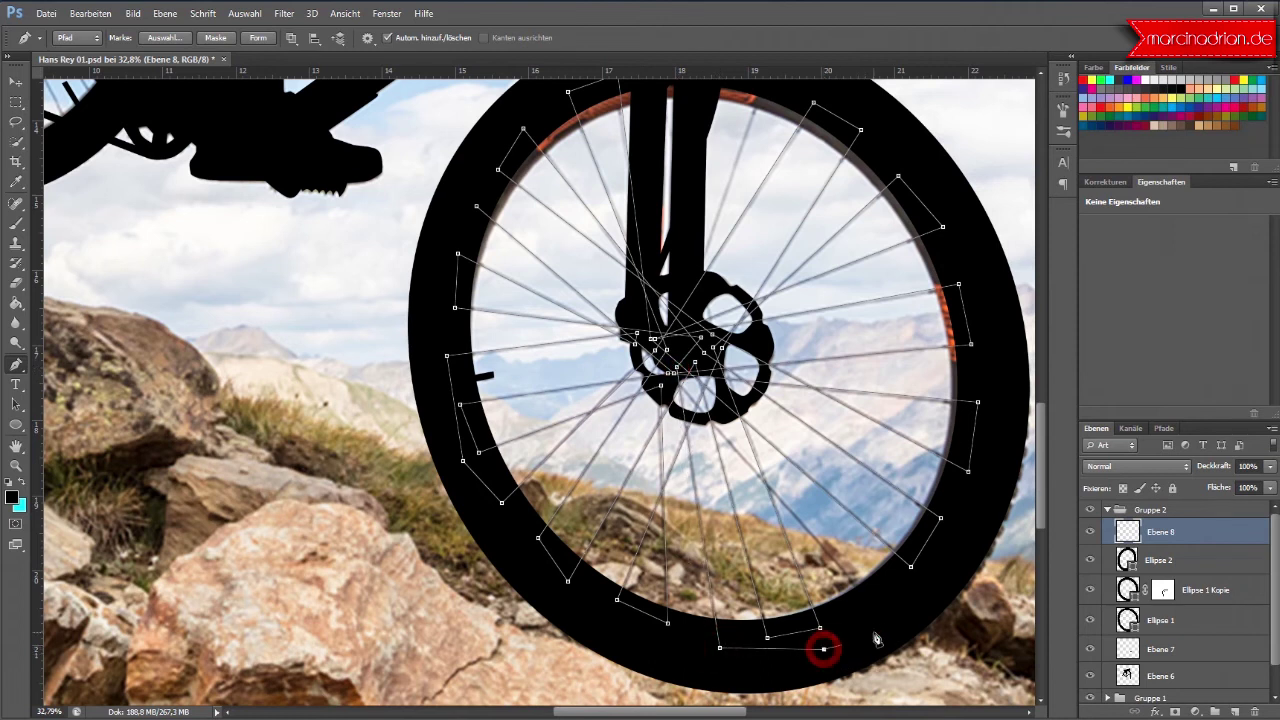
{"action": "left_click", "coordinate": [868, 604]}
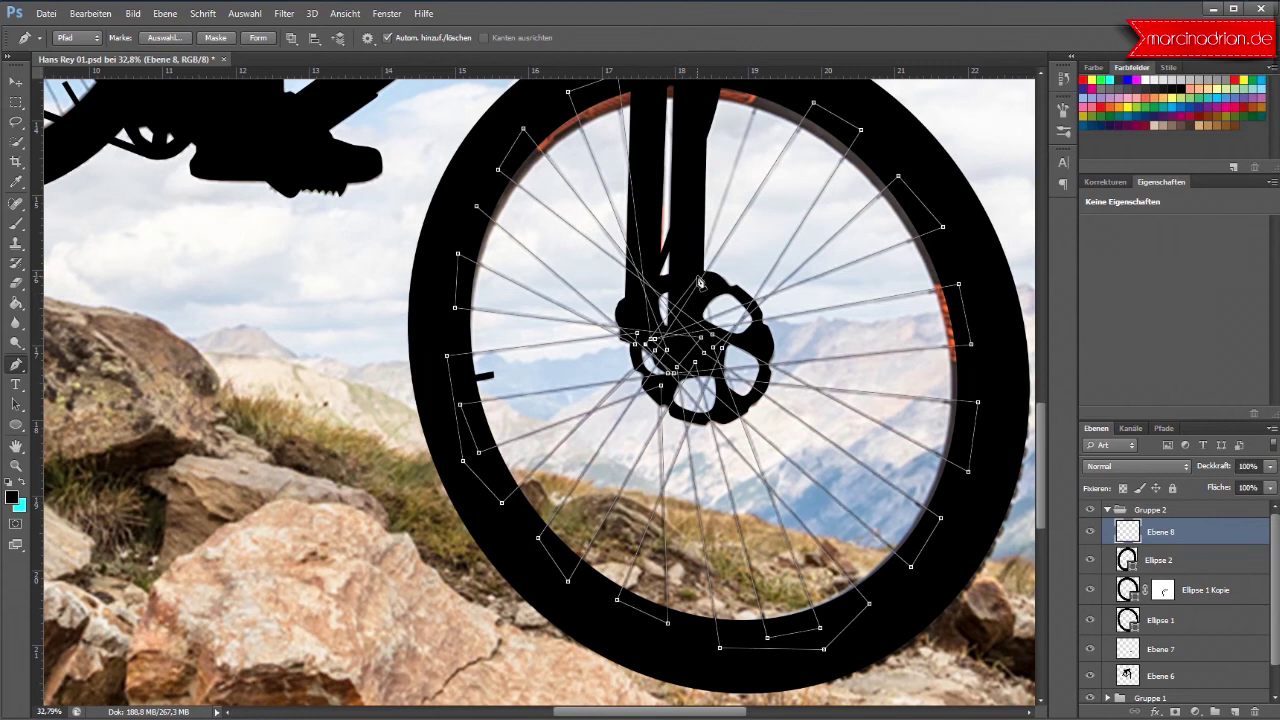
Step: Add the final rim, hub and top-rim anchors to finish the front-wheel spoke path
{"action": "scroll", "coordinate": [760, 206], "scroll_direction": "up", "scroll_amount": 3}
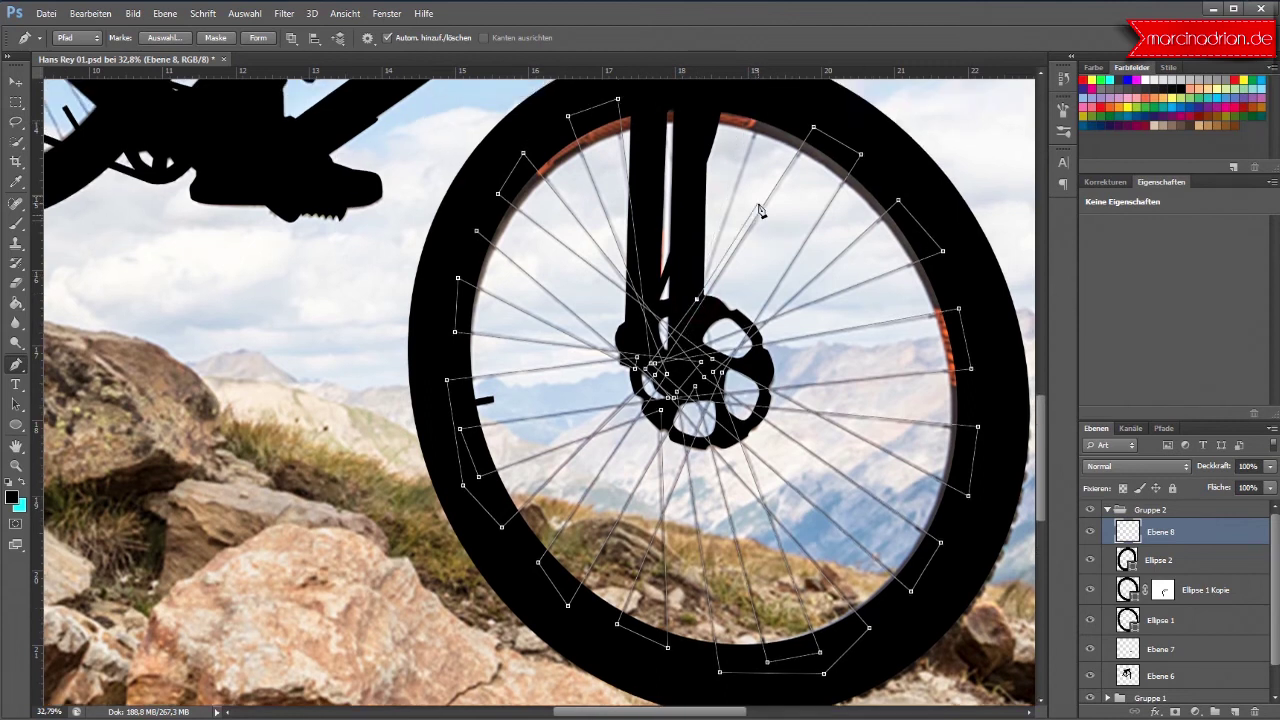
{"action": "left_click", "coordinate": [766, 127]}
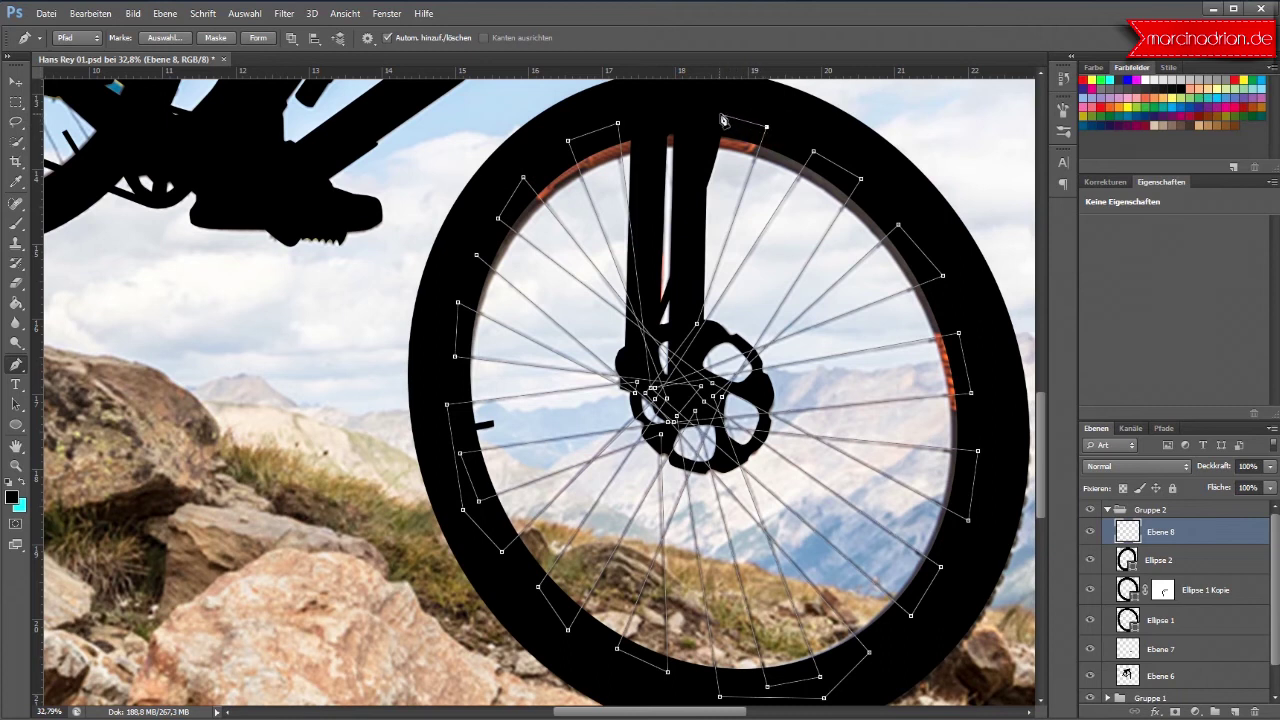
{"action": "left_click", "coordinate": [710, 115]}
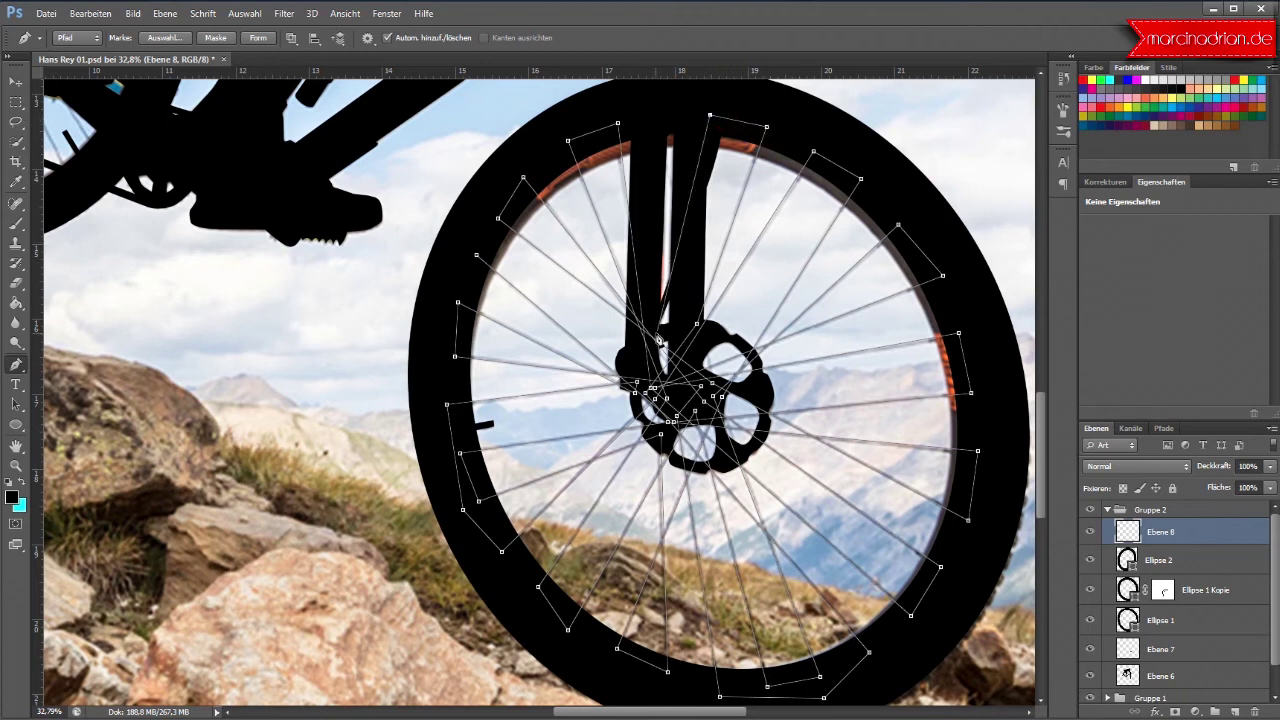
{"action": "left_click", "coordinate": [640, 362]}
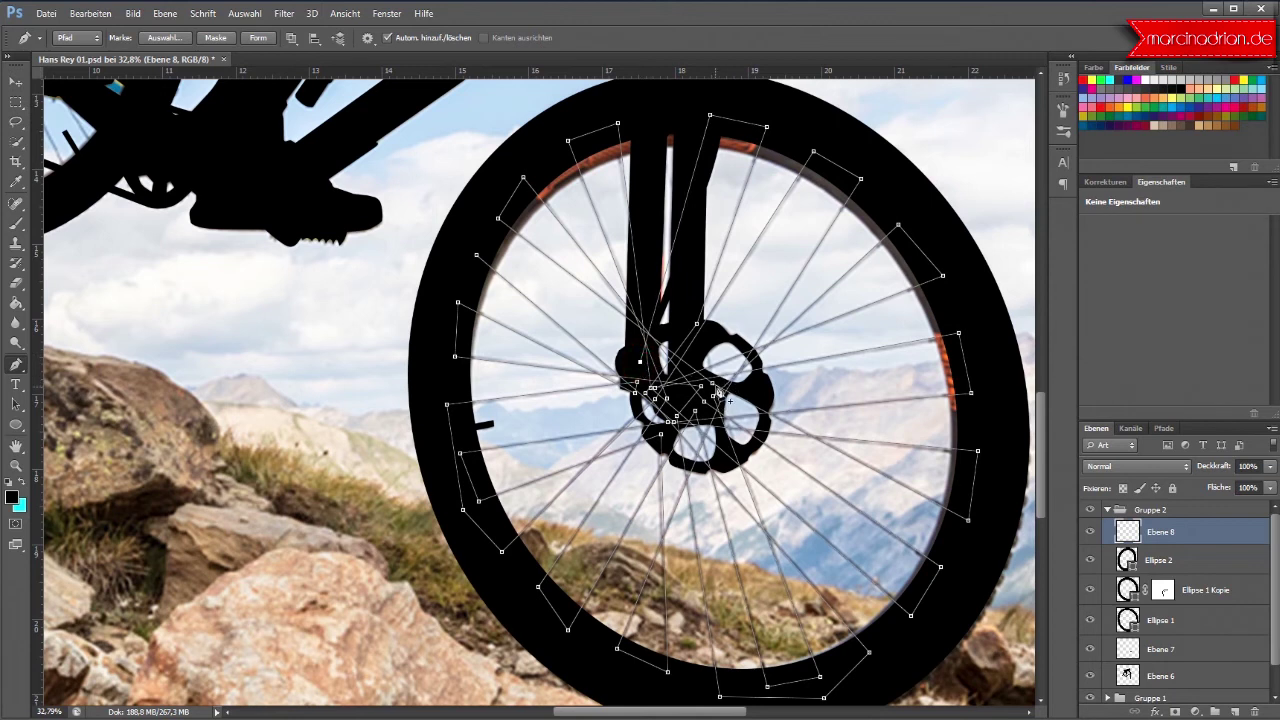
{"action": "left_click", "coordinate": [714, 394]}
{"action": "left_click", "coordinate": [676, 108]}
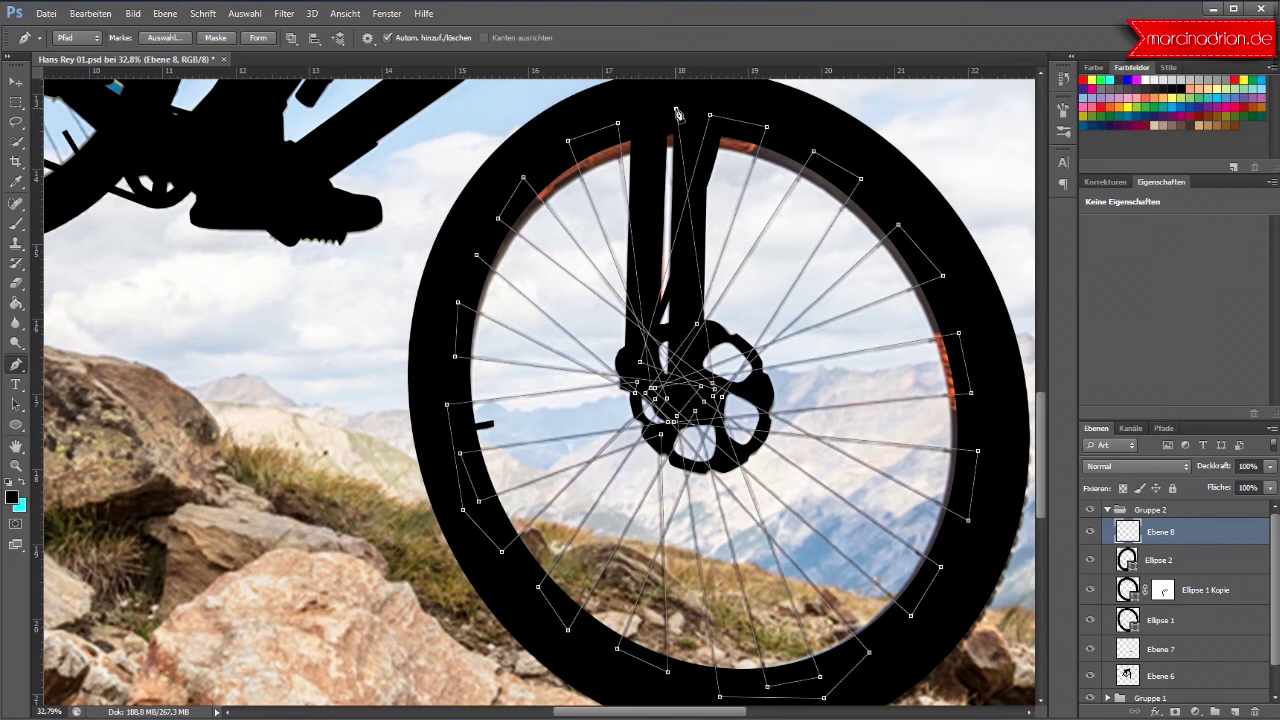
{"action": "right_click", "coordinate": [678, 121]}
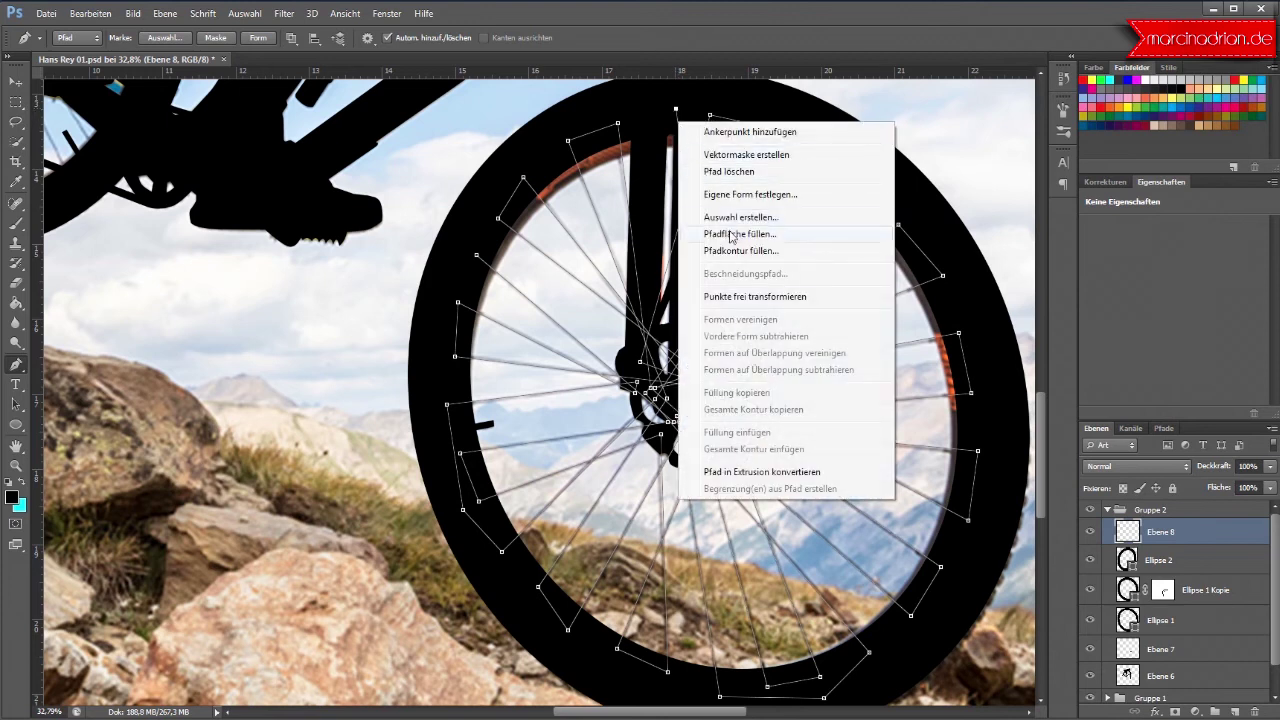
{"action": "left_click", "coordinate": [735, 234]}
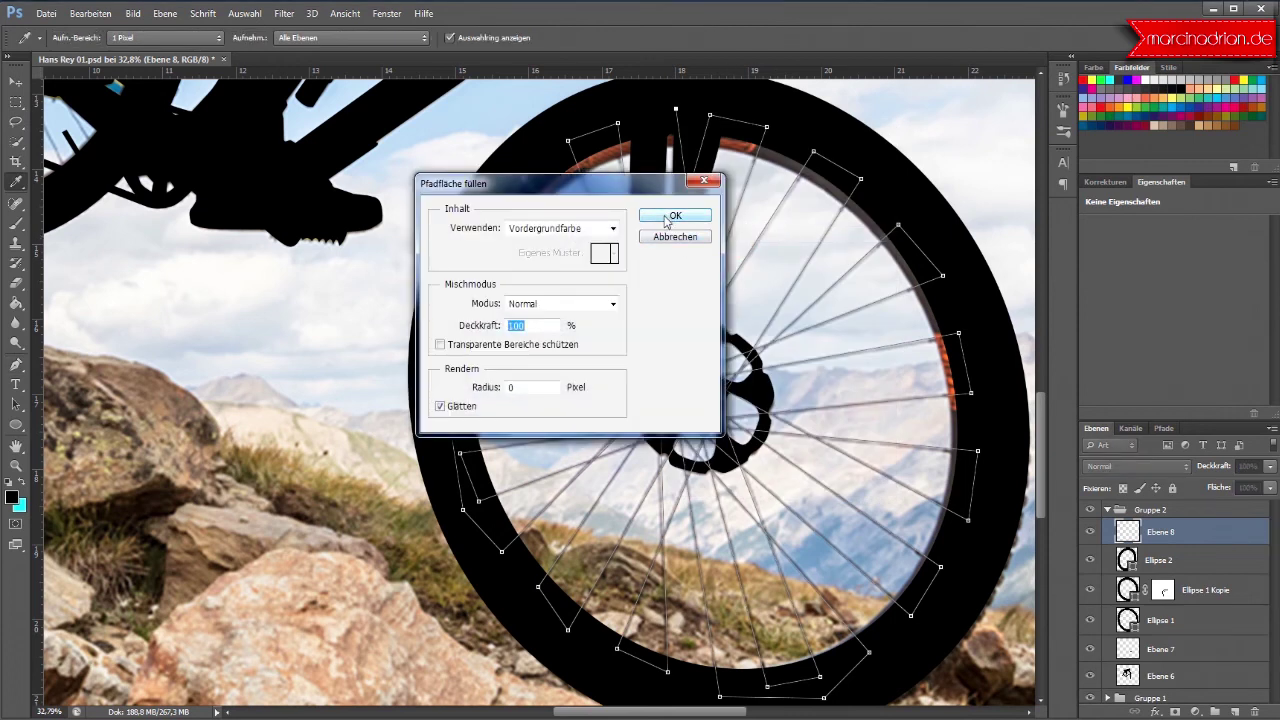
{"action": "left_click", "coordinate": [667, 219]}
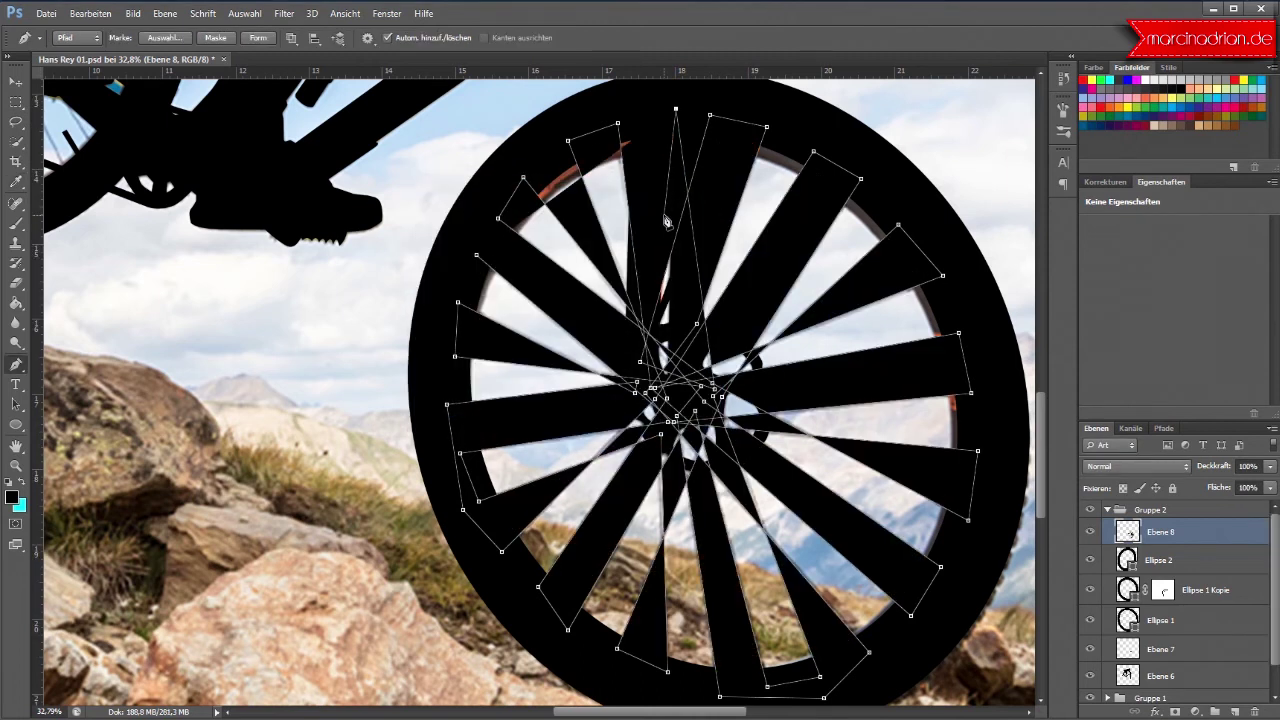
{"action": "left_click", "coordinate": [106, 20]}
{"action": "left_click", "coordinate": [113, 61]}
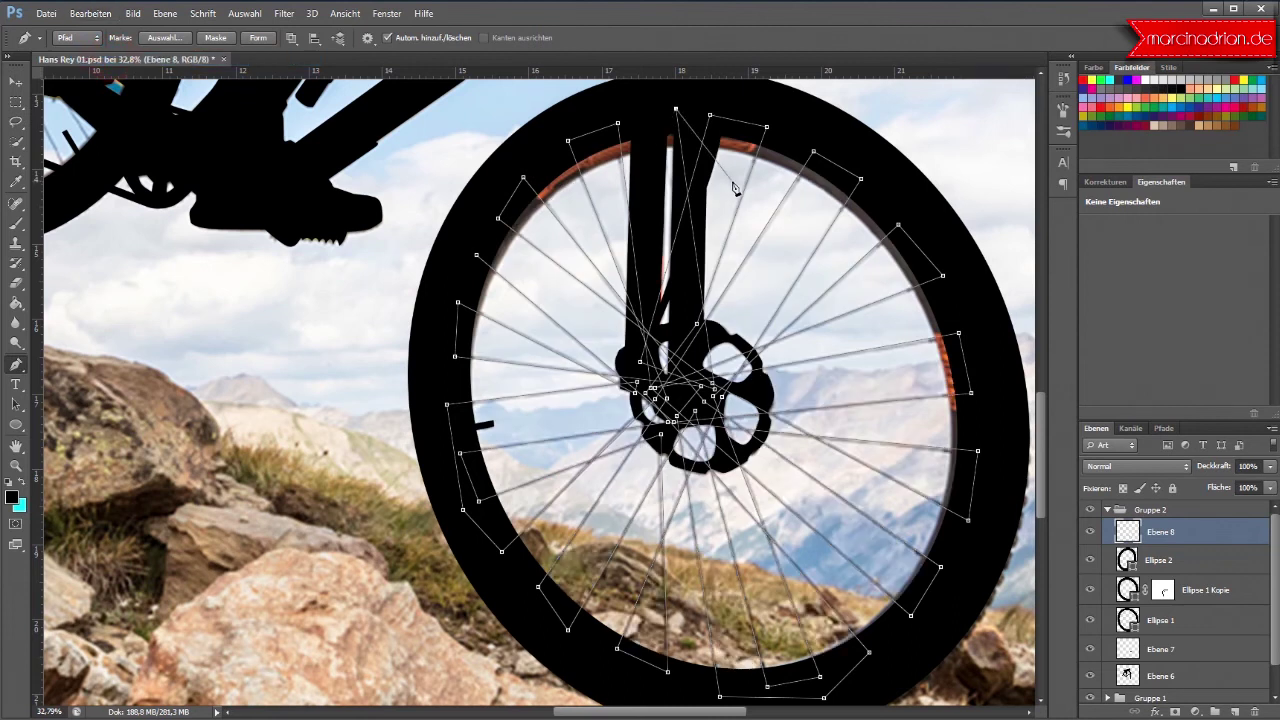
Step: Stroke the front spoke path with the Pinsel brush, Druck simulieren off, then delete the path
{"action": "right_click", "coordinate": [734, 190]}
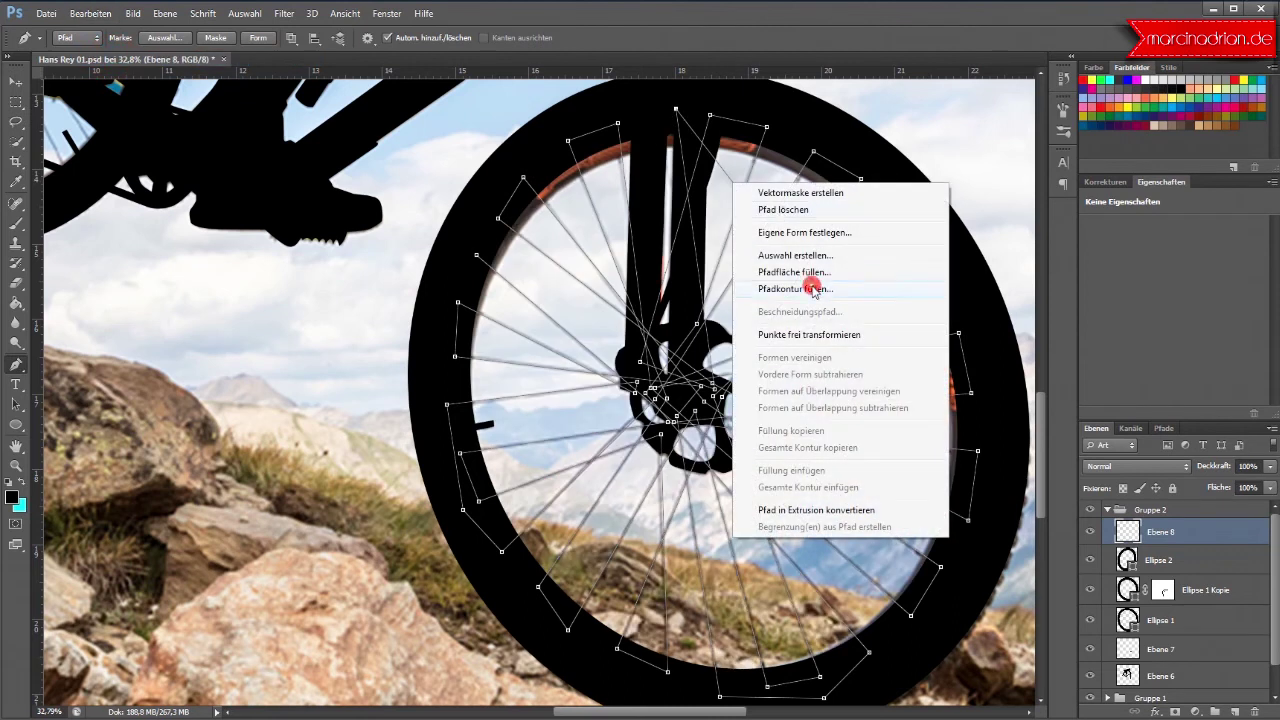
{"action": "left_click", "coordinate": [813, 289]}
{"action": "left_click", "coordinate": [474, 296]}
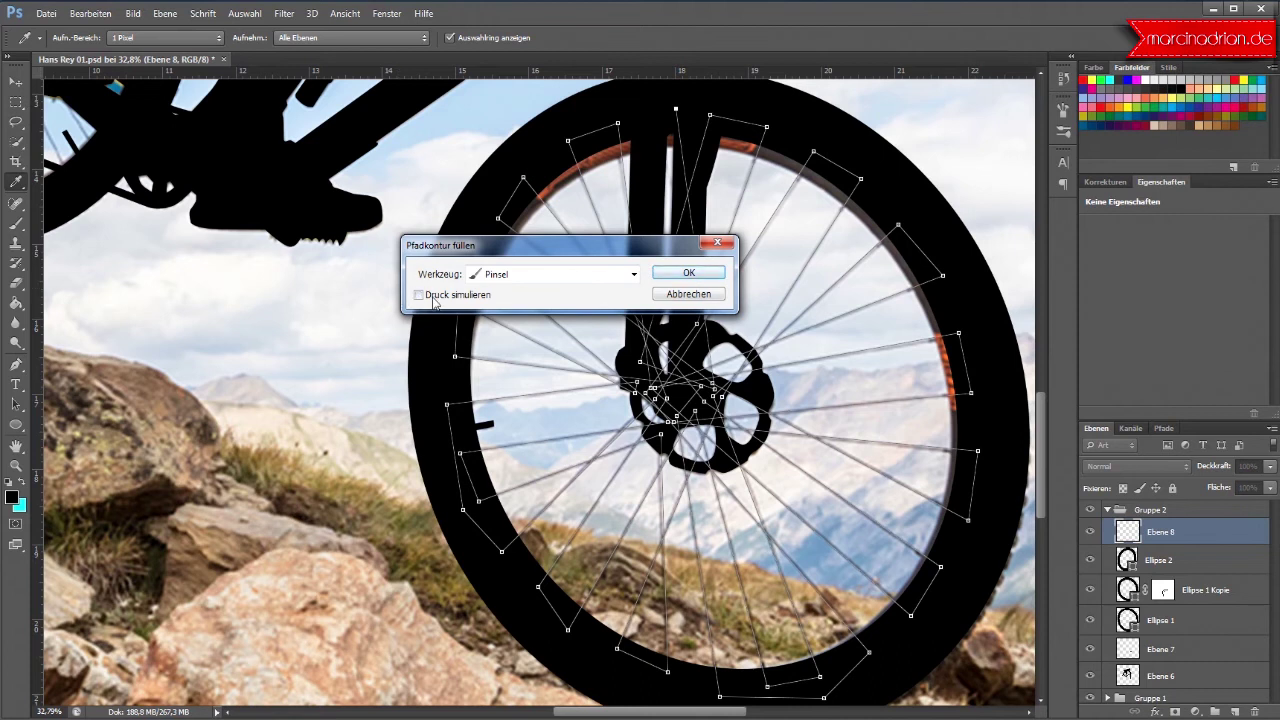
{"action": "left_click", "coordinate": [709, 283]}
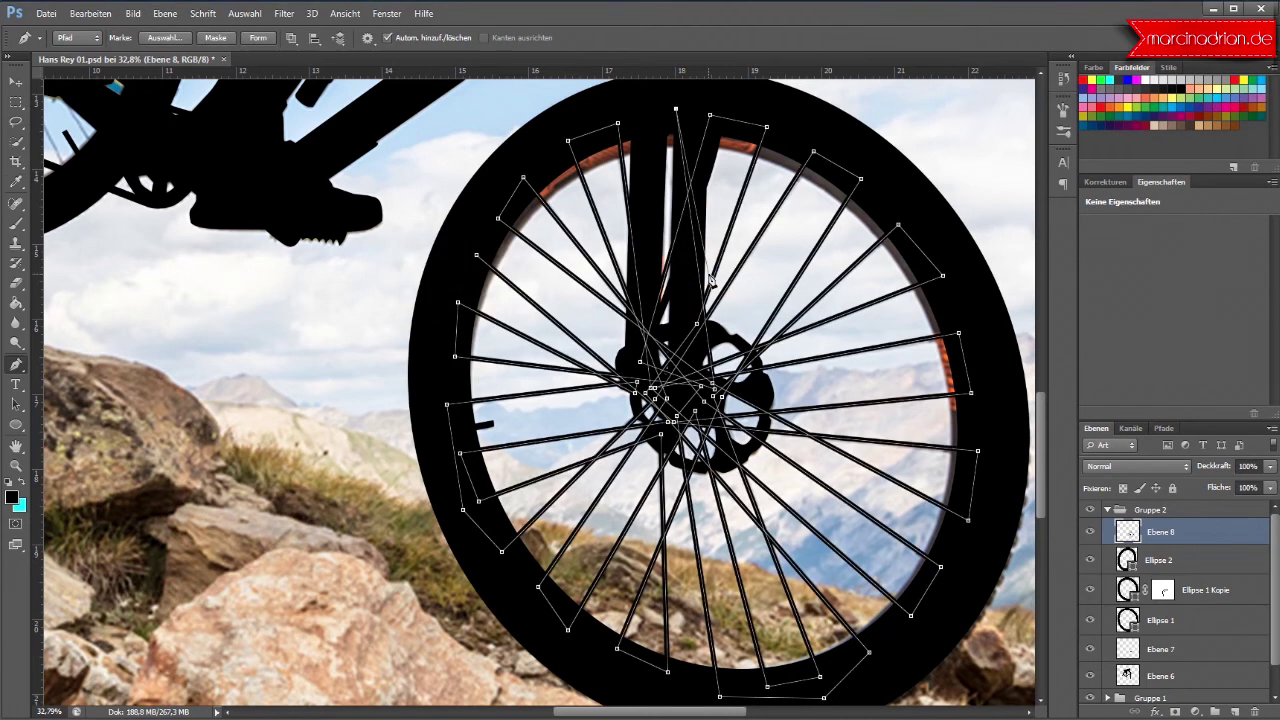
{"action": "right_click", "coordinate": [709, 281]}
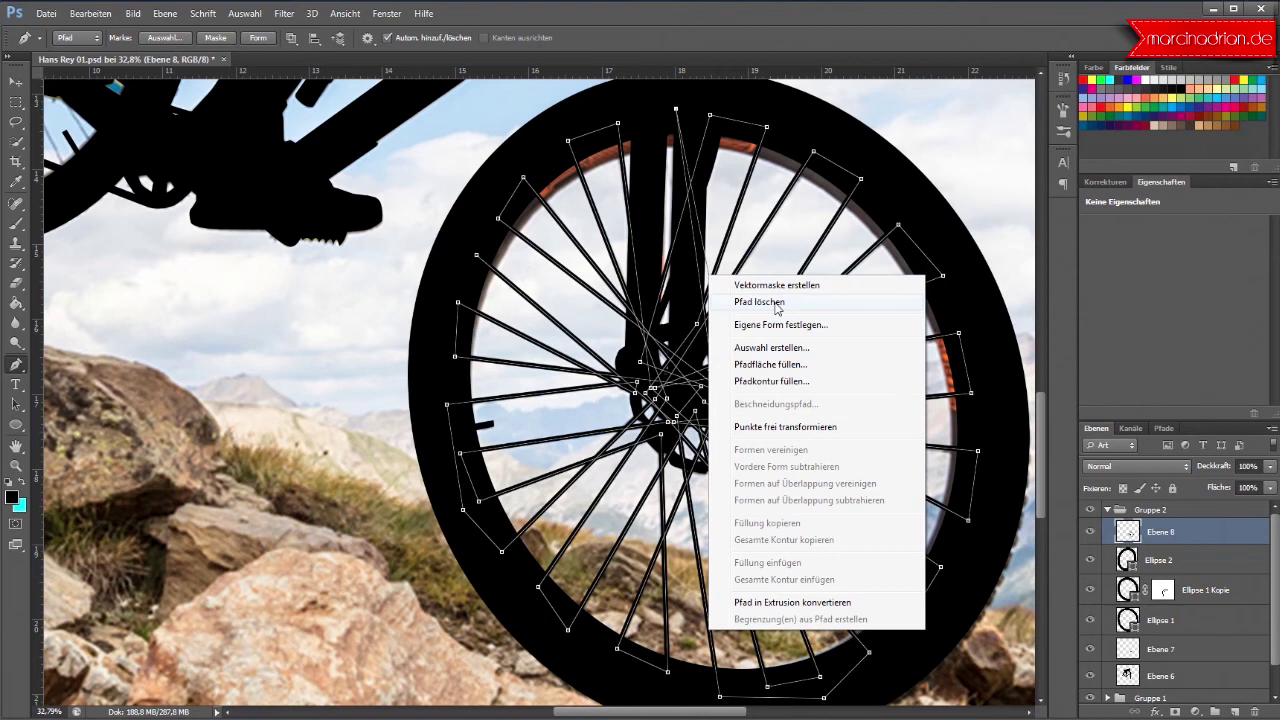
{"action": "left_click", "coordinate": [776, 304]}
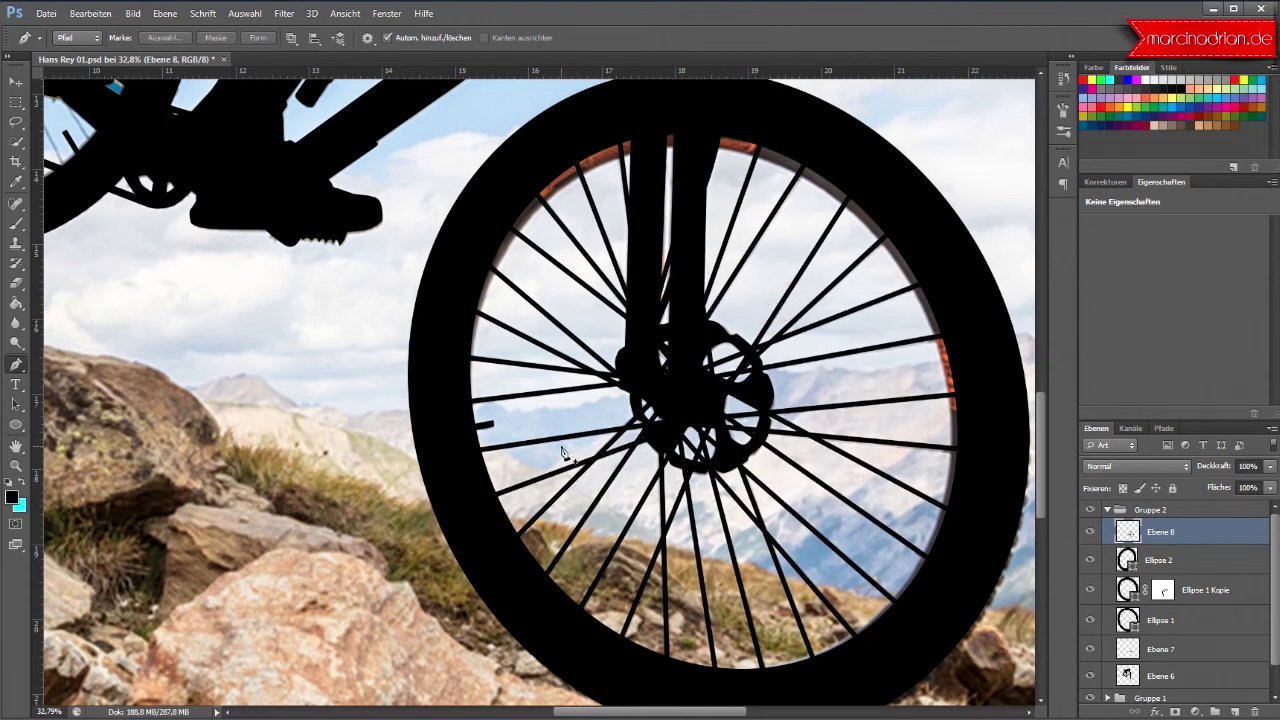
Step: Pan and zoom in on the rear wheel, then add new layer Ebene 9
{"action": "left_click_drag", "start_coordinate": [730, 712], "coordinate": [625, 712]}
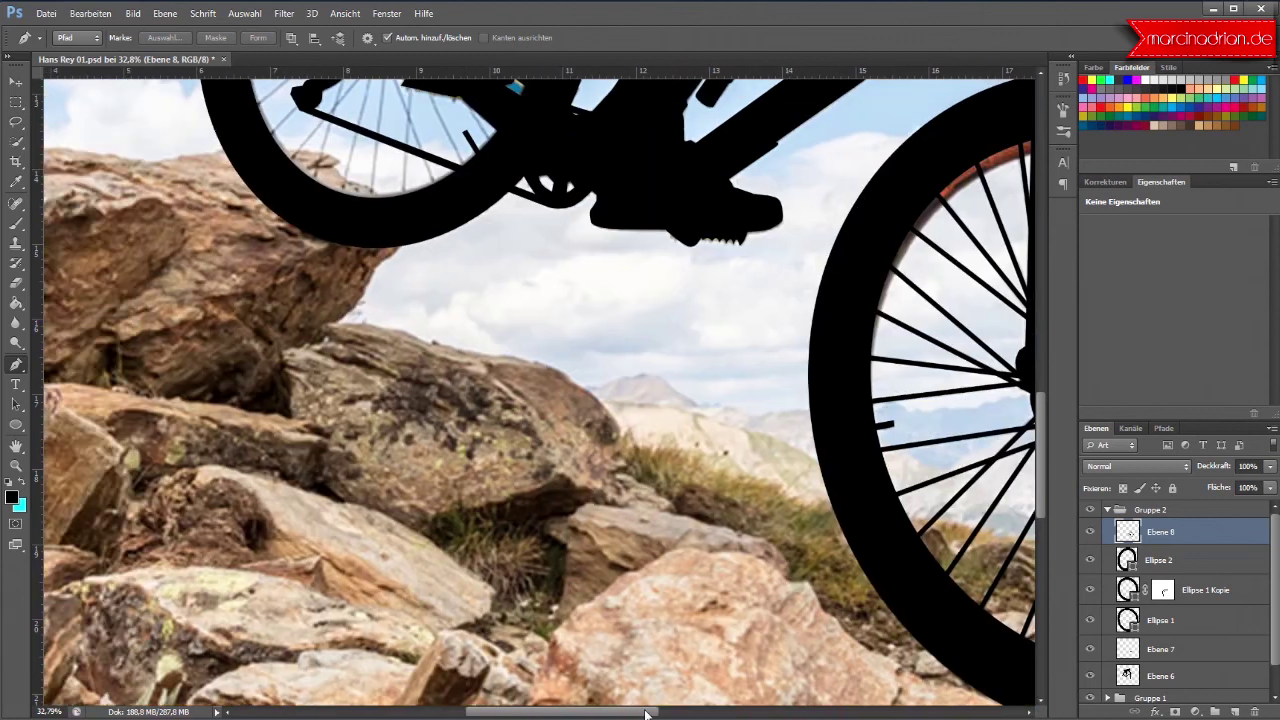
{"action": "scroll", "coordinate": [688, 585], "scroll_direction": "up", "scroll_amount": 5}
{"action": "scroll", "coordinate": [688, 585], "scroll_direction": "up", "scroll_amount": 3}
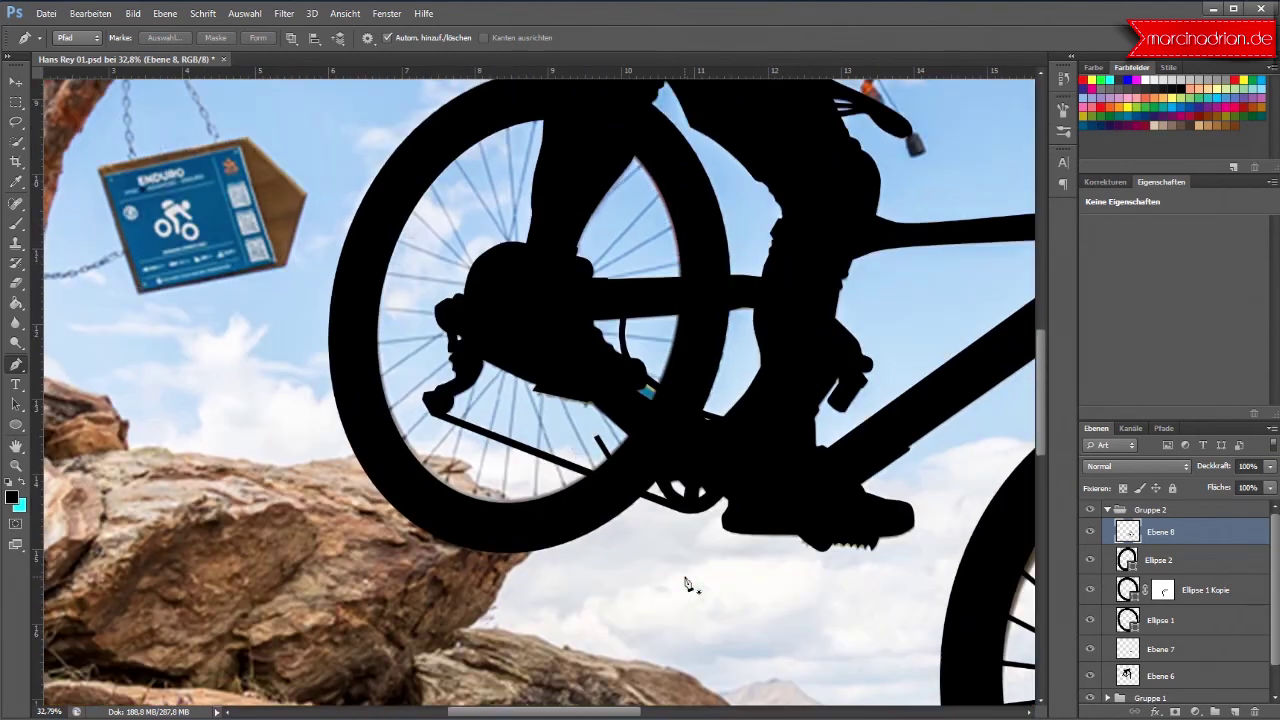
{"action": "scroll", "coordinate": [688, 585], "scroll_direction": "up", "scroll_amount": 2}
{"action": "scroll", "coordinate": [675, 474], "scroll_direction": "up", "scroll_amount": 1}
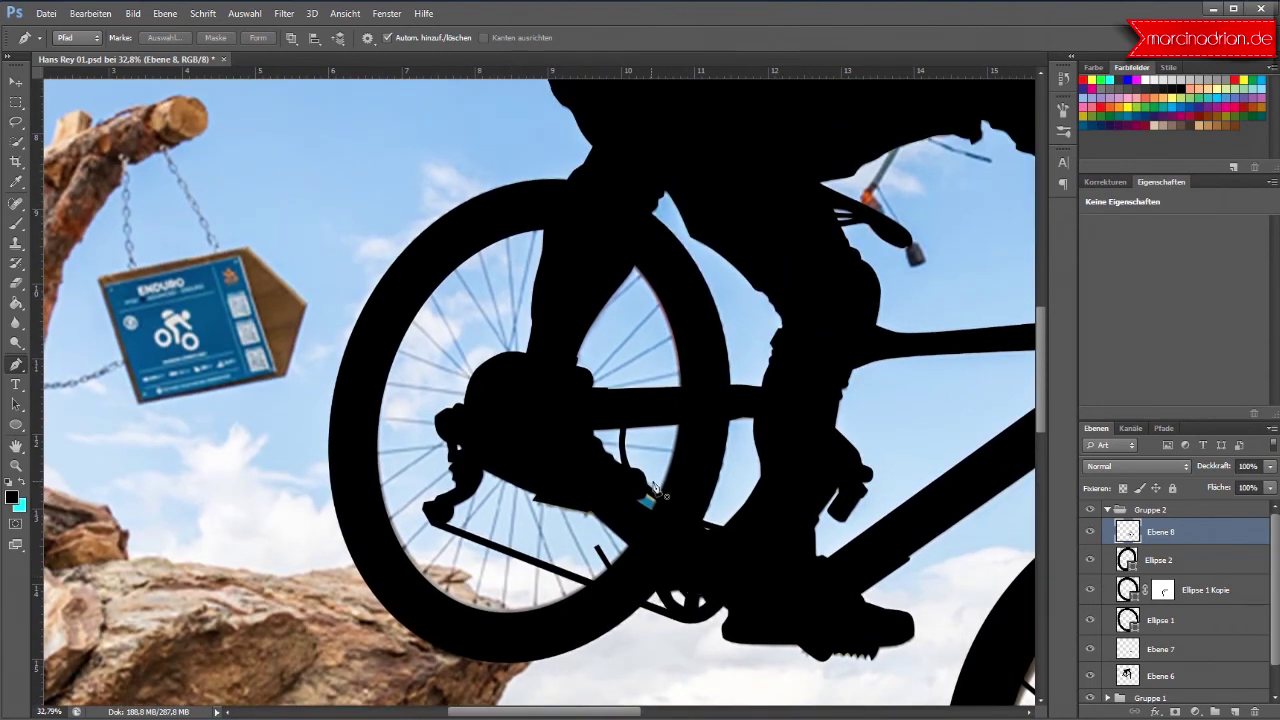
{"action": "scroll", "coordinate": [575, 535], "scroll_direction": "up", "scroll_amount": 1, "text": "alt"}
{"action": "scroll", "coordinate": [563, 545], "scroll_direction": "up", "scroll_amount": 1, "text": "alt"}
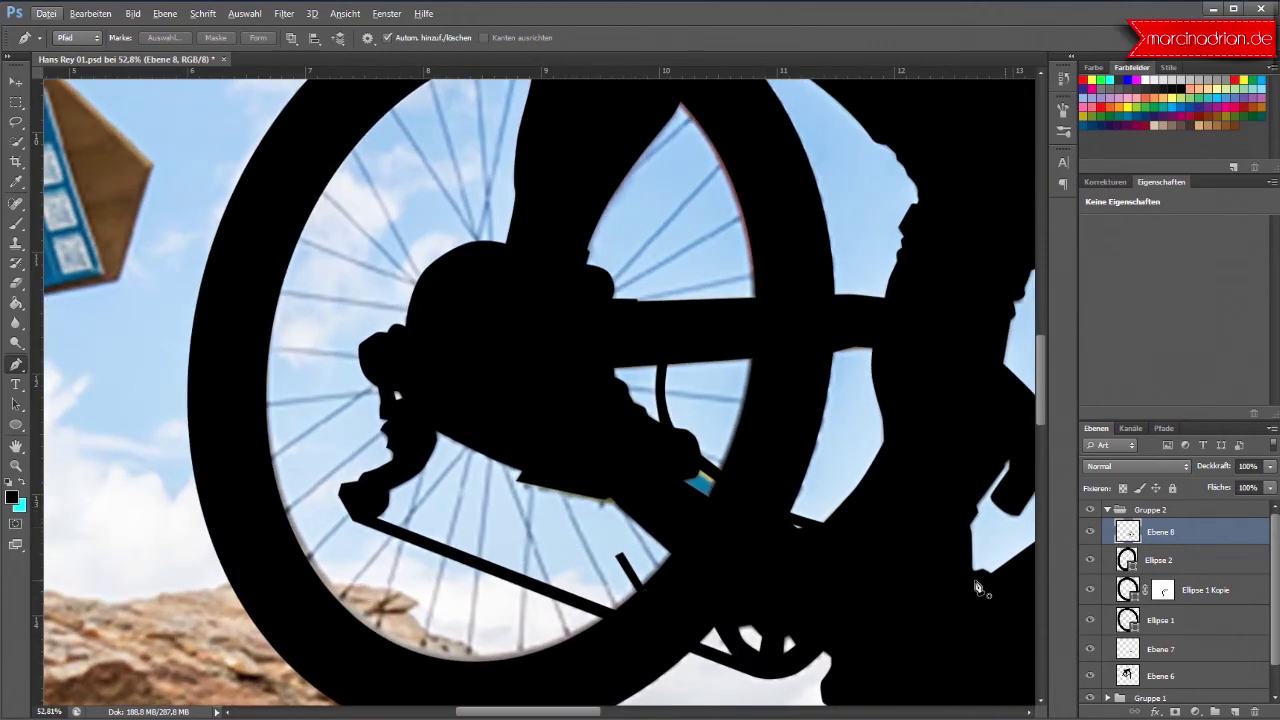
{"action": "left_click", "coordinate": [1236, 711]}
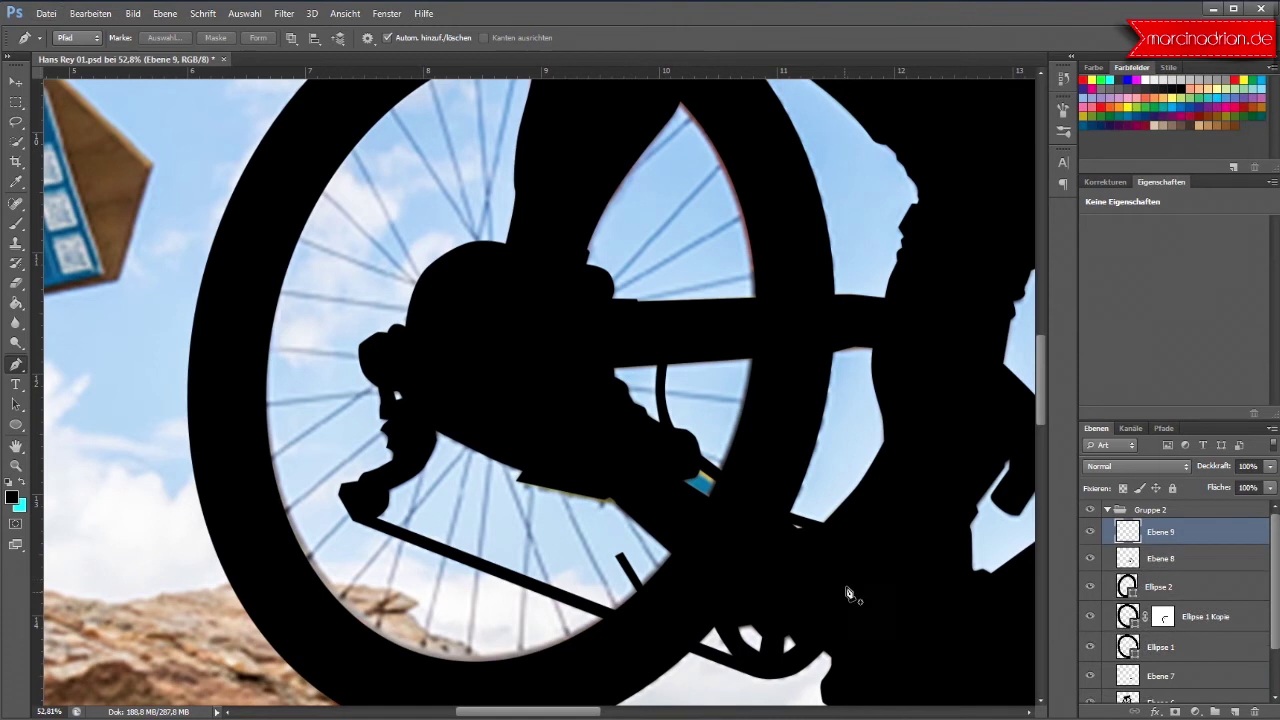
Step: Start the rear spoke path at the rim, zigzagging through the hub to the left rim and back
{"action": "left_click", "coordinate": [574, 652]}
{"action": "left_click", "coordinate": [464, 356]}
{"action": "left_click_drag", "start_coordinate": [464, 314], "coordinate": [360, 147]}
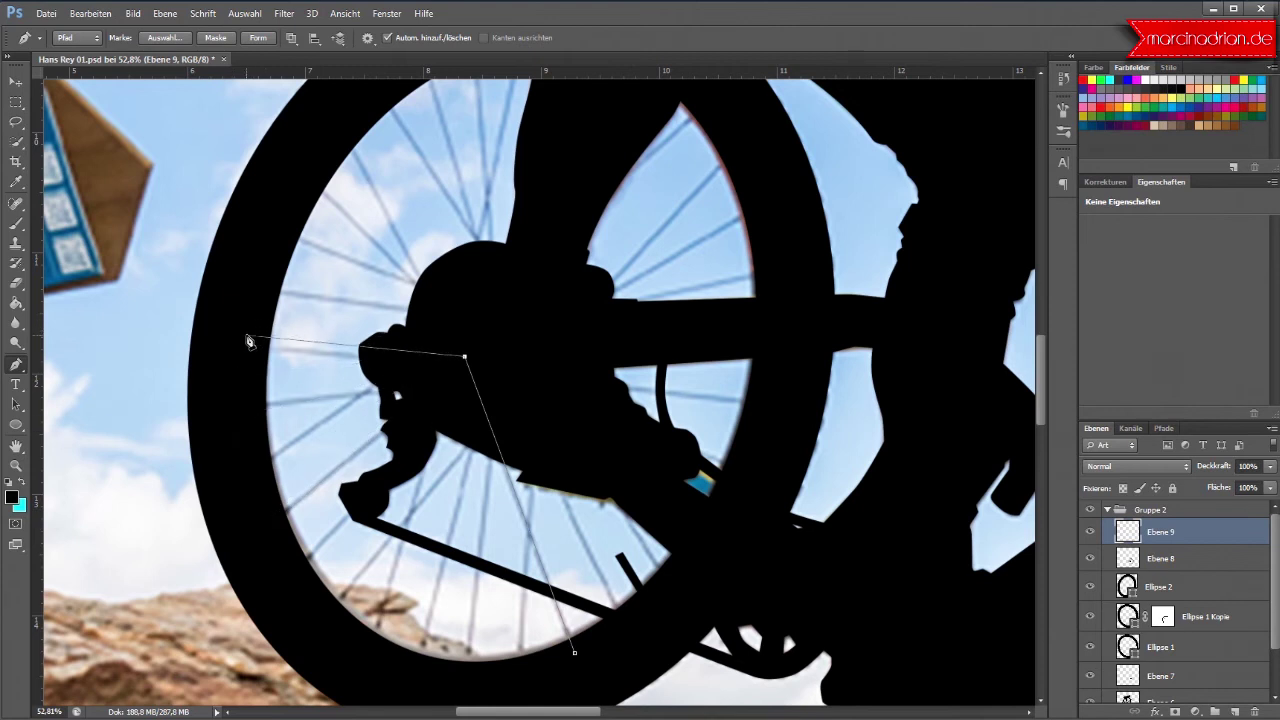
{"action": "left_click", "coordinate": [380, 360]}
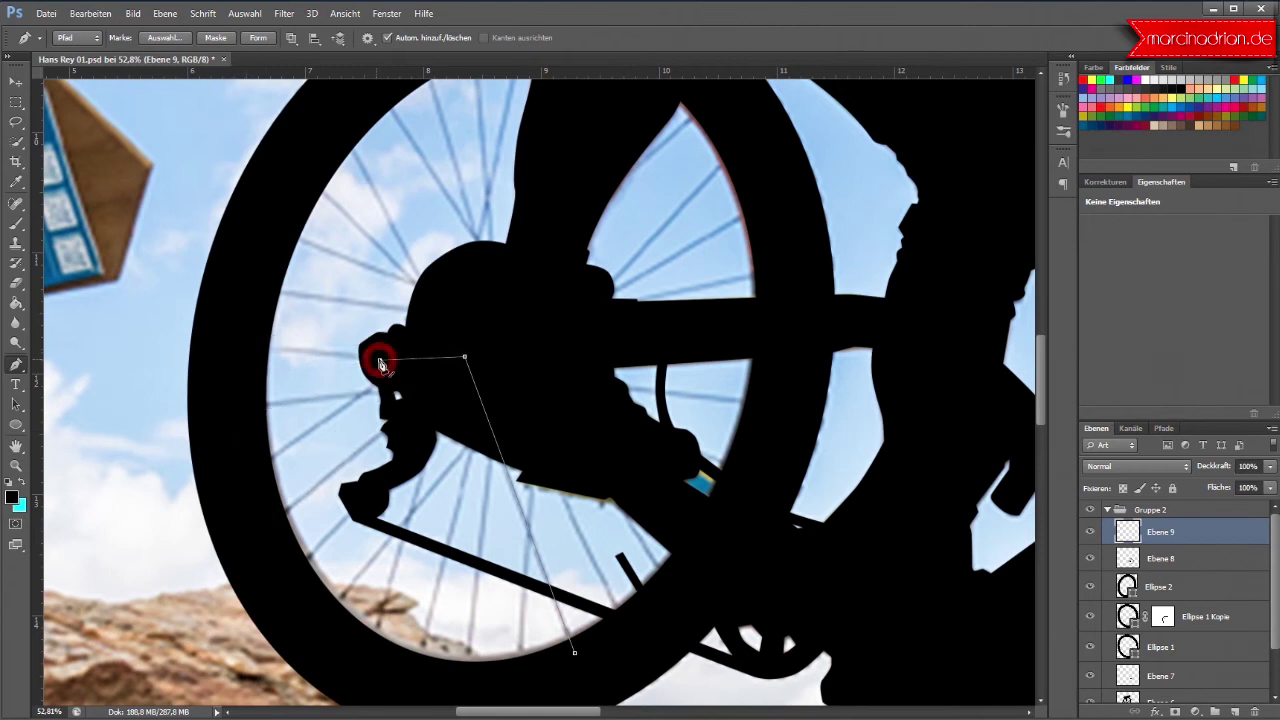
{"action": "left_click", "coordinate": [240, 347]}
{"action": "left_click", "coordinate": [239, 407]}
{"action": "left_click", "coordinate": [441, 384]}
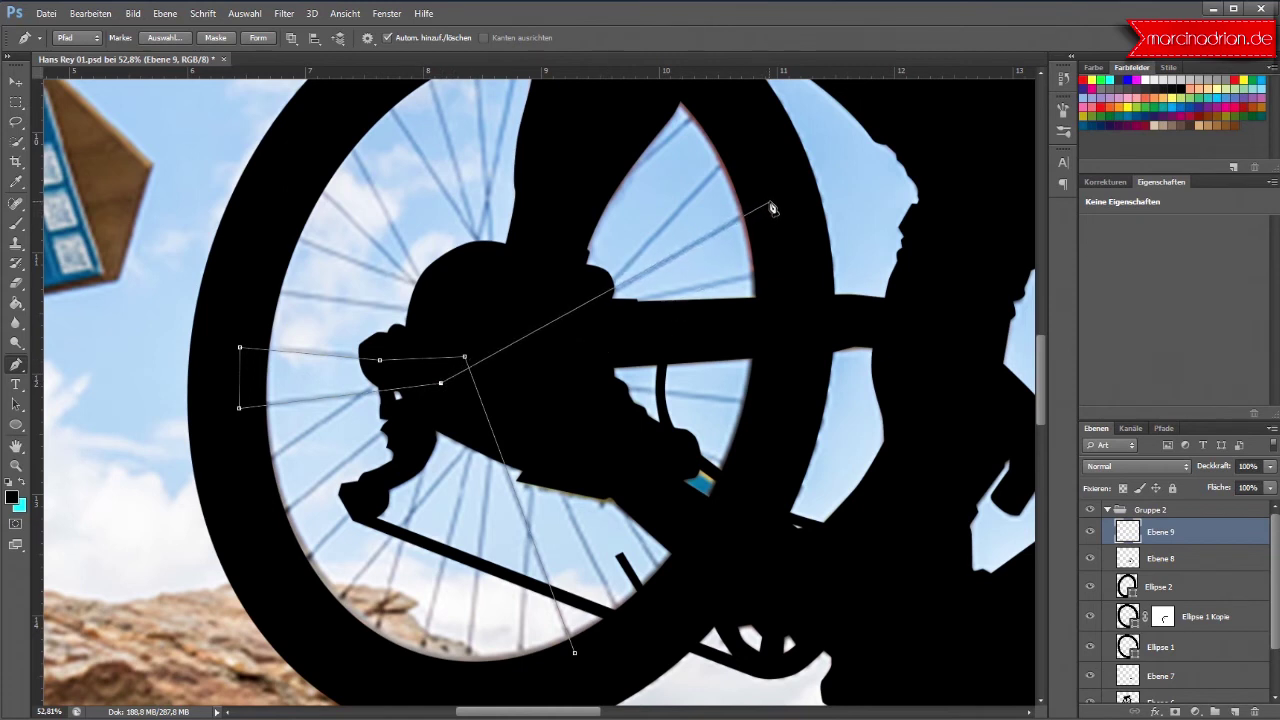
Step: Extend the zigzag to the right, bottom and upper-right rim, keeping the hub anchor straight
{"action": "left_click_drag", "start_coordinate": [772, 208], "coordinate": [775, 262]}
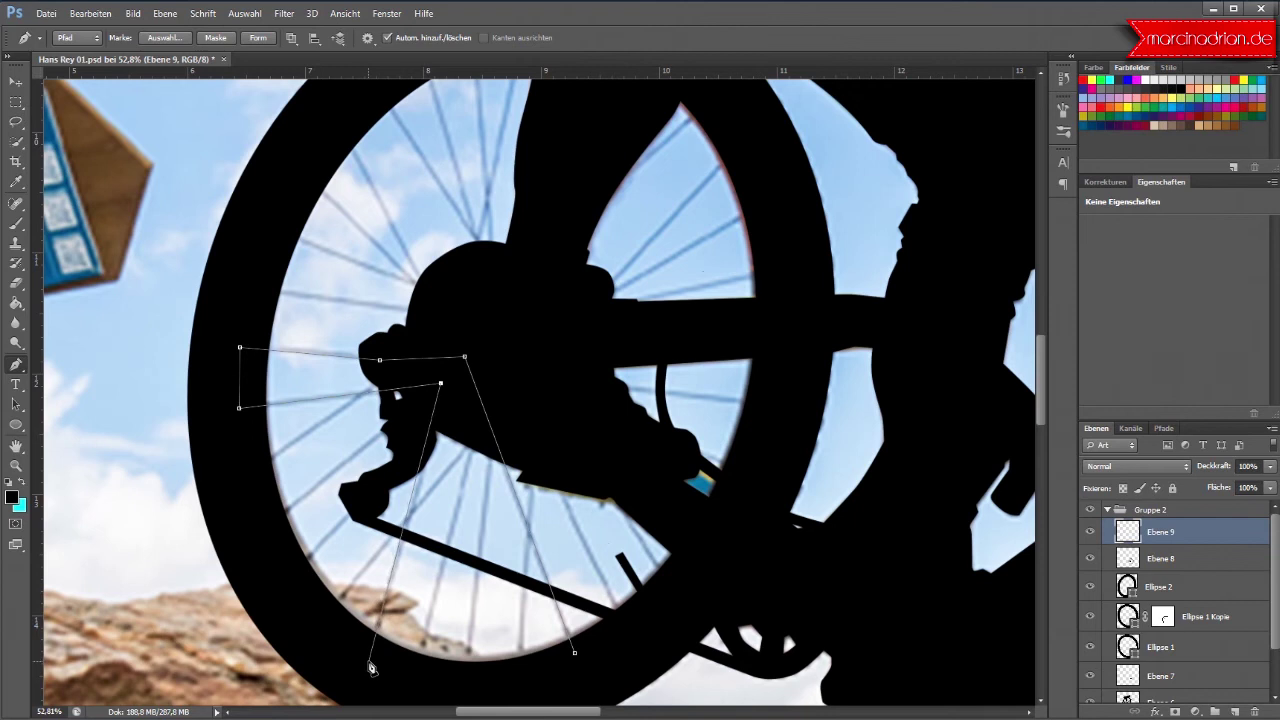
{"action": "left_click_drag", "start_coordinate": [369, 661], "coordinate": [315, 619]}
{"action": "left_click", "coordinate": [508, 403]}
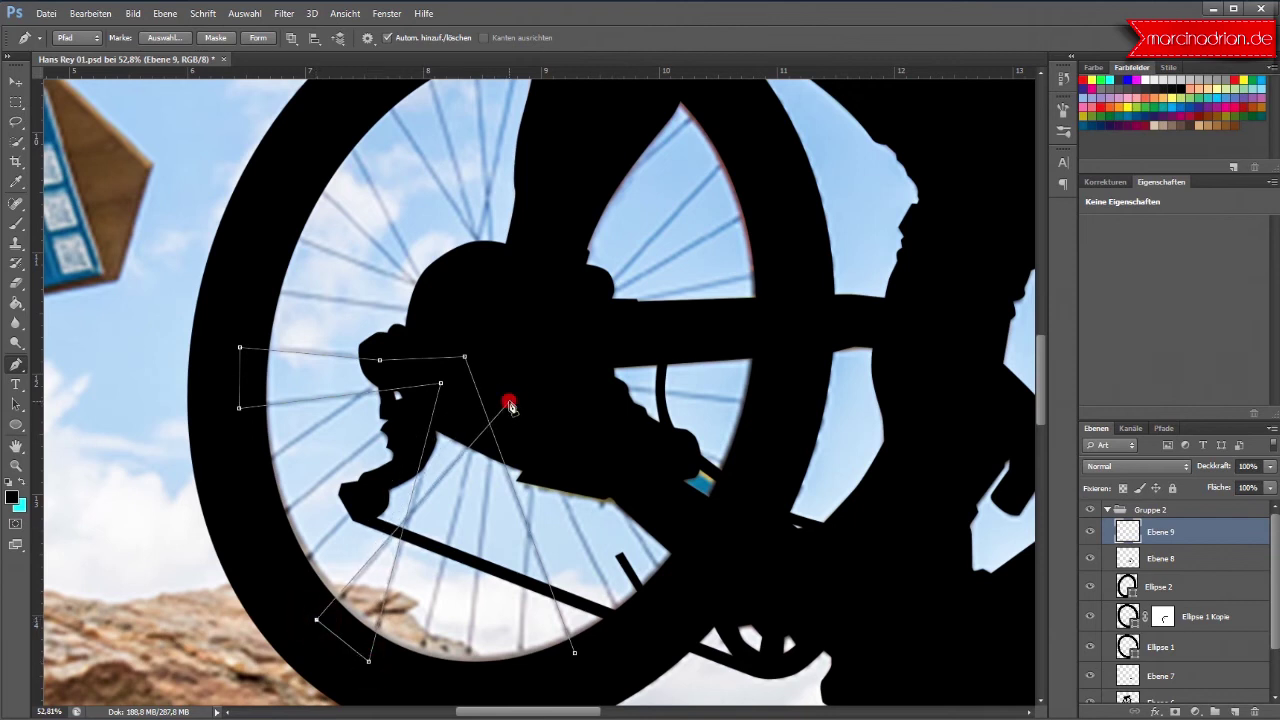
{"action": "left_click_drag", "start_coordinate": [508, 403], "coordinate": [750, 131]}
{"action": "left_click", "coordinate": [763, 208]}
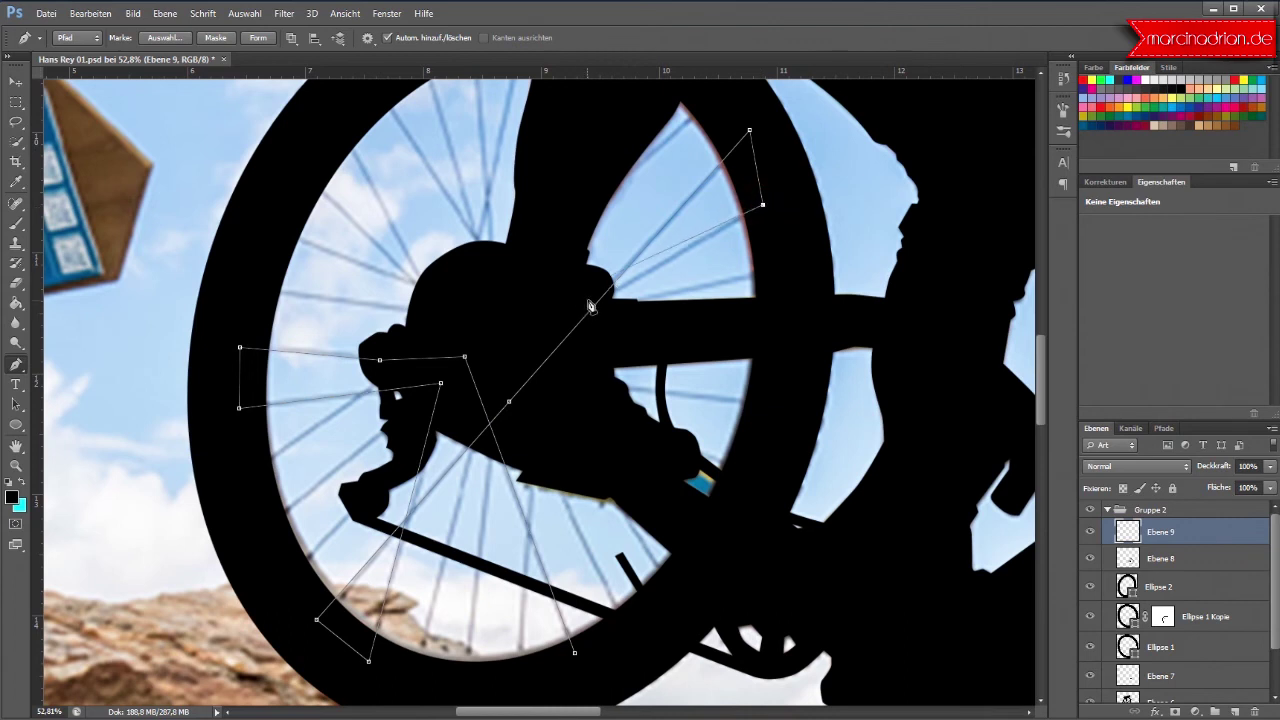
{"action": "left_click", "coordinate": [544, 328]}
{"action": "left_click_drag", "start_coordinate": [531, 339], "coordinate": [817, 260]}
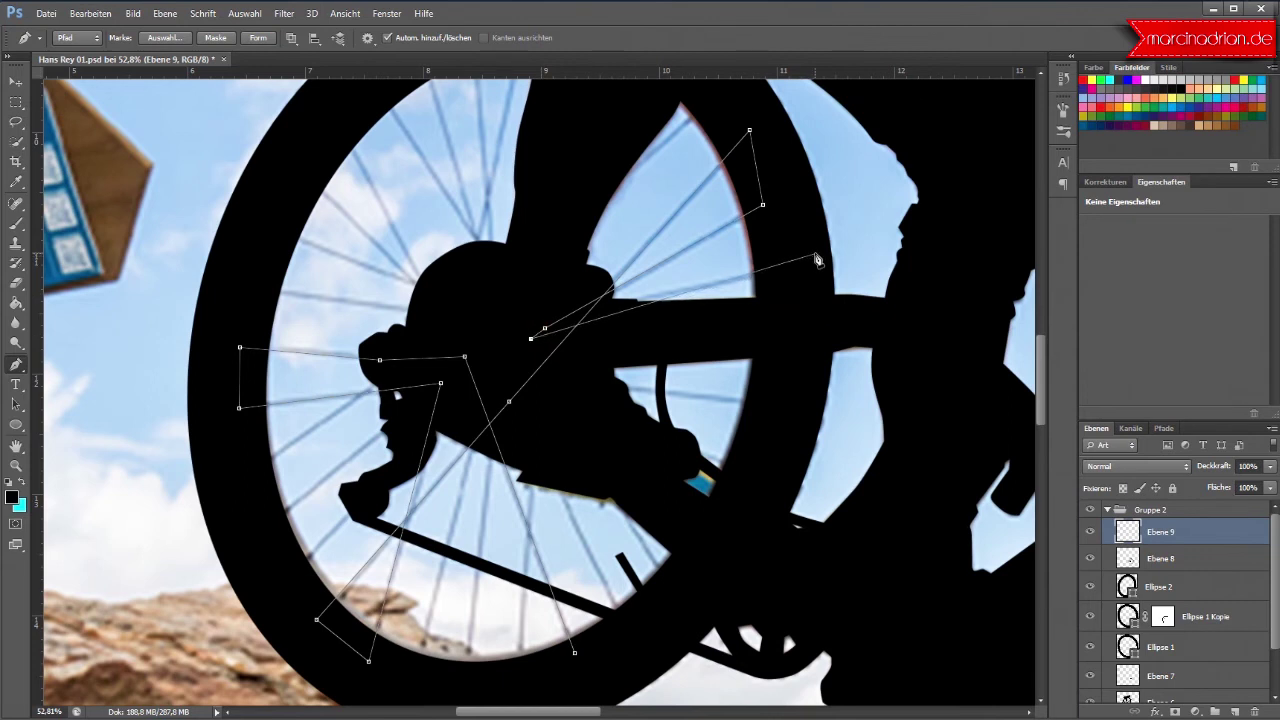
{"action": "left_click", "coordinate": [530, 338], "text": "alt"}
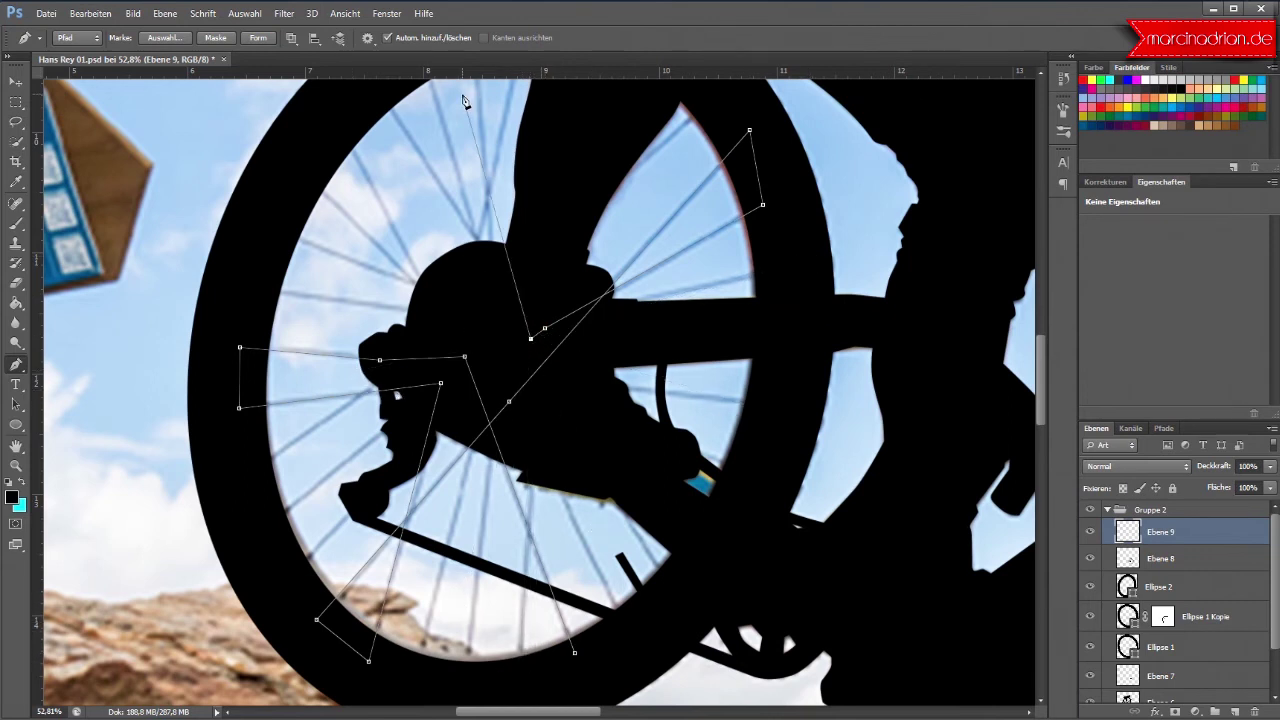
{"action": "scroll", "coordinate": [437, 188], "scroll_direction": "up", "scroll_amount": 1}
Step: Trace spokes to the upper-left and upper-right rim, returning to the hub each time
{"action": "scroll", "coordinate": [437, 188], "scroll_direction": "up", "scroll_amount": 1}
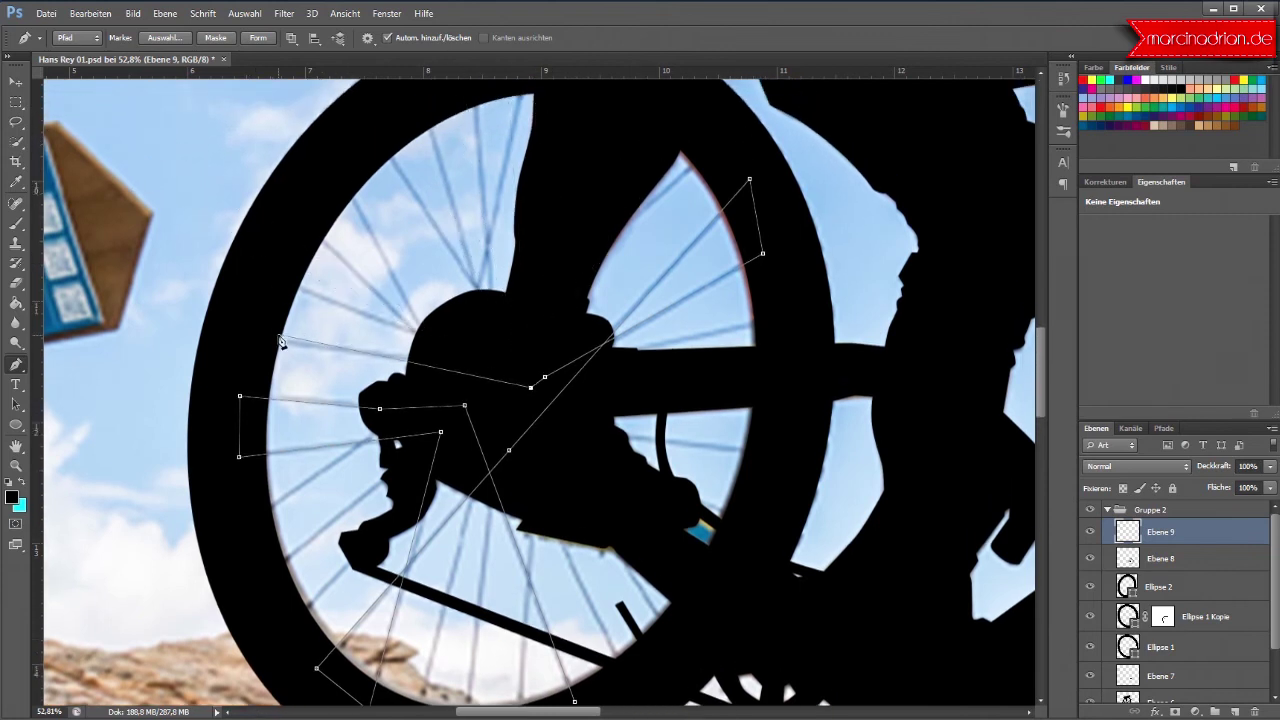
{"action": "left_click", "coordinate": [278, 274]}
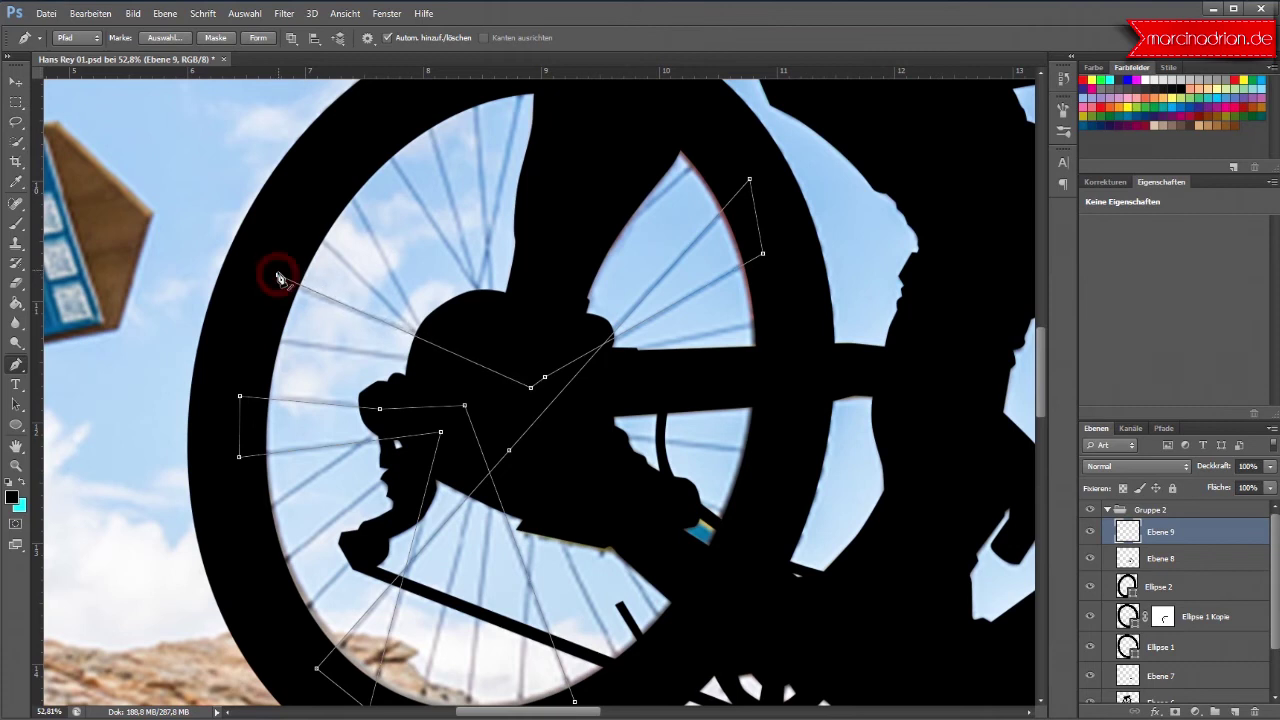
{"action": "left_click", "coordinate": [309, 229]}
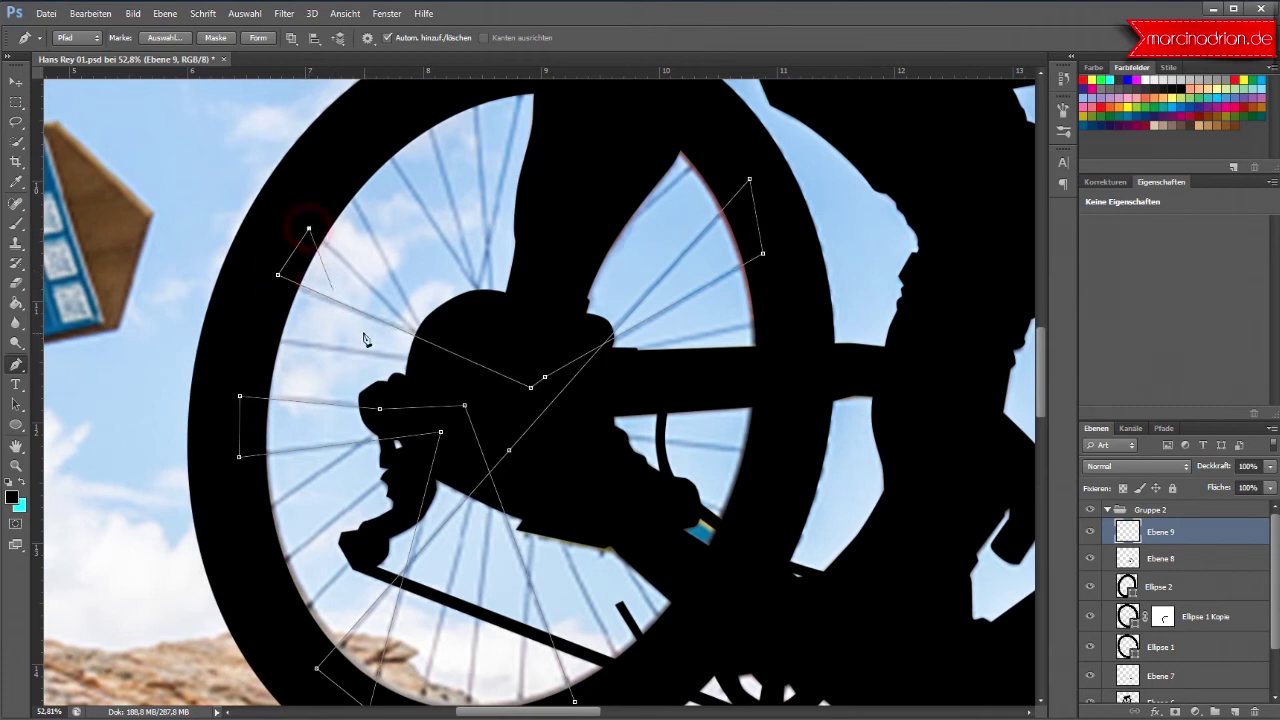
{"action": "left_click", "coordinate": [474, 387]}
{"action": "left_click", "coordinate": [783, 318]}
{"action": "left_click", "coordinate": [743, 155]}
{"action": "left_click", "coordinate": [713, 144]}
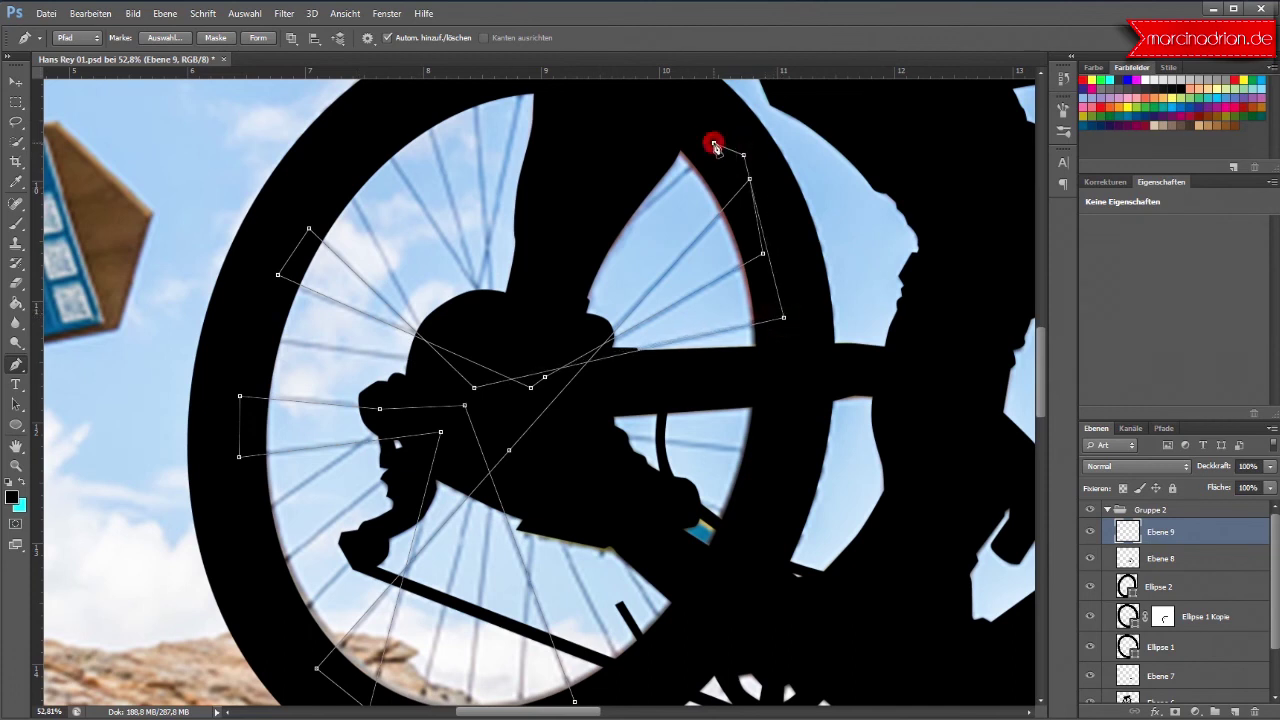
{"action": "left_click", "coordinate": [525, 330]}
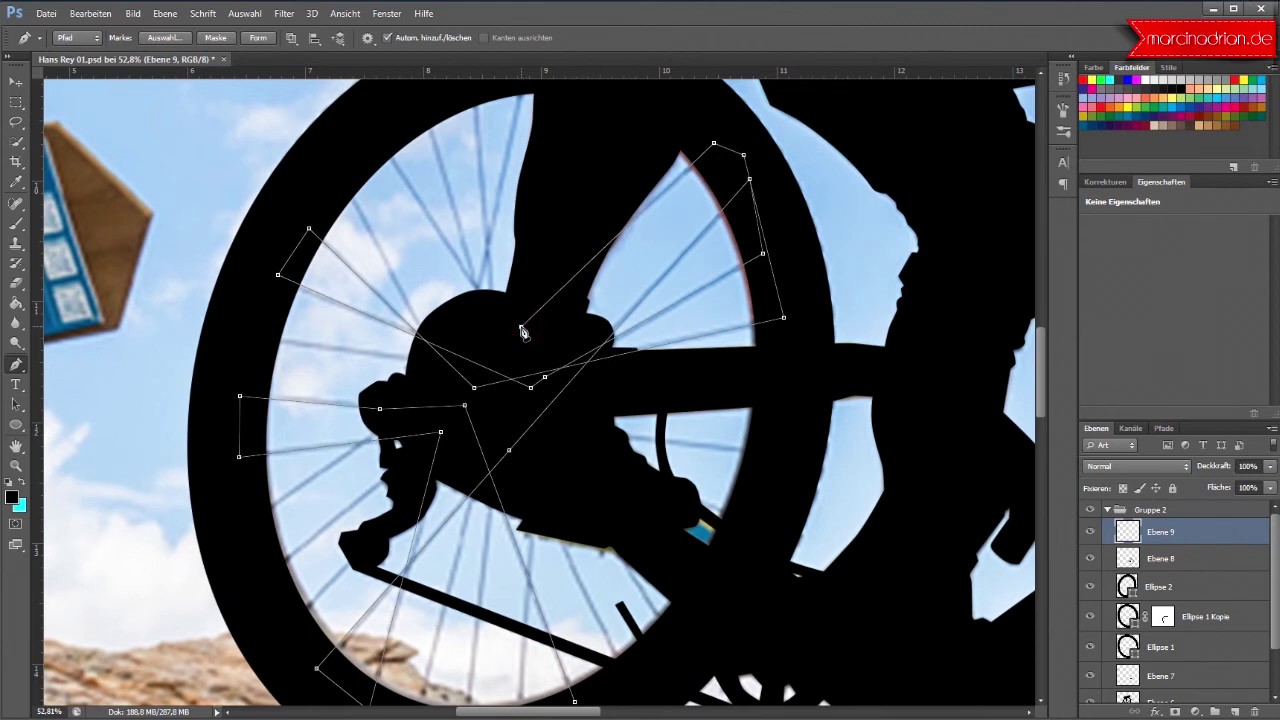
Step: Trace spokes out to the right and lower-right rim, returning to the hub
{"action": "scroll", "coordinate": [503, 405], "scroll_direction": "down", "scroll_amount": 2}
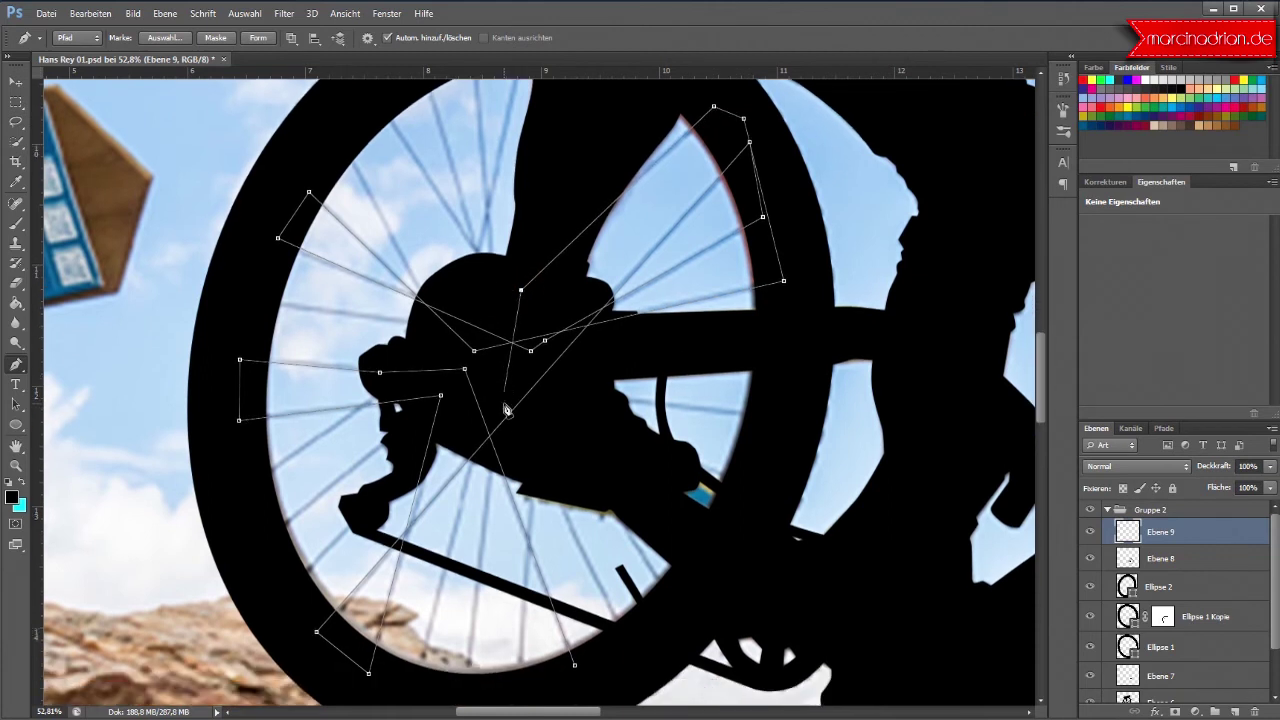
{"action": "left_click", "coordinate": [583, 397]}
{"action": "left_click", "coordinate": [780, 419]}
{"action": "left_click", "coordinate": [744, 481]}
{"action": "left_click", "coordinate": [611, 437]}
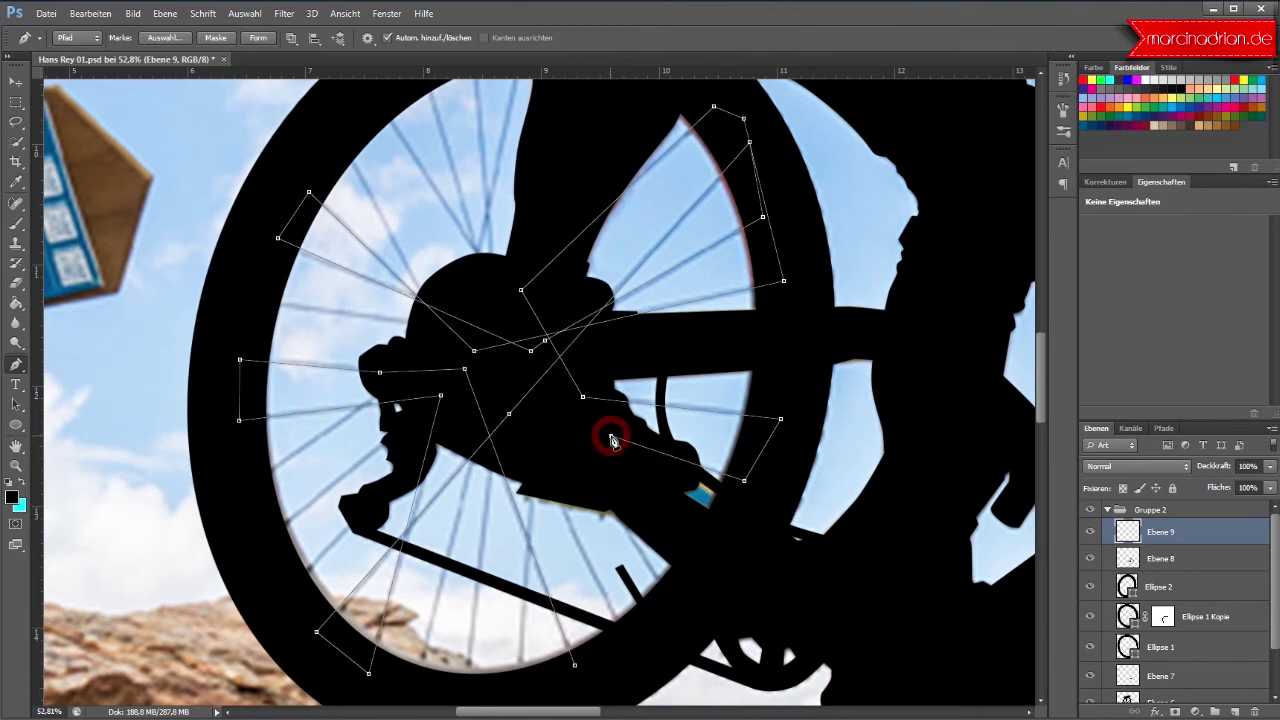
{"action": "left_click", "coordinate": [606, 485]}
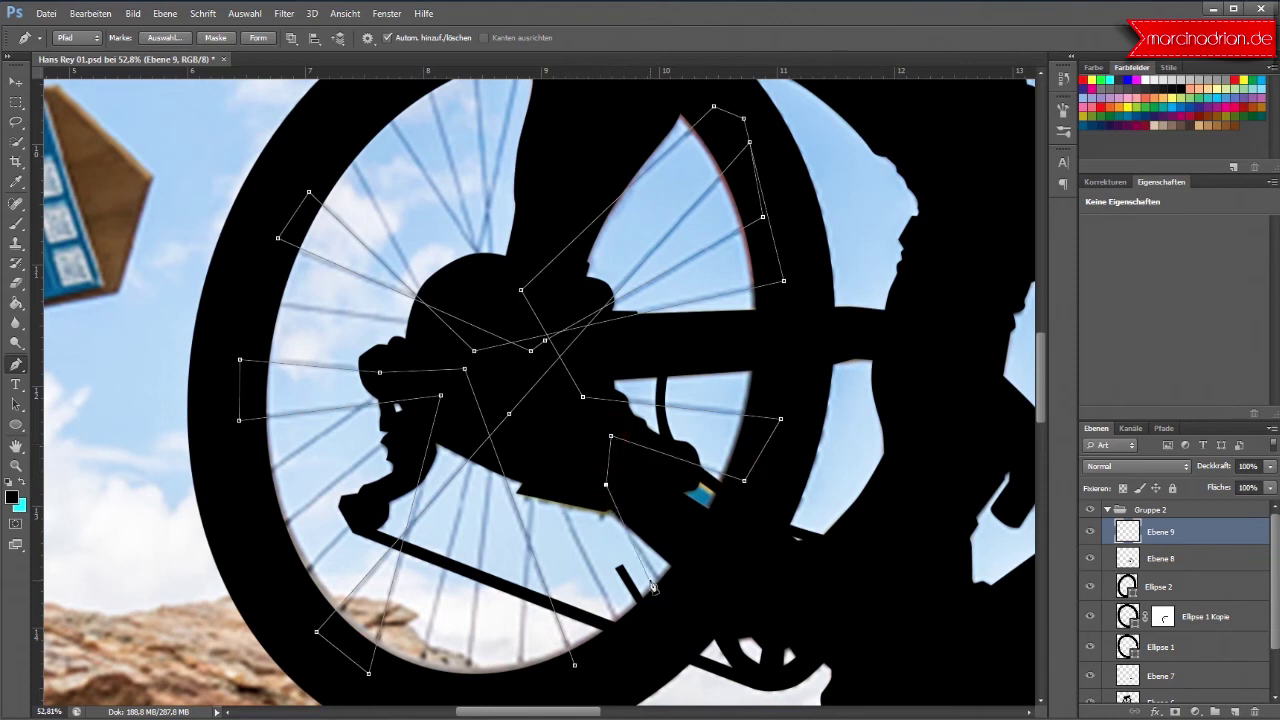
{"action": "left_click", "coordinate": [606, 487]}
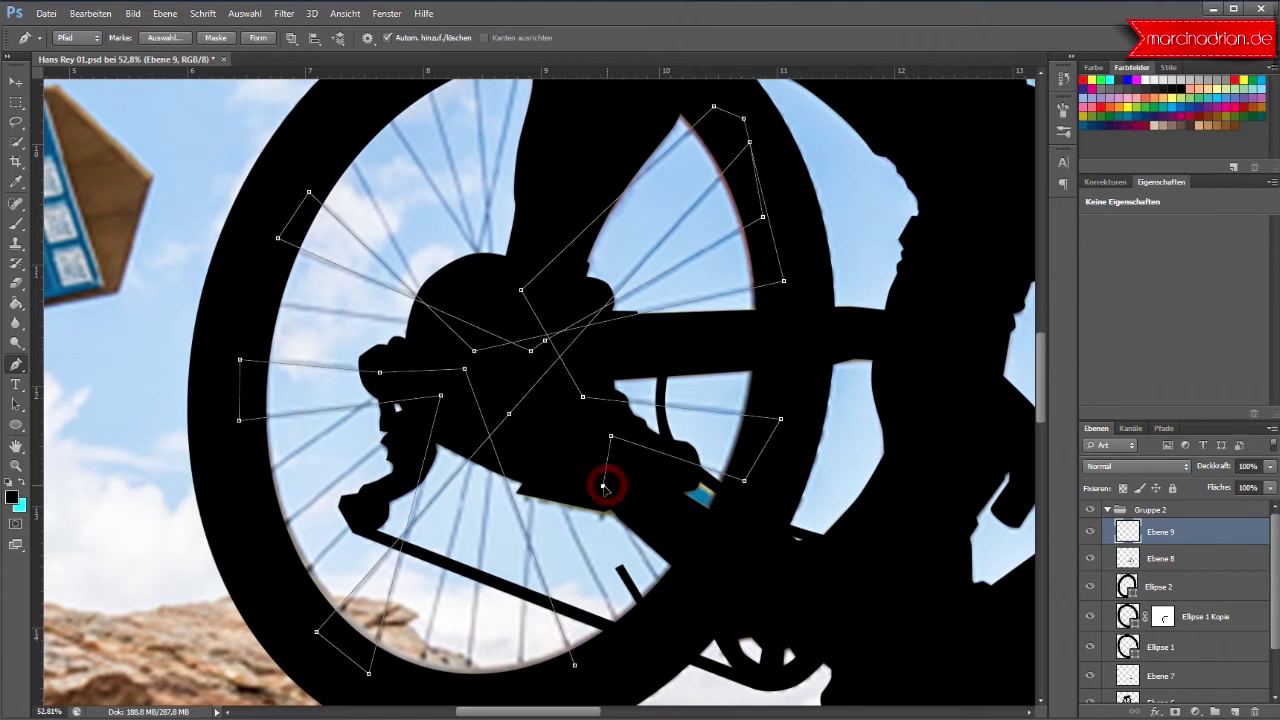
{"action": "left_click", "coordinate": [677, 608]}
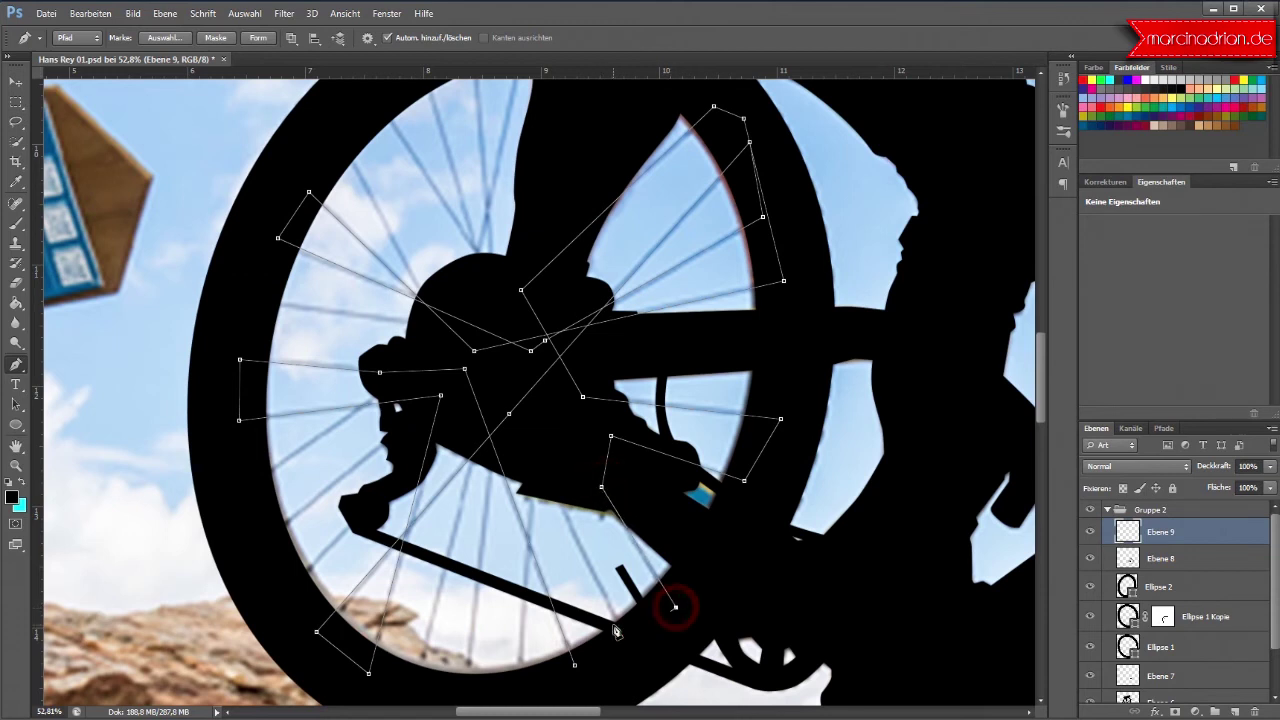
{"action": "left_click", "coordinate": [624, 641]}
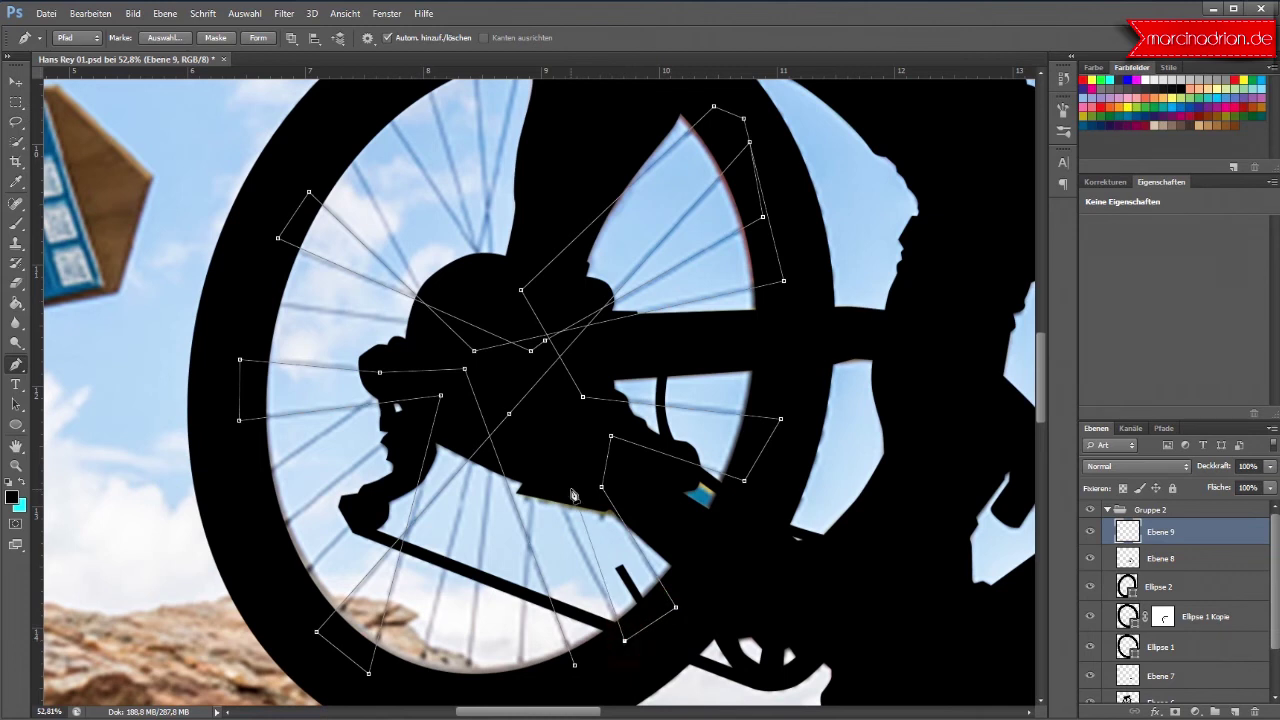
{"action": "left_click", "coordinate": [535, 469]}
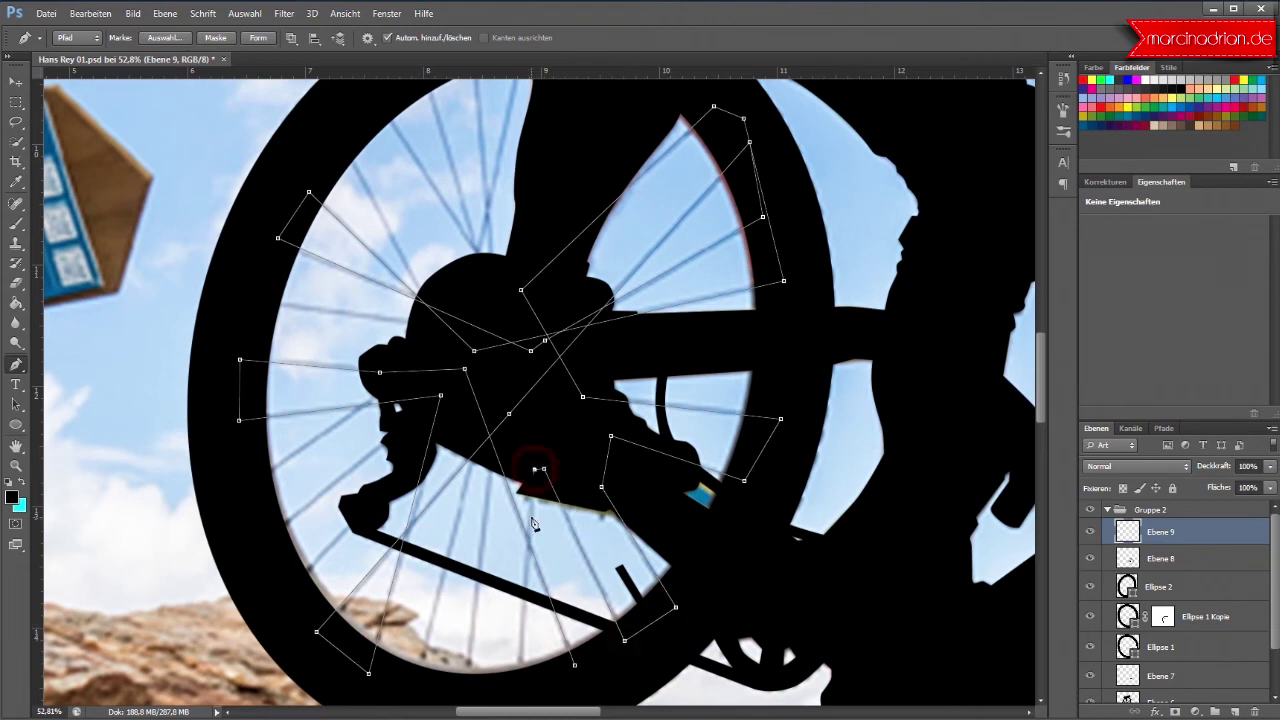
Step: Trace spokes down to the bottom and lower-left rim, returning to the hub
{"action": "left_click", "coordinate": [518, 689]}
{"action": "left_click", "coordinate": [464, 691]}
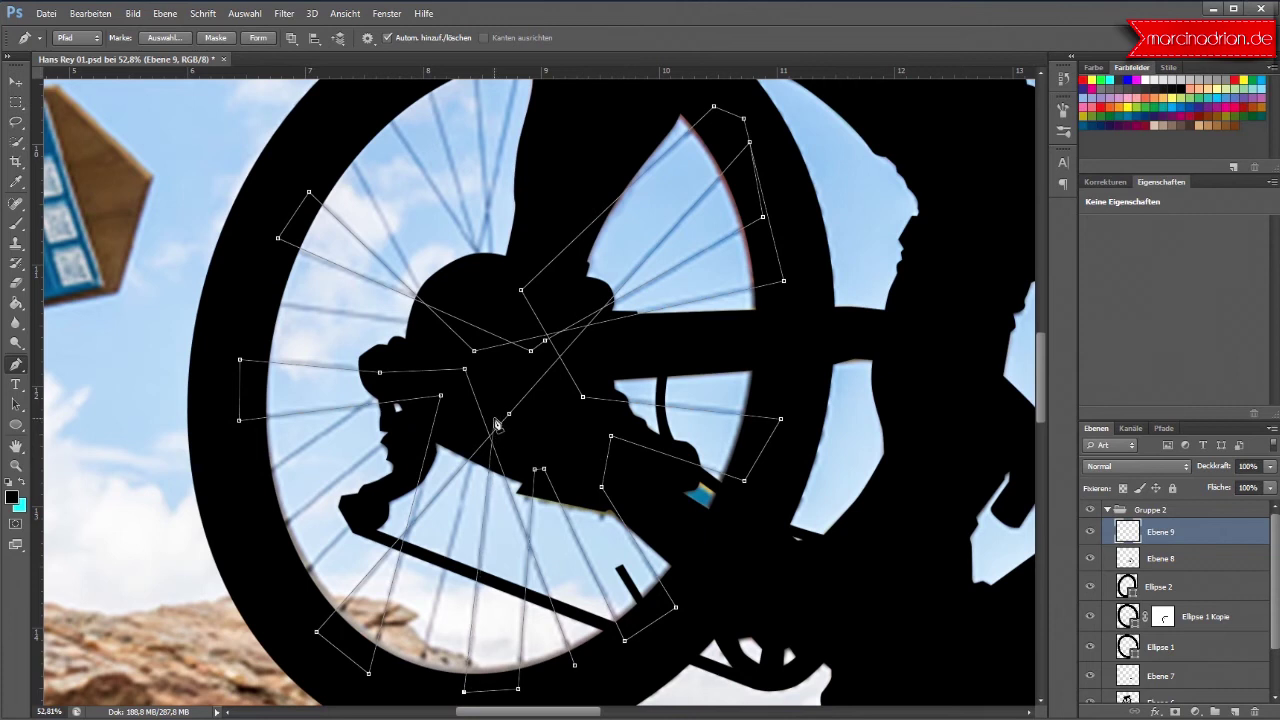
{"action": "left_click", "coordinate": [494, 418]}
{"action": "left_click", "coordinate": [477, 417]}
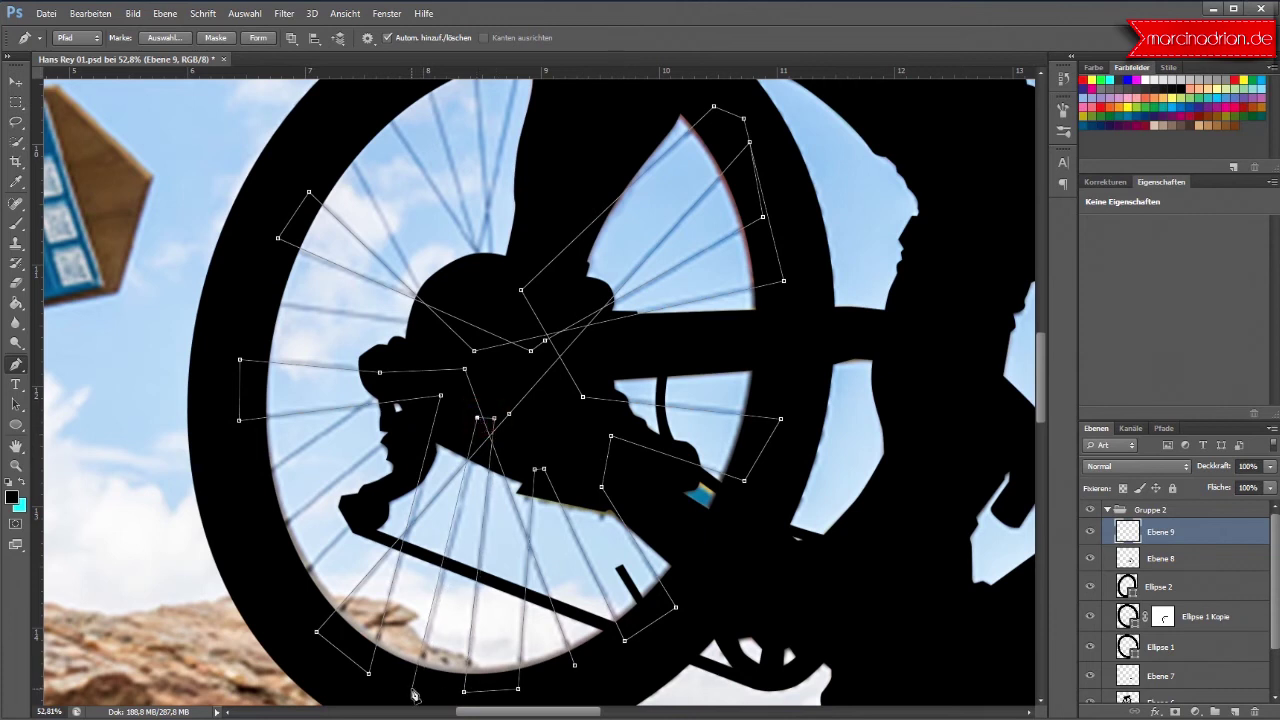
{"action": "left_click", "coordinate": [412, 681]}
{"action": "left_click", "coordinate": [344, 675]}
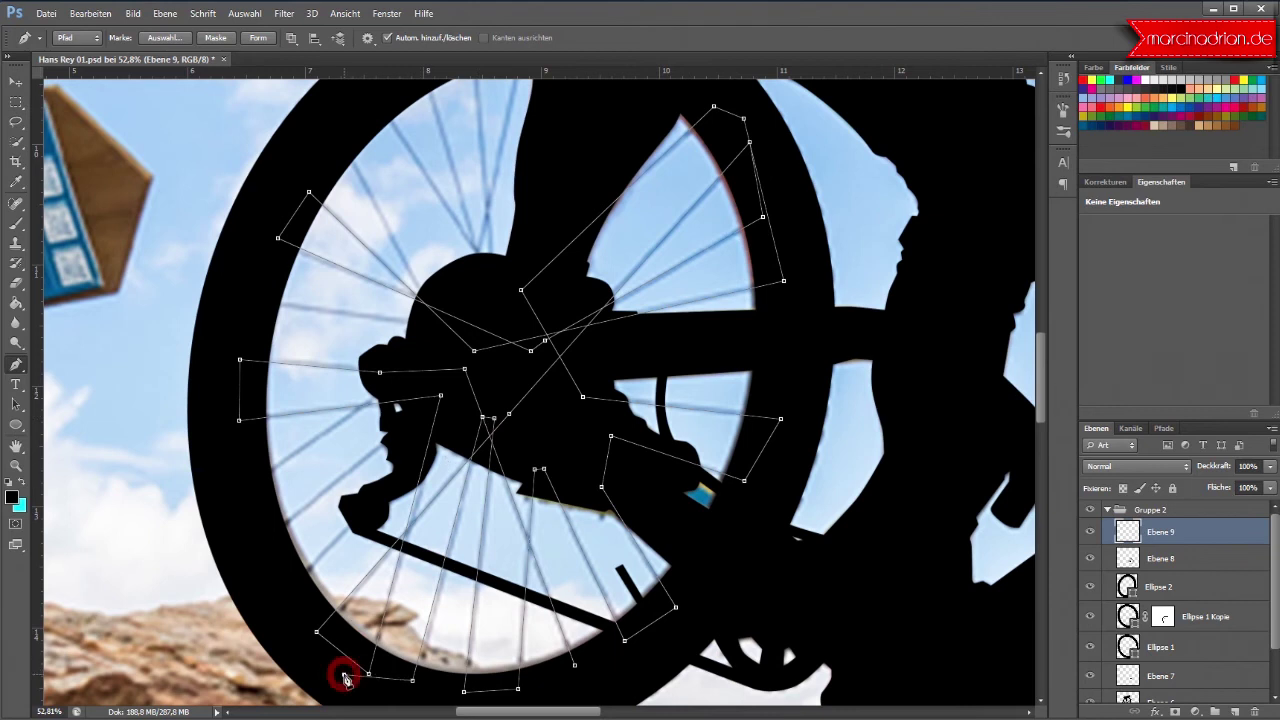
{"action": "left_click", "coordinate": [287, 590]}
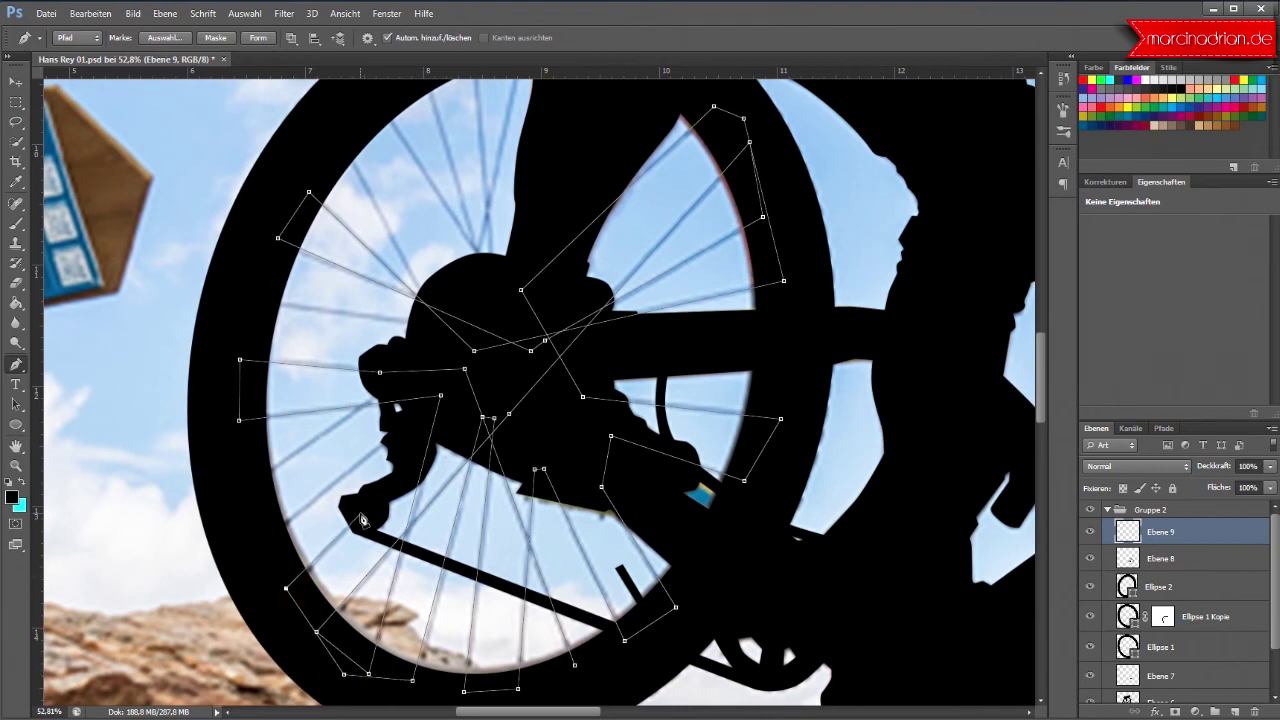
{"action": "left_click", "coordinate": [461, 420]}
{"action": "left_click", "coordinate": [452, 386]}
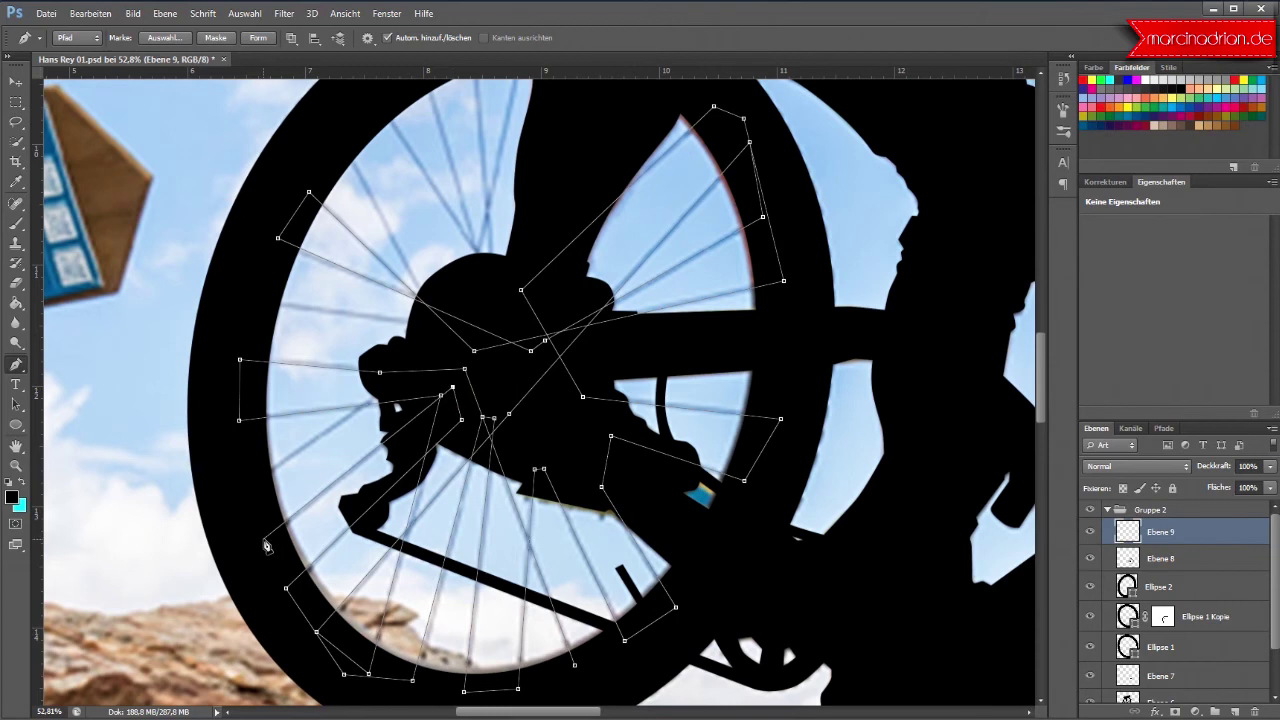
Step: Trace spokes to the left and upper-left rim, returning to the hub
{"action": "left_click_drag", "start_coordinate": [263, 539], "coordinate": [252, 498]}
{"action": "left_click", "coordinate": [249, 481]}
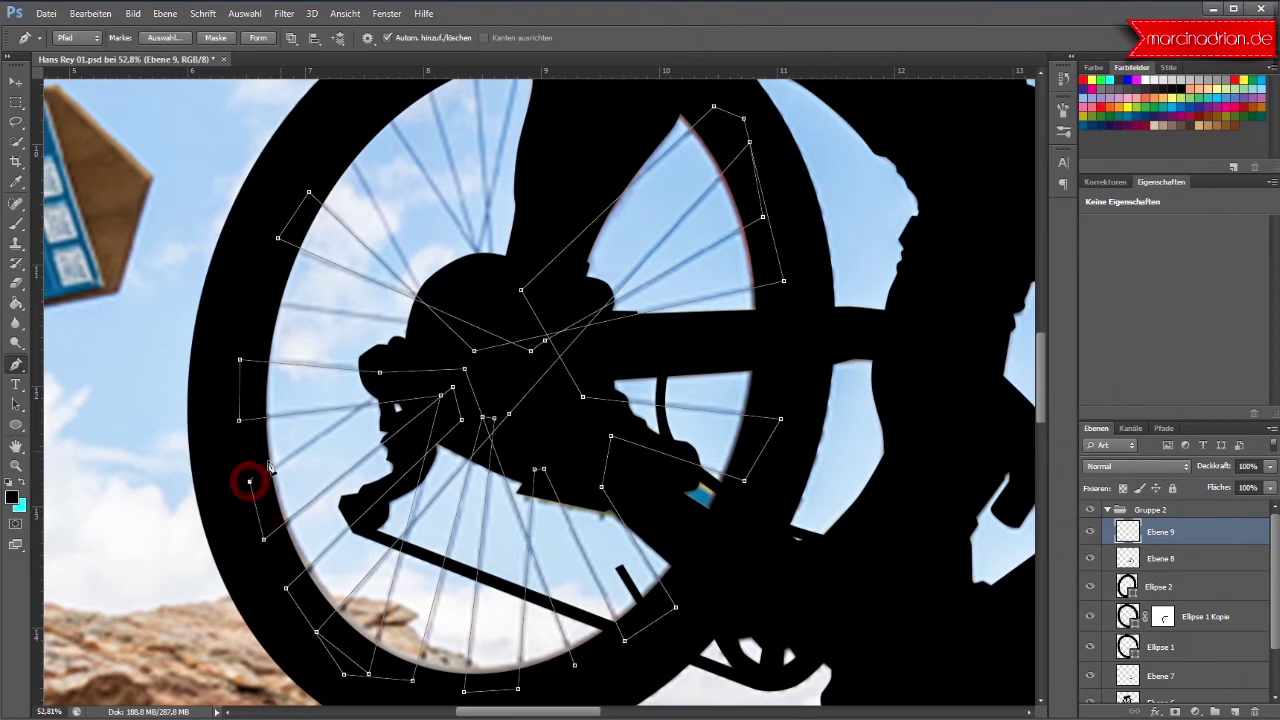
{"action": "left_click", "coordinate": [432, 360]}
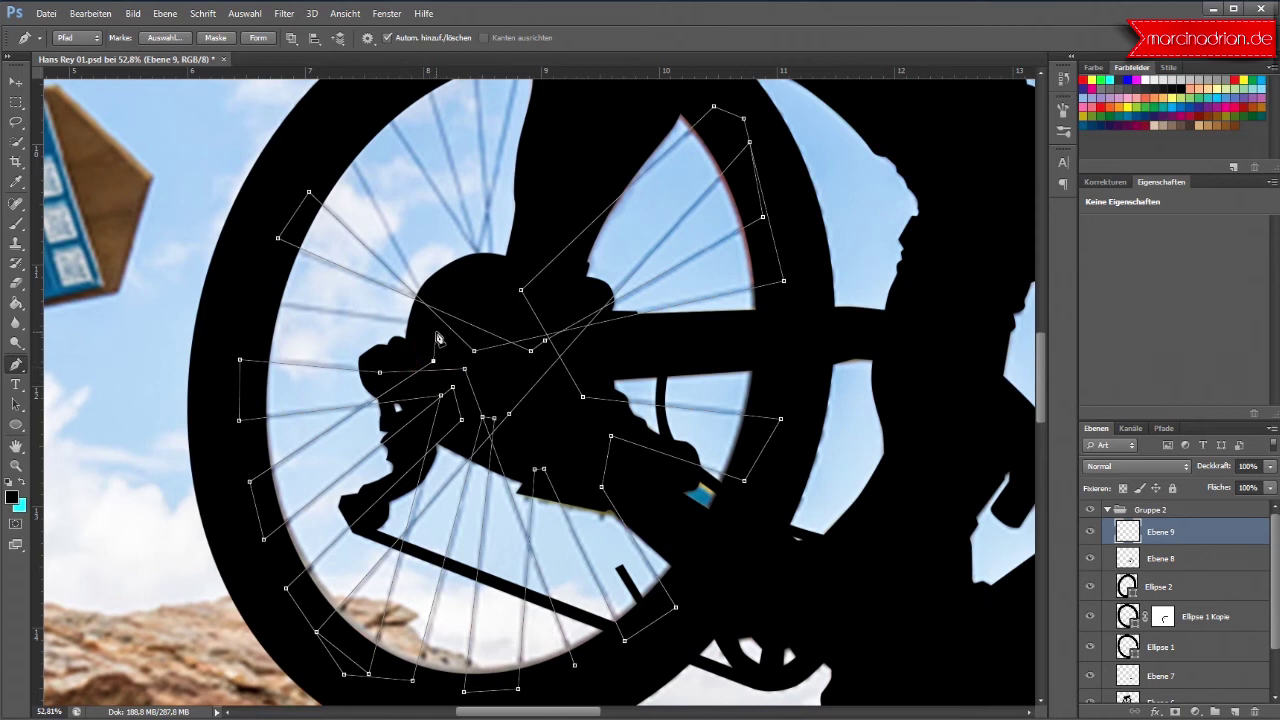
{"action": "left_click", "coordinate": [438, 323]}
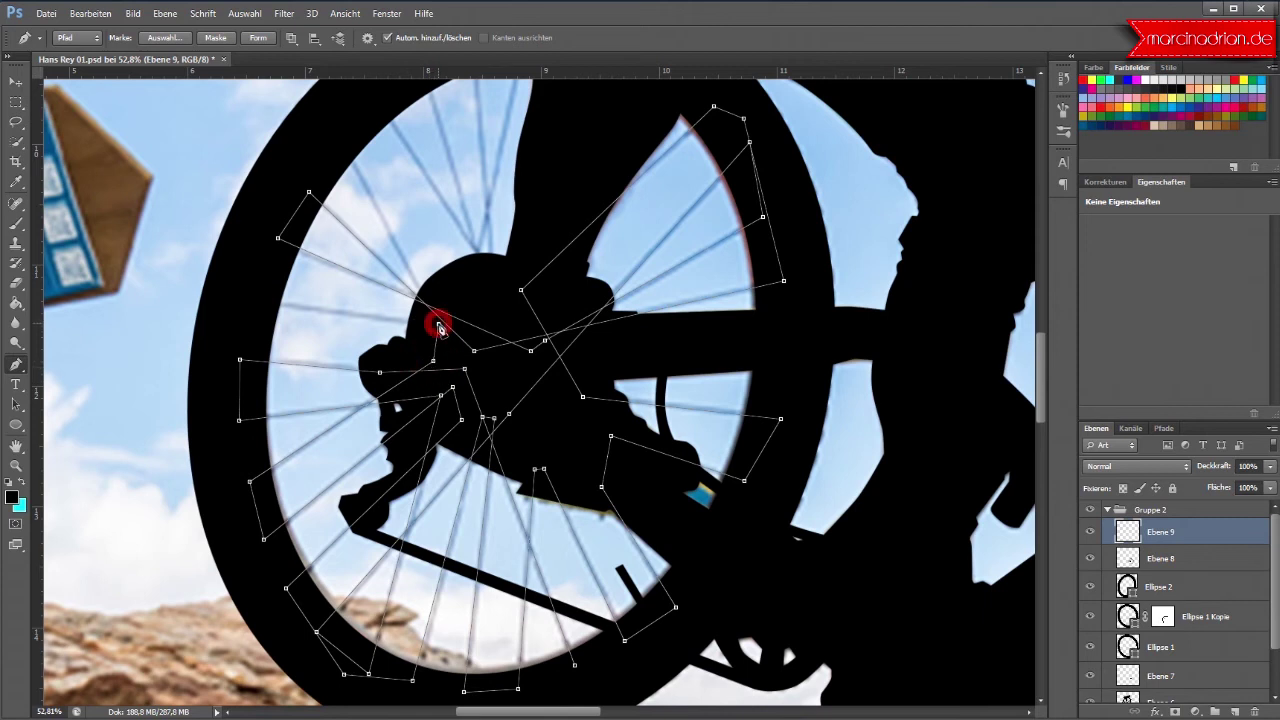
{"action": "left_click", "coordinate": [239, 301]}
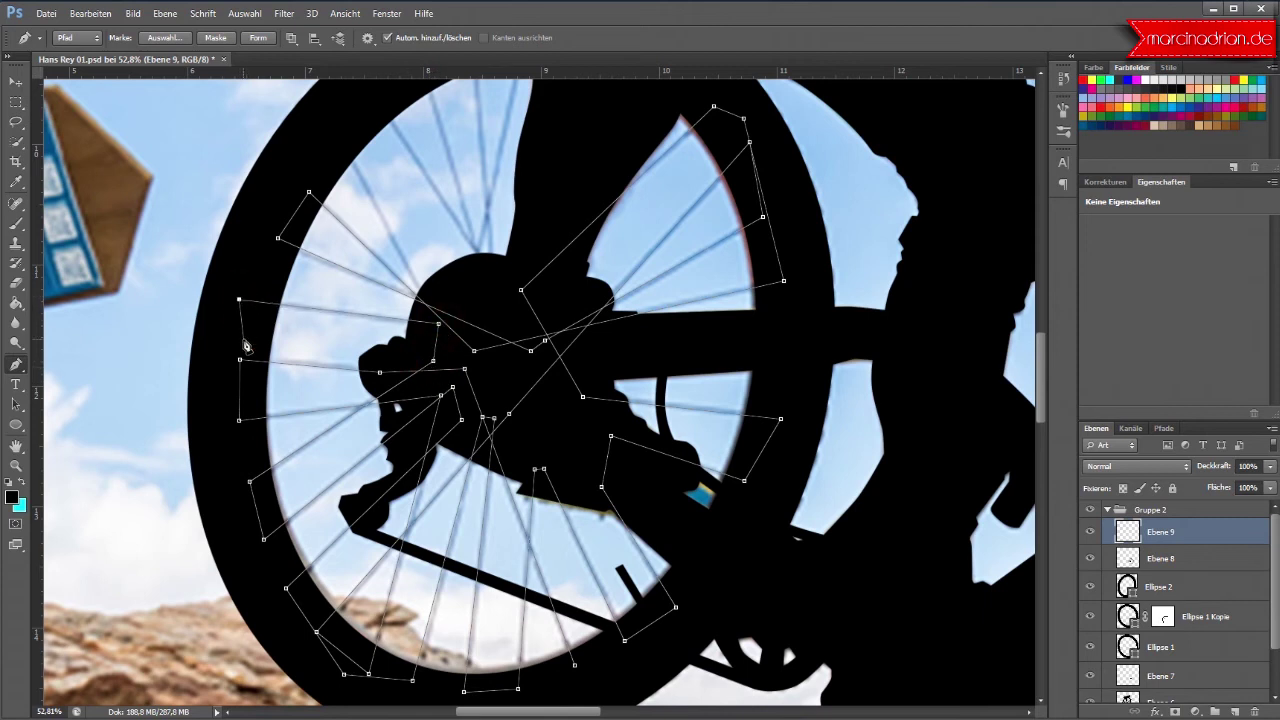
{"action": "scroll", "coordinate": [245, 345], "scroll_direction": "up", "scroll_amount": 2}
{"action": "left_click", "coordinate": [282, 275]}
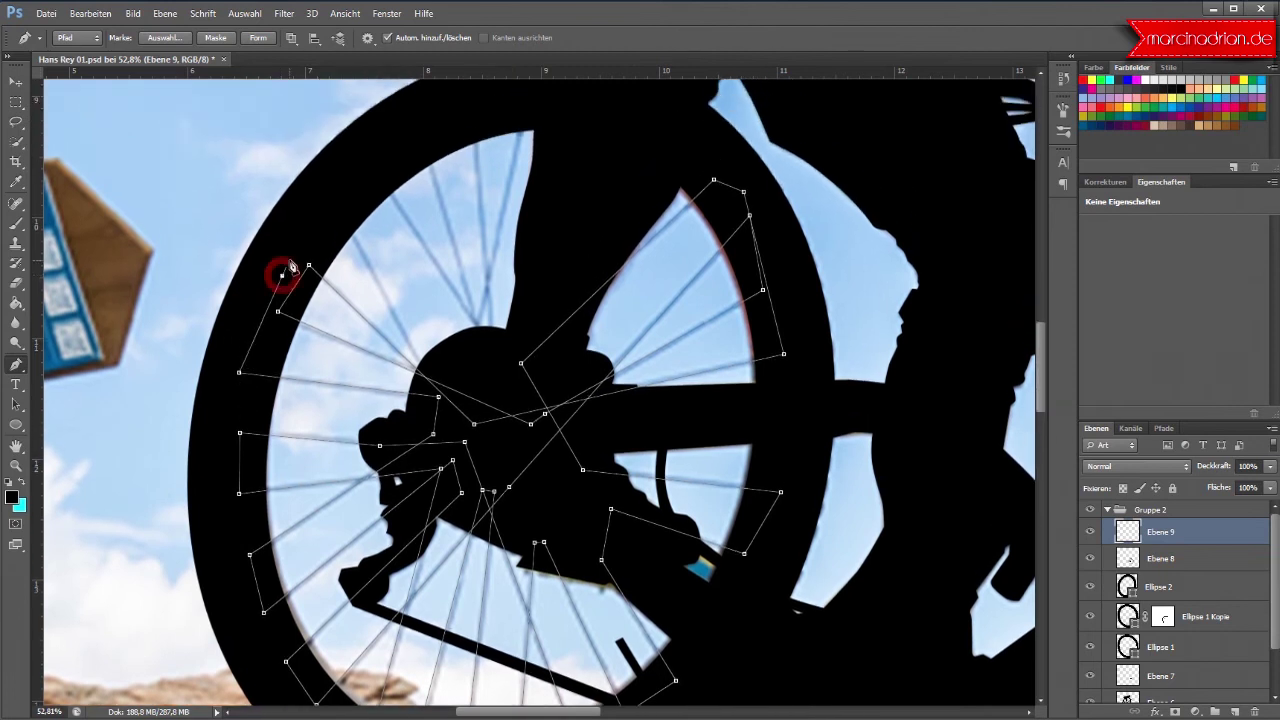
{"action": "left_click", "coordinate": [341, 214]}
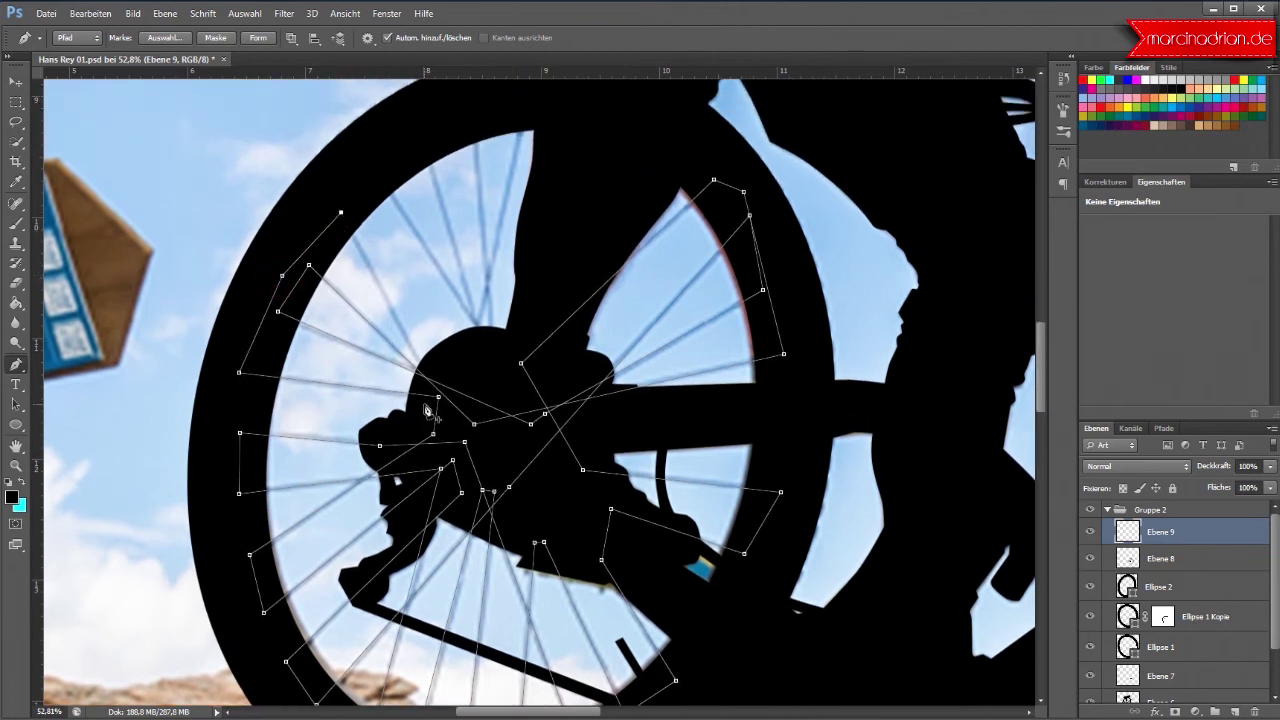
{"action": "left_click", "coordinate": [450, 423]}
{"action": "left_click", "coordinate": [496, 379]}
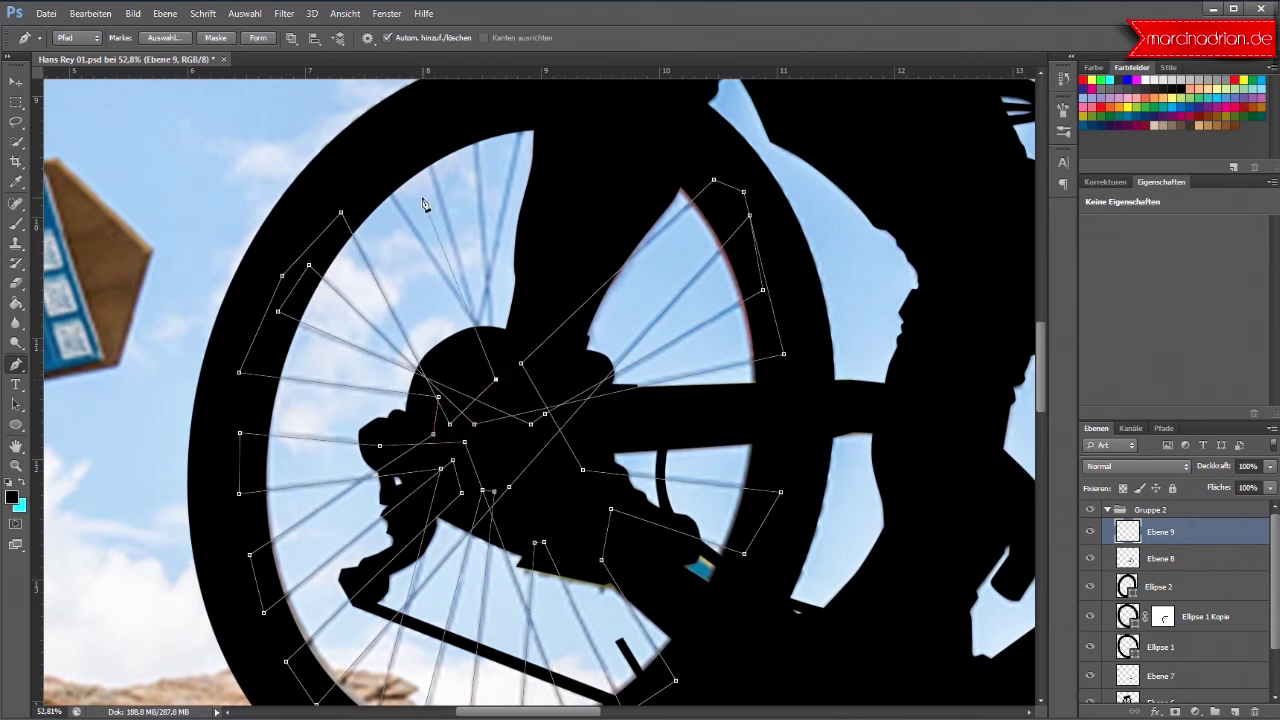
Step: Trace the top-rim spokes and close the rear spoke path at its start point
{"action": "left_click", "coordinate": [422, 136]}
{"action": "left_click", "coordinate": [380, 181]}
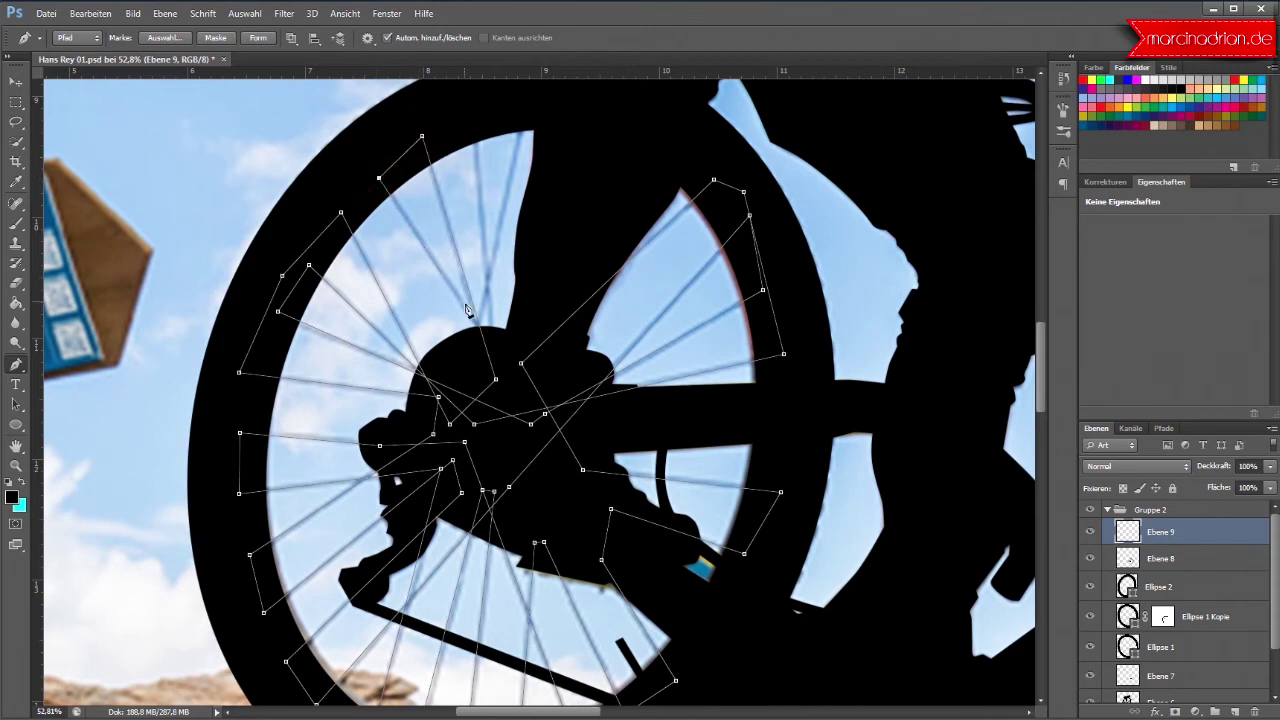
{"action": "left_click", "coordinate": [515, 385]}
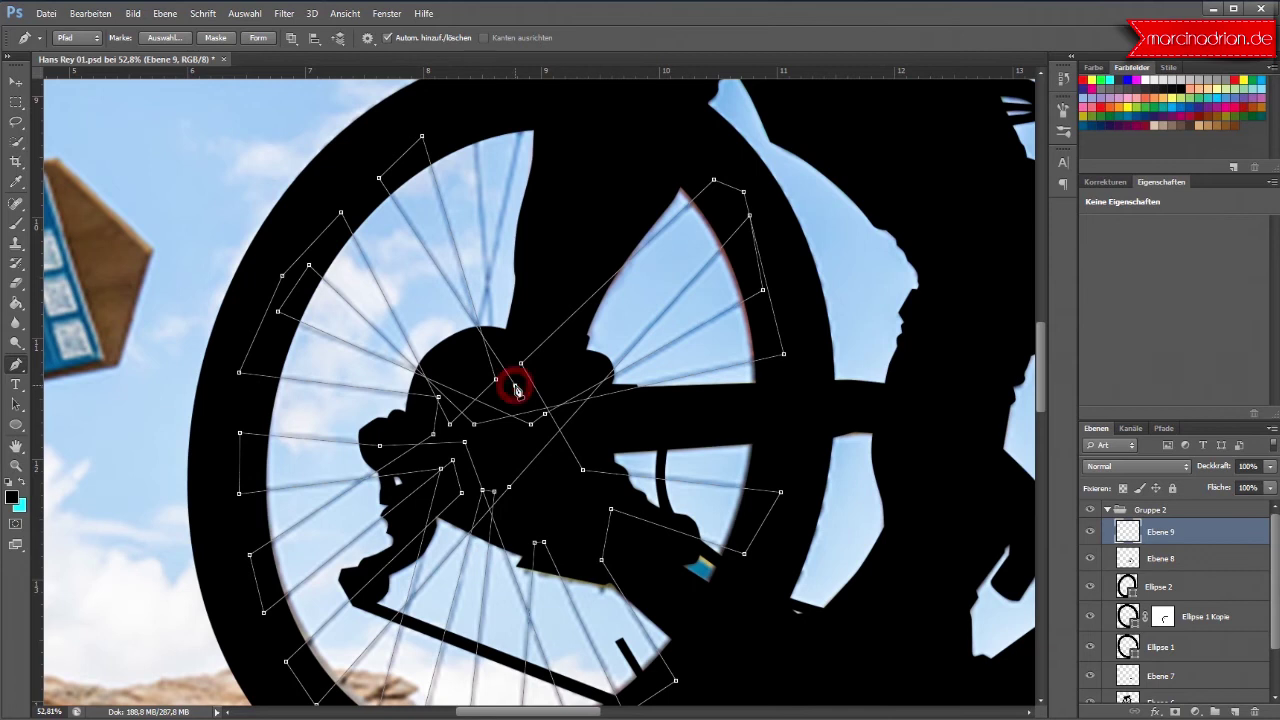
{"action": "left_click", "coordinate": [490, 337]}
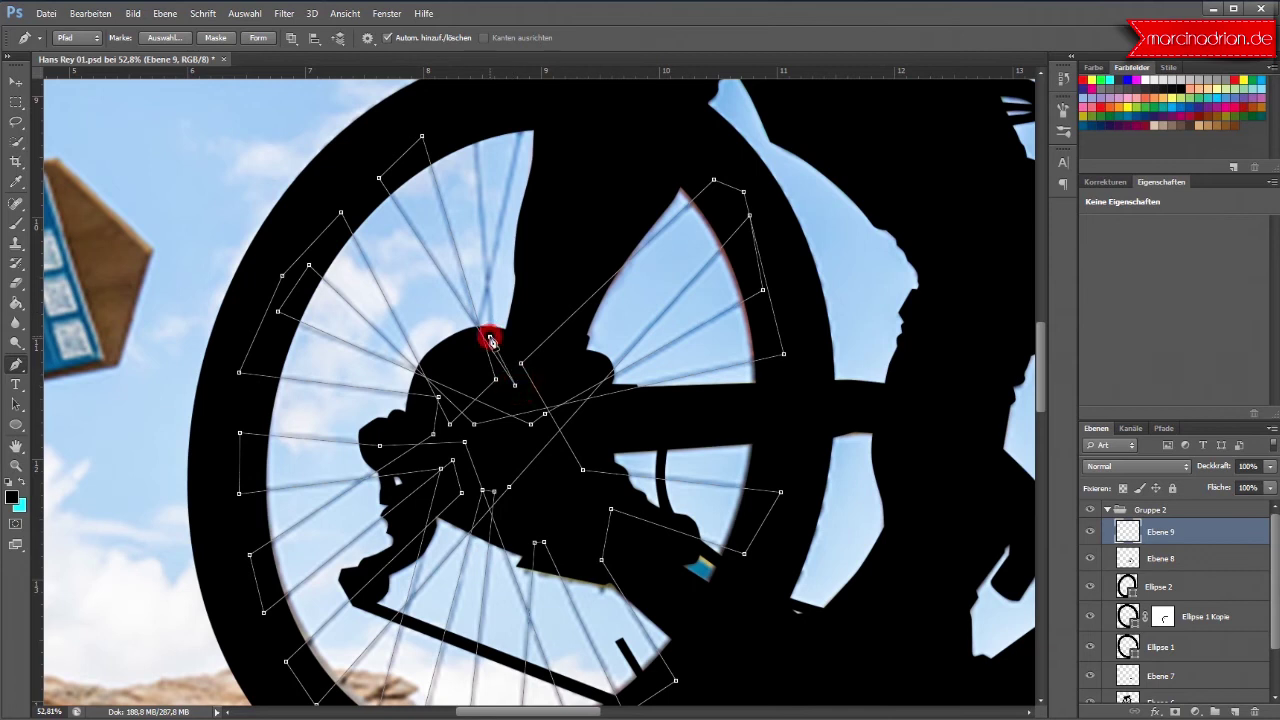
{"action": "left_click", "coordinate": [472, 101]}
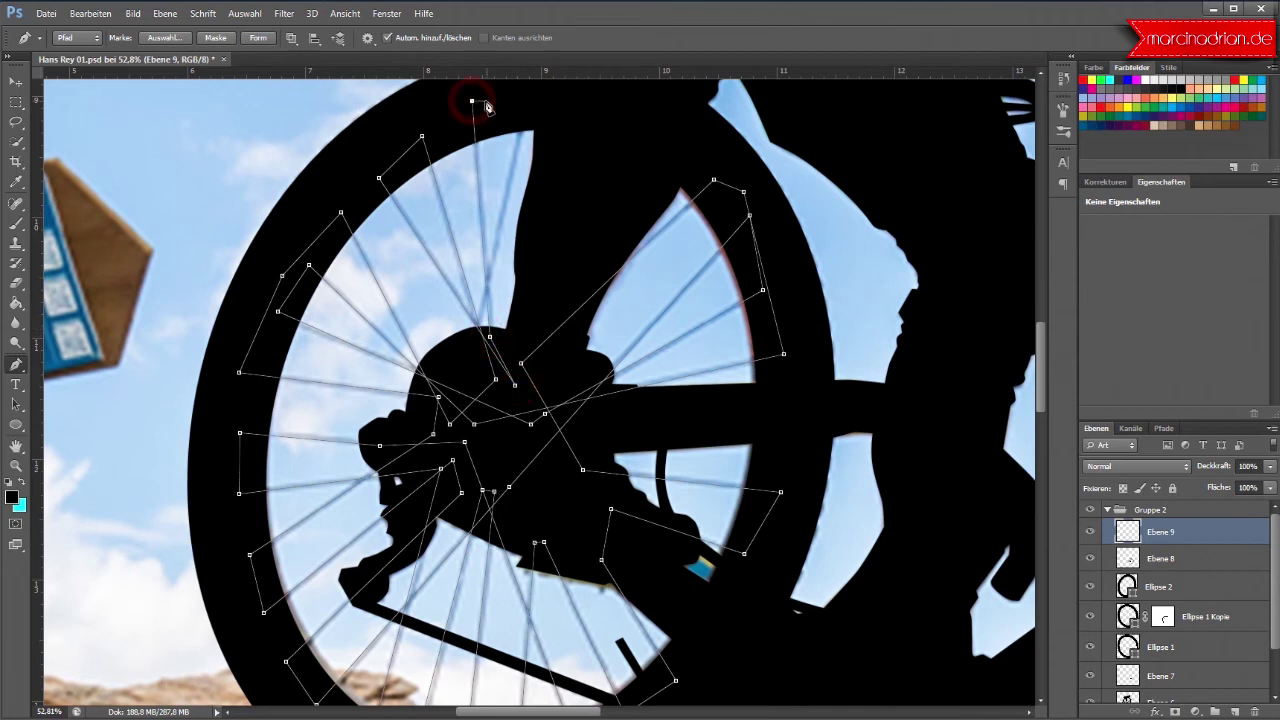
{"action": "left_click", "coordinate": [528, 102]}
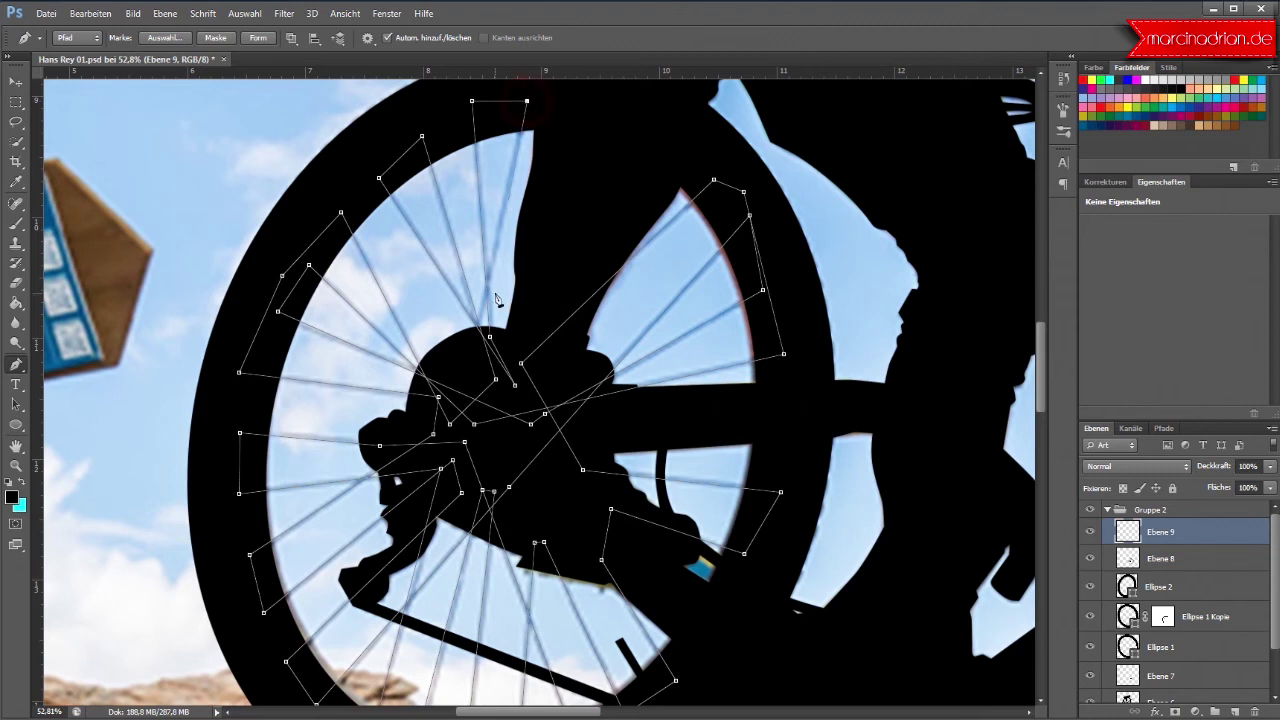
{"action": "left_click", "coordinate": [465, 394]}
{"action": "scroll", "coordinate": [524, 437], "scroll_direction": "down", "scroll_amount": 2}
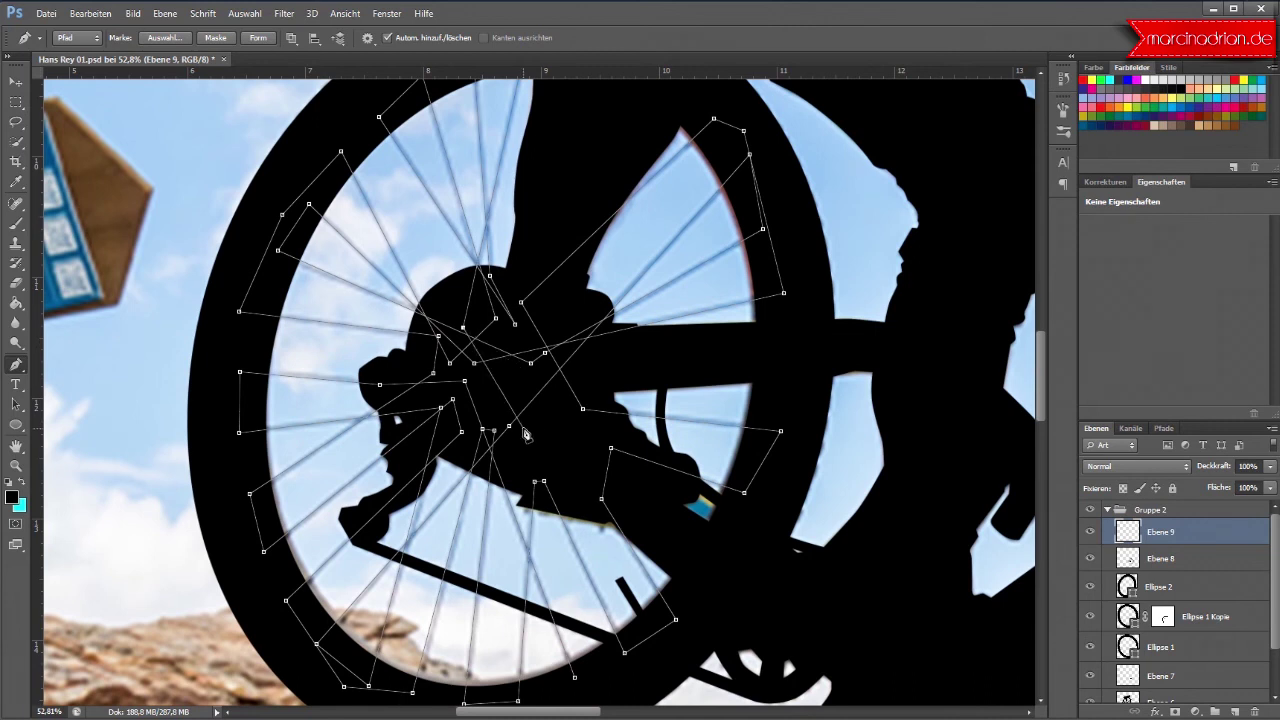
Step: Stroke the rear spoke path with the Pinsel brush on Ebene 9, then delete the path
{"action": "right_click", "coordinate": [537, 410]}
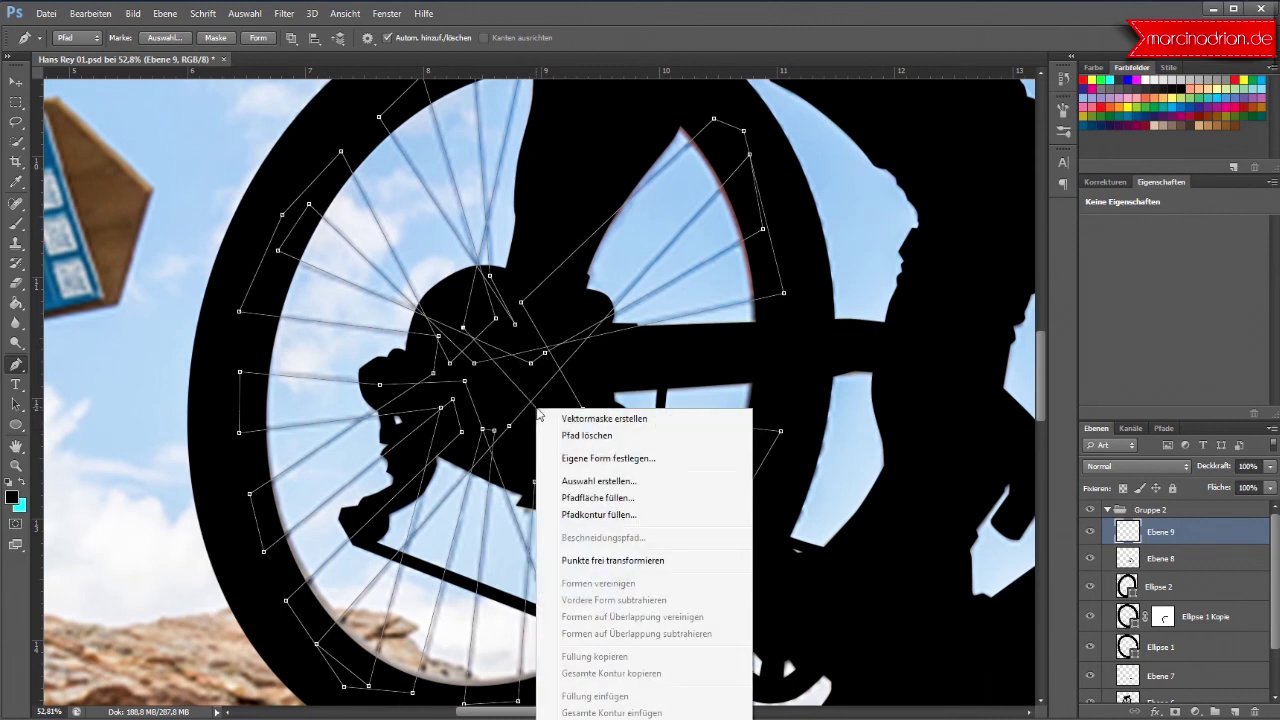
{"action": "left_click", "coordinate": [595, 514]}
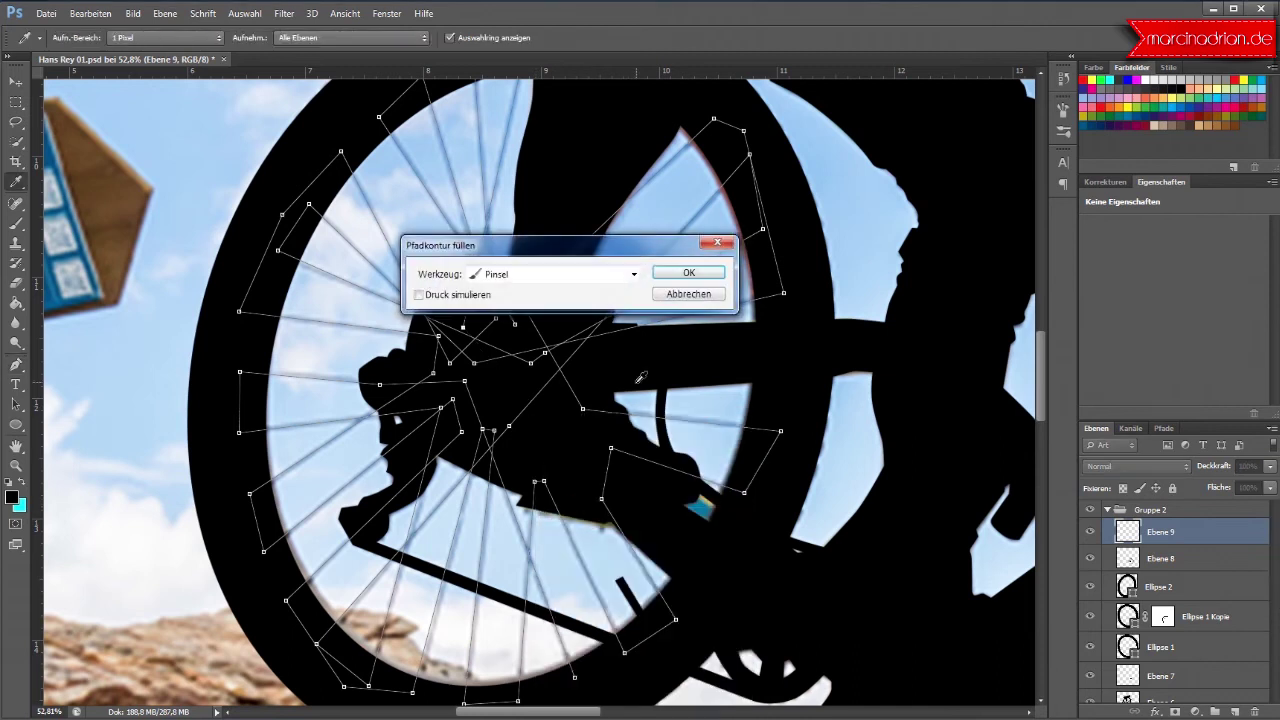
{"action": "left_click", "coordinate": [718, 279]}
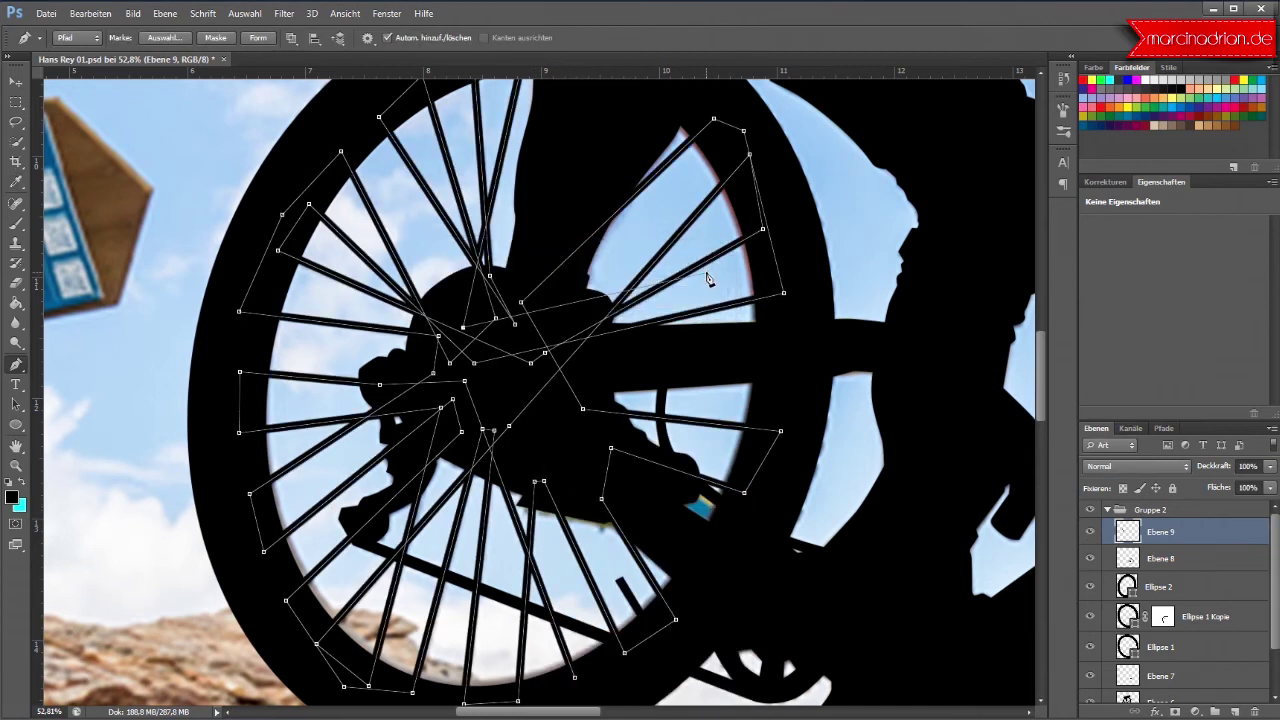
{"action": "right_click", "coordinate": [703, 279]}
{"action": "left_click", "coordinate": [728, 303]}
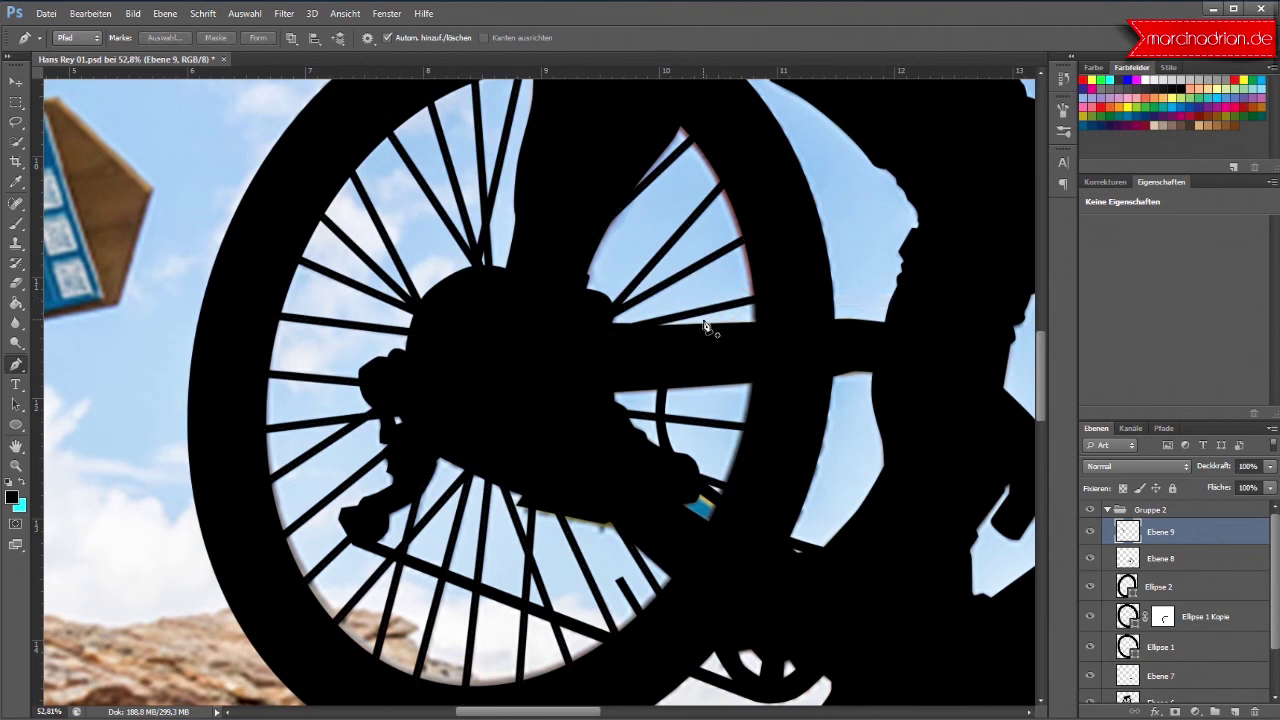
{"action": "scroll", "coordinate": [612, 320], "scroll_direction": "down", "scroll_amount": 4}
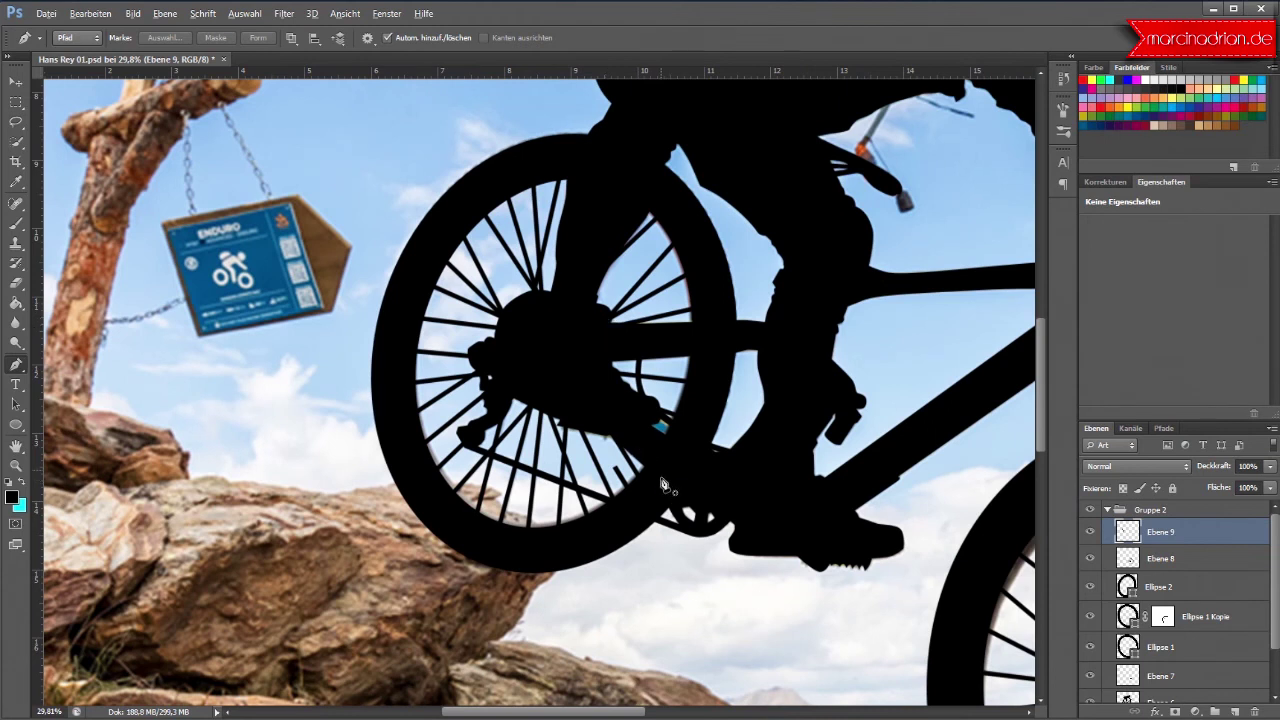
Step: Select Ebene 7 and toggle its visibility to locate the blue gap
{"action": "scroll", "coordinate": [661, 486], "scroll_direction": "up", "scroll_amount": 3}
{"action": "scroll", "coordinate": [668, 472], "scroll_direction": "up", "scroll_amount": 2}
{"action": "scroll", "coordinate": [677, 455], "scroll_direction": "up", "scroll_amount": 1}
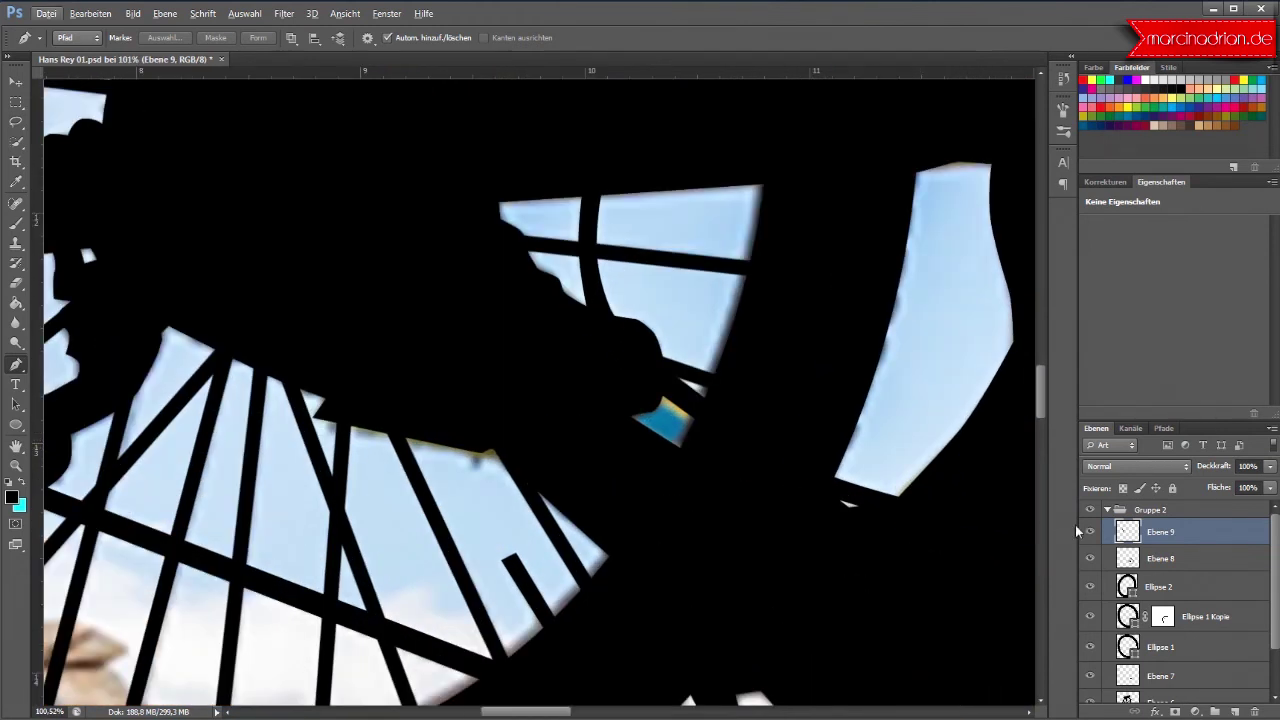
{"action": "scroll", "coordinate": [1155, 650], "scroll_direction": "down", "scroll_amount": 2}
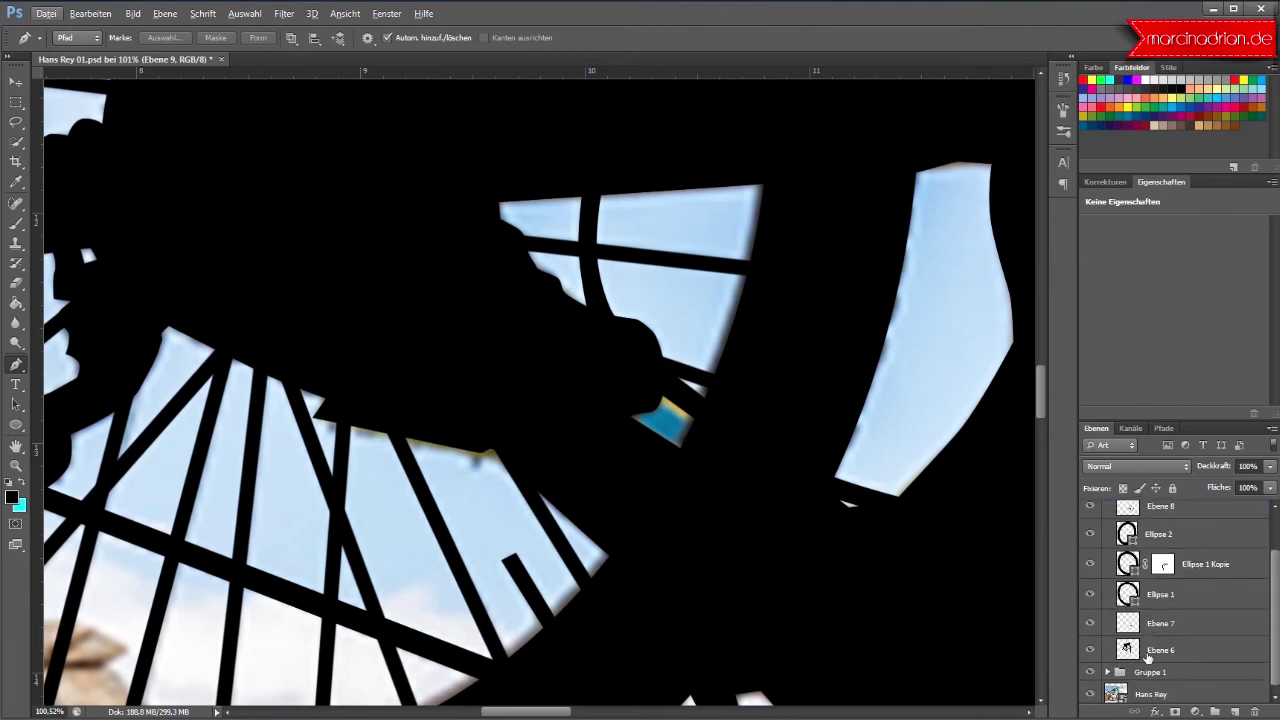
{"action": "left_click", "coordinate": [1124, 618]}
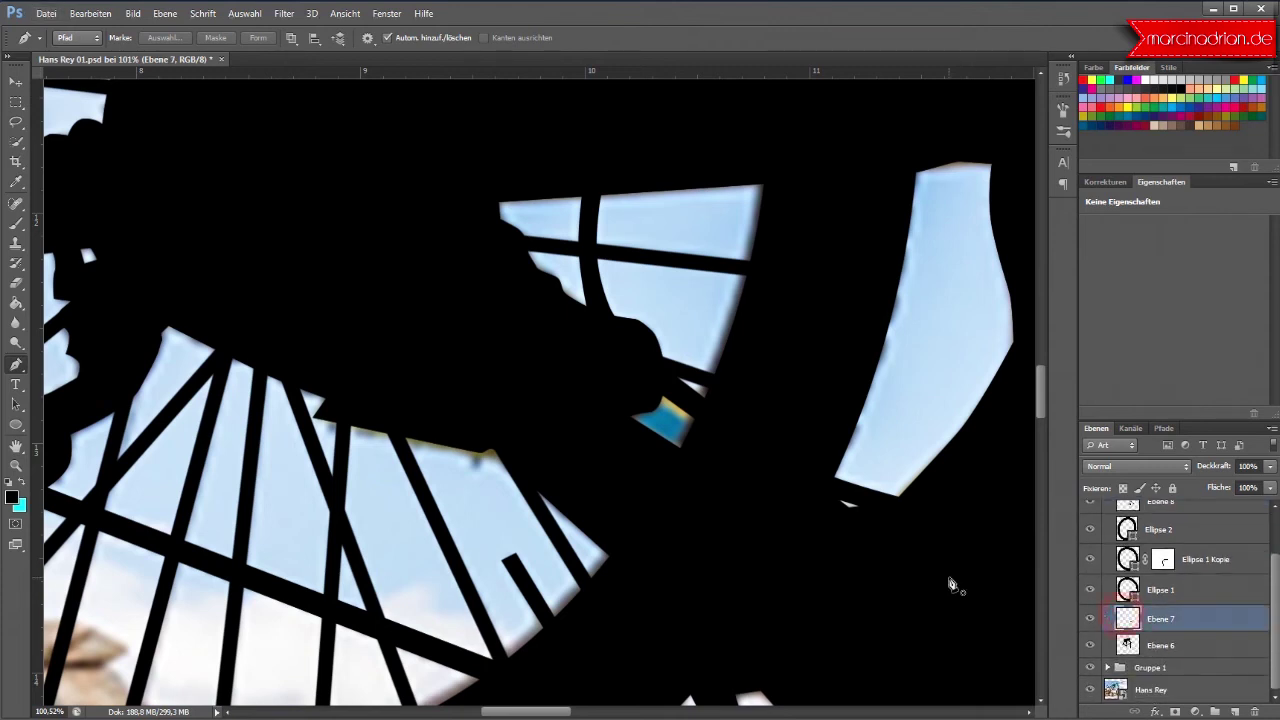
{"action": "left_click", "coordinate": [1090, 619]}
{"action": "left_click", "coordinate": [1090, 619]}
{"action": "left_click", "coordinate": [1090, 619]}
Step: Outline the small blue gap near the rear hub with a closed pen path
{"action": "left_click", "coordinate": [709, 417]}
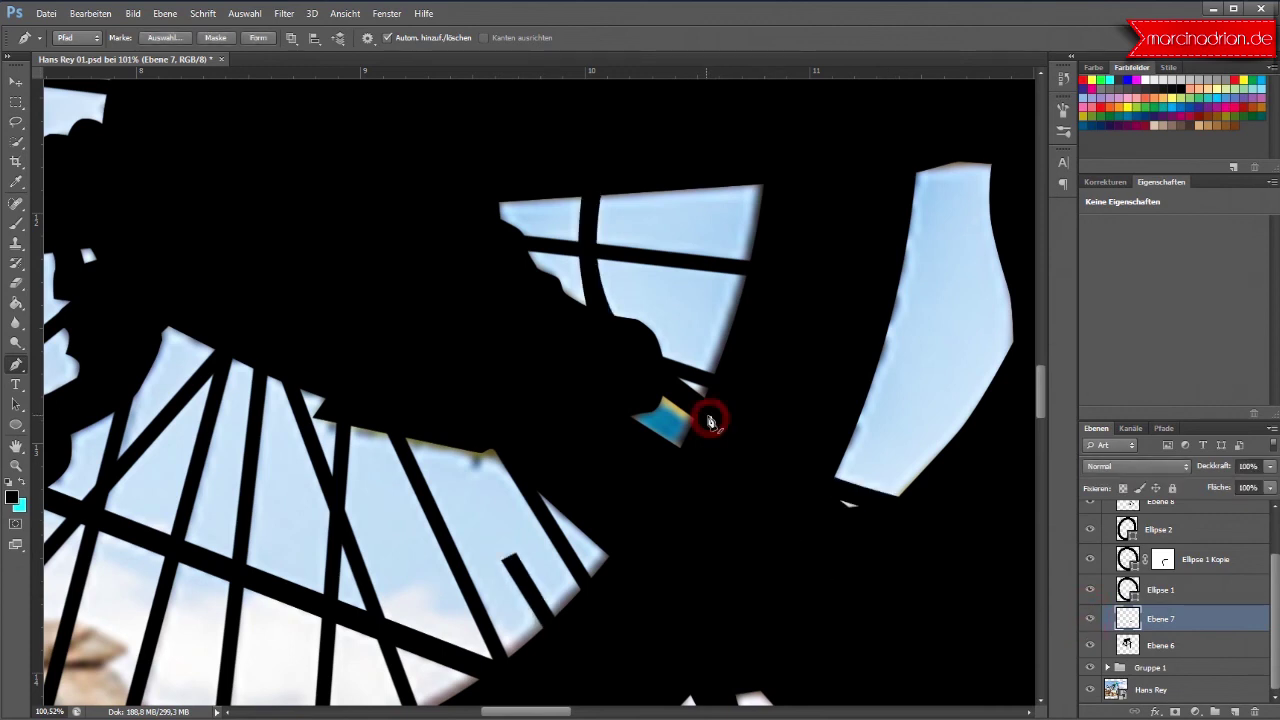
{"action": "left_click", "coordinate": [660, 382]}
{"action": "left_click", "coordinate": [607, 406]}
{"action": "left_click", "coordinate": [638, 461]}
{"action": "left_click", "coordinate": [710, 493]}
{"action": "left_click", "coordinate": [709, 418]}
Step: Fill the outlined gap with black via Pfadfläche füllen, then delete the path
{"action": "right_click", "coordinate": [710, 430]}
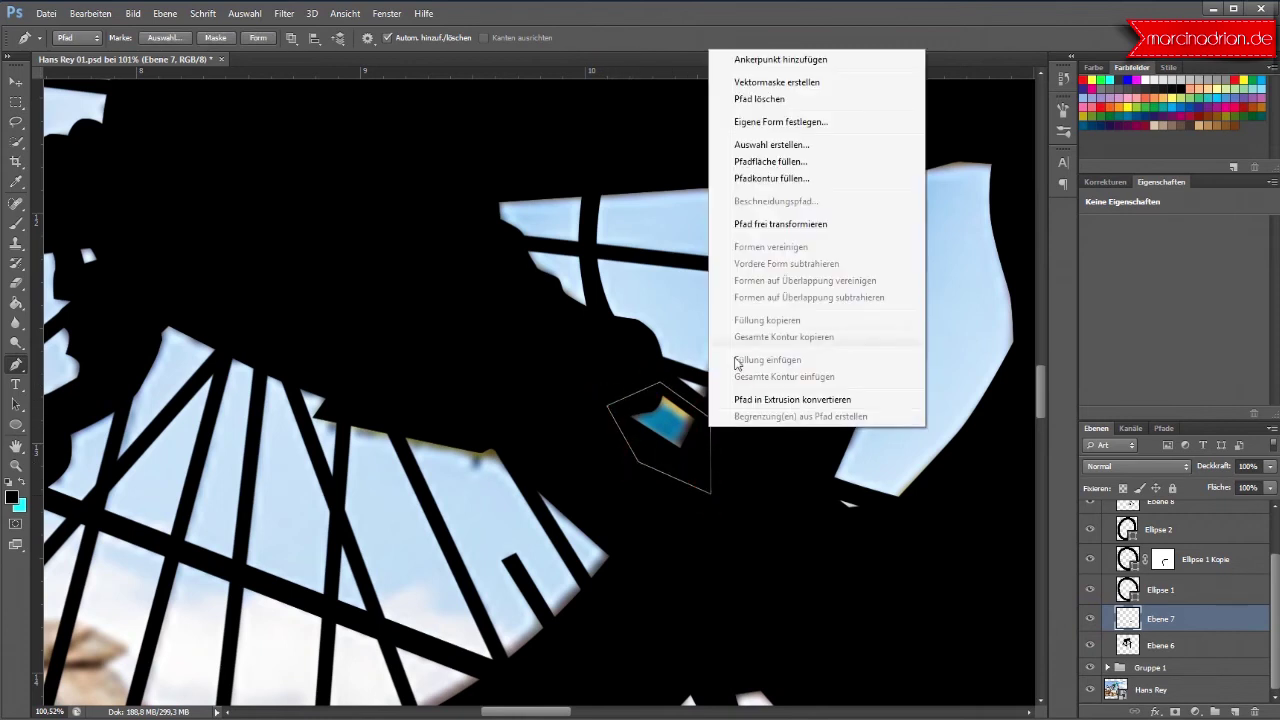
{"action": "left_click", "coordinate": [771, 179]}
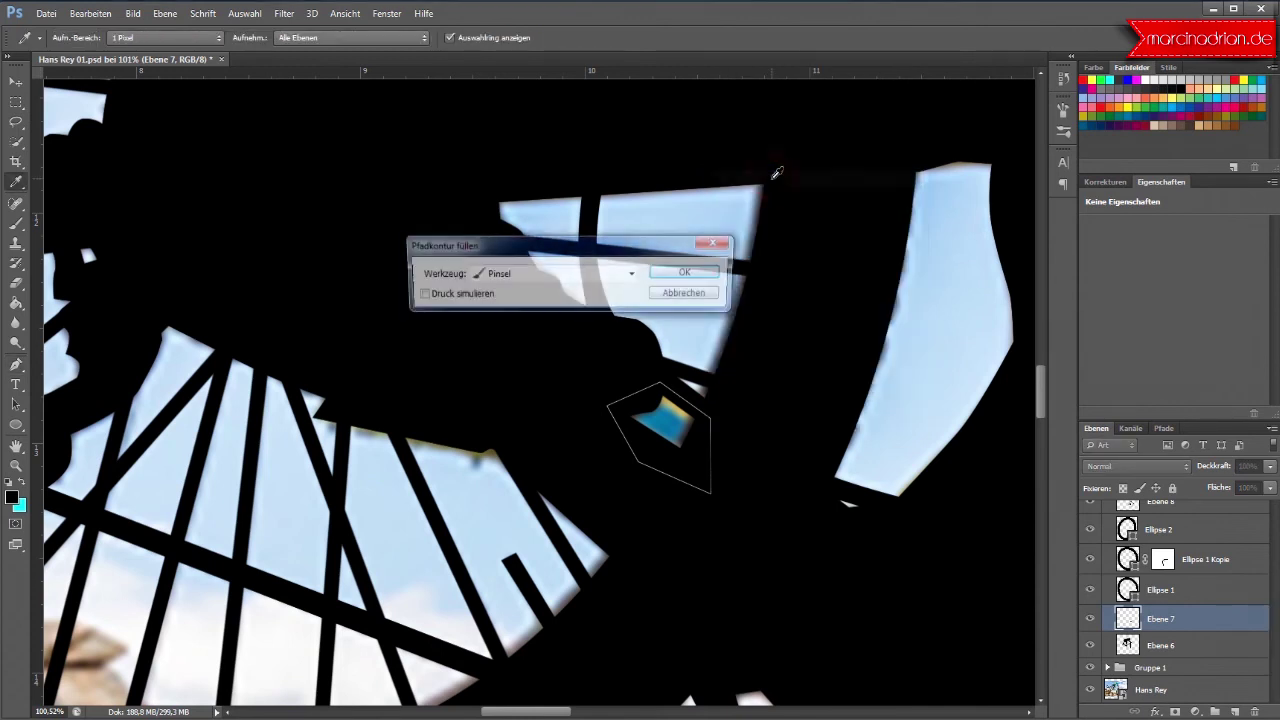
{"action": "left_click", "coordinate": [718, 295]}
{"action": "right_click", "coordinate": [698, 441]}
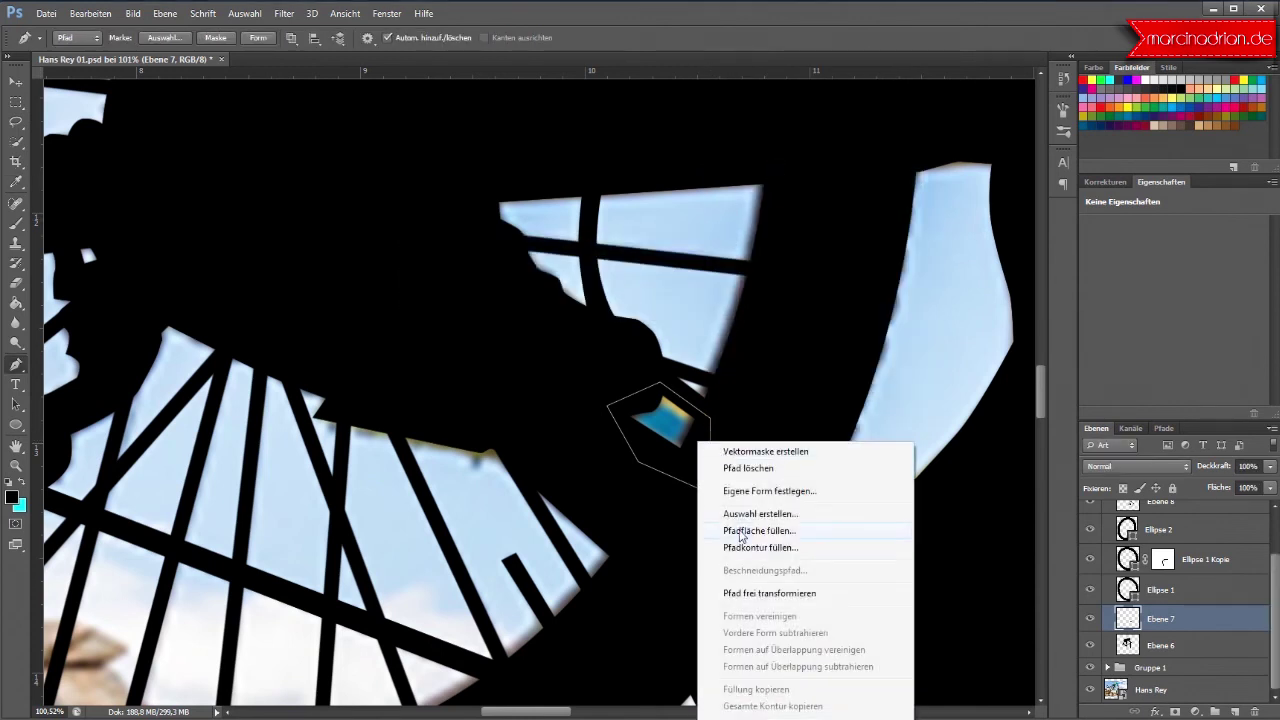
{"action": "left_click", "coordinate": [741, 533]}
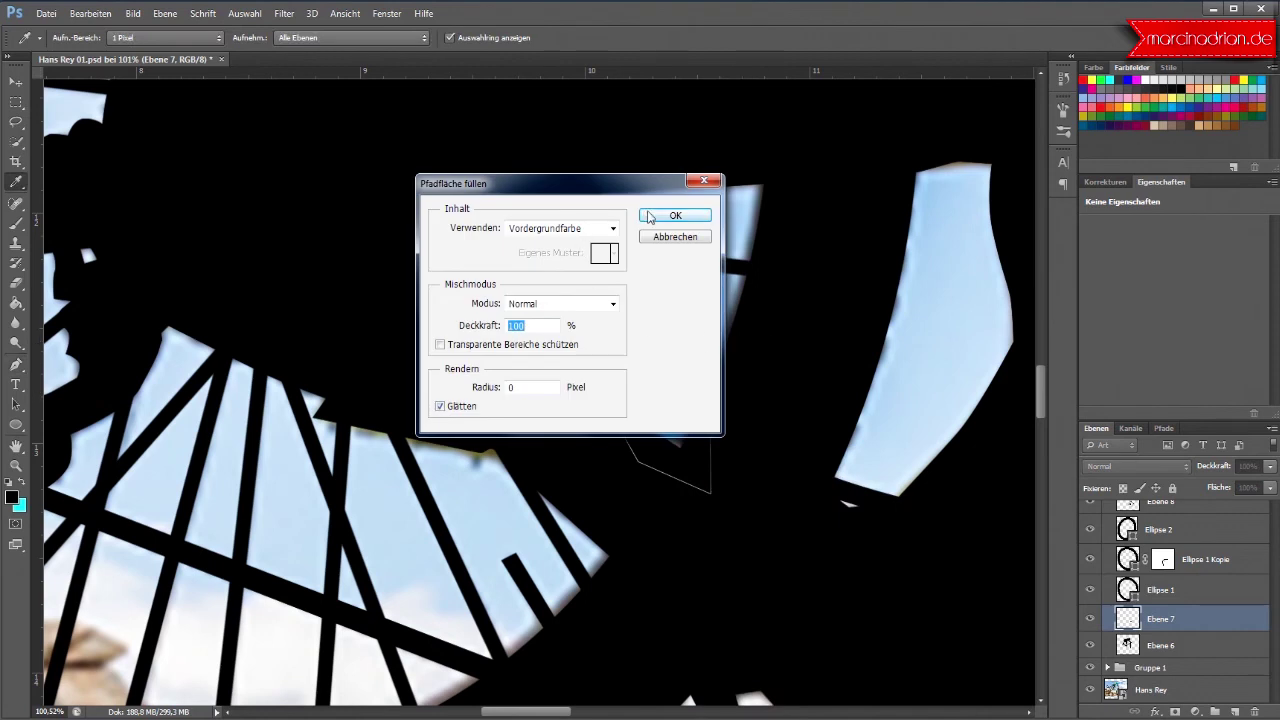
{"action": "left_click", "coordinate": [650, 216]}
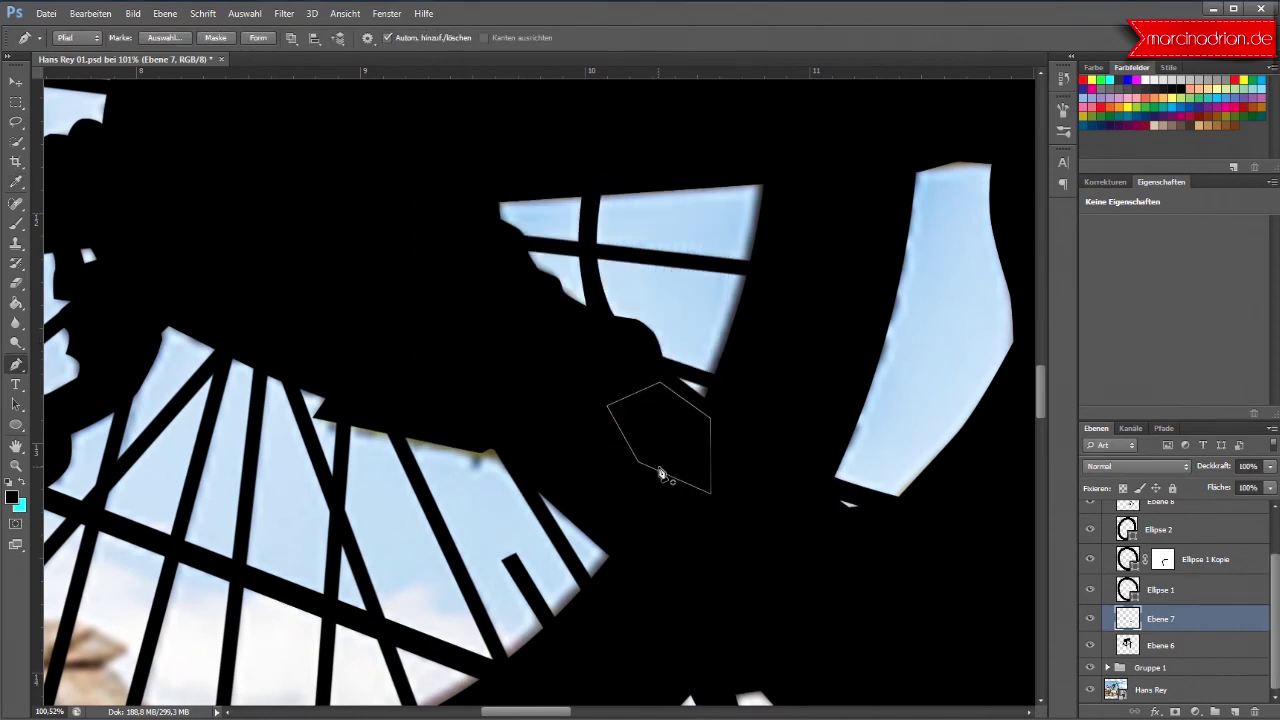
{"action": "right_click", "coordinate": [660, 472]}
{"action": "left_click", "coordinate": [722, 140]}
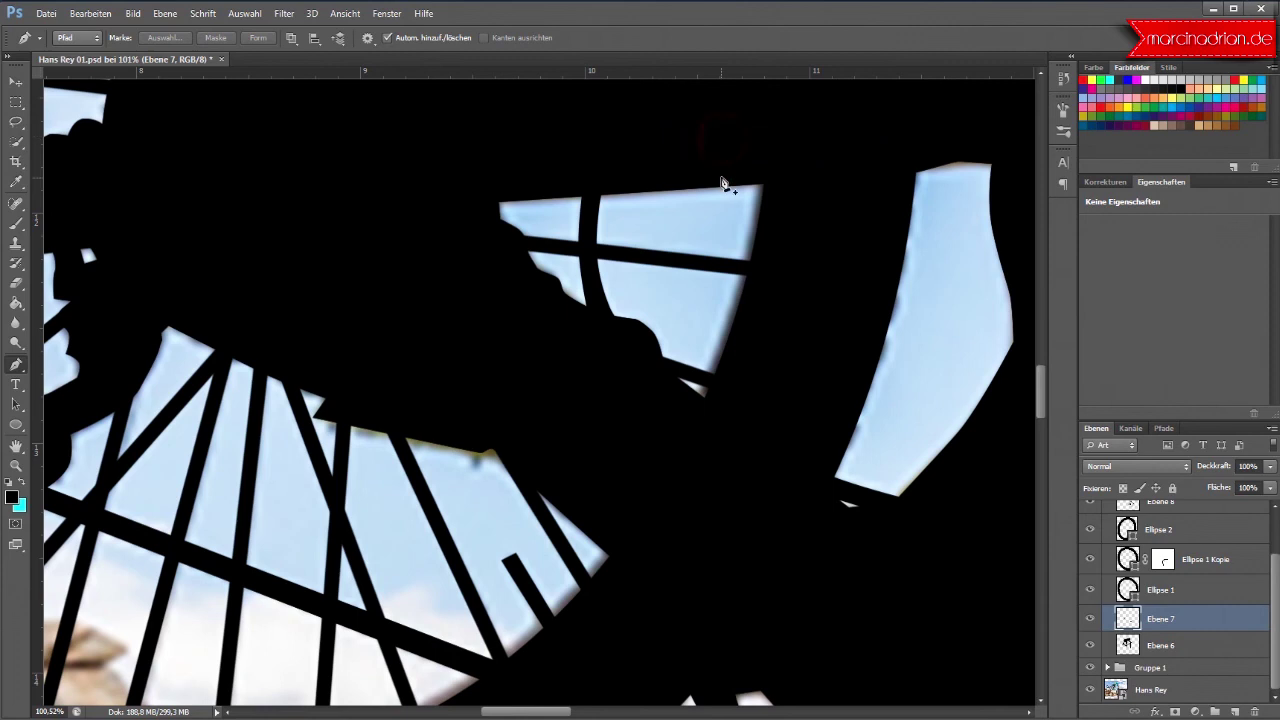
{"action": "scroll", "coordinate": [693, 417], "scroll_direction": "down", "scroll_amount": 3}
{"action": "scroll", "coordinate": [693, 417], "scroll_direction": "down", "scroll_amount": 2}
Step: Zoom out until the whole poster with the finished spoked bike is visible
{"action": "scroll", "coordinate": [693, 417], "scroll_direction": "down", "scroll_amount": 1}
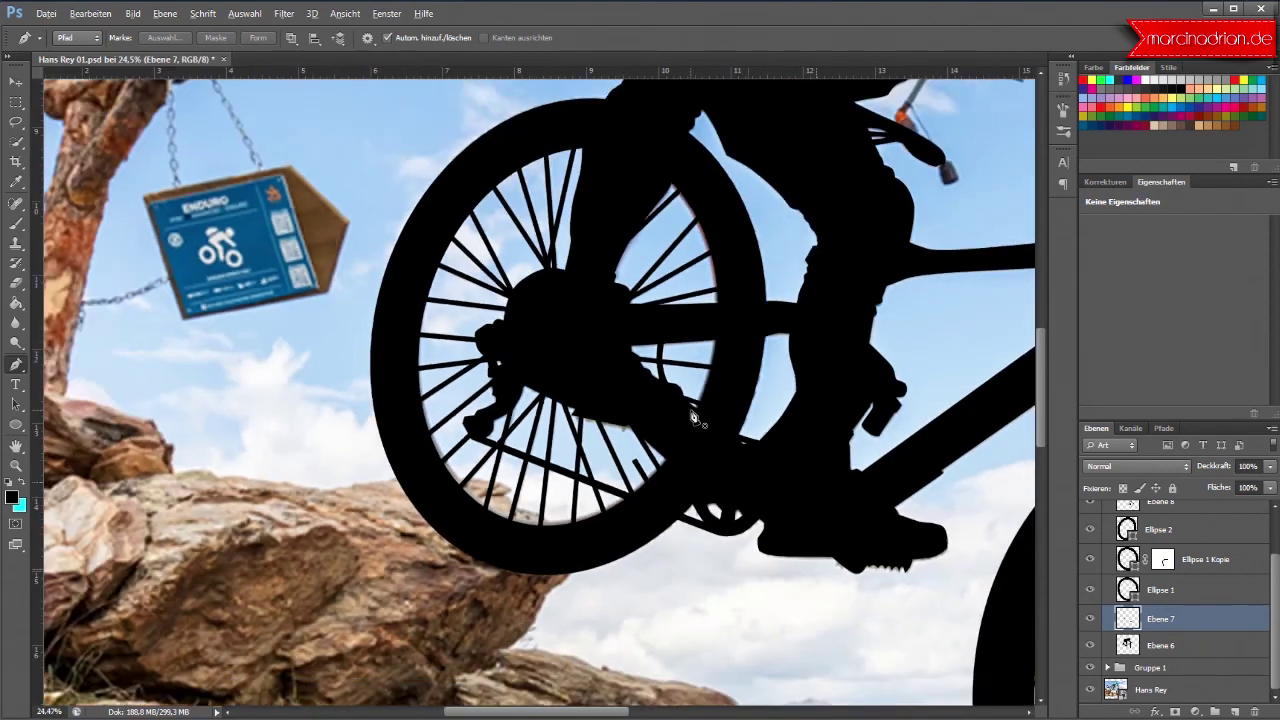
{"action": "scroll", "coordinate": [693, 417], "scroll_direction": "down", "scroll_amount": 1}
{"action": "scroll", "coordinate": [693, 417], "scroll_direction": "down", "scroll_amount": 1}
{"action": "scroll", "coordinate": [693, 417], "scroll_direction": "down", "scroll_amount": 1}
{"action": "scroll", "coordinate": [693, 417], "scroll_direction": "down", "scroll_amount": 1}
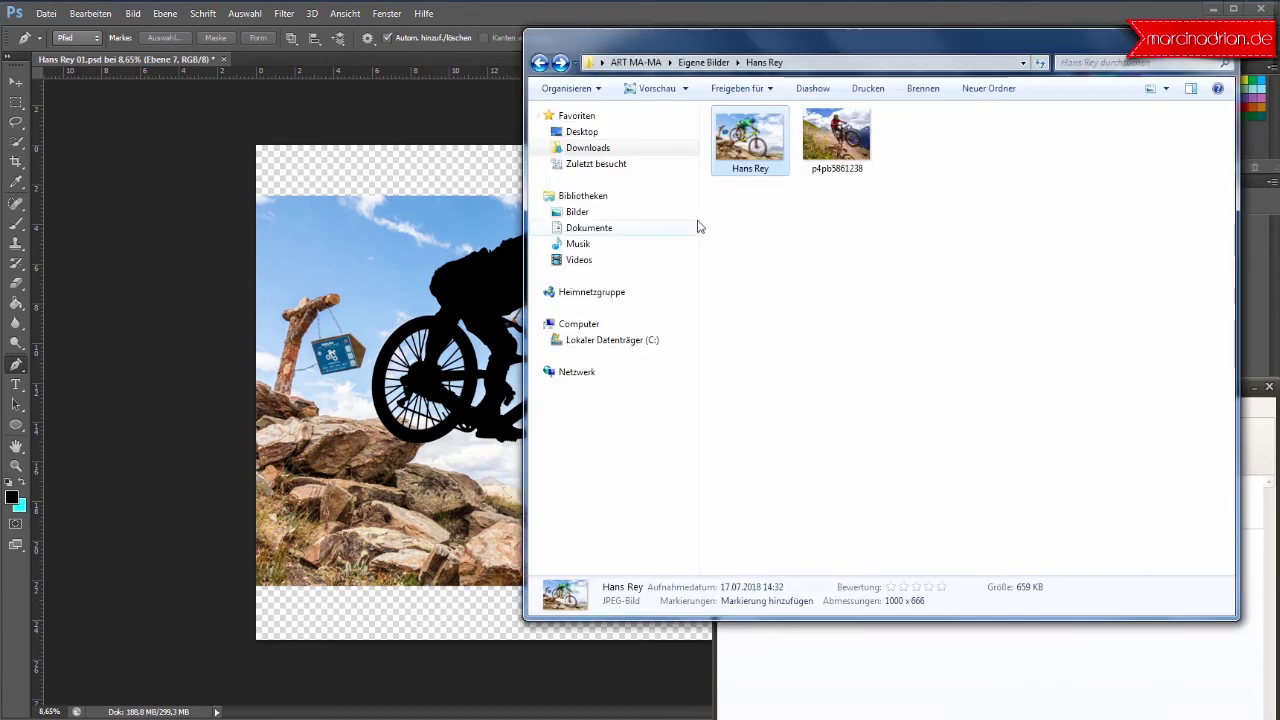
Step: Browse to the Desktop, select the narrow orange 500_F JPEG and cancel the move dialog
{"action": "left_click", "coordinate": [588, 133]}
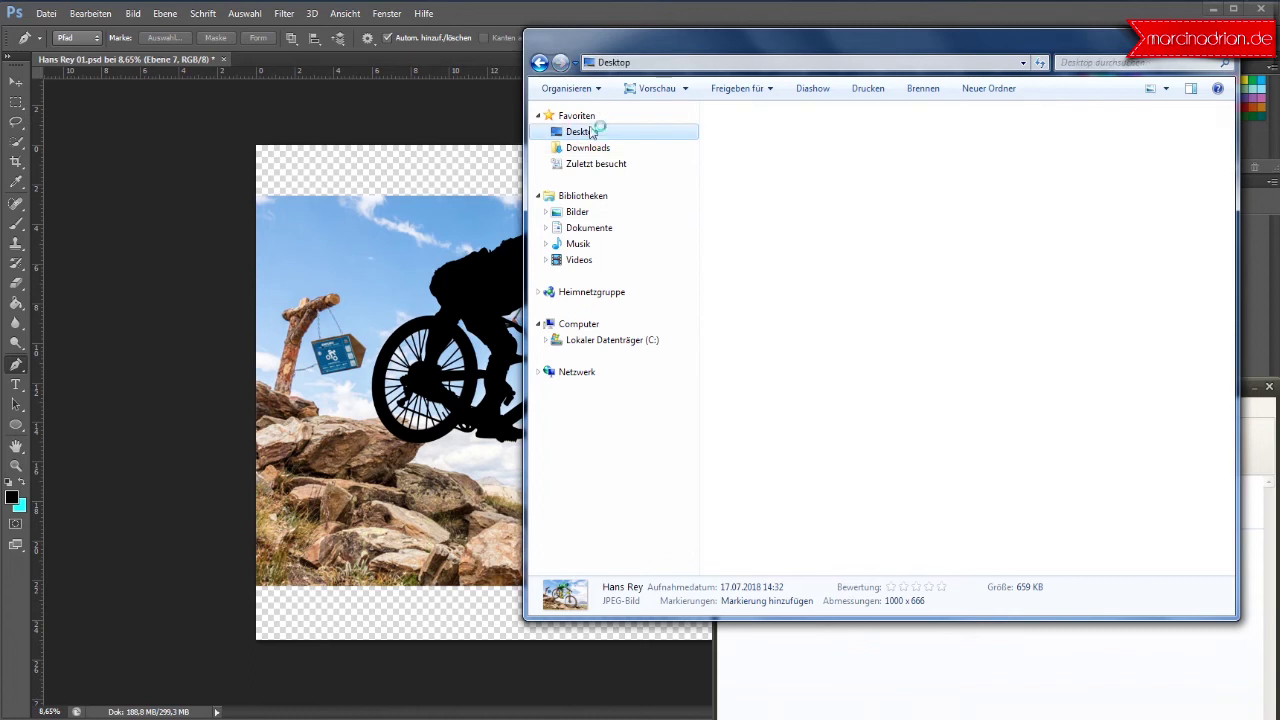
{"action": "mouse_move", "coordinate": [766, 424]}
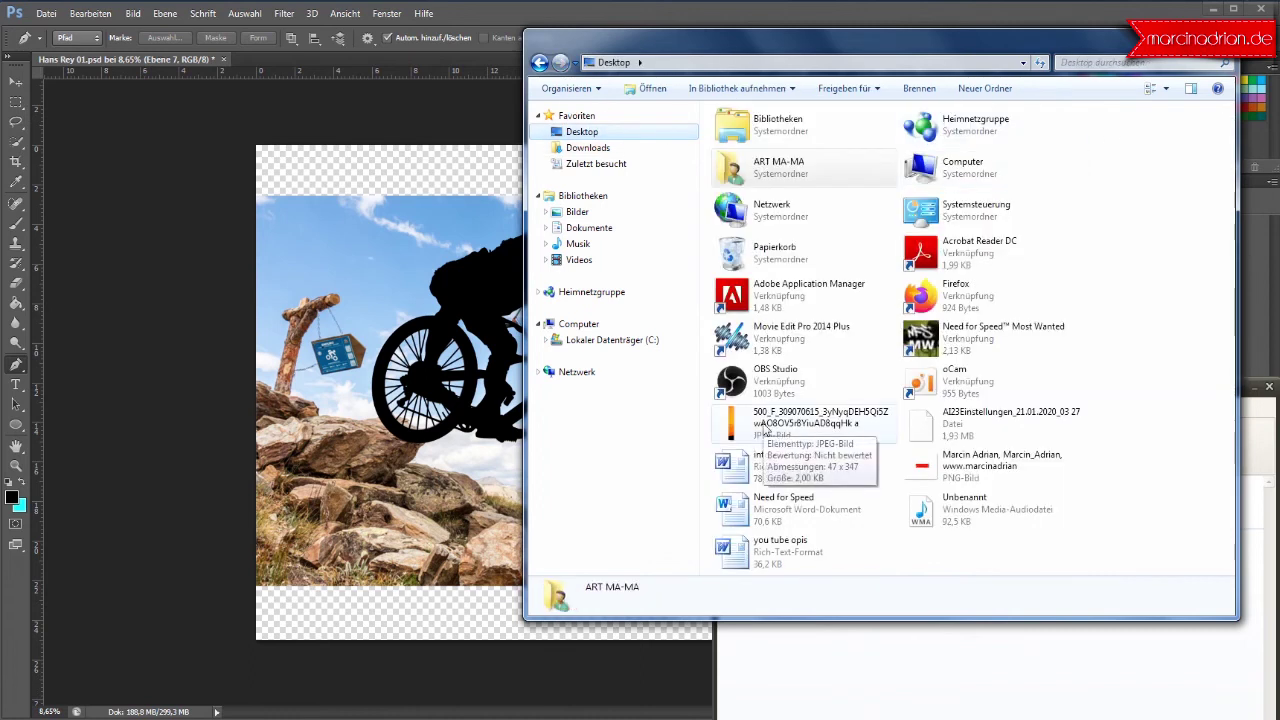
{"action": "left_click", "coordinate": [775, 428]}
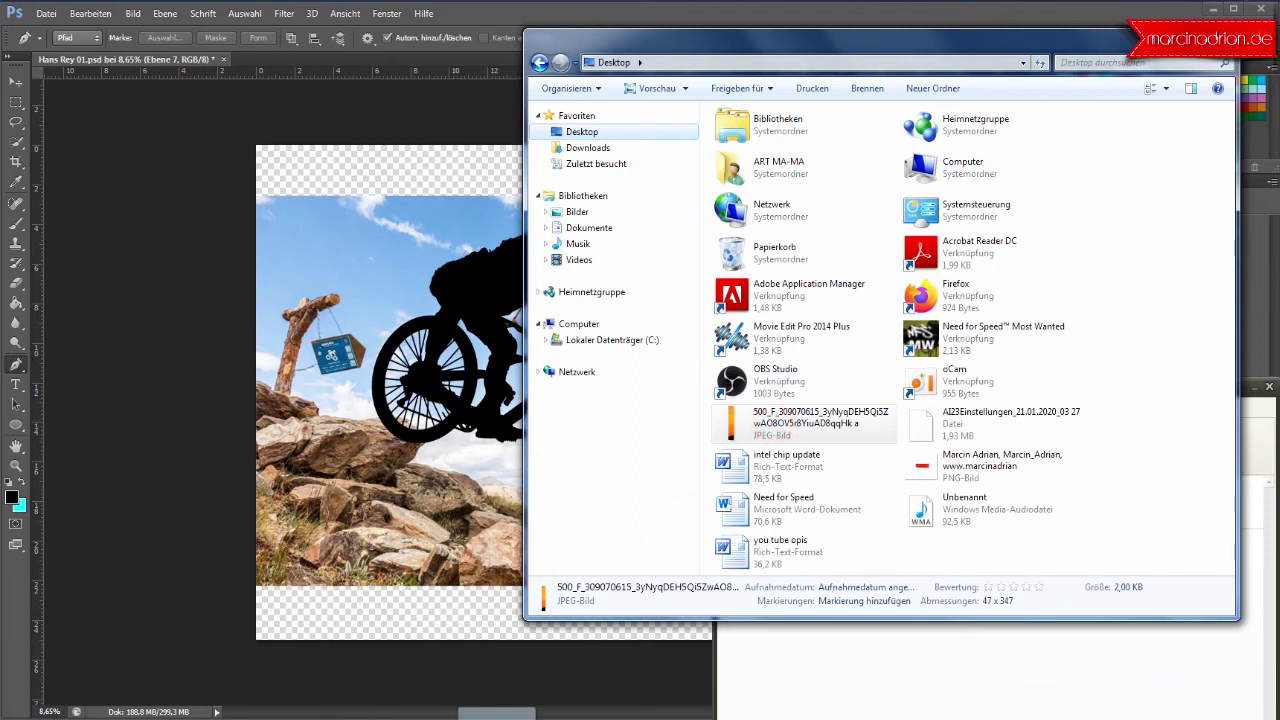
{"action": "left_click", "coordinate": [692, 469]}
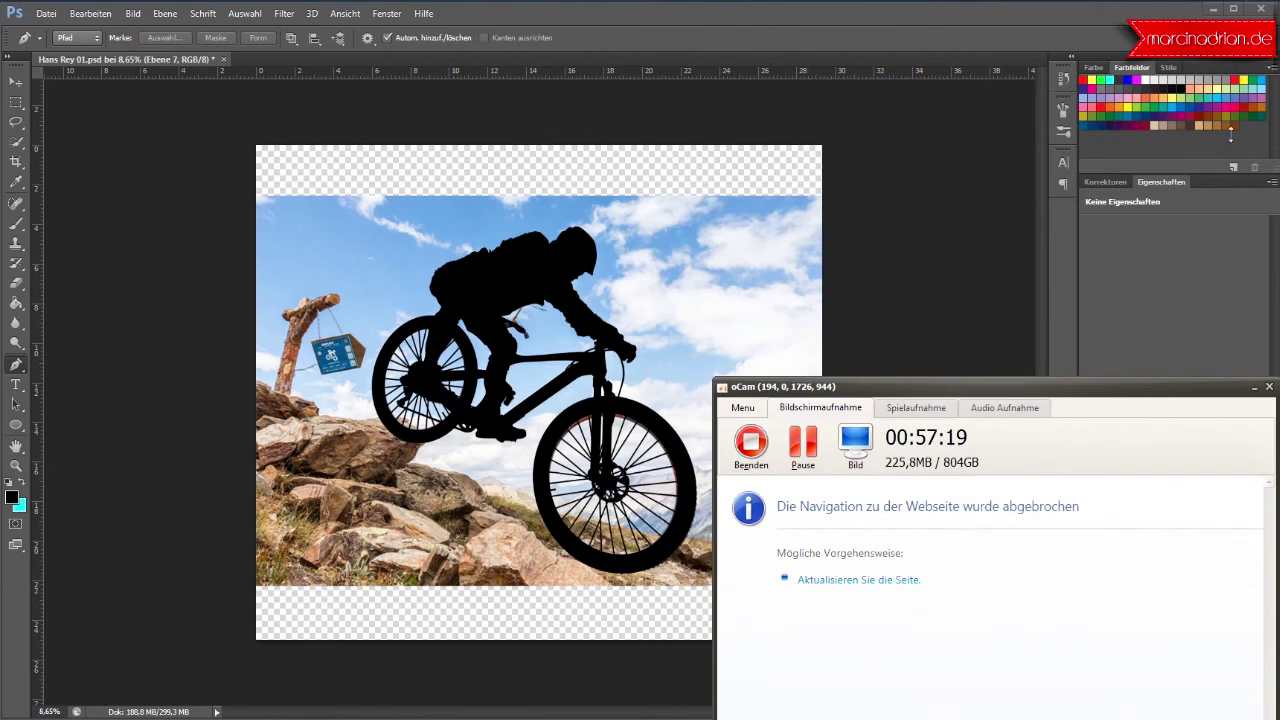
Step: Drag the orange 500_F JPEG onto the poster and scale it to about 193% as a tall strip
{"action": "left_click", "coordinate": [1215, 10]}
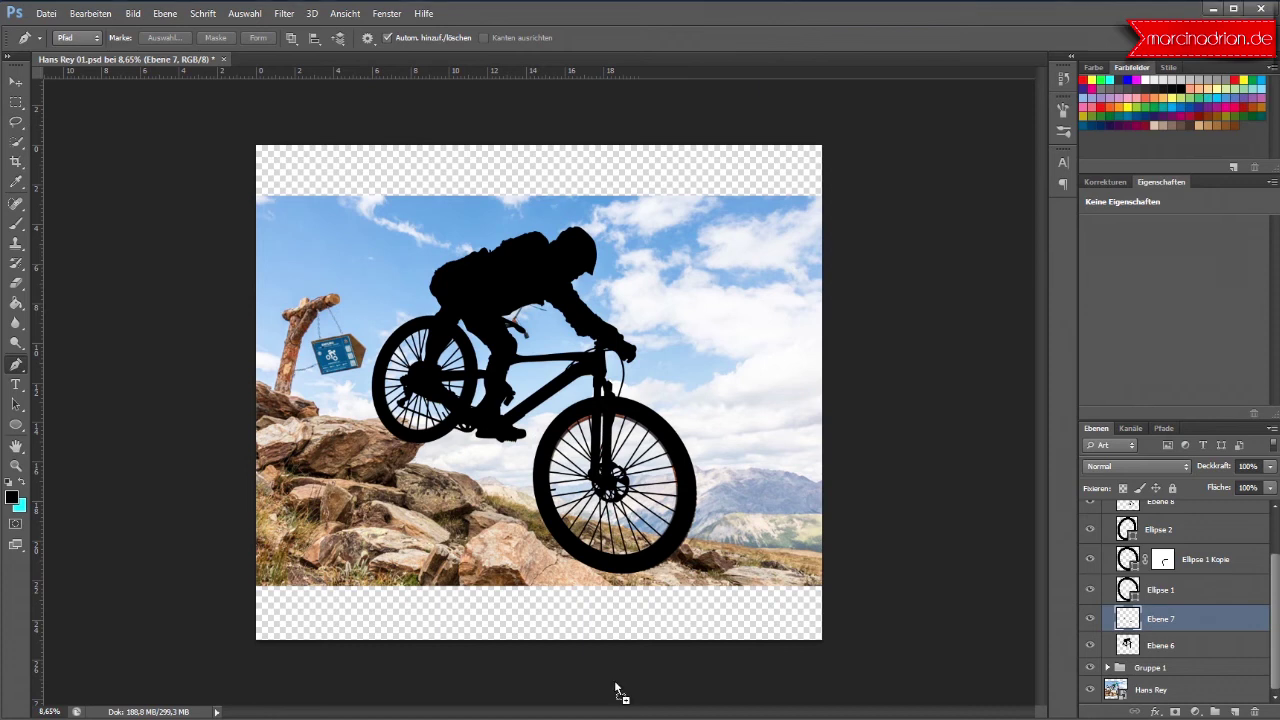
{"action": "left_click_drag", "start_coordinate": [730, 402], "coordinate": [734, 404]}
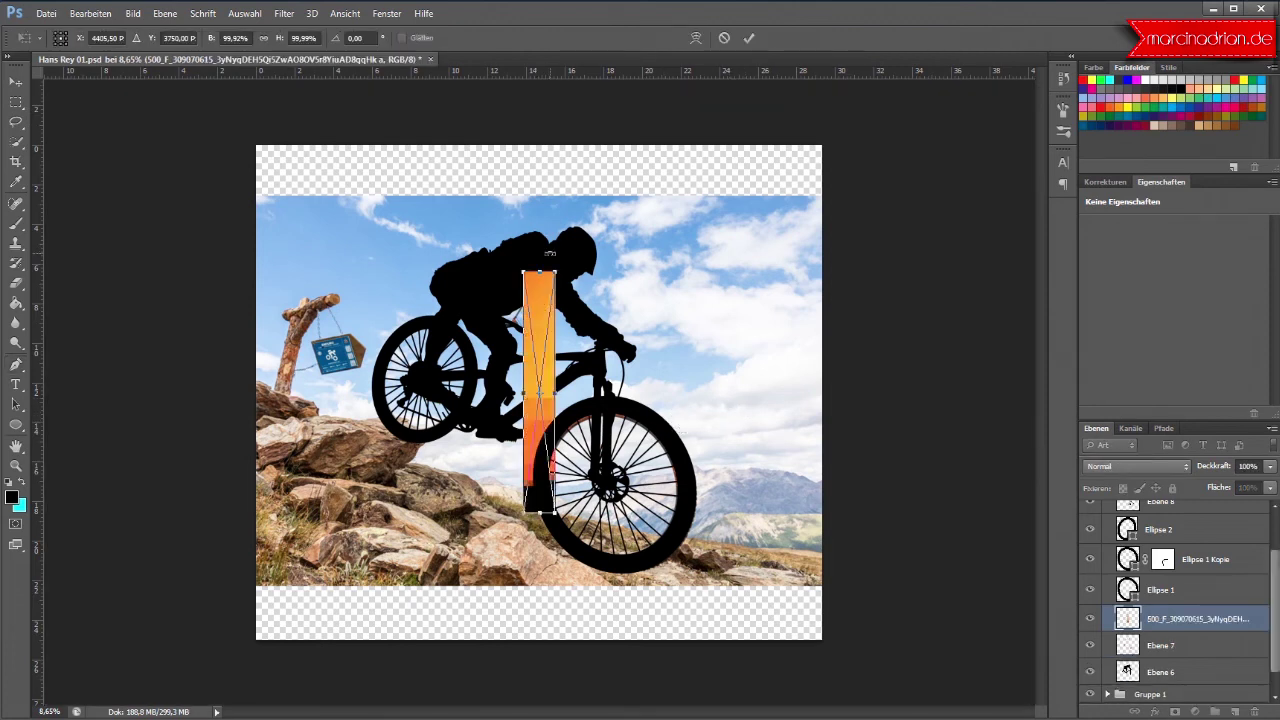
{"action": "left_click_drag", "start_coordinate": [555, 270], "coordinate": [664, 155]}
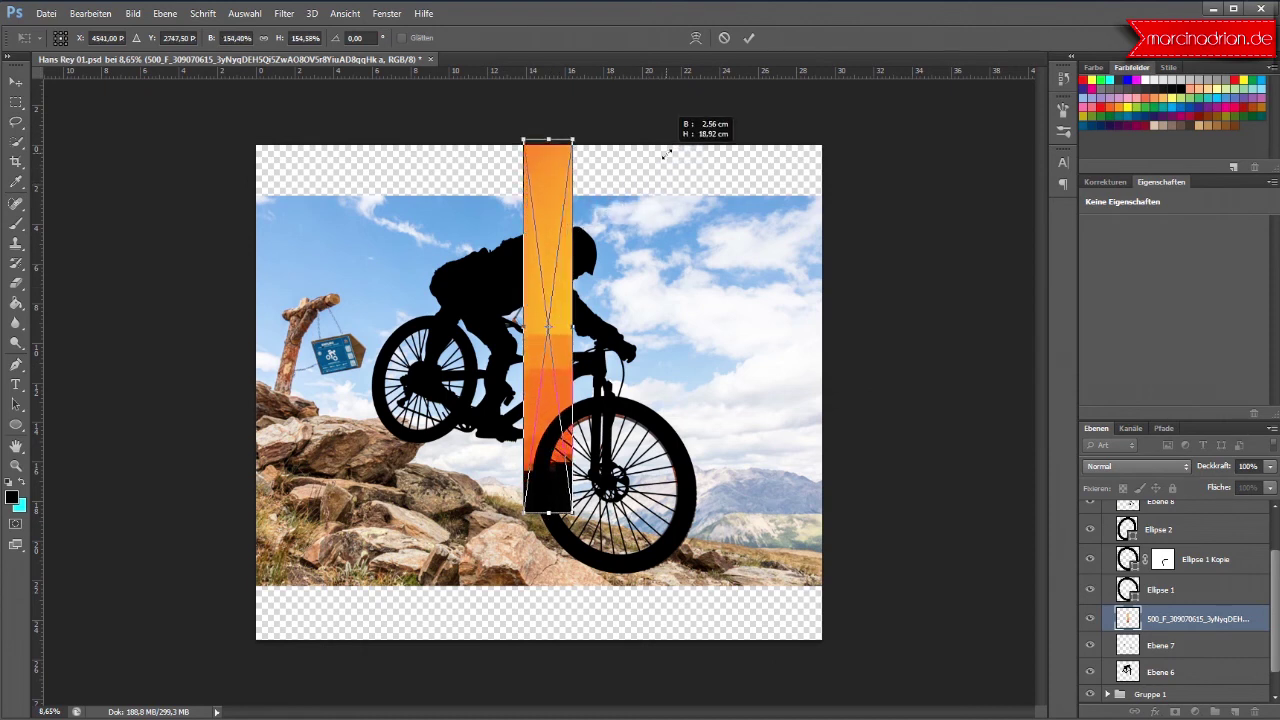
{"action": "left_click_drag", "start_coordinate": [664, 155], "coordinate": [659, 168]}
{"action": "left_click_drag", "start_coordinate": [569, 511], "coordinate": [585, 617]}
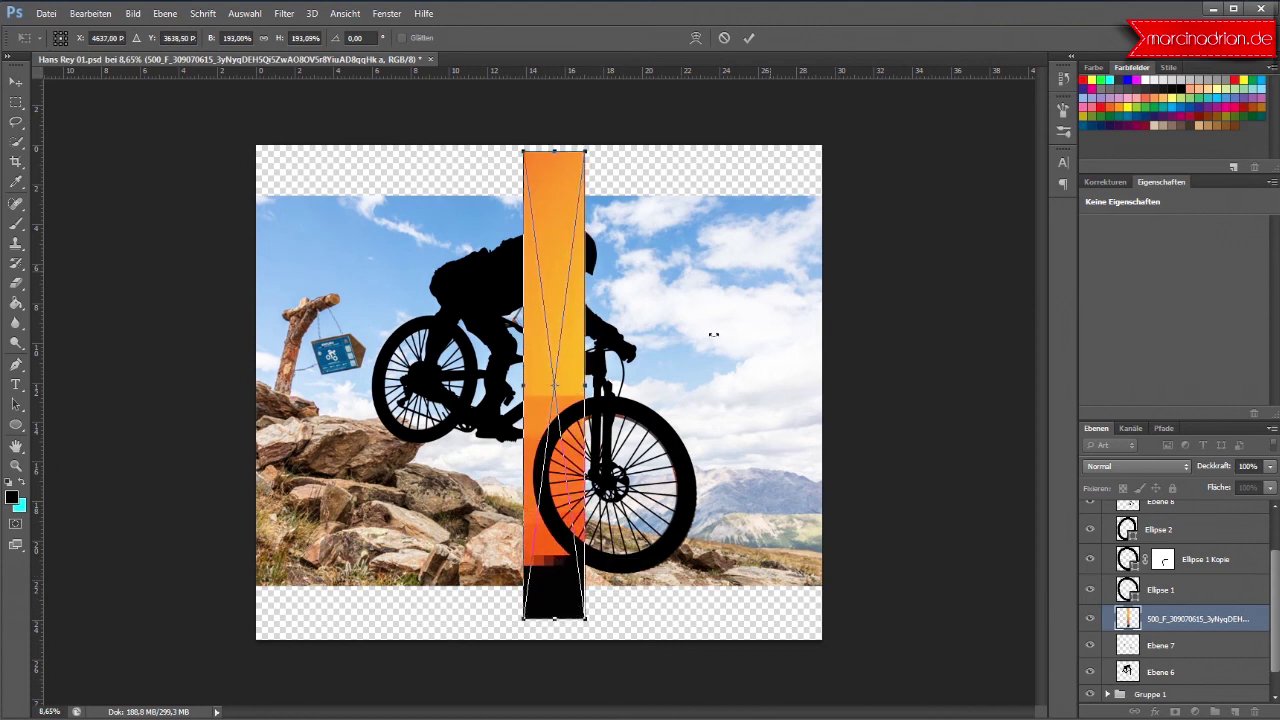
{"action": "left_click", "coordinate": [749, 38]}
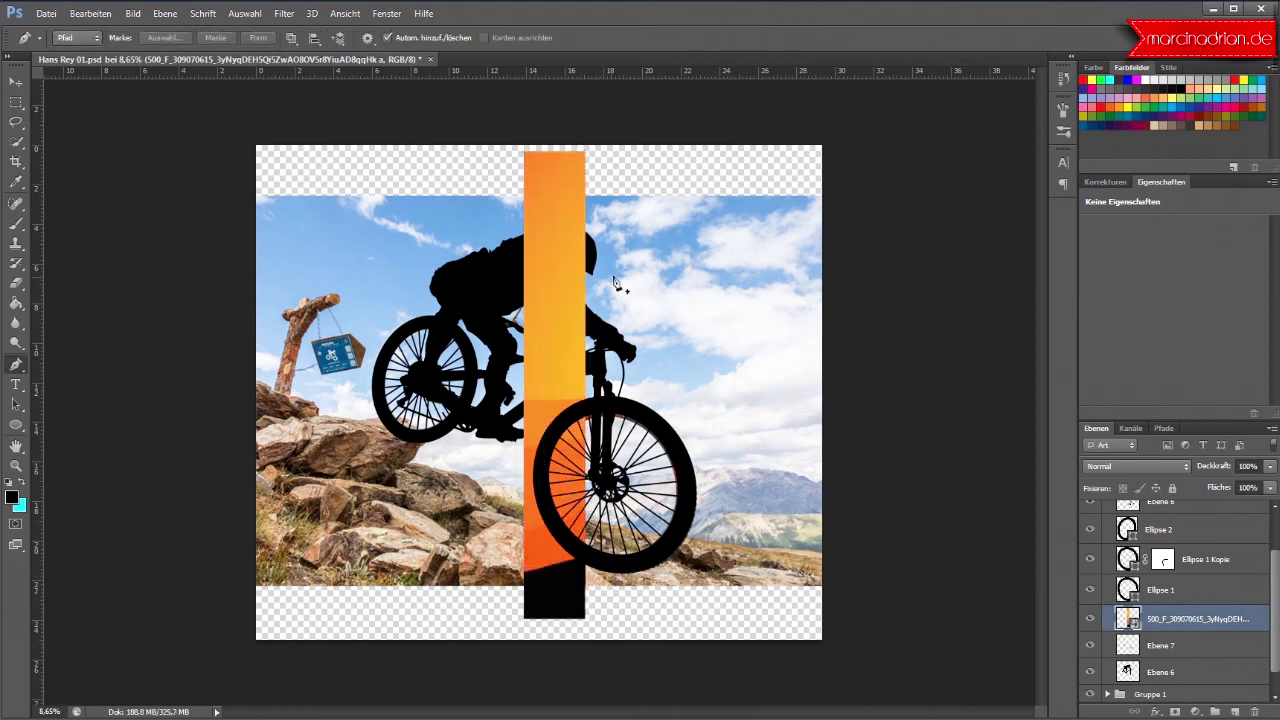
Step: Delete the stray anchor point from the path
{"action": "left_click", "coordinate": [554, 286]}
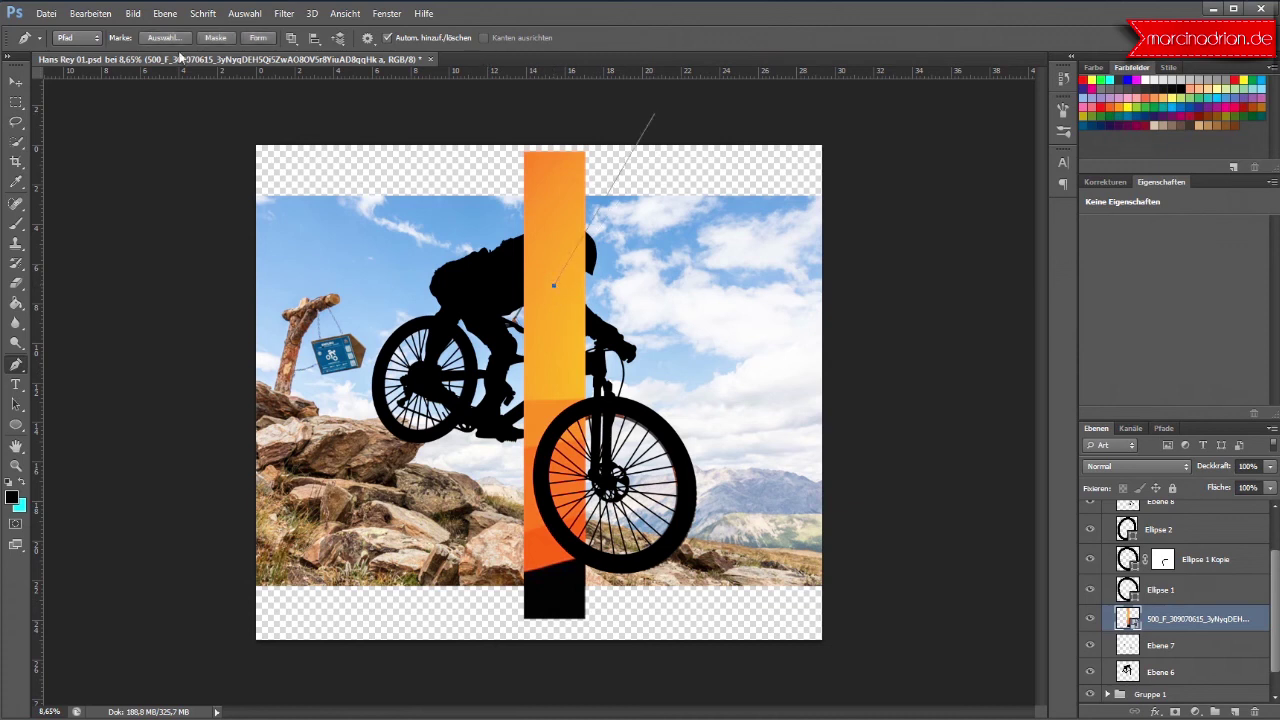
{"action": "right_click", "coordinate": [555, 286]}
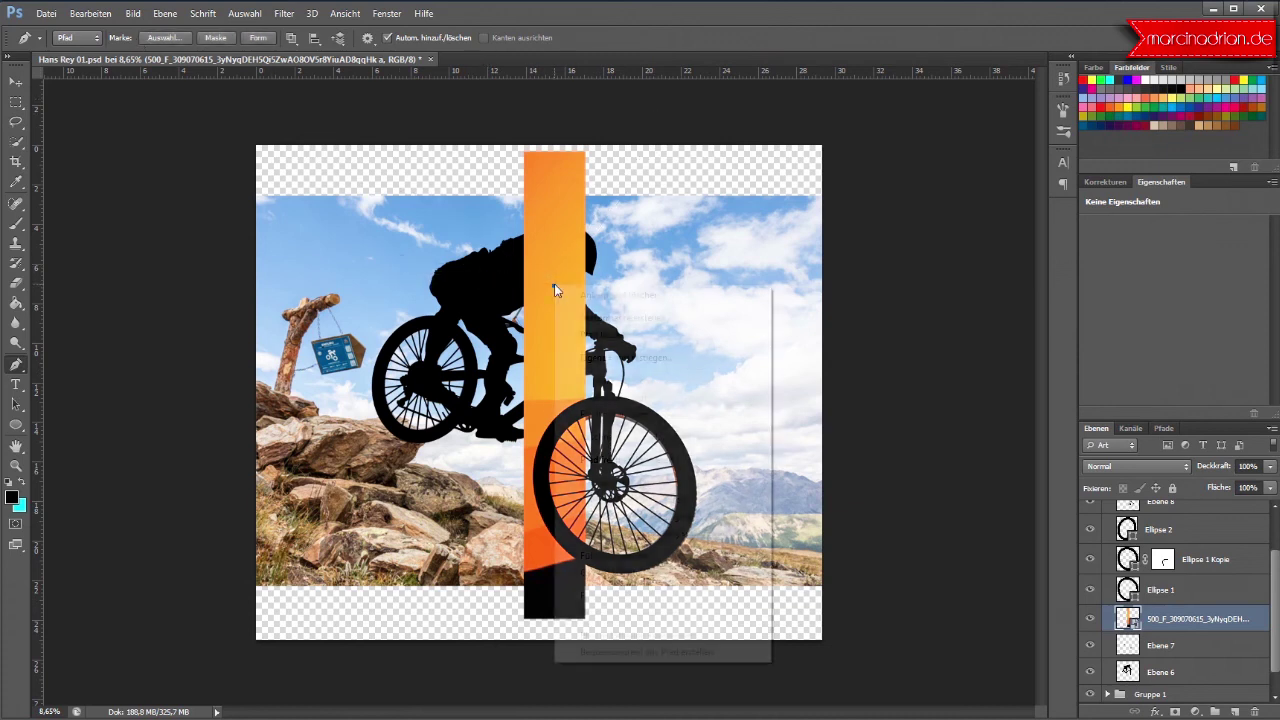
{"action": "left_click", "coordinate": [571, 295]}
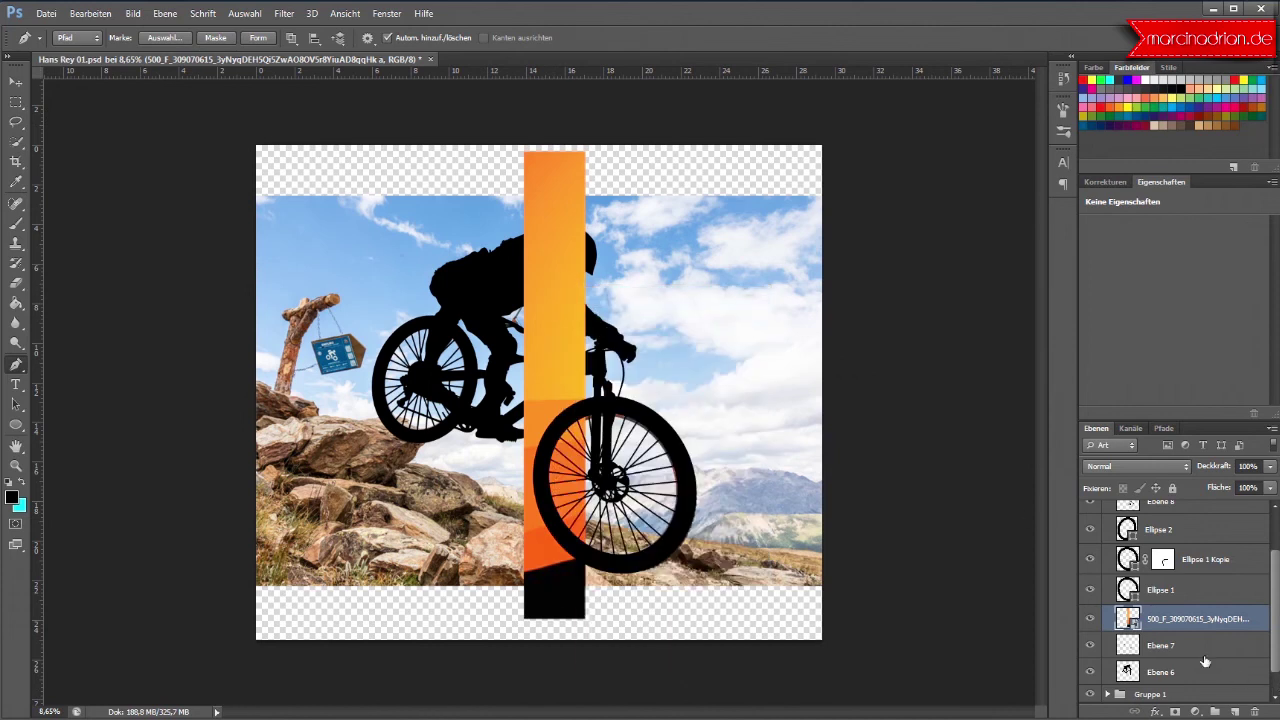
Step: Move the orange 500_F bar layer to the top, then collapse and hide Gruppe 2
{"action": "left_click_drag", "start_coordinate": [1210, 620], "coordinate": [1215, 490]}
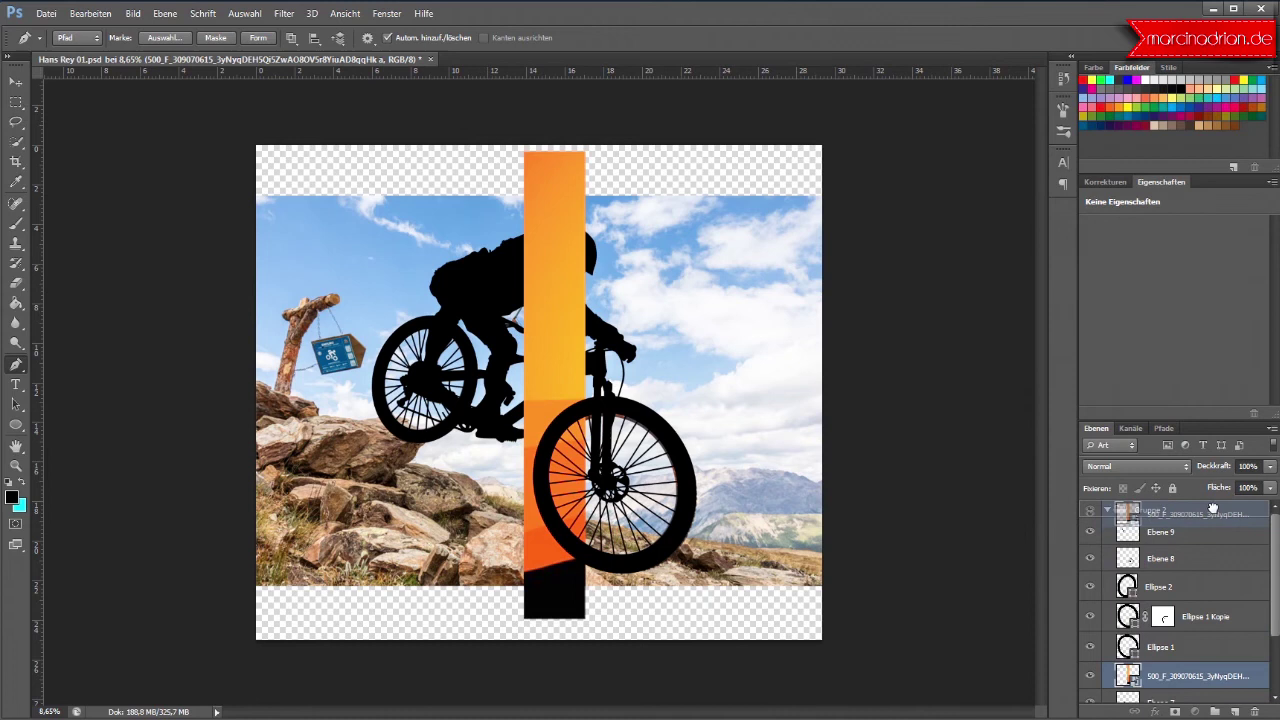
{"action": "left_click_drag", "start_coordinate": [1215, 490], "coordinate": [1216, 505]}
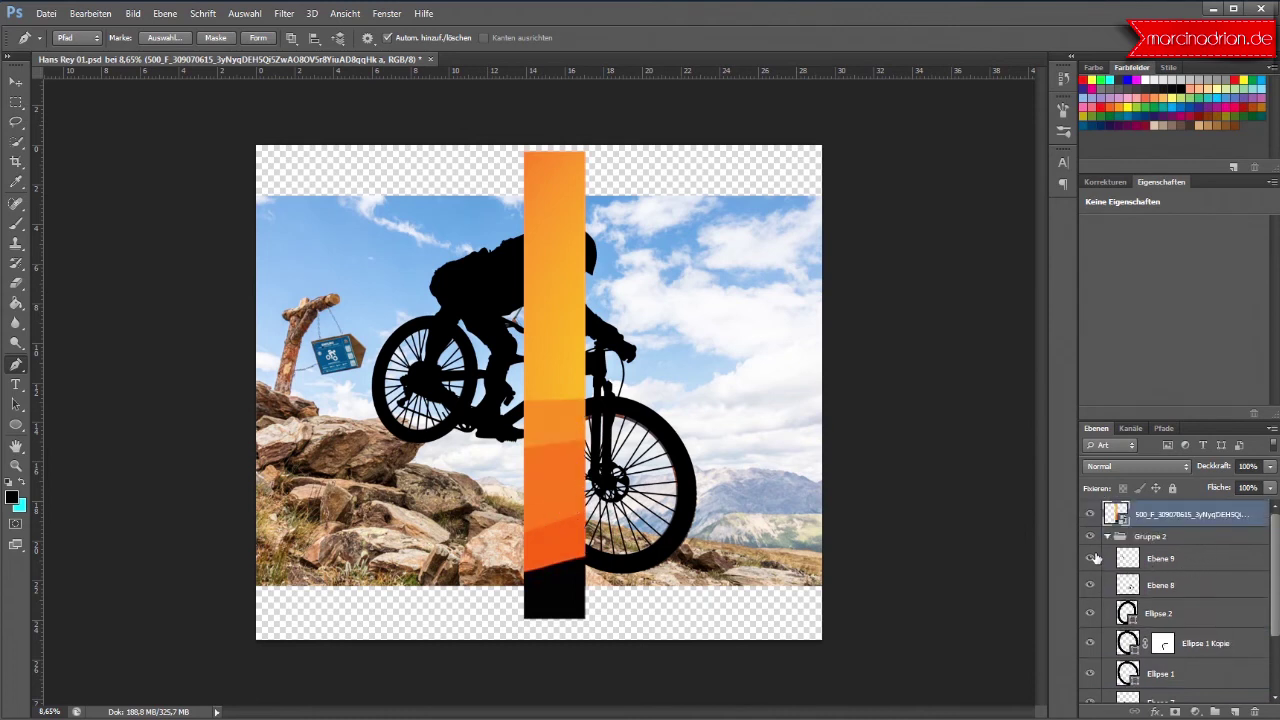
{"action": "left_click", "coordinate": [1107, 537]}
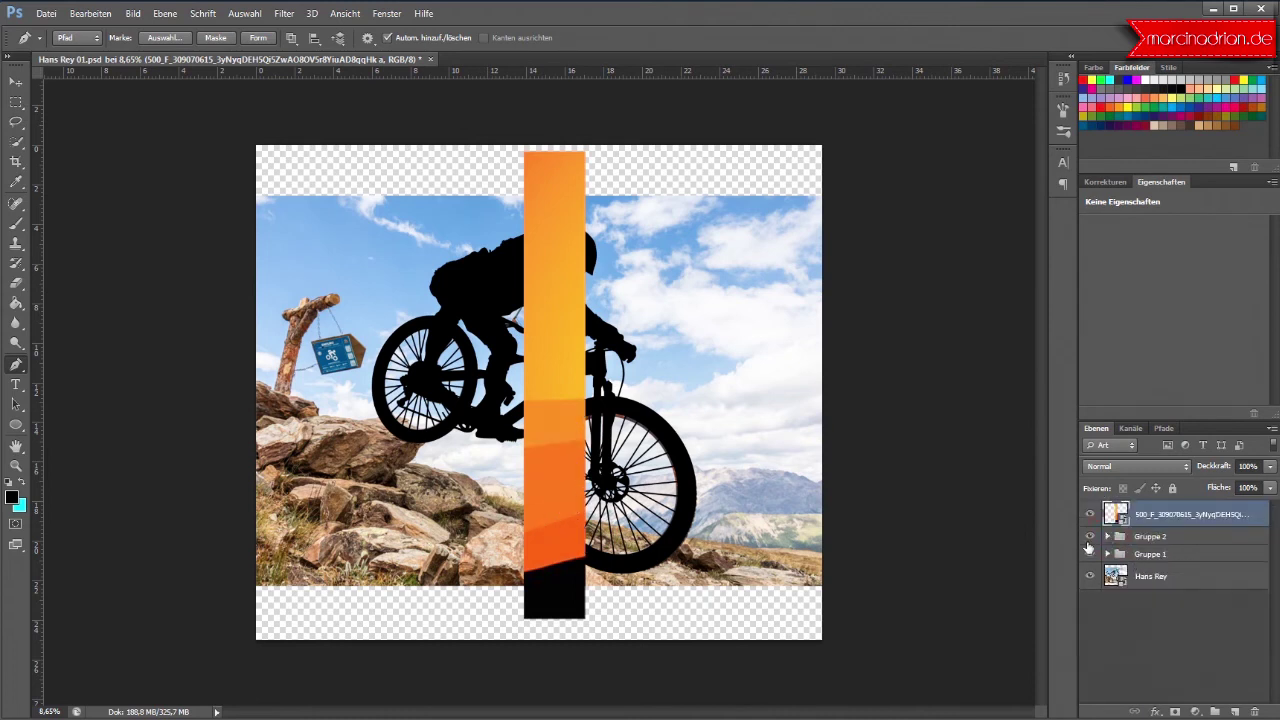
{"action": "left_click", "coordinate": [1090, 538]}
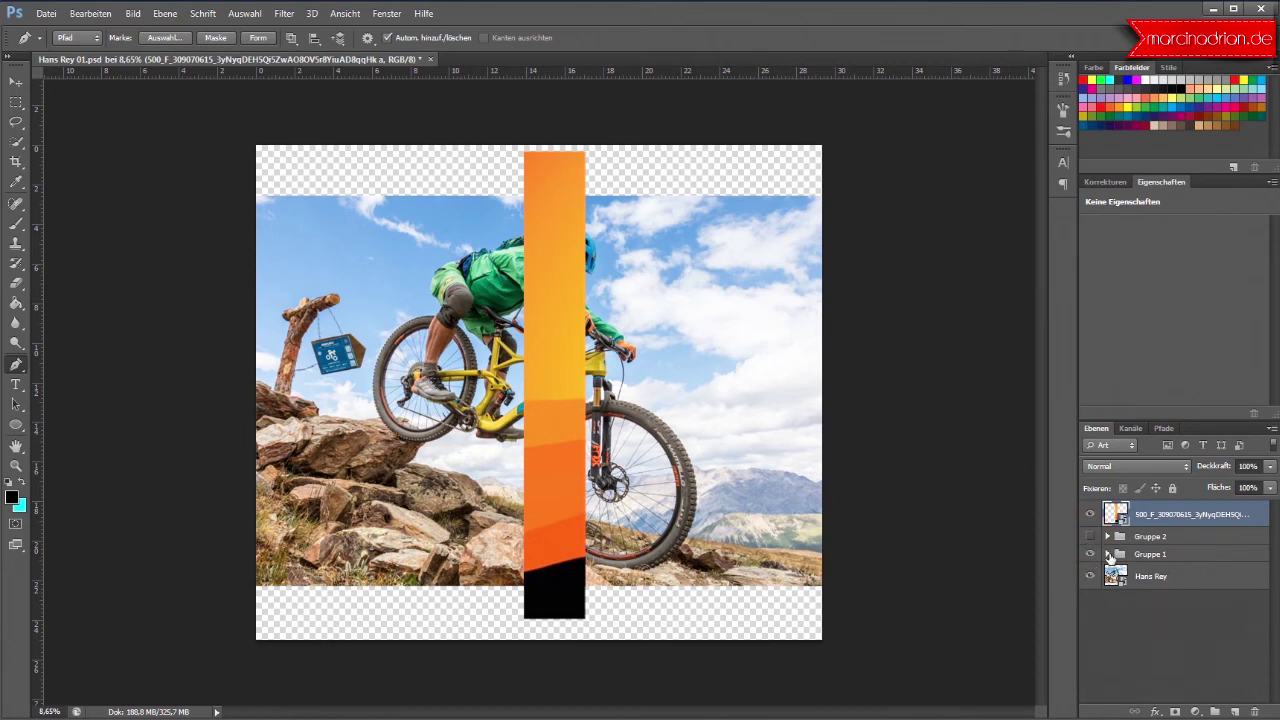
Step: Turn on Ebene 1 and Ebene 2 in Gruppe 1, select Ebene 2, and enlarge the layers list
{"action": "left_click", "coordinate": [1108, 553]}
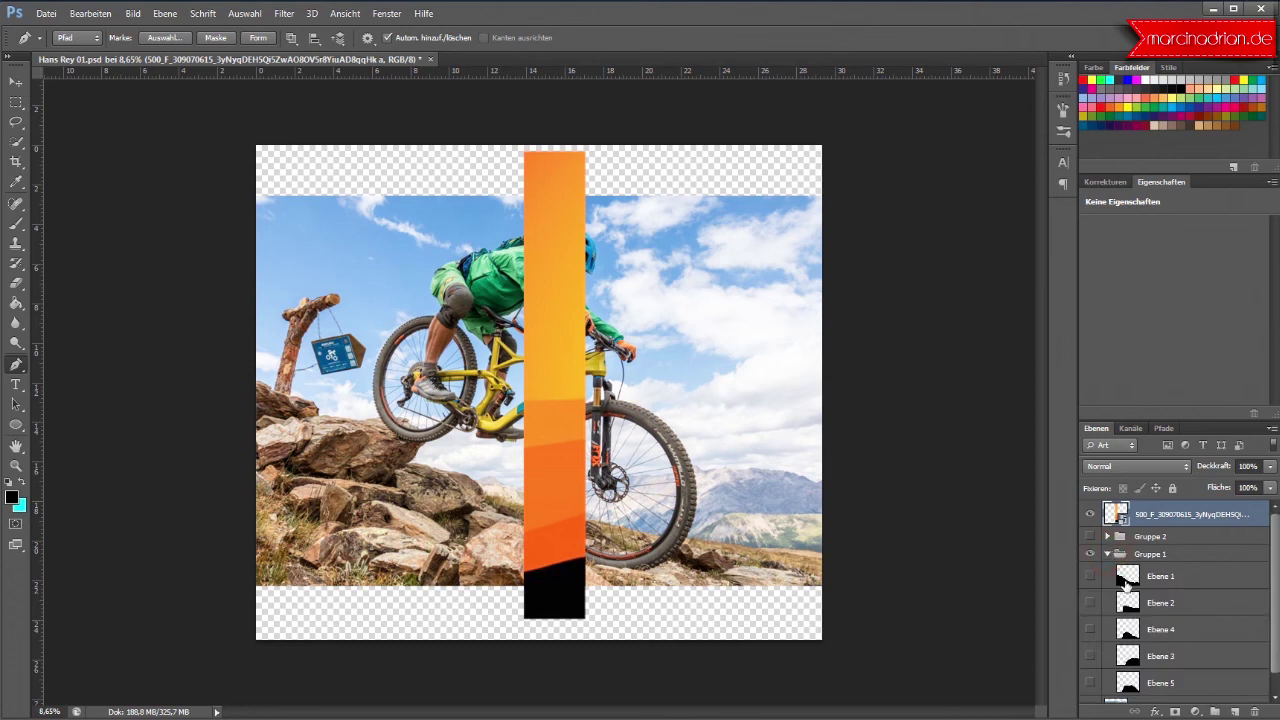
{"action": "left_click", "coordinate": [1090, 576]}
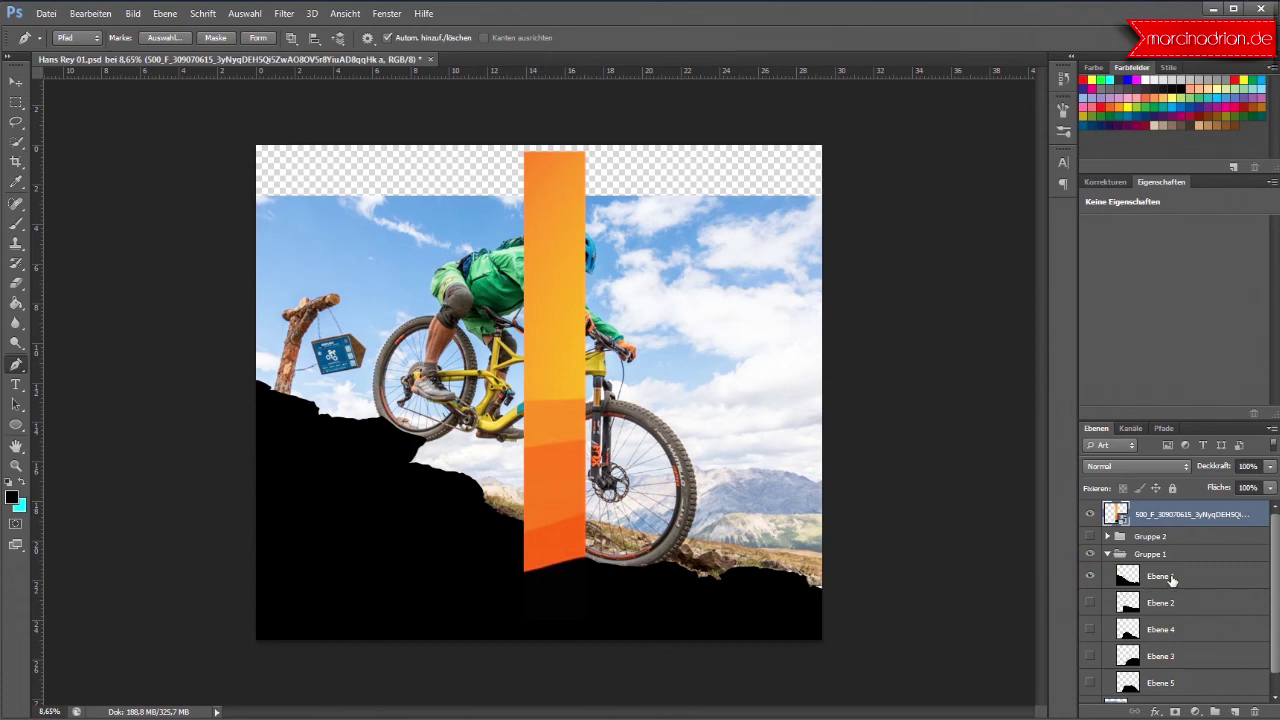
{"action": "left_click", "coordinate": [1090, 603]}
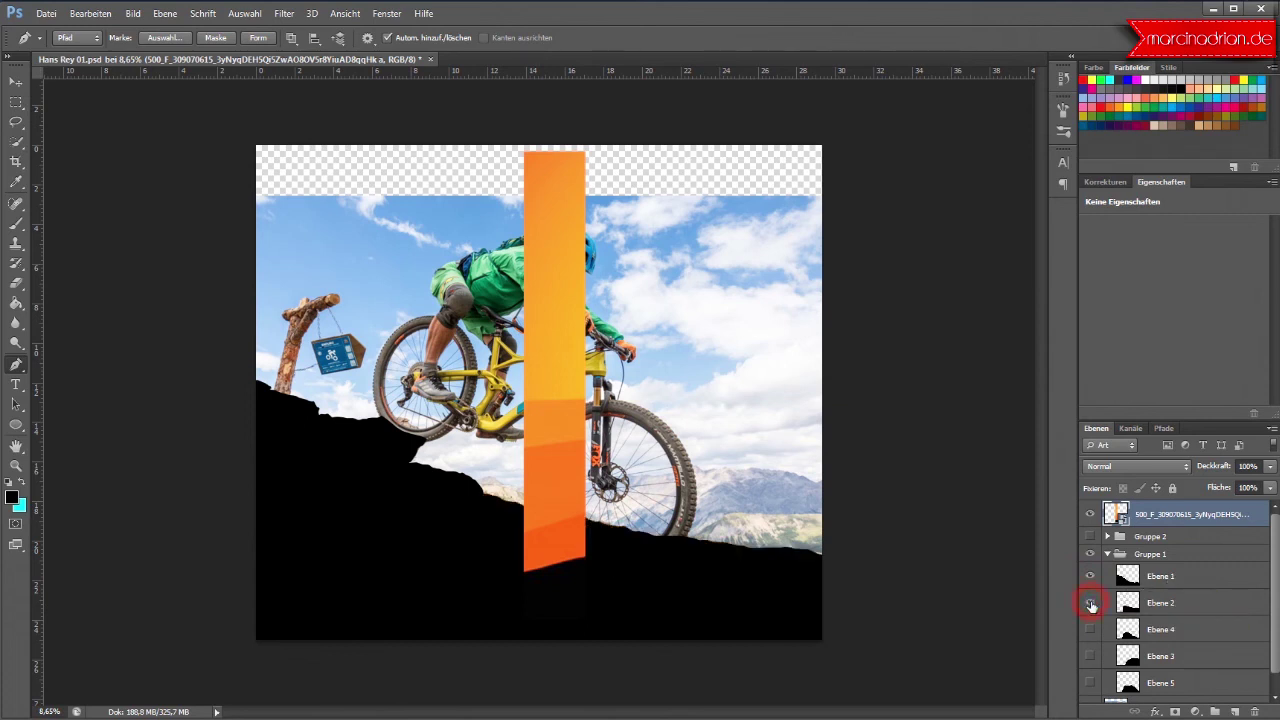
{"action": "left_click", "coordinate": [1160, 602]}
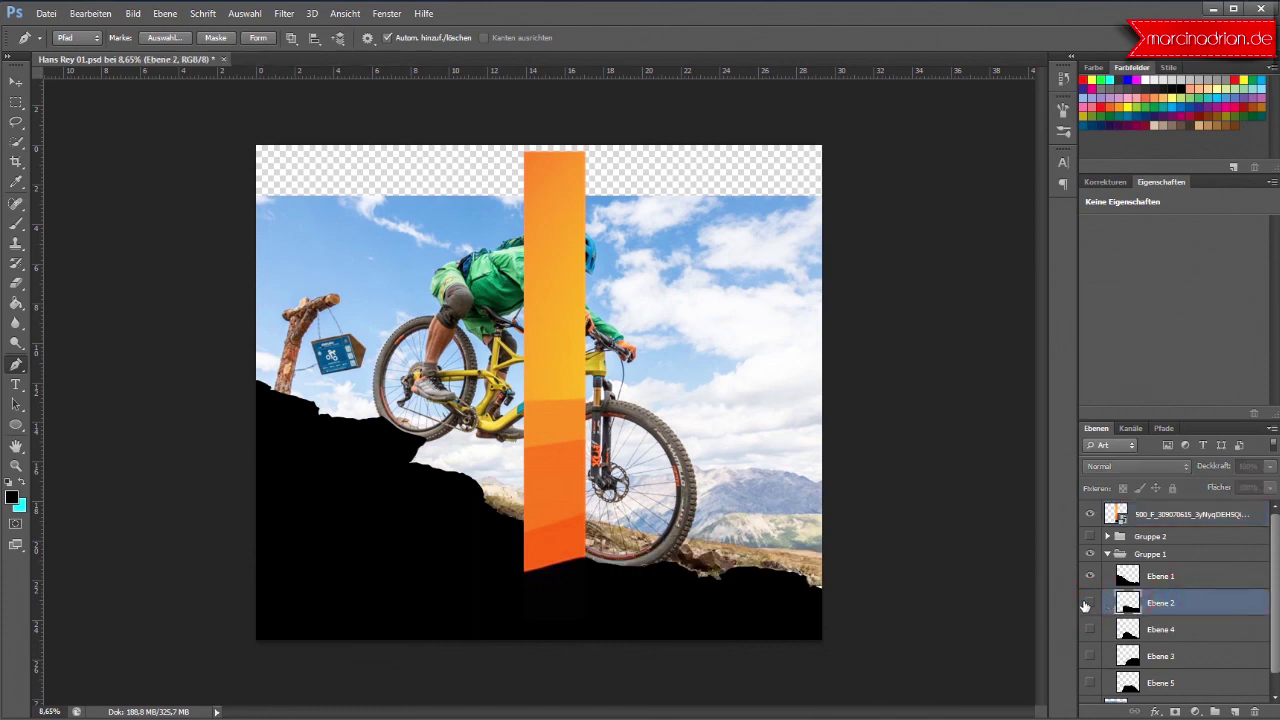
{"action": "scroll", "coordinate": [1178, 603], "scroll_direction": "down", "scroll_amount": 1}
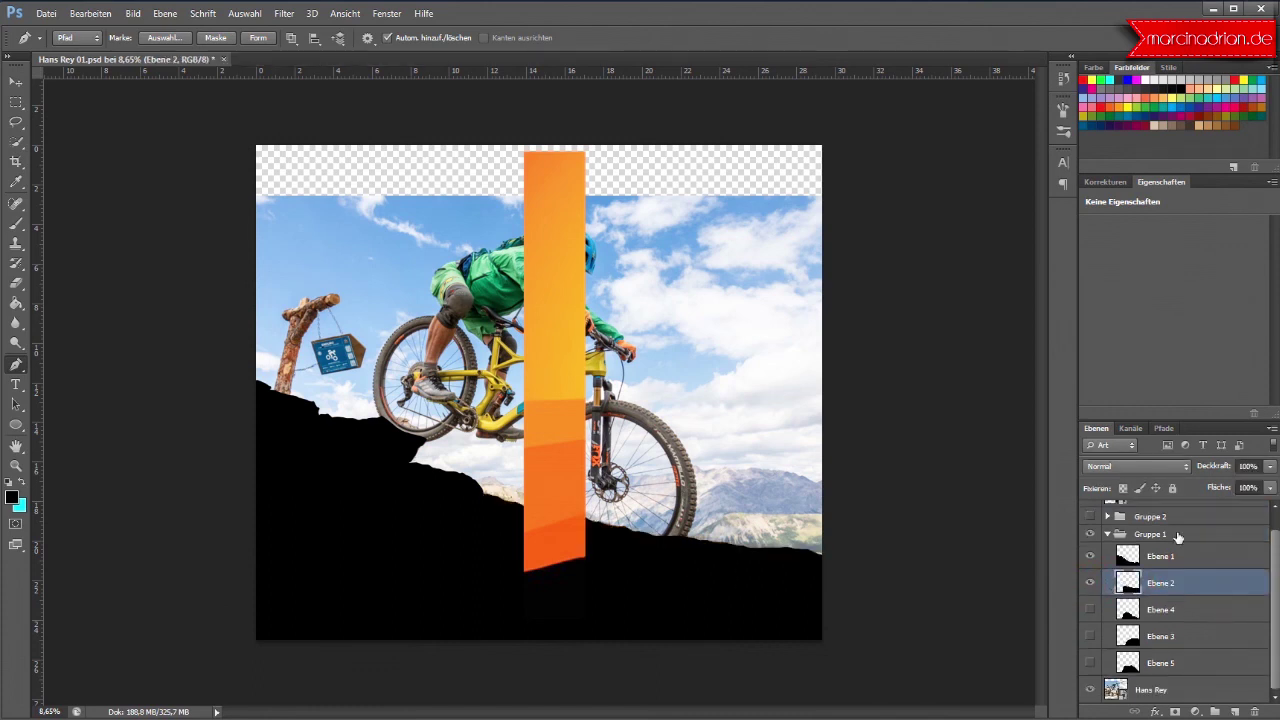
{"action": "left_click_drag", "start_coordinate": [1181, 418], "coordinate": [1181, 312]}
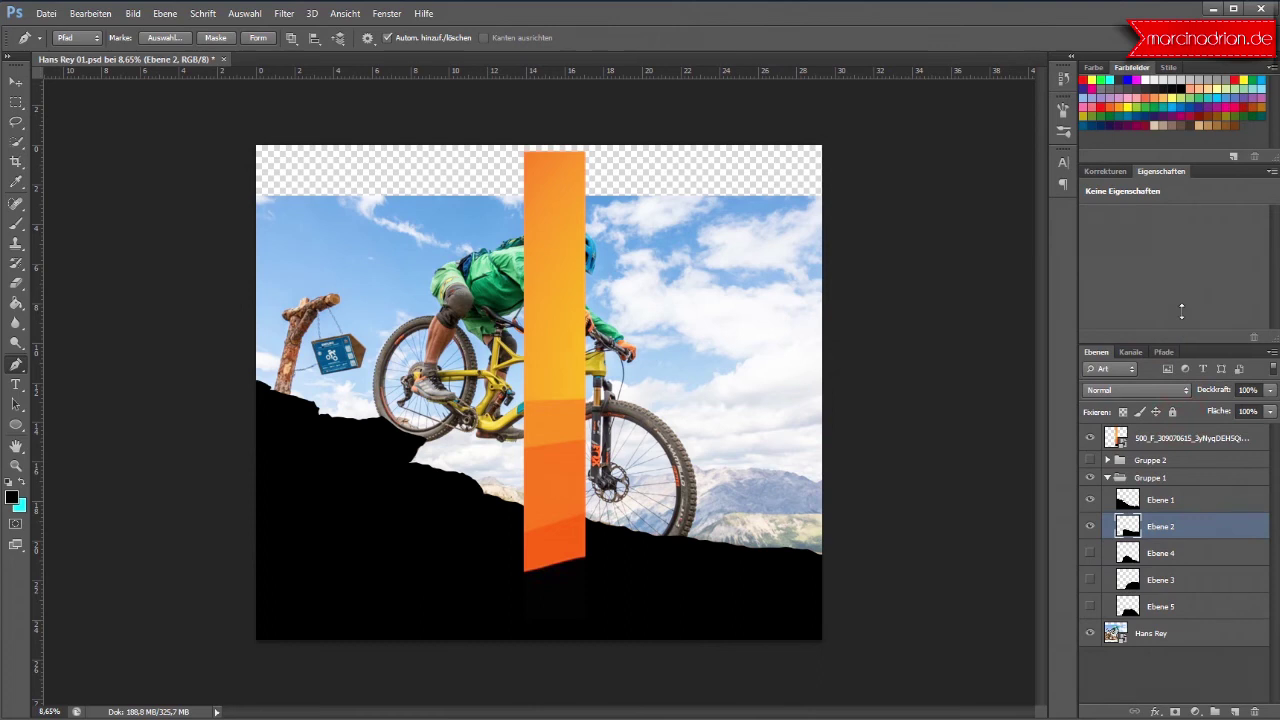
Step: Give Ebene 2 a Farbüberlagerung colour overlay using orange sampled from the orange bar
{"action": "double_click", "coordinate": [1211, 523]}
{"action": "mouse_move", "coordinate": [784, 254]}
{"action": "left_mouse_down"}
{"action": "mouse_move", "coordinate": [966, 91]}
{"action": "mouse_move", "coordinate": [963, 75]}
{"action": "left_mouse_up"}
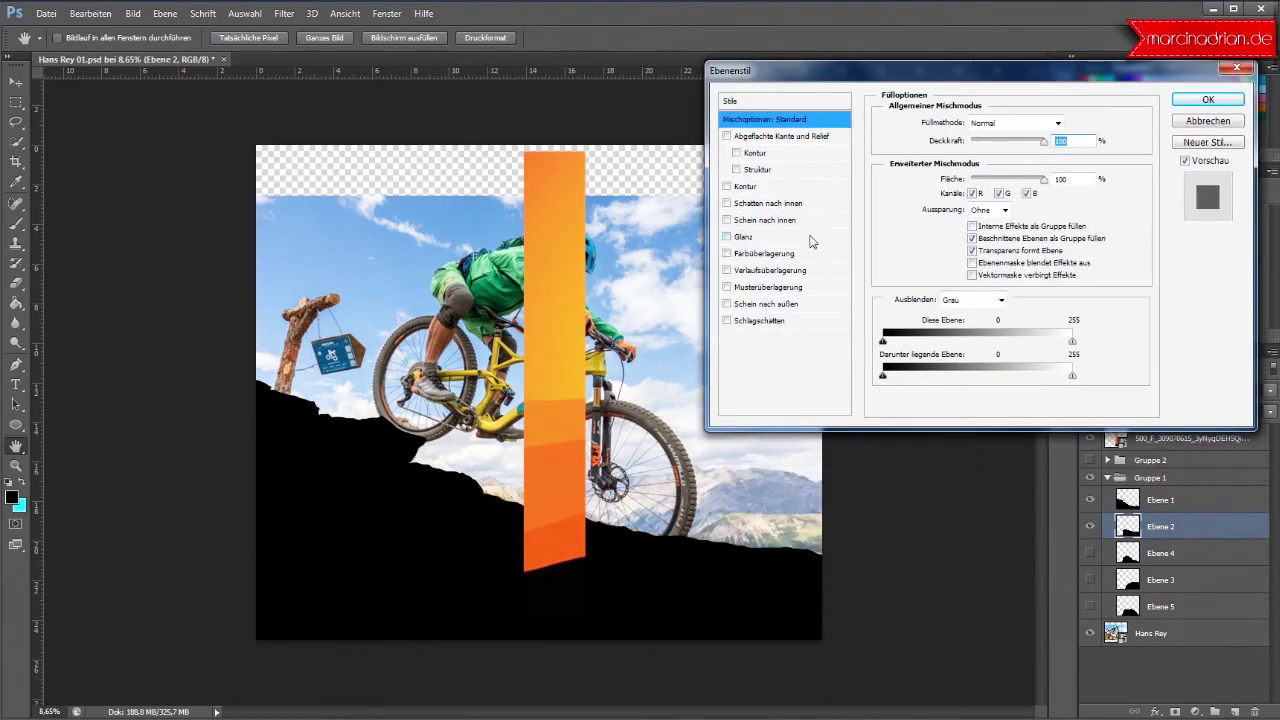
{"action": "left_click", "coordinate": [778, 256]}
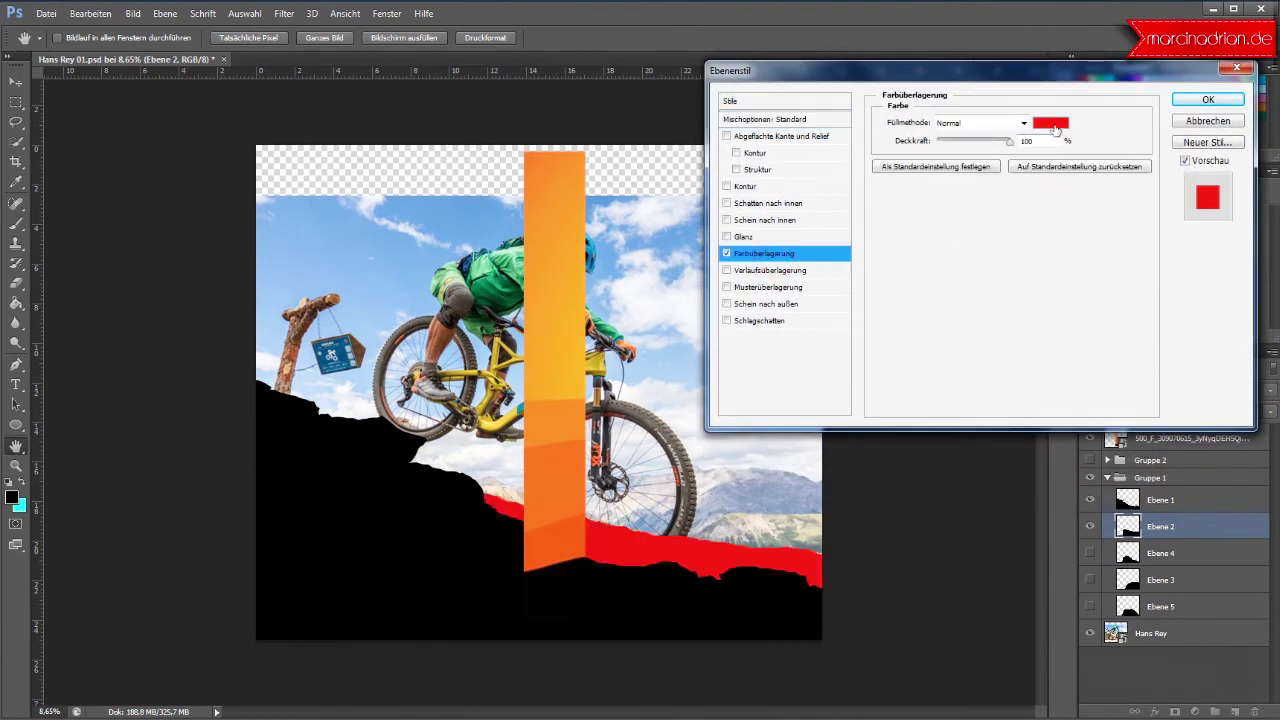
{"action": "left_click", "coordinate": [1050, 122]}
{"action": "left_click", "coordinate": [557, 541]}
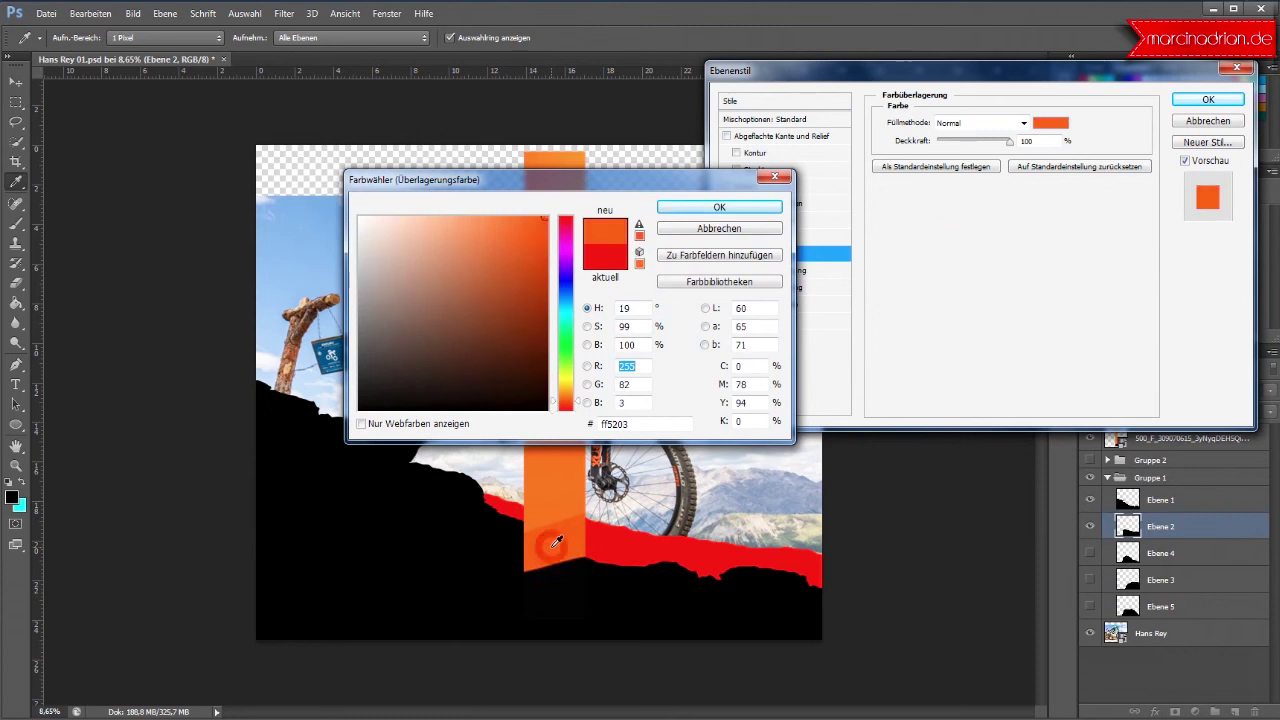
{"action": "left_click_drag", "start_coordinate": [619, 190], "coordinate": [450, 119]}
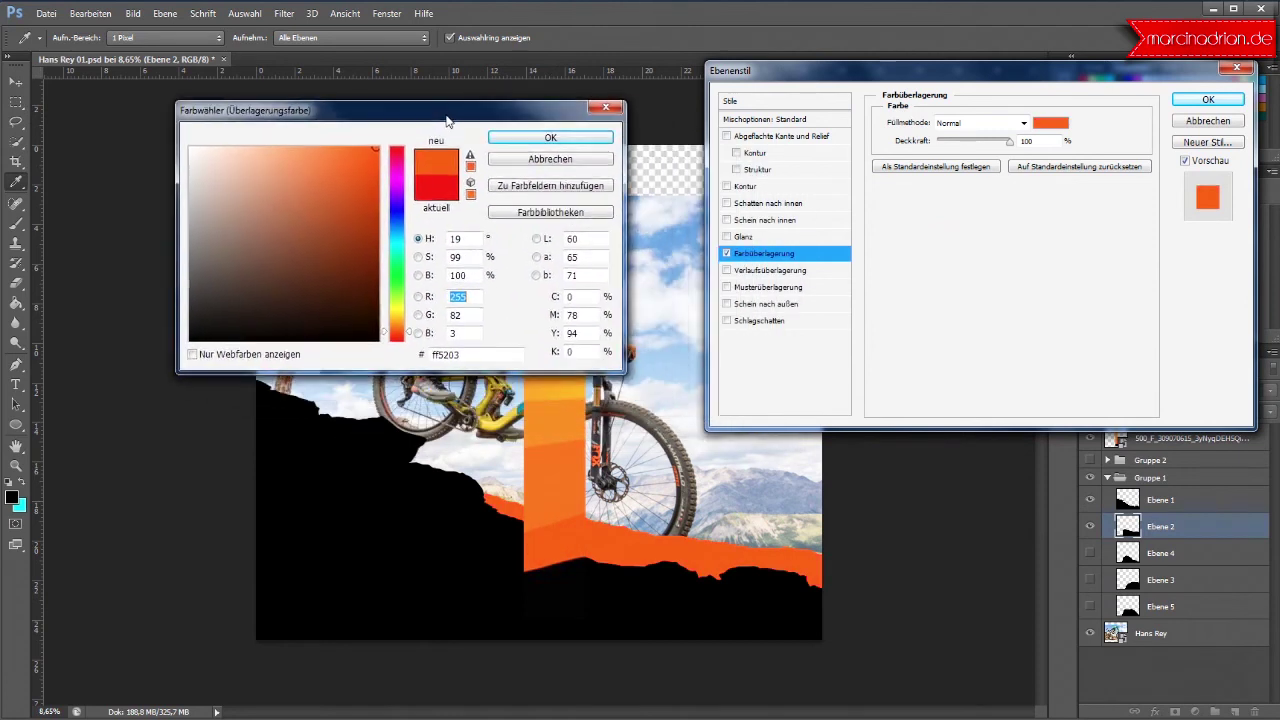
{"action": "left_click", "coordinate": [556, 135]}
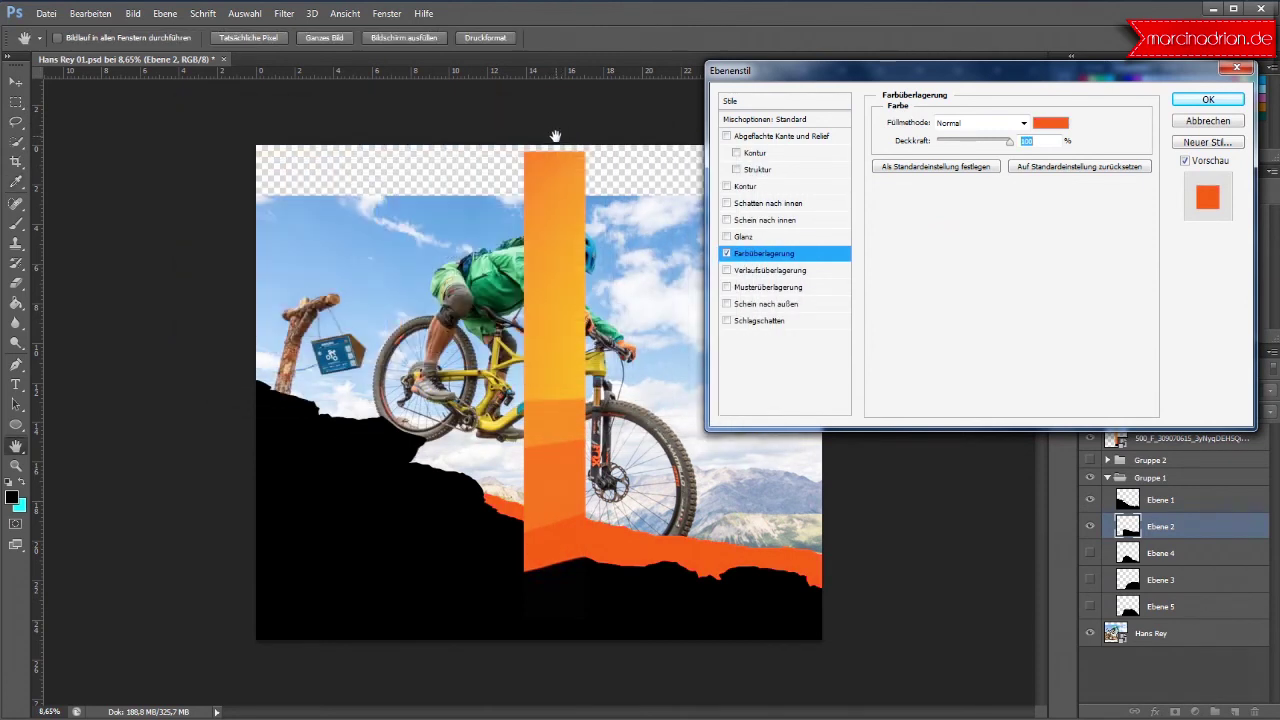
{"action": "left_click", "coordinate": [1199, 104]}
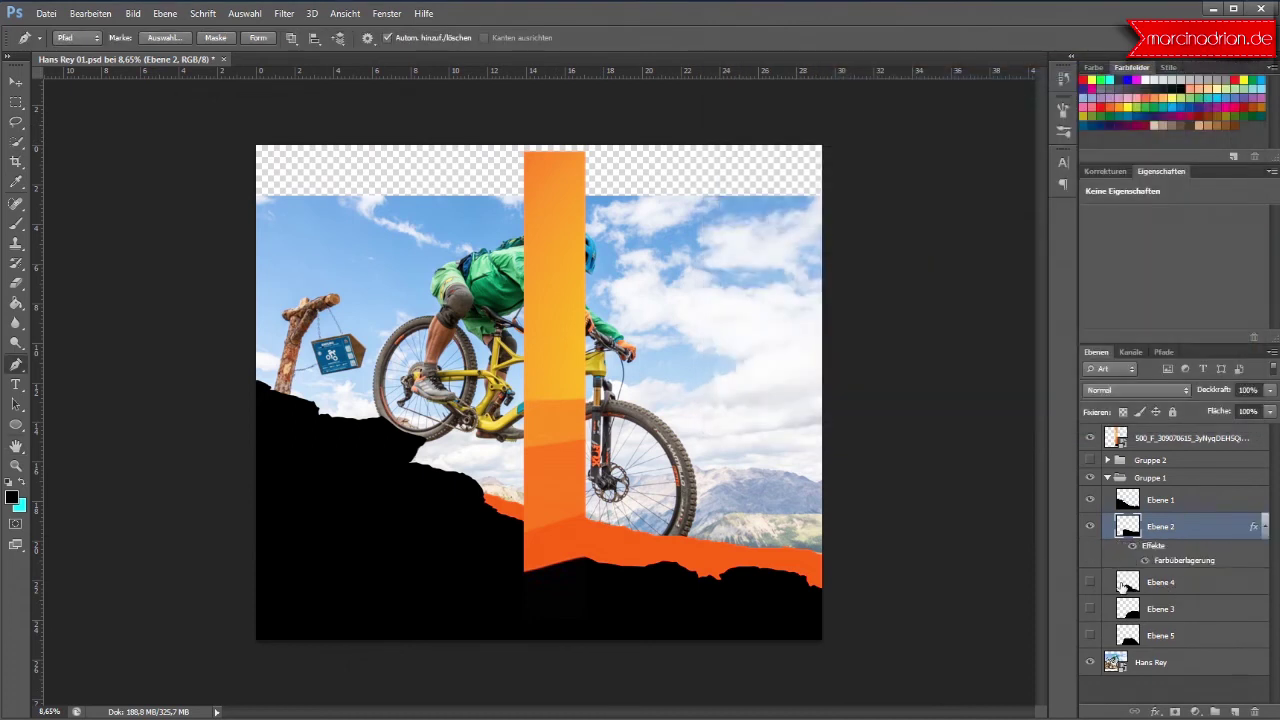
Step: Make Ebene 4's black ridge visible
{"action": "left_click", "coordinate": [1091, 583]}
{"action": "left_click", "coordinate": [1091, 584]}
{"action": "left_click", "coordinate": [1091, 584]}
Step: Give Ebene 4 an orange colour overlay sampled from the image
{"action": "left_click", "coordinate": [1242, 585]}
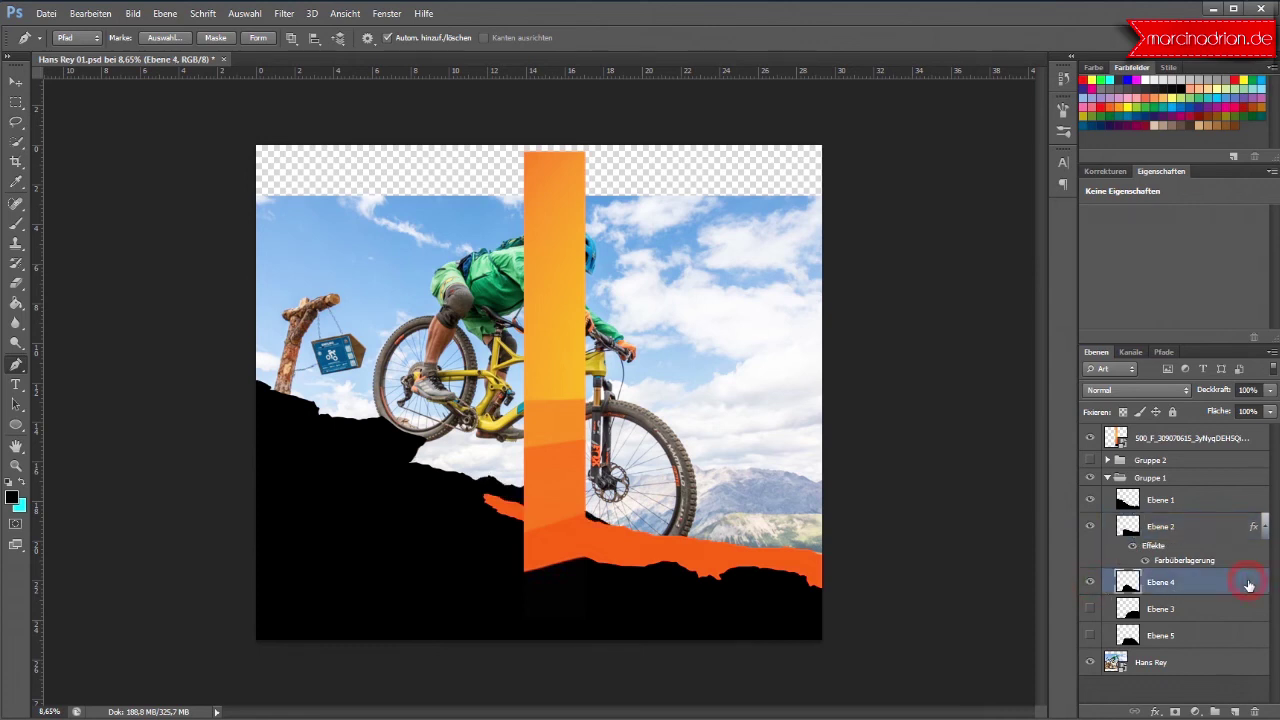
{"action": "key", "text": "space"}
{"action": "double_click", "coordinate": [1234, 587]}
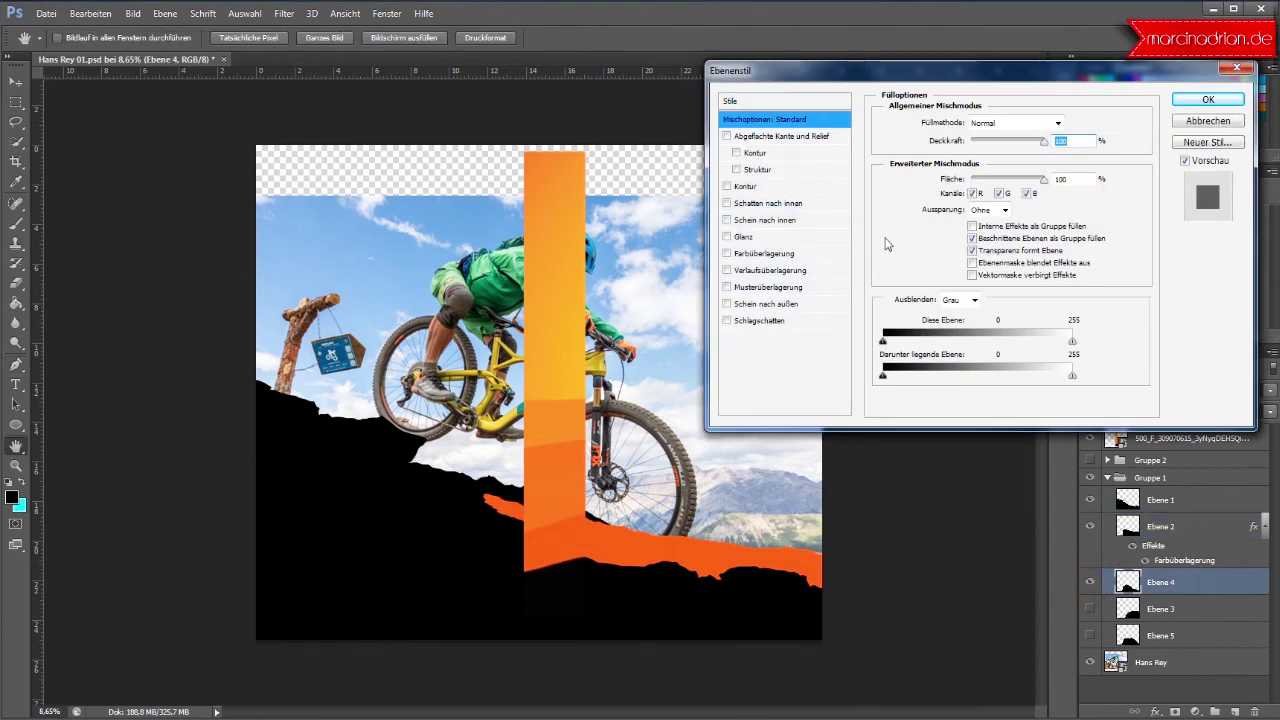
{"action": "left_click", "coordinate": [765, 253]}
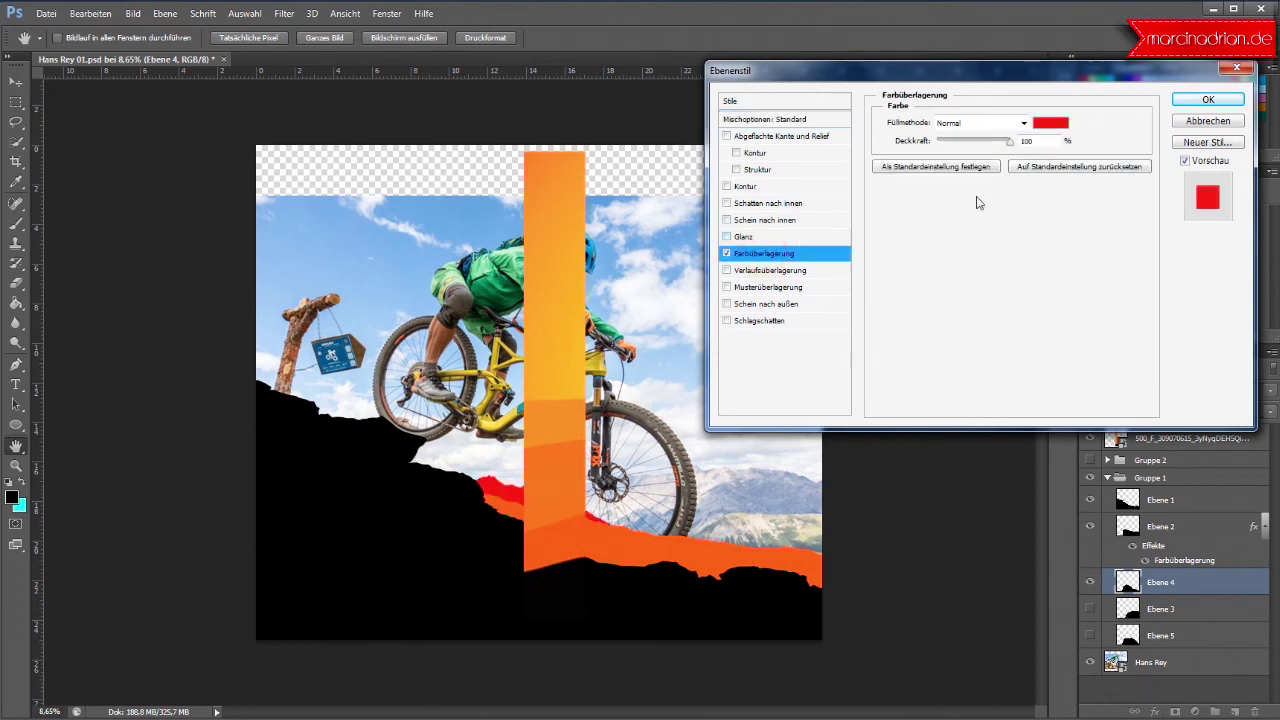
{"action": "left_click", "coordinate": [1050, 123]}
{"action": "left_click", "coordinate": [570, 478]}
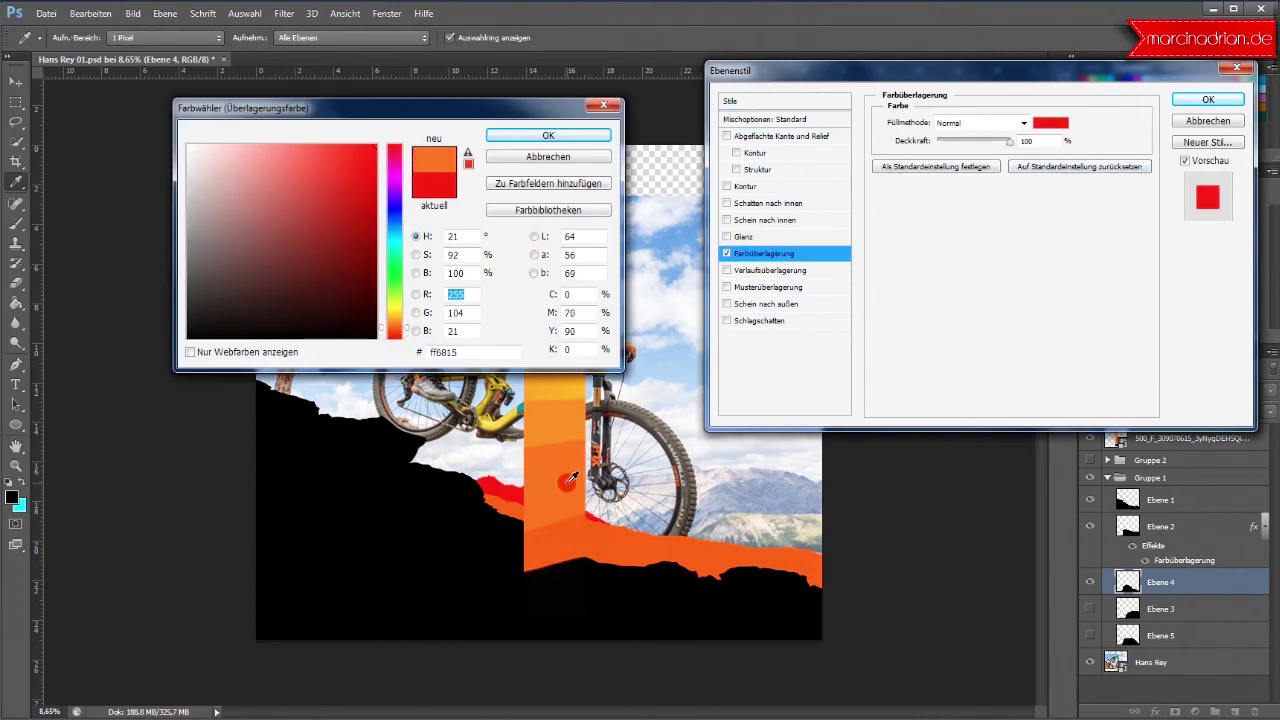
{"action": "left_click", "coordinate": [565, 137]}
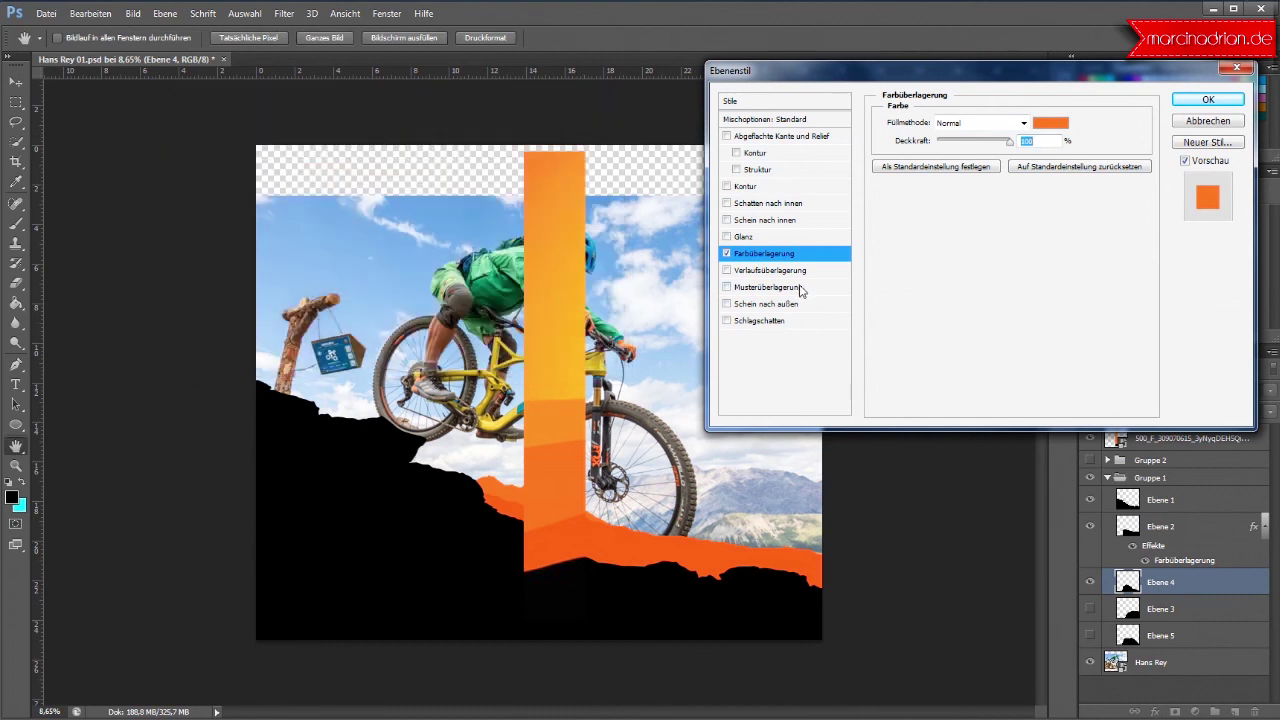
{"action": "left_click", "coordinate": [1198, 99]}
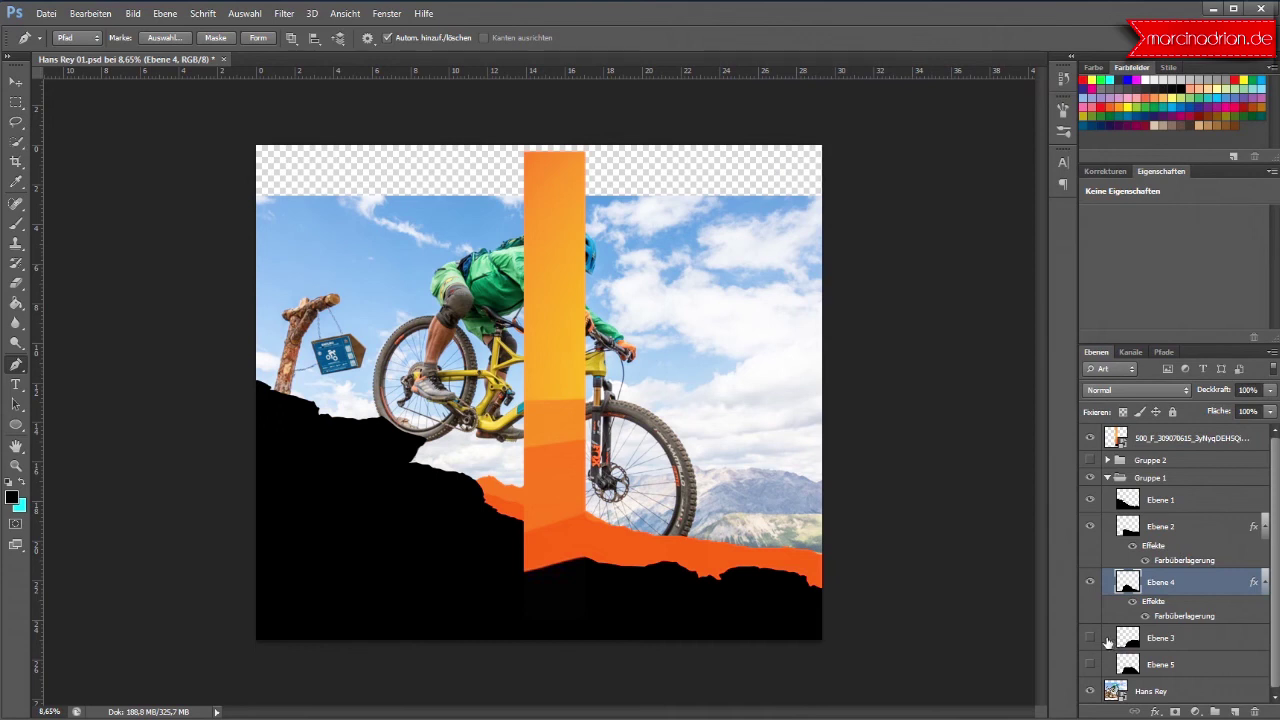
Step: Show Ebene 3 and give it an orange colour overlay sampled from the orange bar
{"action": "left_click", "coordinate": [1090, 638]}
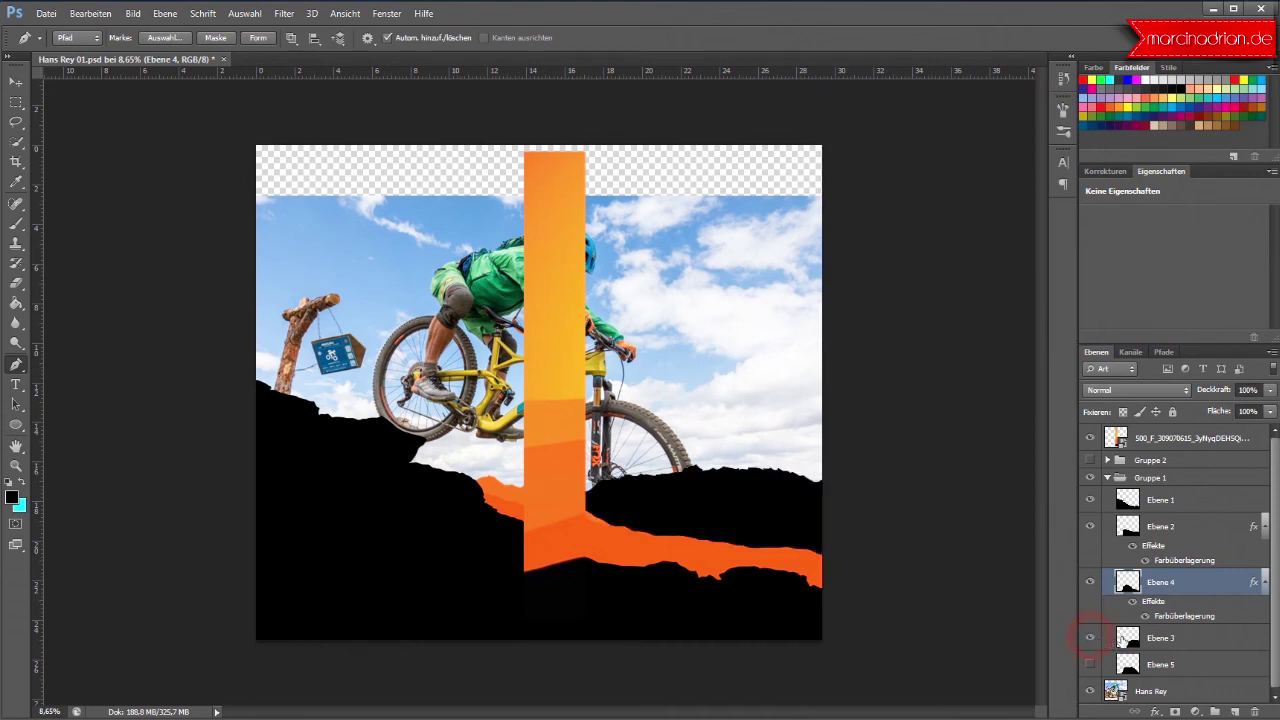
{"action": "double_click", "coordinate": [1208, 643]}
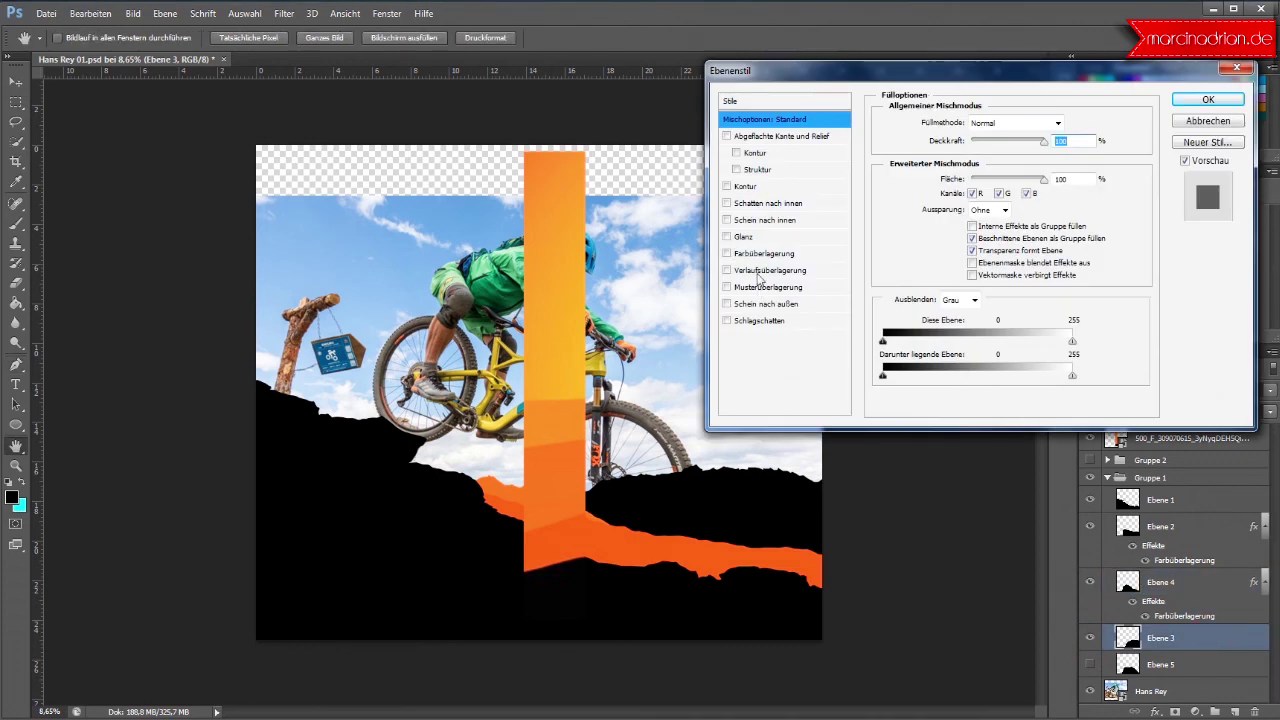
{"action": "left_click", "coordinate": [760, 254]}
{"action": "left_click", "coordinate": [1050, 122]}
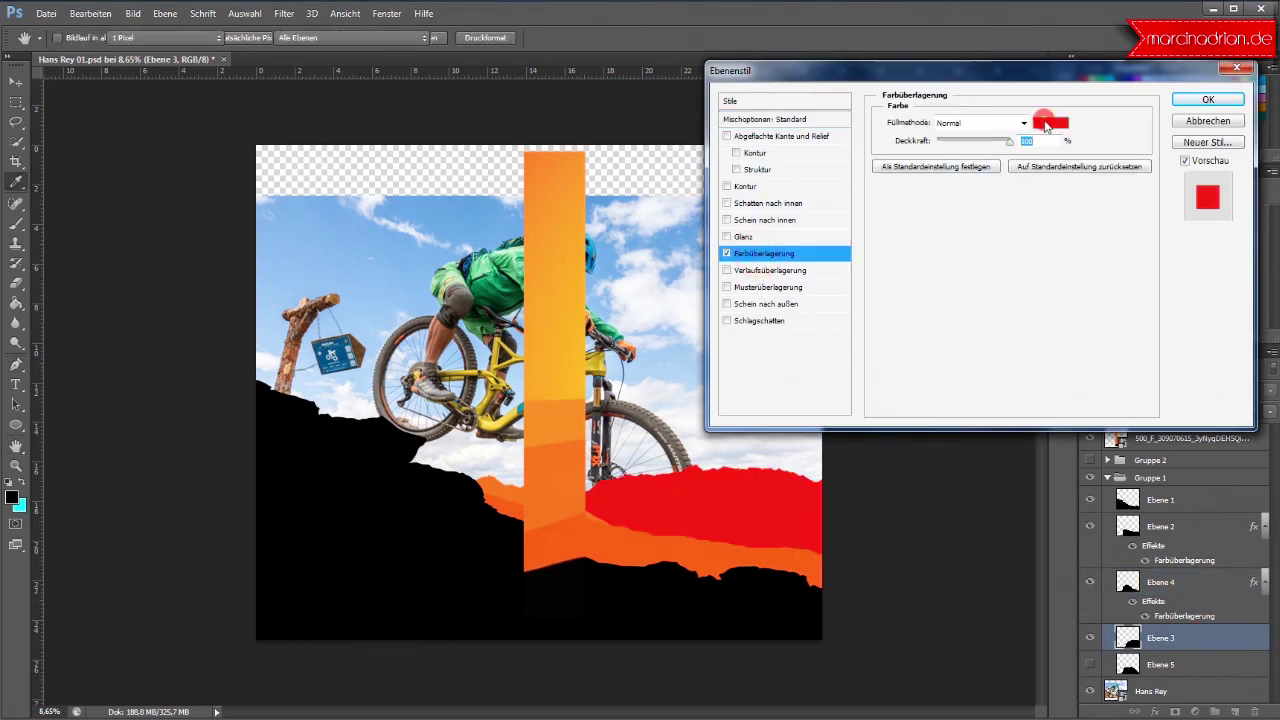
{"action": "left_click", "coordinate": [548, 426]}
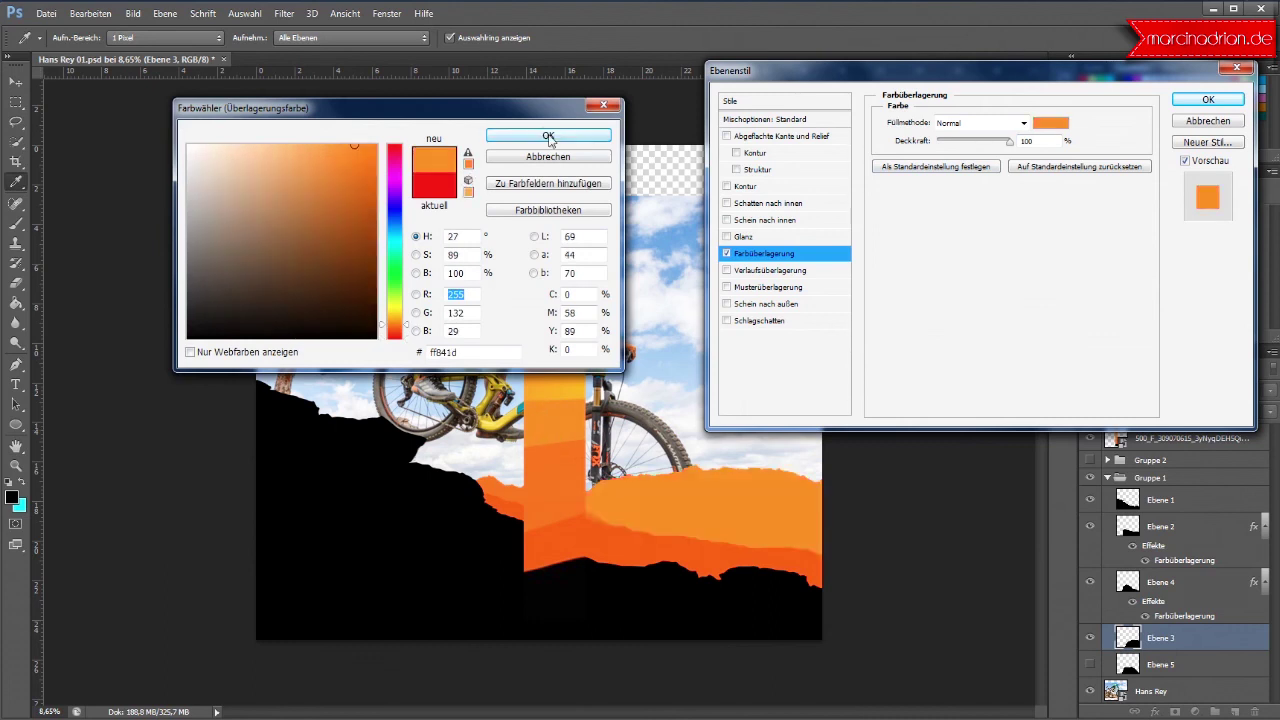
{"action": "left_click", "coordinate": [551, 135]}
{"action": "left_click", "coordinate": [1205, 100]}
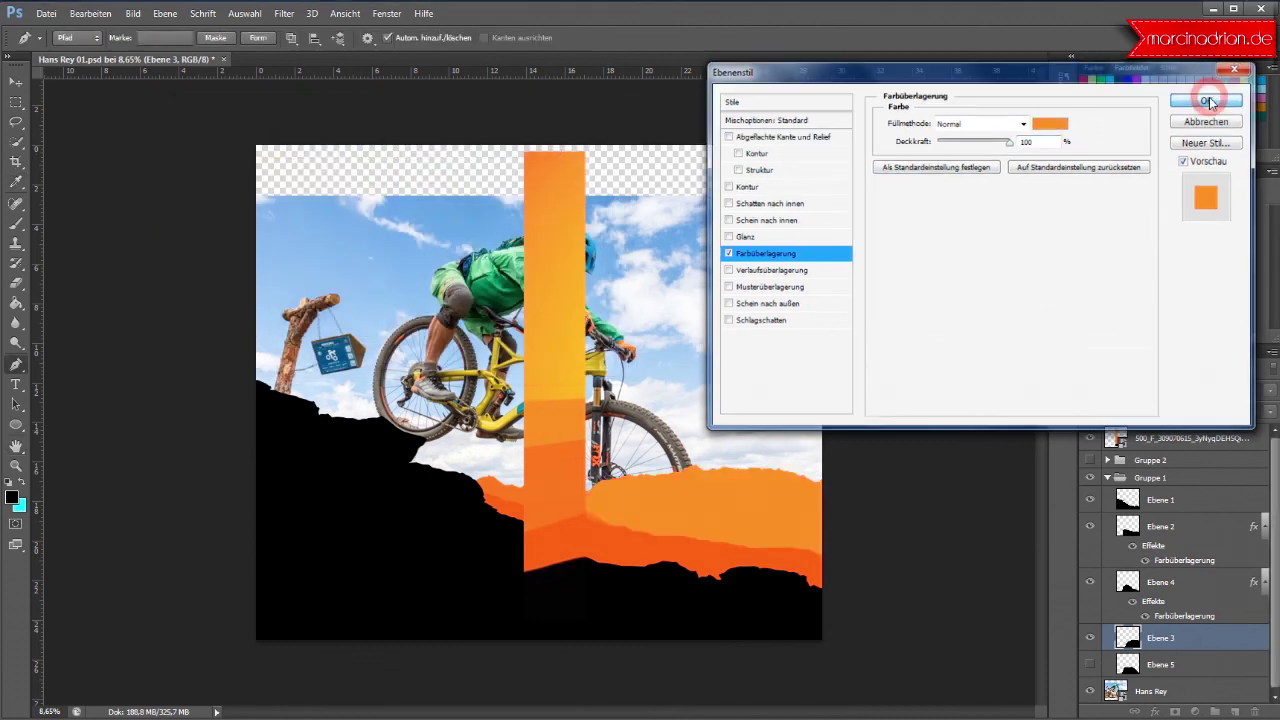
{"action": "scroll", "coordinate": [1128, 585], "scroll_direction": "down", "scroll_amount": 1}
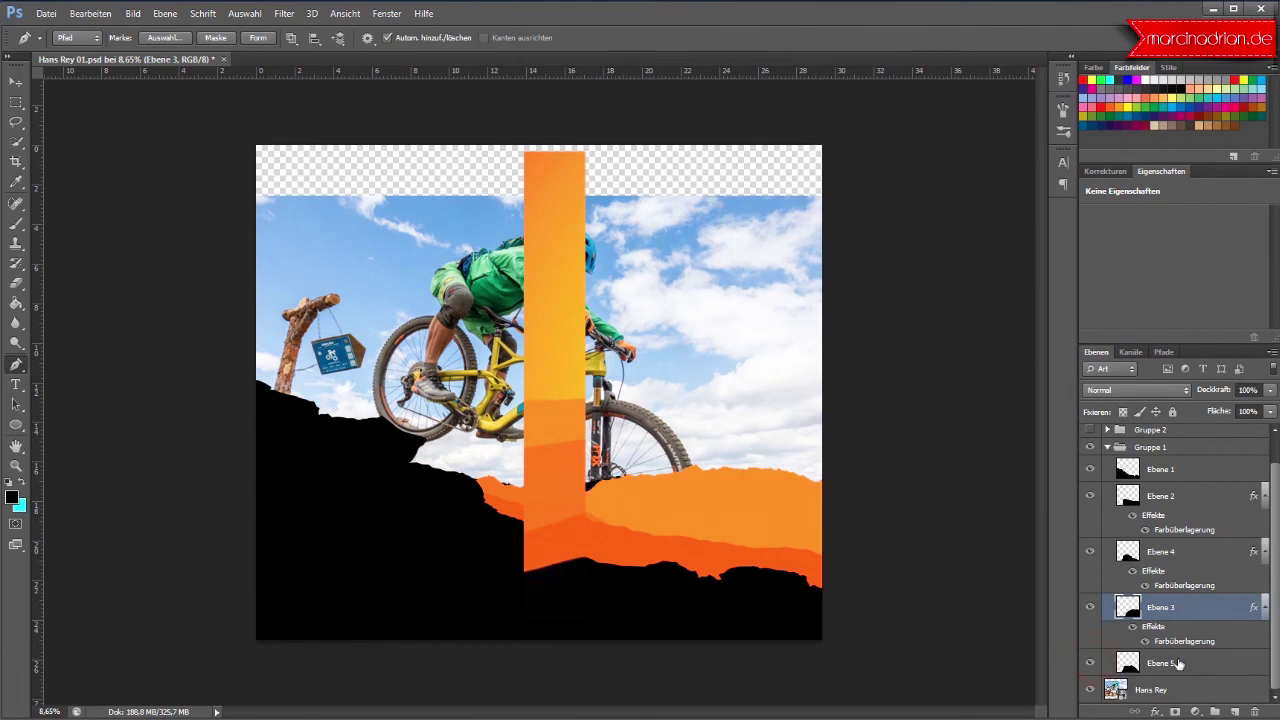
{"action": "left_click", "coordinate": [1196, 663]}
Step: Turn on a colour overlay for Ebene 5 and try a sampled light orange, discarding the adjustment
{"action": "key", "text": "h"}
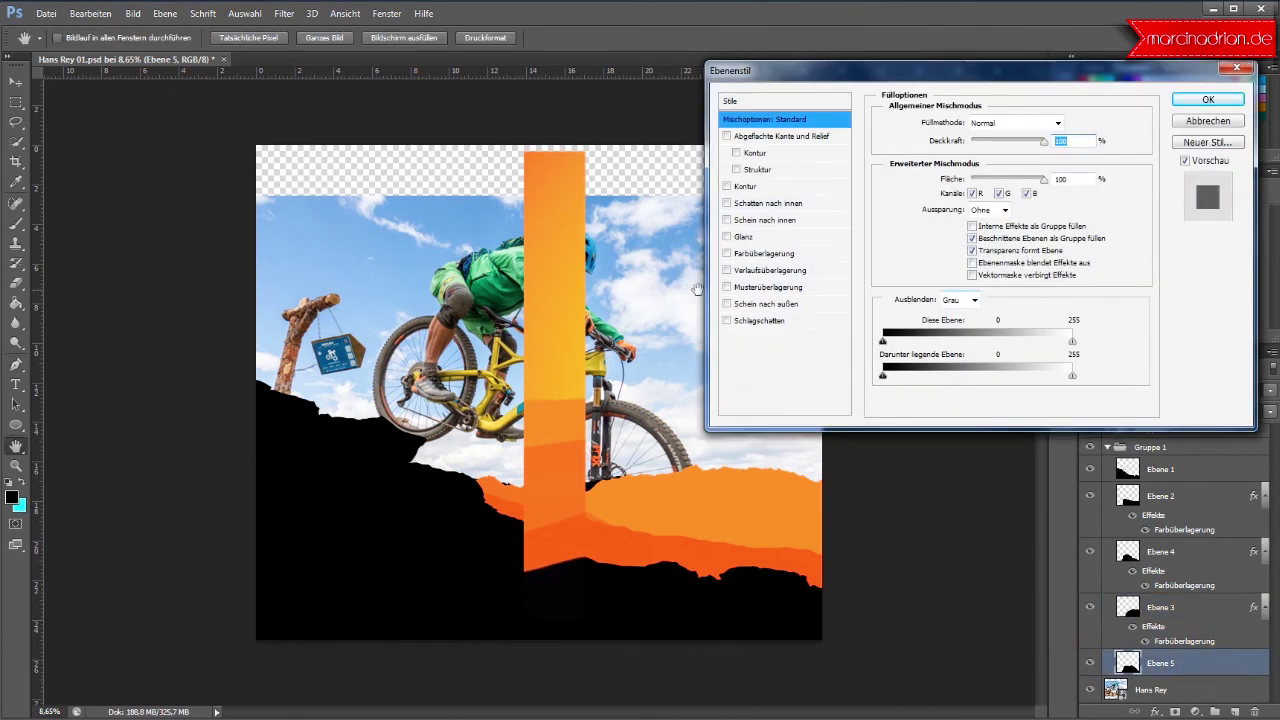
{"action": "left_click", "coordinate": [761, 254]}
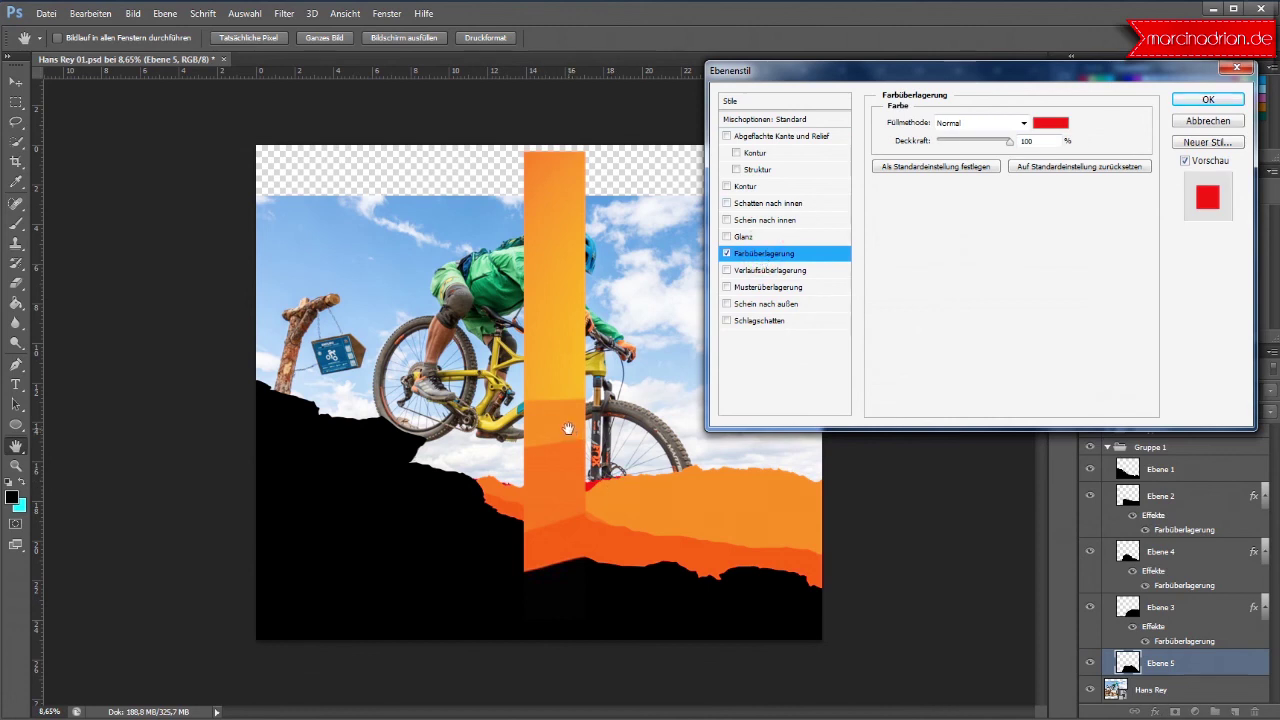
{"action": "left_click", "coordinate": [1050, 123]}
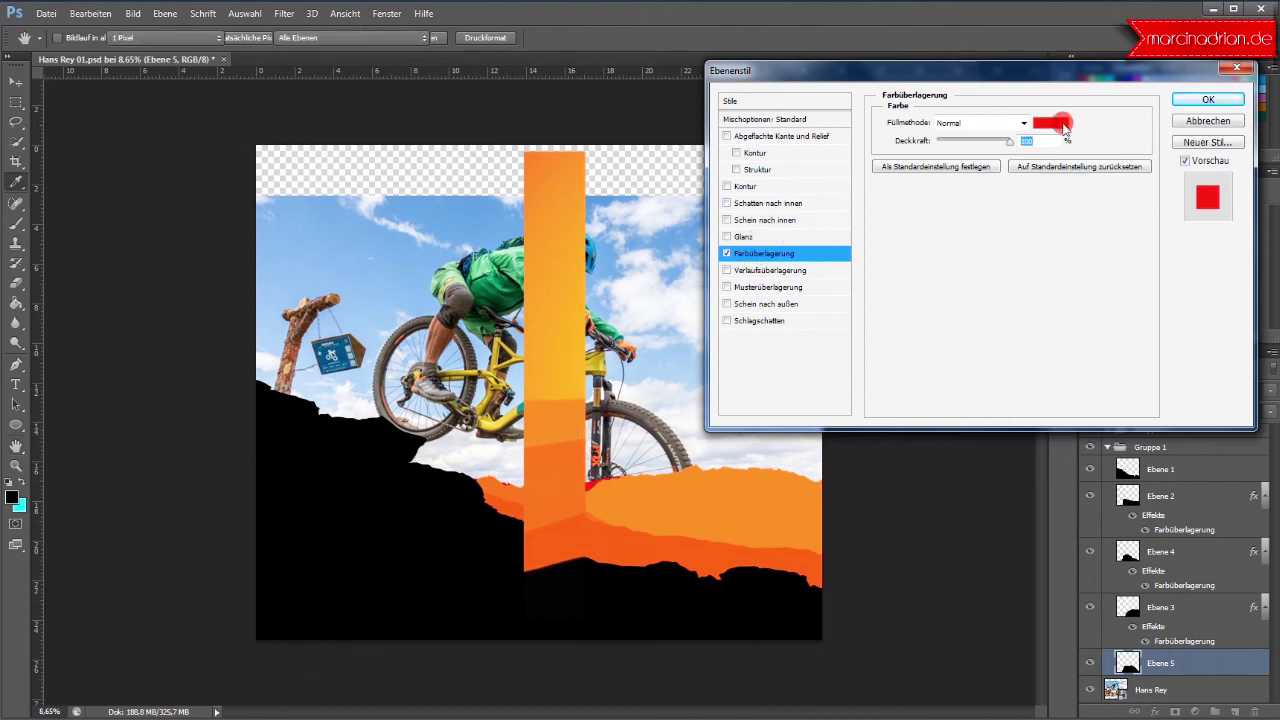
{"action": "left_click", "coordinate": [542, 412]}
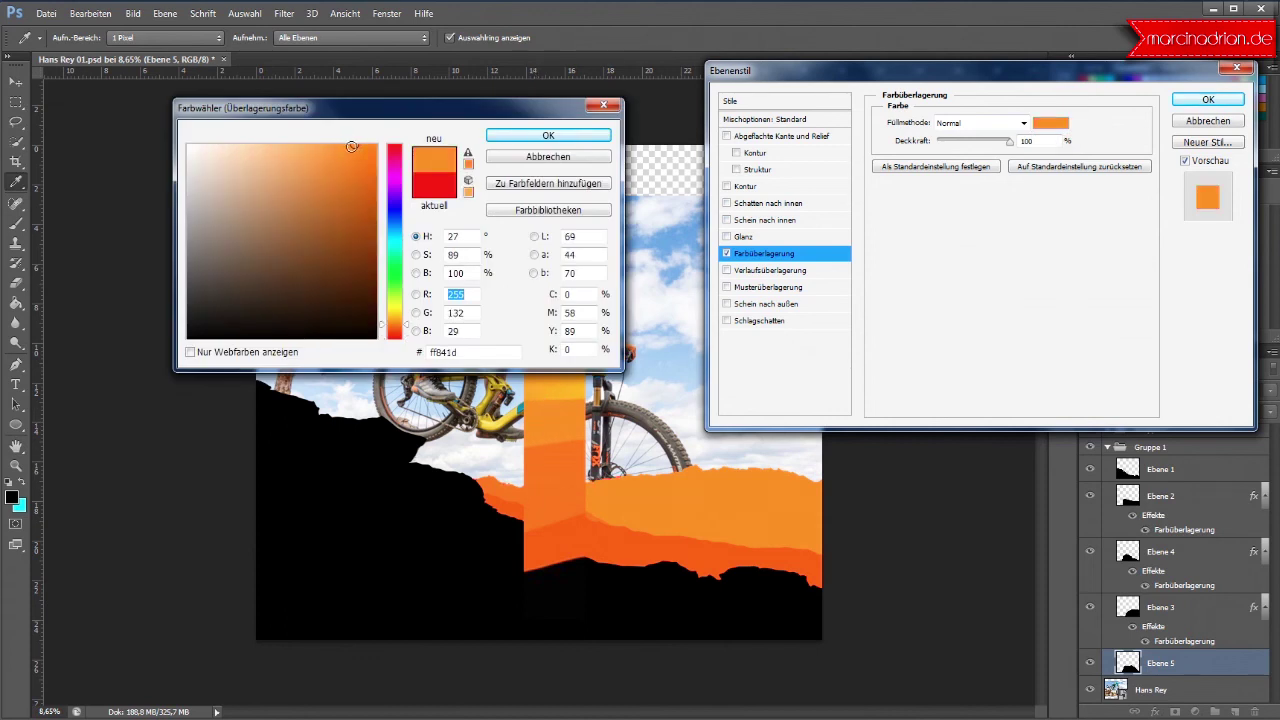
{"action": "left_click", "coordinate": [348, 147]}
{"action": "left_click", "coordinate": [340, 147]}
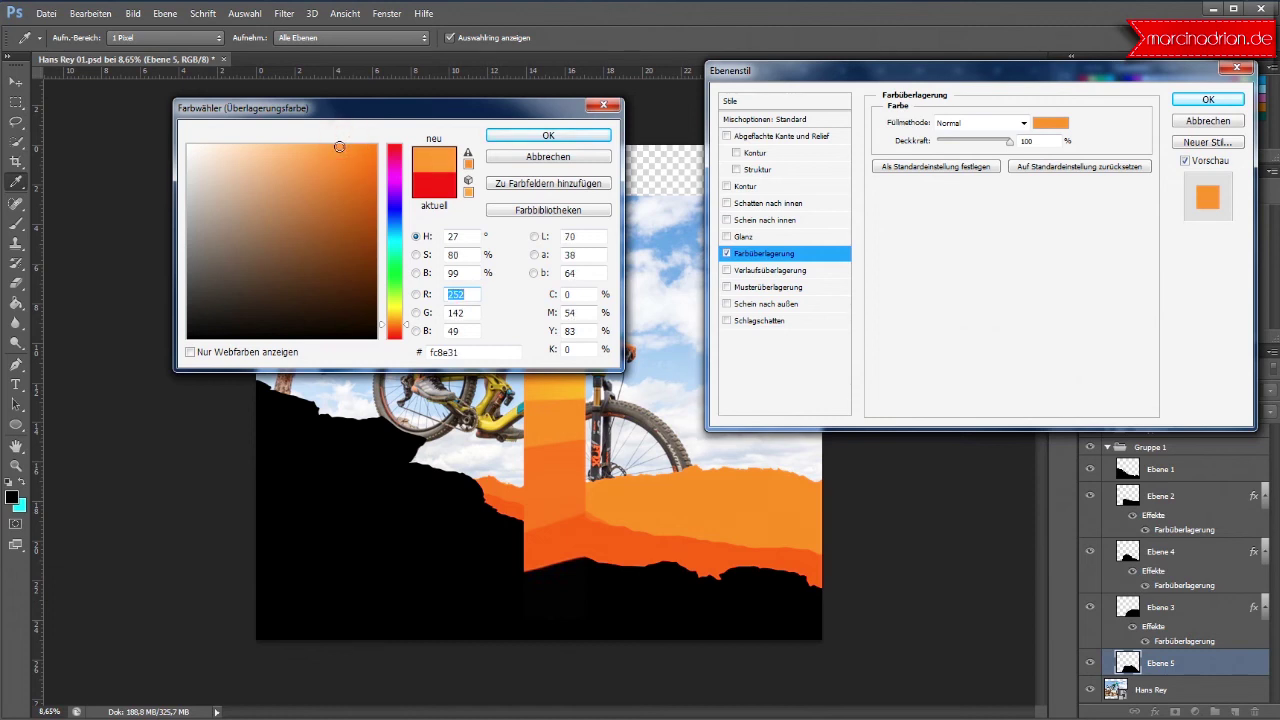
{"action": "left_click", "coordinate": [512, 156]}
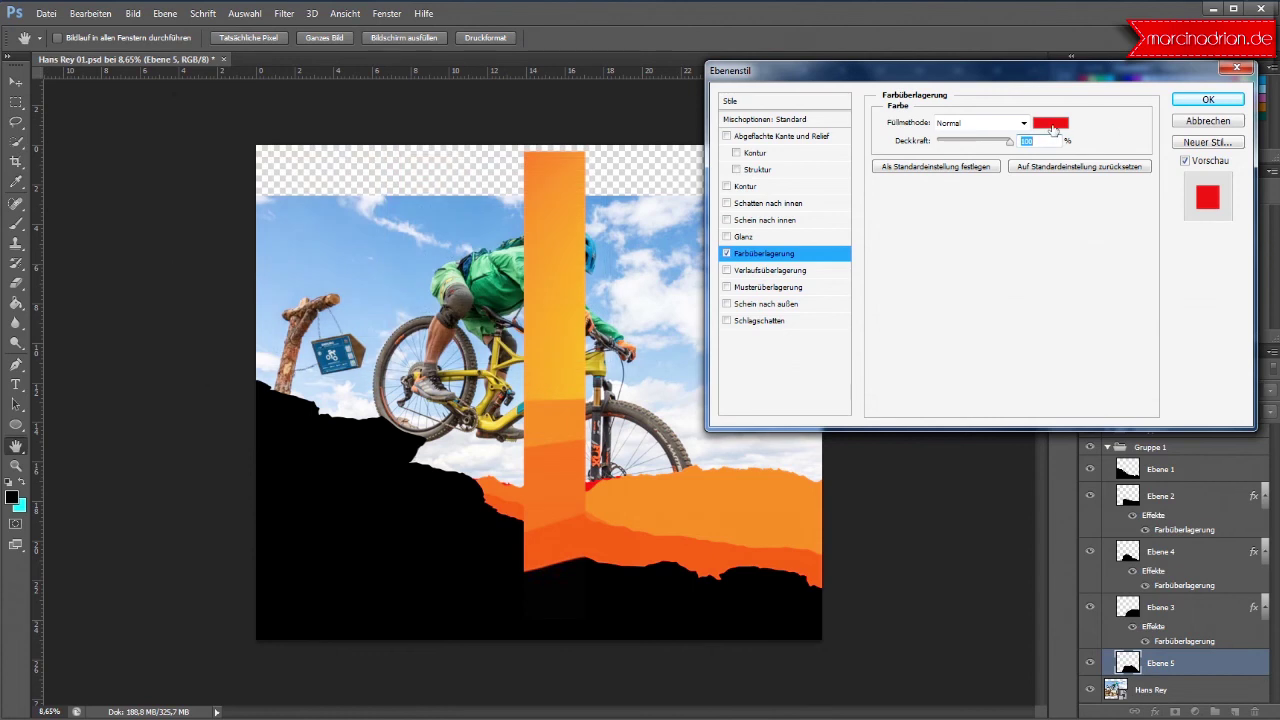
Step: Resample the light orange, lighten it slightly, apply it to Ebene 5, and collapse Gruppe 1
{"action": "left_click", "coordinate": [1050, 123]}
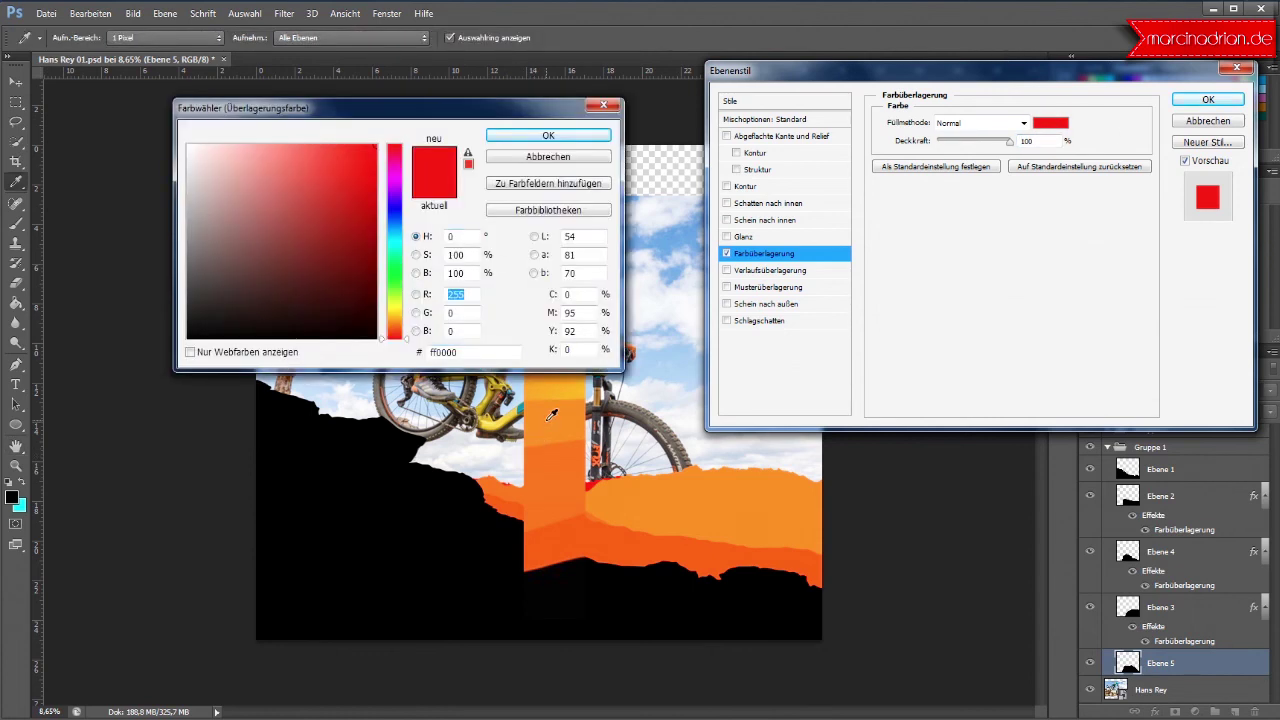
{"action": "left_click", "coordinate": [546, 420]}
{"action": "left_click", "coordinate": [535, 136]}
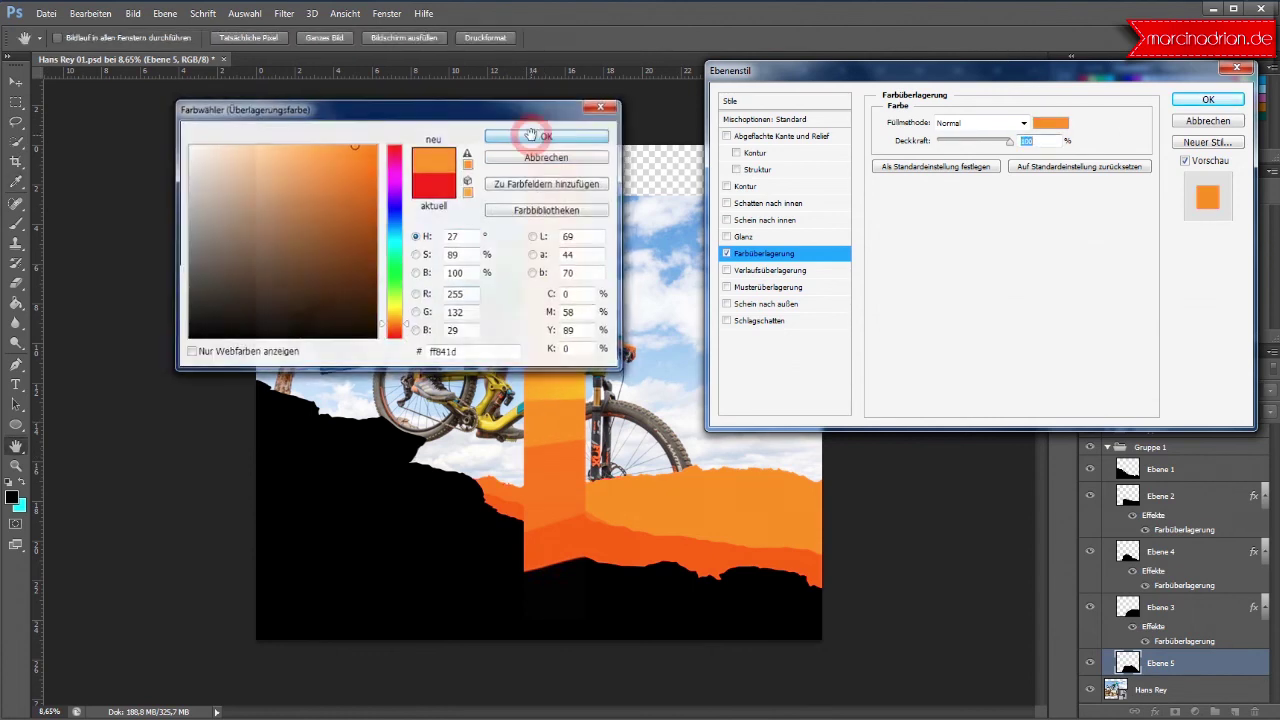
{"action": "left_click", "coordinate": [1050, 123]}
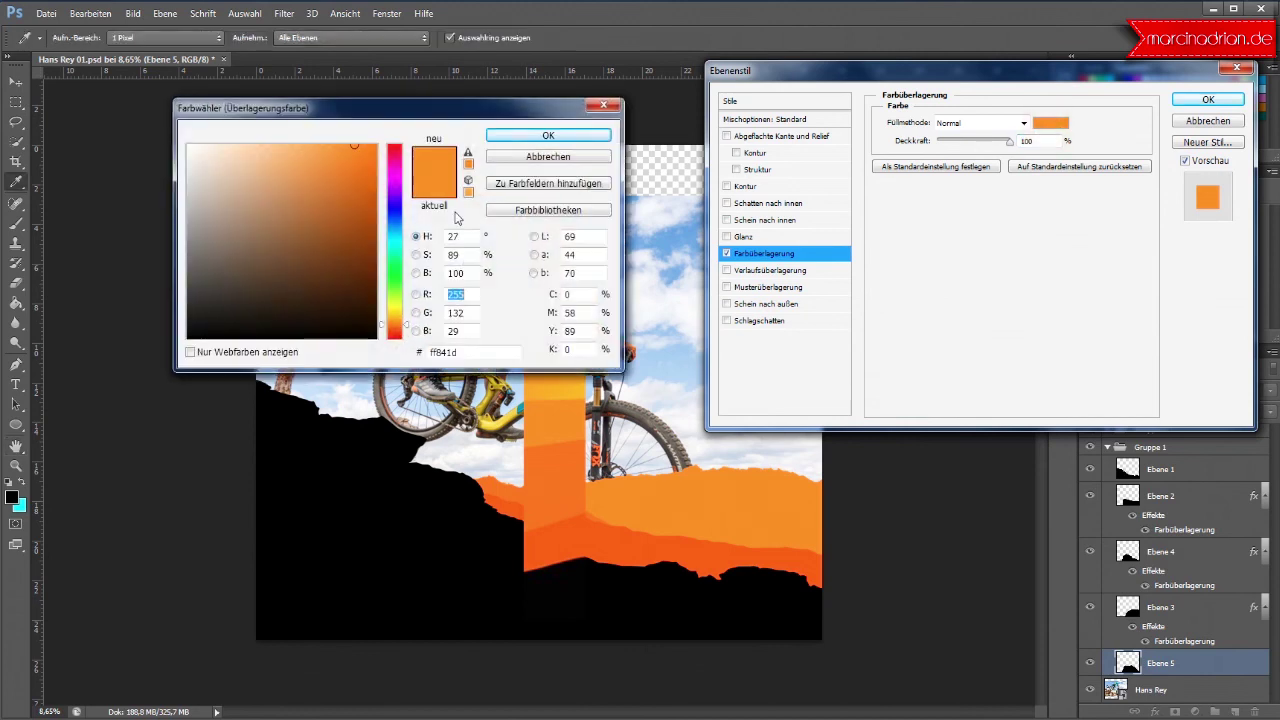
{"action": "left_click_drag", "start_coordinate": [354, 152], "coordinate": [343, 145]}
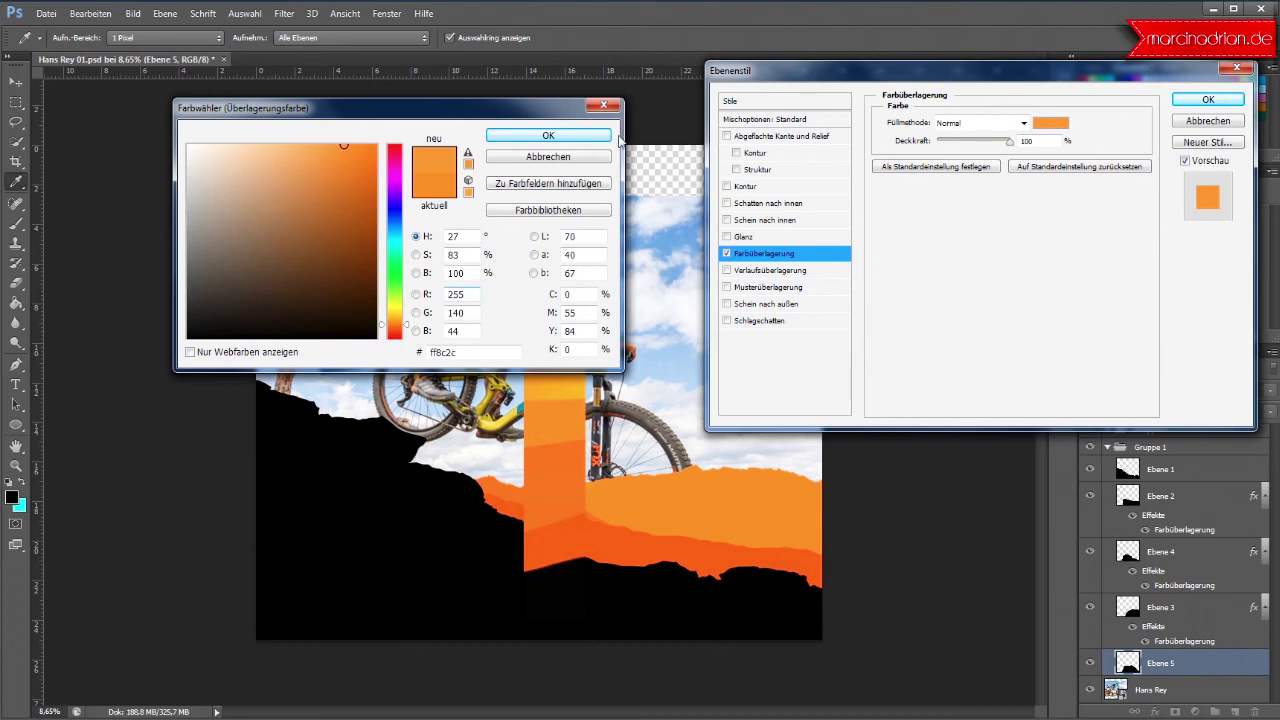
{"action": "left_click", "coordinate": [548, 135]}
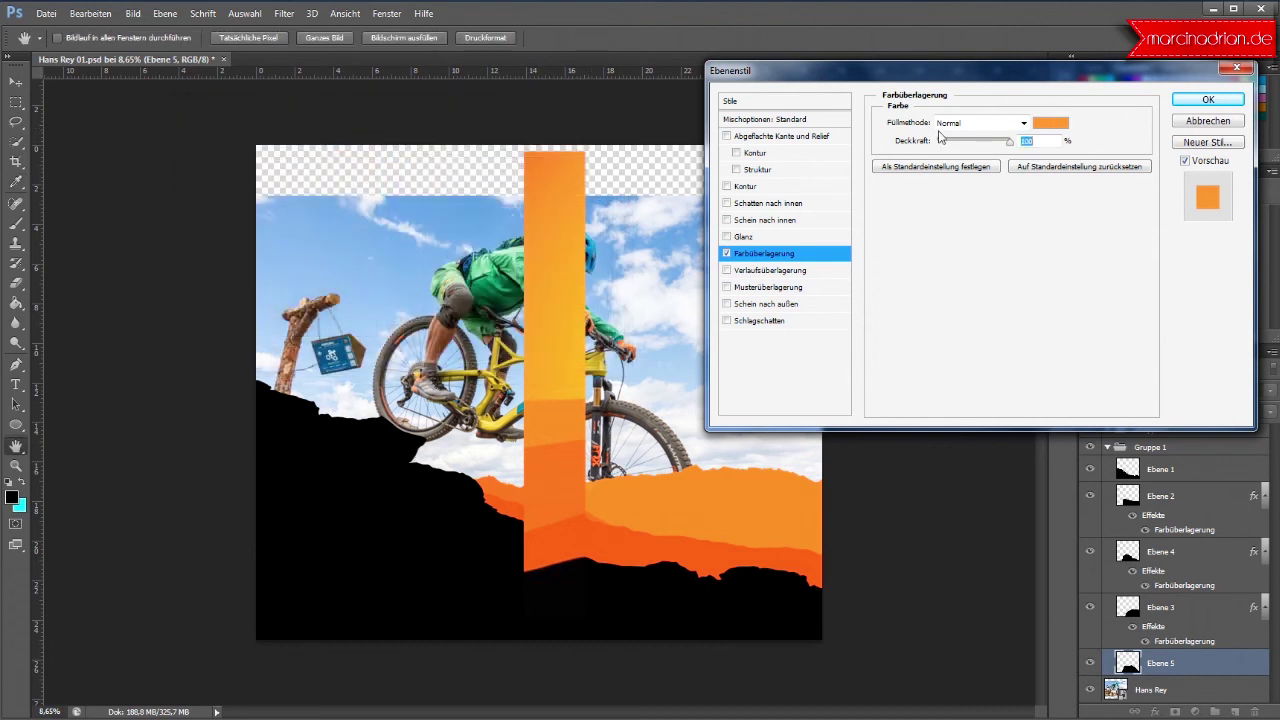
{"action": "left_click", "coordinate": [1207, 100]}
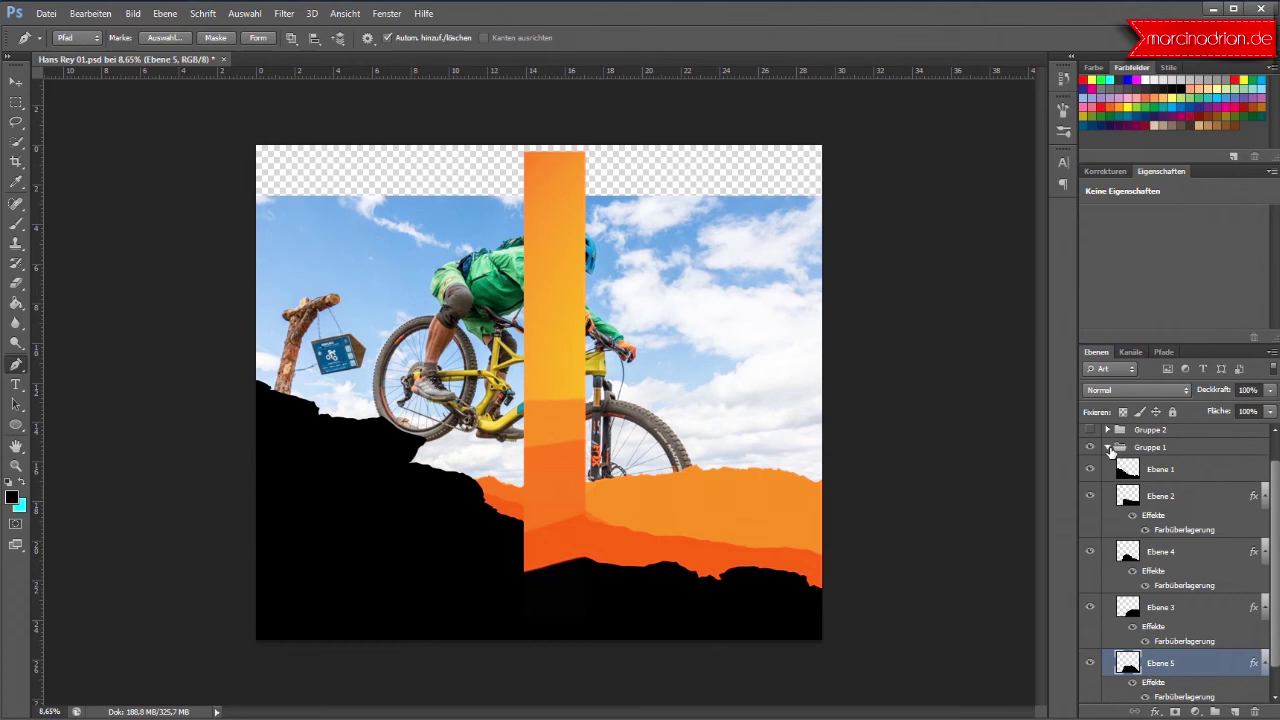
{"action": "left_click", "coordinate": [1108, 448]}
Step: Add an empty layer, Ebene 10, above Hans Rey and switch to the Gradient Tool
{"action": "left_click", "coordinate": [1168, 499]}
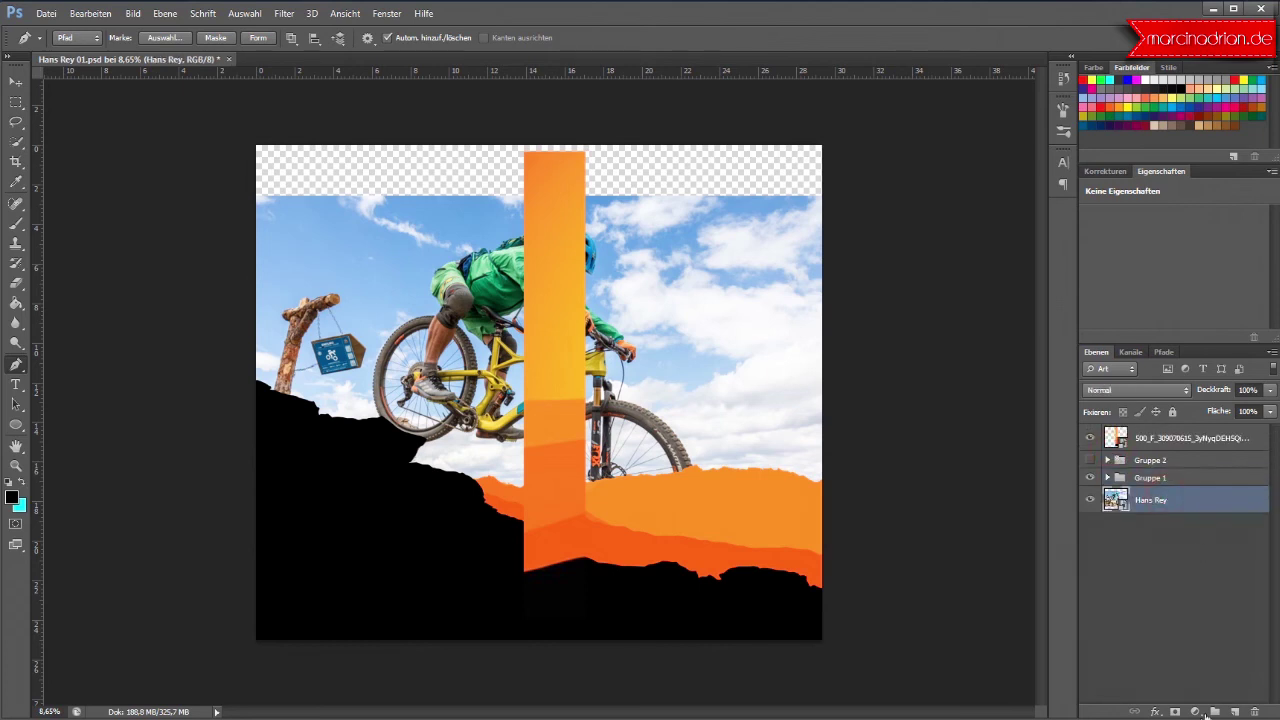
{"action": "left_click", "coordinate": [1233, 712]}
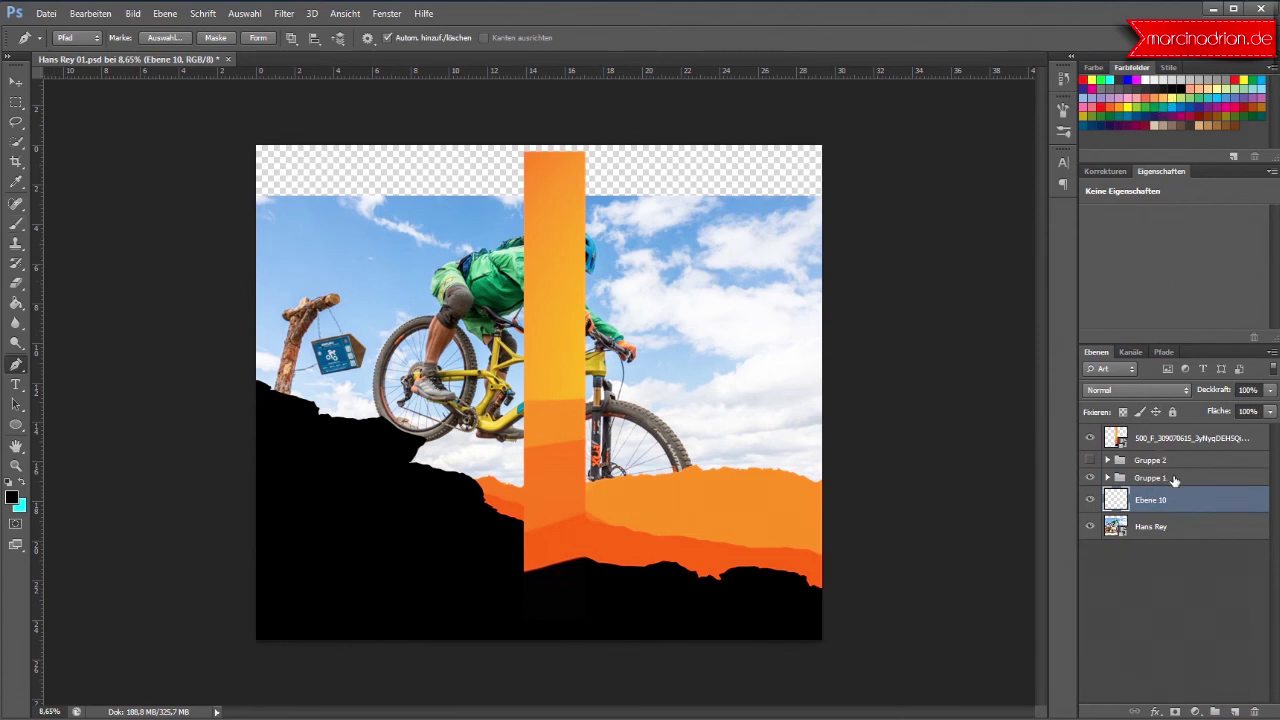
{"action": "left_click", "coordinate": [16, 310]}
{"action": "left_click", "coordinate": [90, 300]}
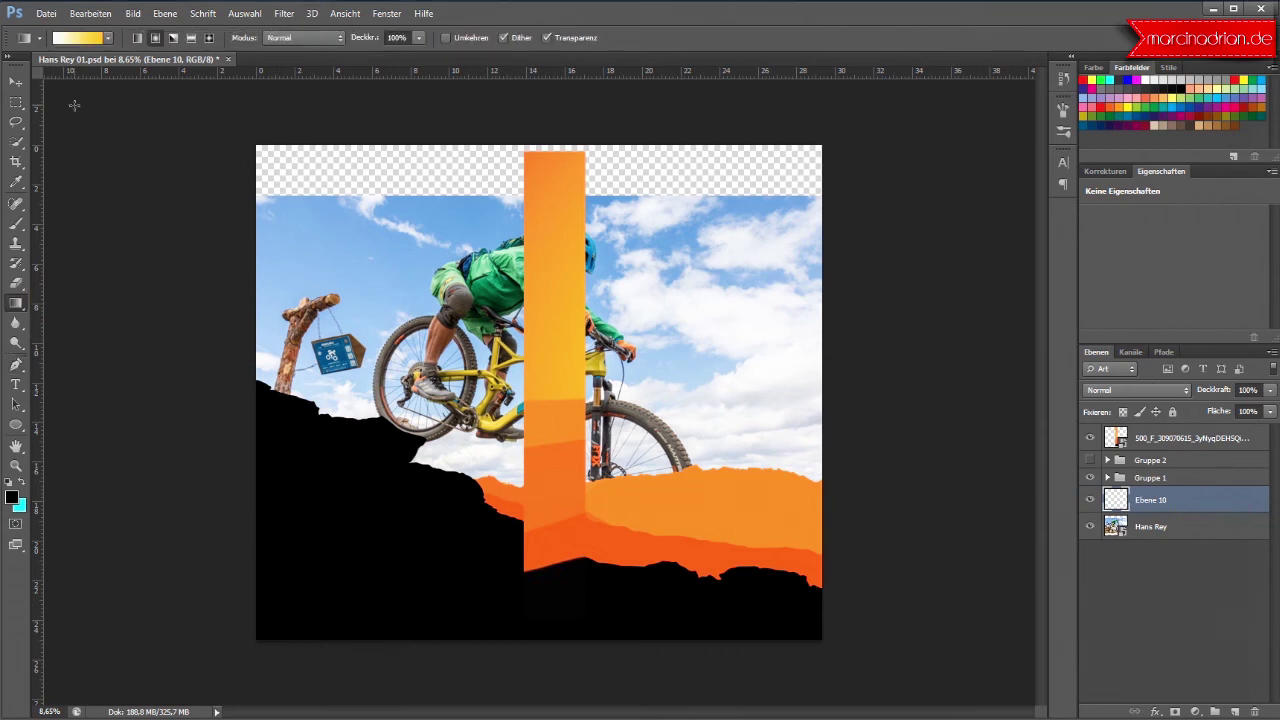
Step: Choose an orange-to-yellow gradient preset and hide the orange colour bar layer
{"action": "left_click", "coordinate": [88, 37]}
{"action": "scroll", "coordinate": [940, 392], "scroll_direction": "down", "scroll_amount": 1}
{"action": "scroll", "coordinate": [935, 390], "scroll_direction": "up", "scroll_amount": 1}
{"action": "left_click", "coordinate": [650, 368]}
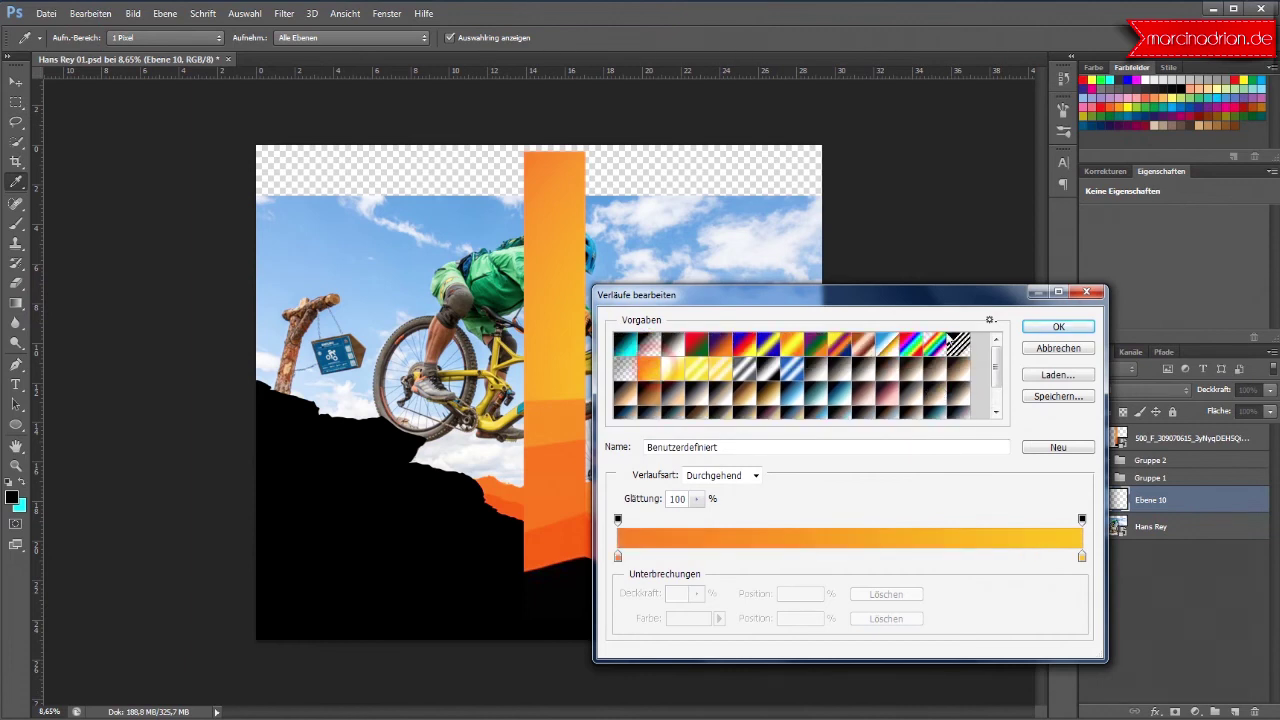
{"action": "left_click", "coordinate": [1045, 330]}
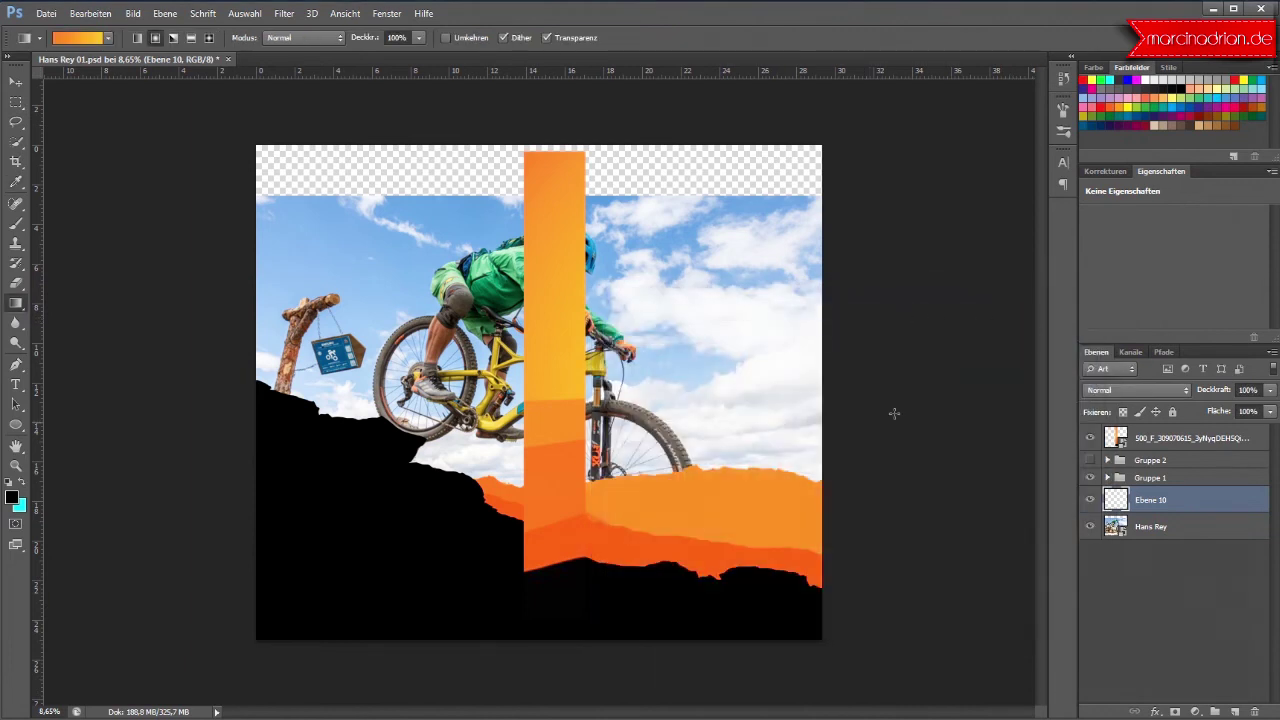
{"action": "left_click", "coordinate": [1090, 437]}
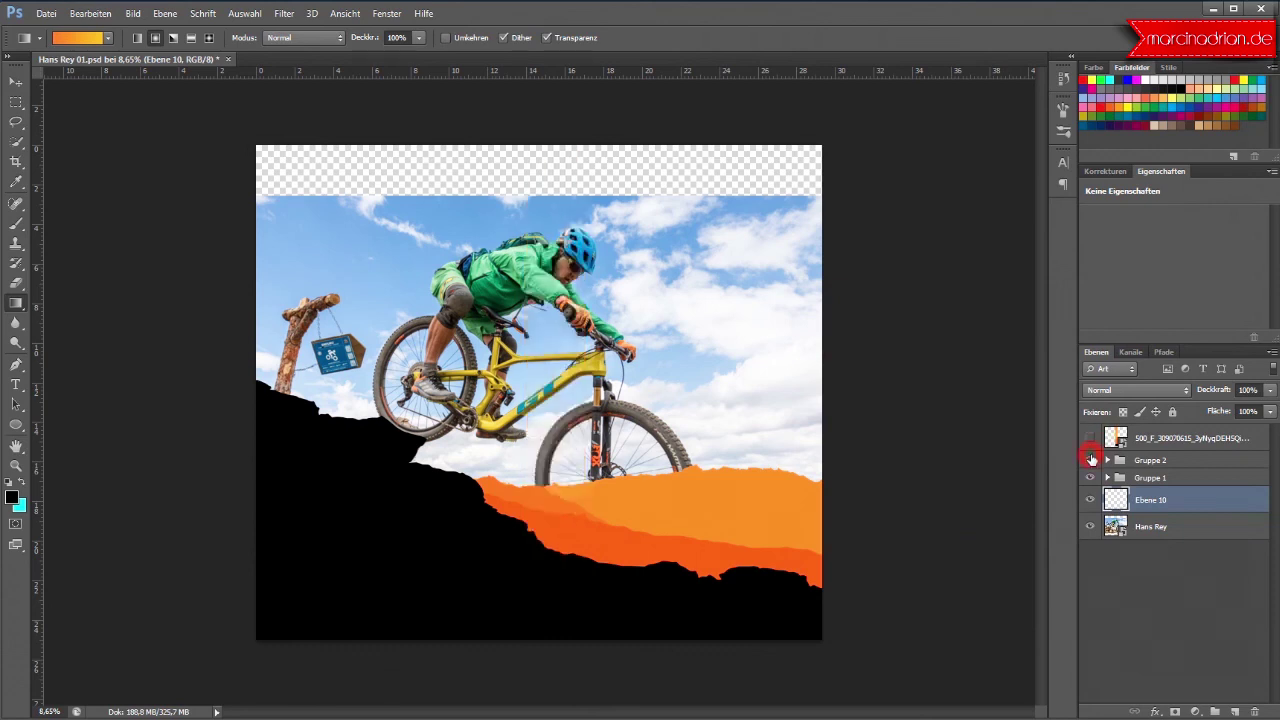
Step: Show Gruppe 2 as the black rider, then draw and undo a first sky gradient
{"action": "left_click", "coordinate": [1090, 460]}
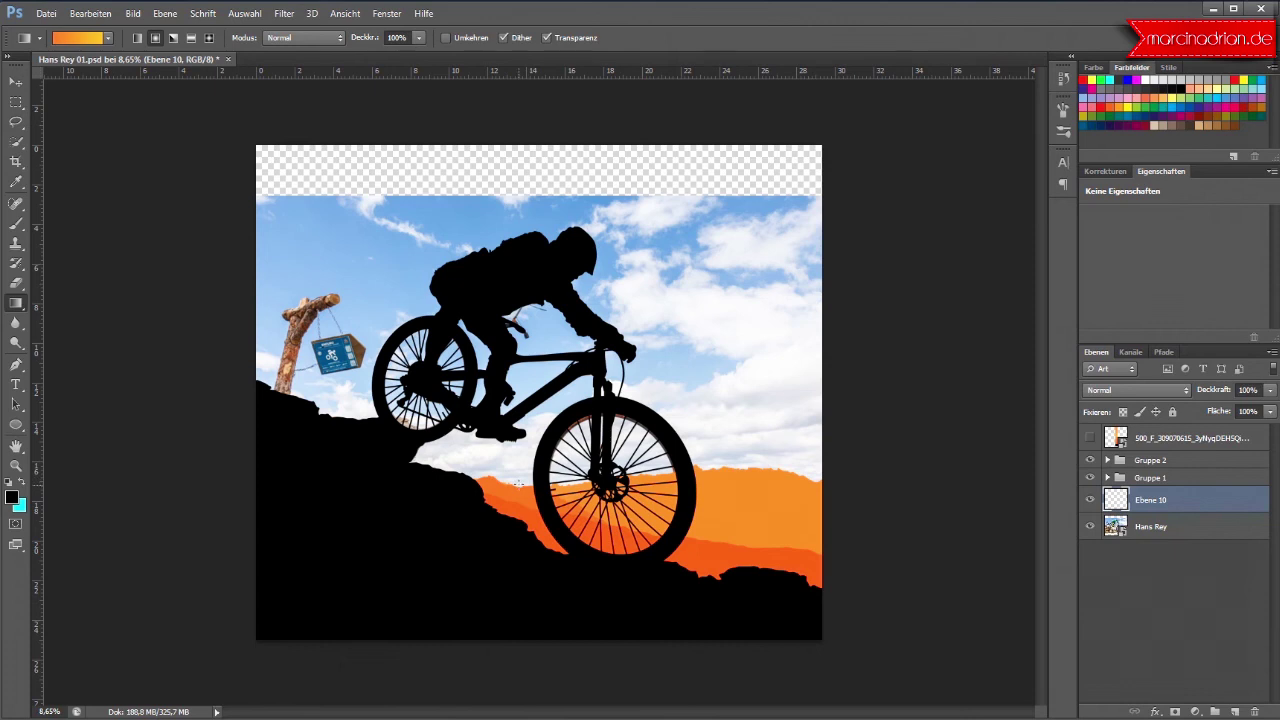
{"action": "left_click_drag", "start_coordinate": [518, 482], "coordinate": [521, 146]}
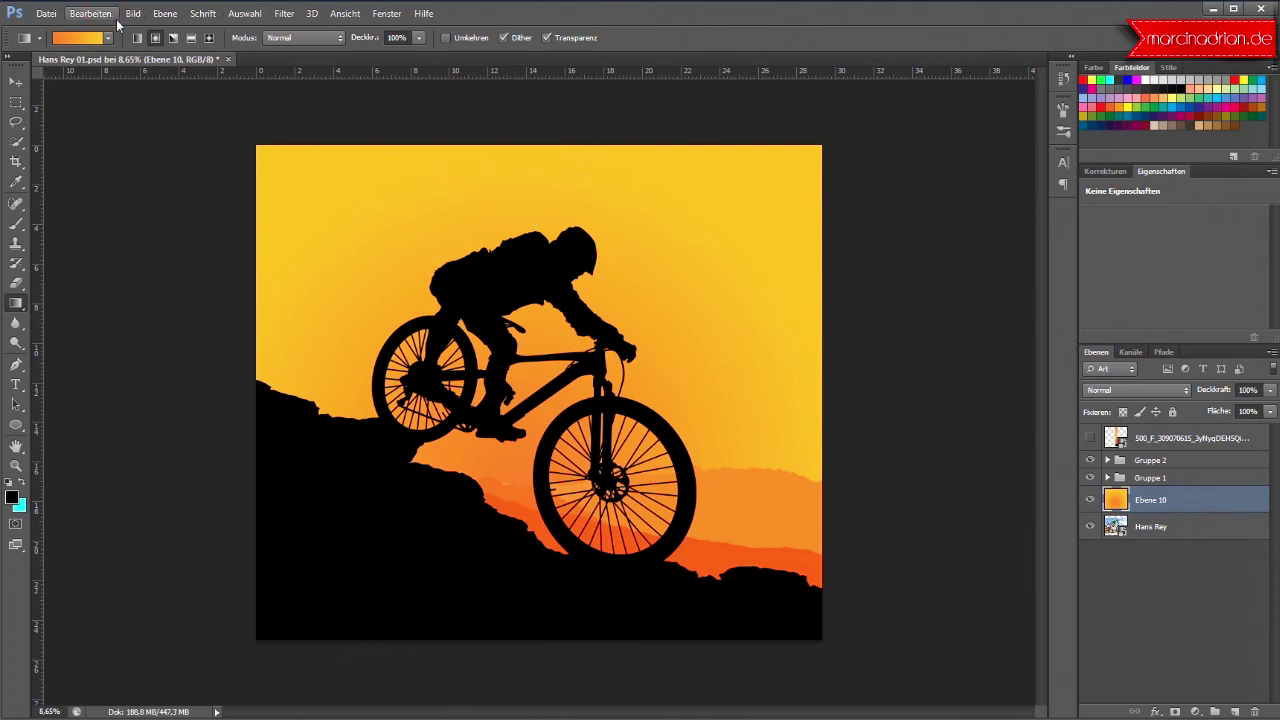
{"action": "left_click", "coordinate": [90, 13]}
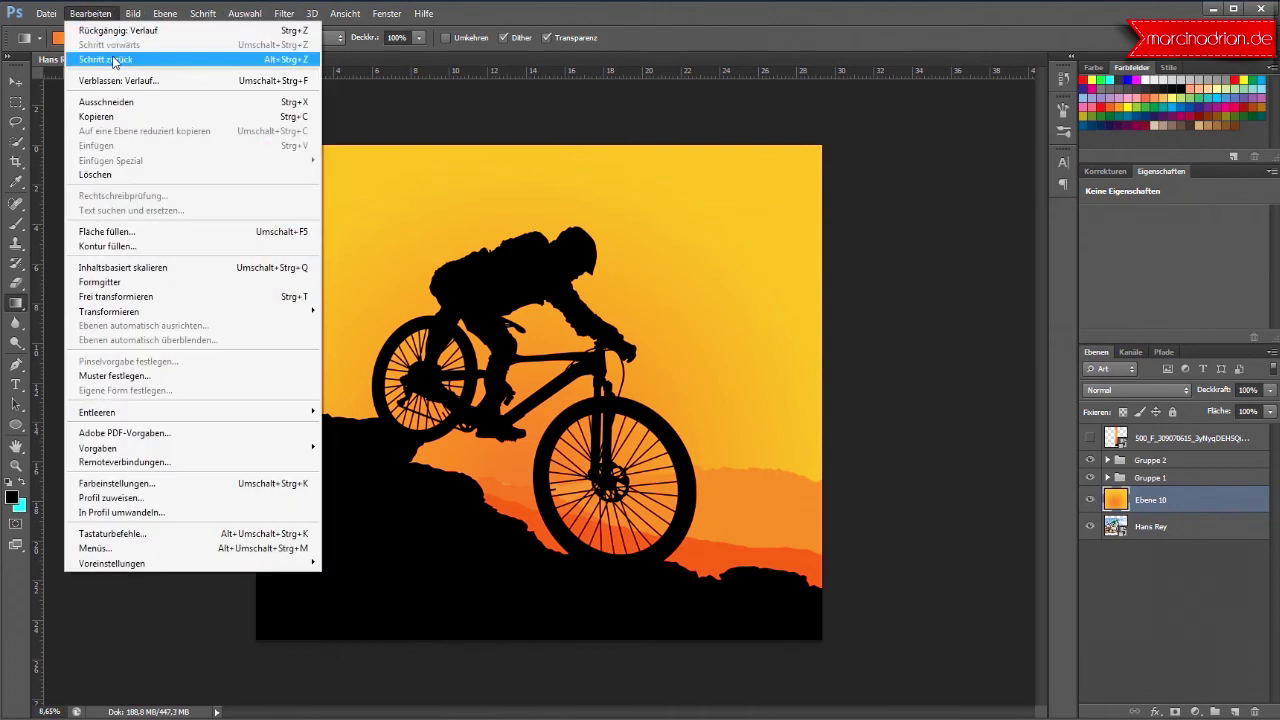
{"action": "left_click", "coordinate": [113, 50]}
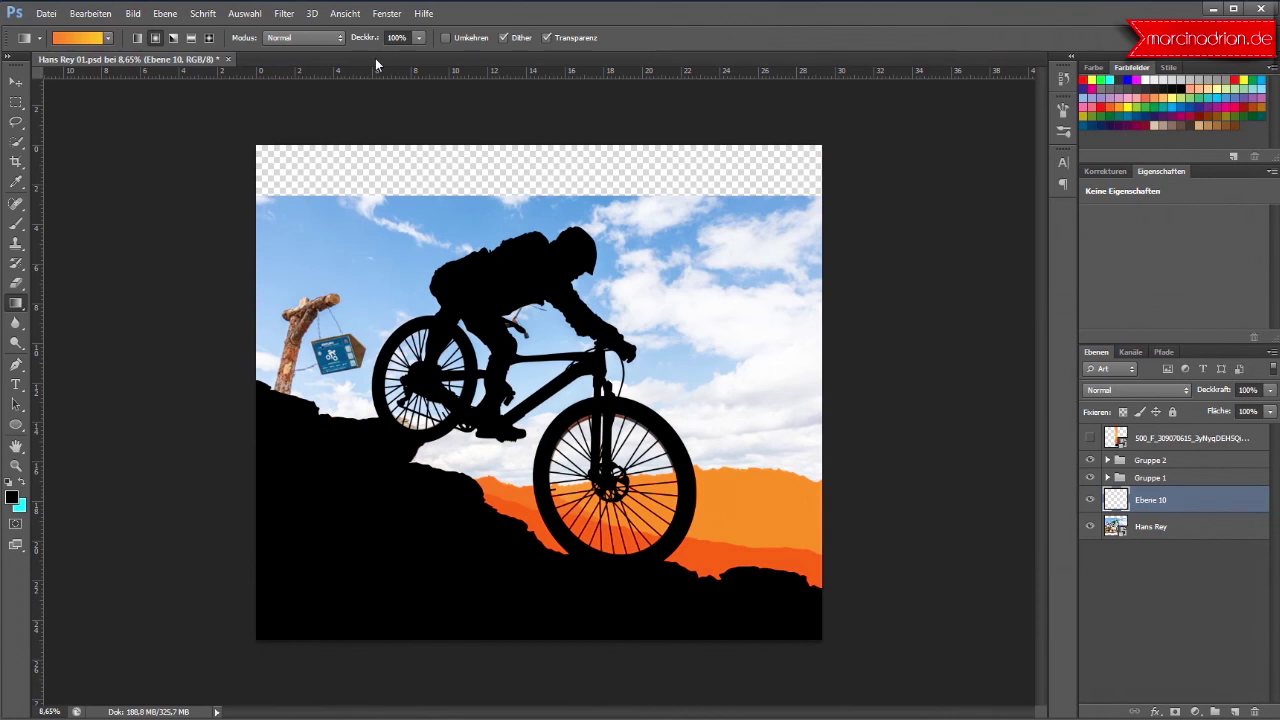
Step: Redraw the sky as a reversed linear orange-to-yellow gradient, trying and undoing a radial one
{"action": "left_click", "coordinate": [446, 38]}
{"action": "left_click", "coordinate": [137, 37]}
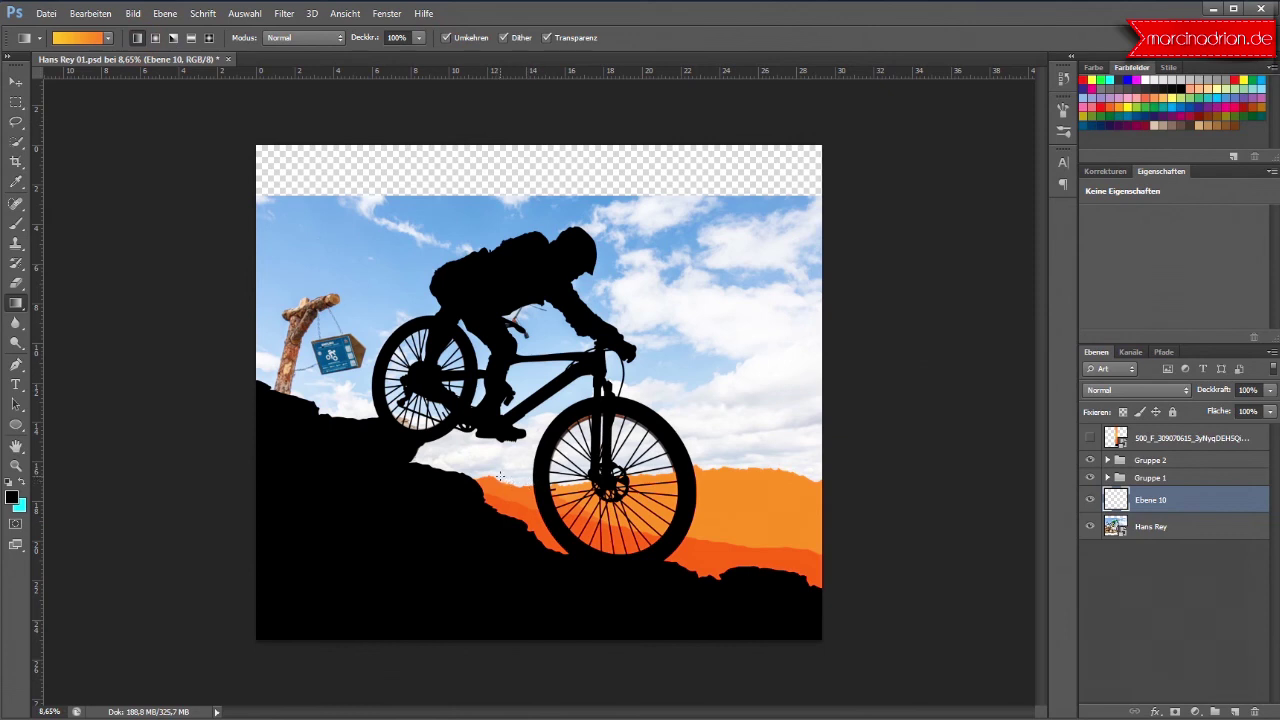
{"action": "left_click_drag", "start_coordinate": [492, 474], "coordinate": [495, 138]}
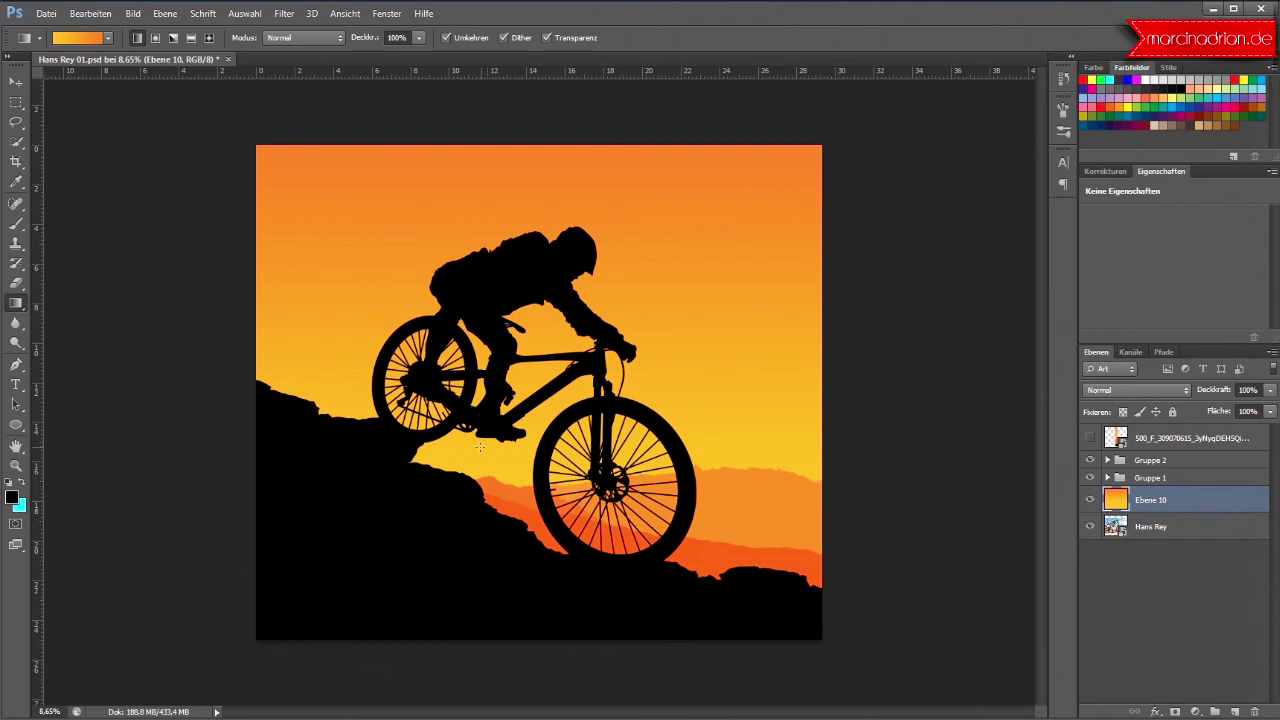
{"action": "left_click", "coordinate": [155, 37]}
{"action": "mouse_move", "coordinate": [492, 476]}
{"action": "left_mouse_down"}
{"action": "mouse_move", "coordinate": [501, 232]}
{"action": "mouse_move", "coordinate": [489, 252]}
{"action": "left_mouse_up"}
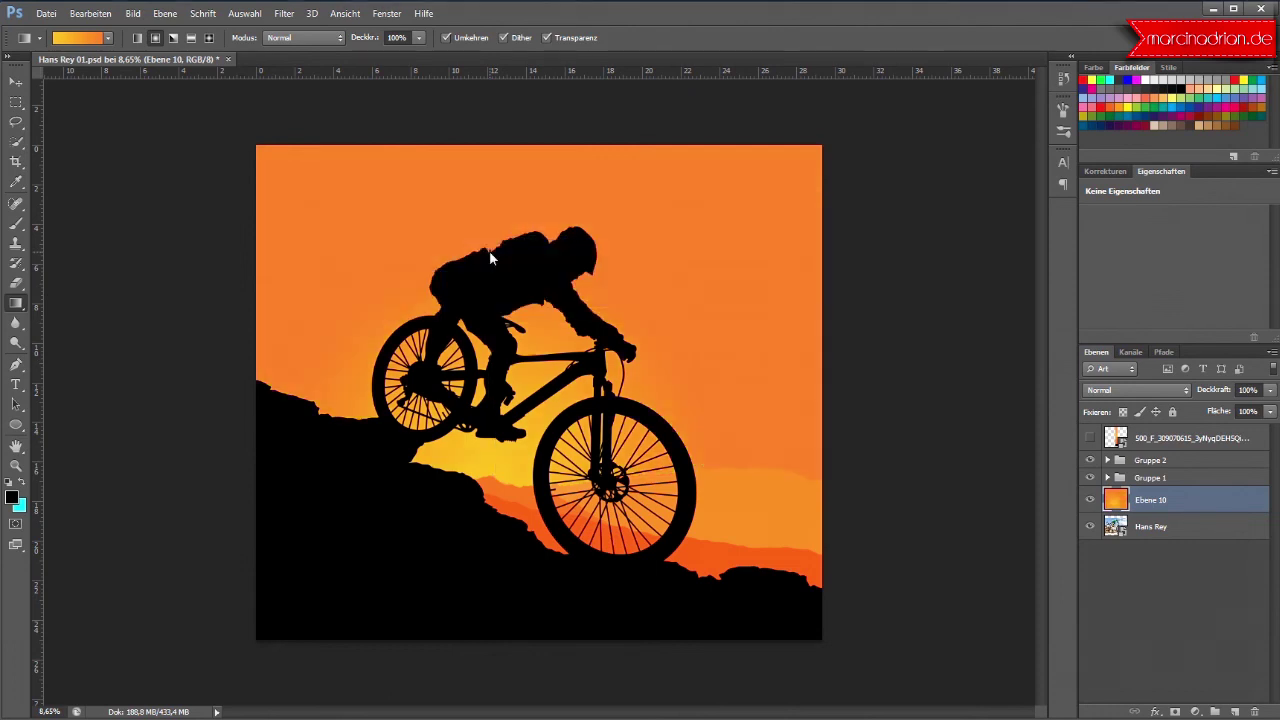
{"action": "left_click", "coordinate": [90, 13]}
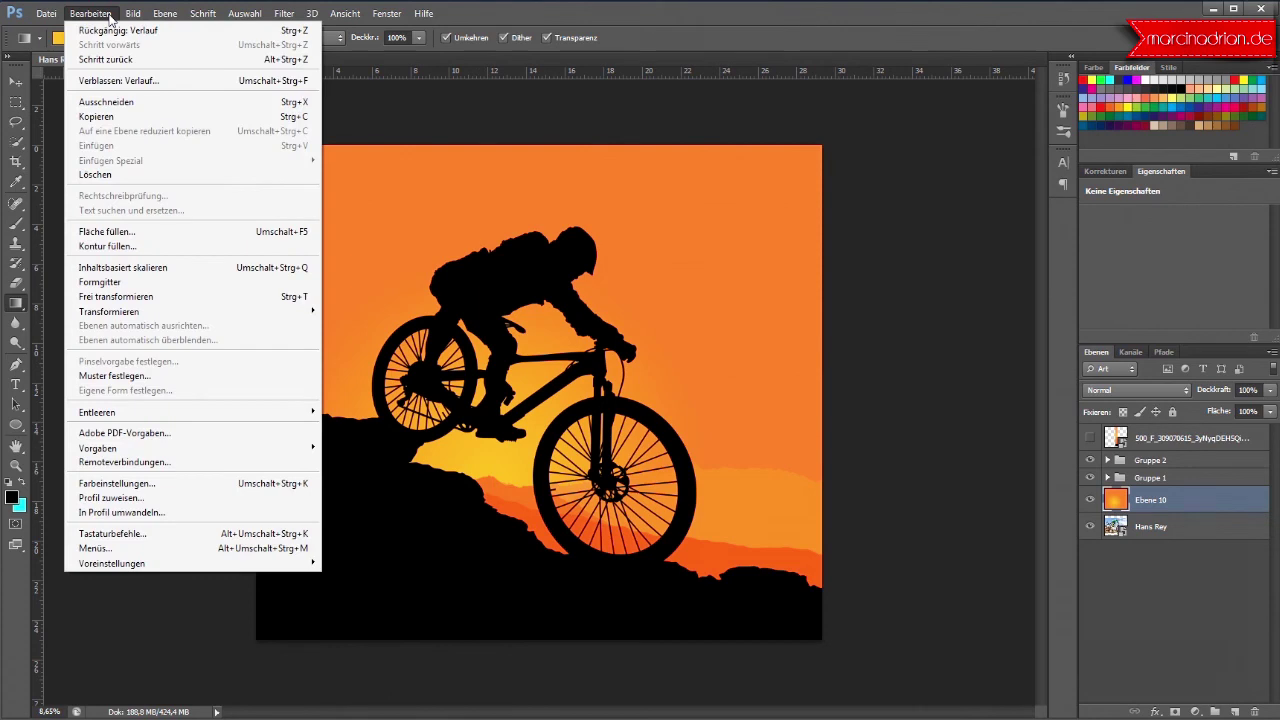
{"action": "left_click", "coordinate": [113, 24]}
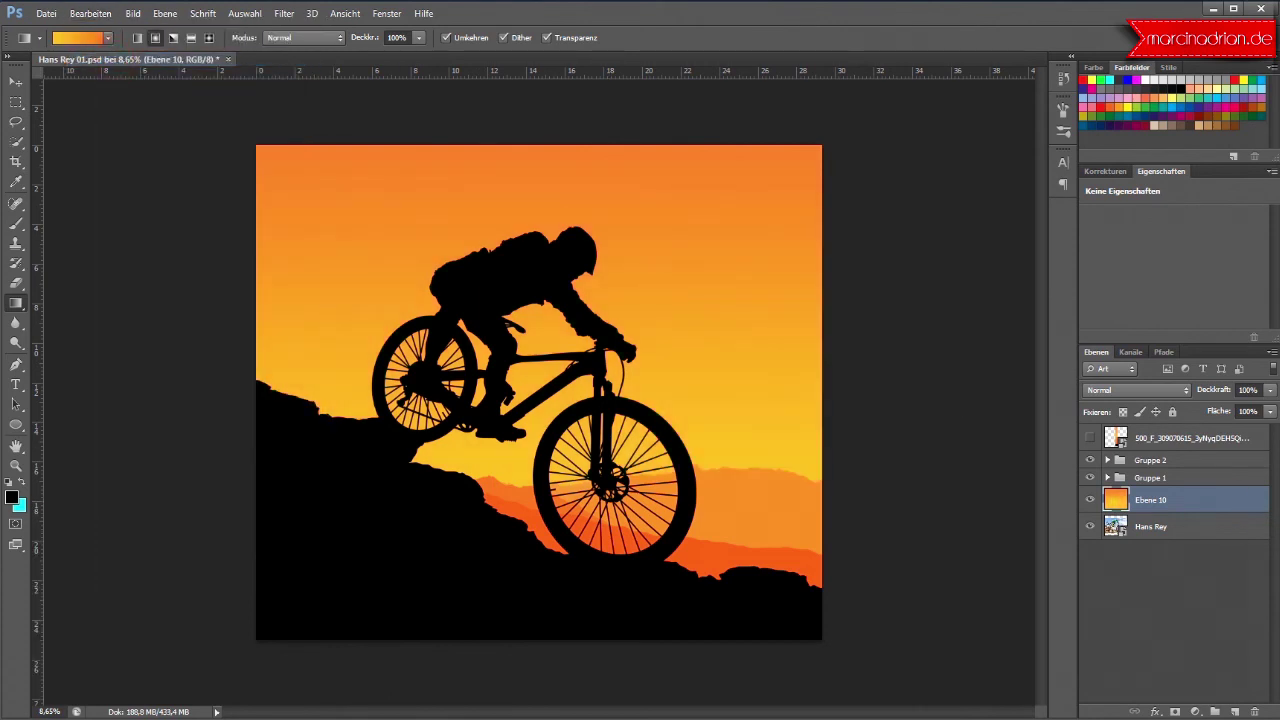
Step: Add a new layer, Ebene 11, and draw a radial glow rising from the rocks
{"action": "left_click", "coordinate": [1235, 711]}
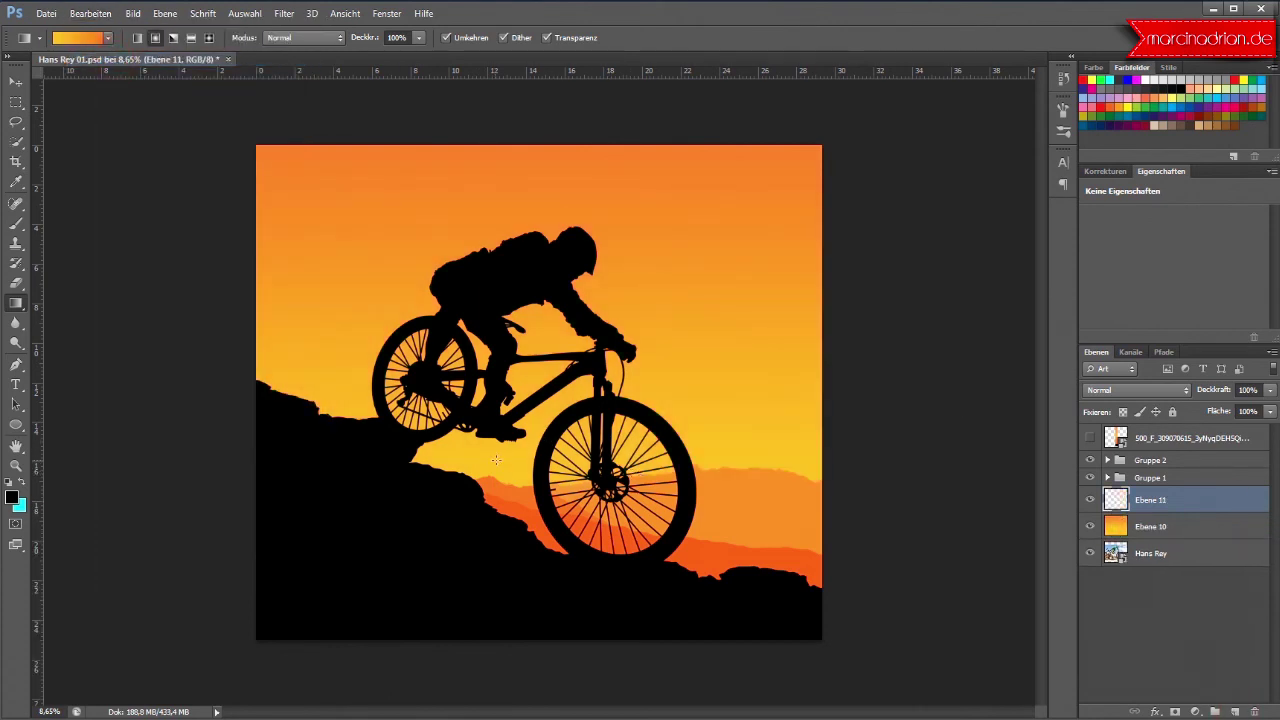
{"action": "left_click_drag", "start_coordinate": [492, 476], "coordinate": [494, 213]}
{"action": "left_click_drag", "start_coordinate": [494, 248], "coordinate": [495, 251]}
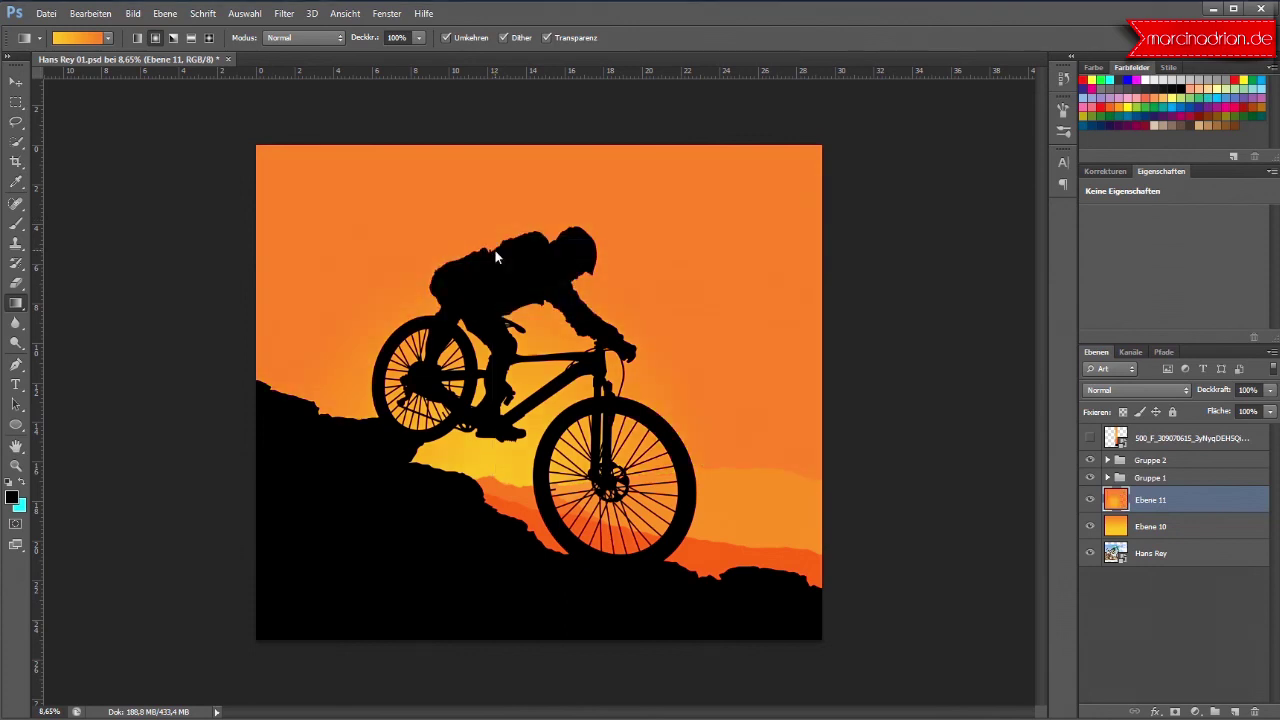
Step: Set the glow layer's blending mode to Weiches Licht
{"action": "left_click", "coordinate": [1133, 392]}
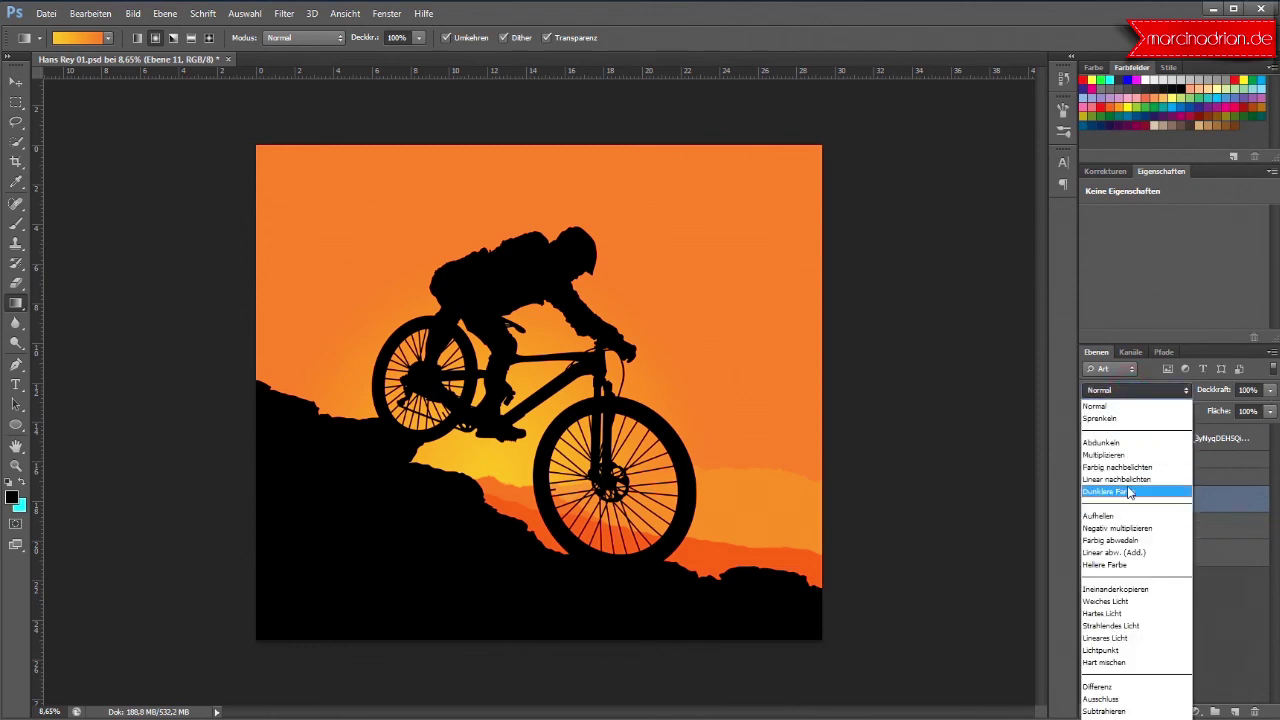
{"action": "left_click", "coordinate": [1127, 456]}
{"action": "scroll", "coordinate": [1124, 397], "scroll_direction": "down", "scroll_amount": 2}
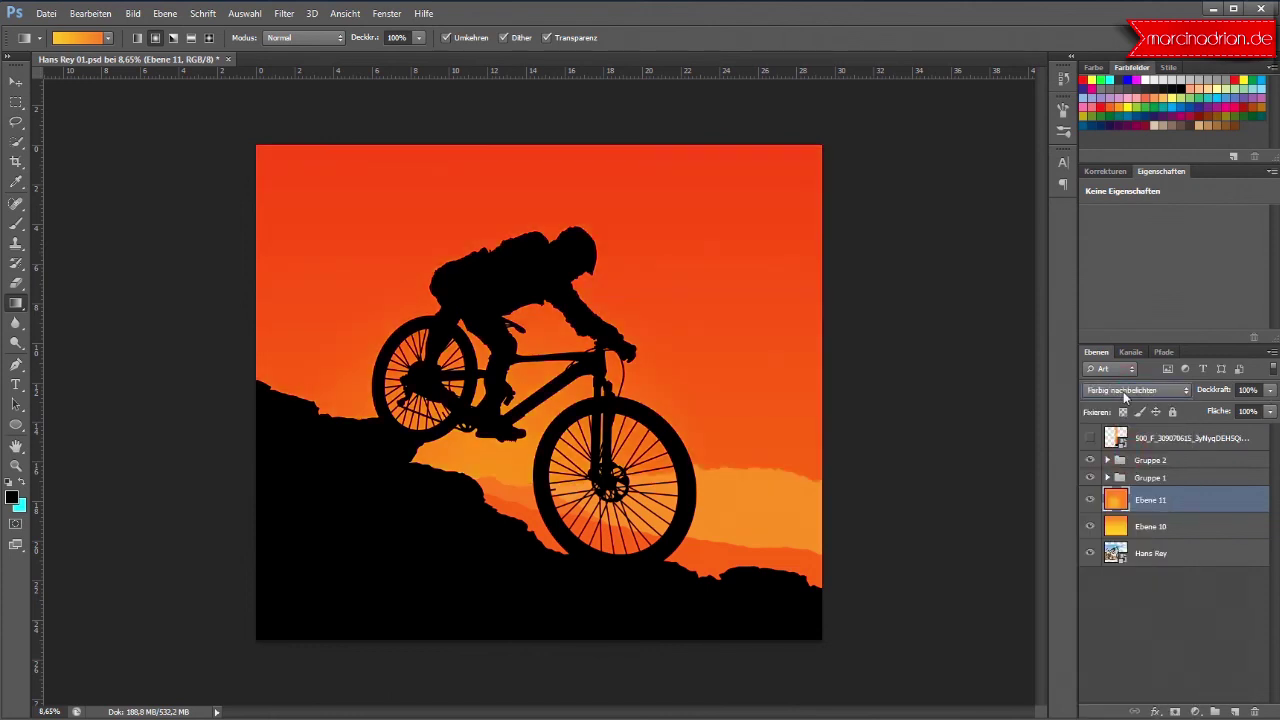
{"action": "scroll", "coordinate": [1124, 397], "scroll_direction": "down", "scroll_amount": 1}
{"action": "scroll", "coordinate": [1124, 397], "scroll_direction": "down", "scroll_amount": 1}
{"action": "scroll", "coordinate": [1124, 397], "scroll_direction": "down", "scroll_amount": 1}
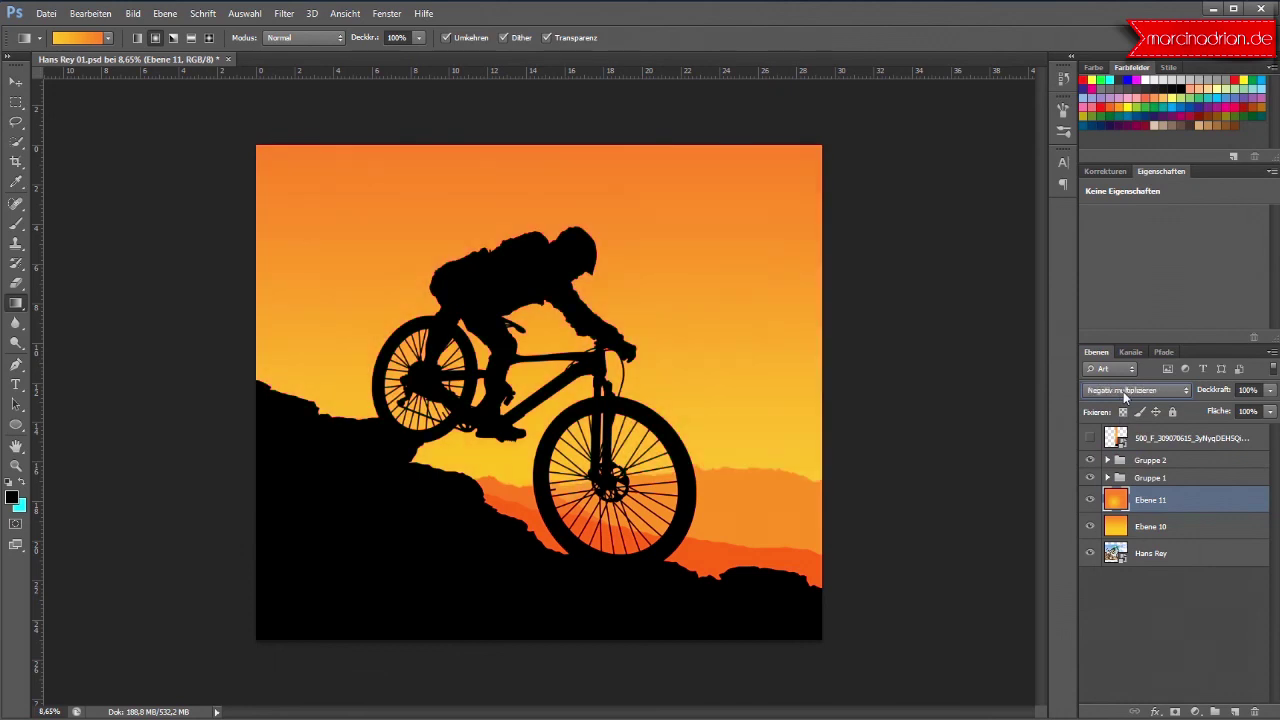
{"action": "scroll", "coordinate": [1124, 397], "scroll_direction": "down", "scroll_amount": 1}
{"action": "scroll", "coordinate": [1123, 391], "scroll_direction": "down", "scroll_amount": 1}
{"action": "scroll", "coordinate": [1123, 391], "scroll_direction": "down", "scroll_amount": 1}
{"action": "scroll", "coordinate": [1123, 391], "scroll_direction": "down", "scroll_amount": 1}
{"action": "scroll", "coordinate": [1123, 391], "scroll_direction": "down", "scroll_amount": 1}
{"action": "scroll", "coordinate": [1123, 391], "scroll_direction": "down", "scroll_amount": 1}
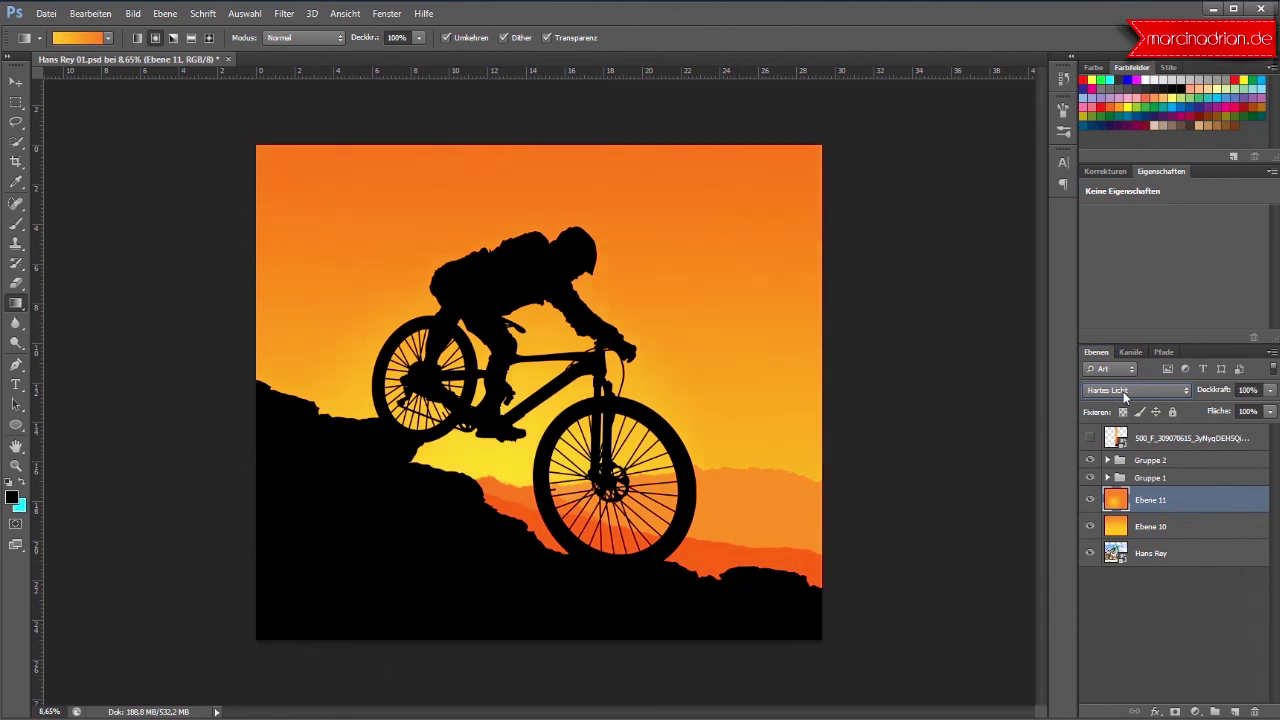
Step: Compare the Ebene 11 glow on and off and adjust its opacity
{"action": "left_click", "coordinate": [1091, 500]}
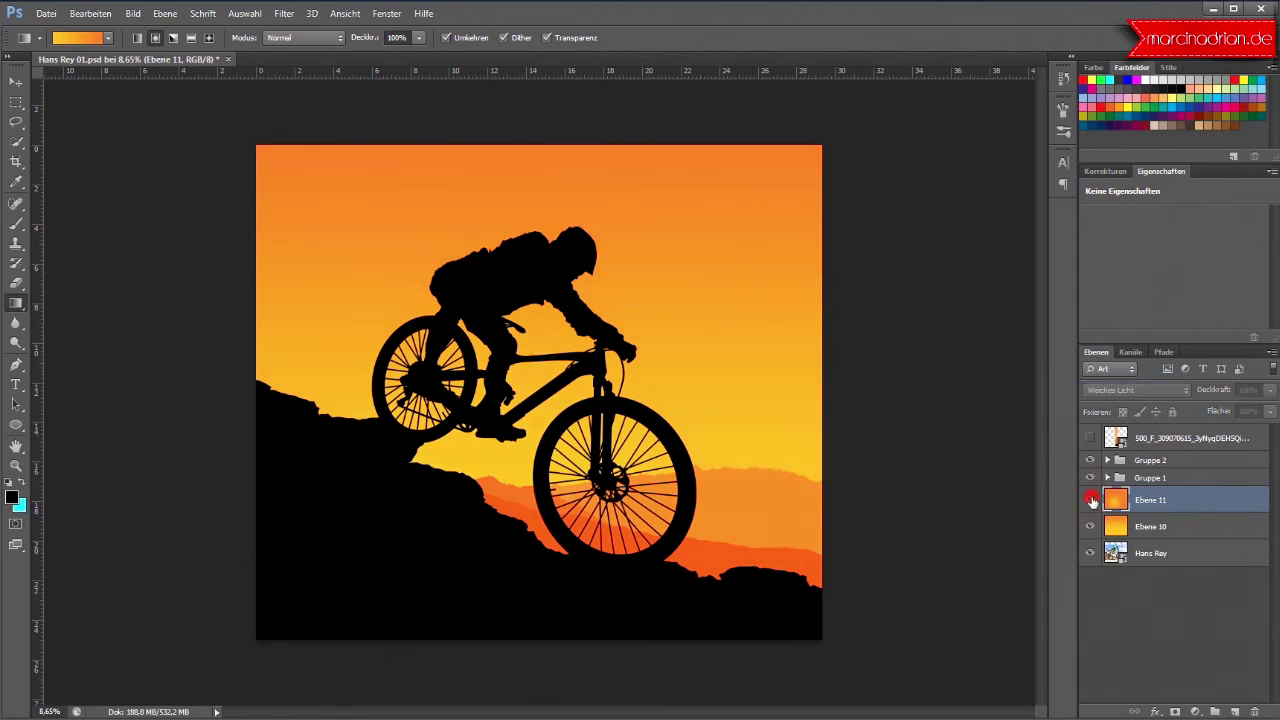
{"action": "left_click", "coordinate": [1091, 500]}
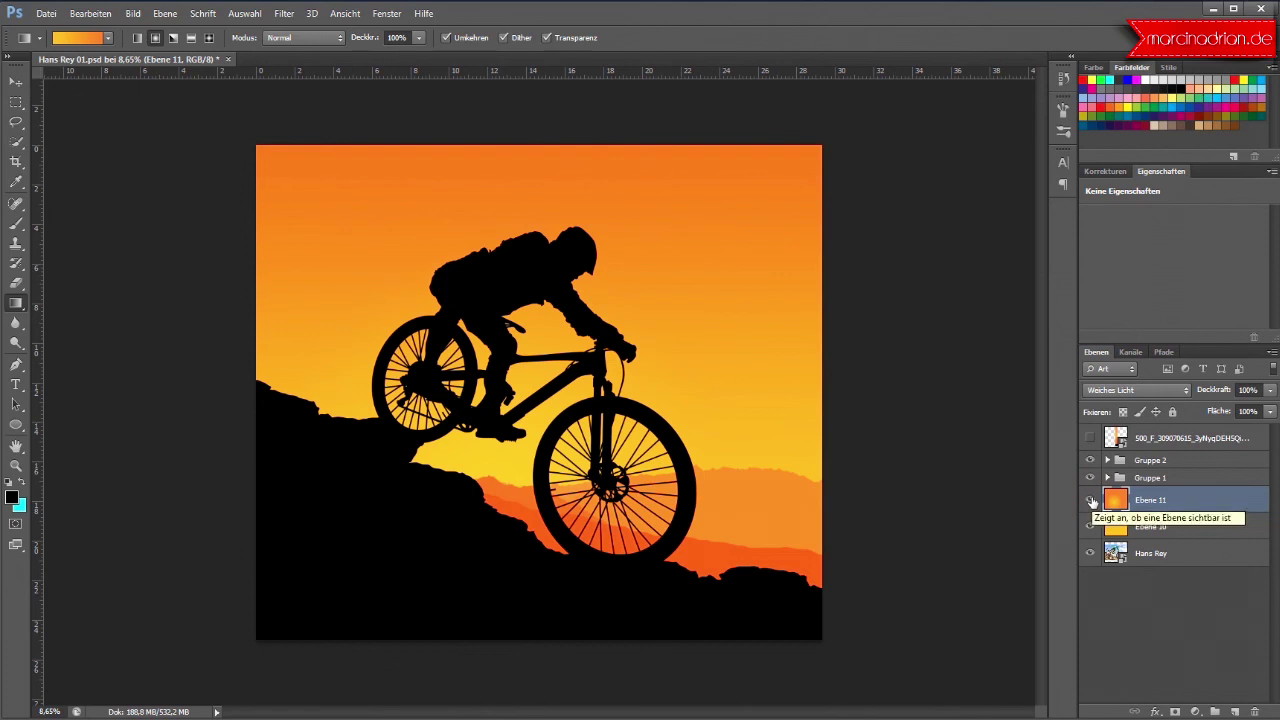
{"action": "left_click", "coordinate": [1091, 500]}
{"action": "left_click", "coordinate": [1091, 500]}
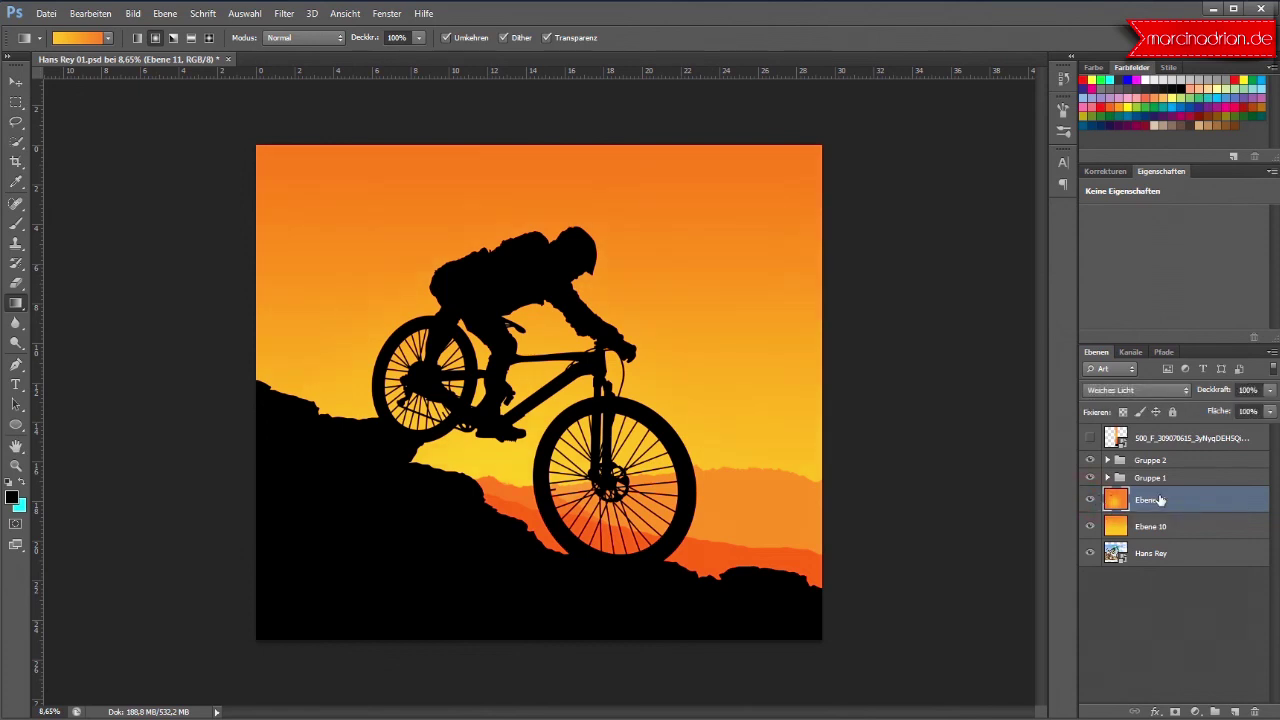
{"action": "left_click", "coordinate": [1162, 527]}
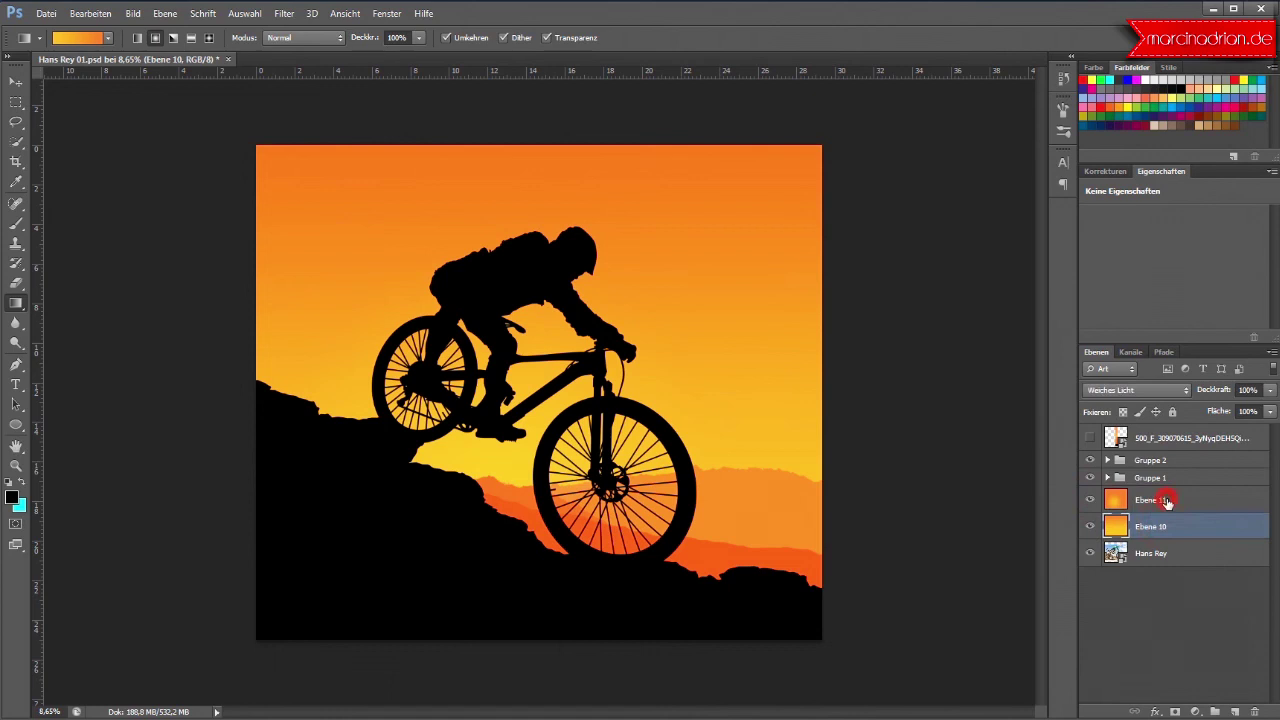
{"action": "left_click", "coordinate": [1166, 500]}
{"action": "mouse_move", "coordinate": [1273, 395]}
{"action": "left_mouse_down"}
{"action": "mouse_move", "coordinate": [1248, 412]}
{"action": "mouse_move", "coordinate": [1272, 412]}
{"action": "left_mouse_up"}
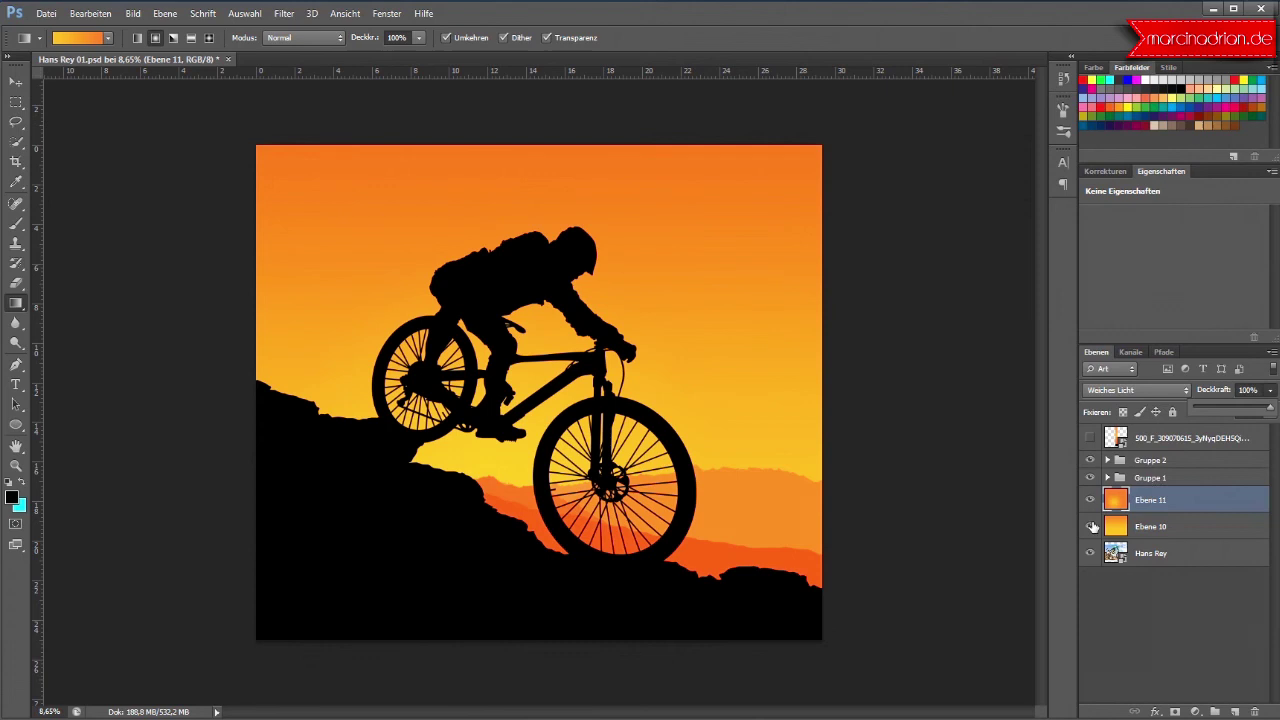
Step: Hide the Hans Rey photo layer, toggling Ebene 10 to compare the glow
{"action": "left_click", "coordinate": [1090, 527]}
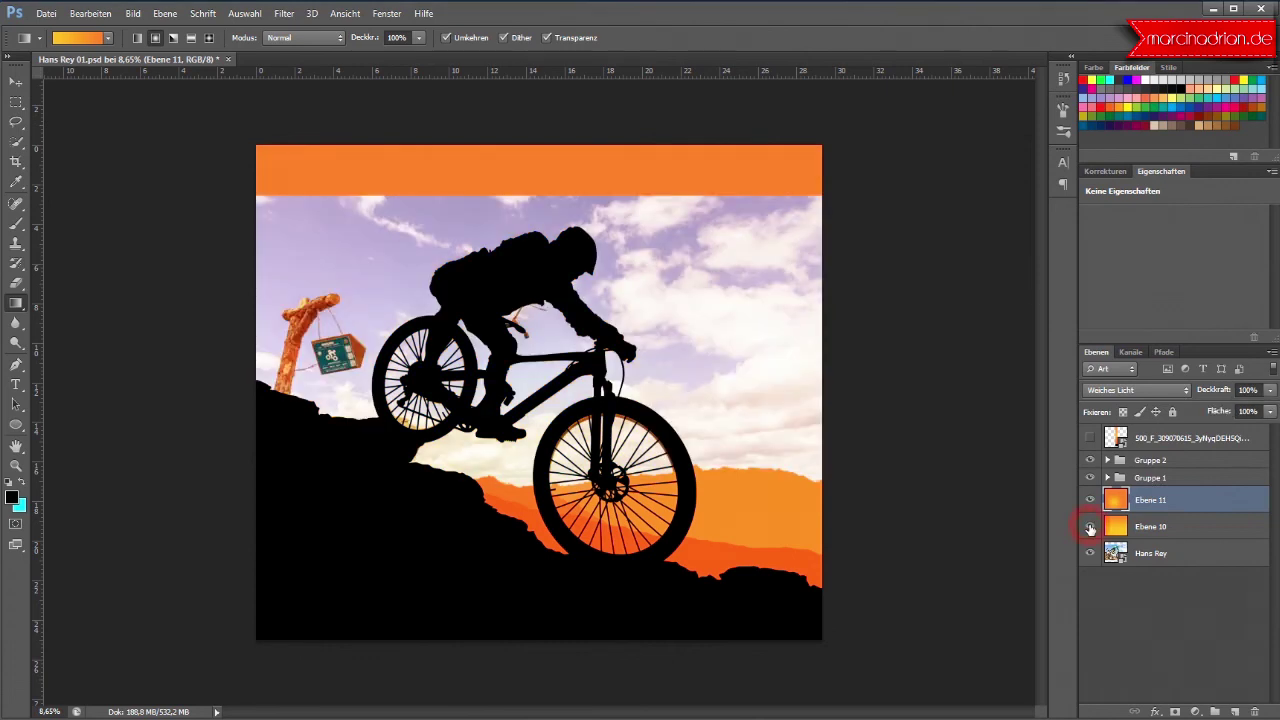
{"action": "left_click", "coordinate": [1090, 527]}
{"action": "left_click", "coordinate": [1090, 553]}
{"action": "left_click", "coordinate": [1090, 527]}
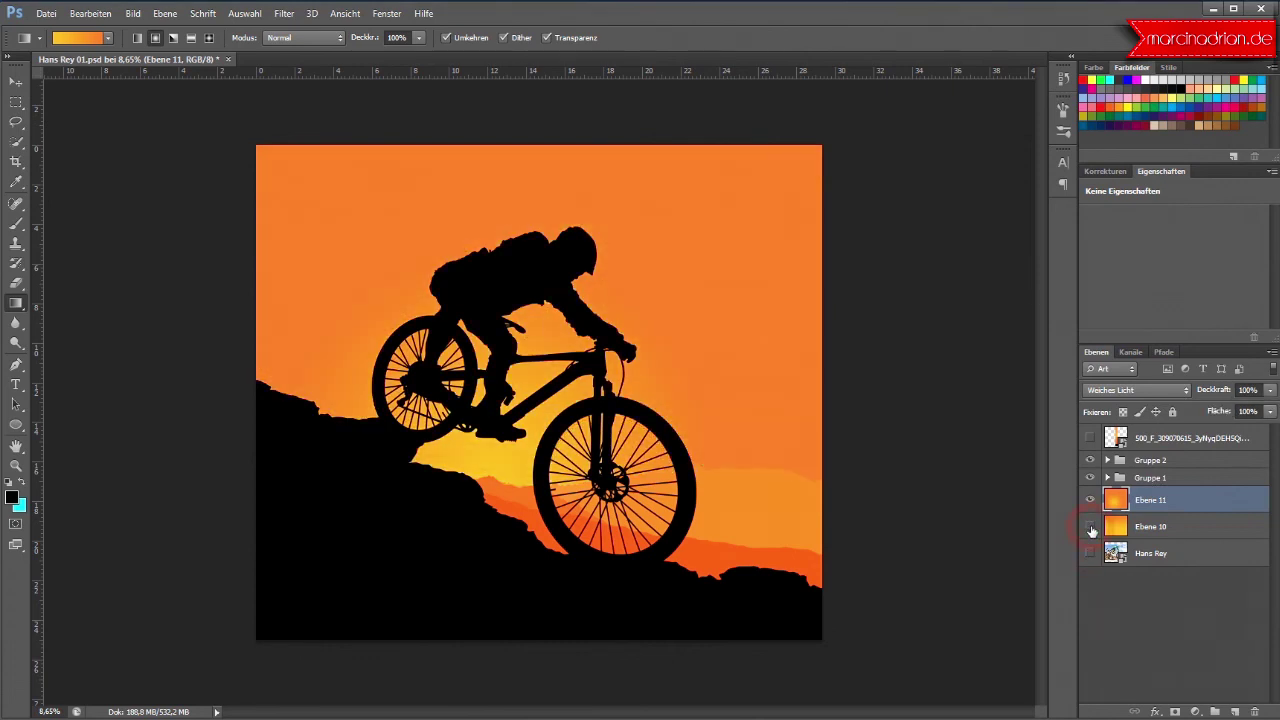
{"action": "left_click", "coordinate": [1090, 527]}
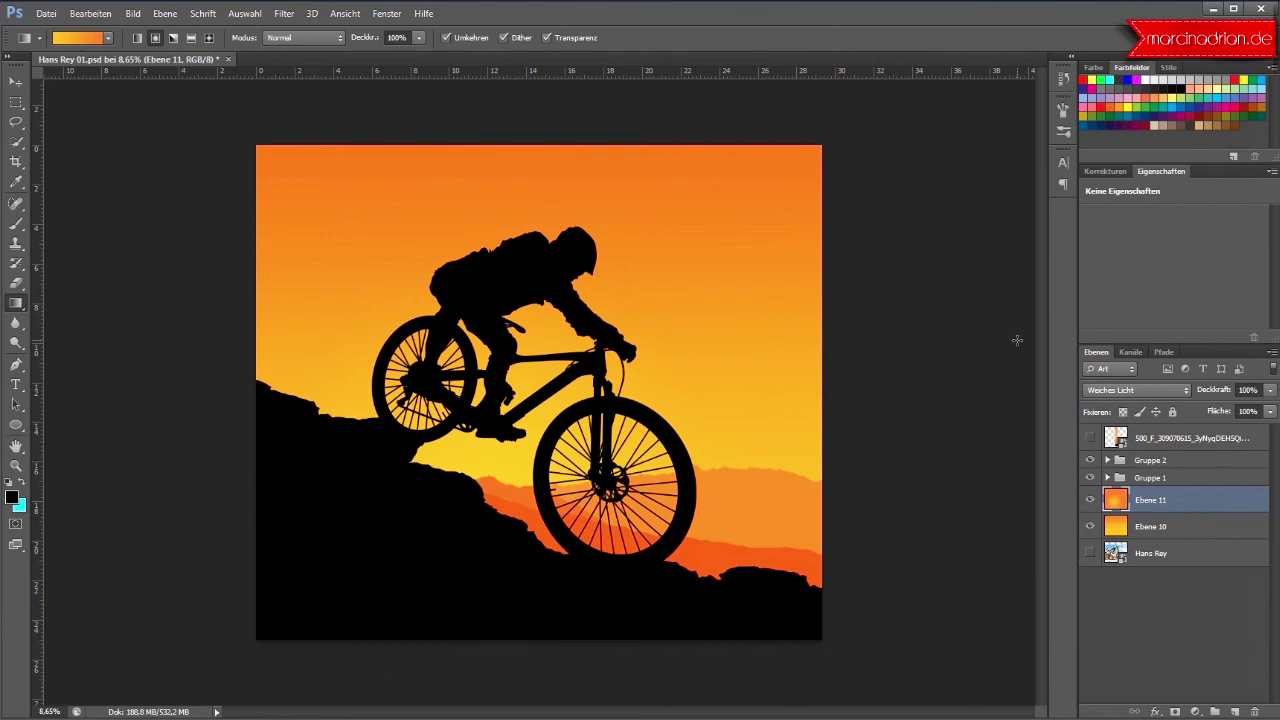
{"action": "left_click", "coordinate": [1215, 501]}
Step: Add a new layer, Ebene 12, and choose the pale-yellow-to-yellow gradient preset
{"action": "left_click", "coordinate": [1235, 711]}
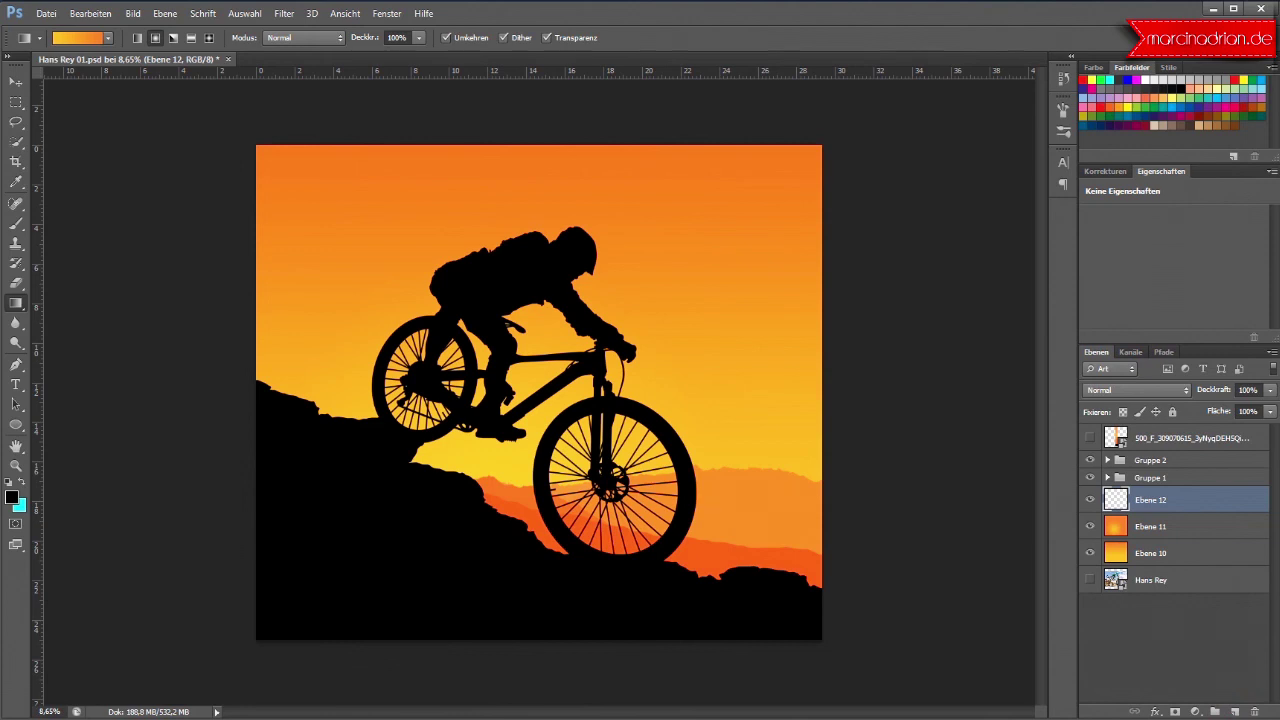
{"action": "left_click", "coordinate": [66, 40]}
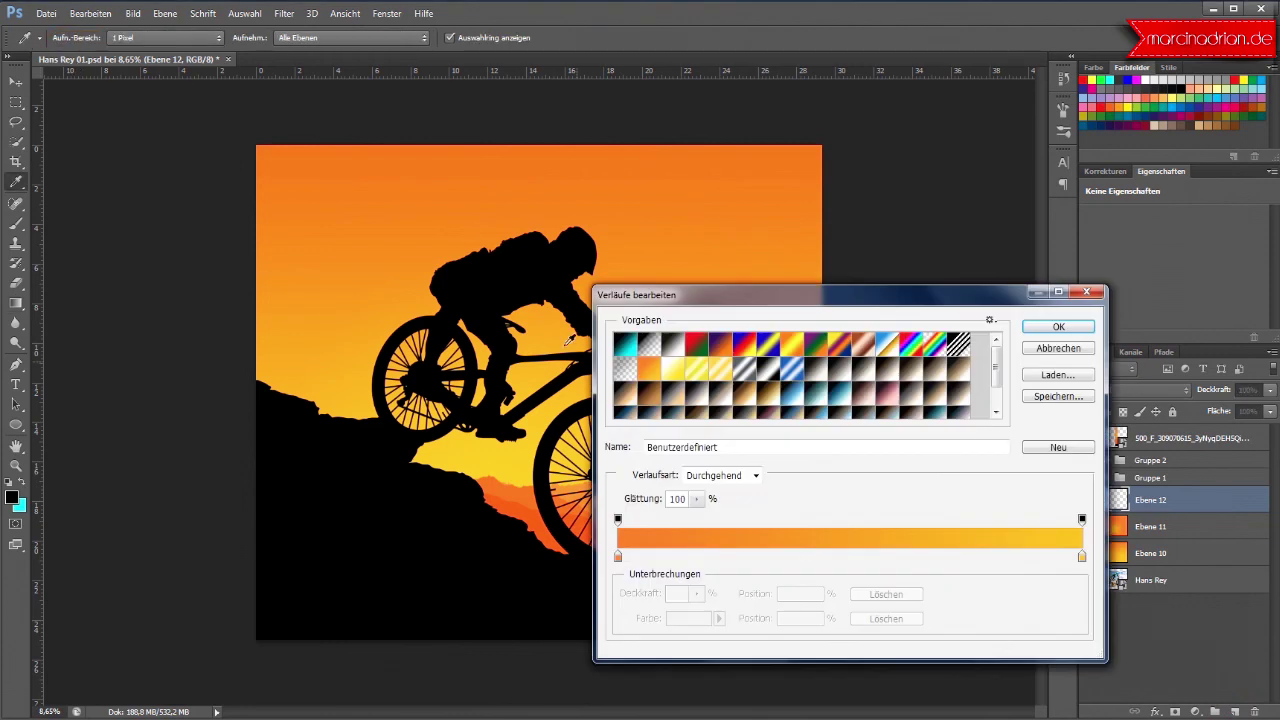
{"action": "left_click", "coordinate": [672, 368]}
{"action": "left_click", "coordinate": [1070, 328]}
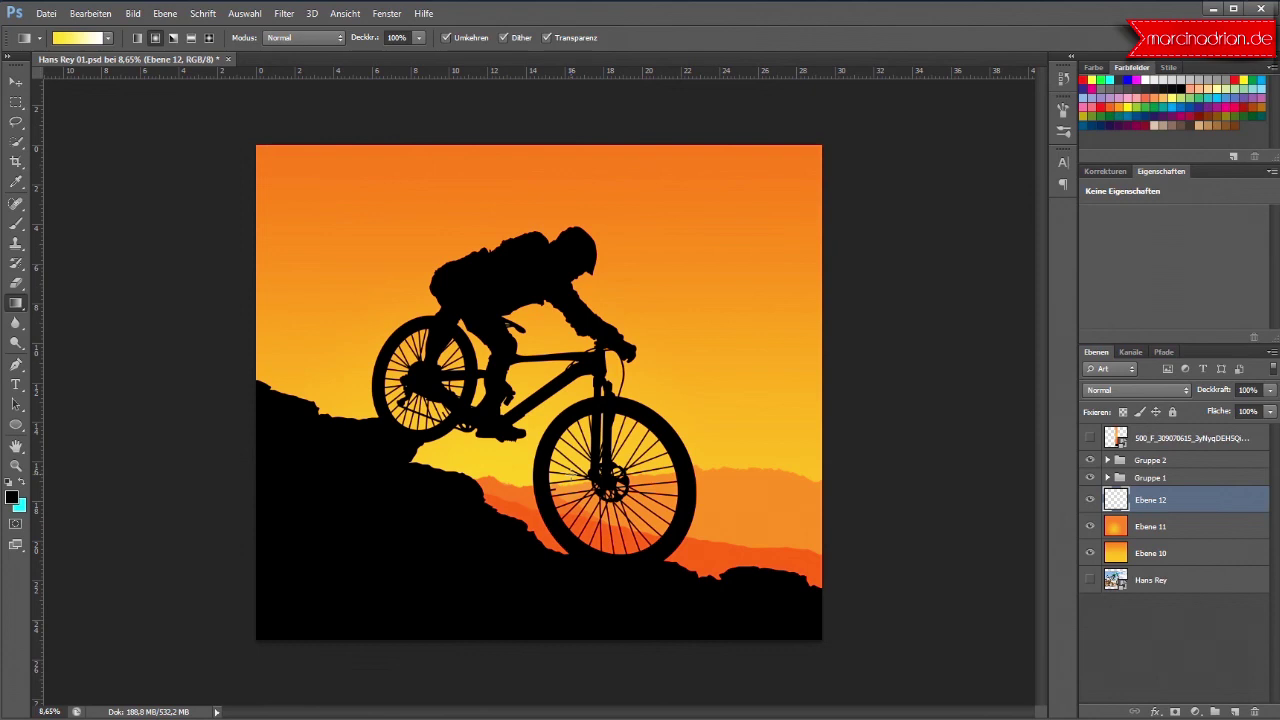
Step: Try a yellow glow gradient behind the front wheel, undo it, and un-reverse the colours
{"action": "mouse_move", "coordinate": [572, 474]}
{"action": "left_mouse_down"}
{"action": "mouse_move", "coordinate": [651, 408]}
{"action": "mouse_move", "coordinate": [652, 421]}
{"action": "left_mouse_up"}
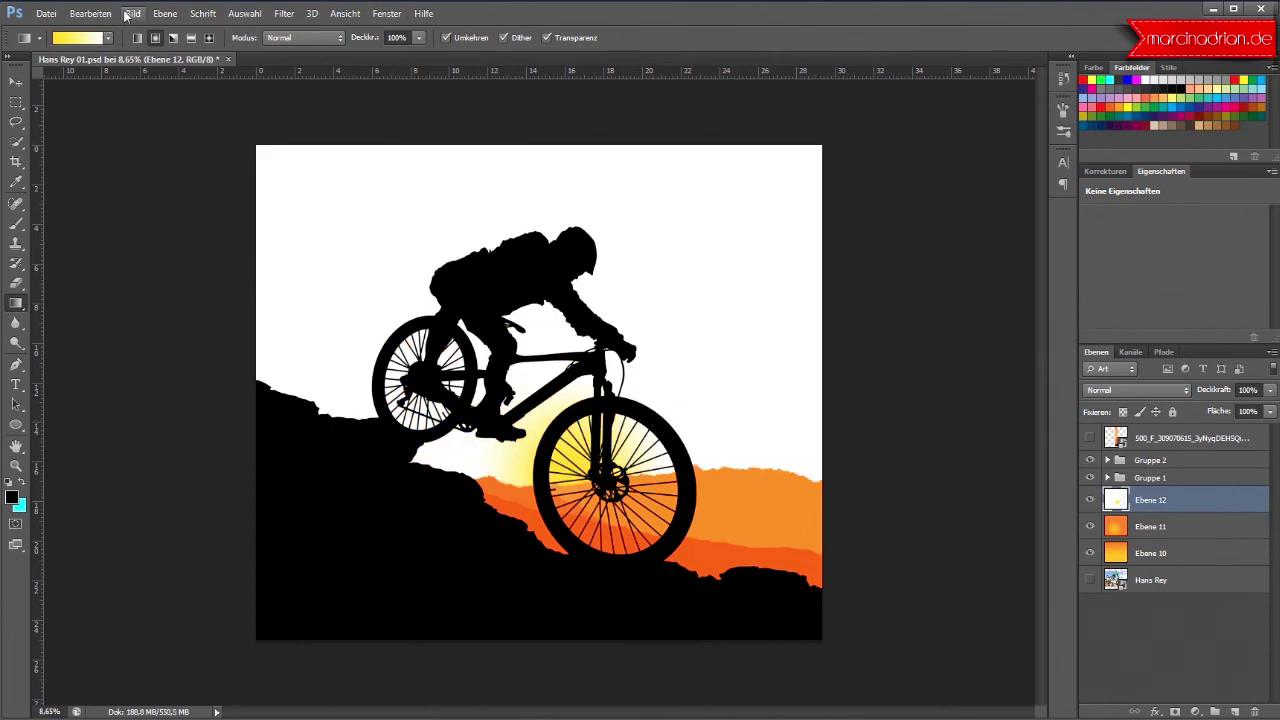
{"action": "left_click", "coordinate": [133, 16]}
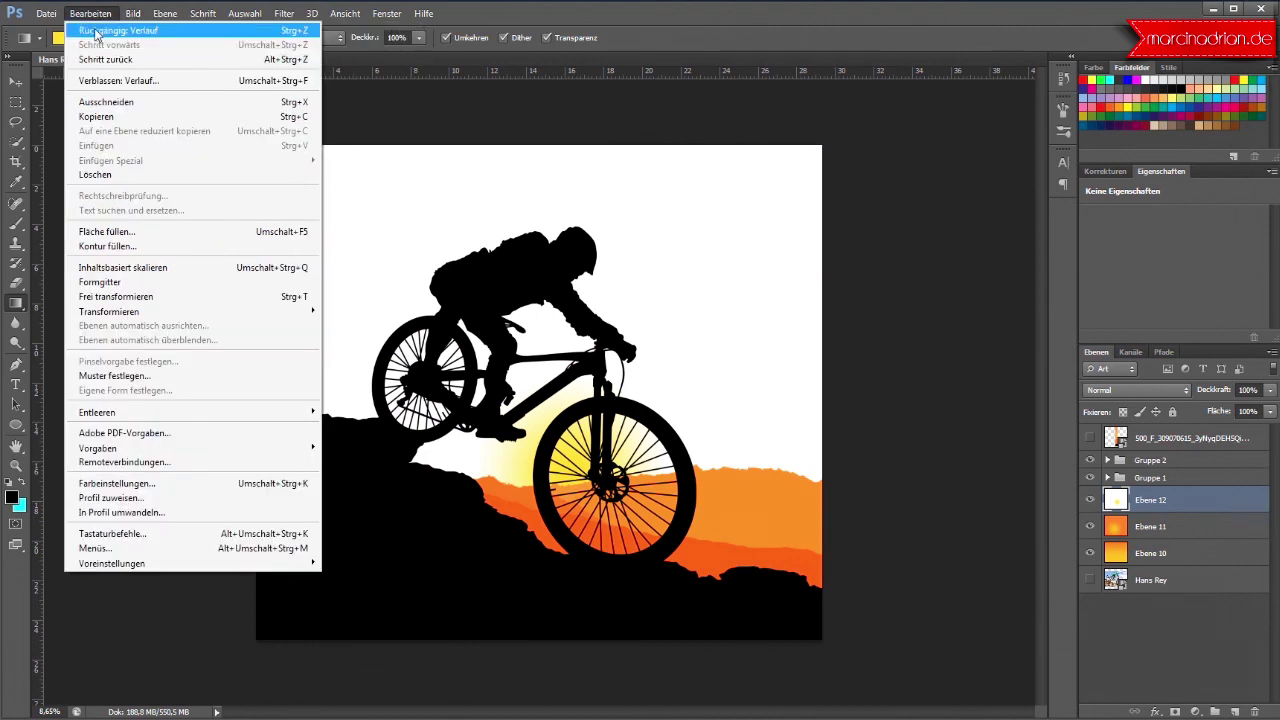
{"action": "left_click", "coordinate": [95, 30]}
{"action": "left_click", "coordinate": [446, 37]}
{"action": "left_click_drag", "start_coordinate": [603, 465], "coordinate": [656, 410]}
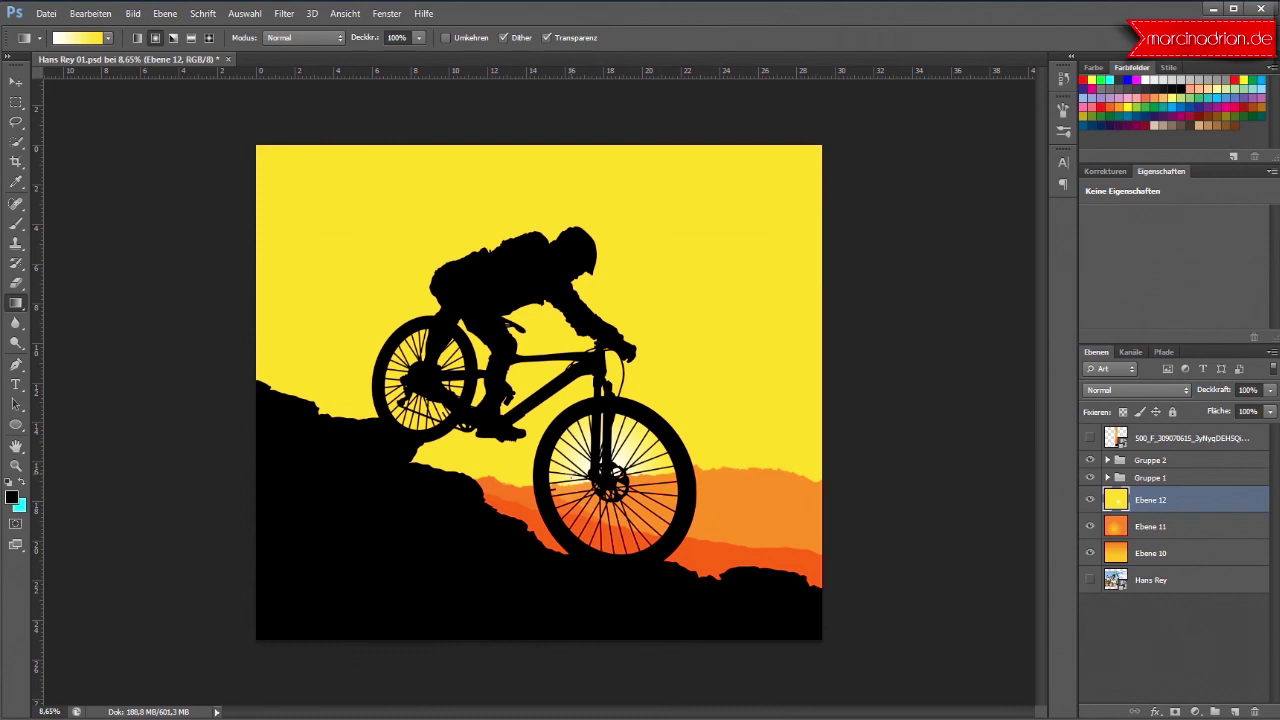
Step: Undo the remaining yellow glow attempts, add empty Ebene 13, and delete Ebene 12
{"action": "left_click_drag", "start_coordinate": [568, 476], "coordinate": [659, 388]}
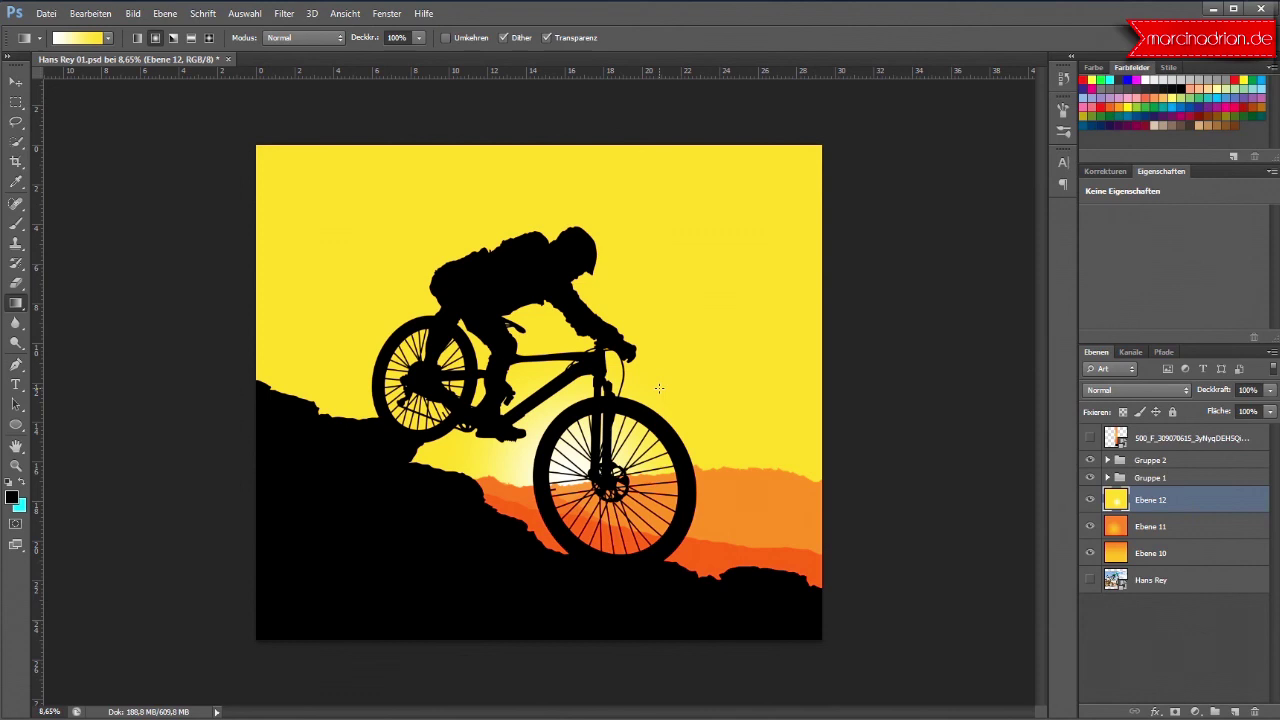
{"action": "left_click", "coordinate": [90, 13]}
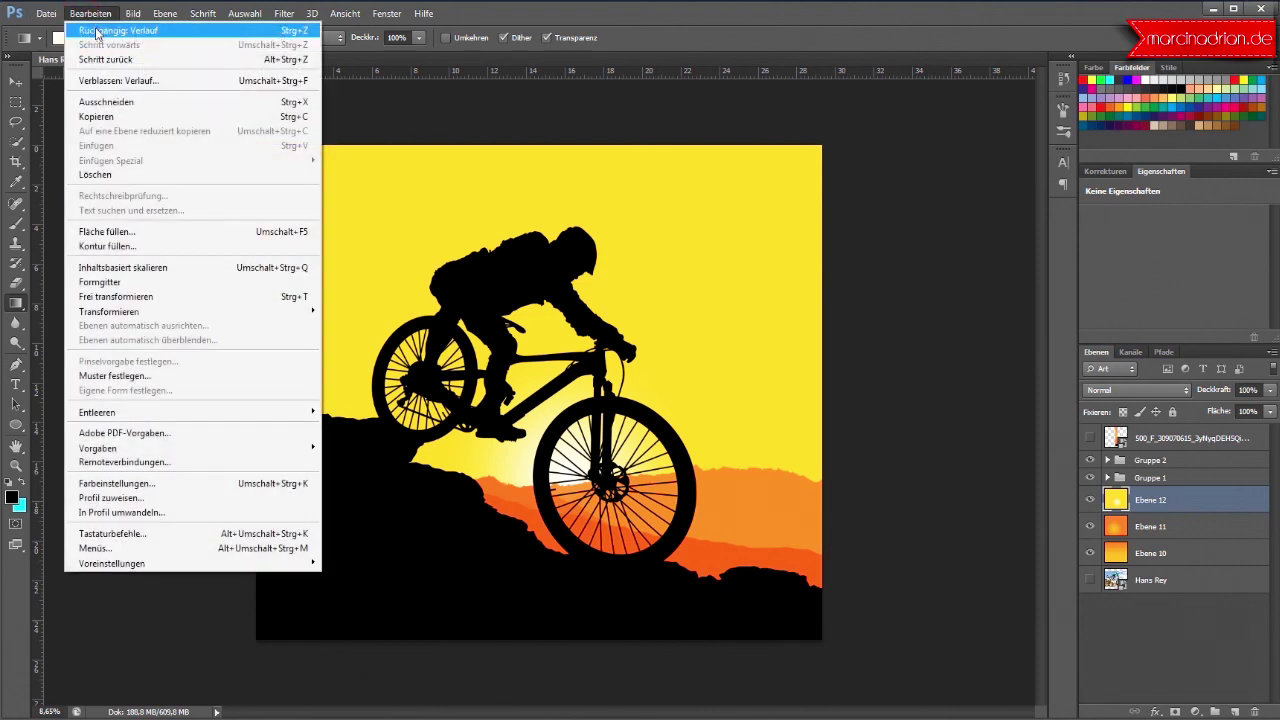
{"action": "left_click", "coordinate": [101, 62]}
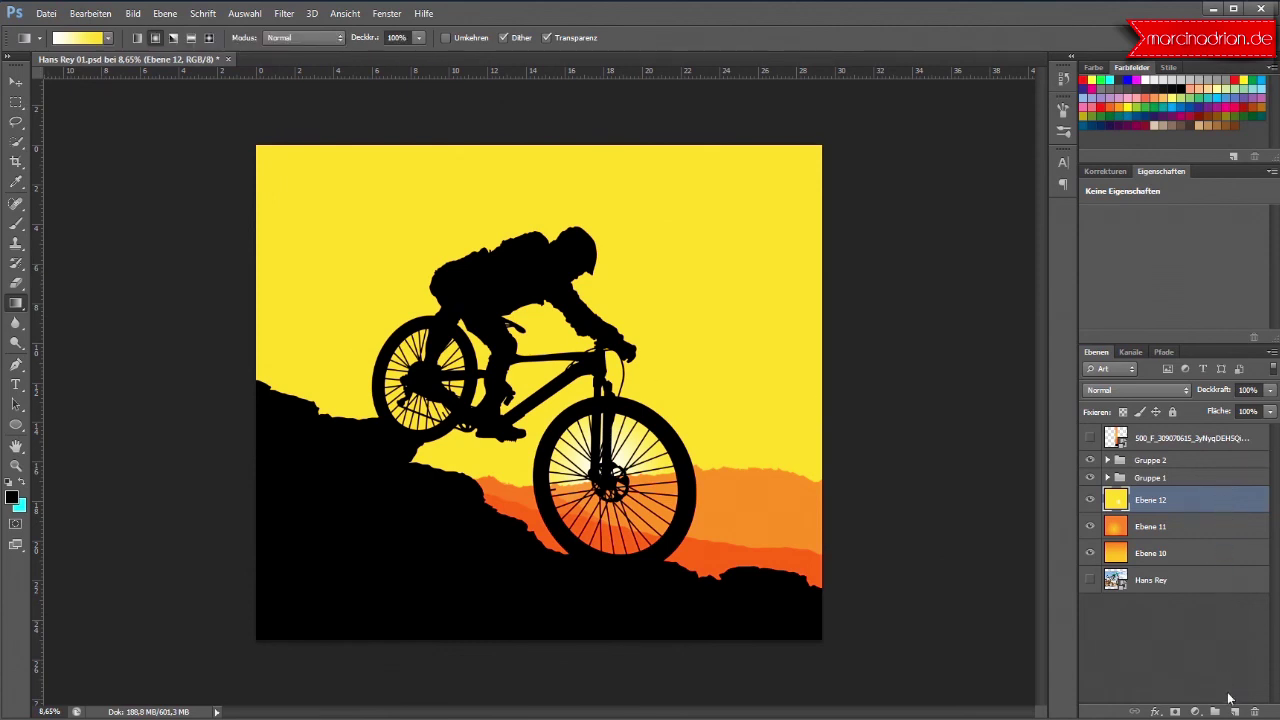
{"action": "left_click", "coordinate": [1233, 710]}
{"action": "left_click_drag", "start_coordinate": [1221, 525], "coordinate": [1255, 710]}
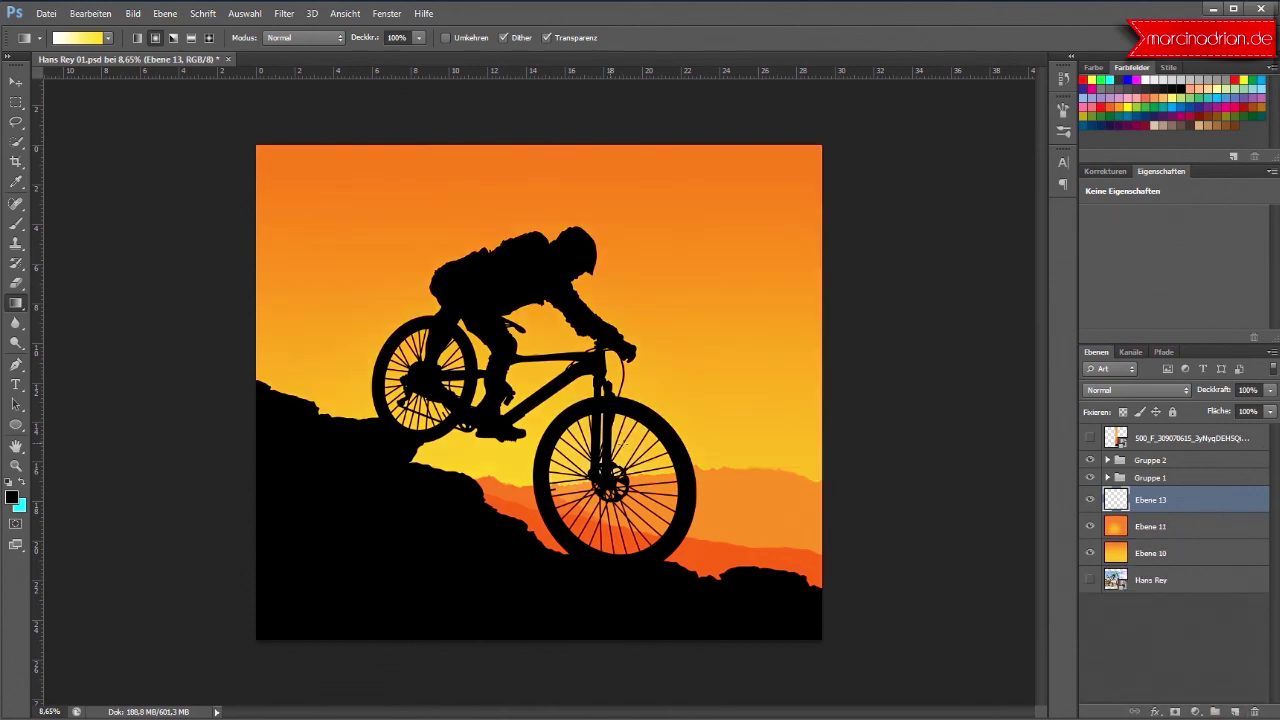
Step: Select a circle around the front wheel and fill it with a radial yellow gradient from the hub
{"action": "left_click", "coordinate": [15, 427]}
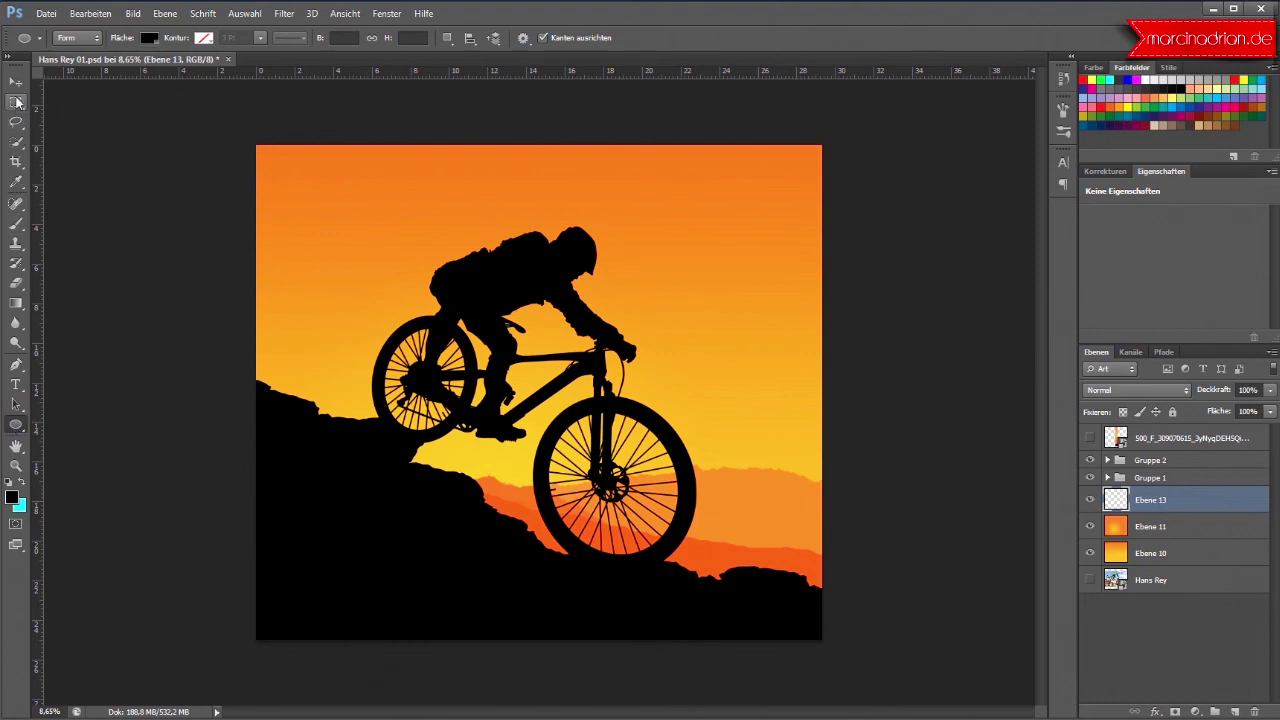
{"action": "left_click_drag", "start_coordinate": [16, 101], "coordinate": [42, 112]}
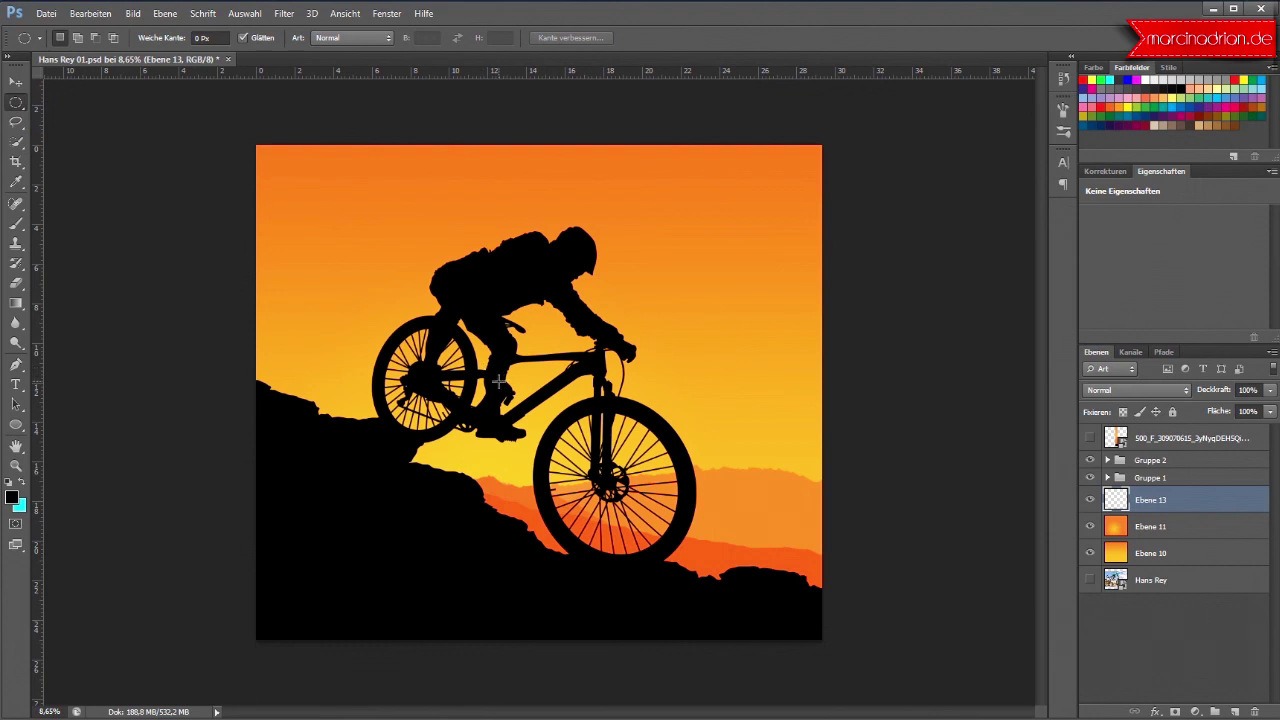
{"action": "mouse_move", "coordinate": [482, 377]}
{"action": "left_mouse_down"}
{"action": "mouse_move", "coordinate": [653, 549]}
{"action": "mouse_move", "coordinate": [714, 547]}
{"action": "left_mouse_up"}
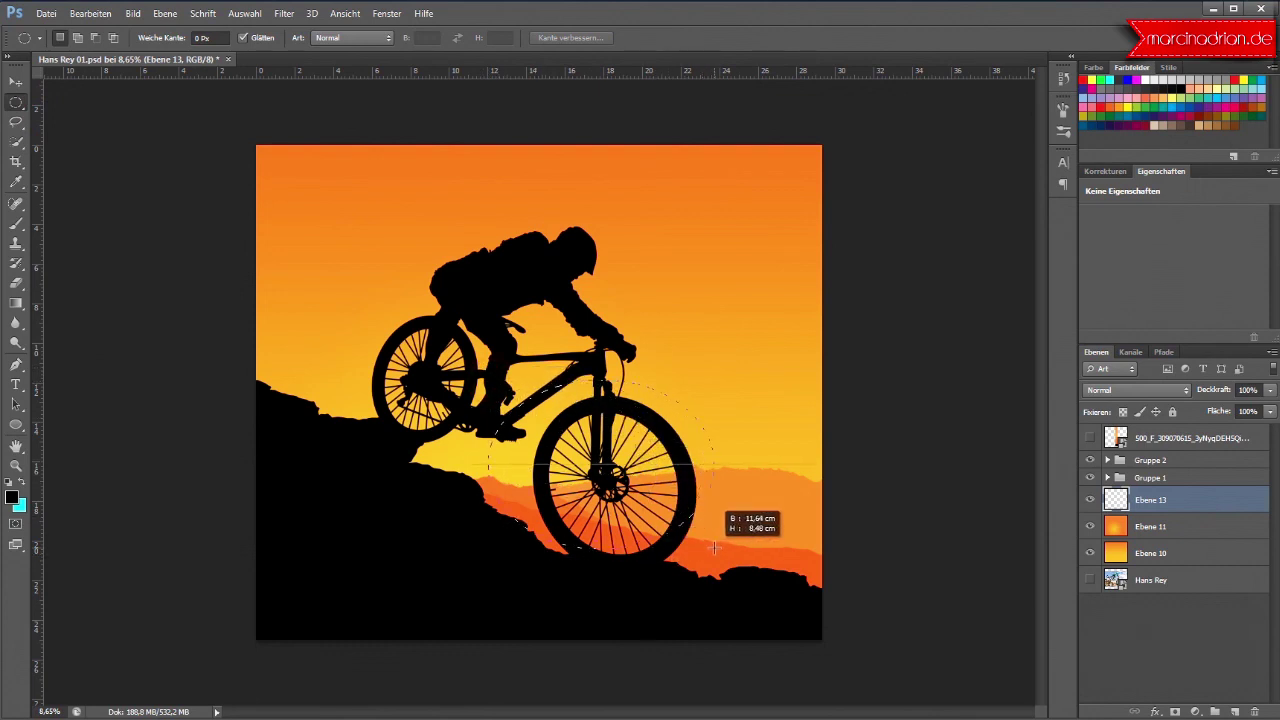
{"action": "left_click_drag", "start_coordinate": [714, 547], "coordinate": [720, 552]}
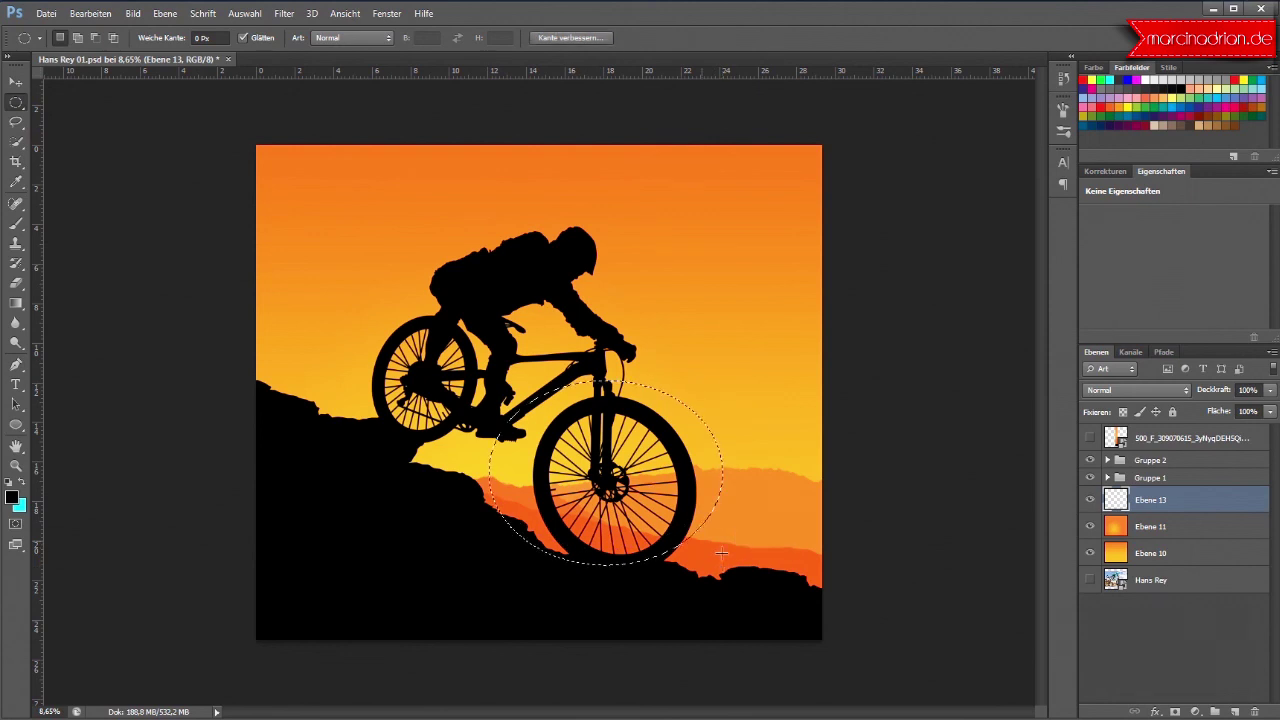
{"action": "left_click", "coordinate": [16, 302]}
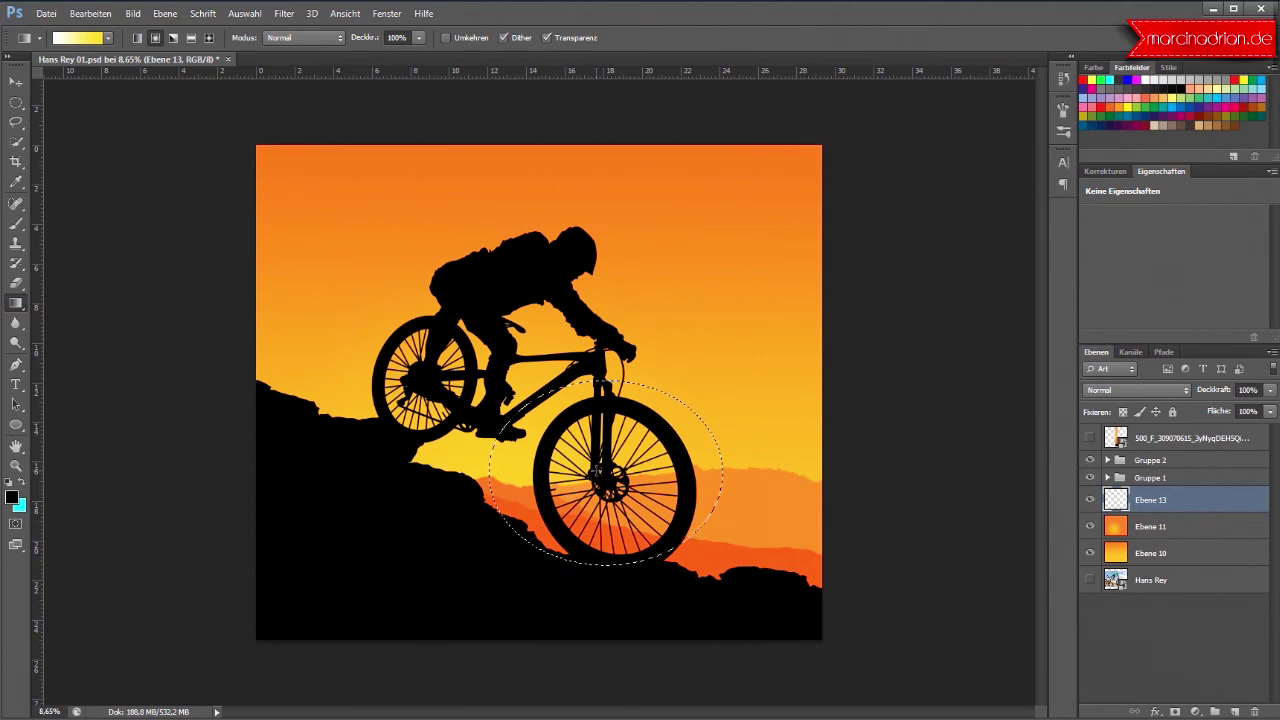
{"action": "left_click_drag", "start_coordinate": [597, 470], "coordinate": [697, 423]}
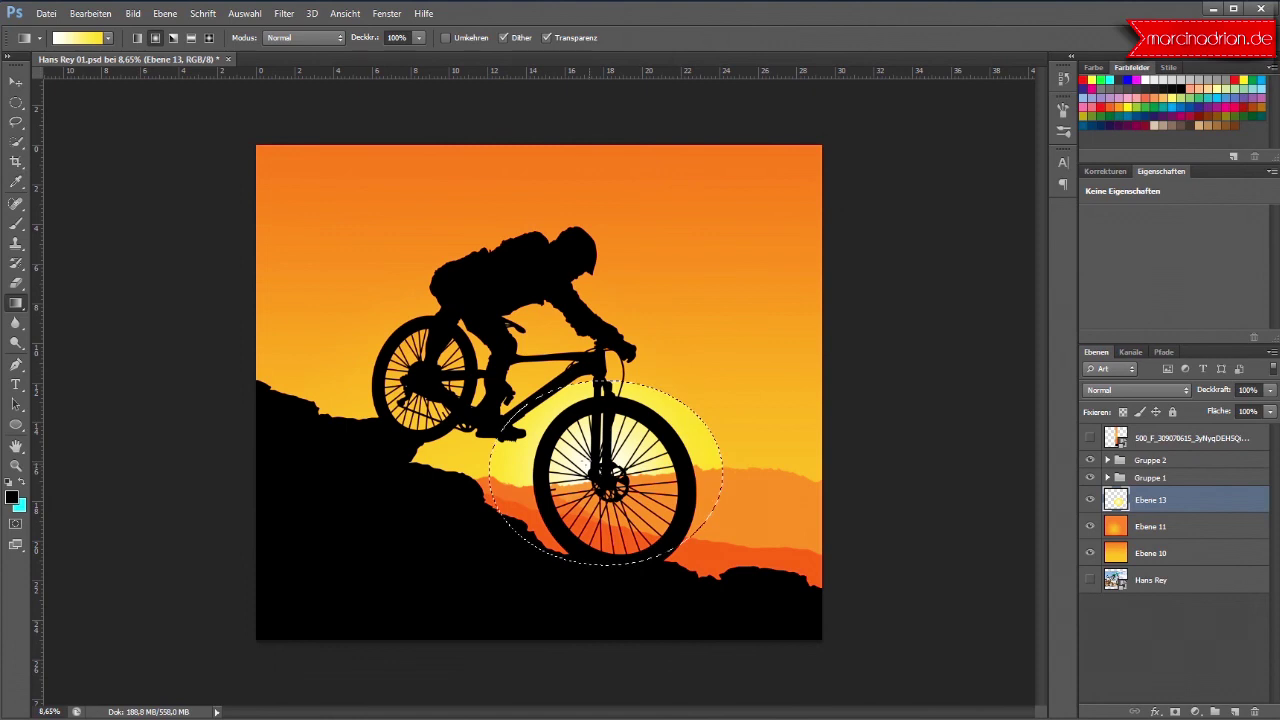
Step: Select the whole canvas and shift the sun slightly left behind the front wheel
{"action": "right_click", "coordinate": [632, 470]}
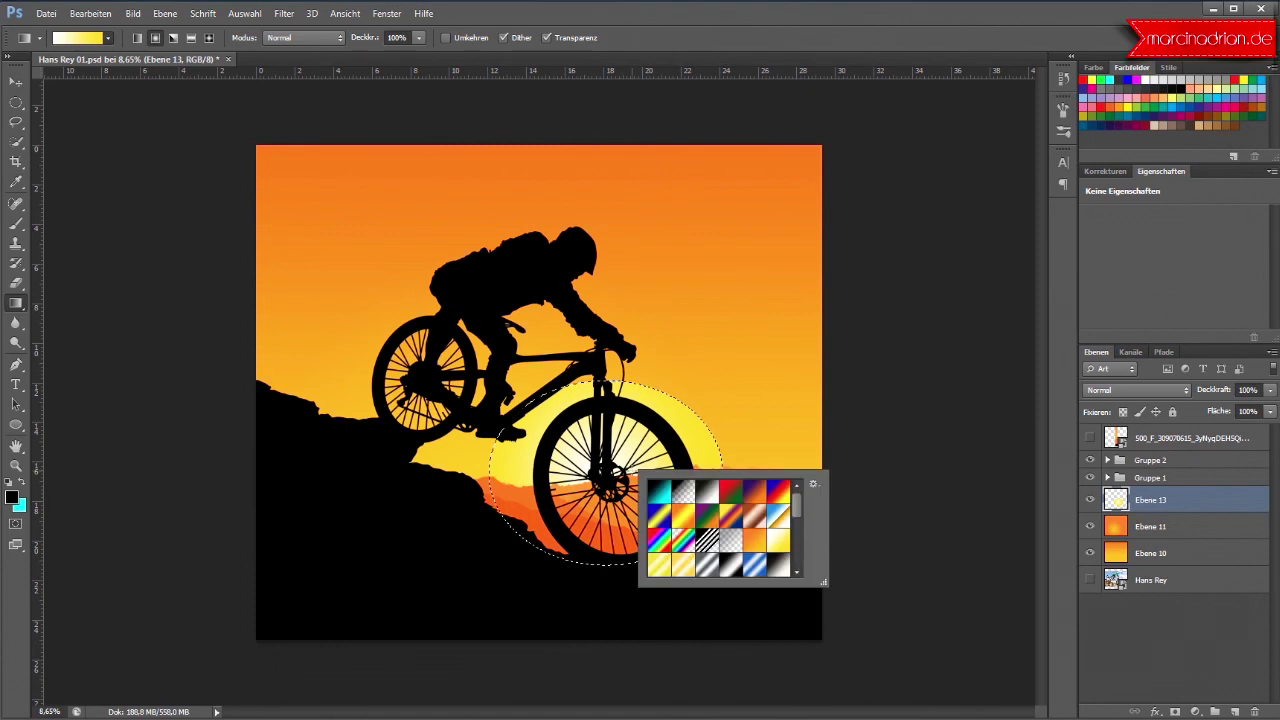
{"action": "left_click", "coordinate": [284, 14]}
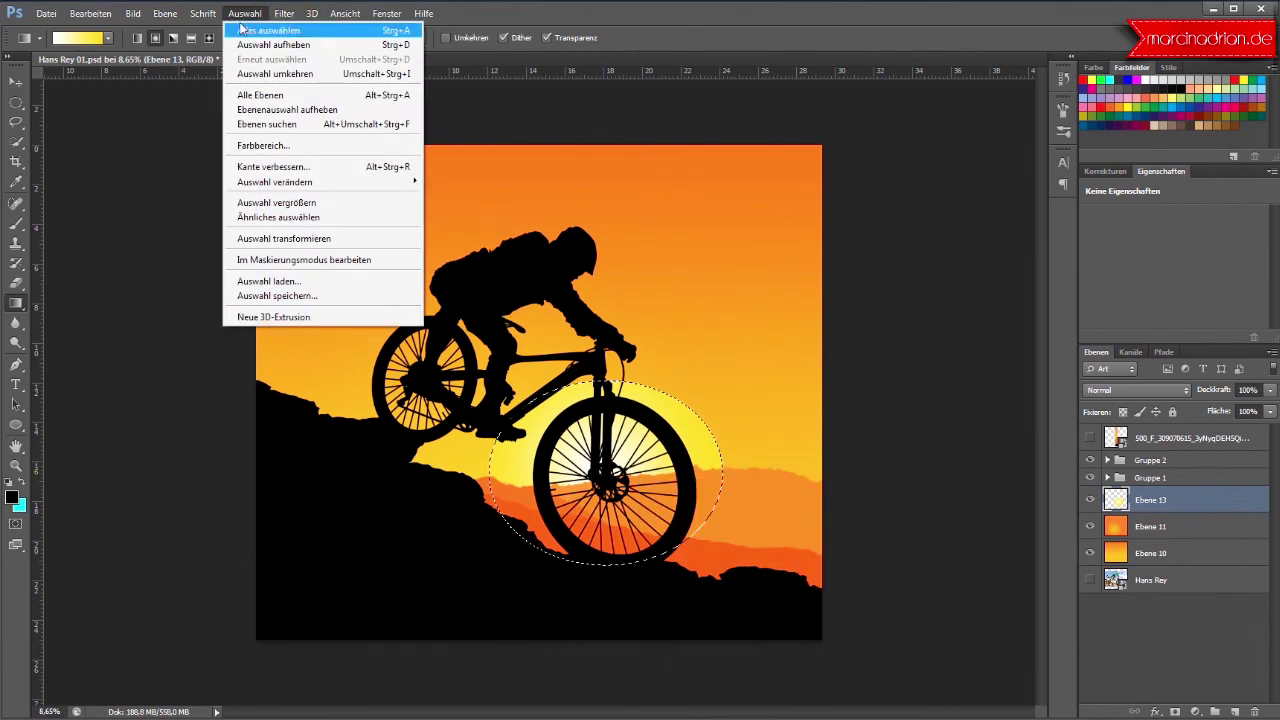
{"action": "left_click", "coordinate": [261, 32]}
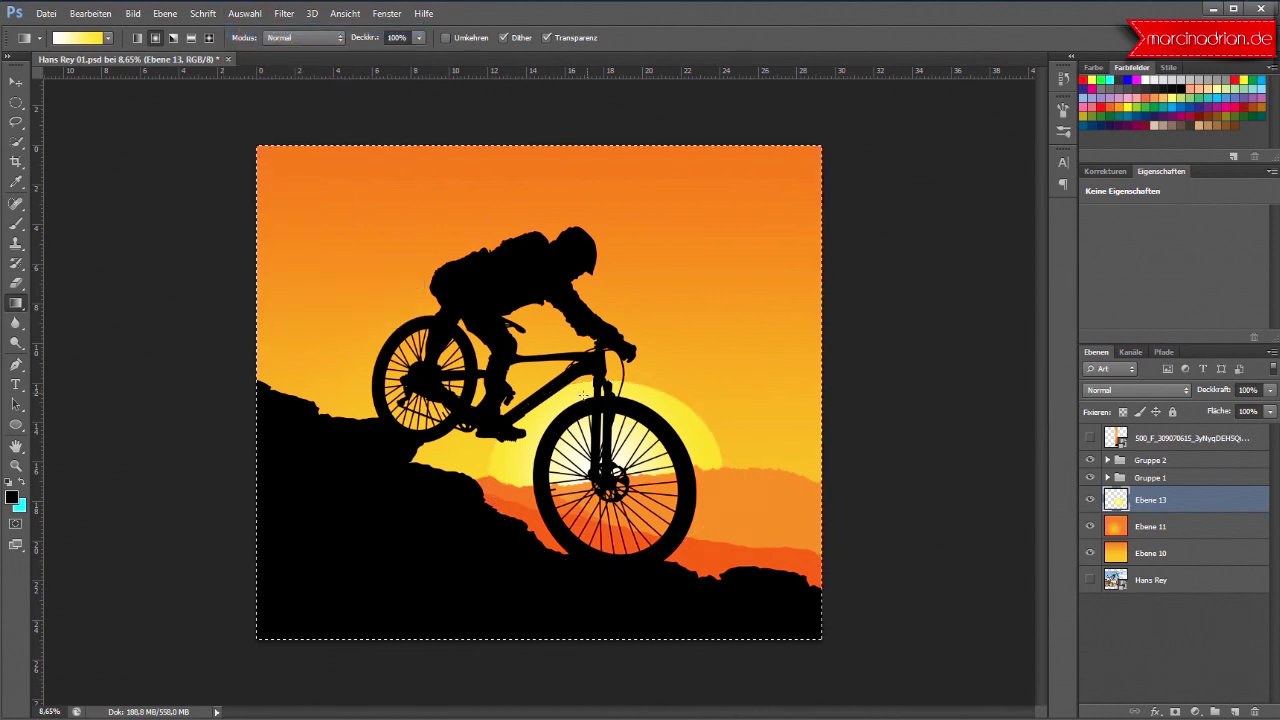
{"action": "left_click", "coordinate": [17, 84]}
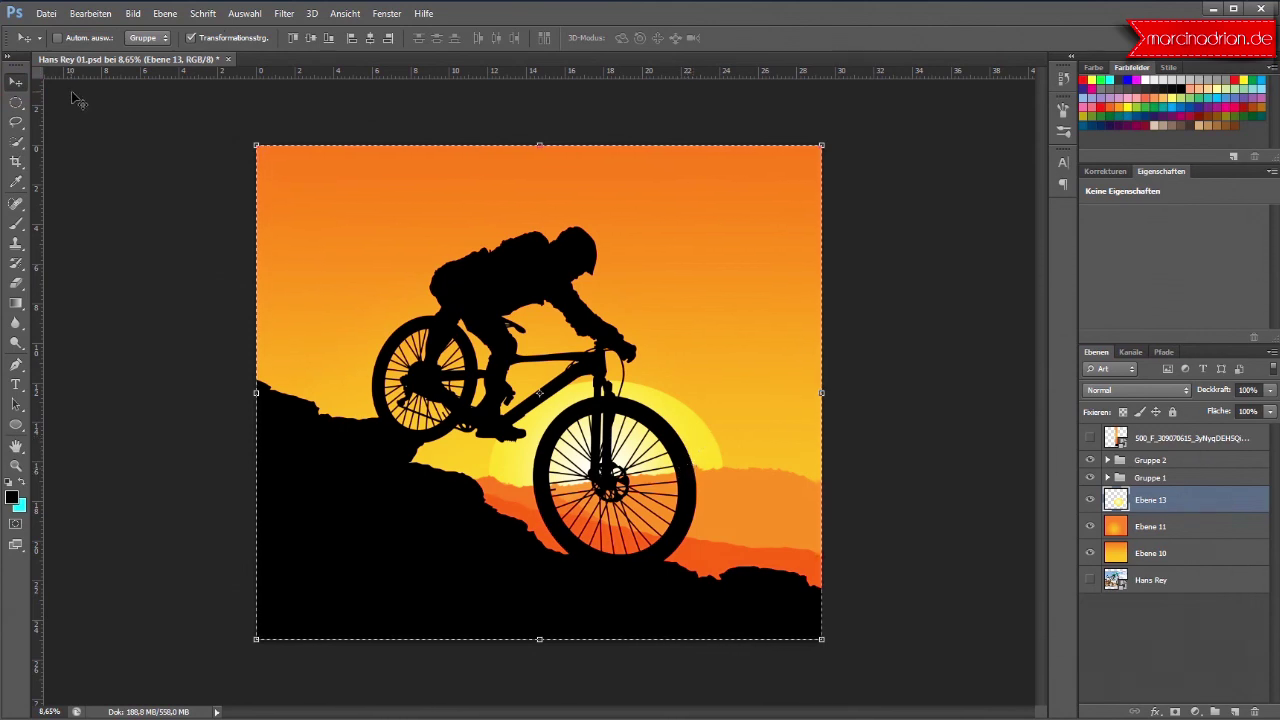
{"action": "left_click_drag", "start_coordinate": [697, 449], "coordinate": [657, 428]}
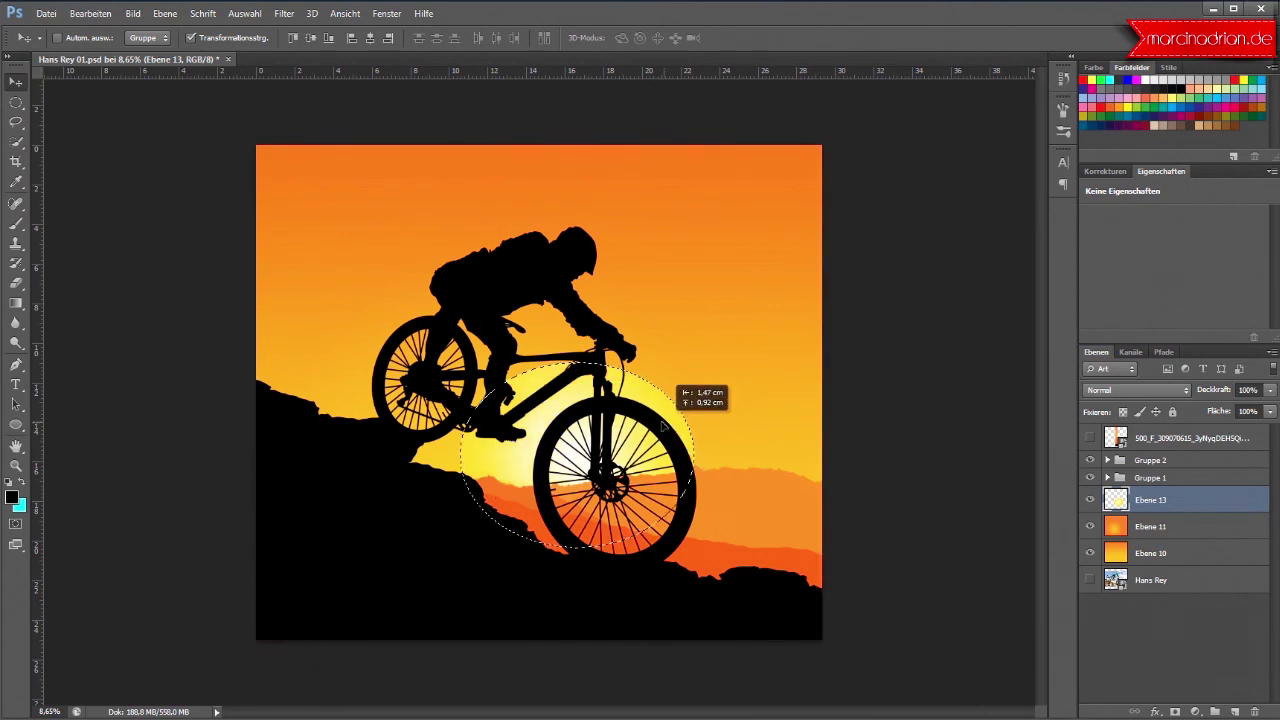
{"action": "left_click_drag", "start_coordinate": [657, 428], "coordinate": [661, 438]}
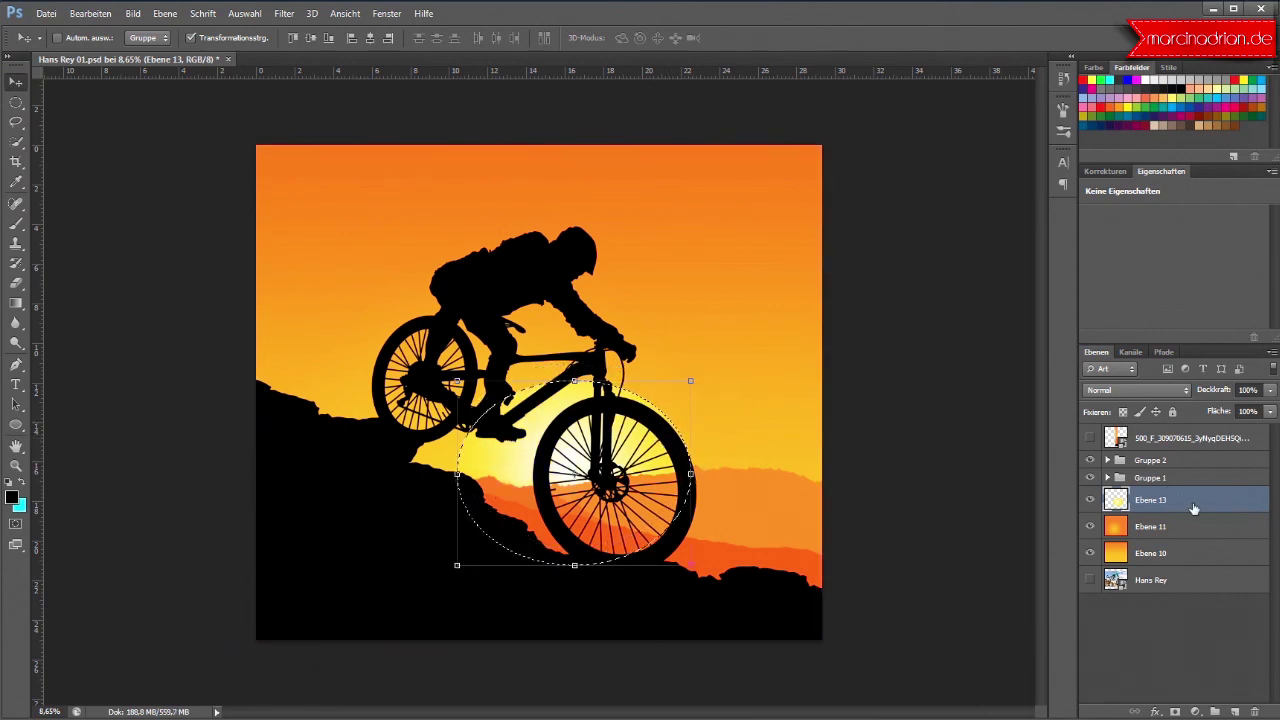
Step: Convert the sun layer Ebene 13 into a smart object
{"action": "right_click", "coordinate": [1190, 509]}
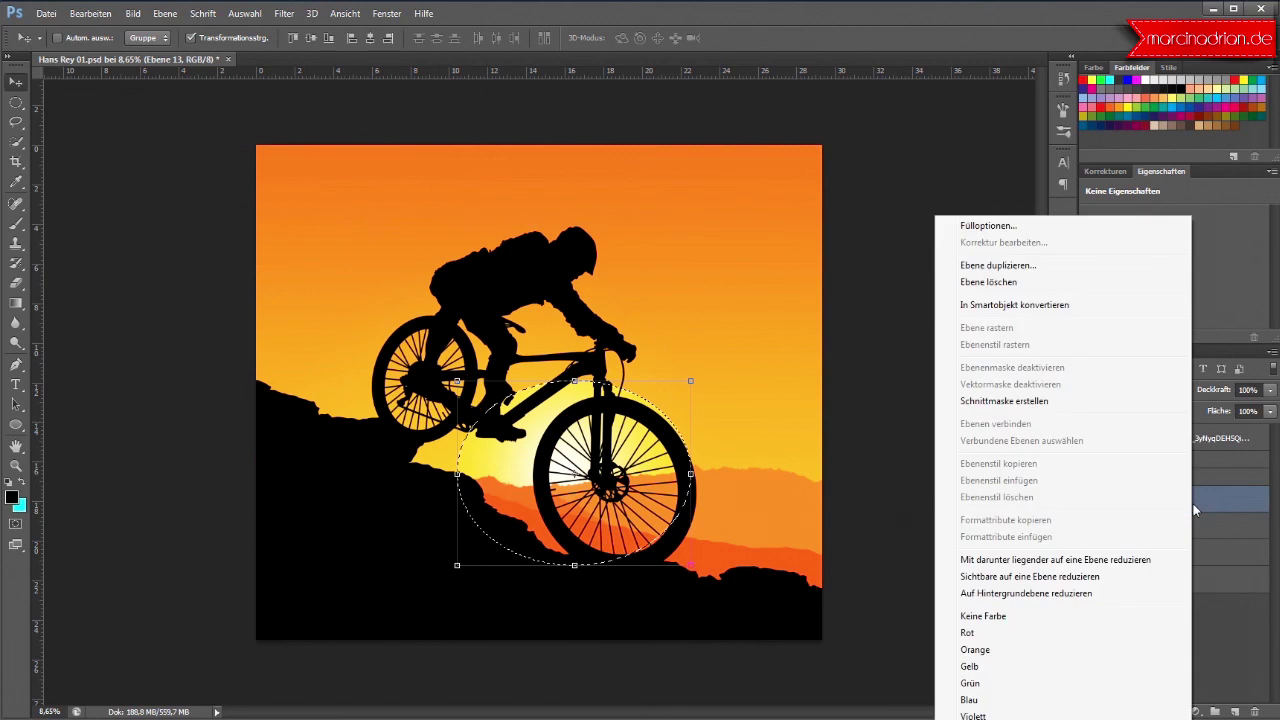
{"action": "left_click", "coordinate": [1062, 306]}
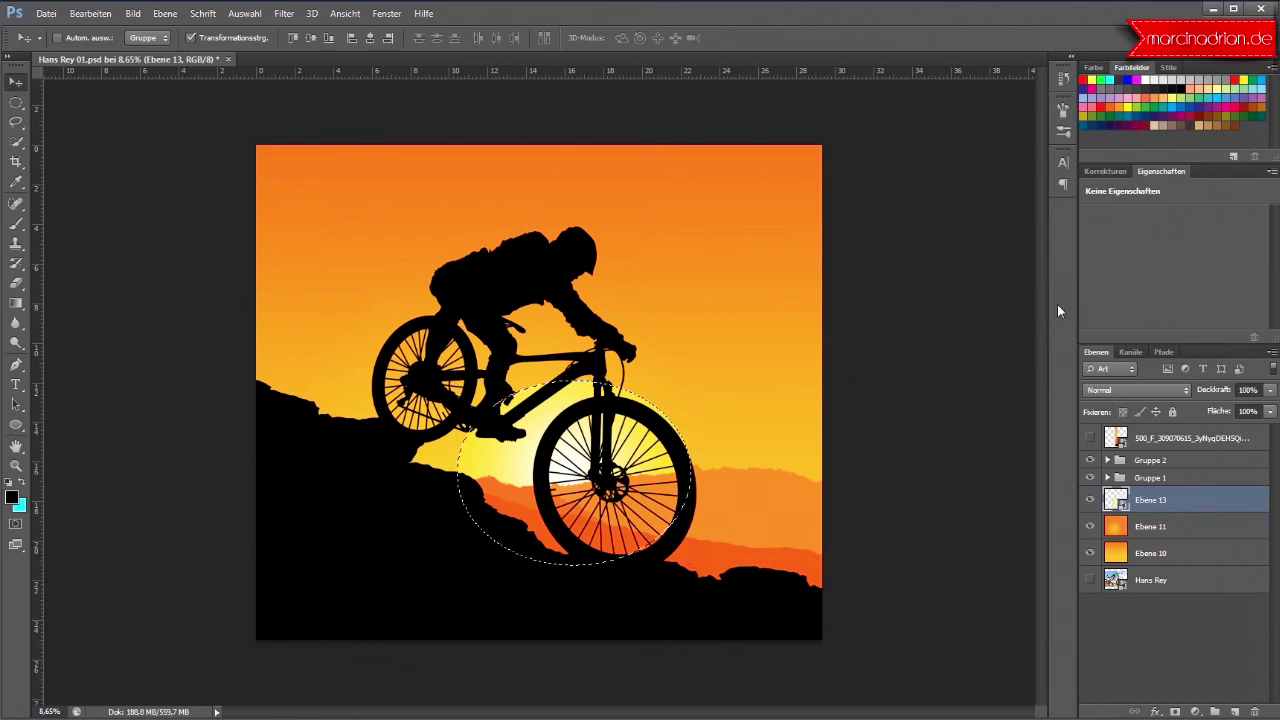
{"action": "right_click", "coordinate": [488, 427]}
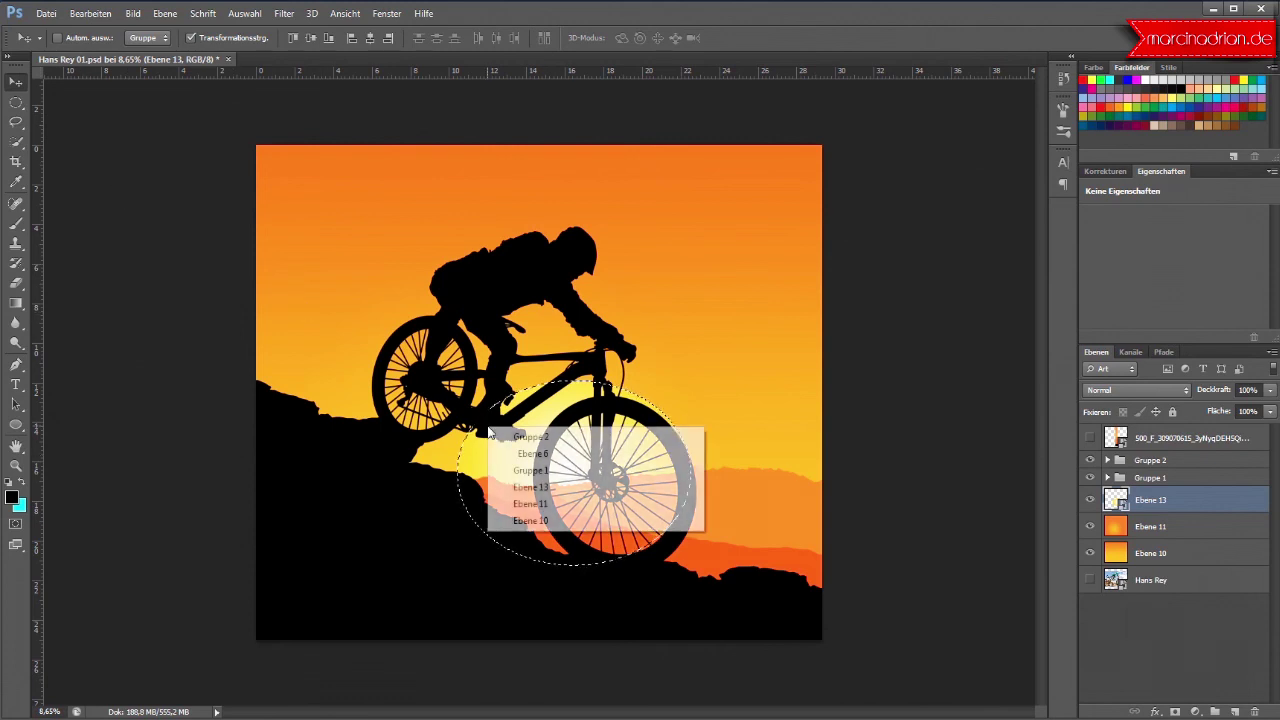
{"action": "left_click", "coordinate": [541, 416]}
{"action": "right_click", "coordinate": [543, 414]}
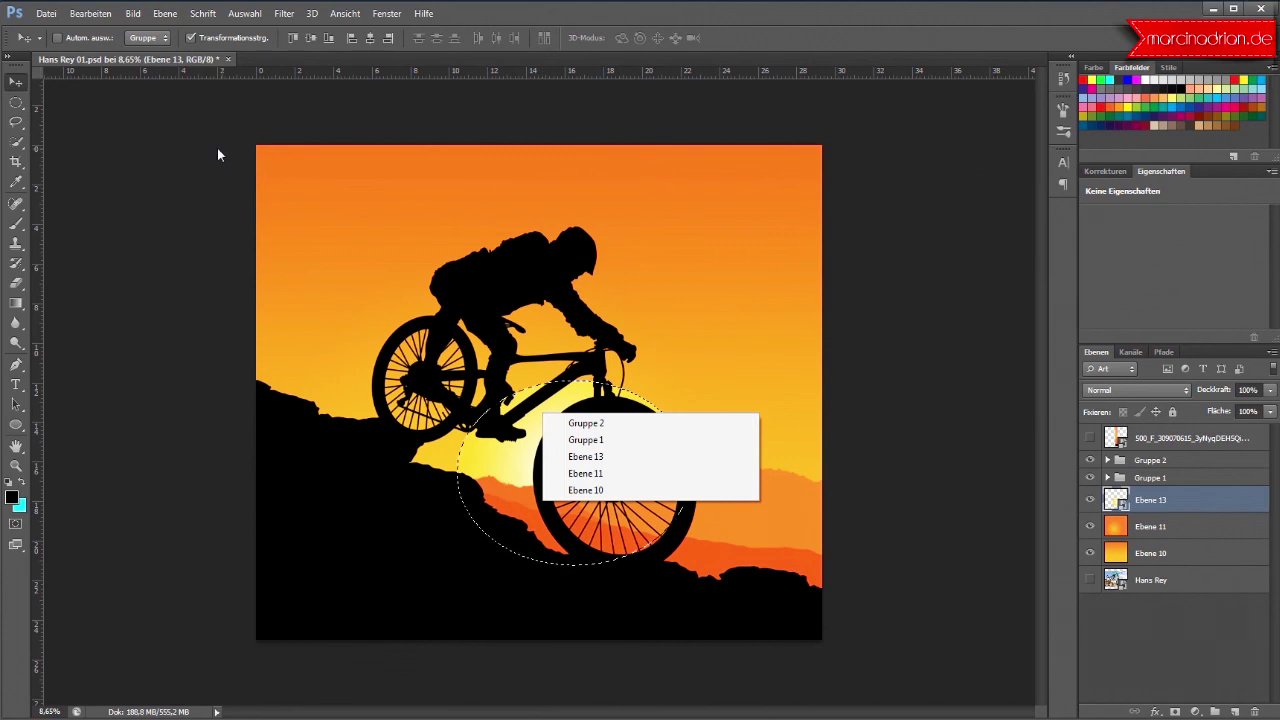
{"action": "left_click", "coordinate": [19, 110]}
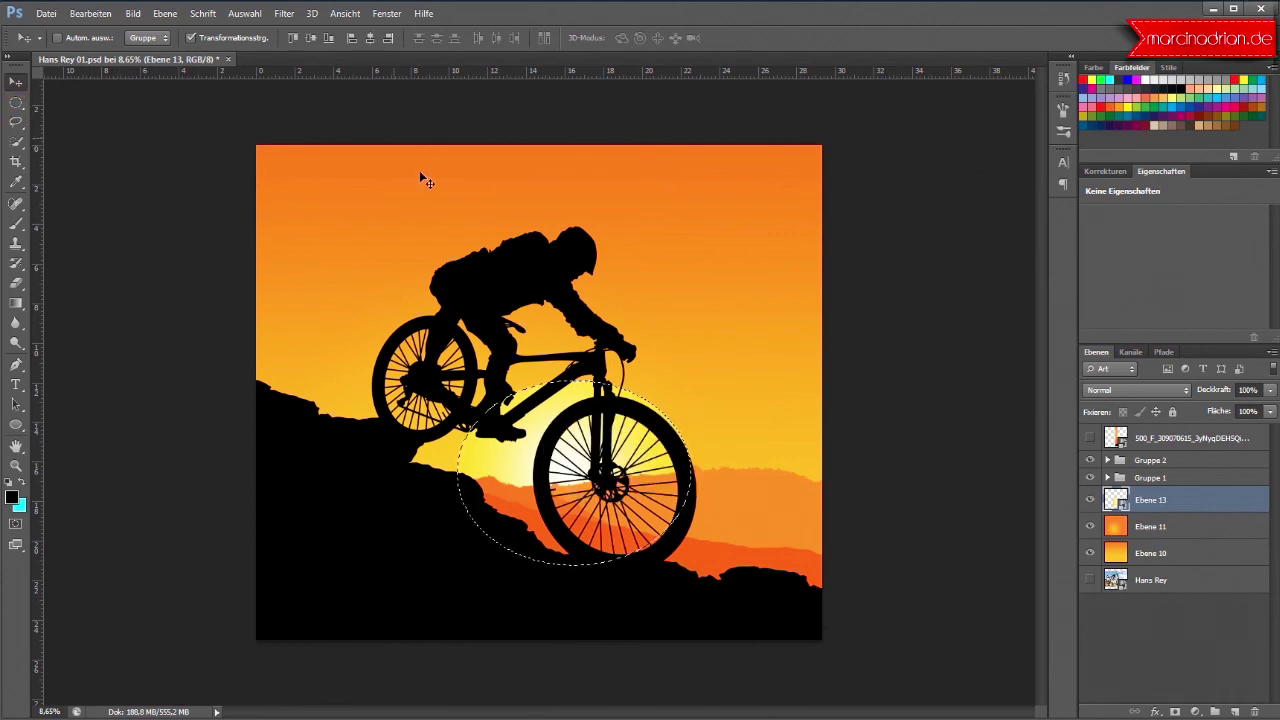
Step: Deselect the circular selection around the sun
{"action": "left_click", "coordinate": [243, 15]}
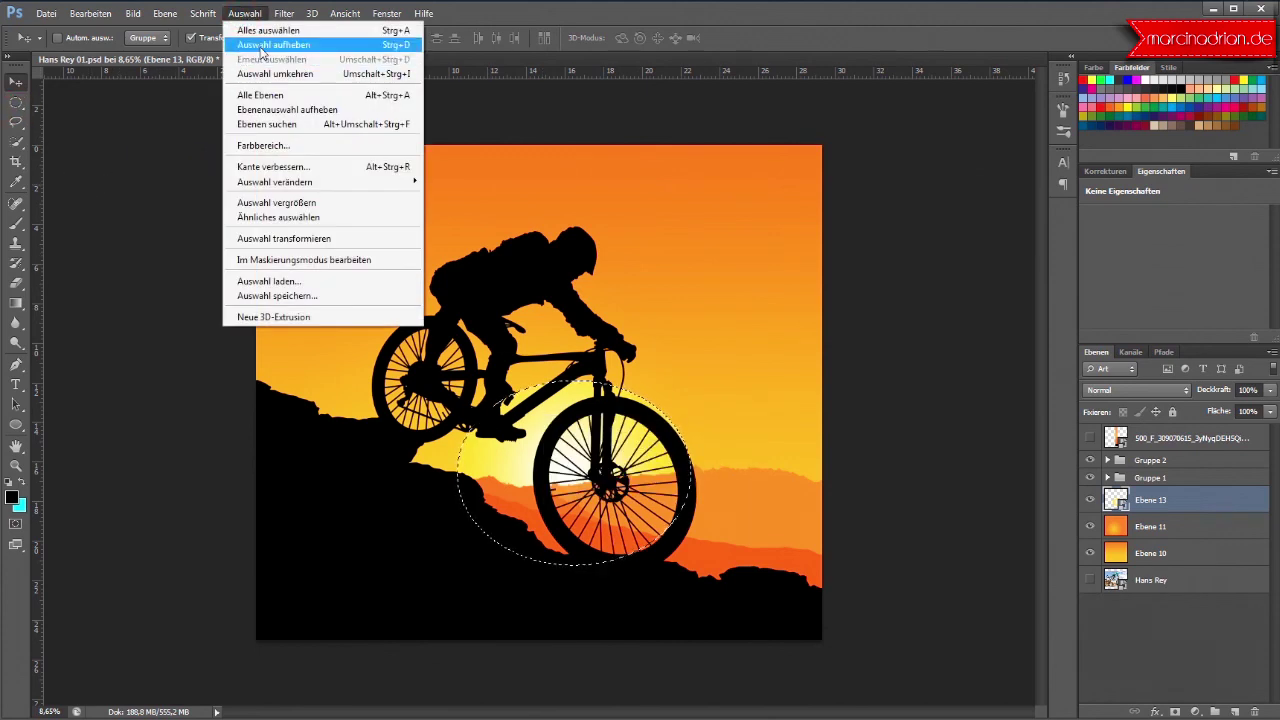
{"action": "left_click", "coordinate": [272, 44]}
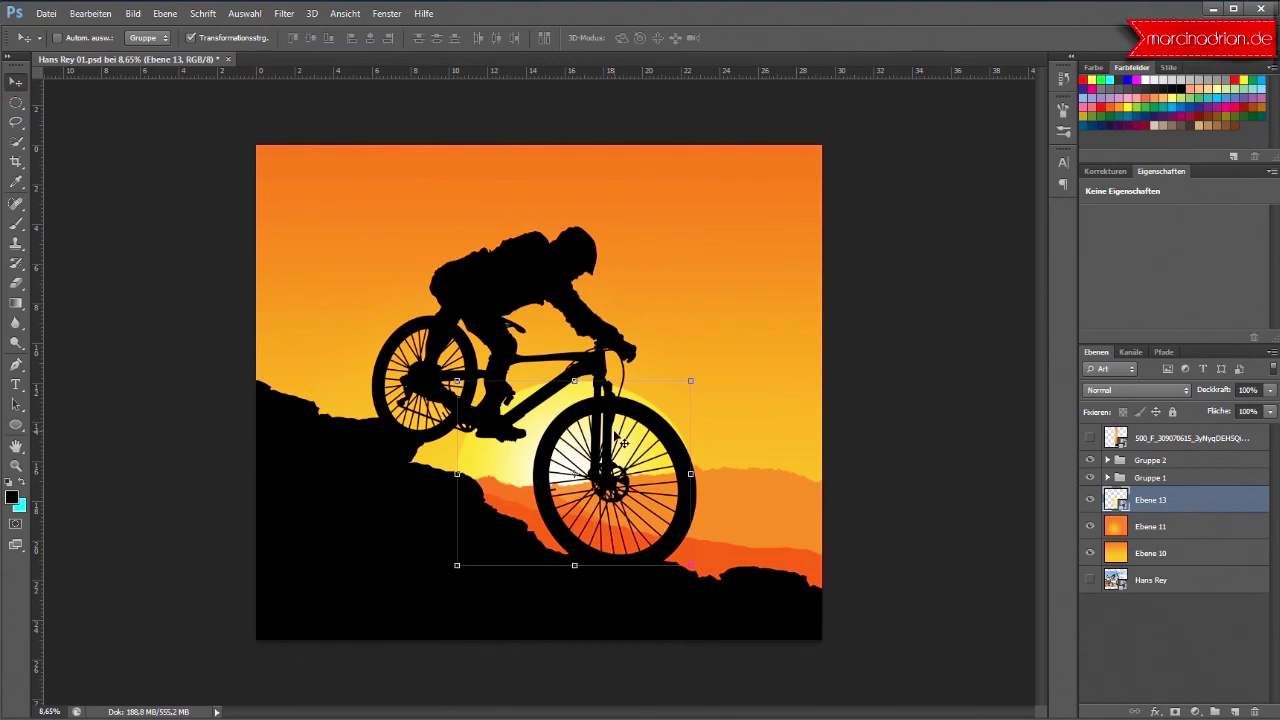
{"action": "left_click", "coordinate": [284, 14]}
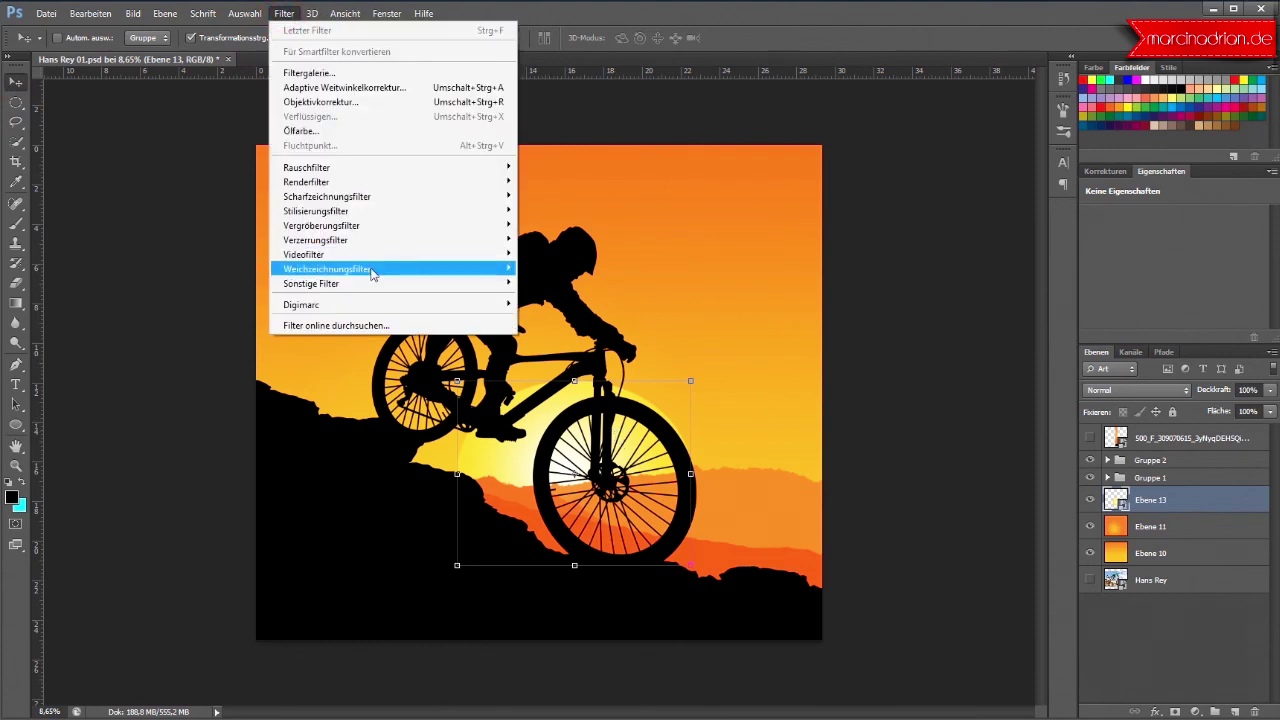
{"action": "mouse_move", "coordinate": [327, 269]}
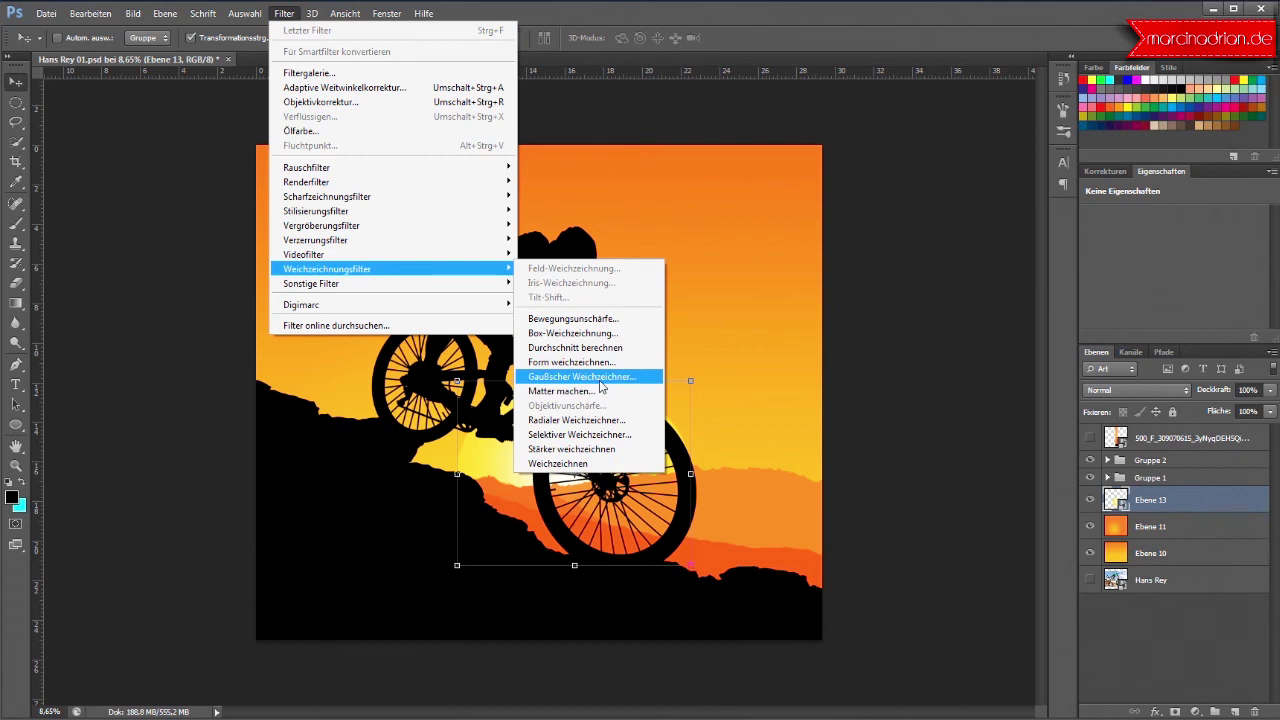
Step: Apply a Gaussian blur of about 177.5 px radius to the sun smart object Ebene 13
{"action": "left_click", "coordinate": [600, 377]}
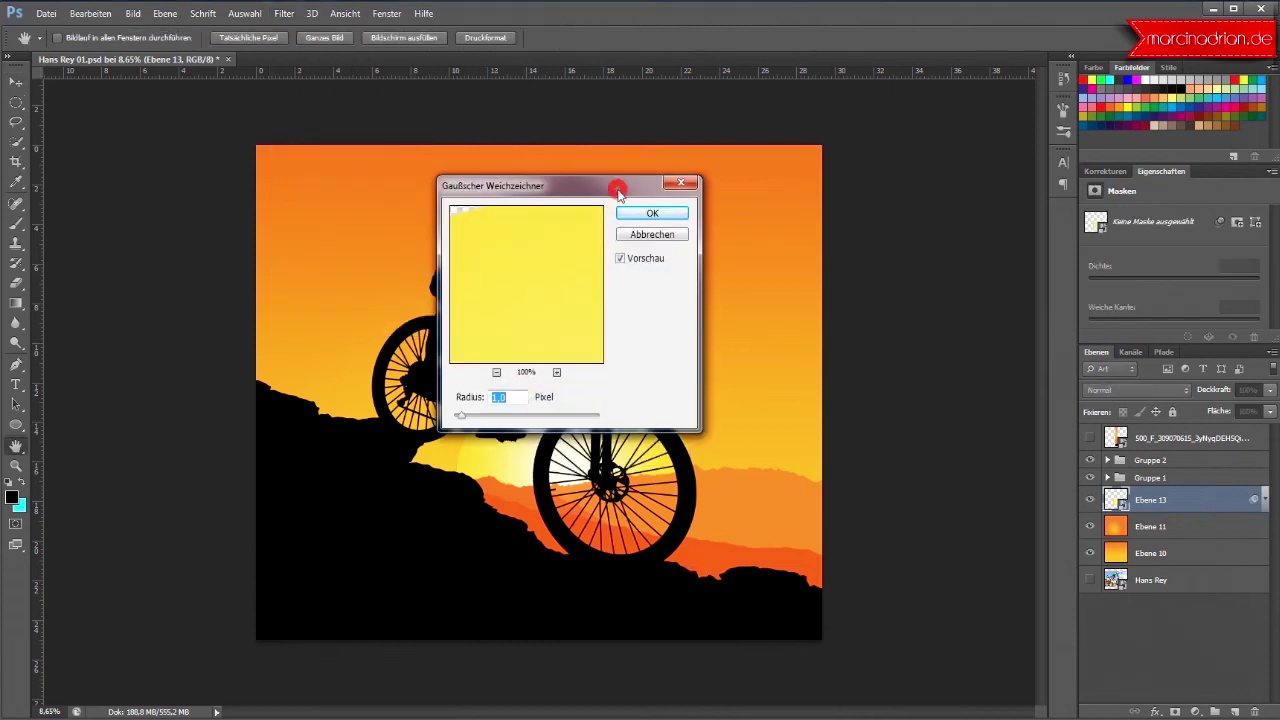
{"action": "left_click_drag", "start_coordinate": [619, 193], "coordinate": [873, 131]}
{"action": "left_click_drag", "start_coordinate": [724, 358], "coordinate": [735, 353]}
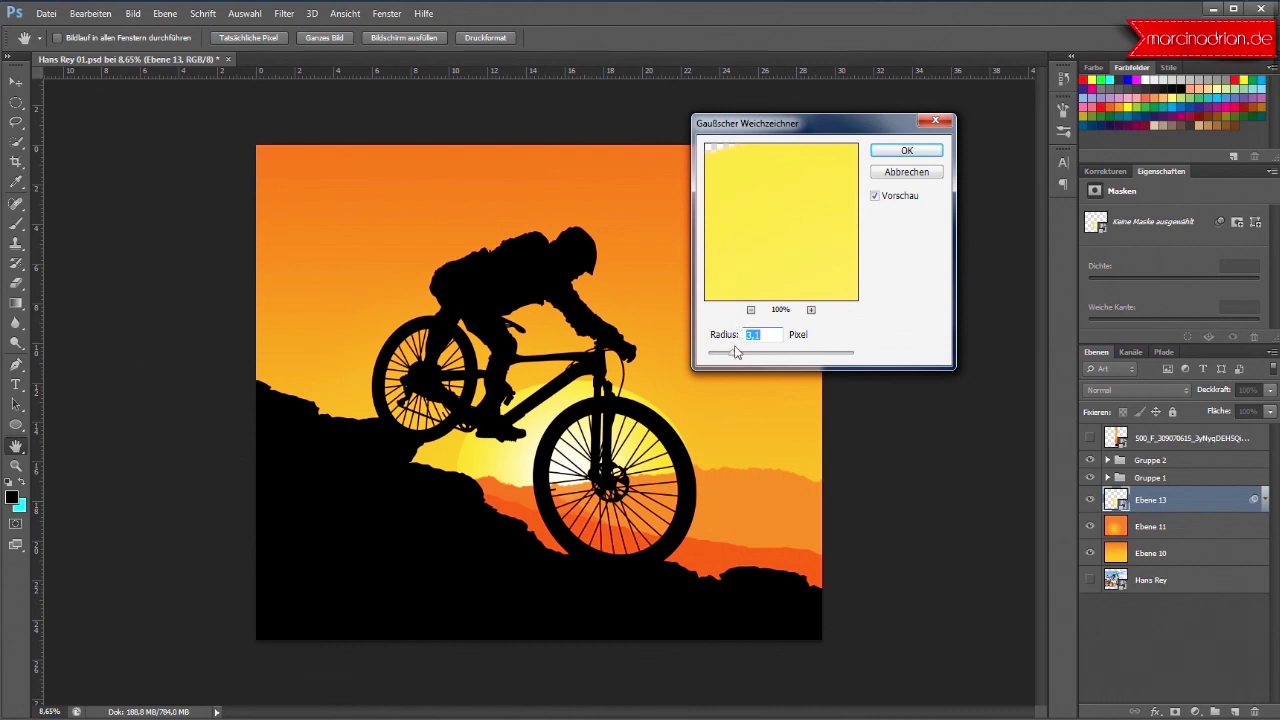
{"action": "left_click_drag", "start_coordinate": [727, 178], "coordinate": [792, 257]}
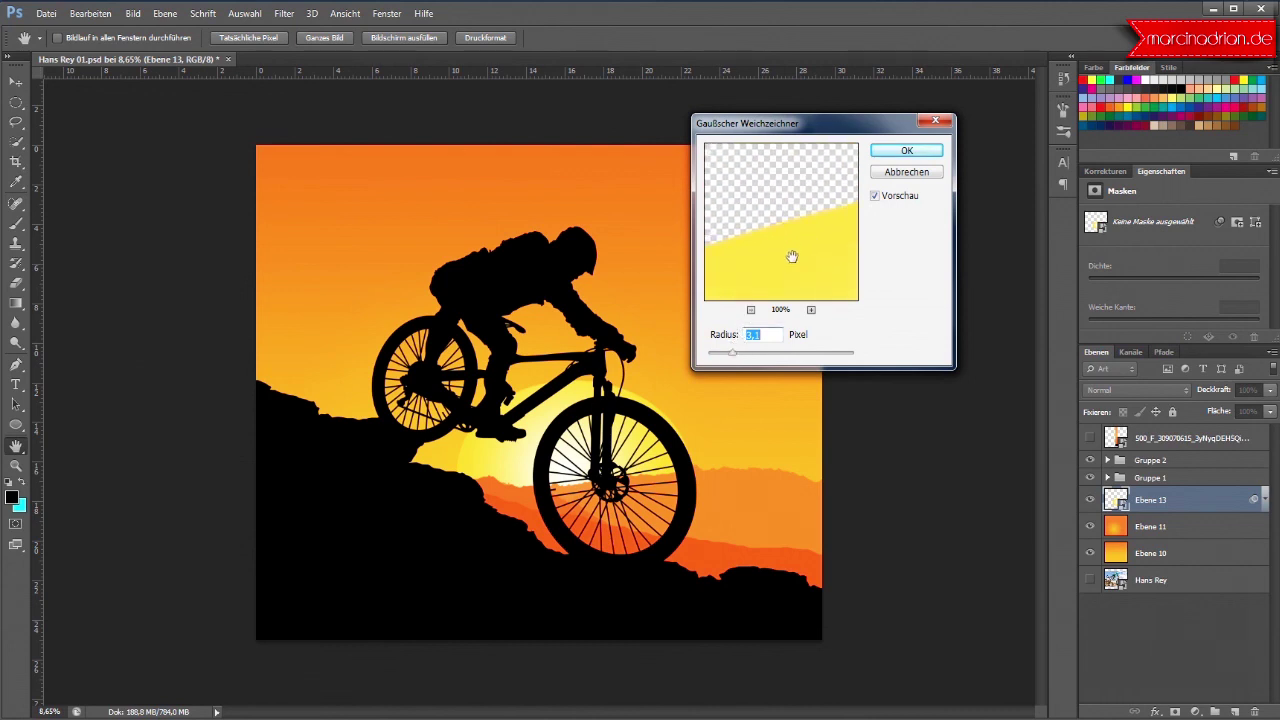
{"action": "left_click_drag", "start_coordinate": [752, 352], "coordinate": [815, 354]}
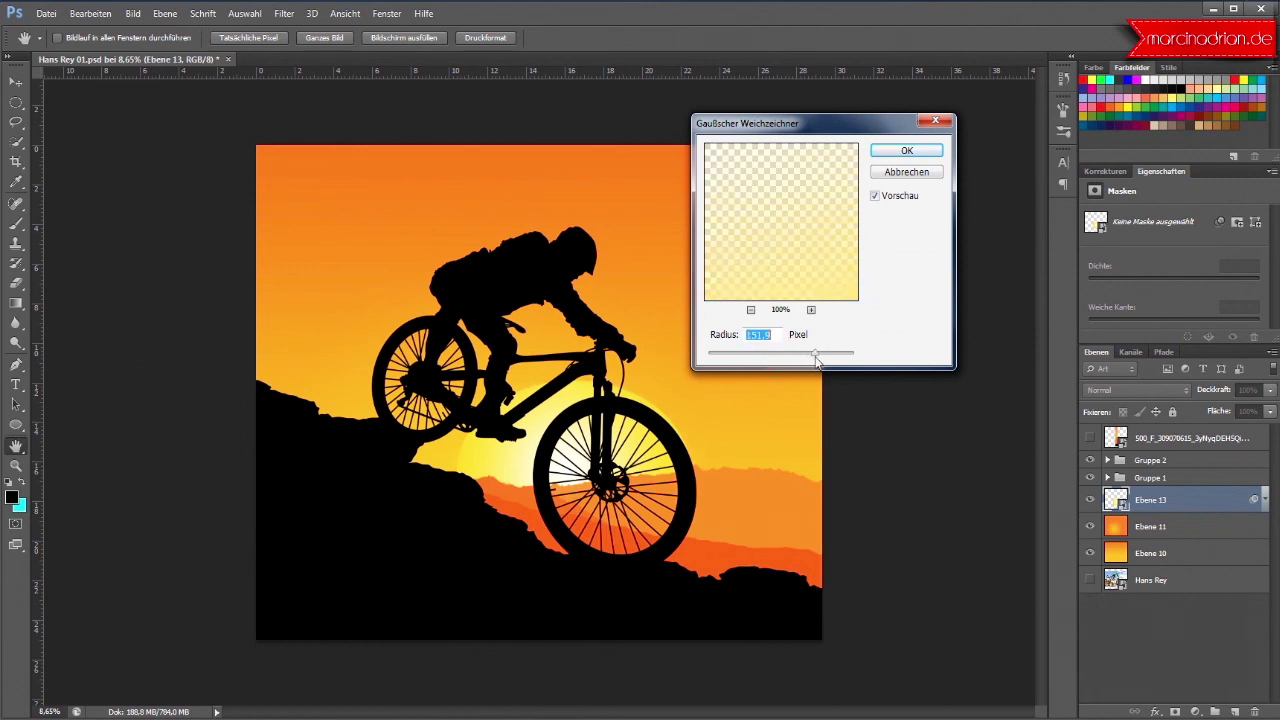
{"action": "left_click_drag", "start_coordinate": [809, 359], "coordinate": [823, 359]}
{"action": "left_click", "coordinate": [890, 150]}
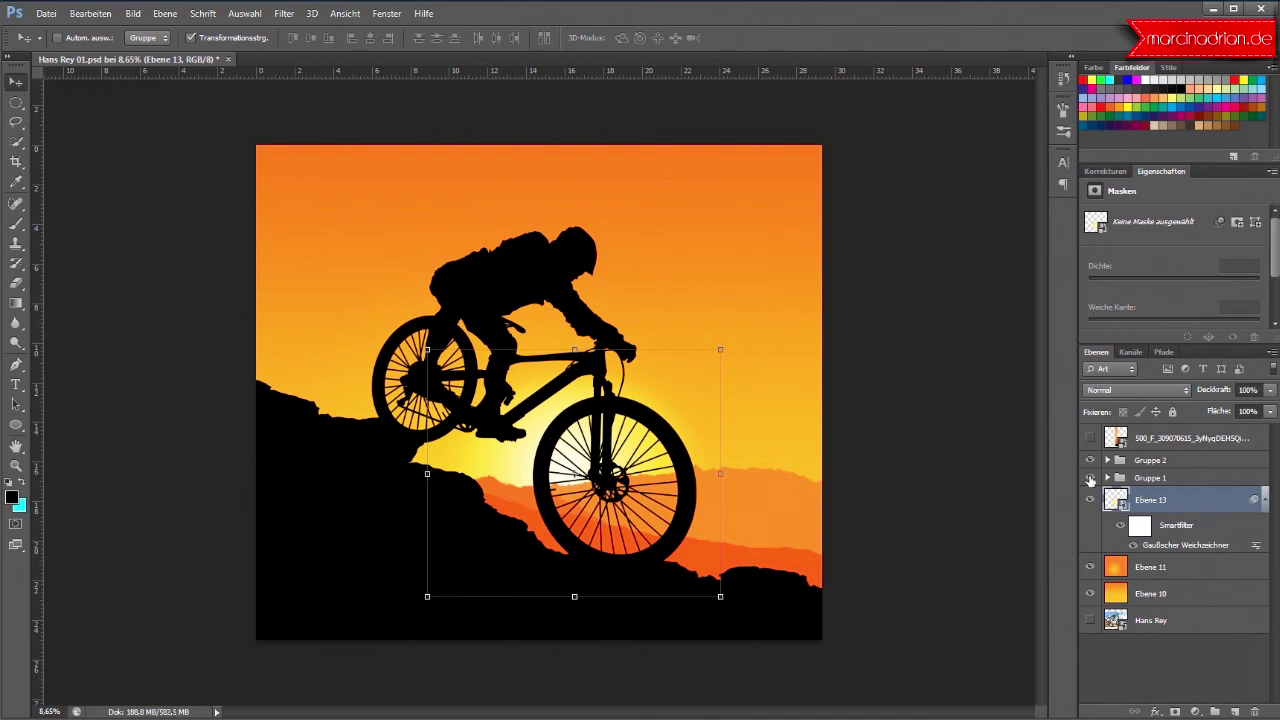
Step: Drag one vertical and one horizontal ruler guide to cross at the blurred sun's centre
{"action": "left_click", "coordinate": [1263, 502]}
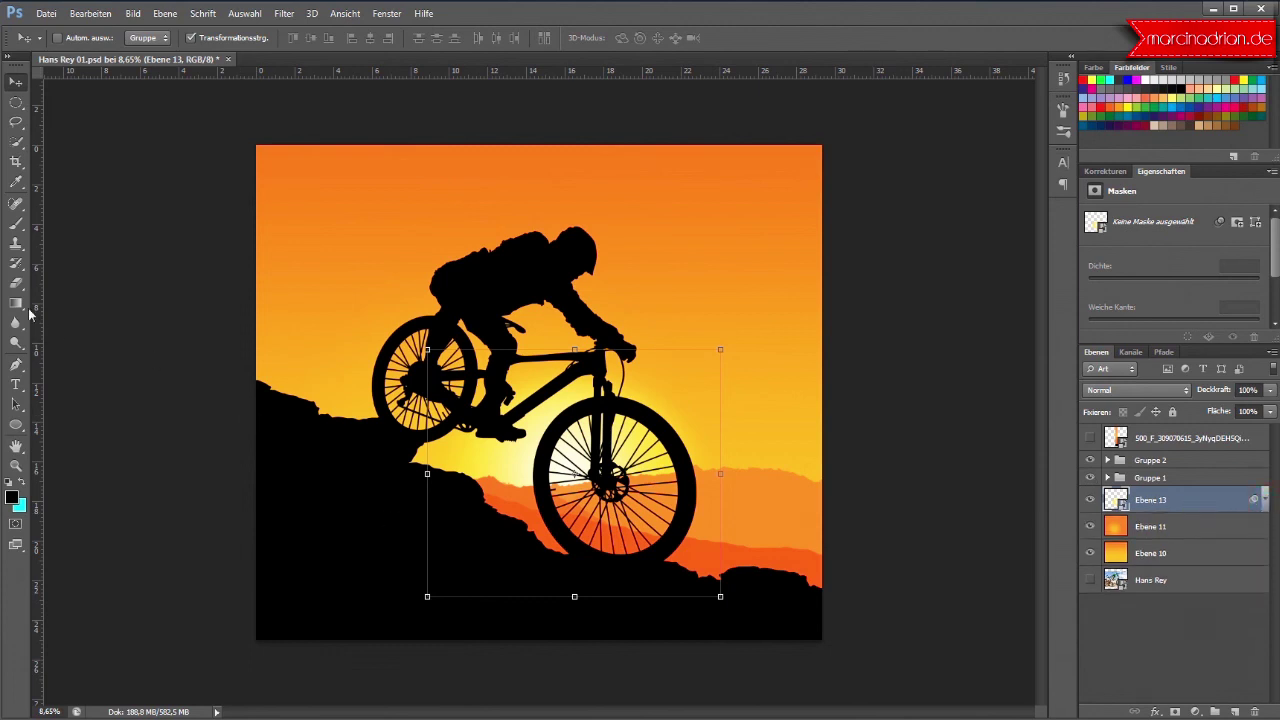
{"action": "left_click_drag", "start_coordinate": [35, 328], "coordinate": [574, 342]}
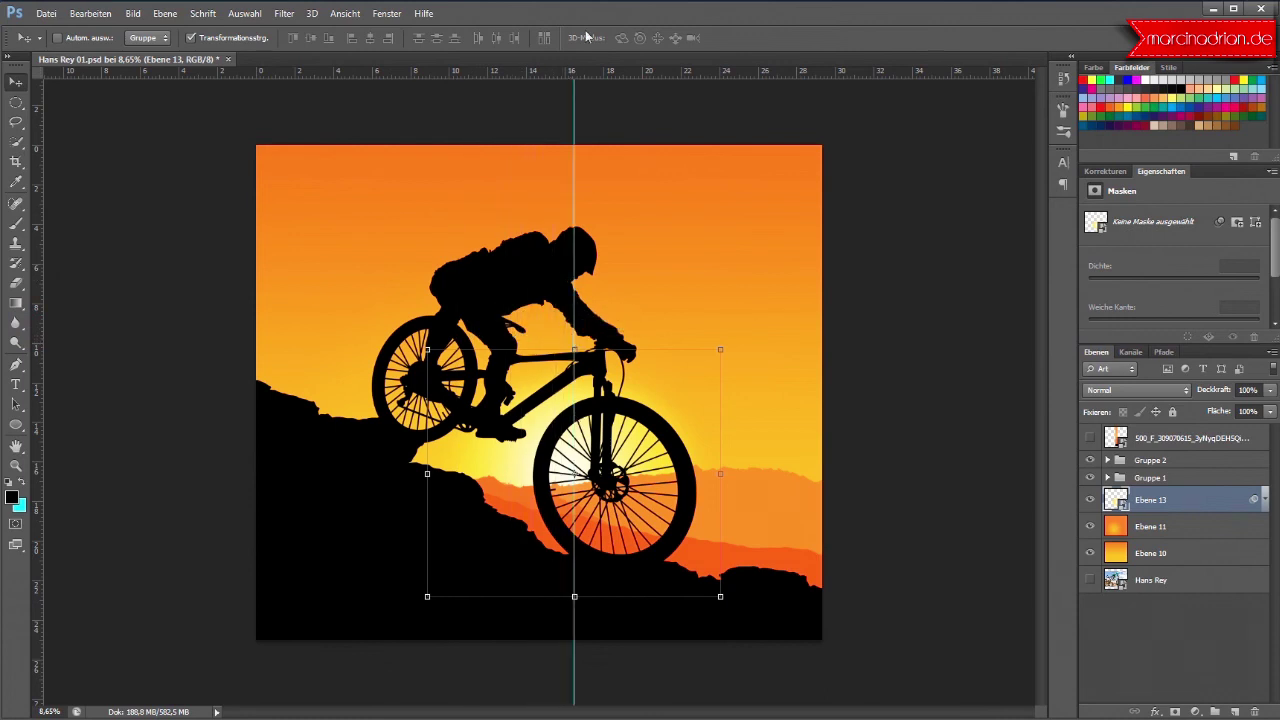
{"action": "left_click_drag", "start_coordinate": [578, 78], "coordinate": [691, 474]}
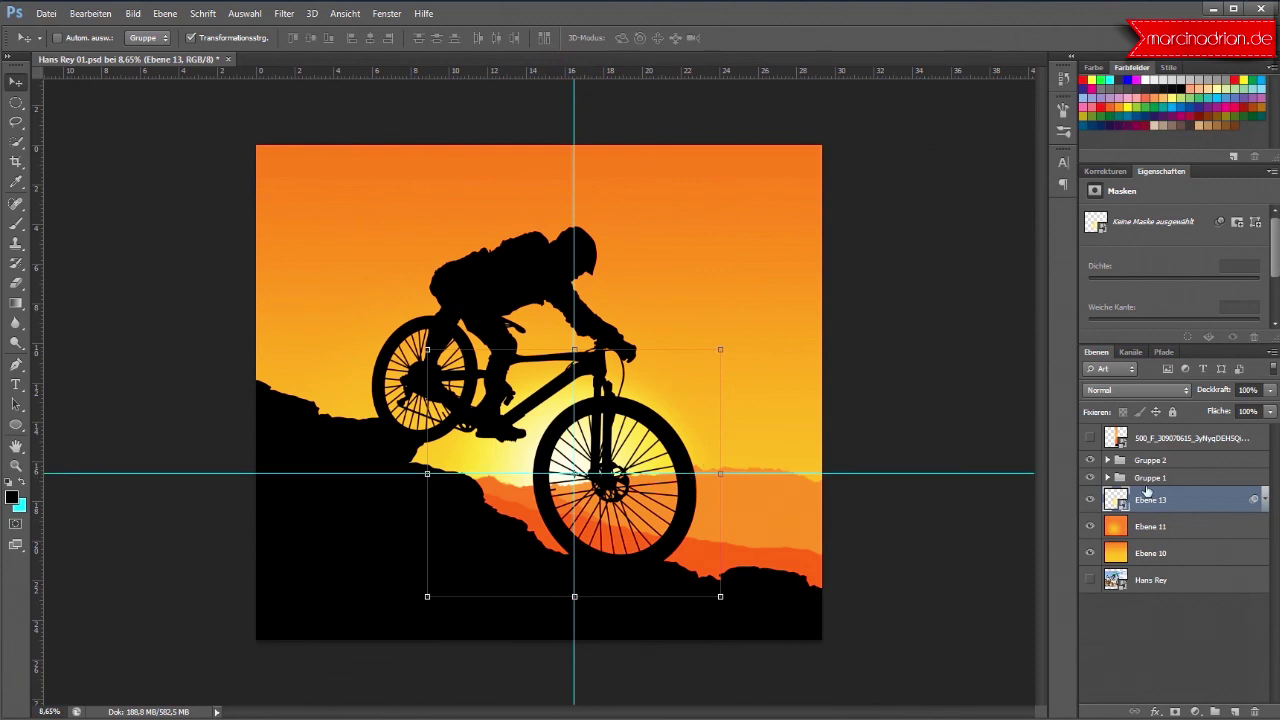
{"action": "left_click", "coordinate": [1106, 479]}
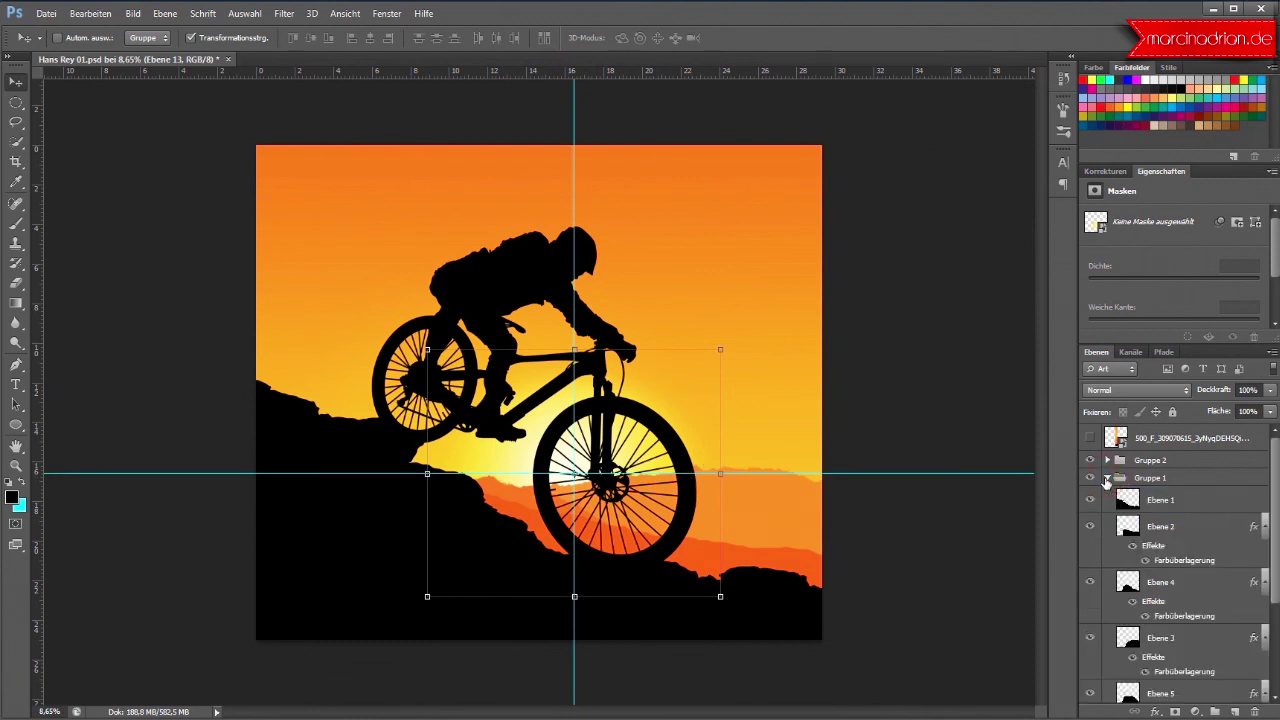
{"action": "scroll", "coordinate": [1168, 560], "scroll_direction": "down", "scroll_amount": 3}
Step: Duplicate Ebene 13 and move the copy up through Gruppe 1 above Ebene 4
{"action": "scroll", "coordinate": [1168, 560], "scroll_direction": "down", "scroll_amount": 2}
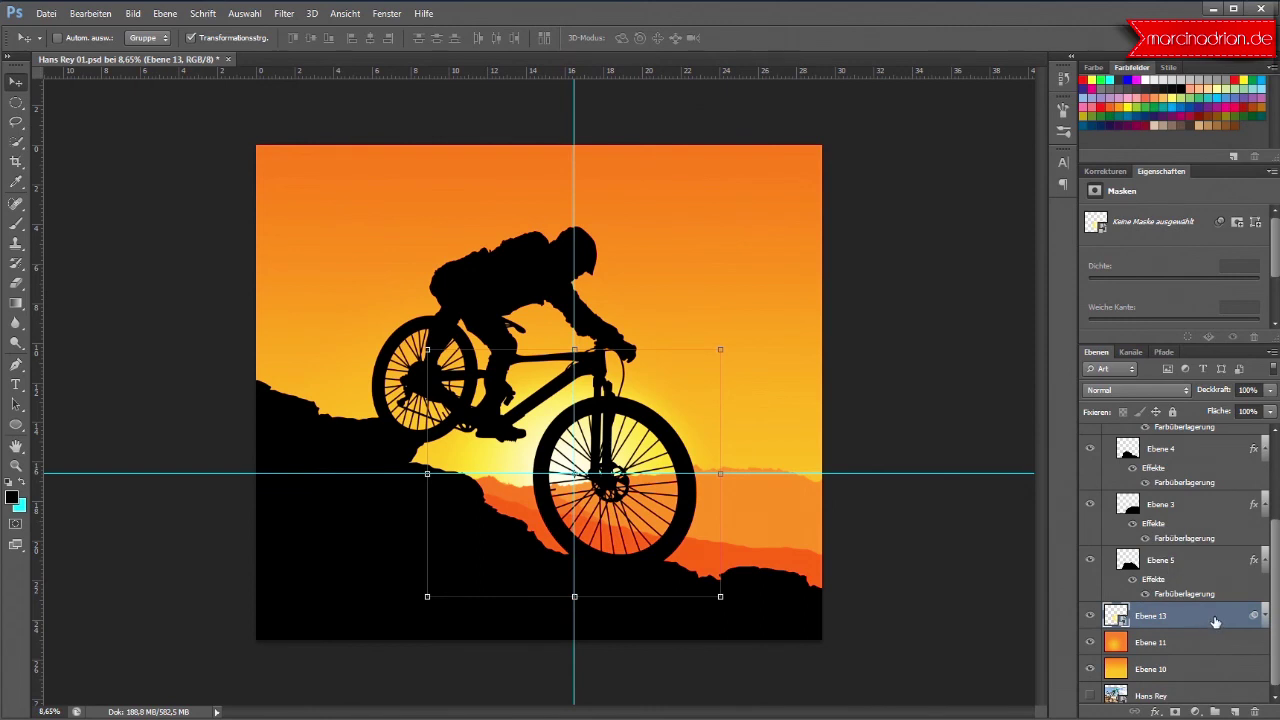
{"action": "left_click_drag", "start_coordinate": [1214, 622], "coordinate": [1235, 711]}
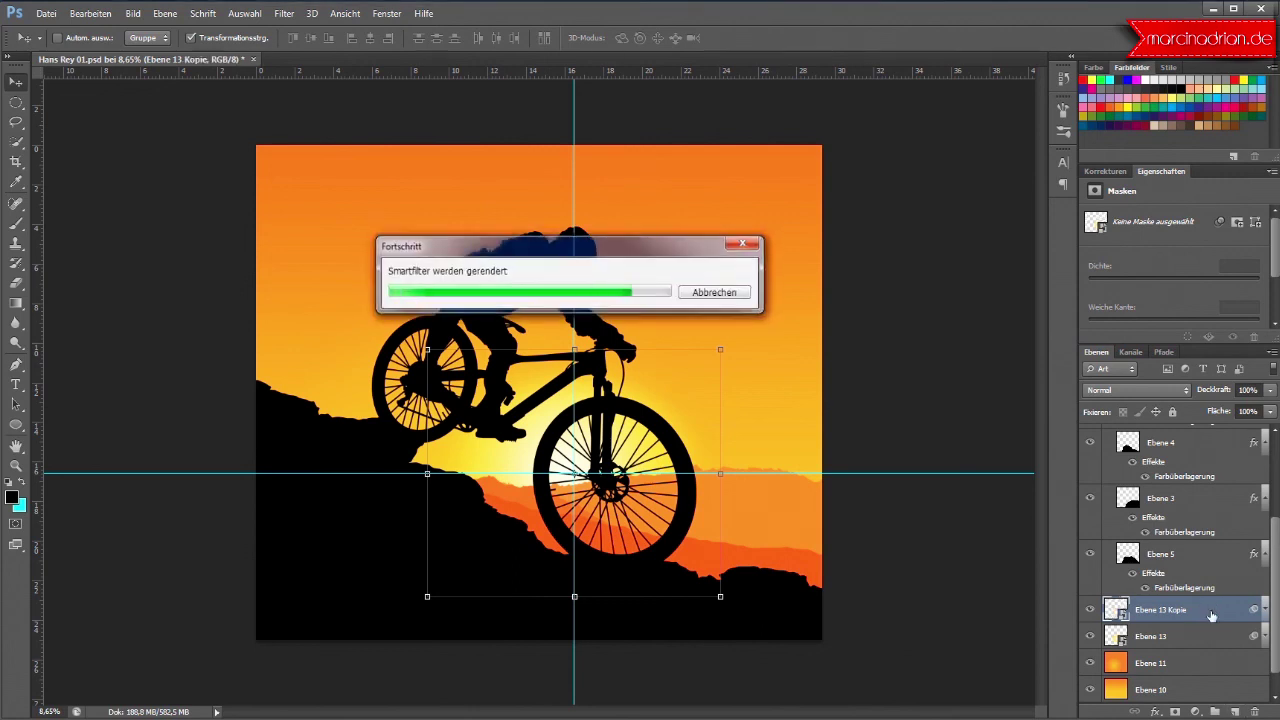
{"action": "left_click_drag", "start_coordinate": [1211, 615], "coordinate": [1211, 554]}
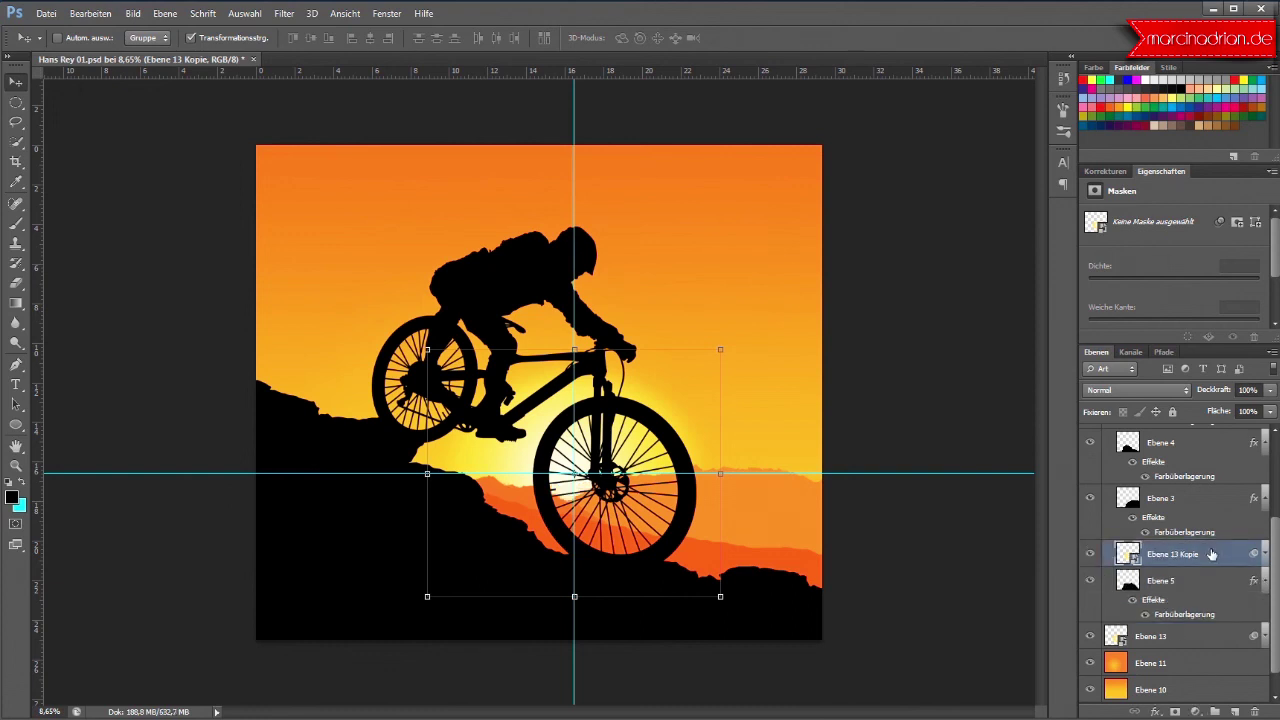
{"action": "left_click_drag", "start_coordinate": [1211, 554], "coordinate": [1212, 494]}
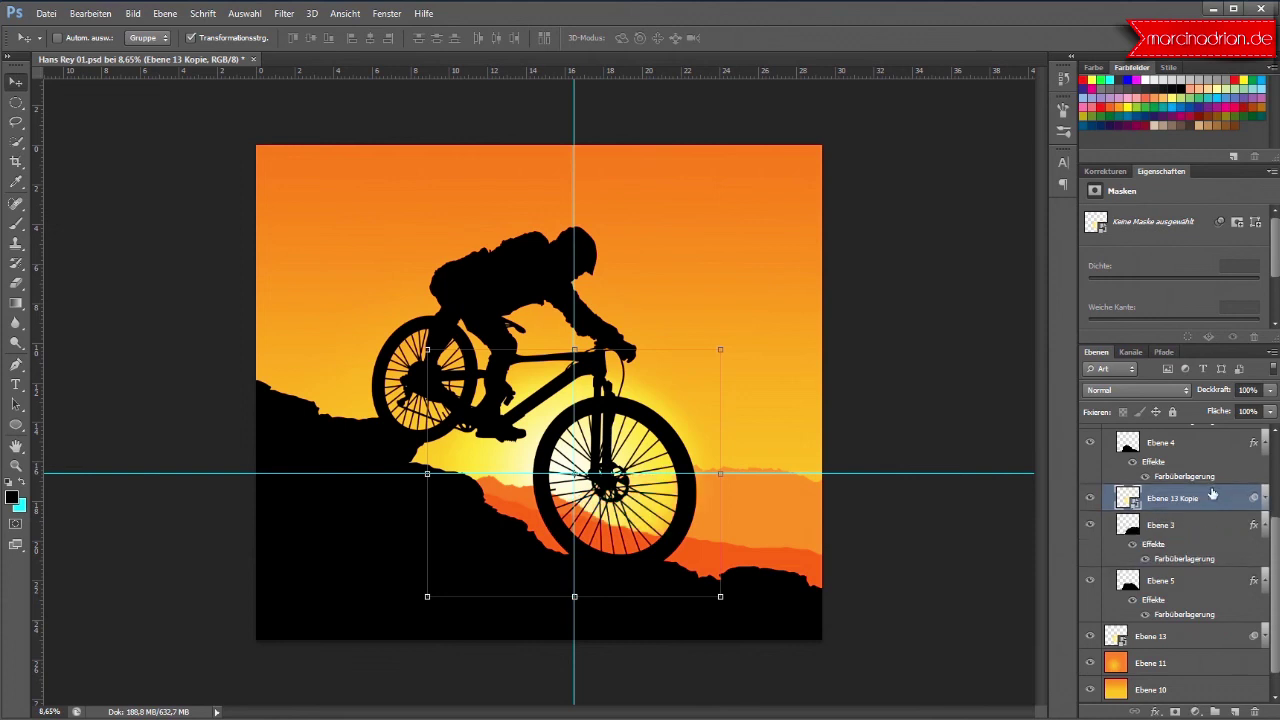
{"action": "left_click", "coordinate": [1268, 392]}
{"action": "left_click", "coordinate": [1236, 410]}
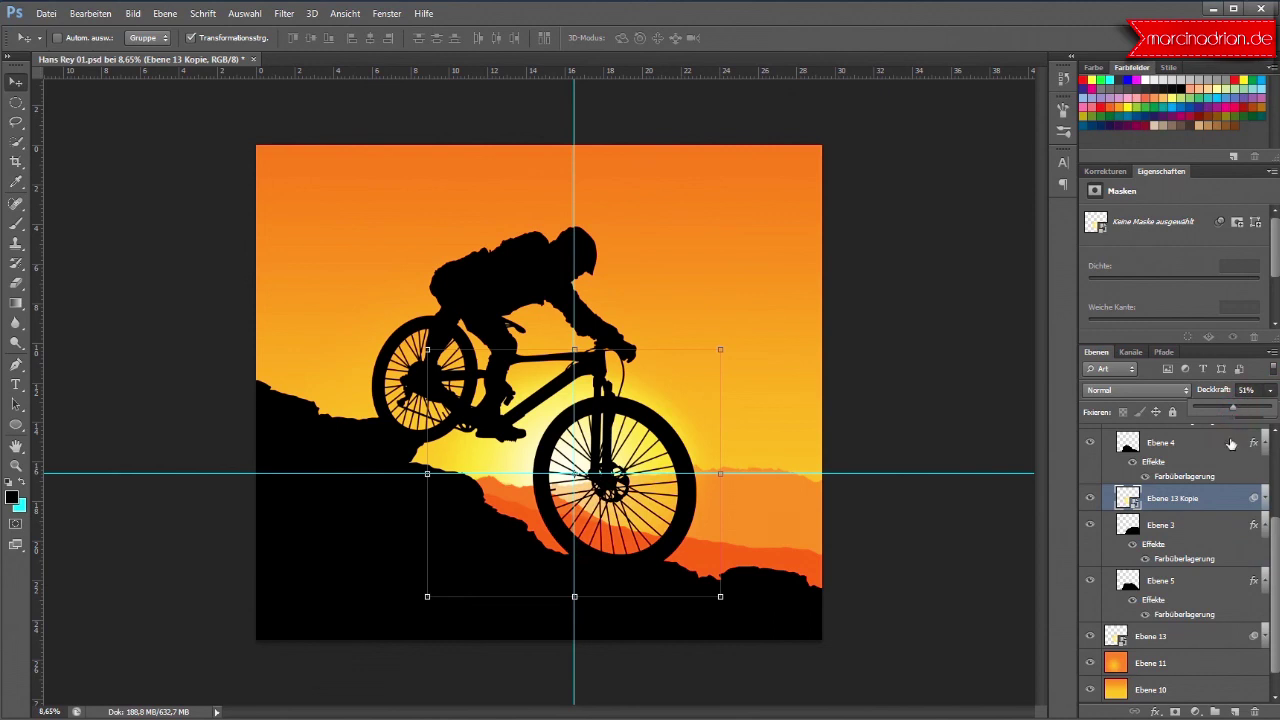
{"action": "scroll", "coordinate": [1222, 505], "scroll_direction": "up", "scroll_amount": 1}
{"action": "left_click_drag", "start_coordinate": [1220, 555], "coordinate": [1222, 498]}
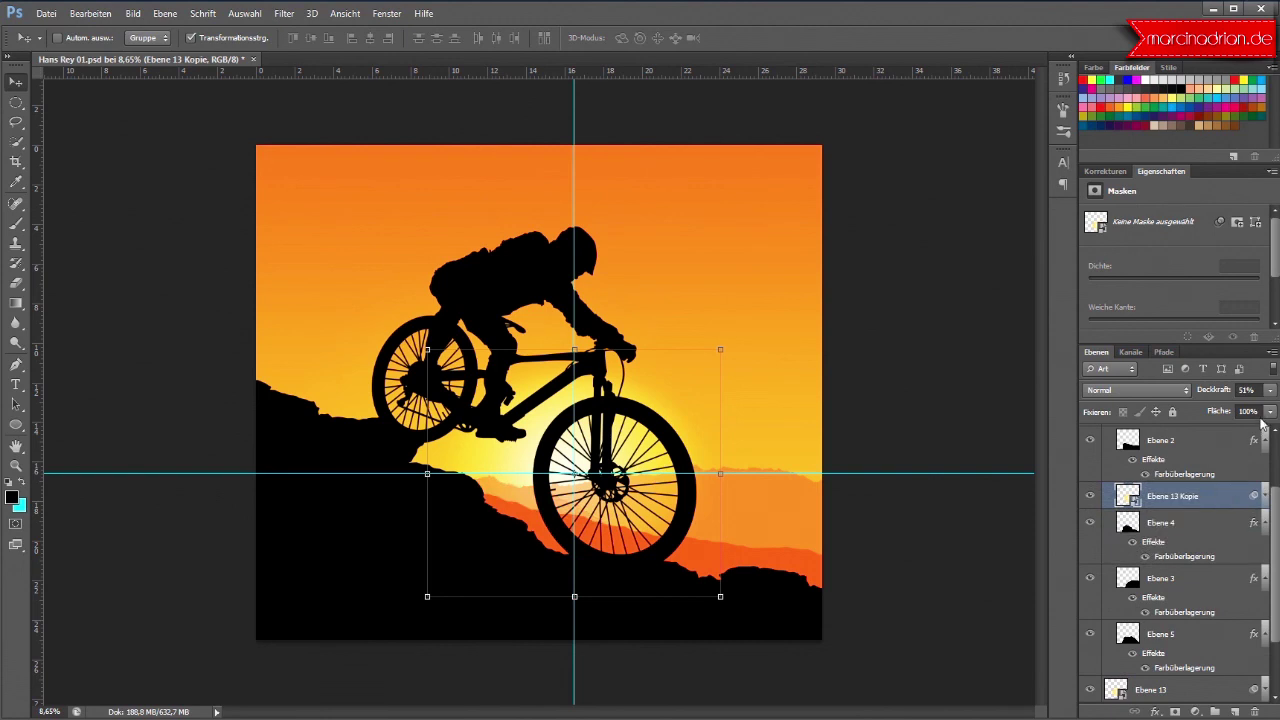
Step: Place Ebene 13 Kopie directly under Ebene 1 with about 45% fill and 25% opacity
{"action": "left_click", "coordinate": [1271, 411]}
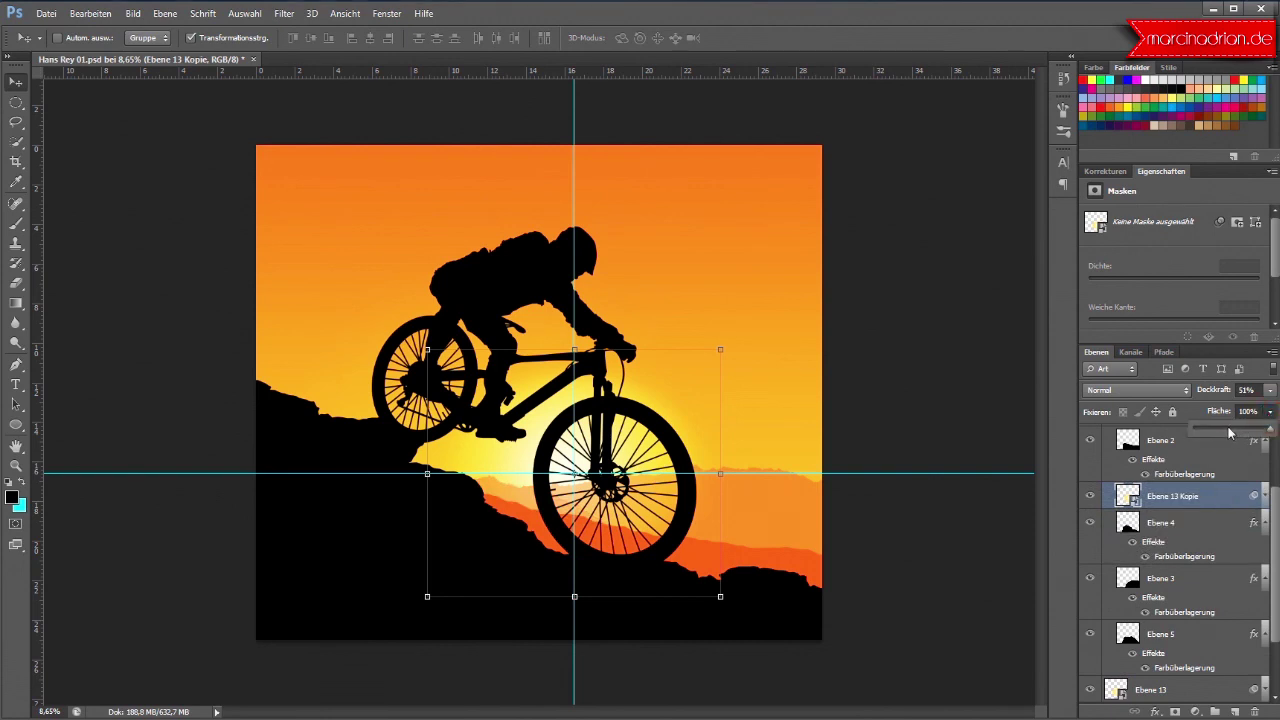
{"action": "left_click", "coordinate": [1229, 430]}
{"action": "left_click_drag", "start_coordinate": [1229, 430], "coordinate": [1238, 432]}
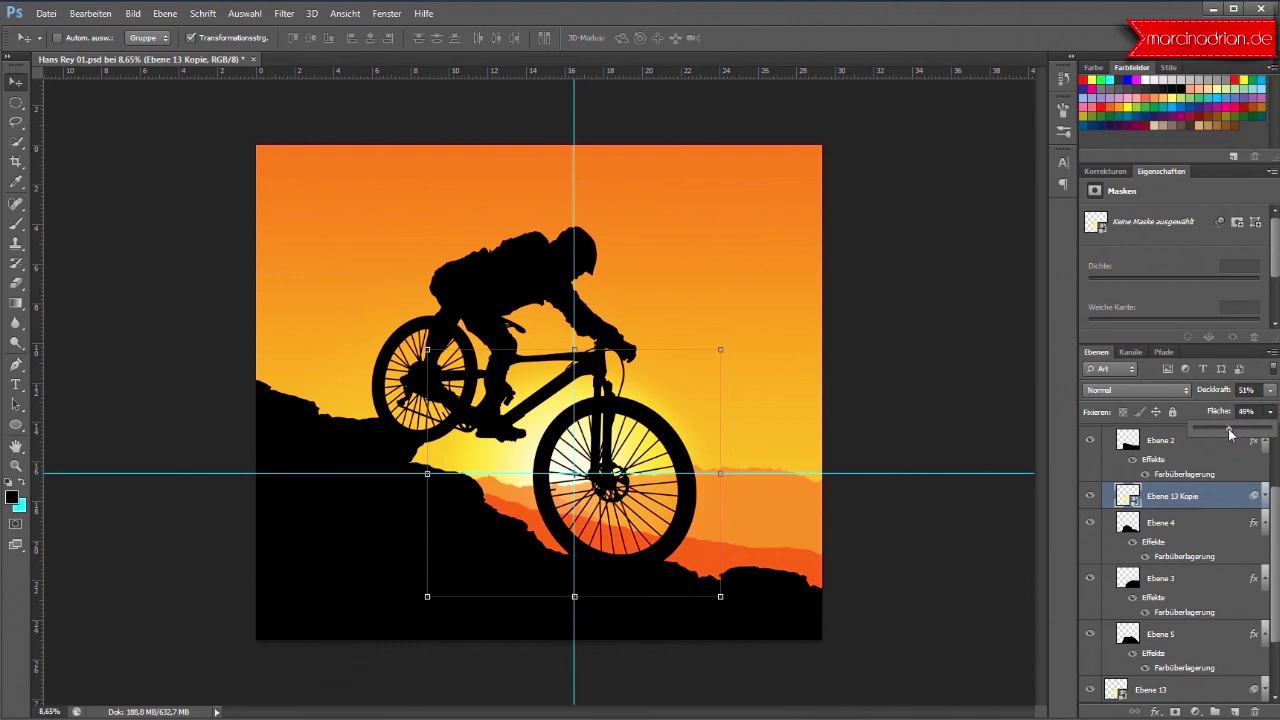
{"action": "scroll", "coordinate": [1221, 500], "scroll_direction": "up", "scroll_amount": 1}
{"action": "scroll", "coordinate": [1218, 515], "scroll_direction": "up", "scroll_amount": 1}
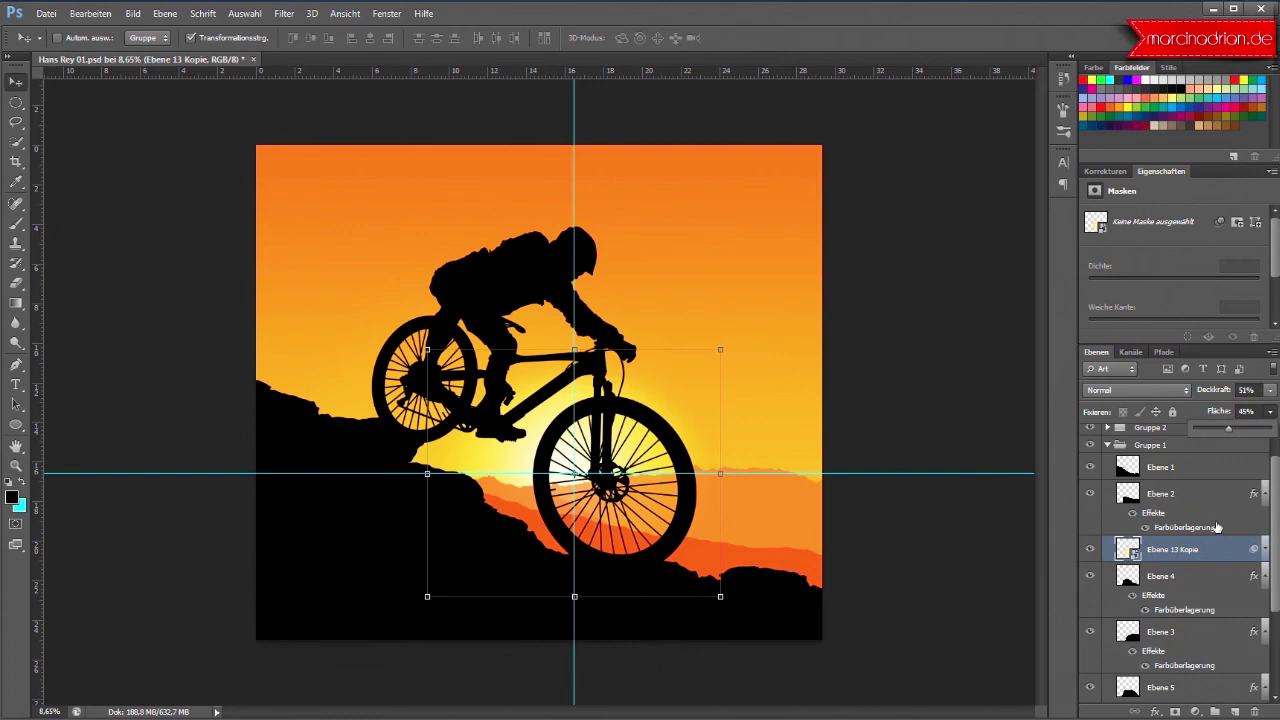
{"action": "left_click_drag", "start_coordinate": [1217, 549], "coordinate": [1217, 490]}
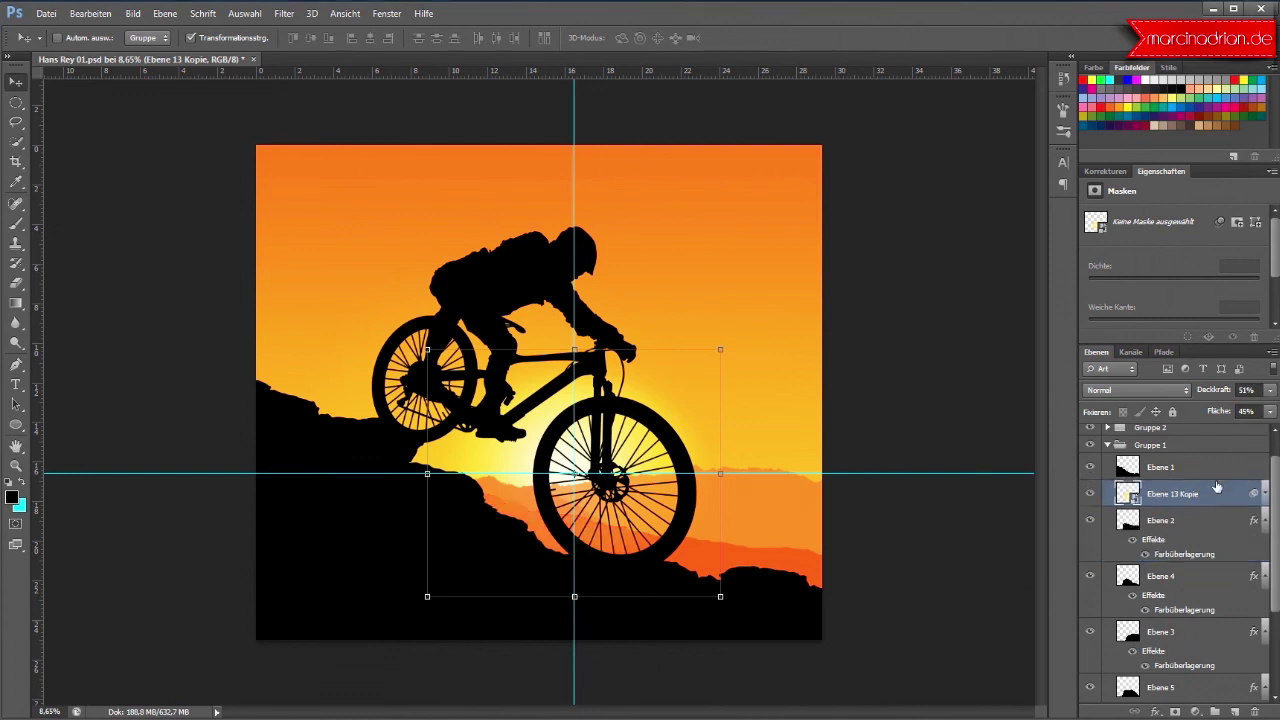
{"action": "left_click_drag", "start_coordinate": [1270, 397], "coordinate": [1218, 407]}
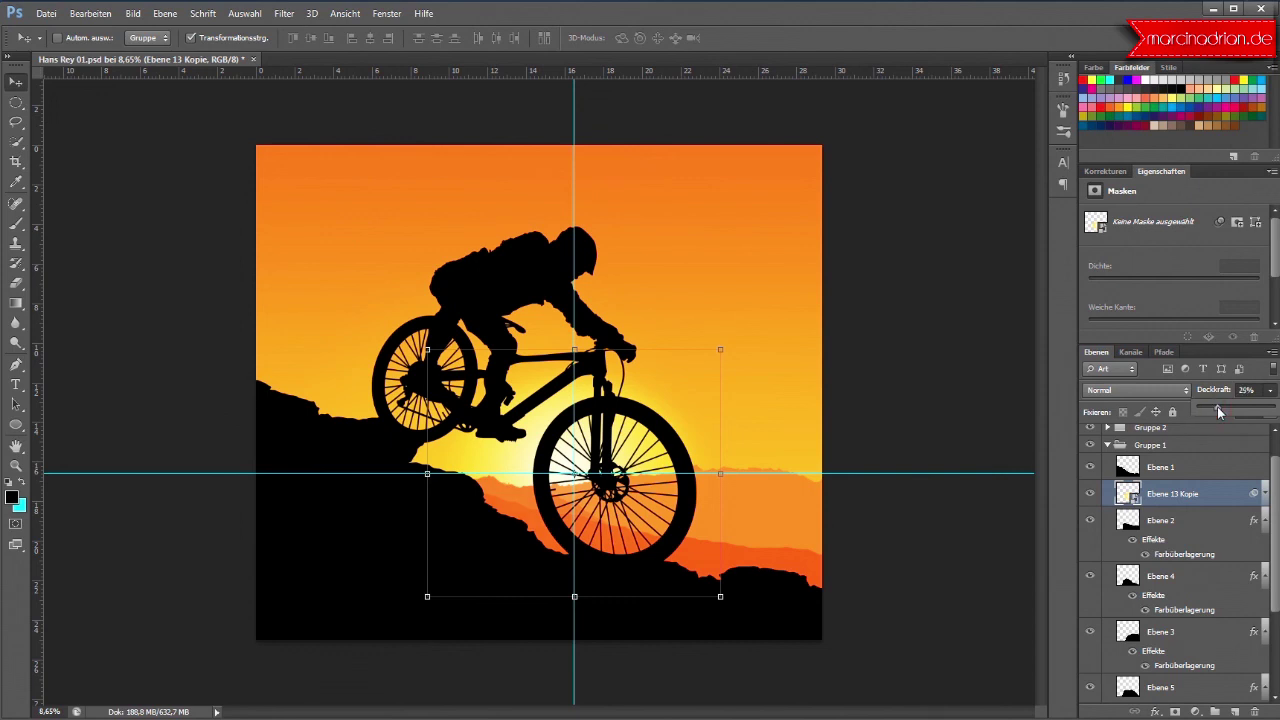
{"action": "left_click", "coordinate": [1209, 622]}
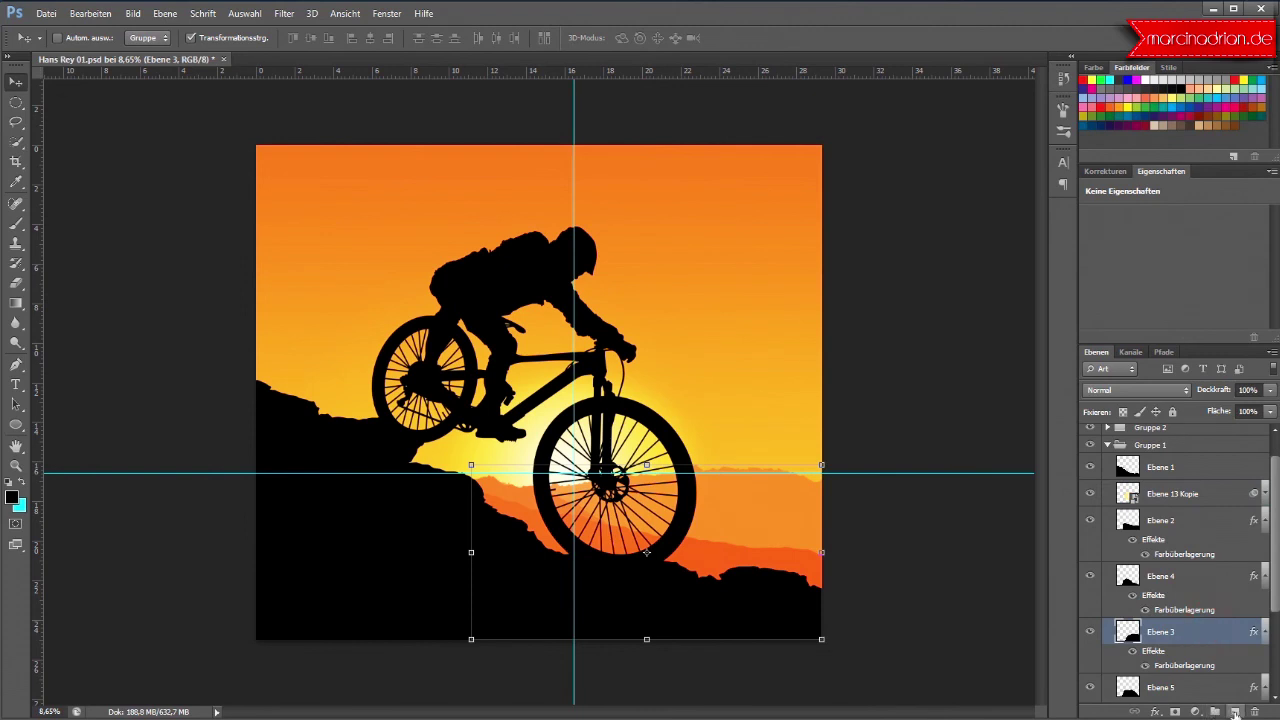
Step: Add a new empty layer above Ebene 3 and set the foreground colour to white
{"action": "left_click", "coordinate": [1214, 711]}
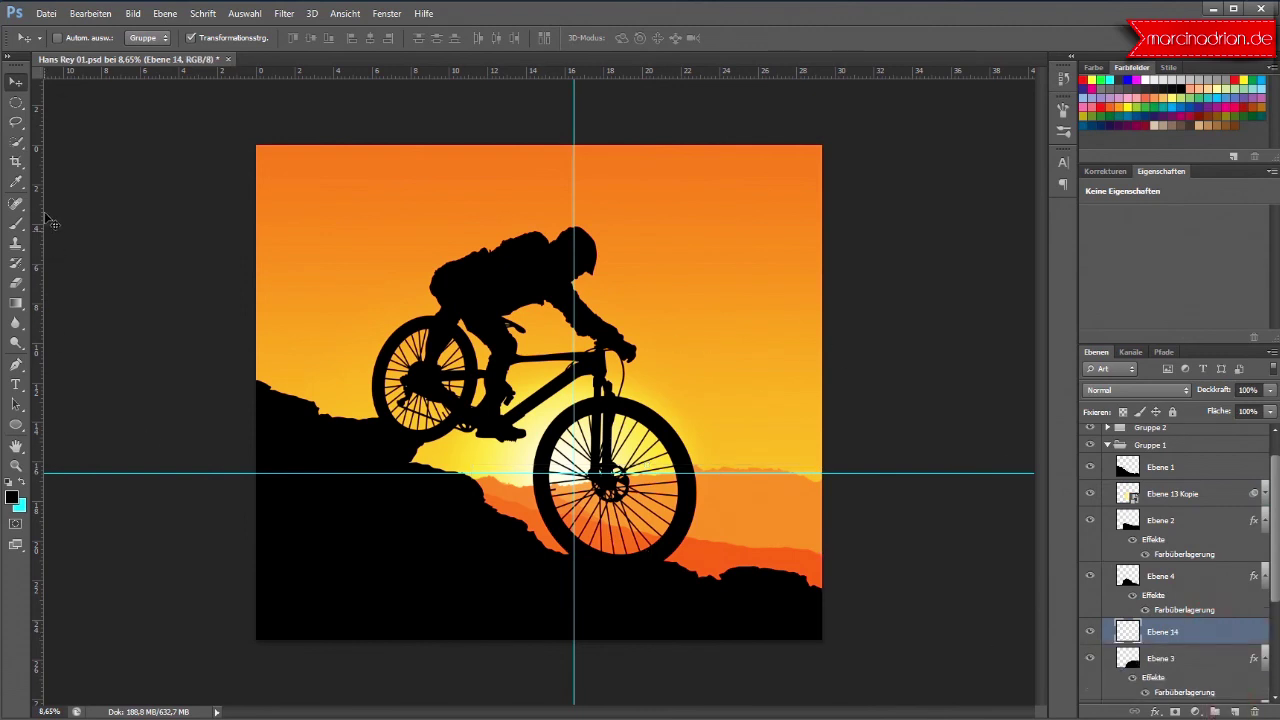
{"action": "left_click", "coordinate": [15, 182]}
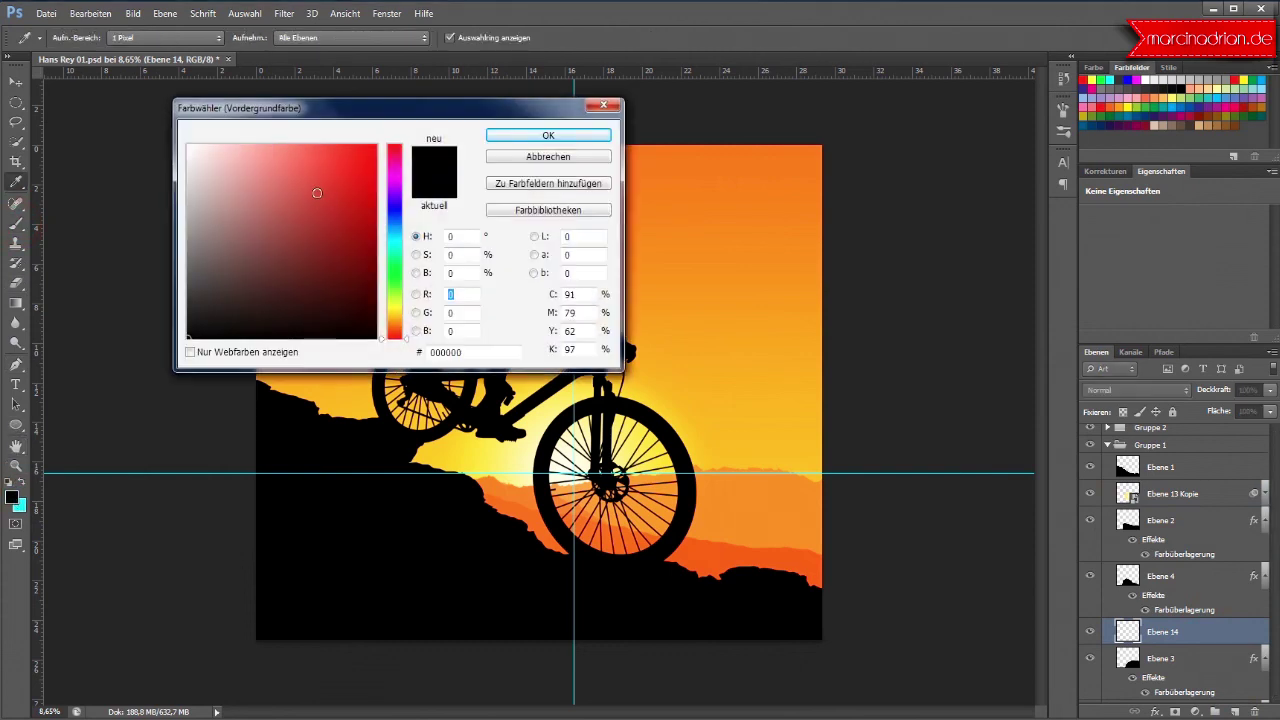
{"action": "left_click", "coordinate": [185, 143]}
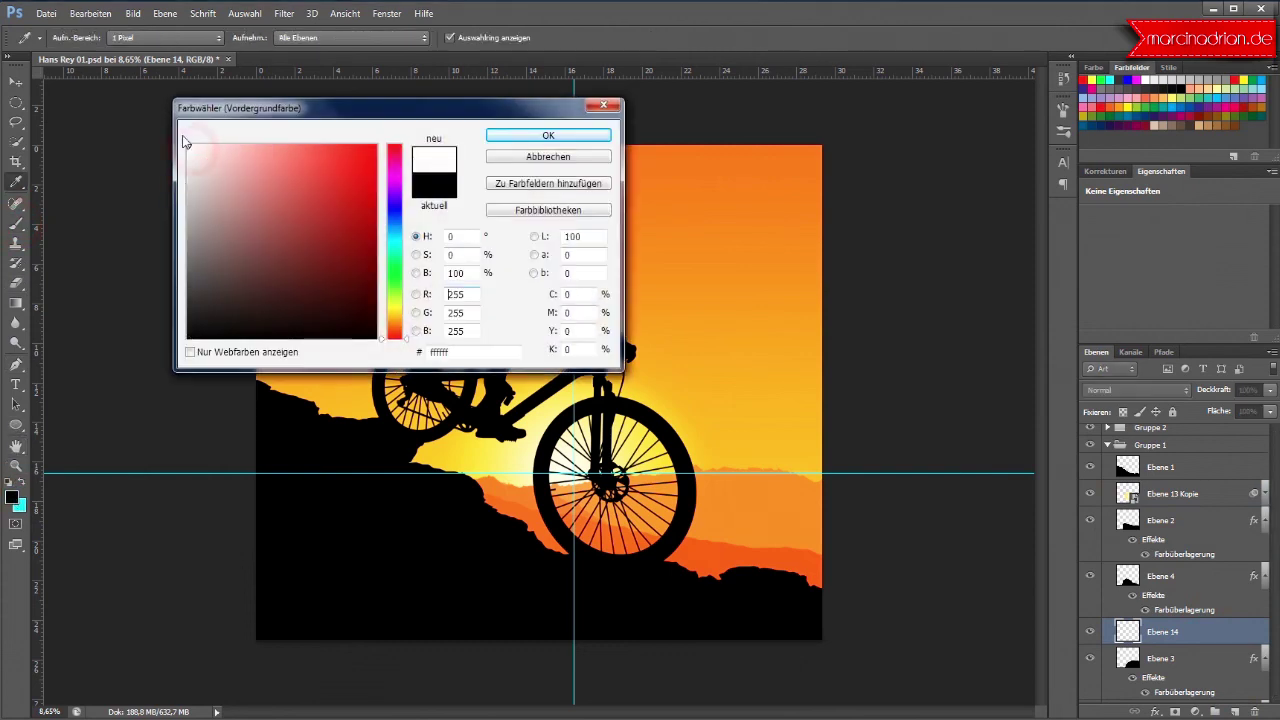
{"action": "left_click", "coordinate": [495, 140]}
Step: Set a large 0%-hardness brush and paint a soft white glow over the sun
{"action": "key", "text": "b"}
{"action": "right_click", "coordinate": [545, 388]}
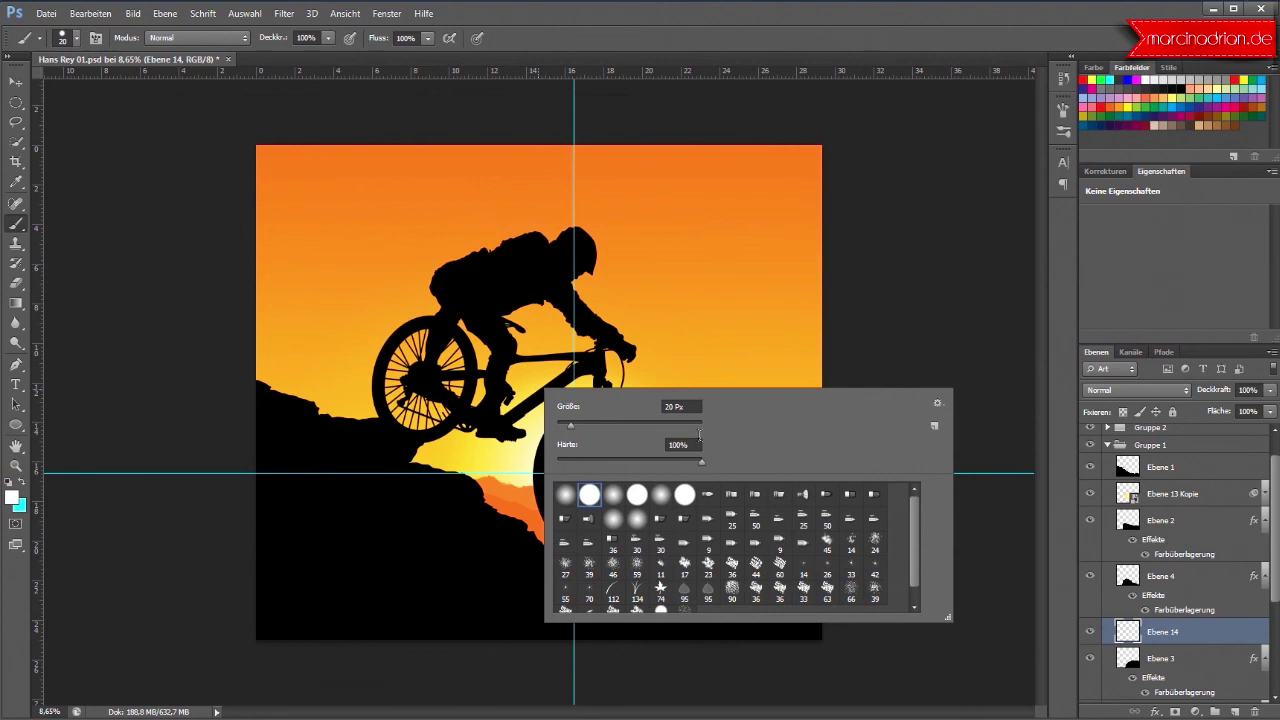
{"action": "left_click", "coordinate": [668, 444]}
{"action": "type", "text": "0"}
{"action": "key", "text": "Return"}
{"action": "left_click_drag", "start_coordinate": [575, 425], "coordinate": [706, 428]}
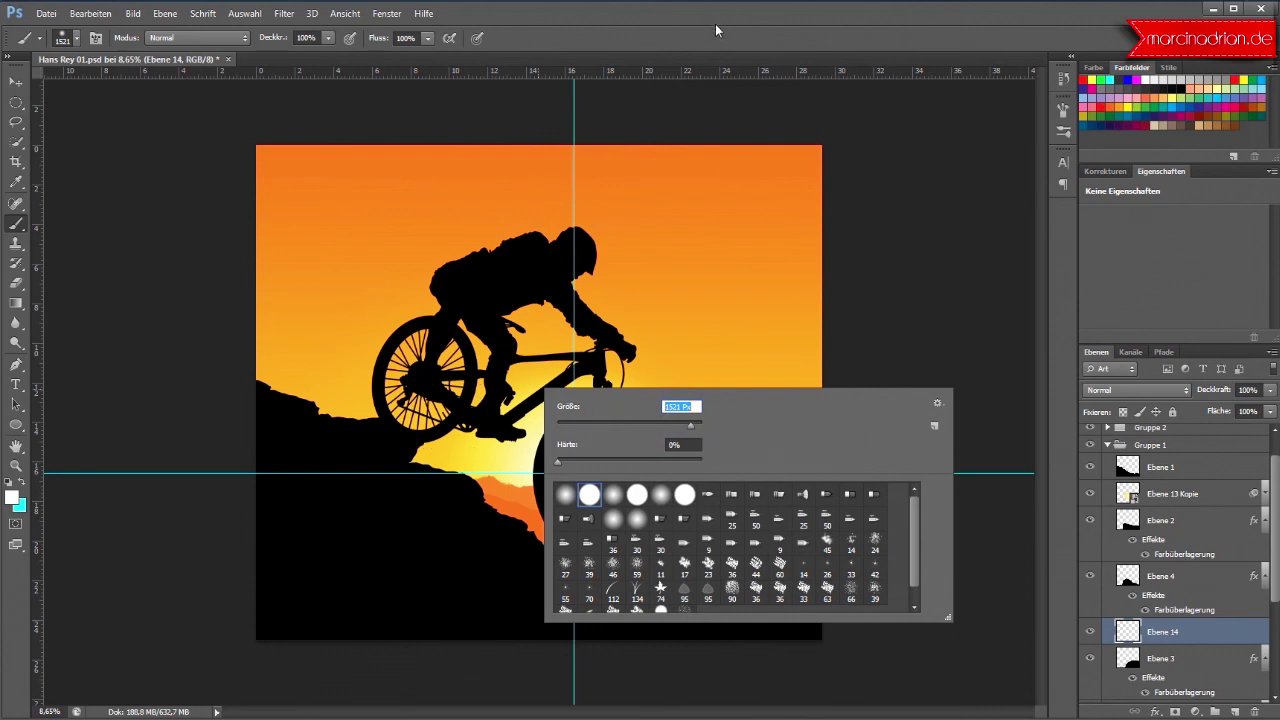
{"action": "left_click", "coordinate": [718, 22]}
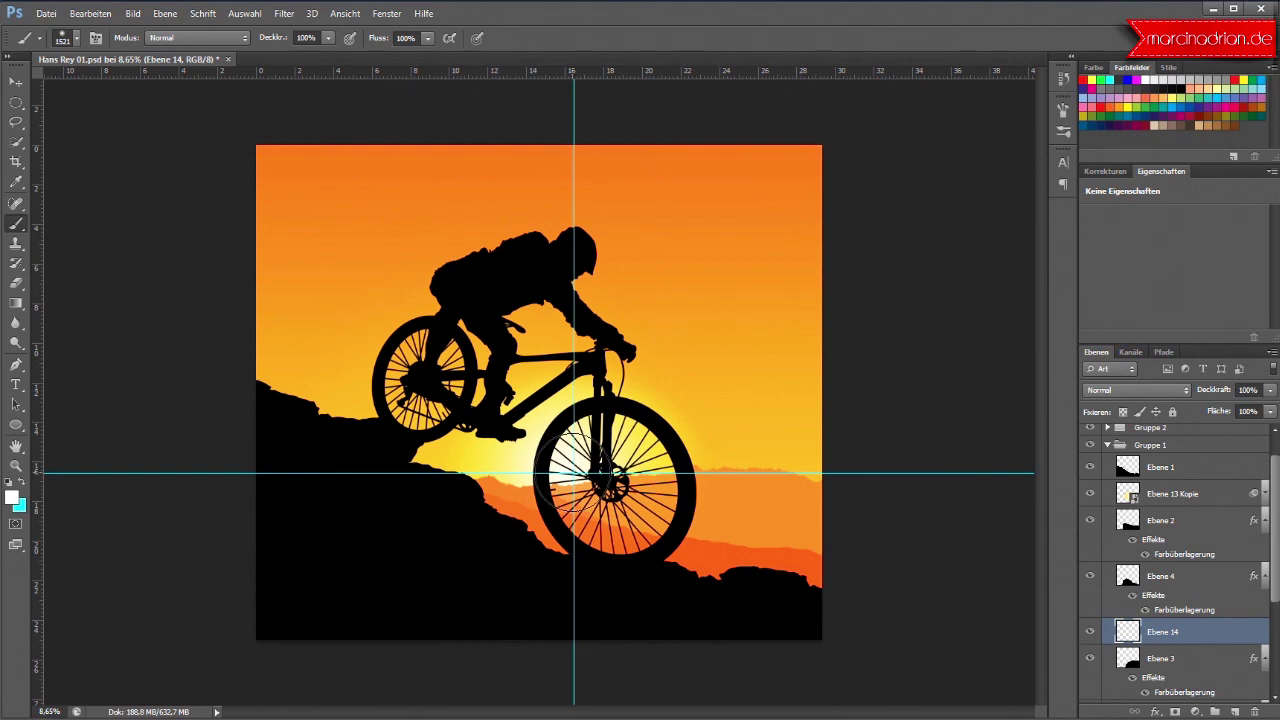
{"action": "left_click_drag", "start_coordinate": [574, 476], "coordinate": [578, 484]}
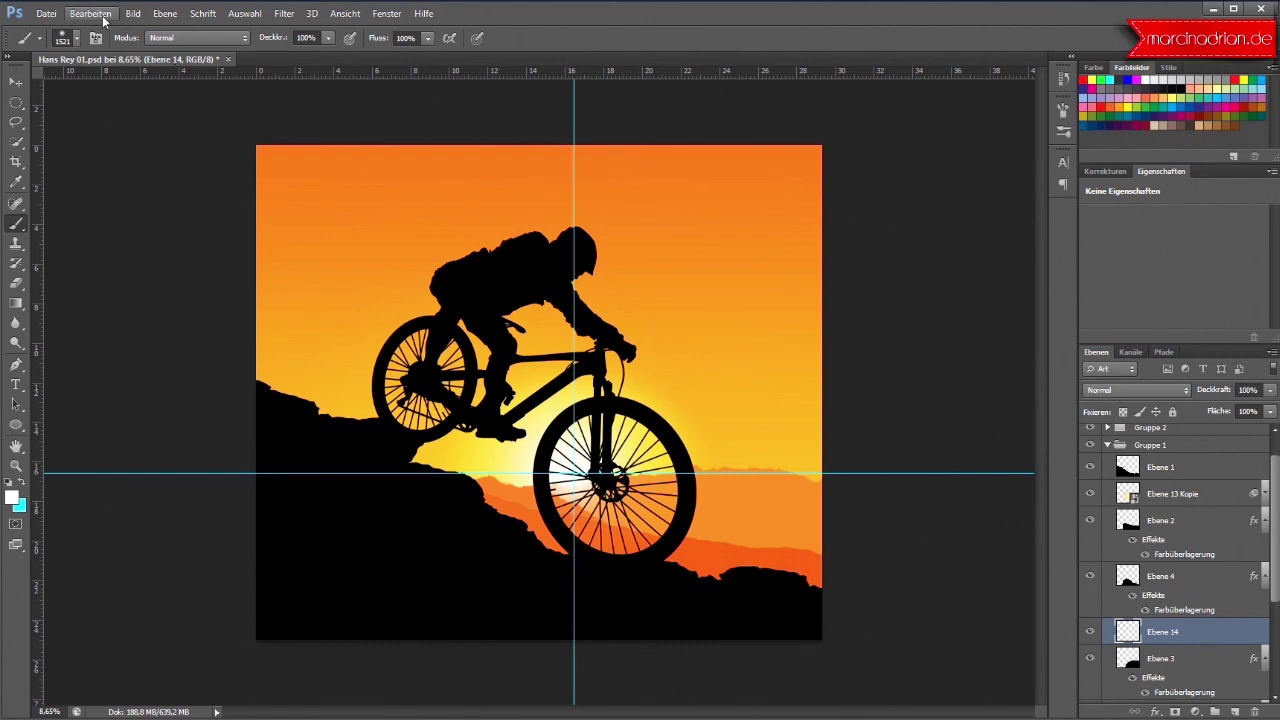
Step: Enlarge and reposition the white glow behind the front wheel, then set Ebene 14 opacity to 60%
{"action": "left_click", "coordinate": [17, 82]}
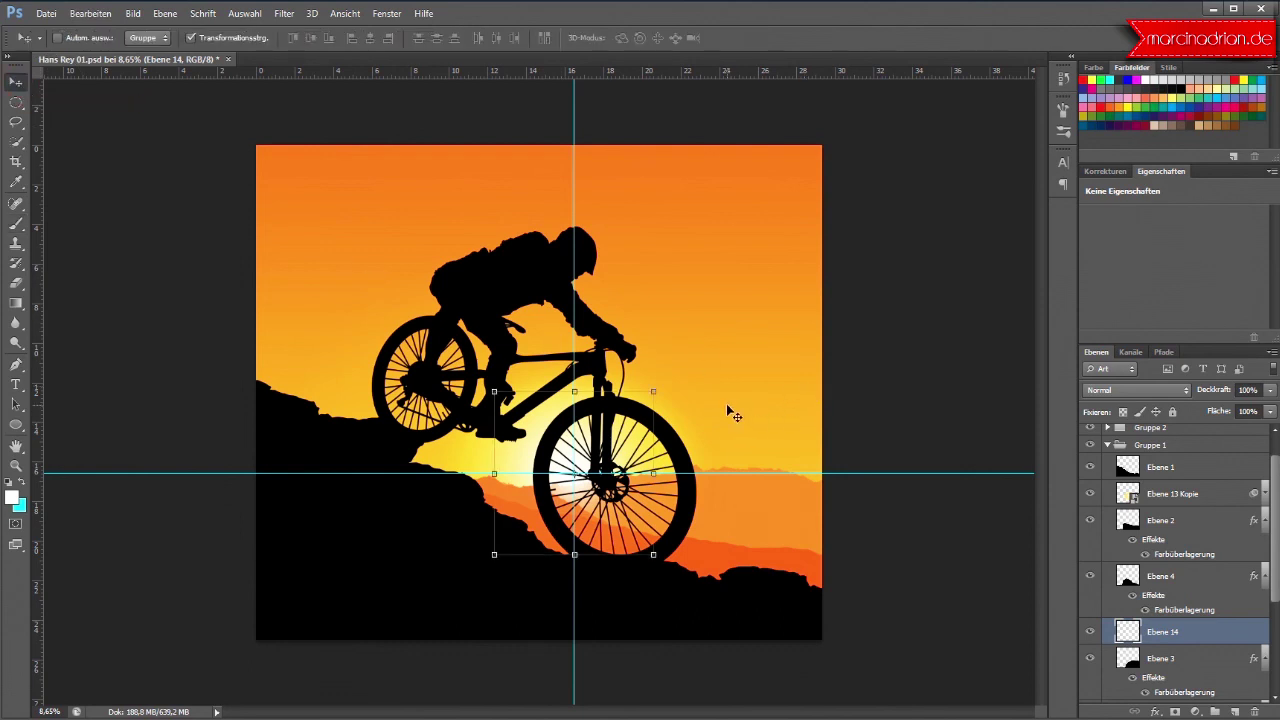
{"action": "left_click_drag", "start_coordinate": [653, 391], "coordinate": [745, 360]}
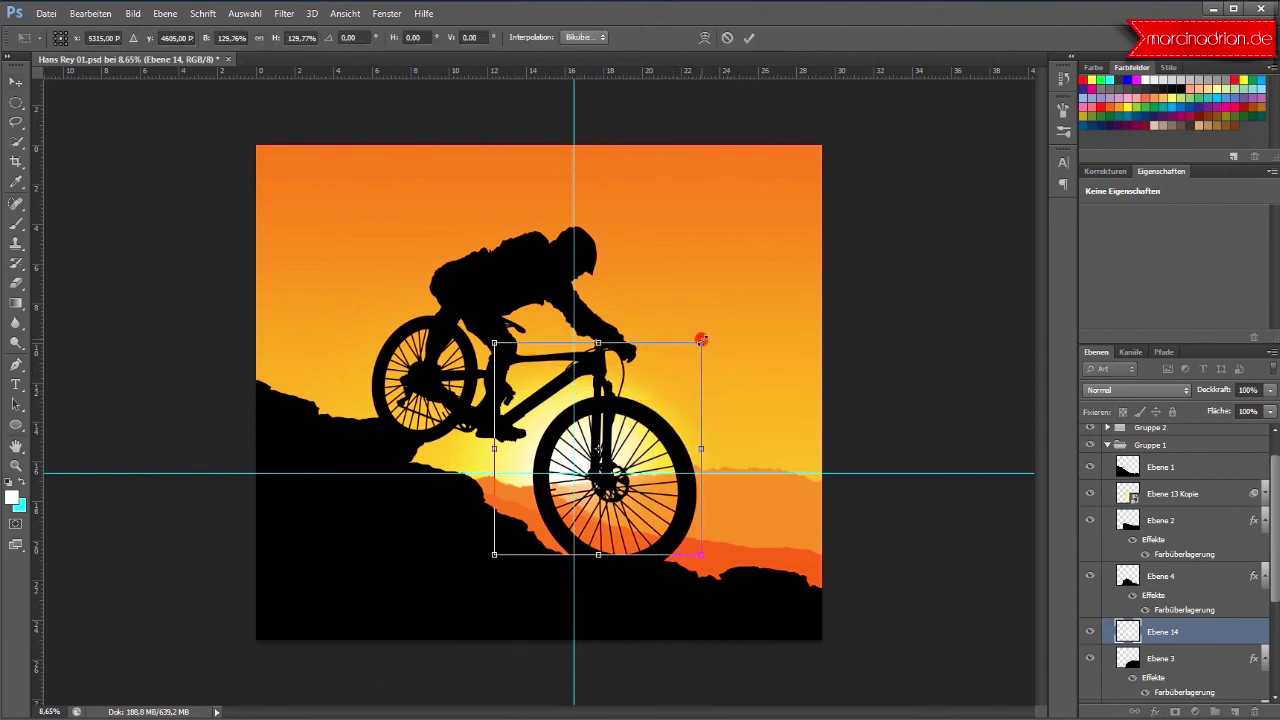
{"action": "mouse_move", "coordinate": [745, 360]}
{"action": "left_mouse_down"}
{"action": "mouse_move", "coordinate": [784, 369]}
{"action": "mouse_move", "coordinate": [727, 415]}
{"action": "mouse_move", "coordinate": [687, 422]}
{"action": "left_mouse_up"}
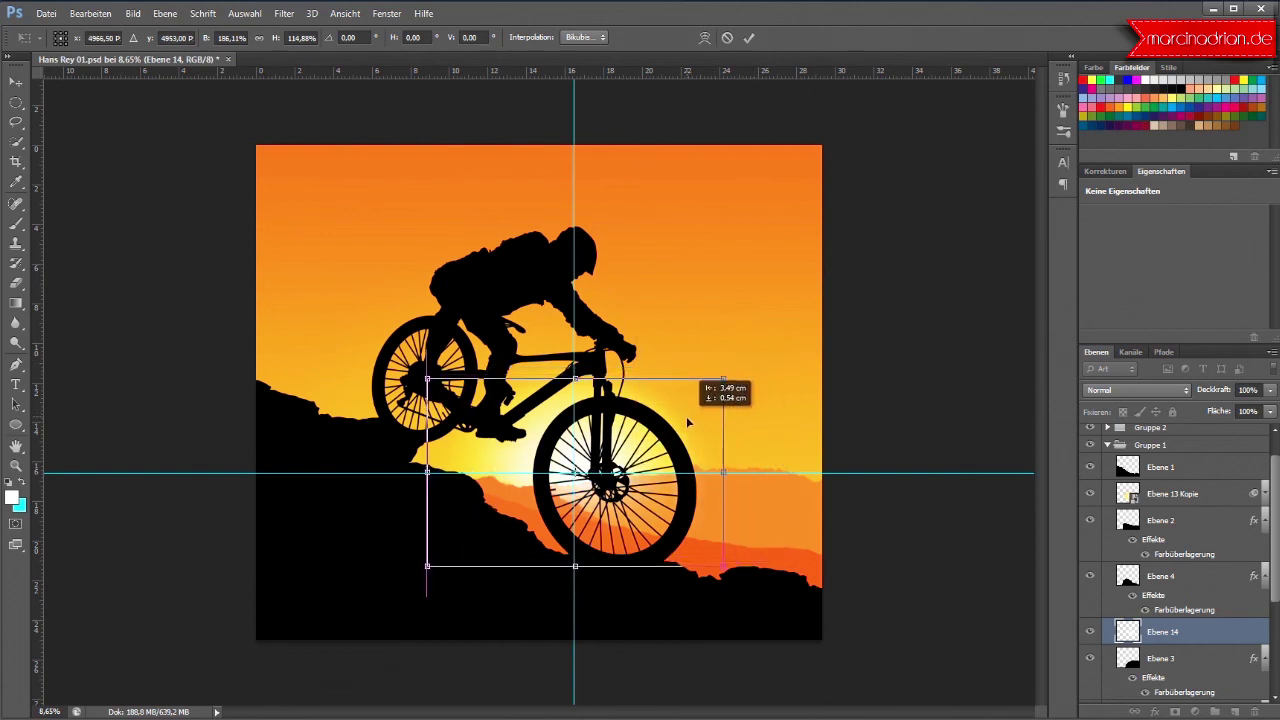
{"action": "left_click", "coordinate": [749, 37]}
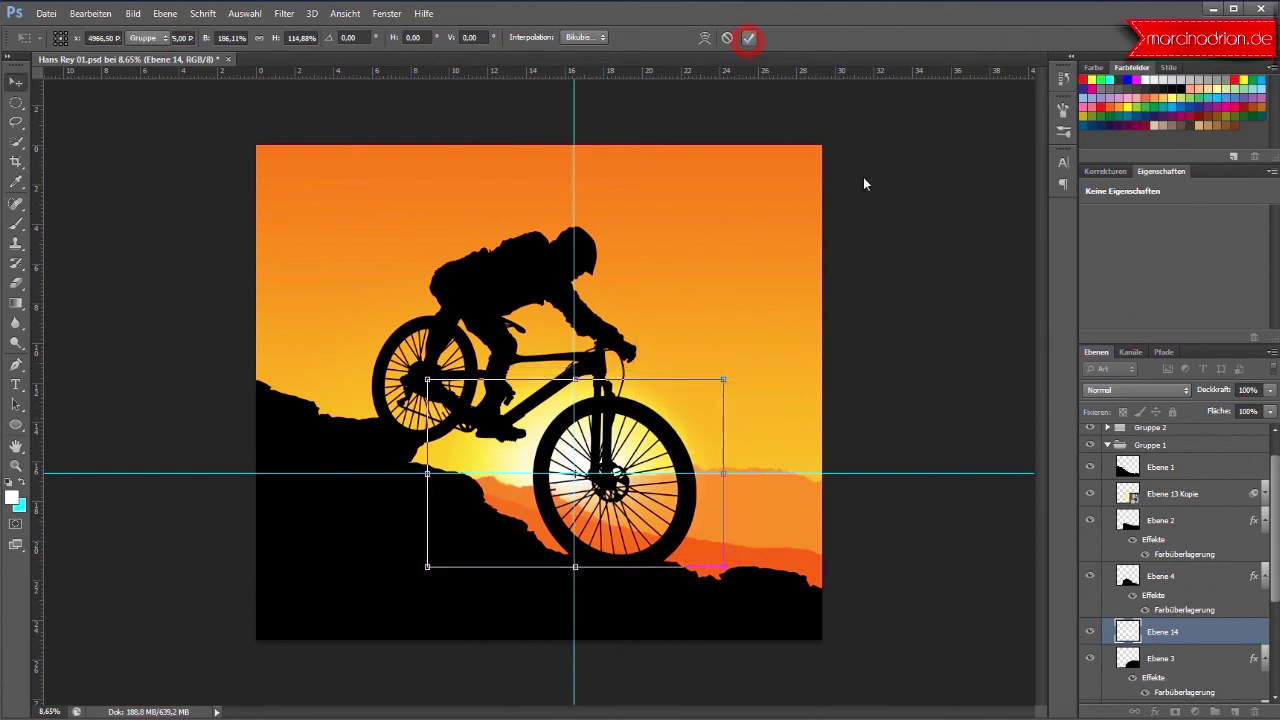
{"action": "left_click", "coordinate": [1270, 390]}
{"action": "left_click_drag", "start_coordinate": [1266, 407], "coordinate": [1246, 410]}
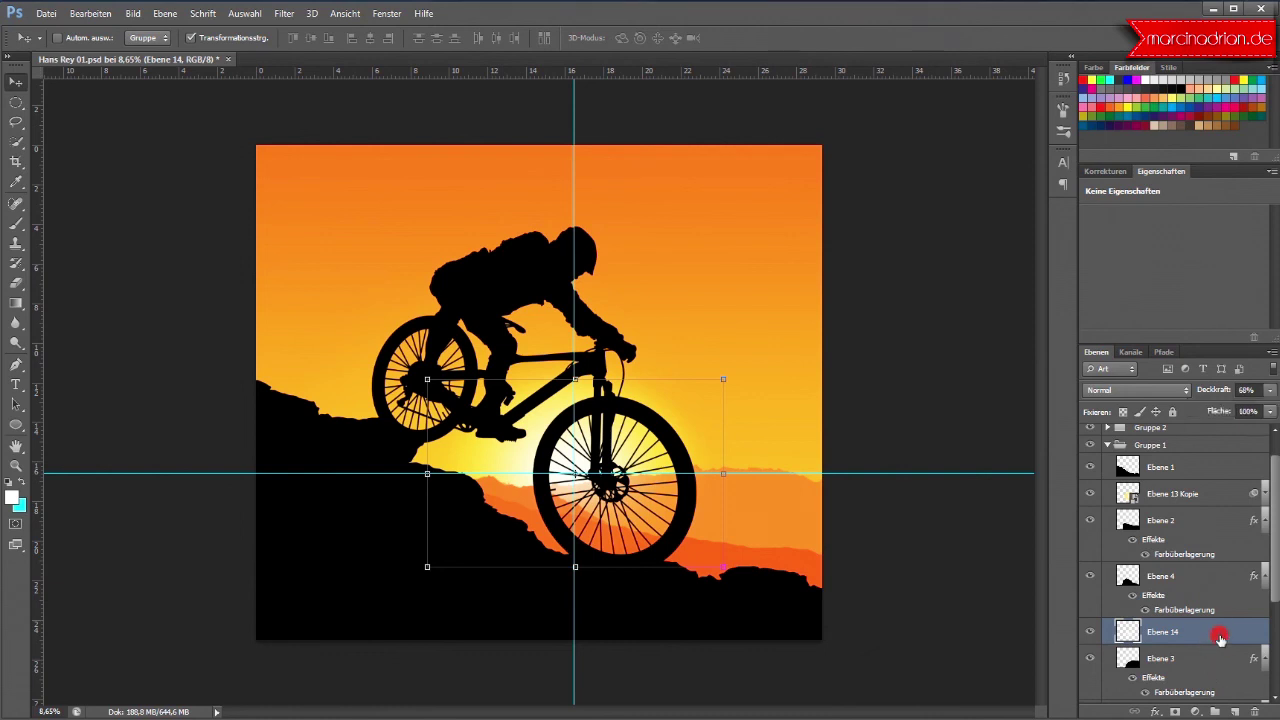
Step: Duplicate Ebene 14 to the top of the stack at 40% opacity and 60% fill
{"action": "left_click_drag", "start_coordinate": [1220, 636], "coordinate": [1236, 708]}
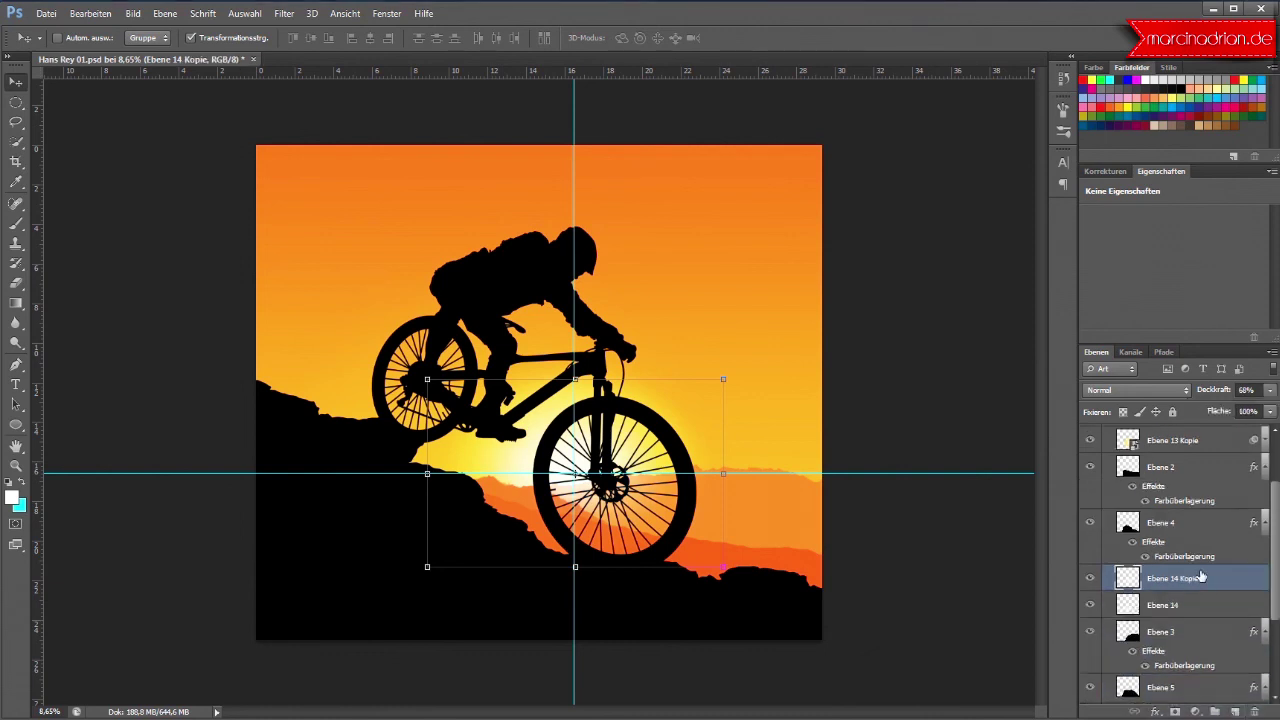
{"action": "mouse_move", "coordinate": [1200, 440]}
{"action": "left_mouse_down"}
{"action": "mouse_move", "coordinate": [1200, 515]}
{"action": "mouse_move", "coordinate": [1201, 455]}
{"action": "left_mouse_up"}
{"action": "left_click", "coordinate": [1270, 390]}
{"action": "left_click_drag", "start_coordinate": [1248, 412], "coordinate": [1230, 412]}
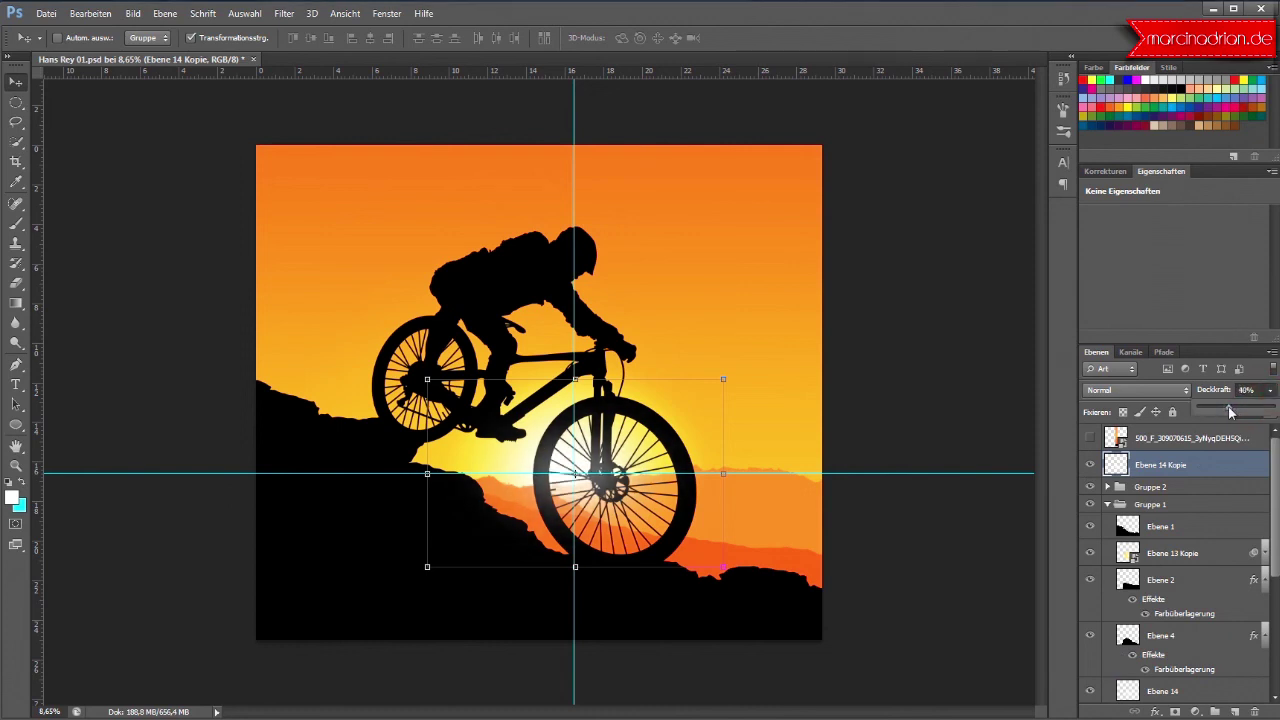
{"action": "left_click", "coordinate": [1270, 411]}
{"action": "left_click_drag", "start_coordinate": [1268, 430], "coordinate": [1240, 438]}
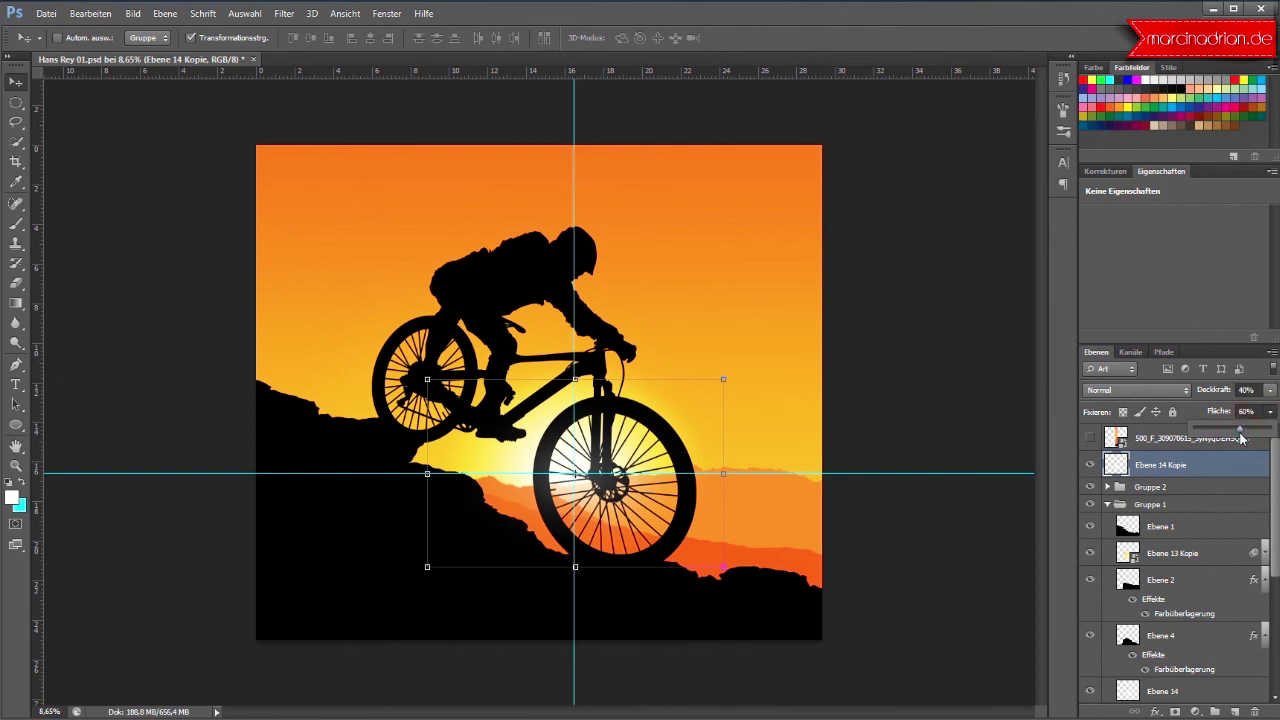
{"action": "left_click", "coordinate": [713, 17]}
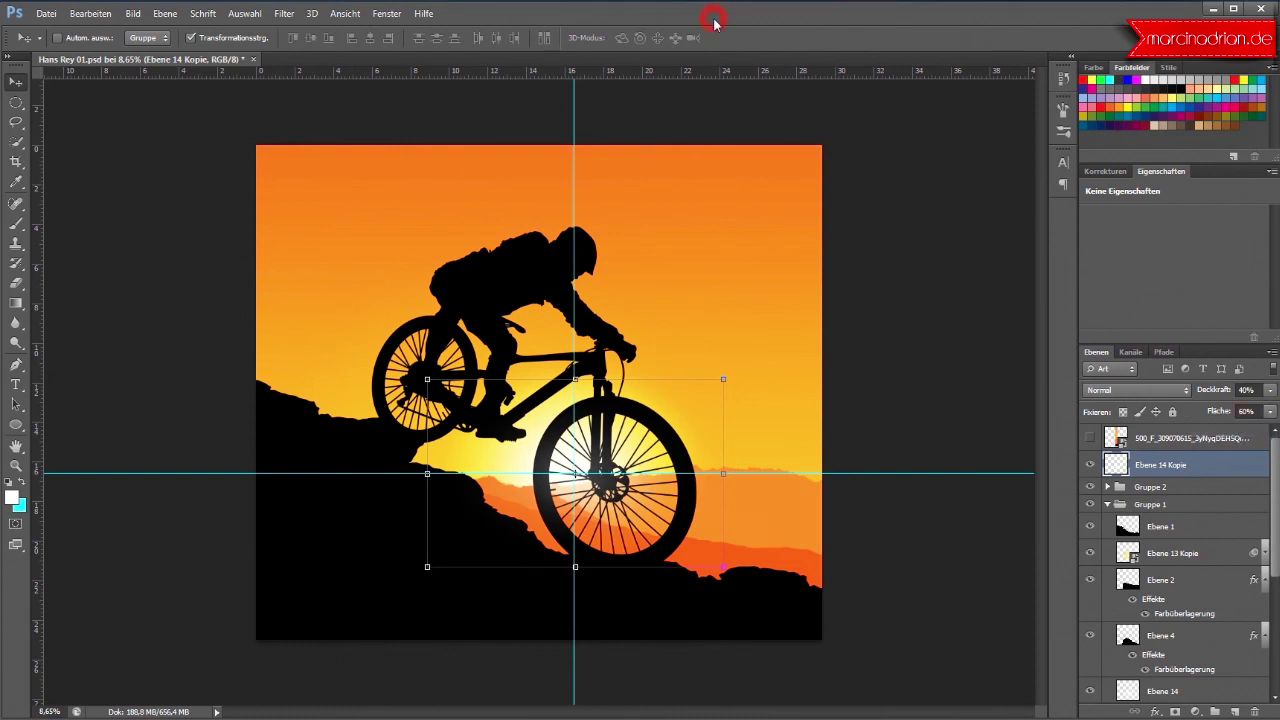
{"action": "left_click", "coordinate": [1104, 505]}
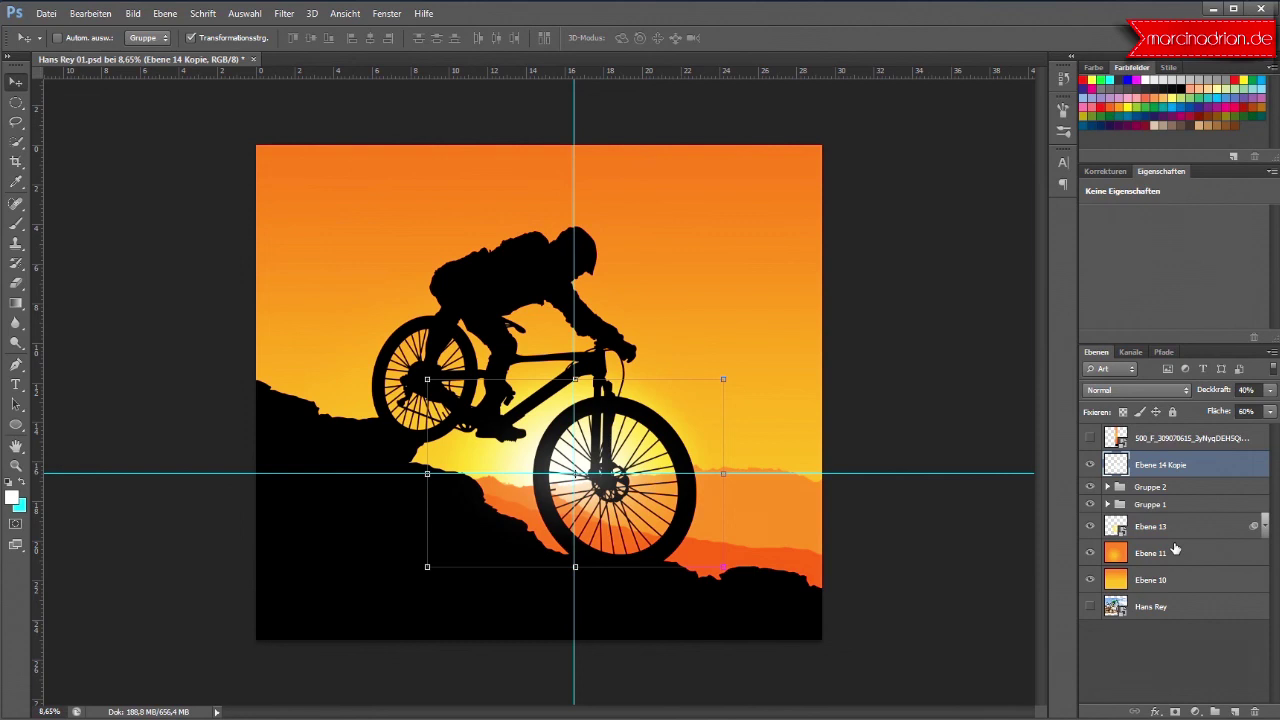
Step: Save over Hans Rey 01.psd, confirming the replacement and Photoshop format options
{"action": "left_click", "coordinate": [46, 14]}
{"action": "left_click", "coordinate": [105, 198]}
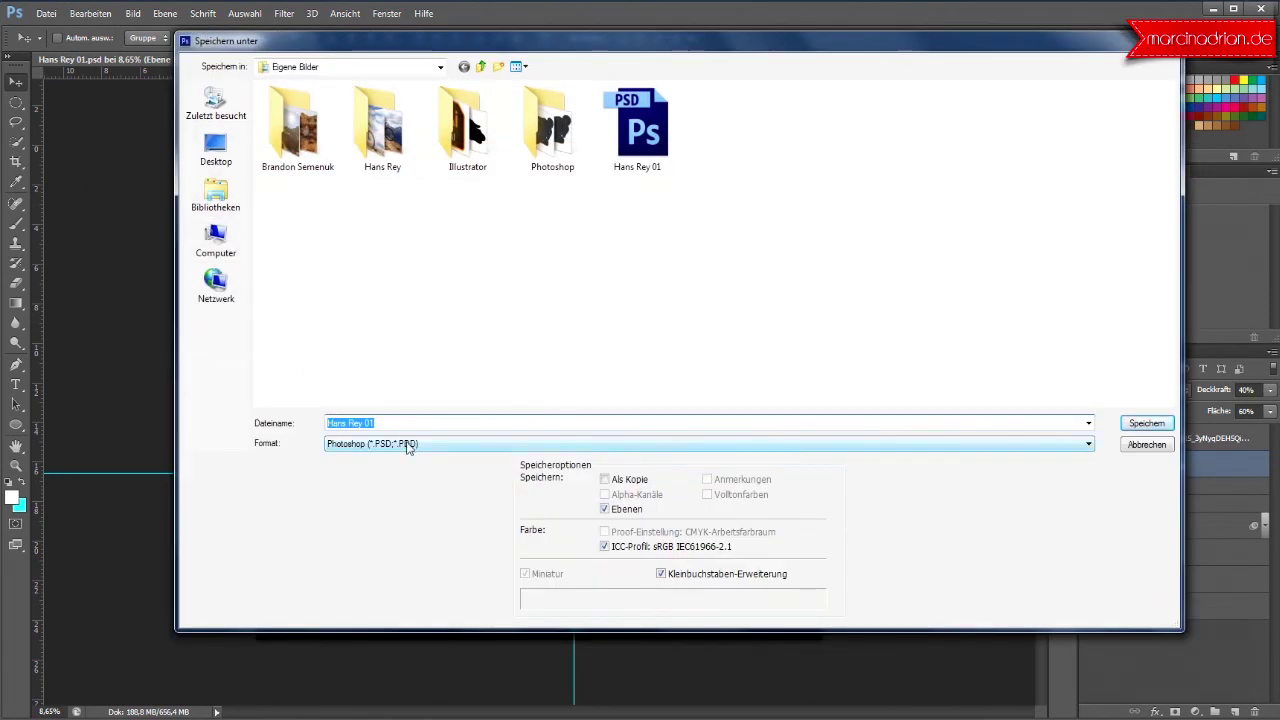
{"action": "left_click", "coordinate": [1146, 424]}
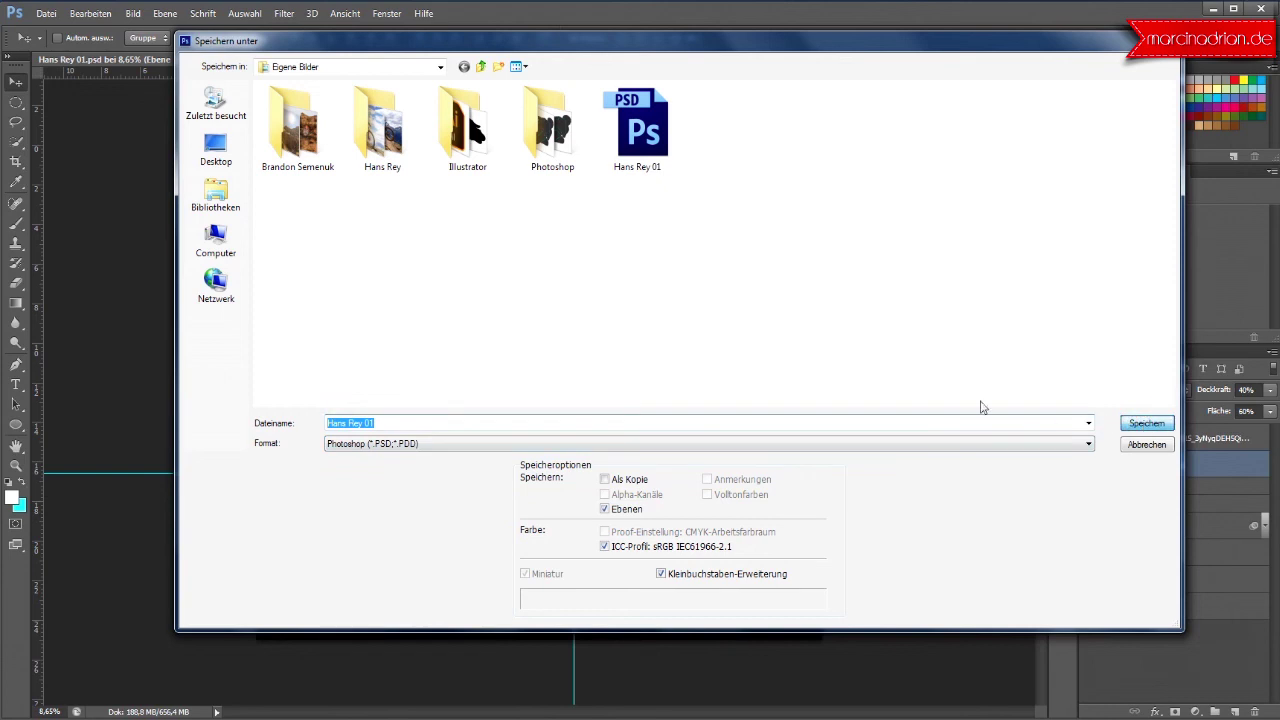
{"action": "left_click", "coordinate": [607, 284]}
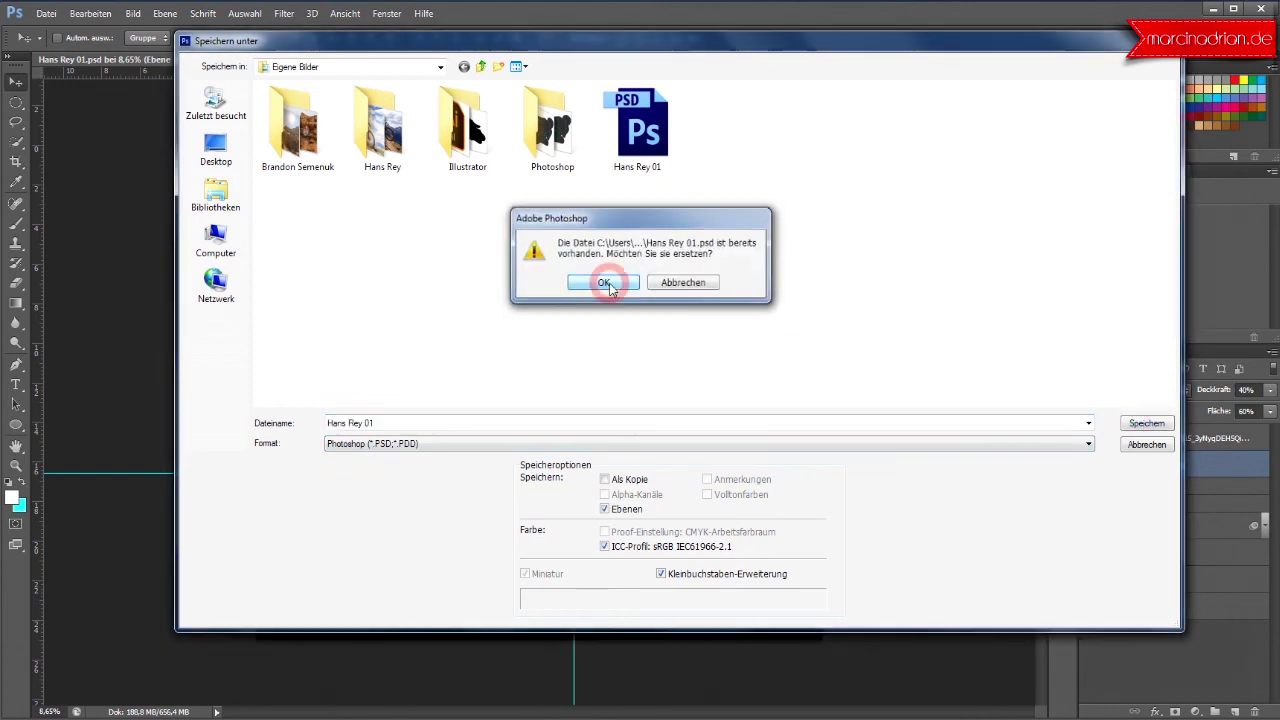
{"action": "left_click", "coordinate": [713, 250]}
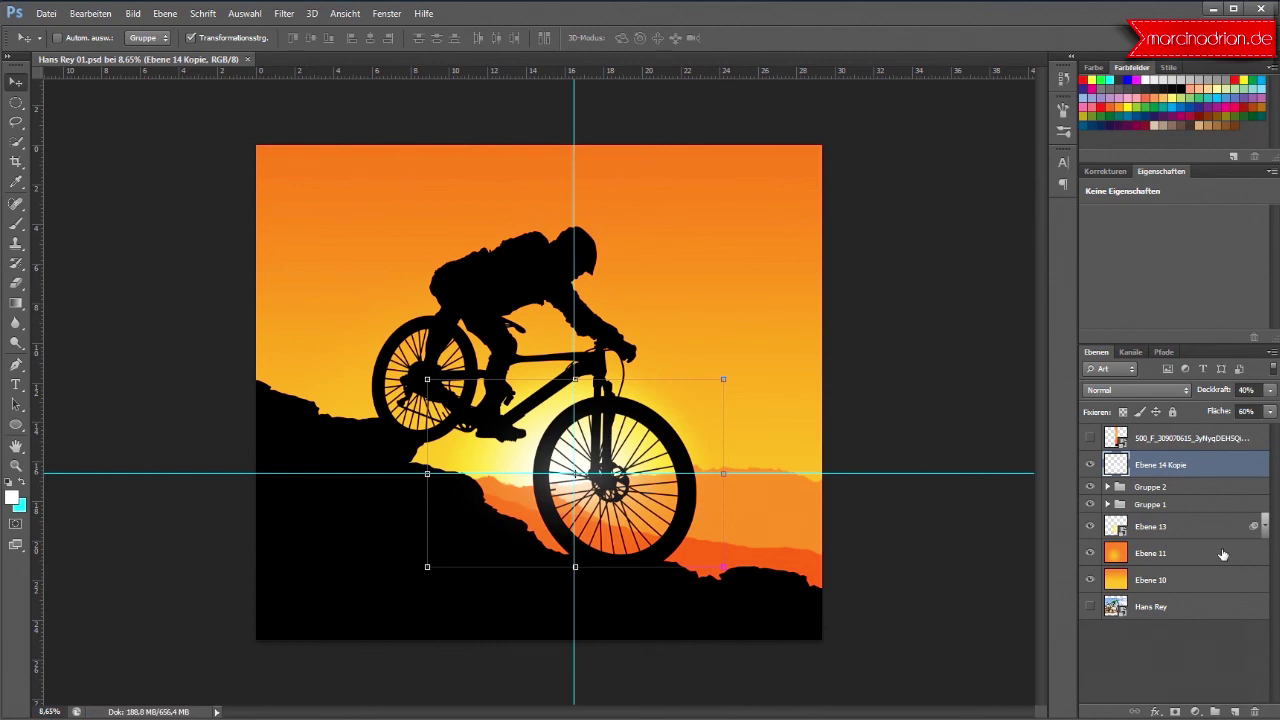
Step: Save a JPEG copy named Hans Rey 01.jpg at maximum quality 12
{"action": "left_click", "coordinate": [1222, 554]}
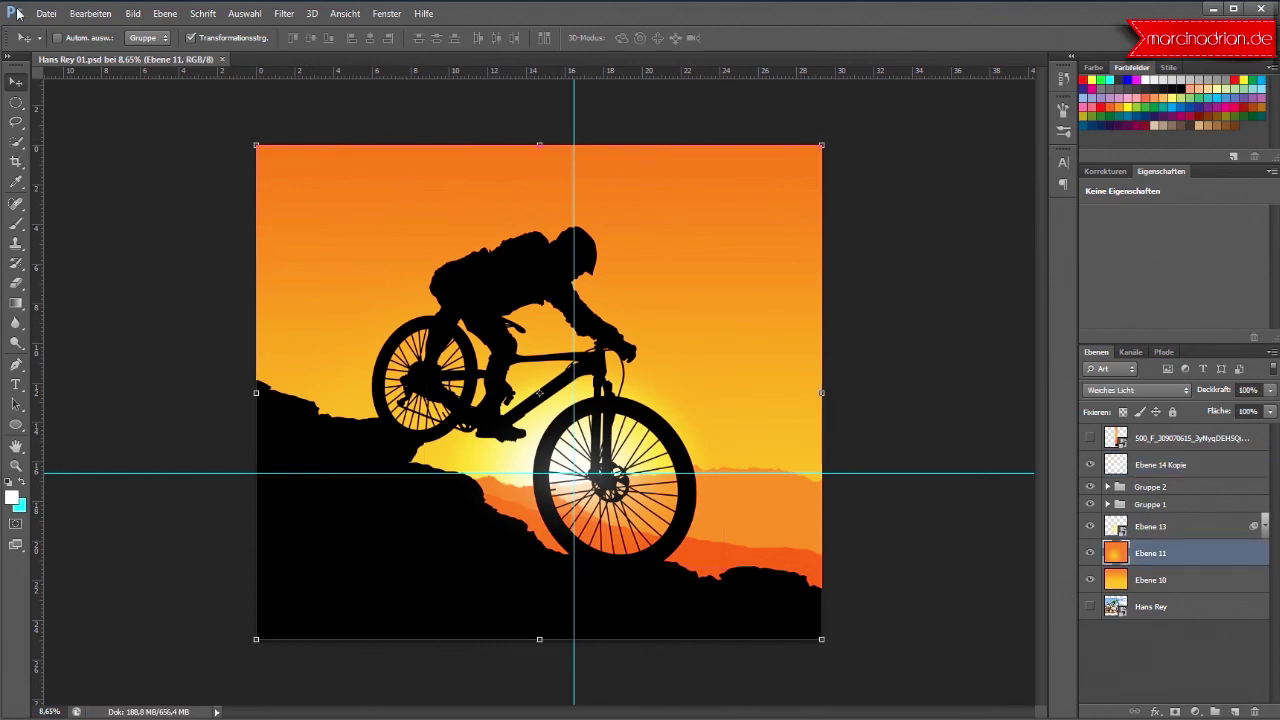
{"action": "left_click", "coordinate": [46, 13]}
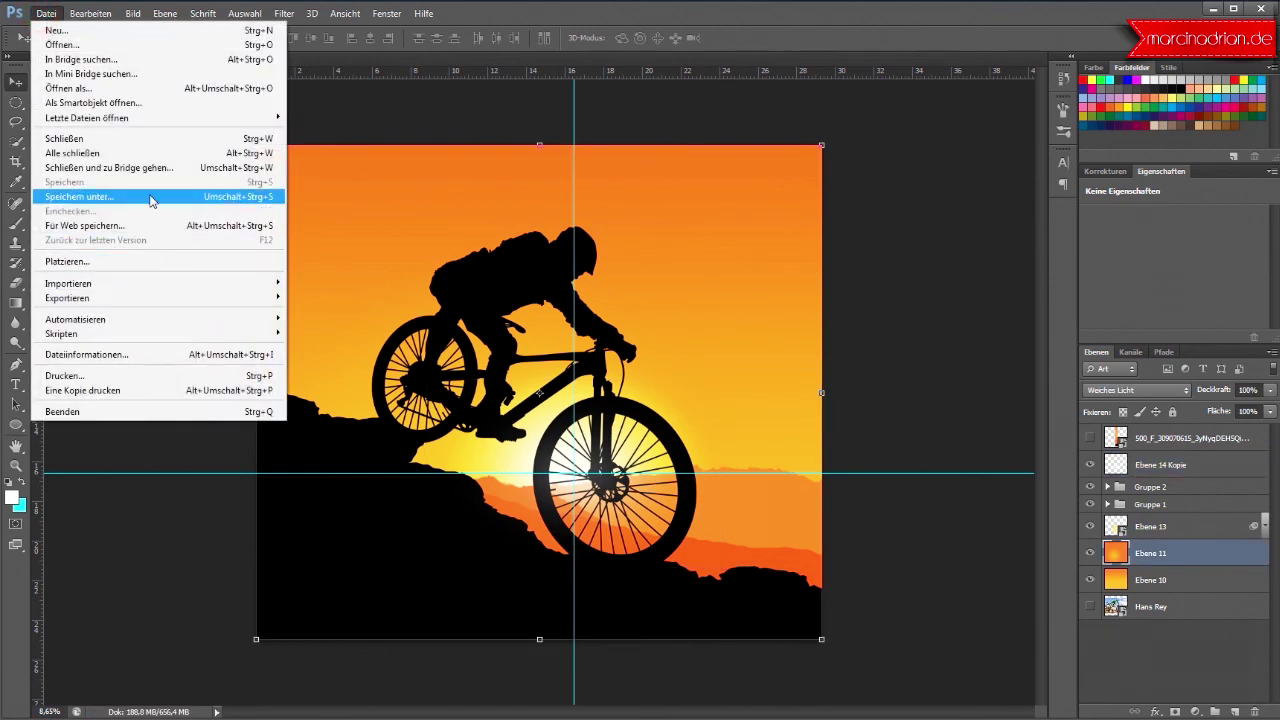
{"action": "left_click", "coordinate": [152, 198]}
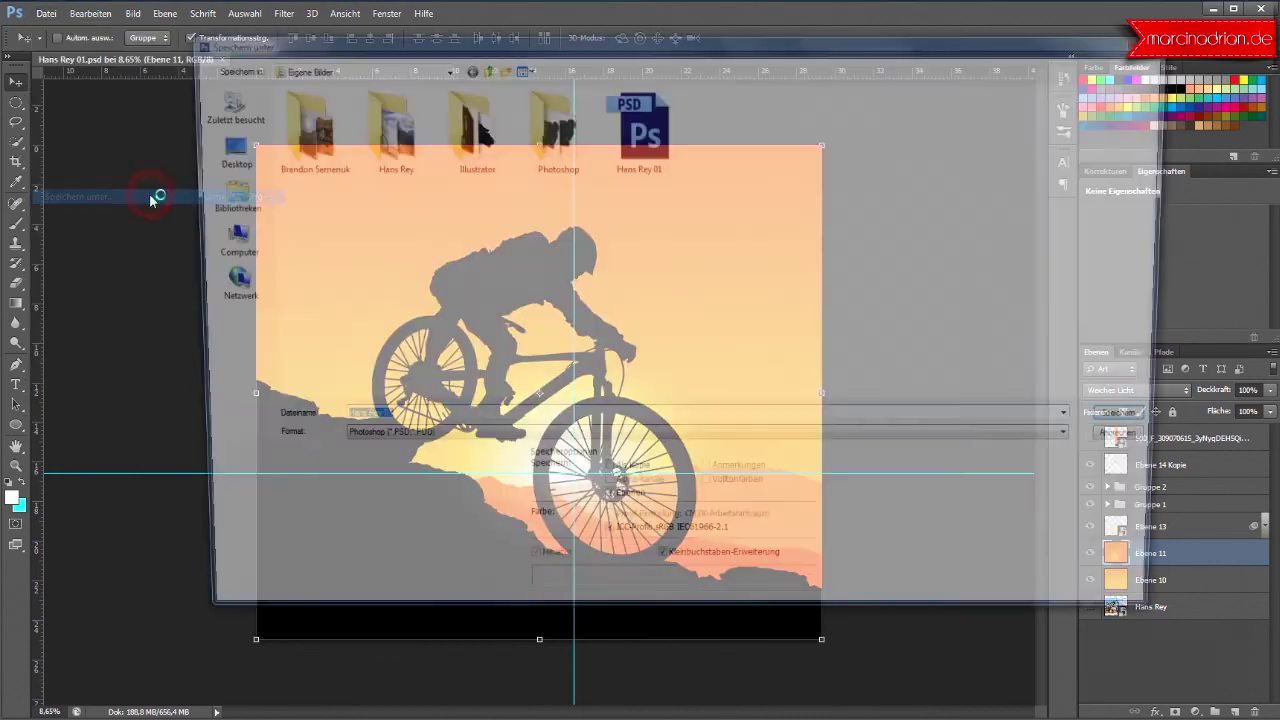
{"action": "left_click", "coordinate": [409, 444]}
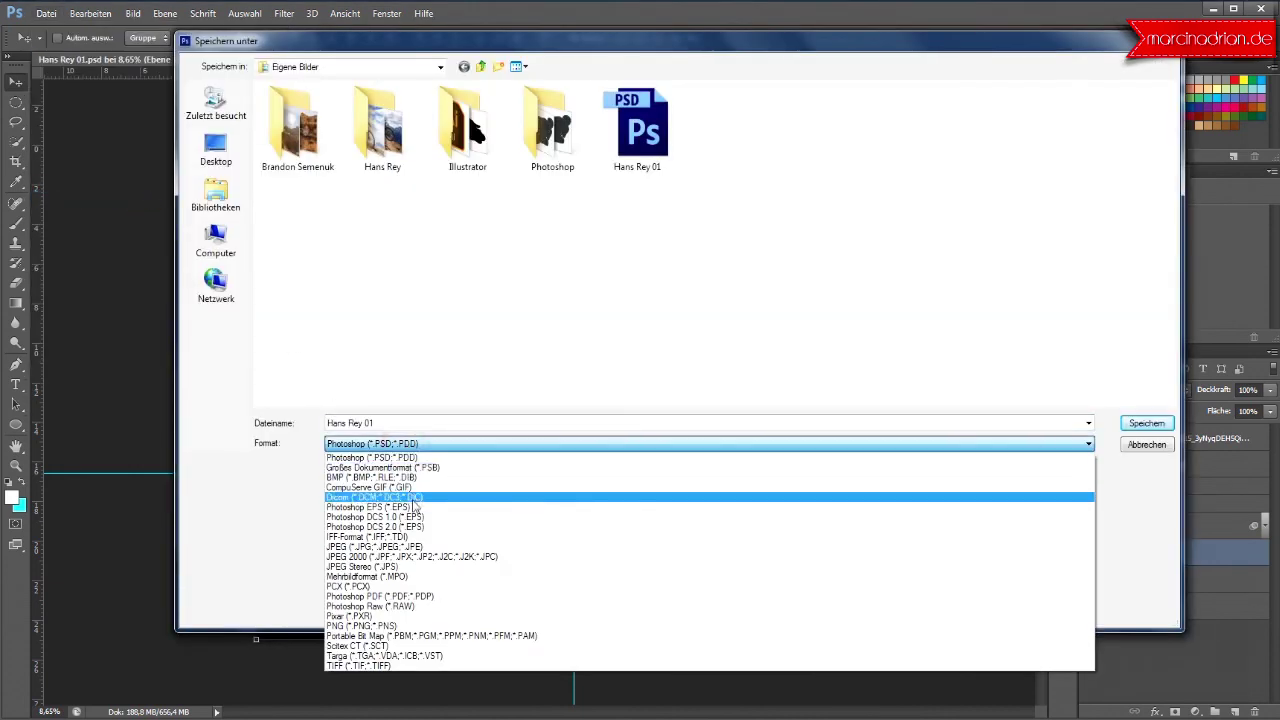
{"action": "left_click", "coordinate": [414, 546]}
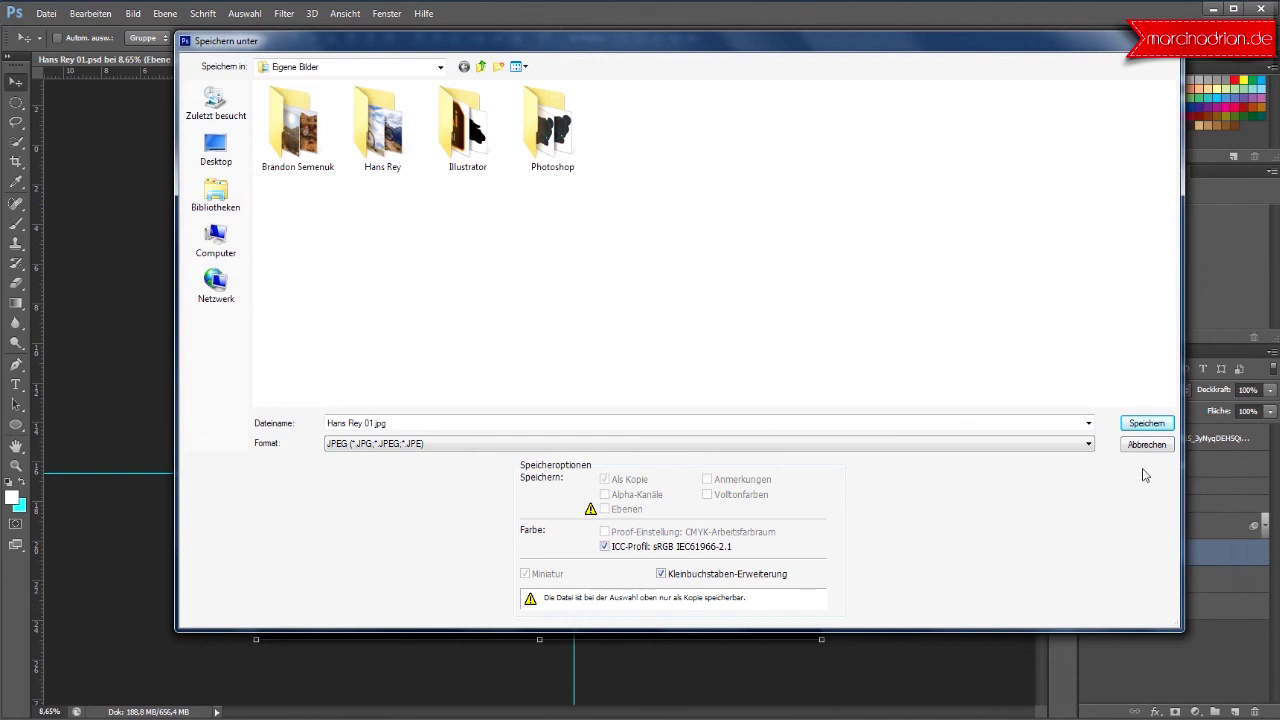
{"action": "left_click", "coordinate": [1145, 424]}
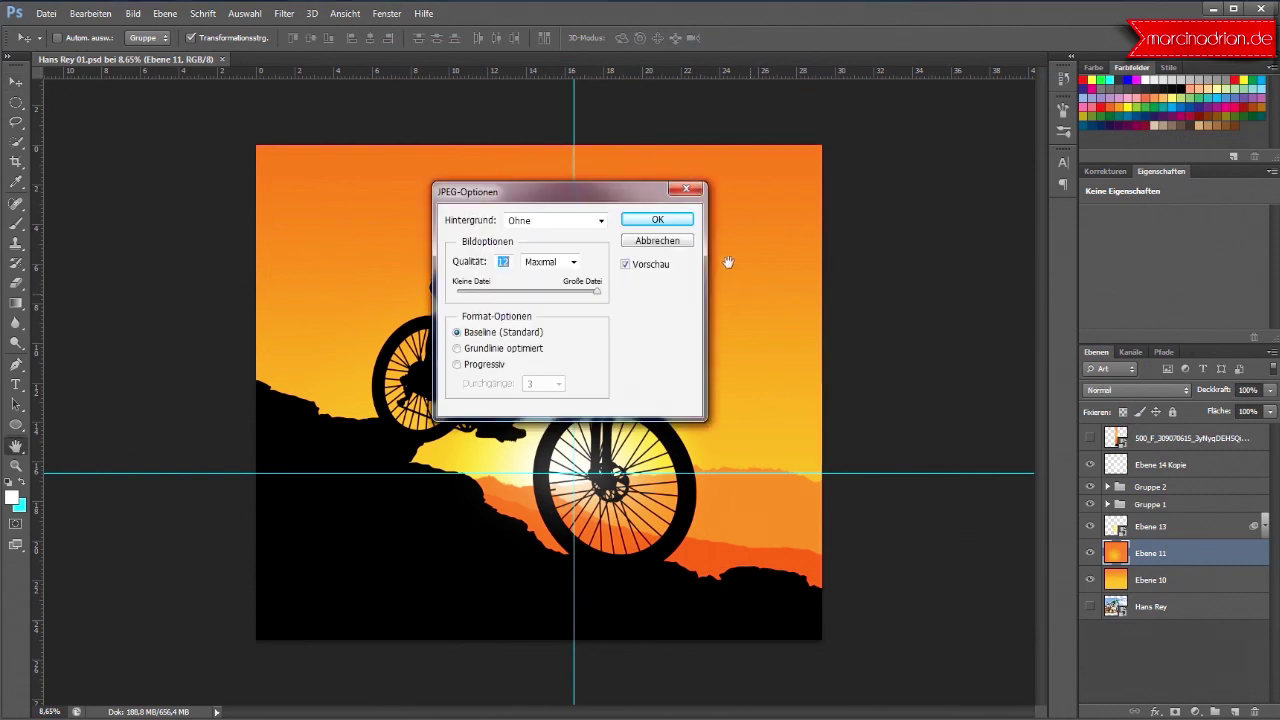
{"action": "left_click", "coordinate": [674, 220]}
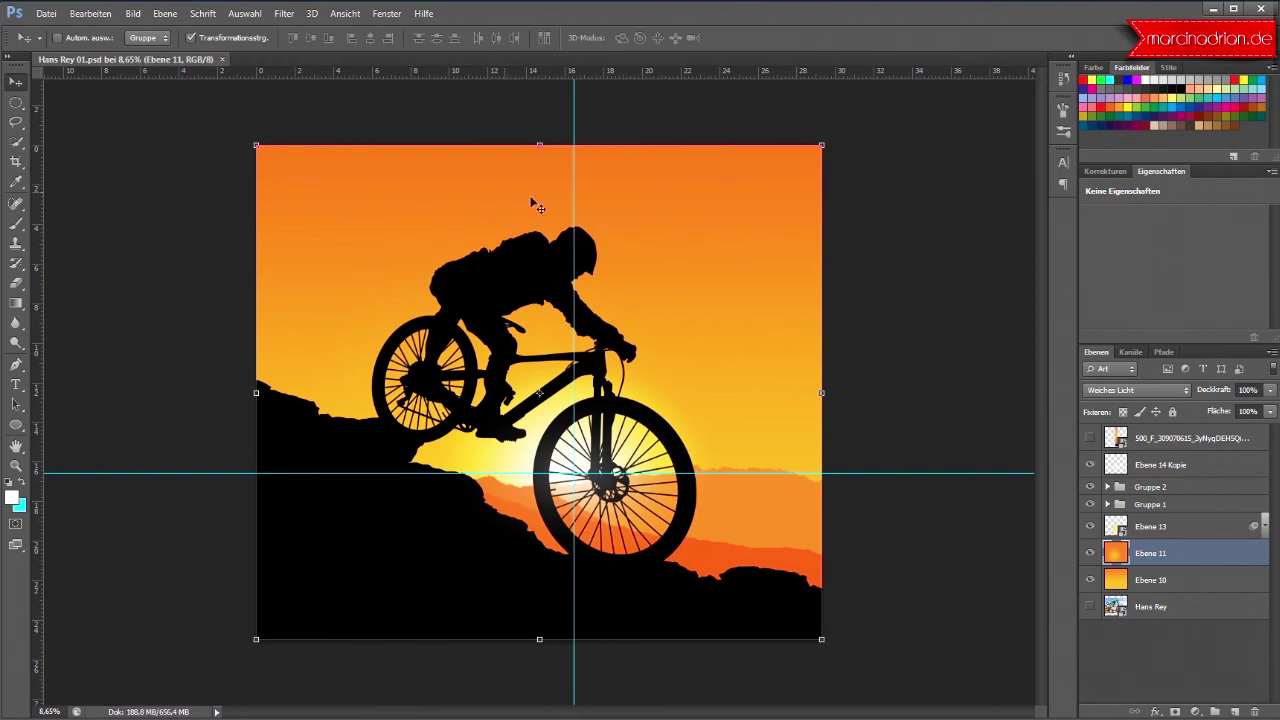
{"action": "left_click", "coordinate": [47, 18]}
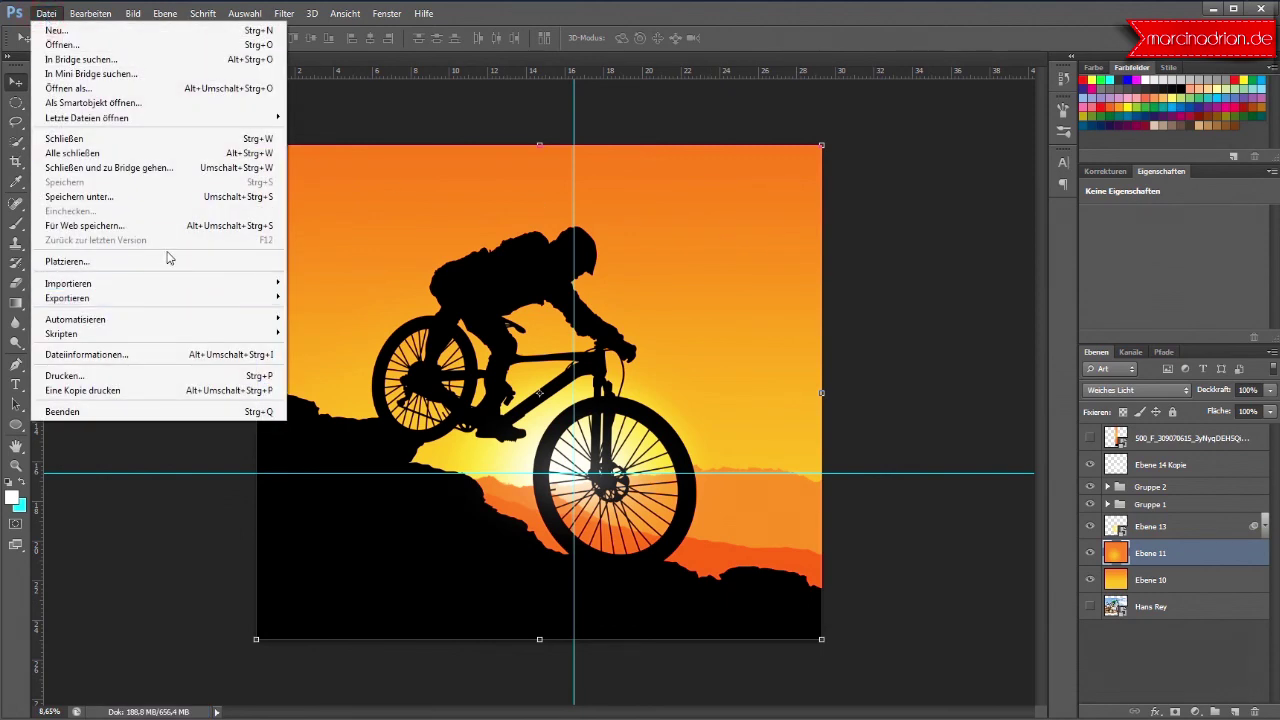
{"action": "mouse_move", "coordinate": [140, 297]}
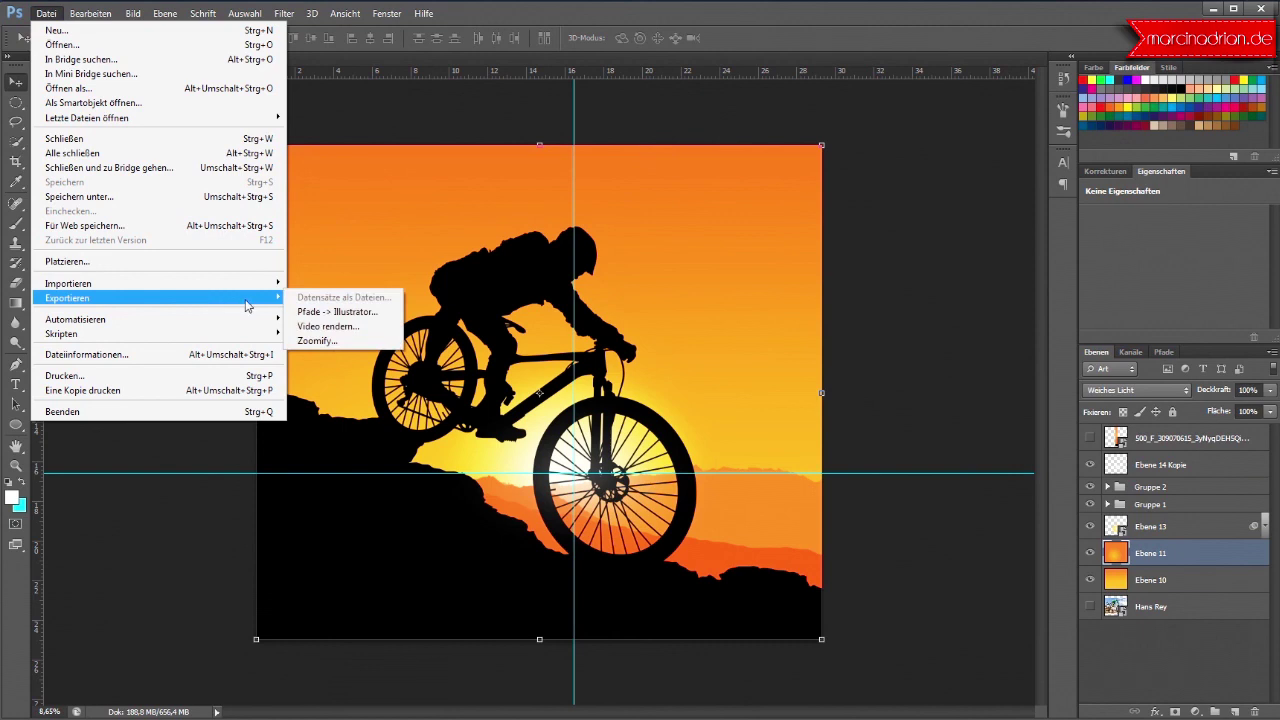
Step: Export the Arbeitspfad as Hans Rey 01.ai into the Eigene Bilder folder
{"action": "left_click", "coordinate": [322, 314]}
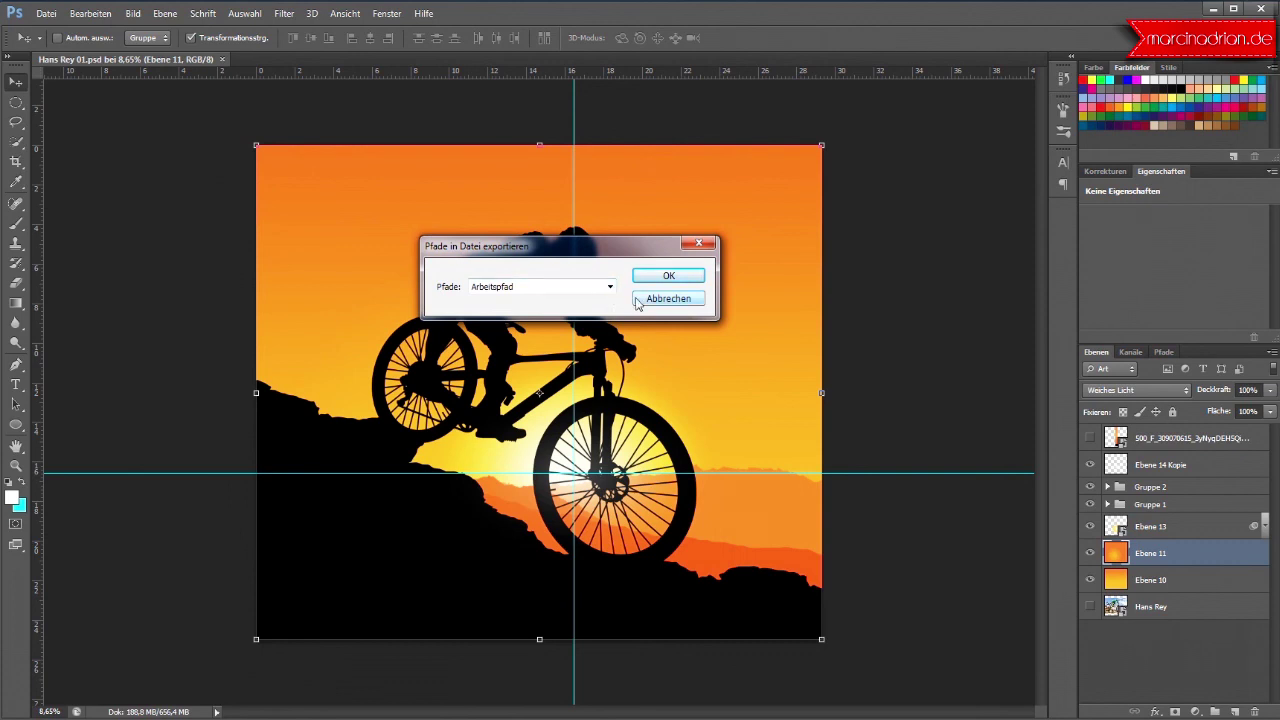
{"action": "left_click", "coordinate": [609, 287]}
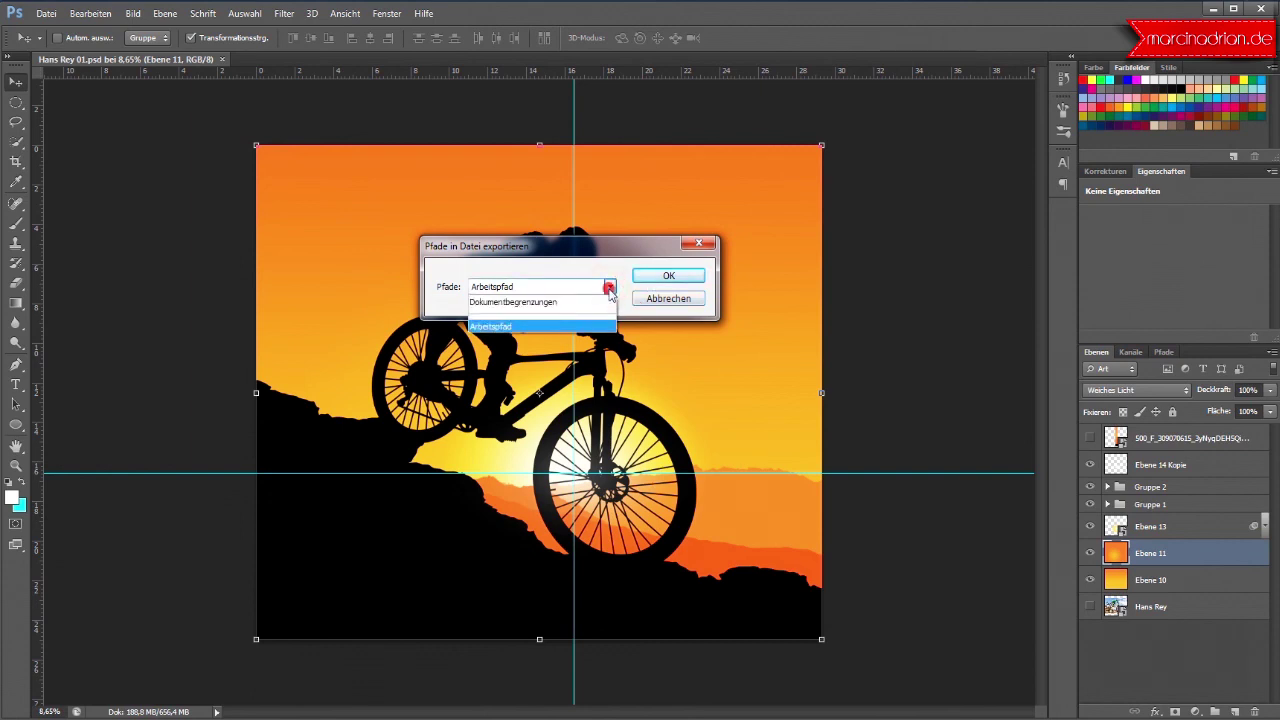
{"action": "left_click", "coordinate": [609, 287]}
{"action": "left_click", "coordinate": [656, 278]}
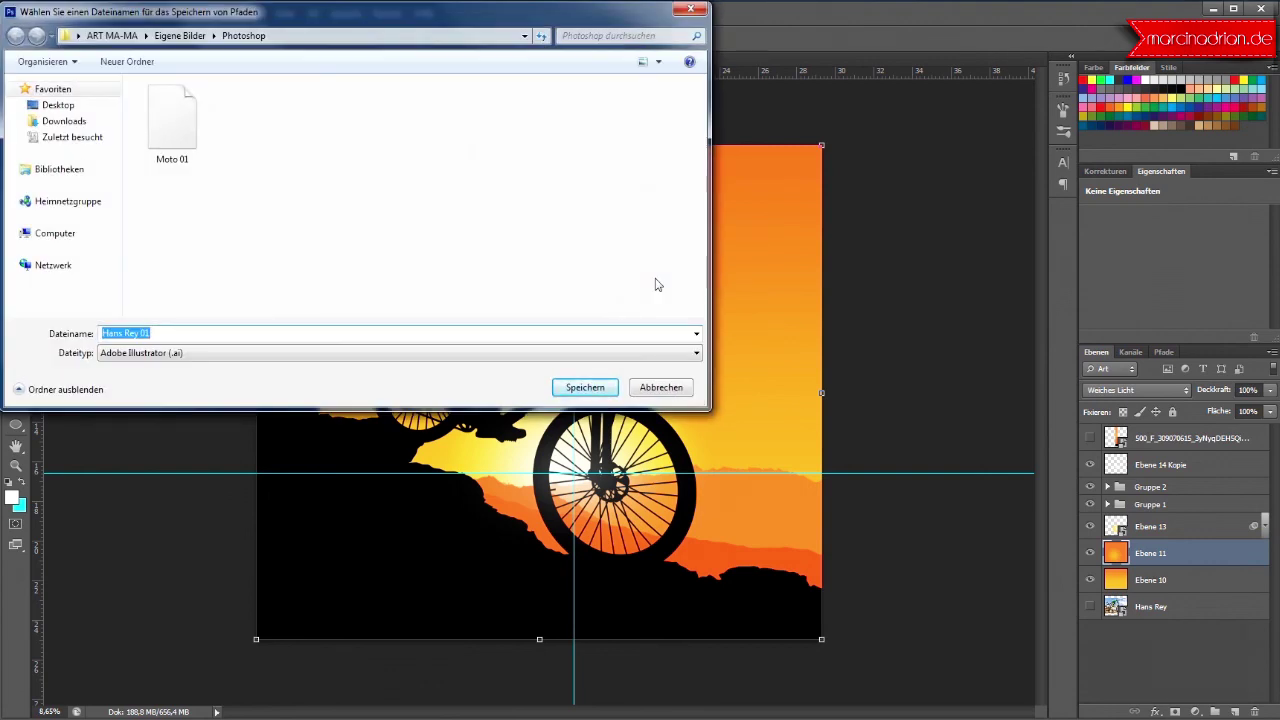
{"action": "left_click", "coordinate": [187, 40]}
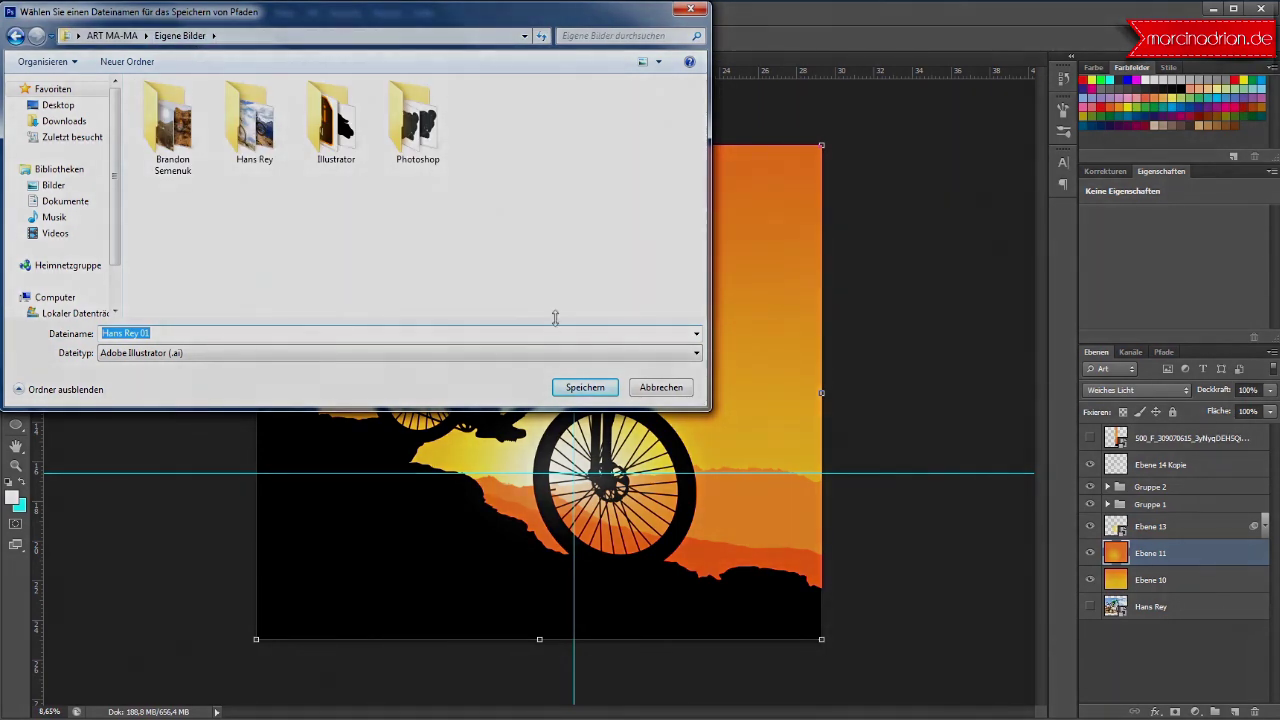
{"action": "left_click", "coordinate": [578, 391]}
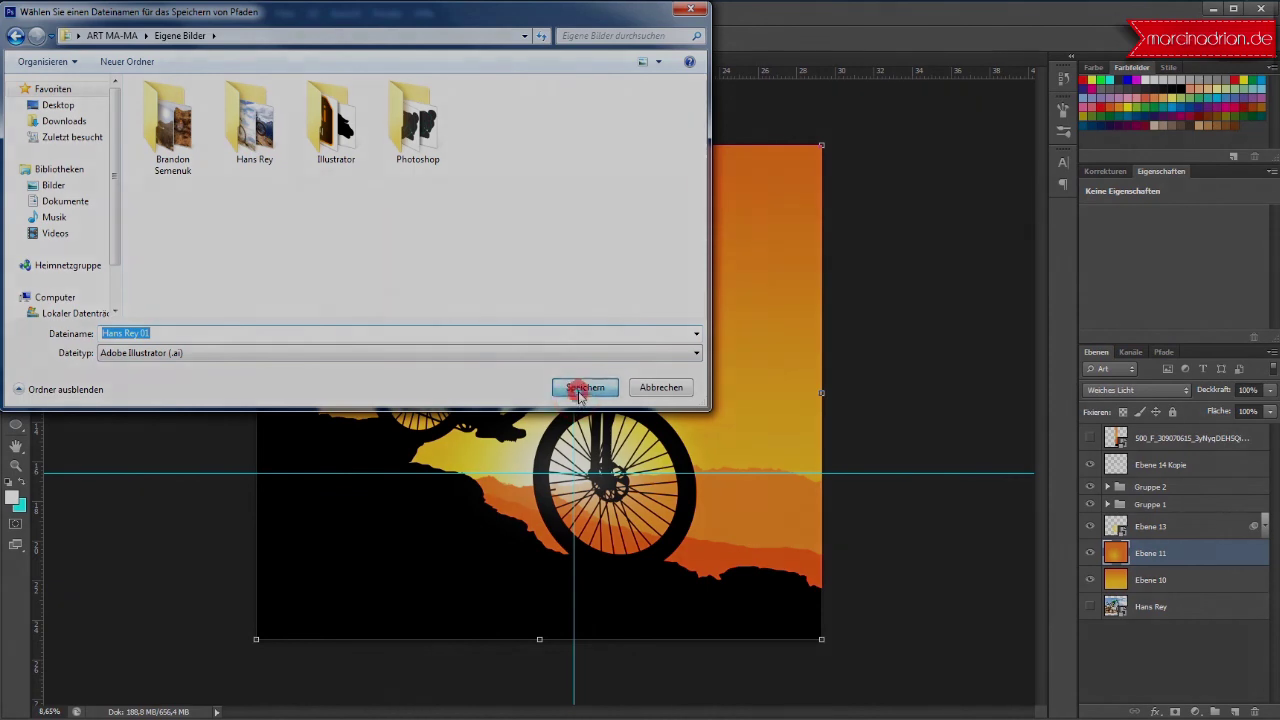